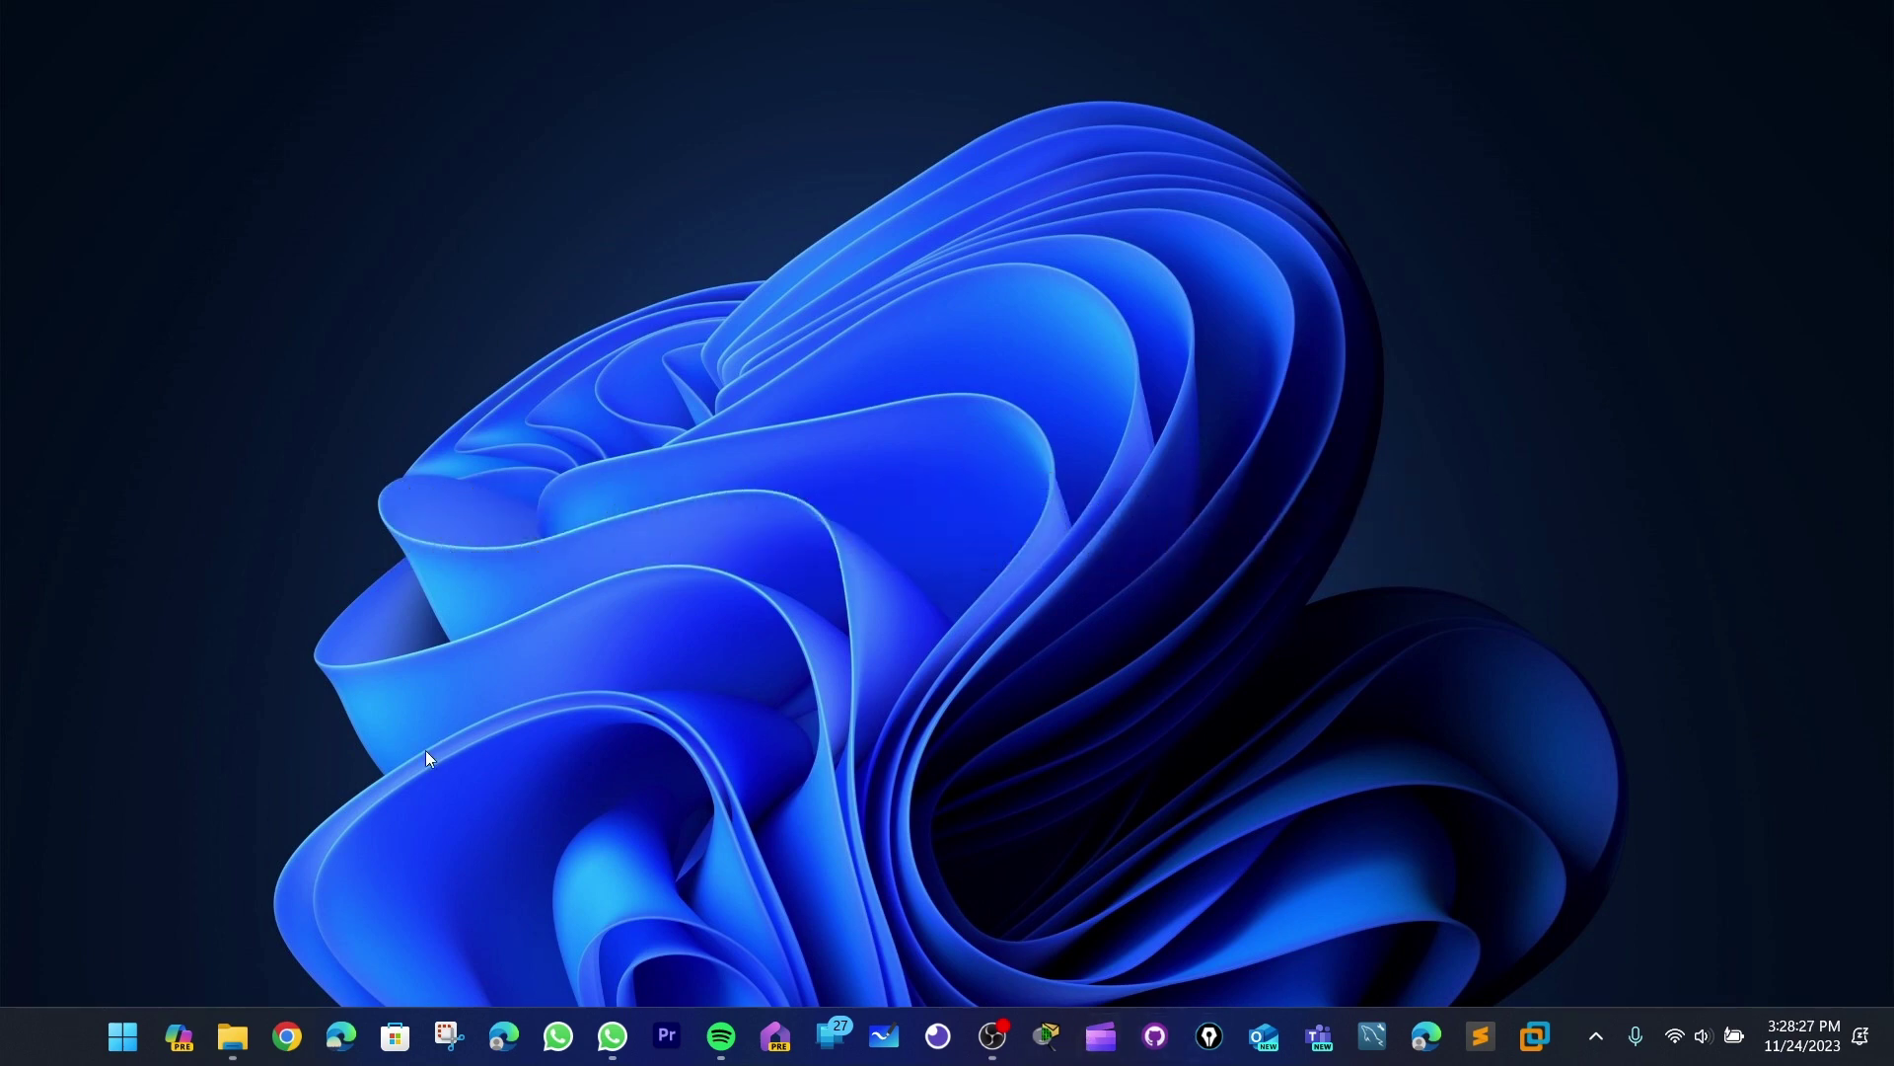
# - Launch Chrome, search 'vmware', then refine the search to the 'vmware workstation' suggestion
pyautogui.click(292, 1052)
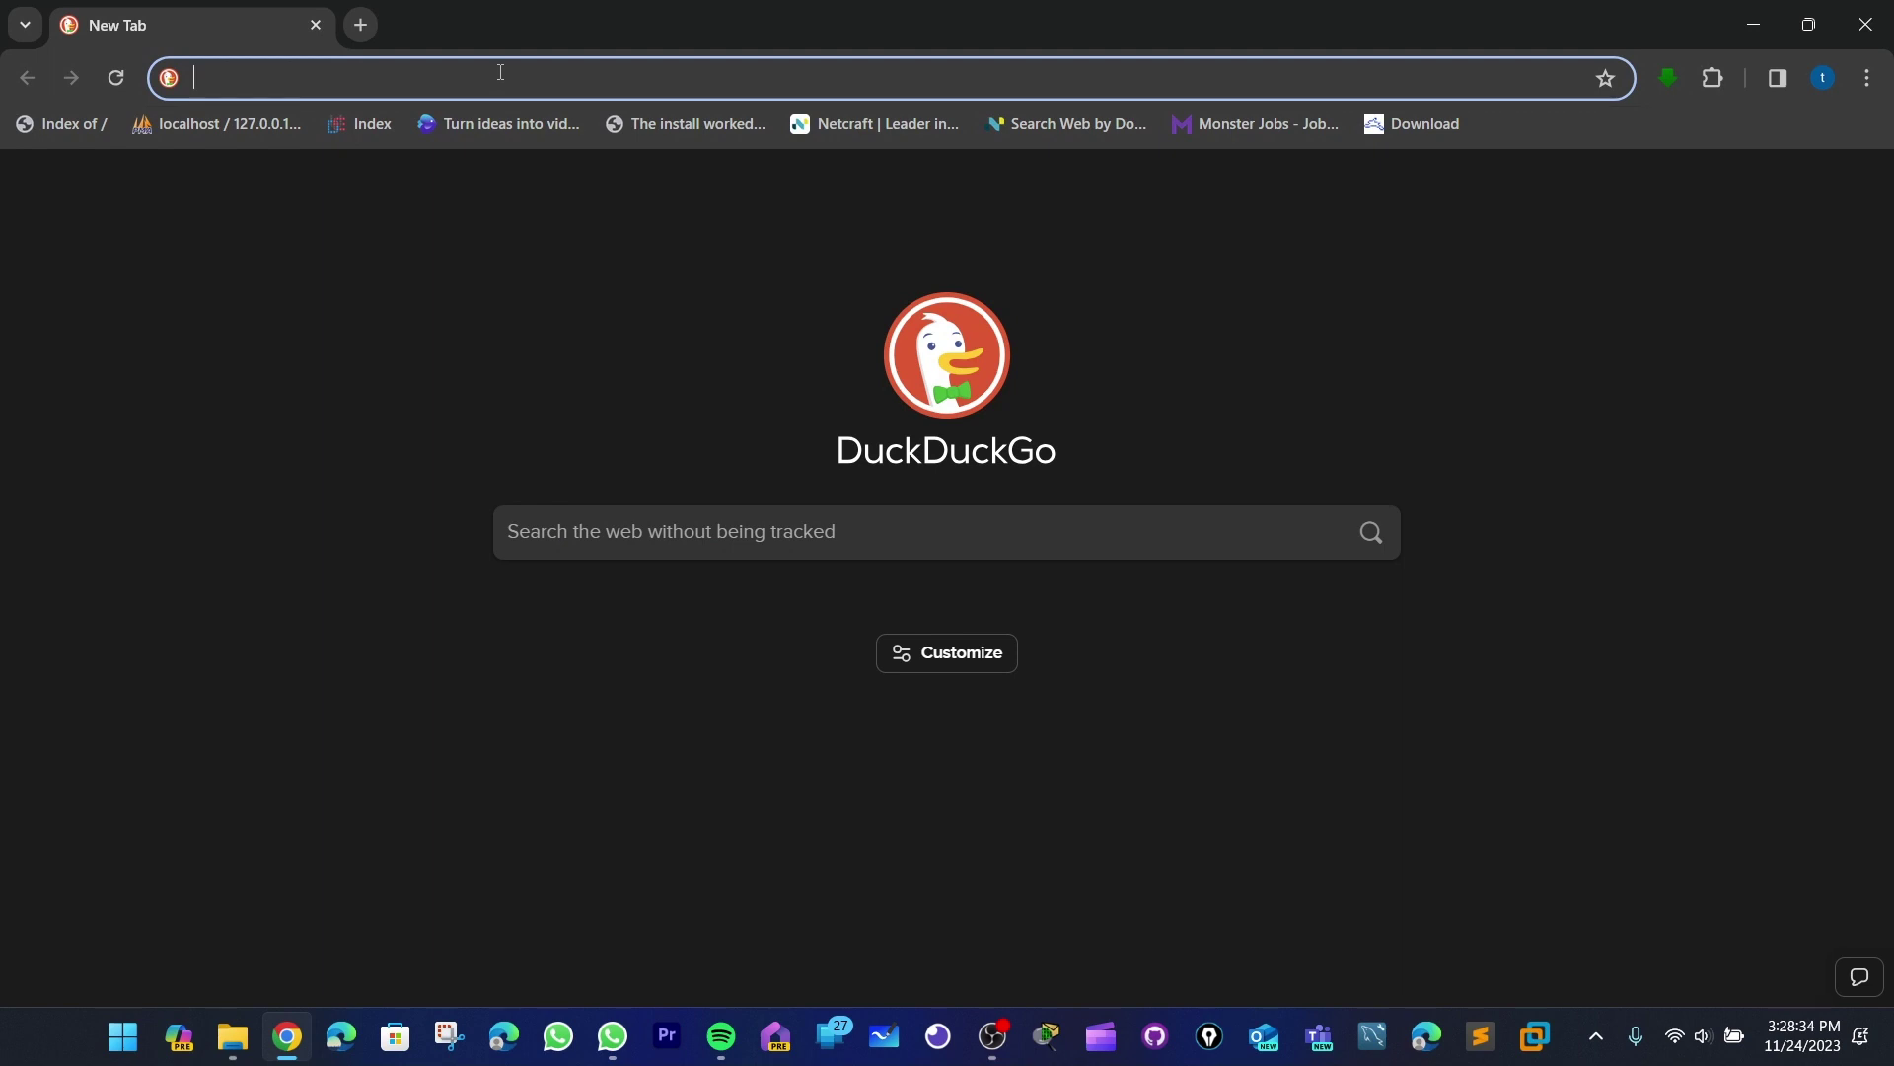
pyautogui.write('vmware')
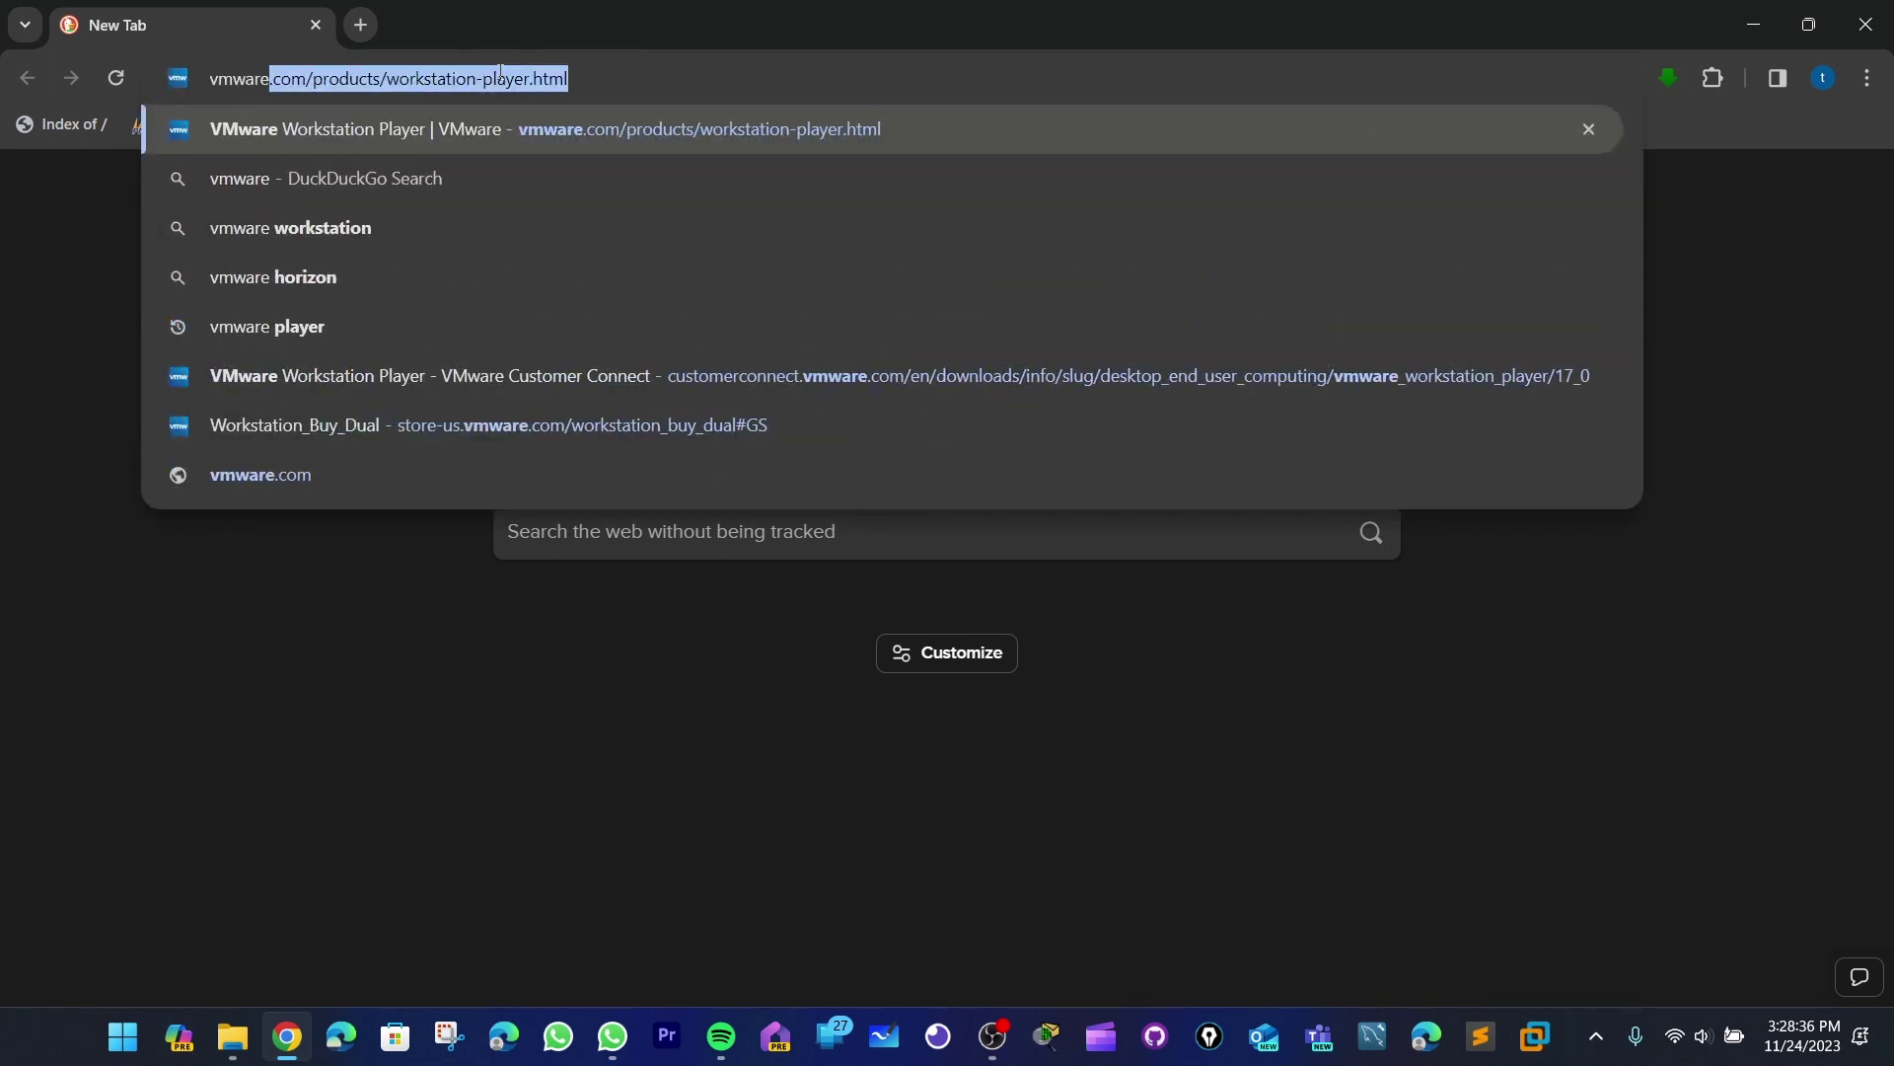
pyautogui.press('Delete')
pyautogui.press('Return')
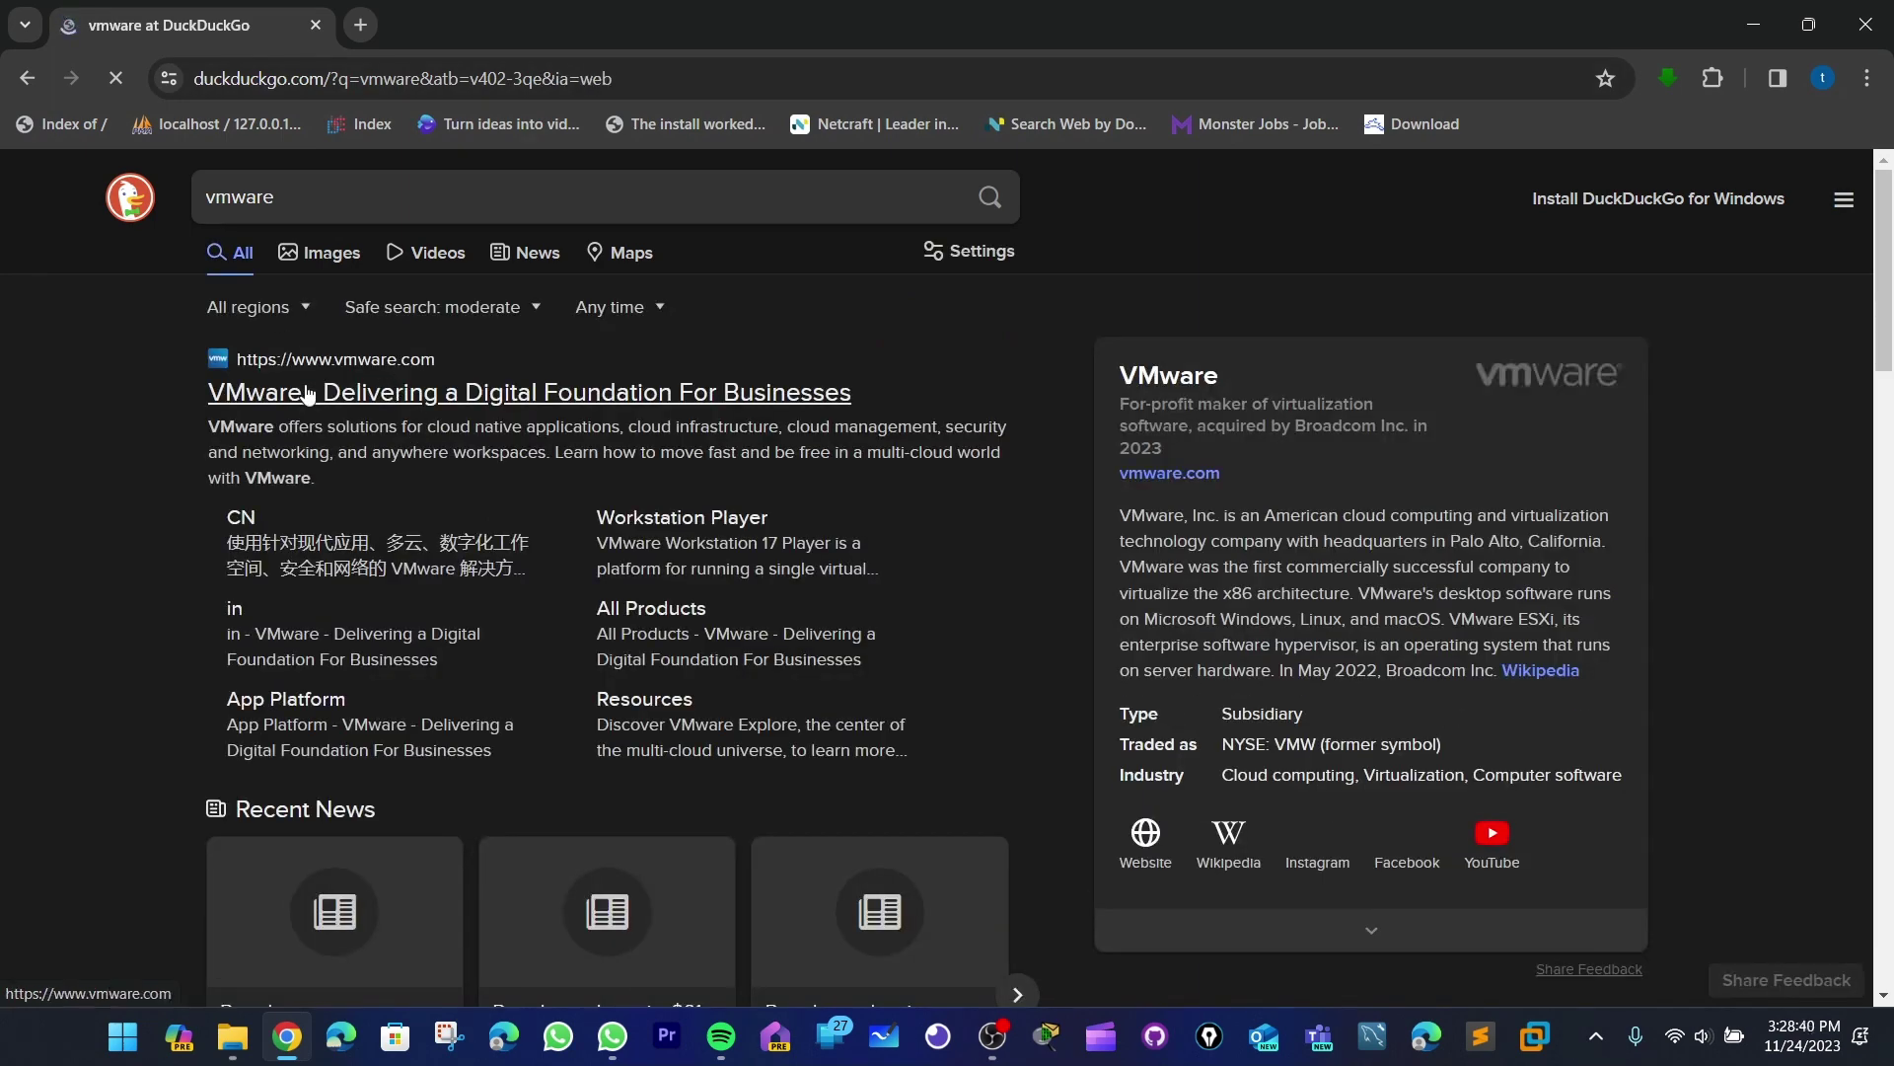
pyautogui.click(358, 193)
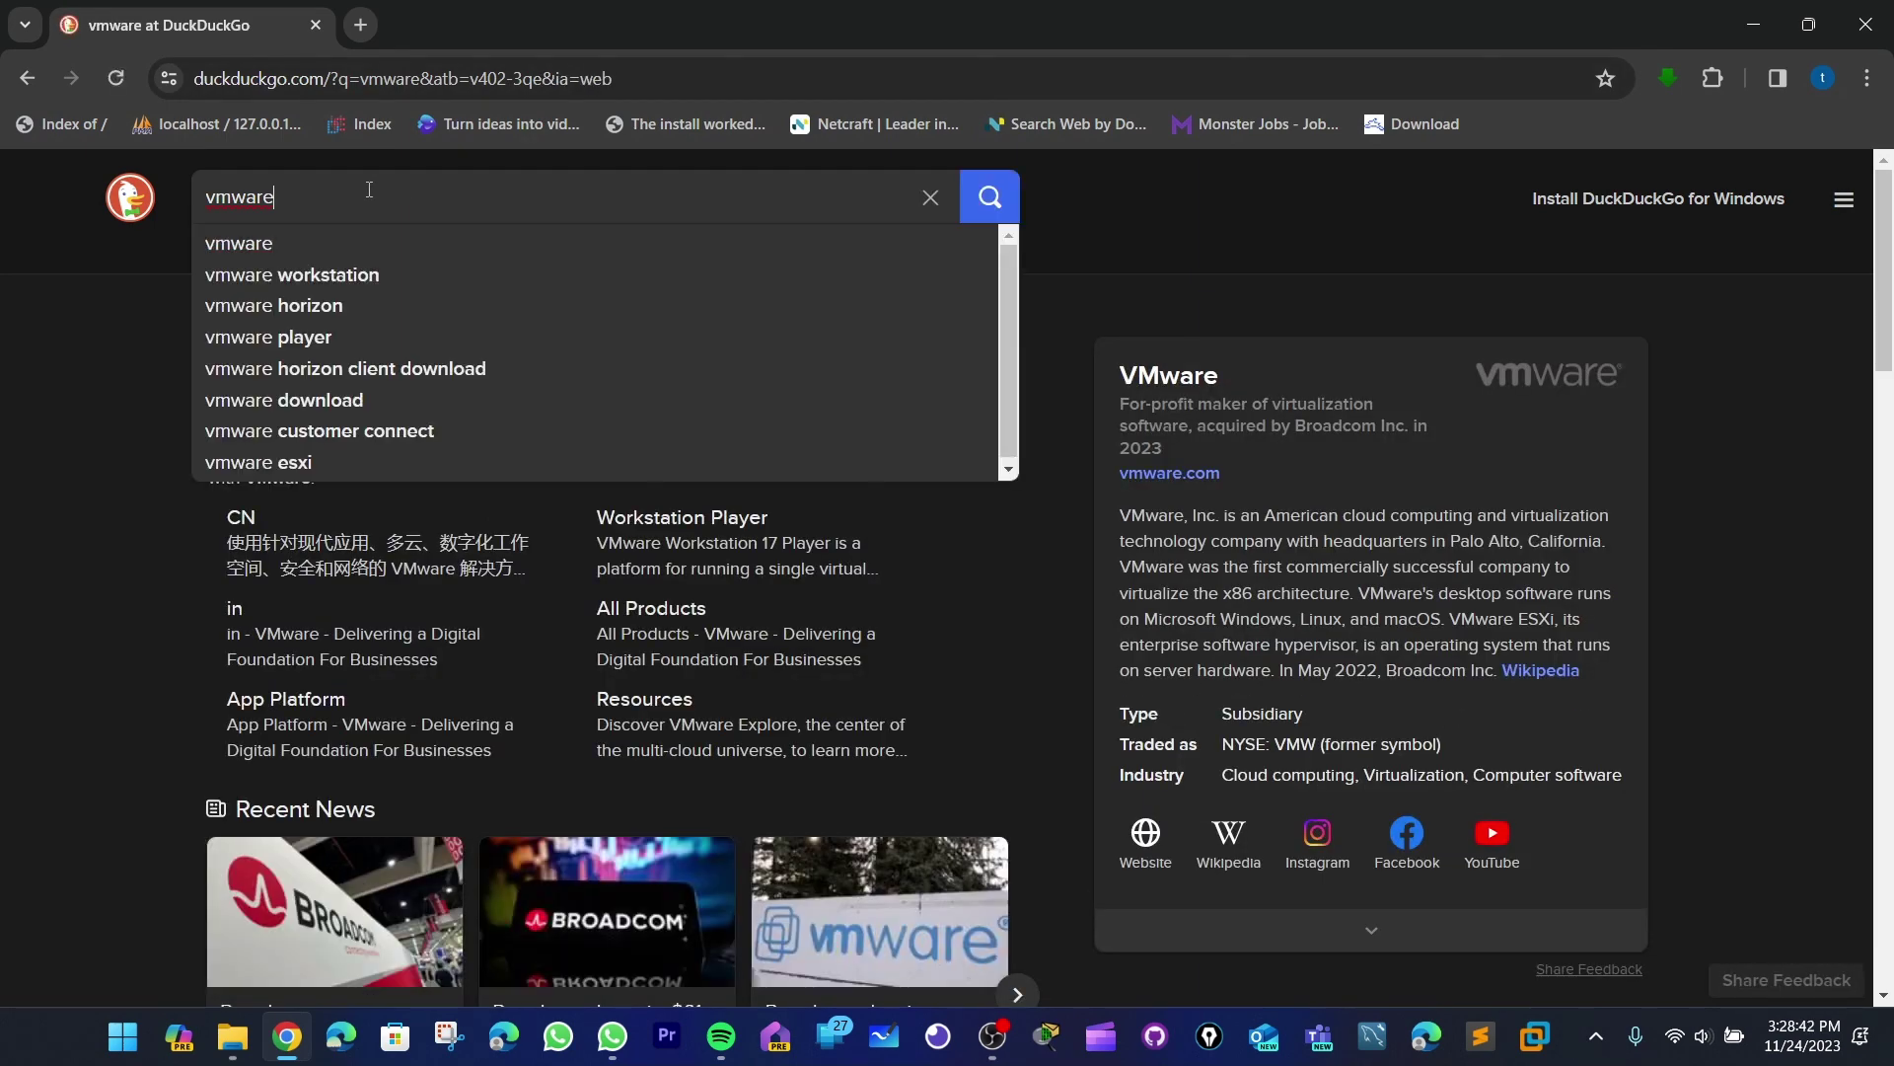
pyautogui.press('Down')
pyautogui.press('Return')
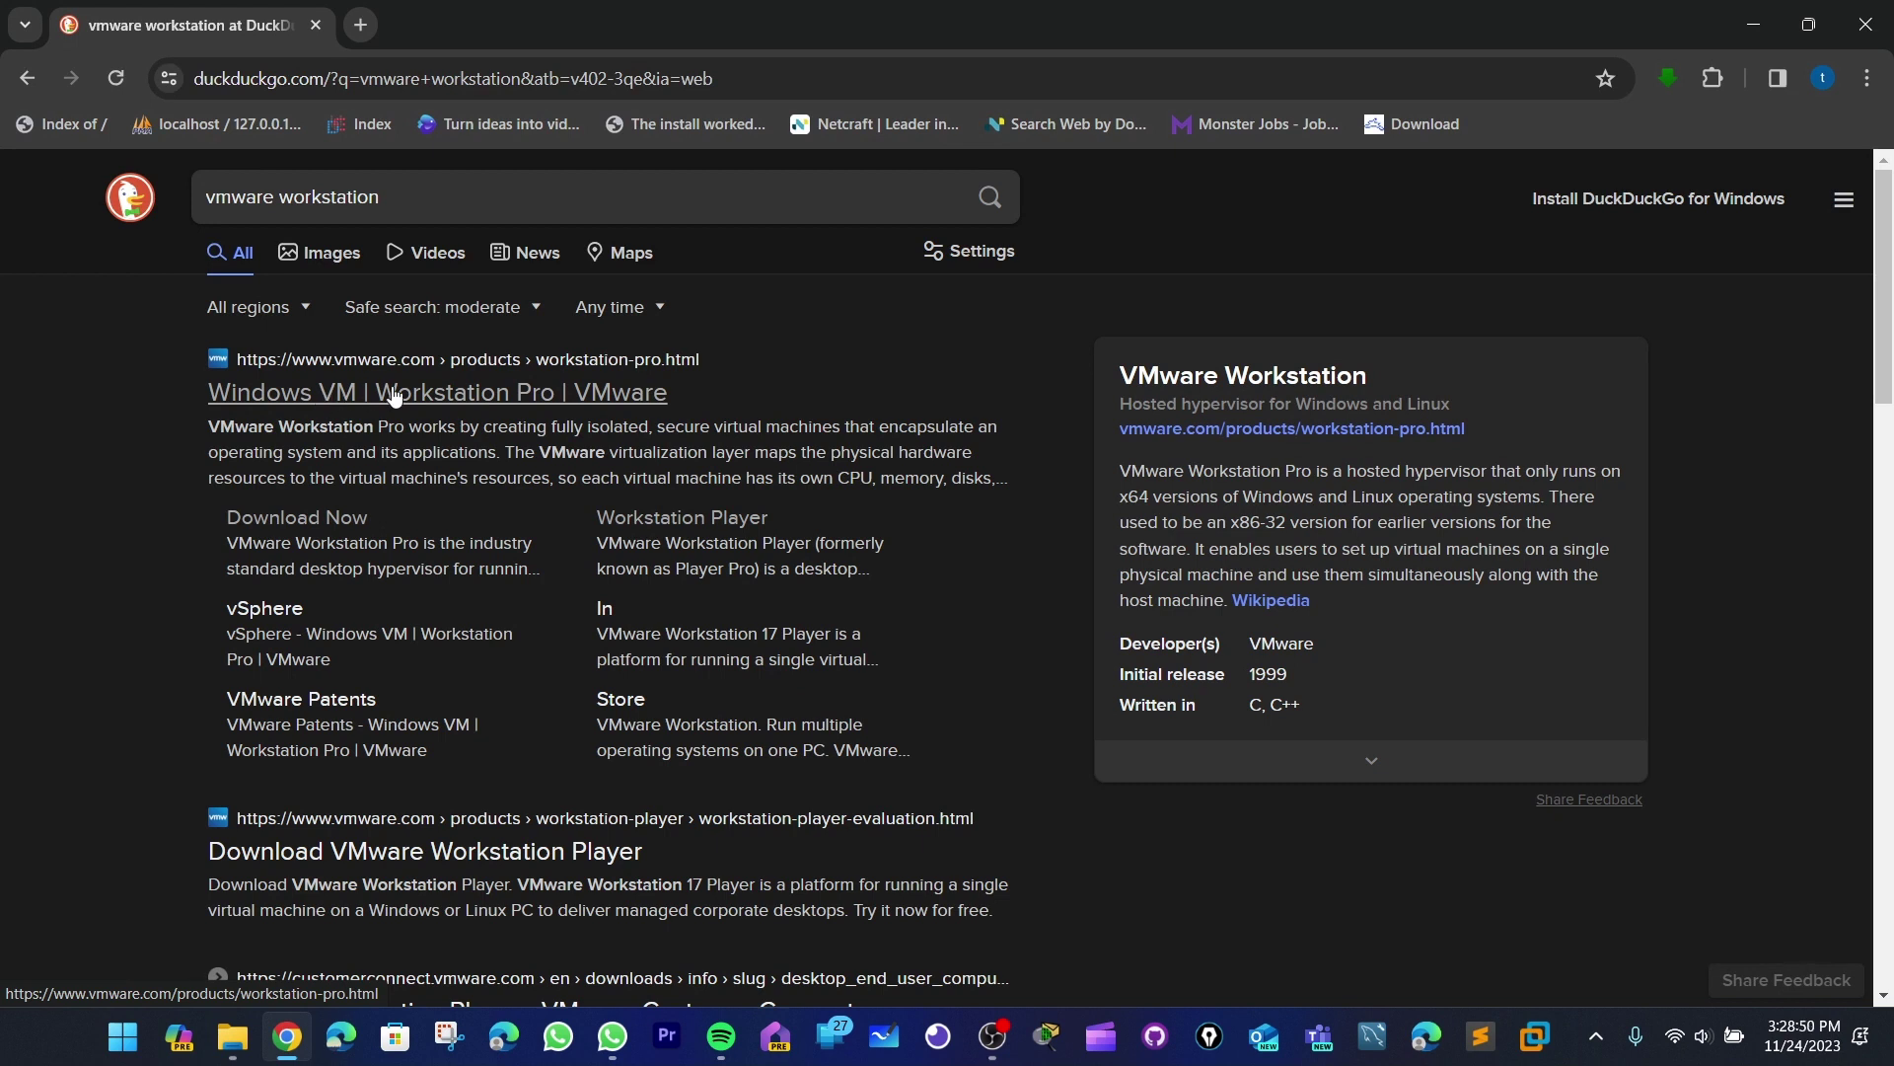
# - Open the first result, VMware Workstation Pro, in a new tab and look over the page
pyautogui.rightClick(589, 404)
pyautogui.click(626, 417)
pyautogui.click(456, 26)
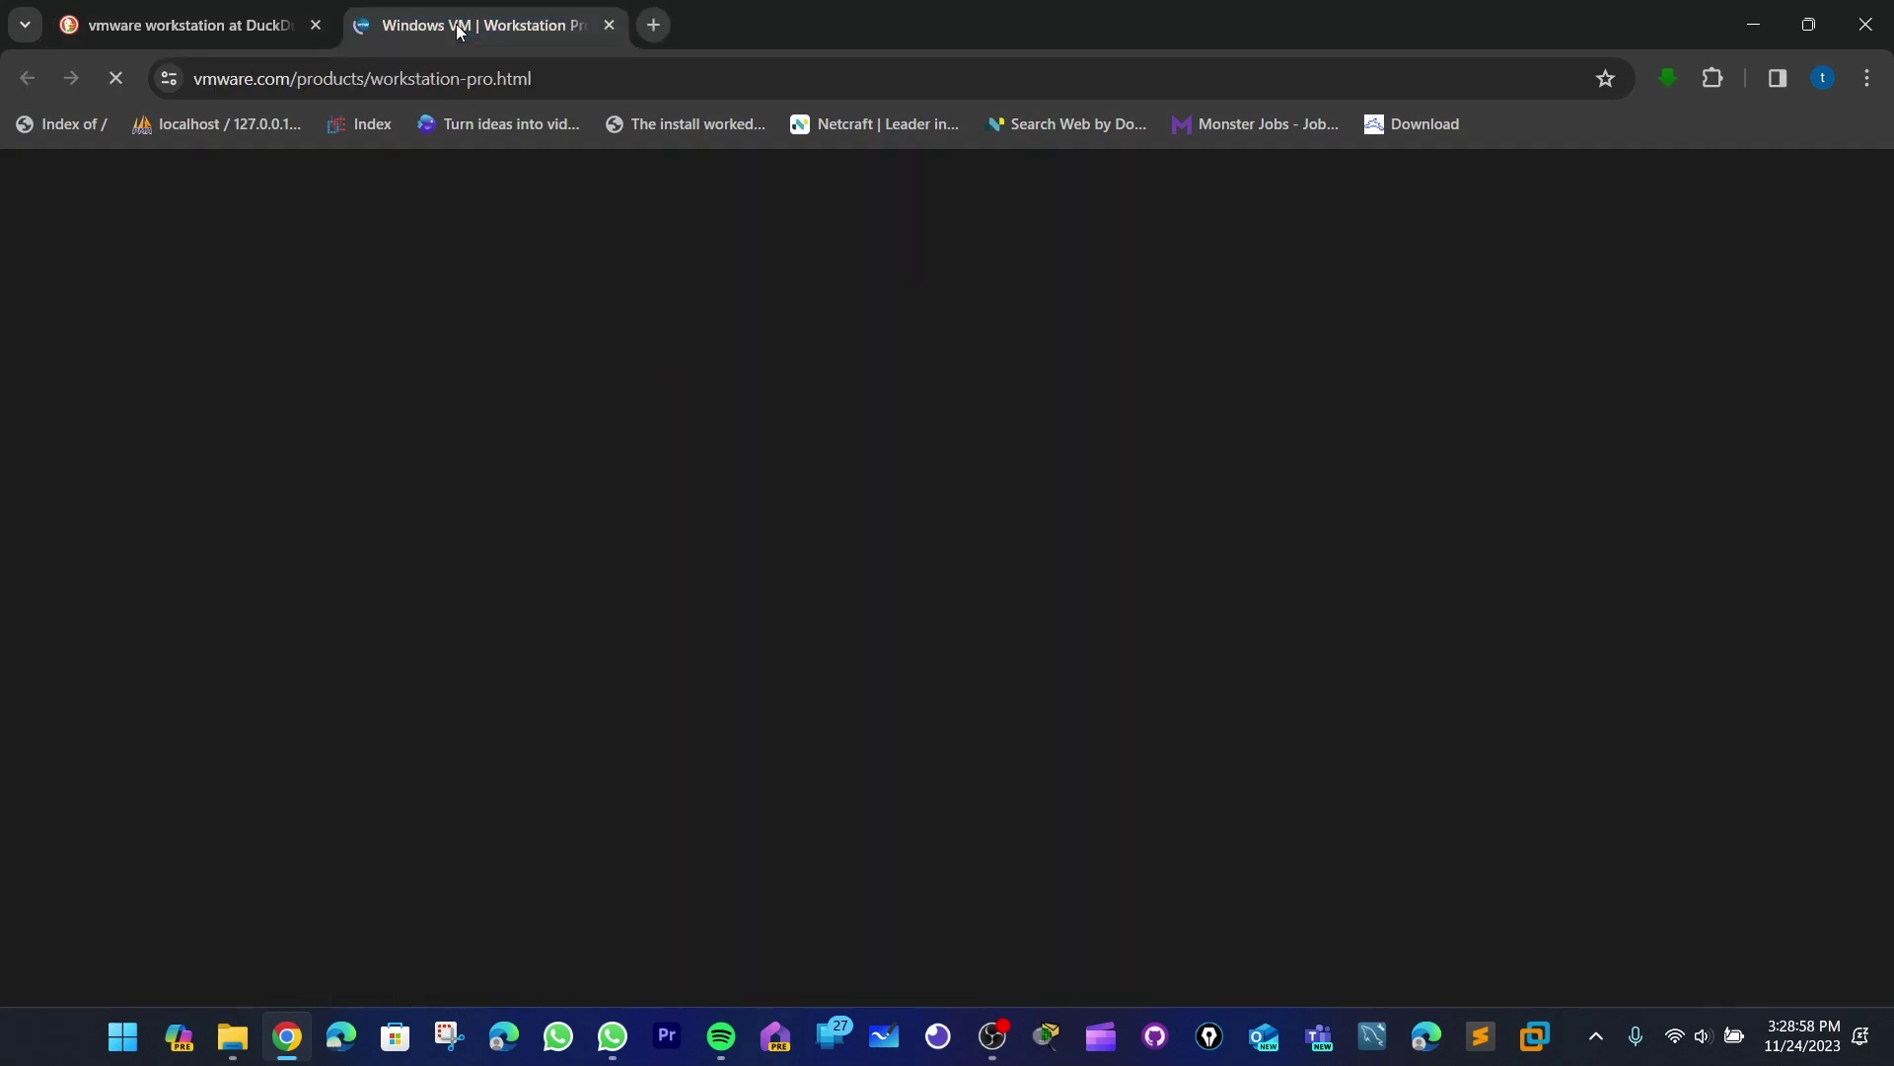
pyautogui.scroll(-4, 876, 518)
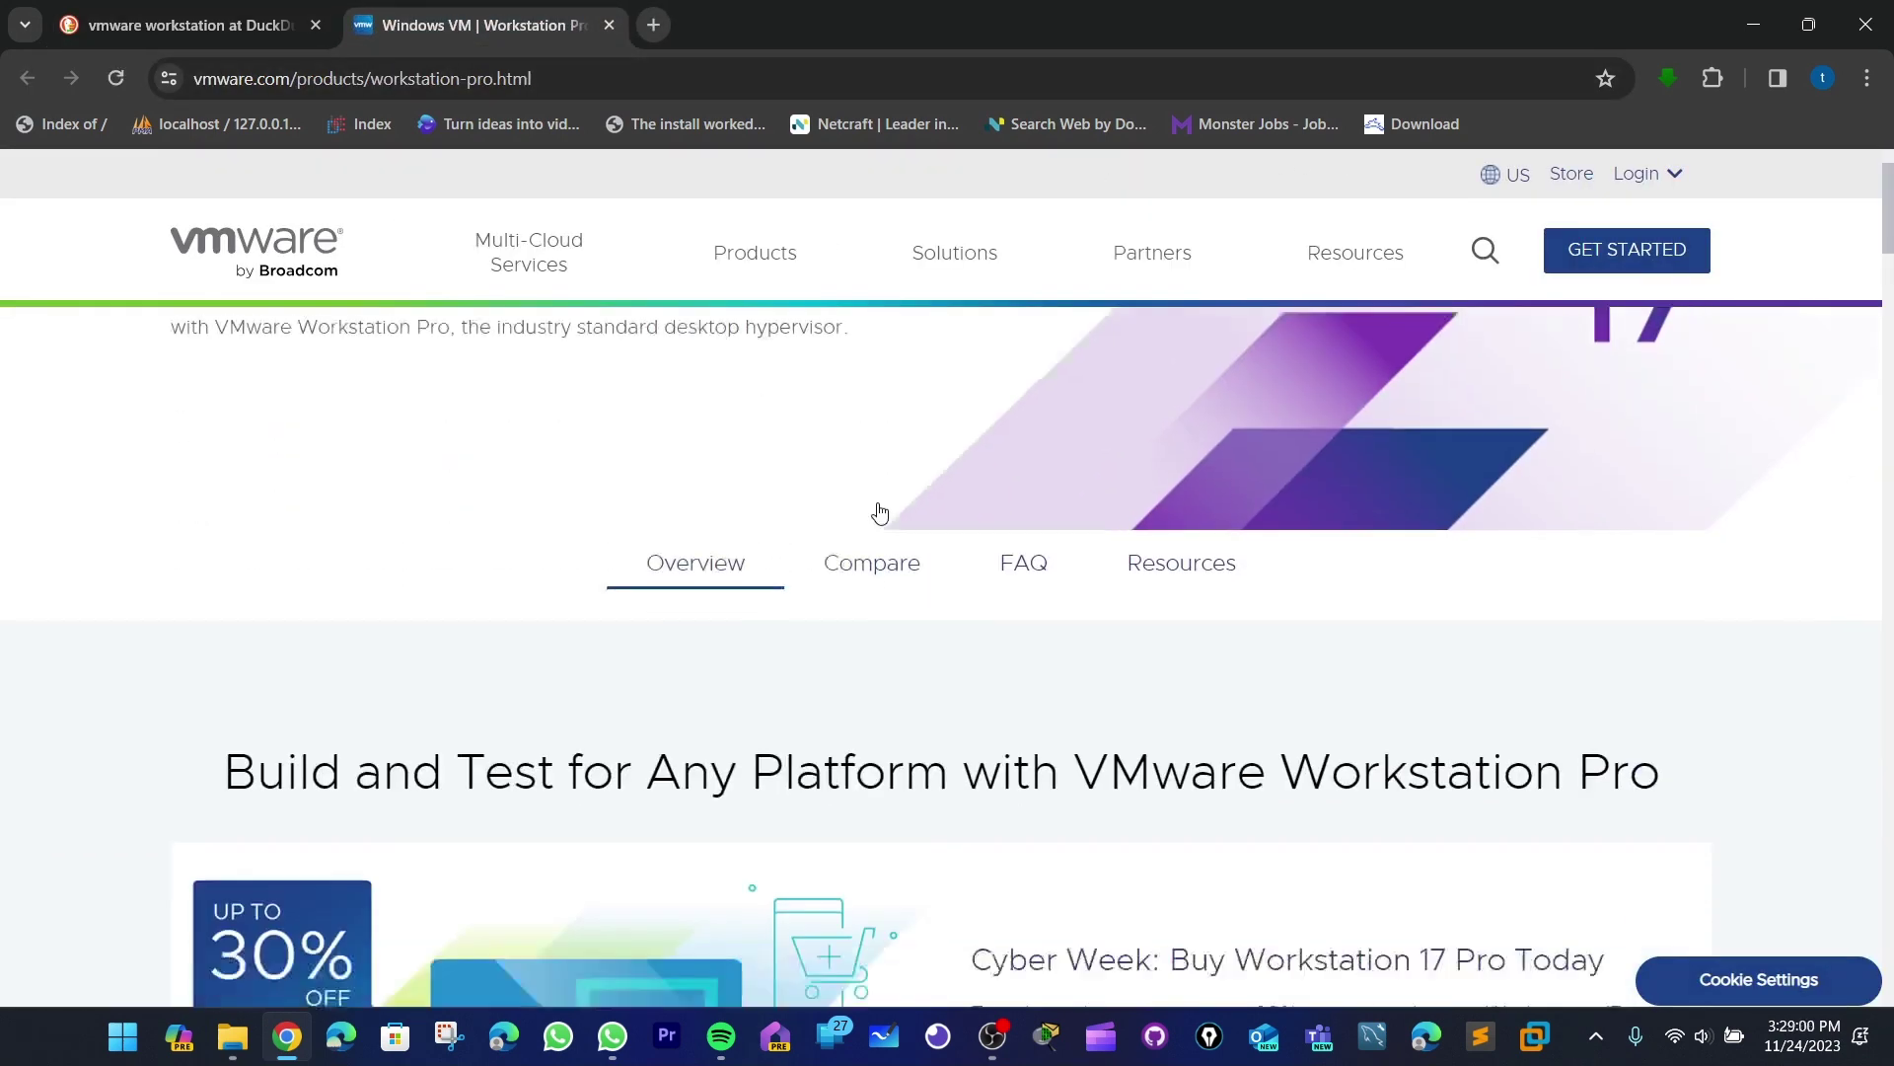
pyautogui.scroll(3, 879, 505)
pyautogui.scroll(1, 880, 507)
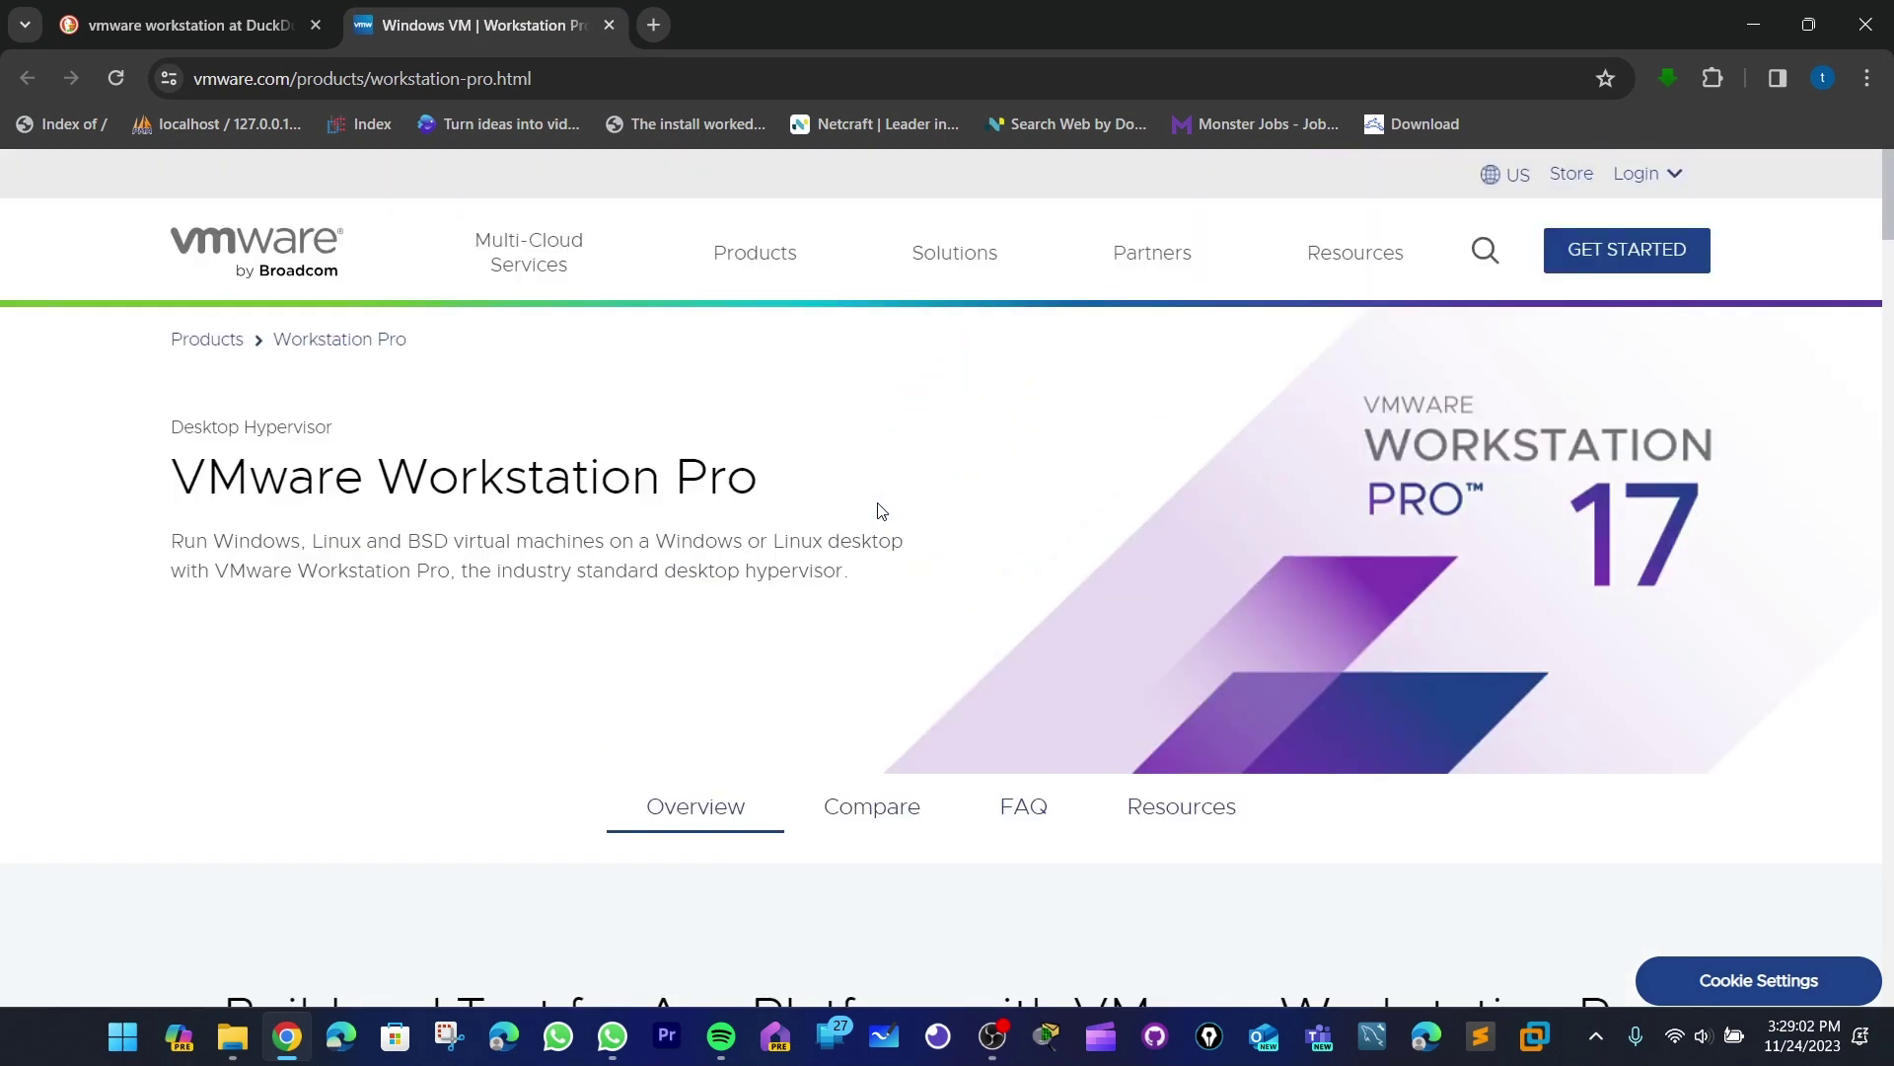
pyautogui.scroll(-4, 881, 509)
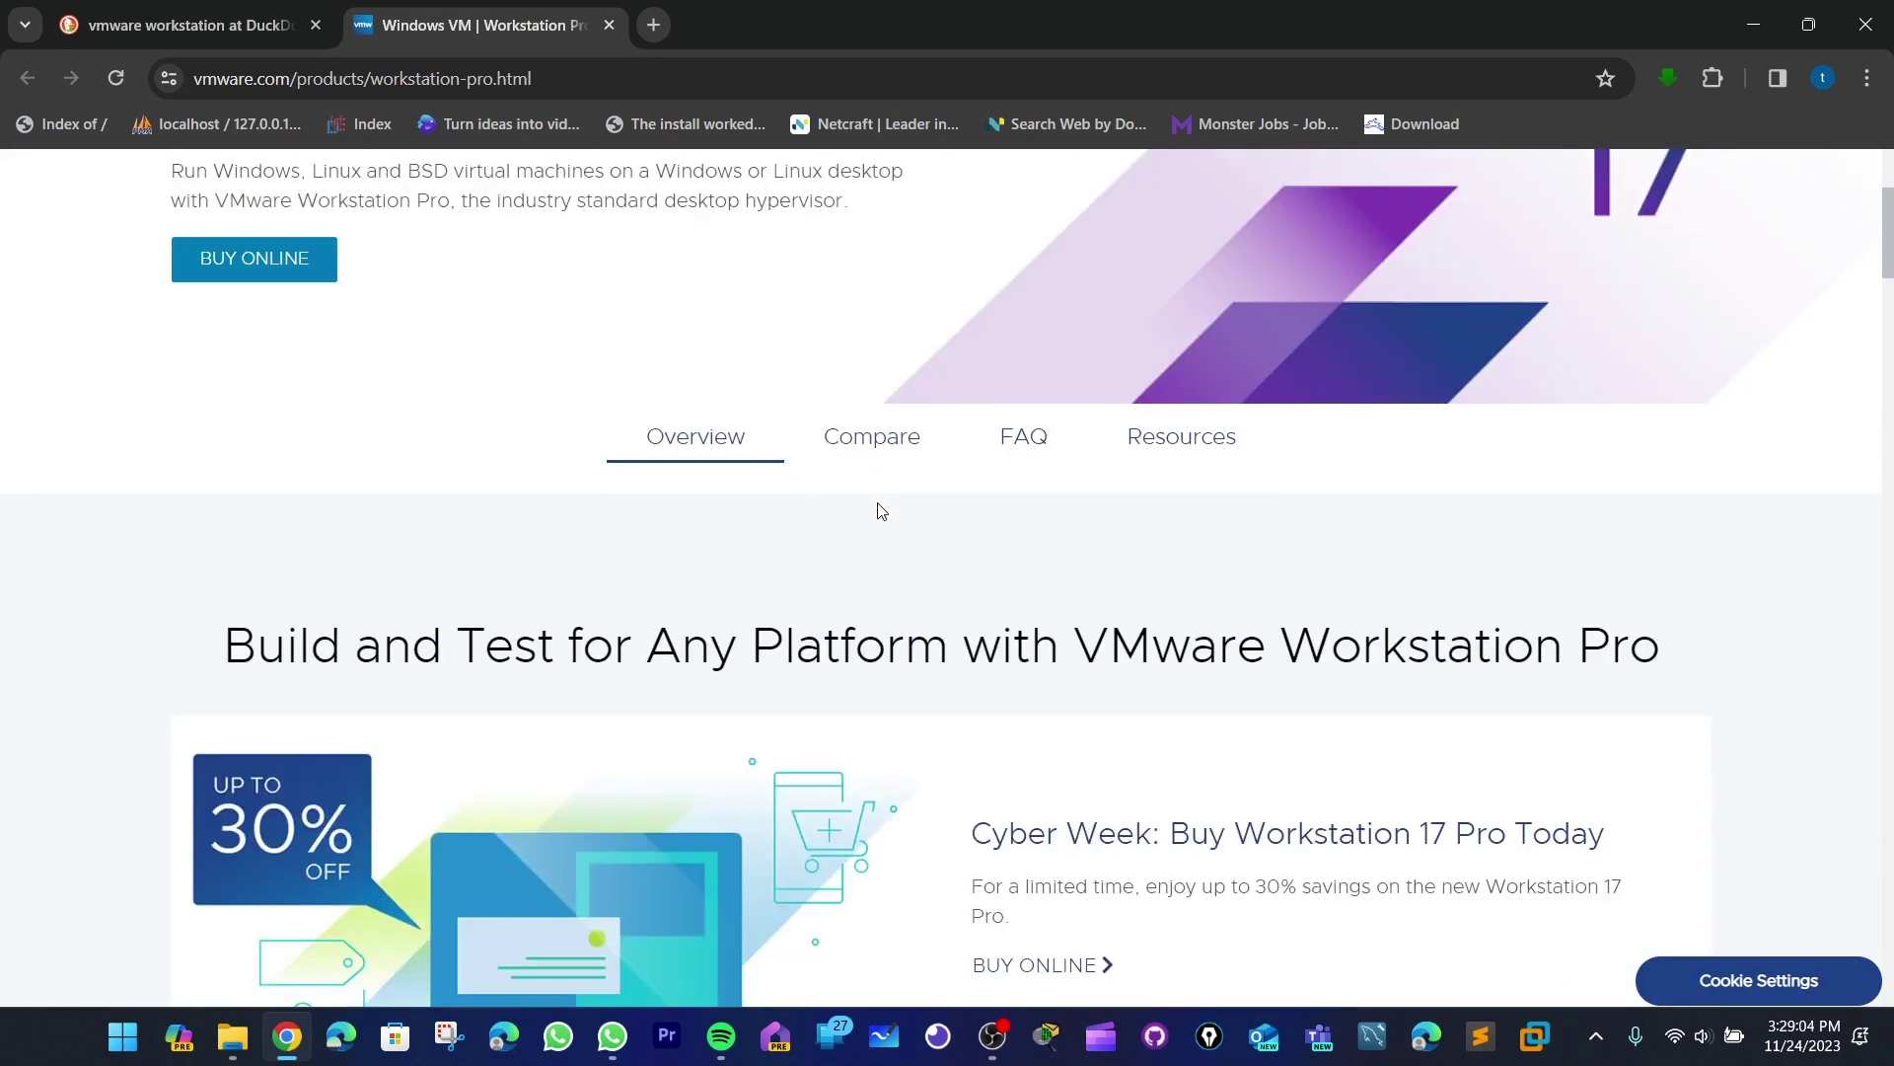
pyautogui.scroll(-3, 881, 510)
pyautogui.scroll(6, 880, 508)
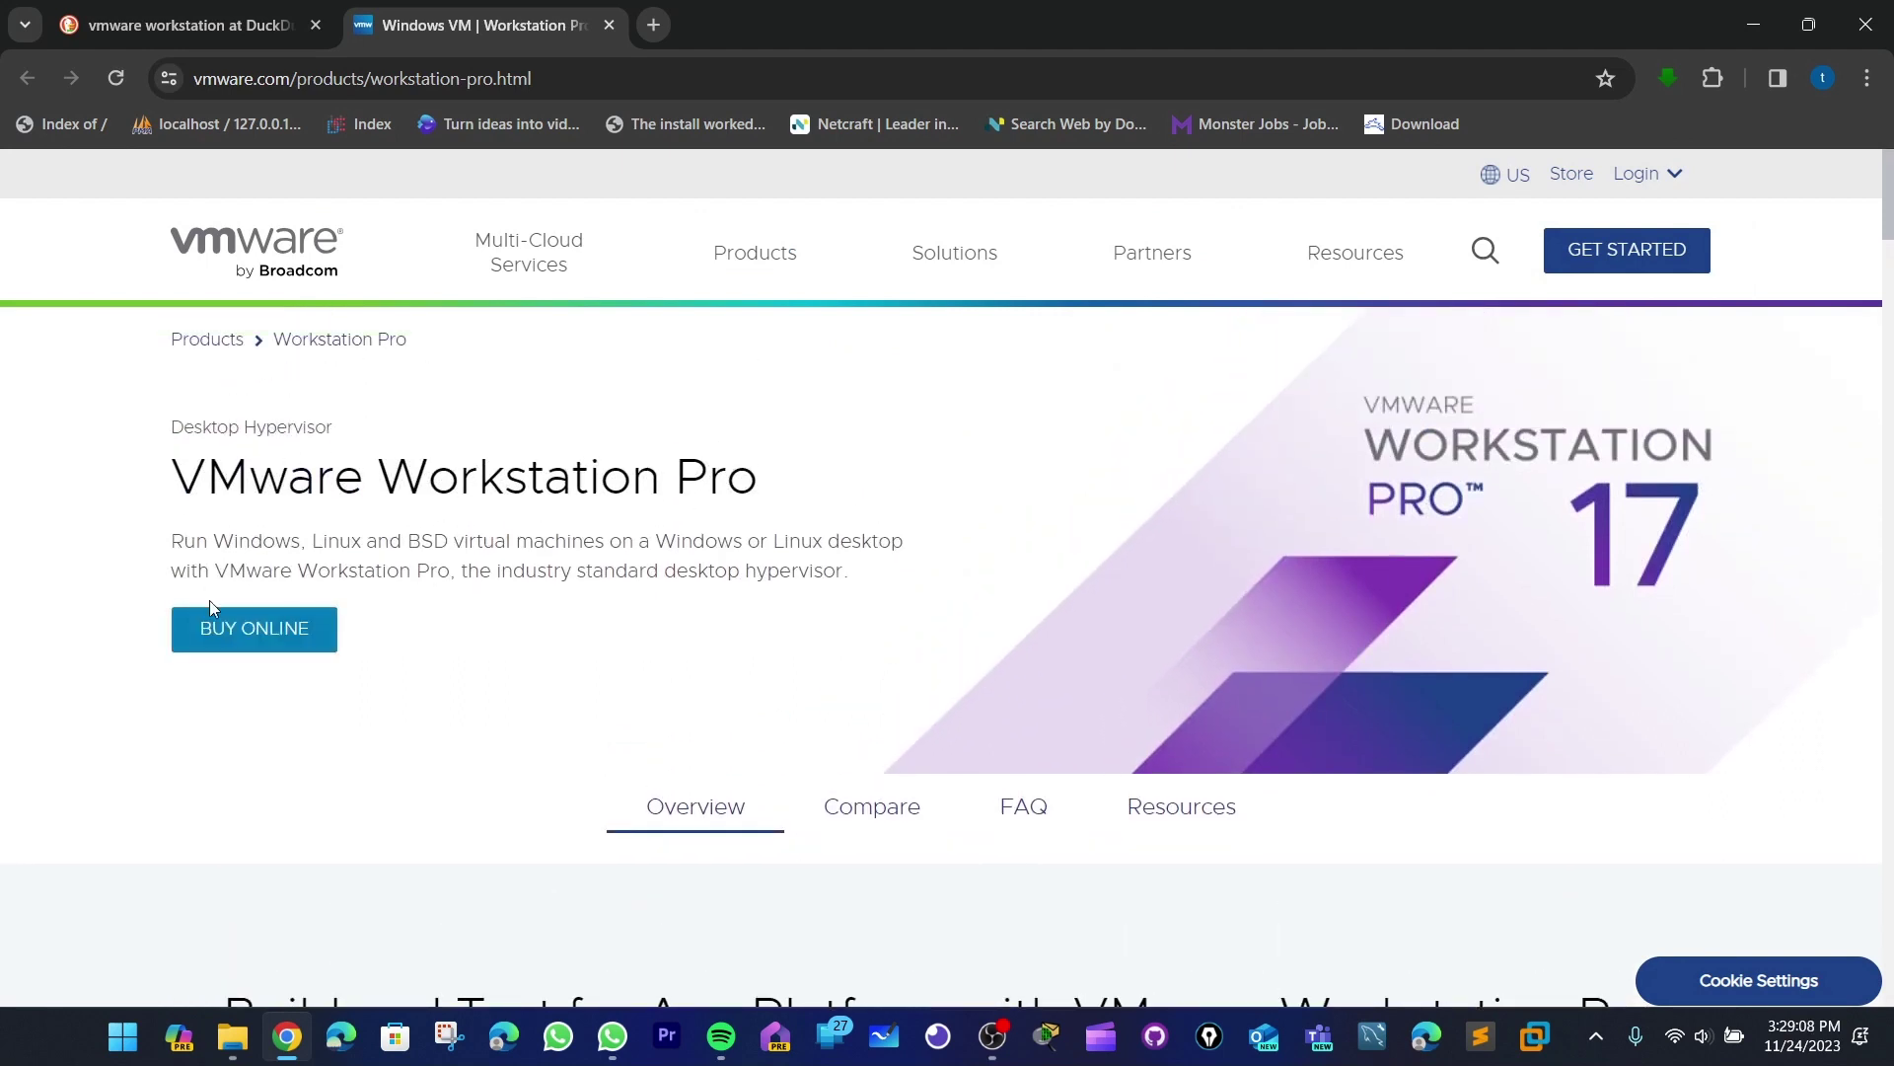
# - Go to the VMware Store buy page and browse the free 30-day trial offer
pyautogui.click(303, 643)
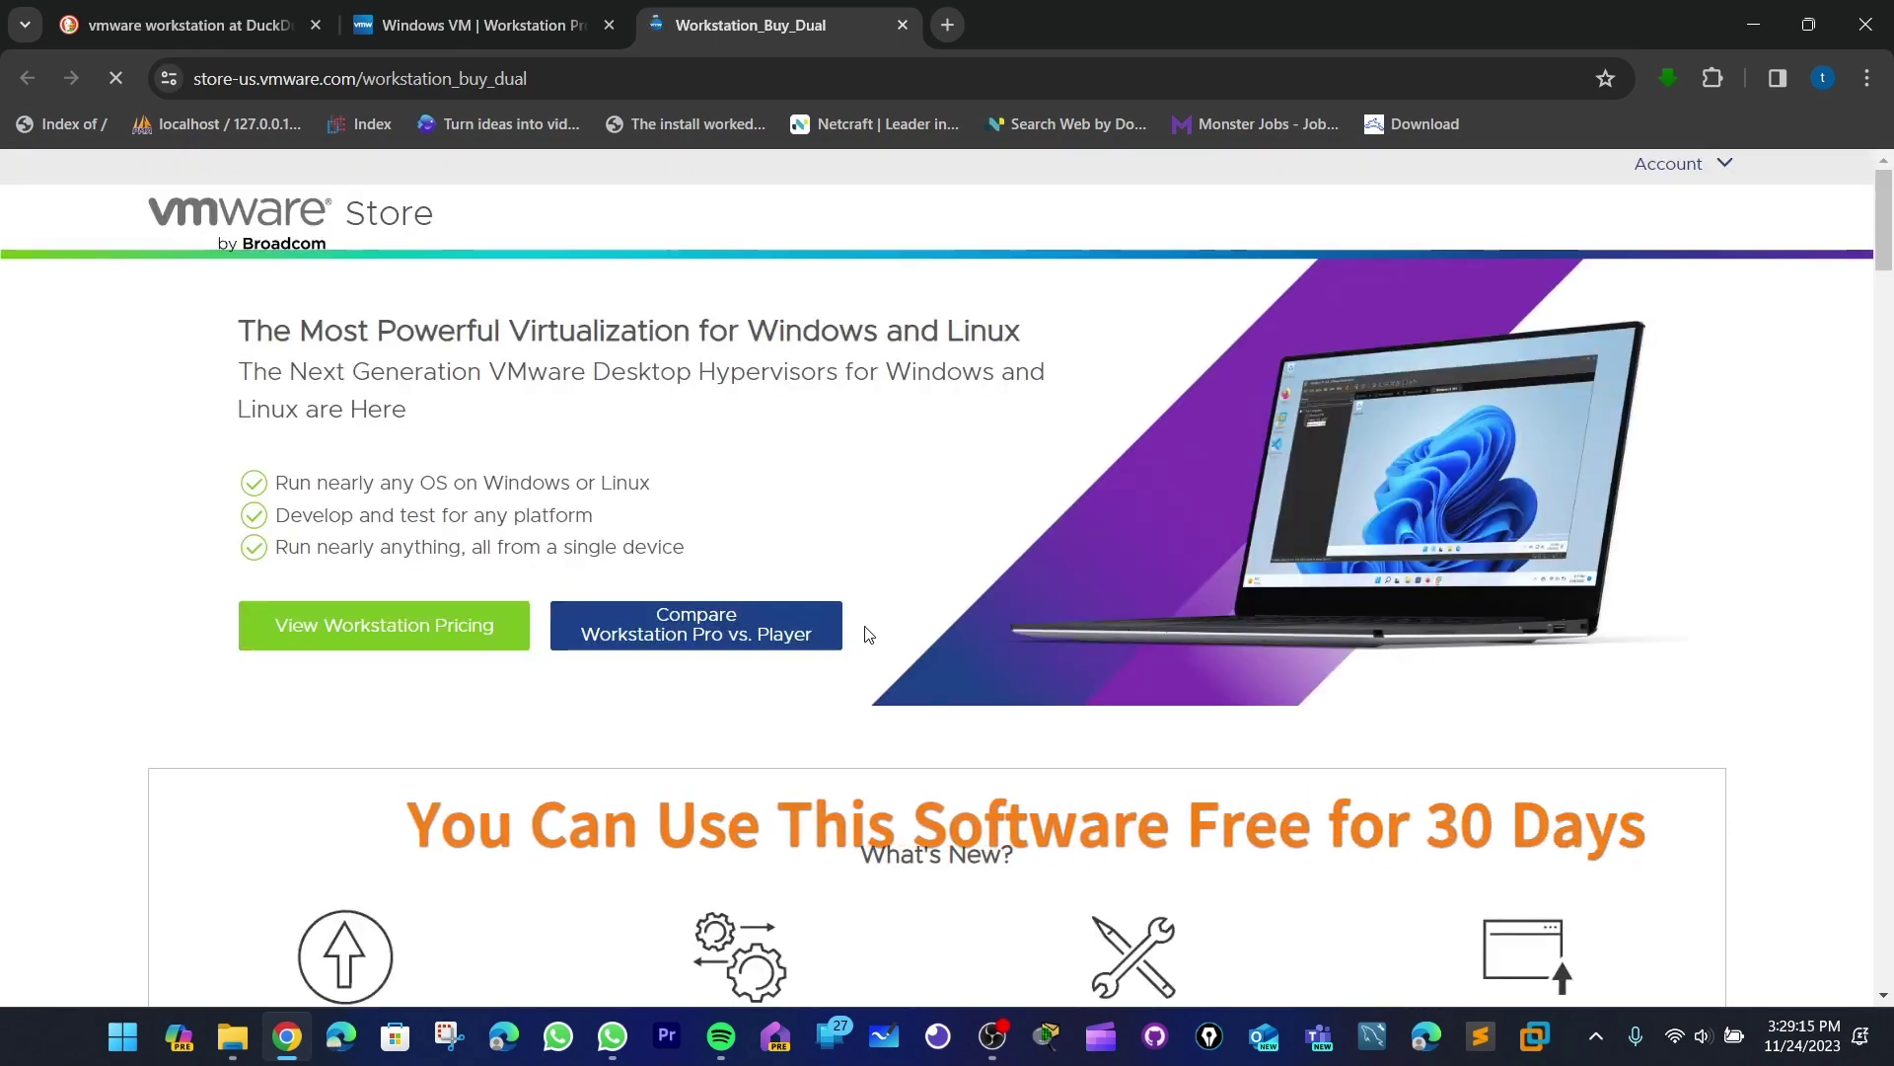
pyautogui.scroll(-15, 867, 634)
pyautogui.scroll(-10, 867, 634)
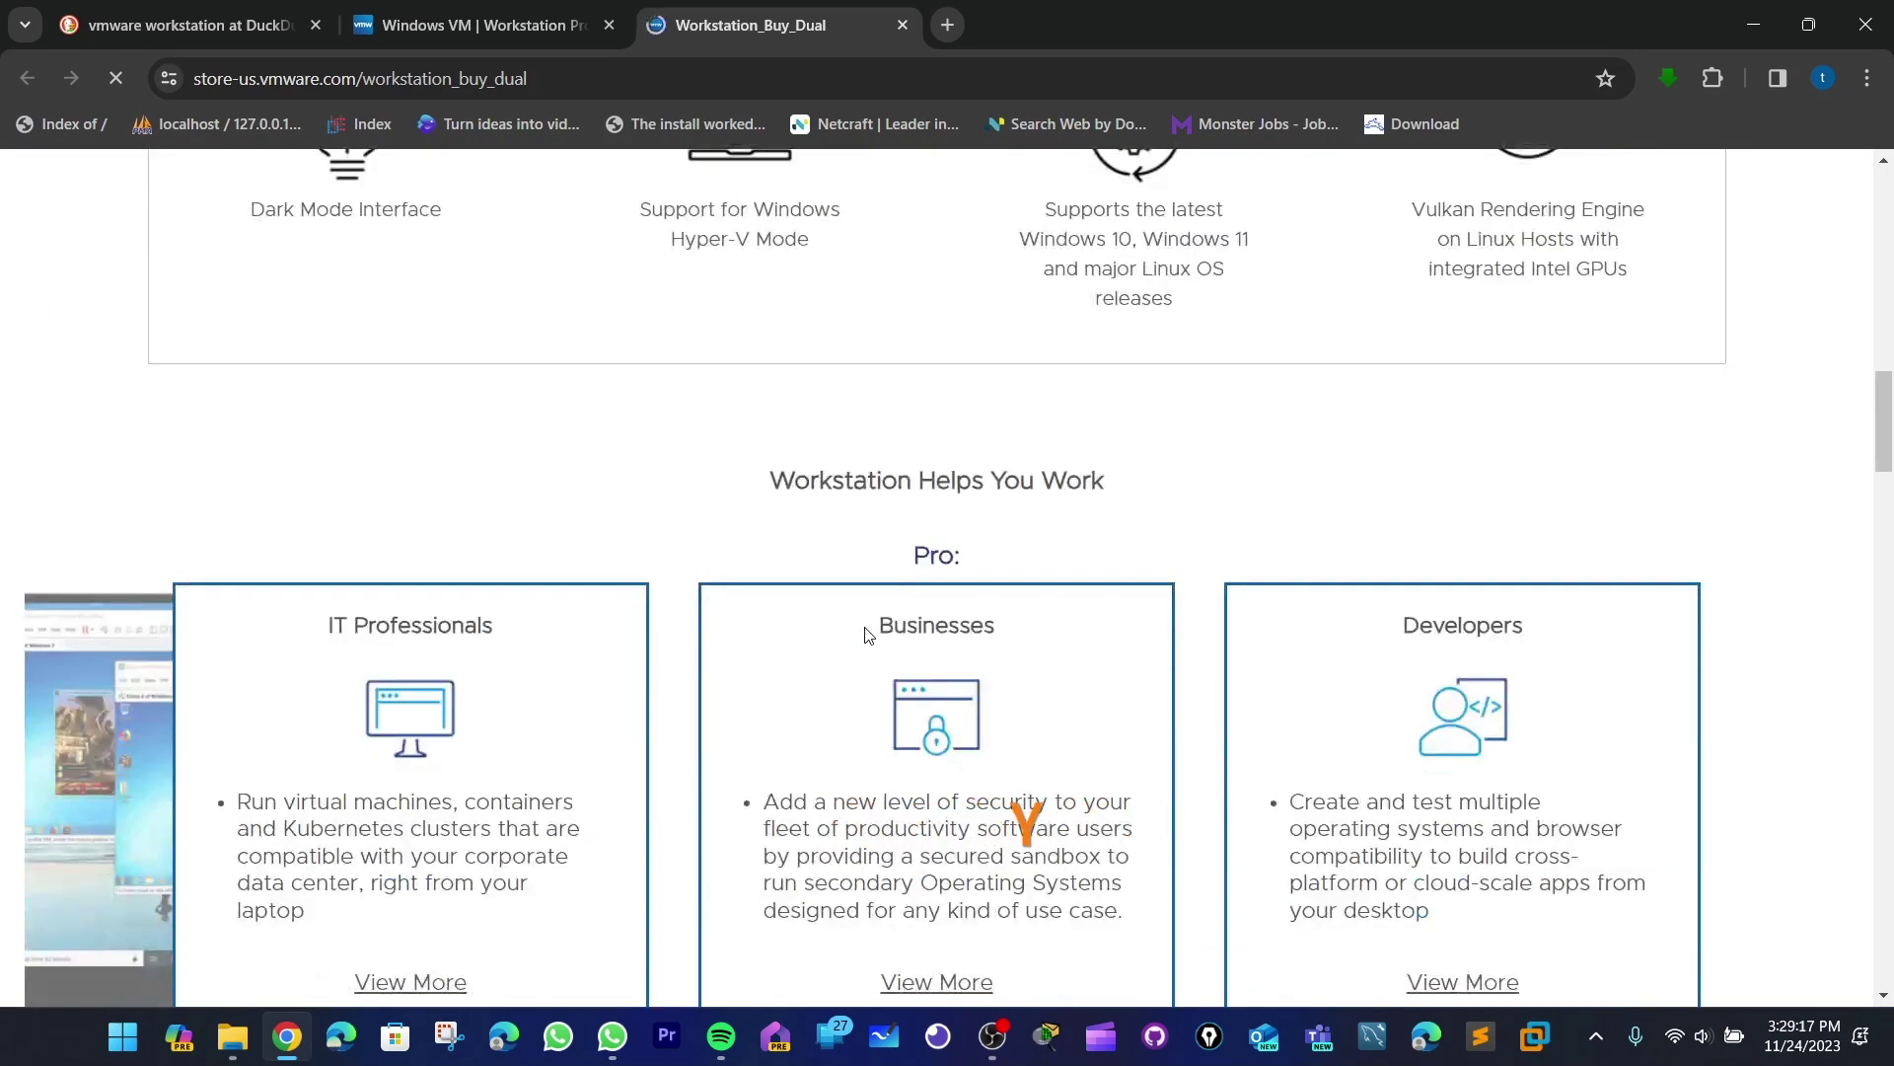
pyautogui.scroll(20, 867, 638)
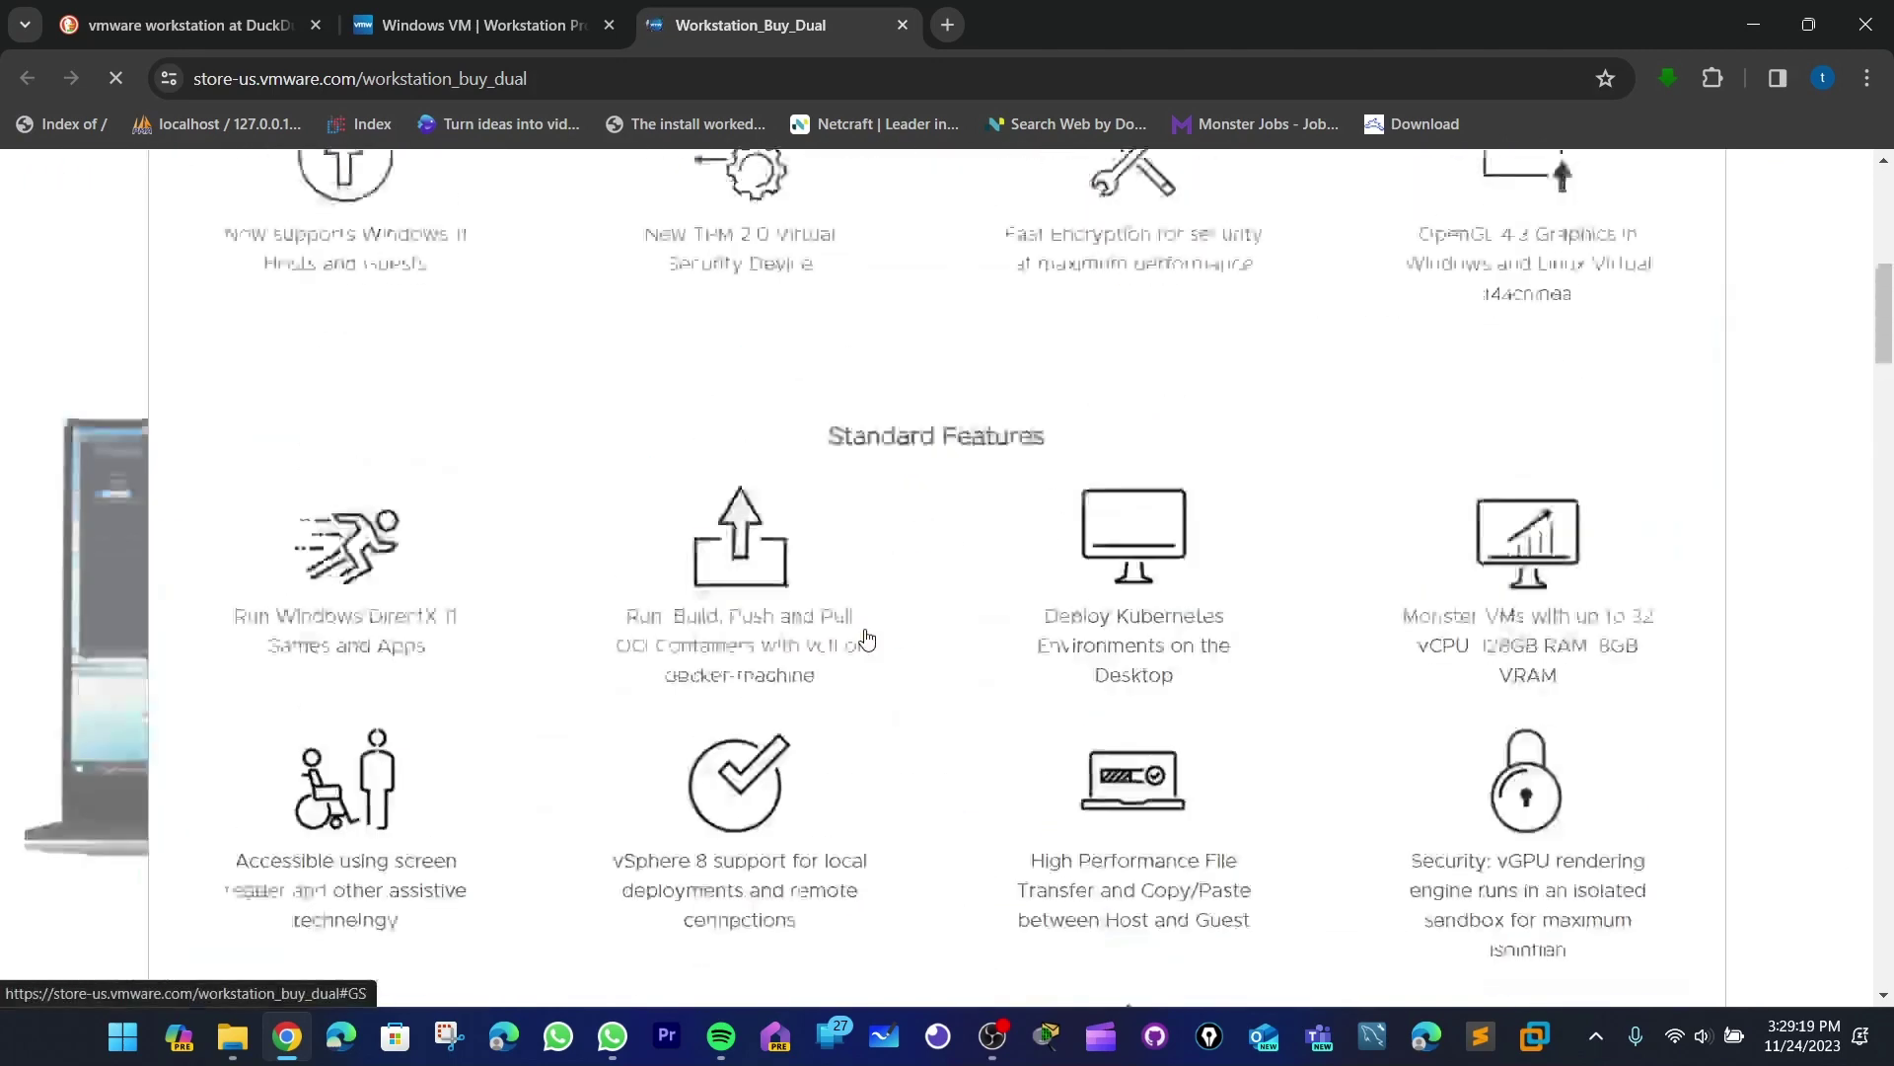
# - In a new tab, search 'vmware player' and open the VMware Workstation Player product page
pyautogui.click(954, 30)
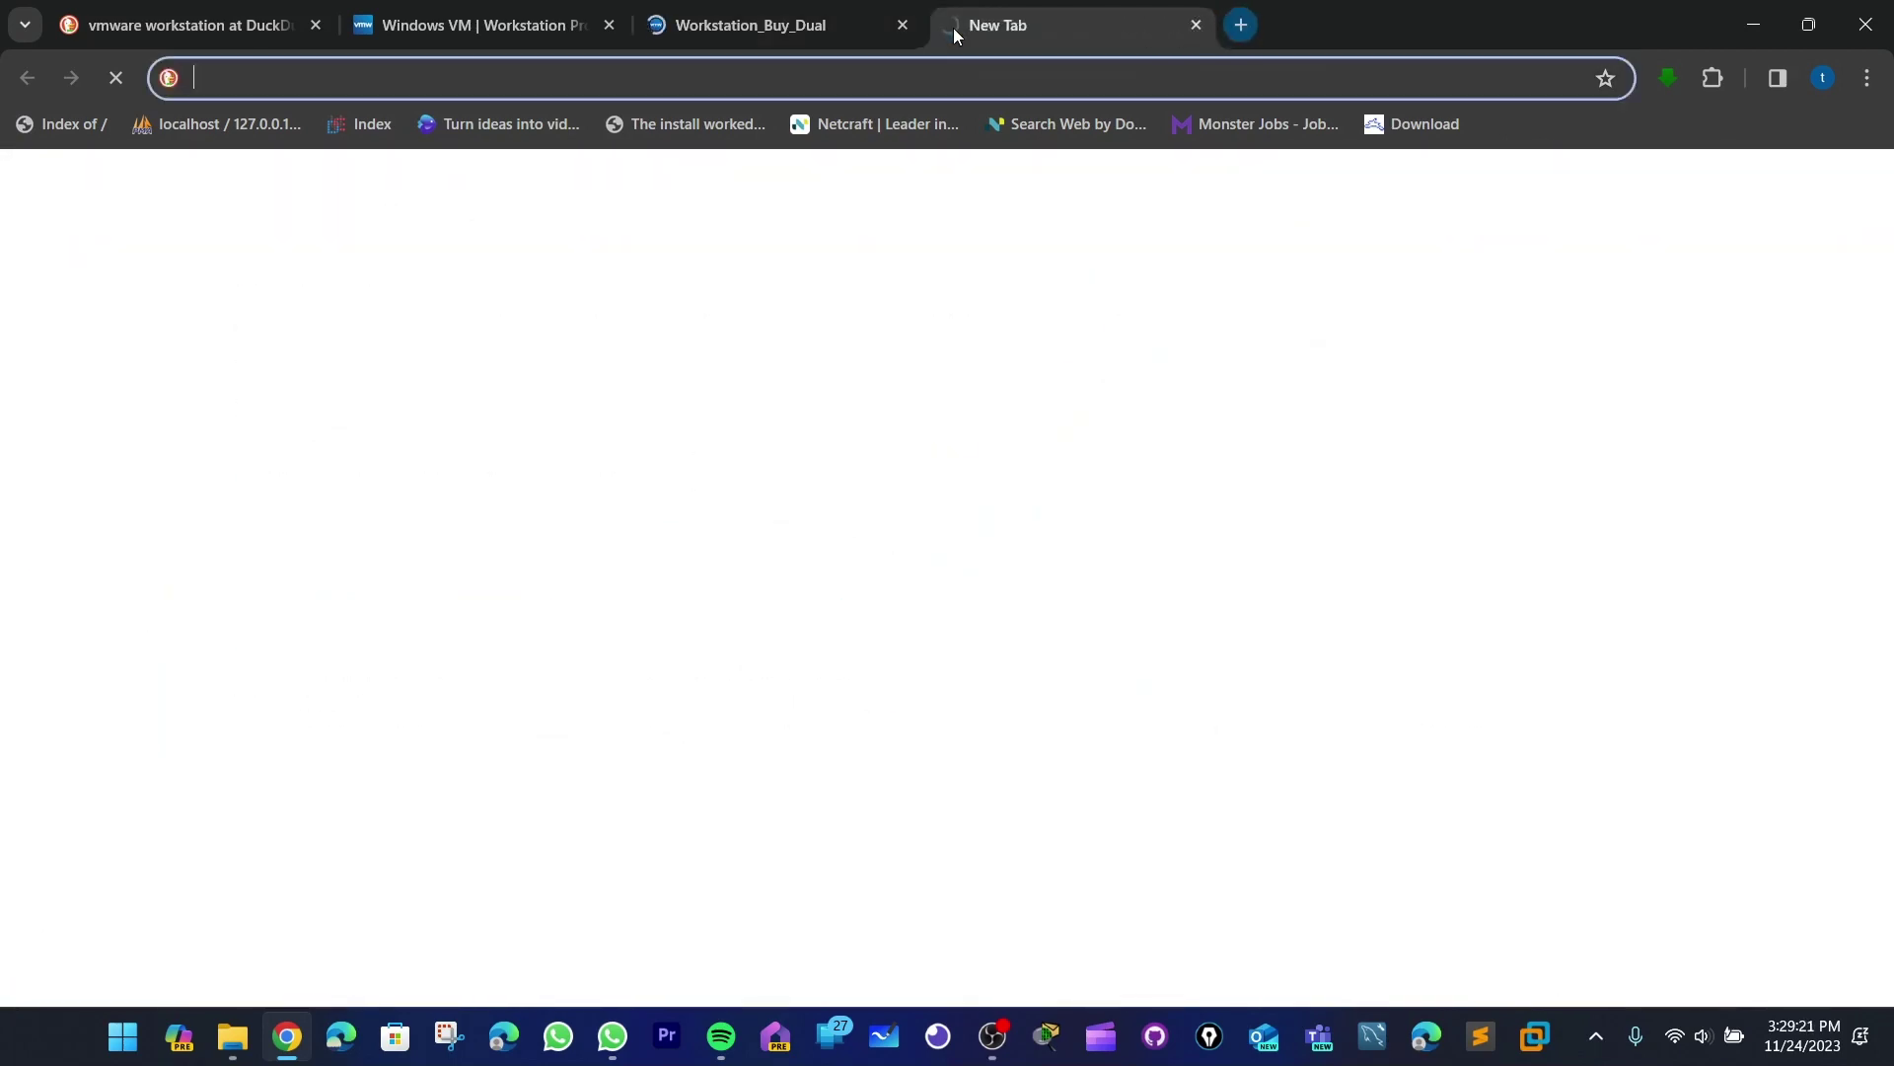
pyautogui.write('vmware plat')
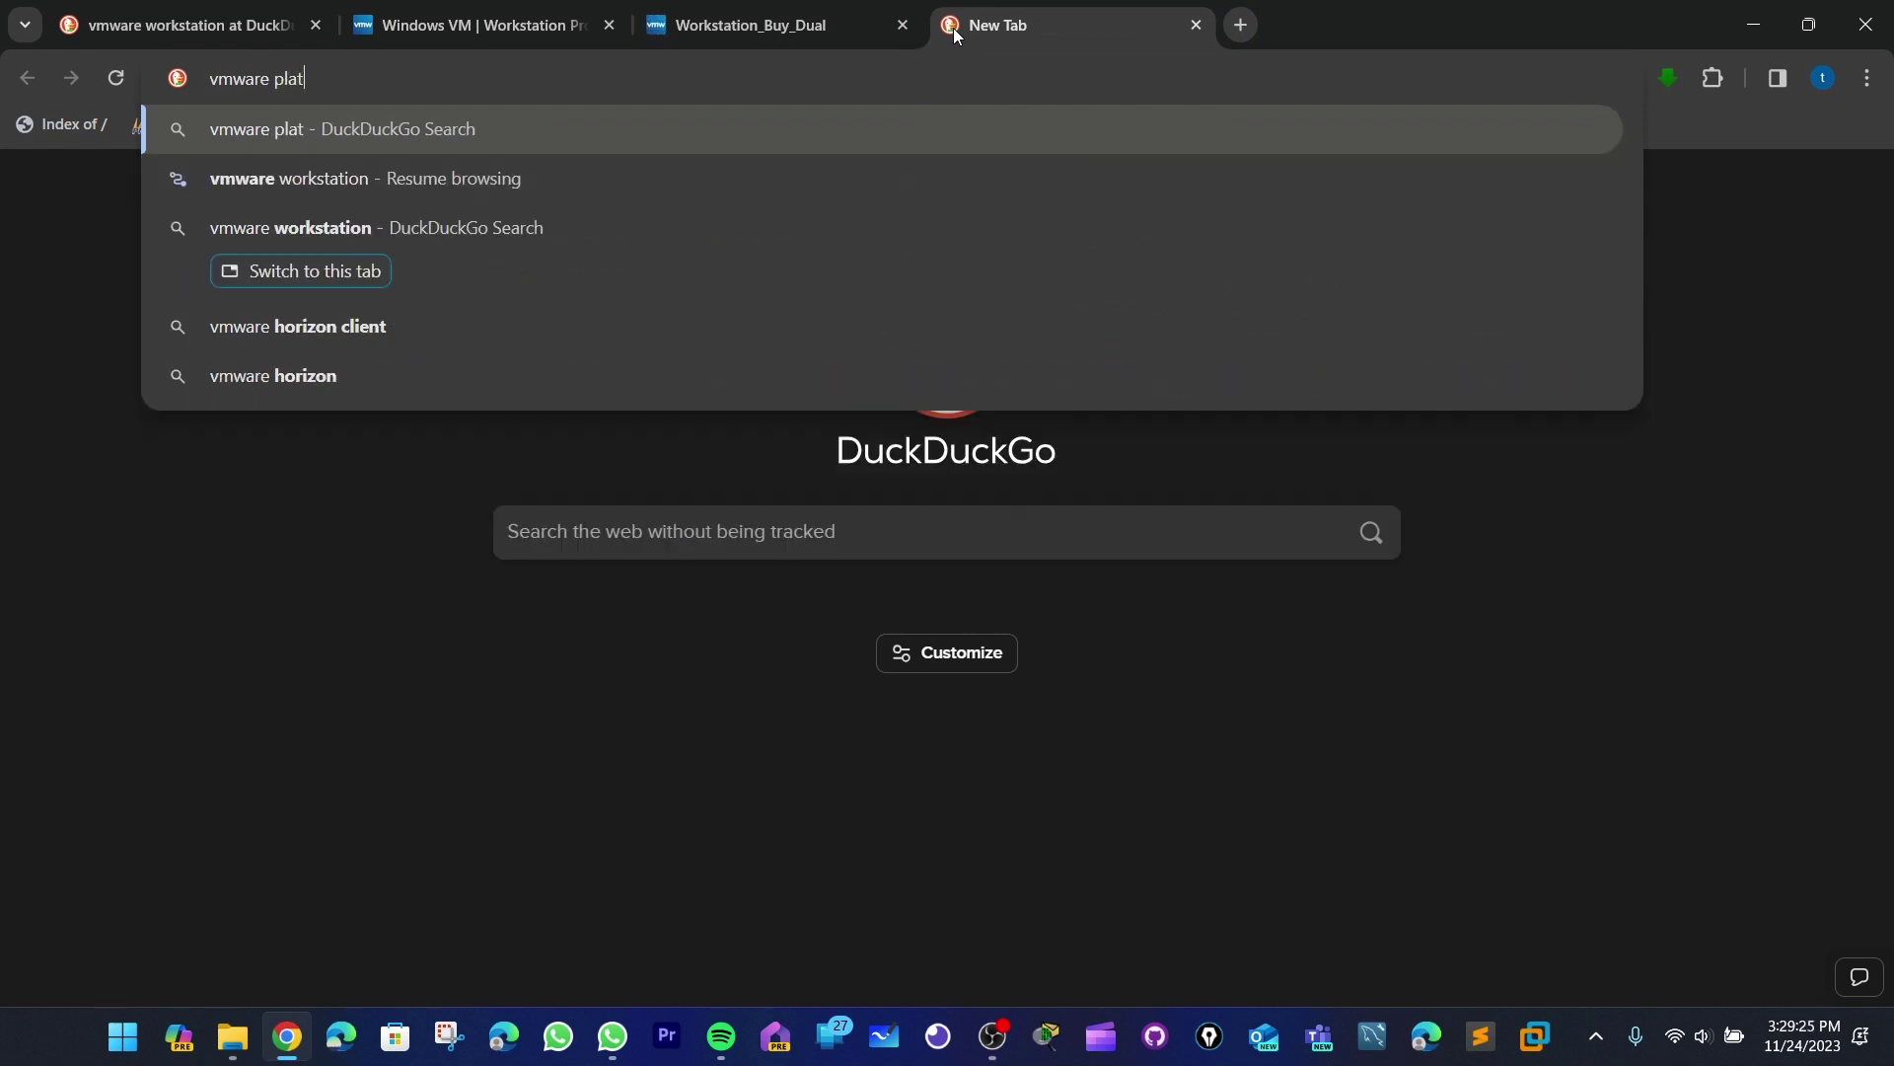
pyautogui.press('BackSpace')
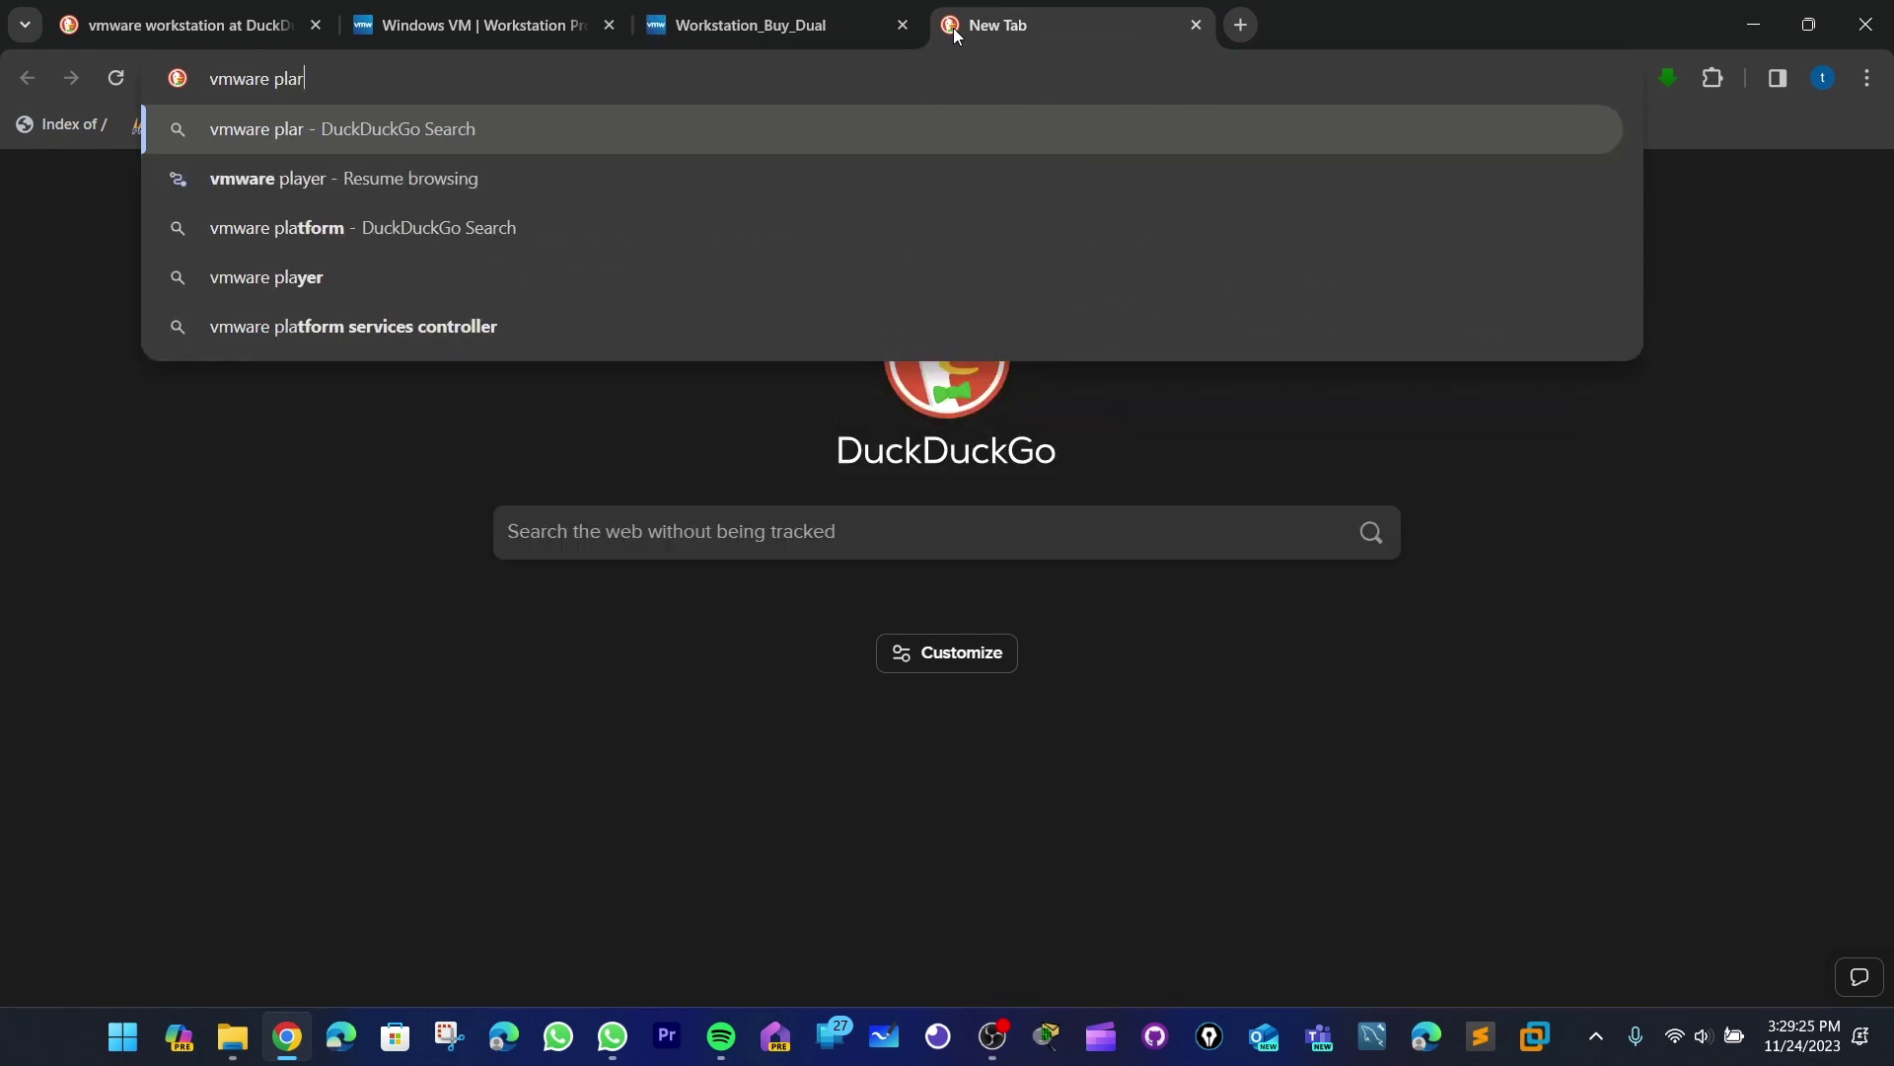
pyautogui.press('Down')
pyautogui.press('Return')
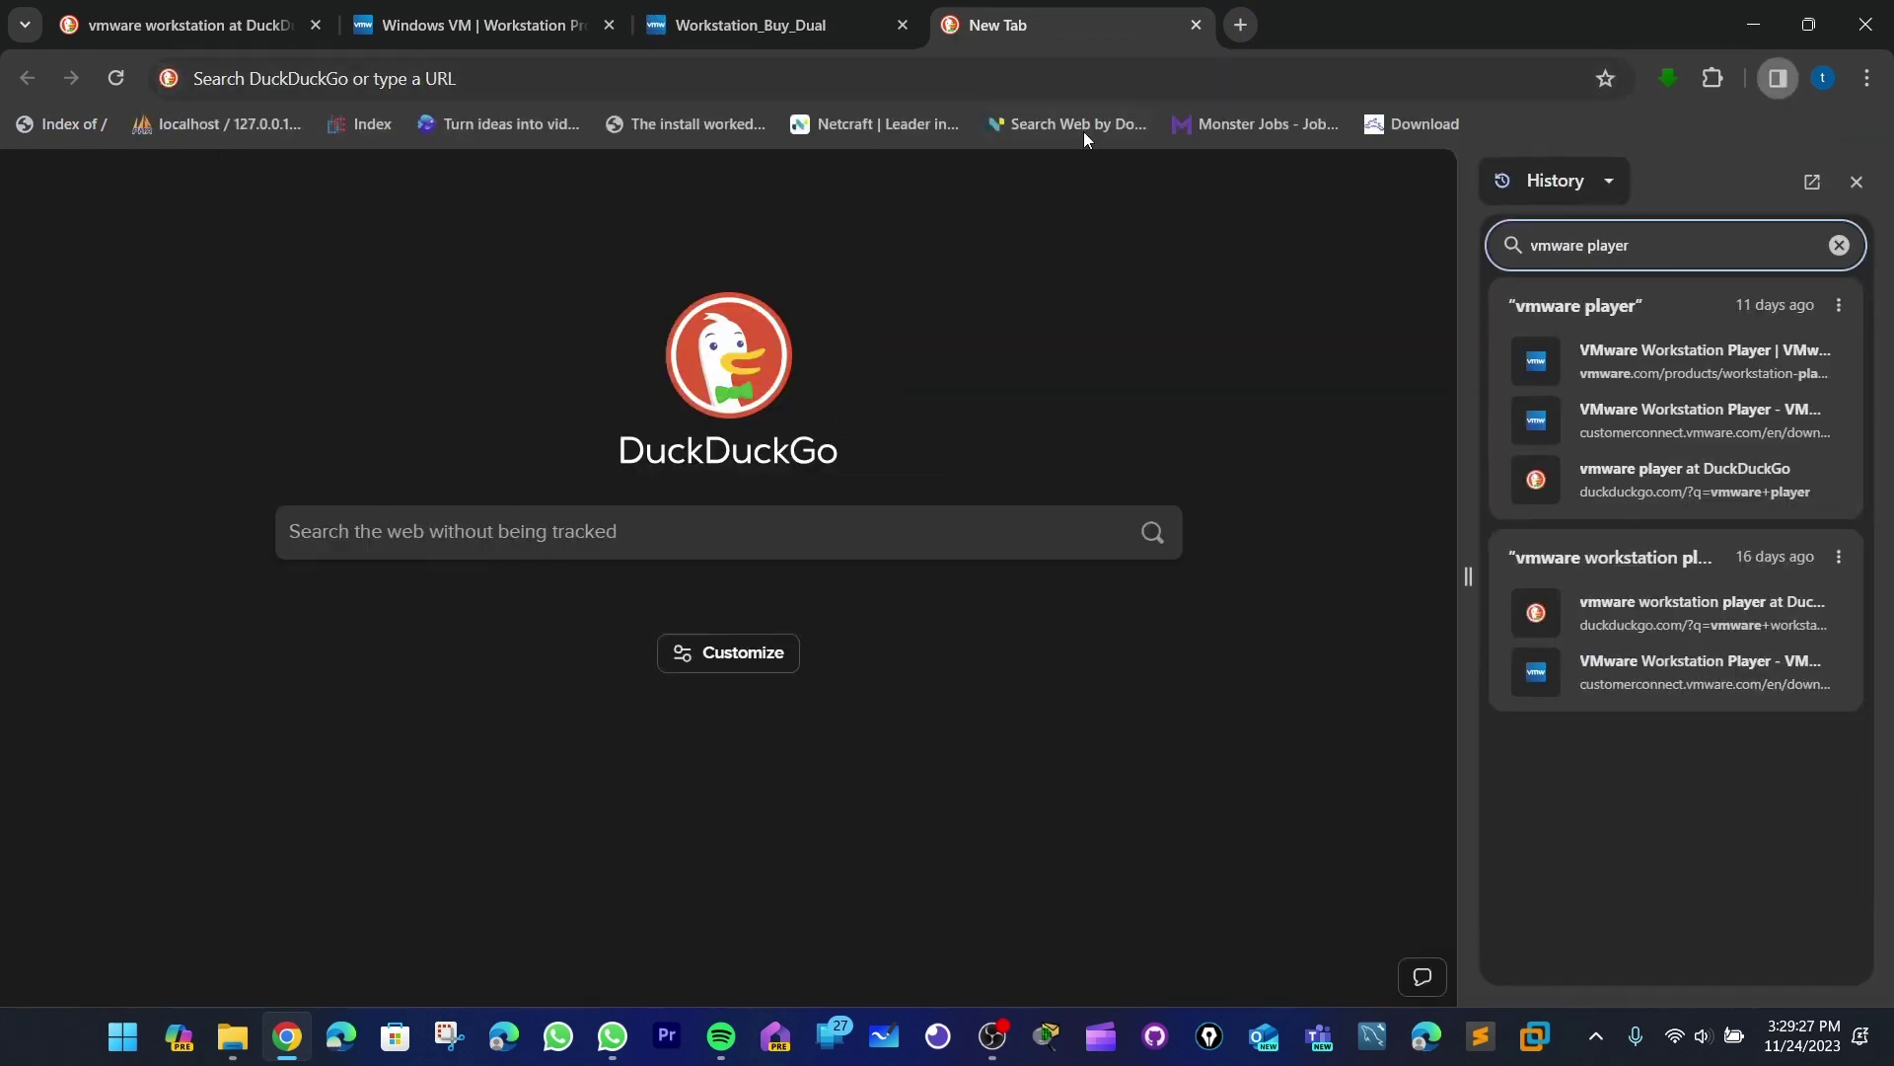
pyautogui.click(608, 83)
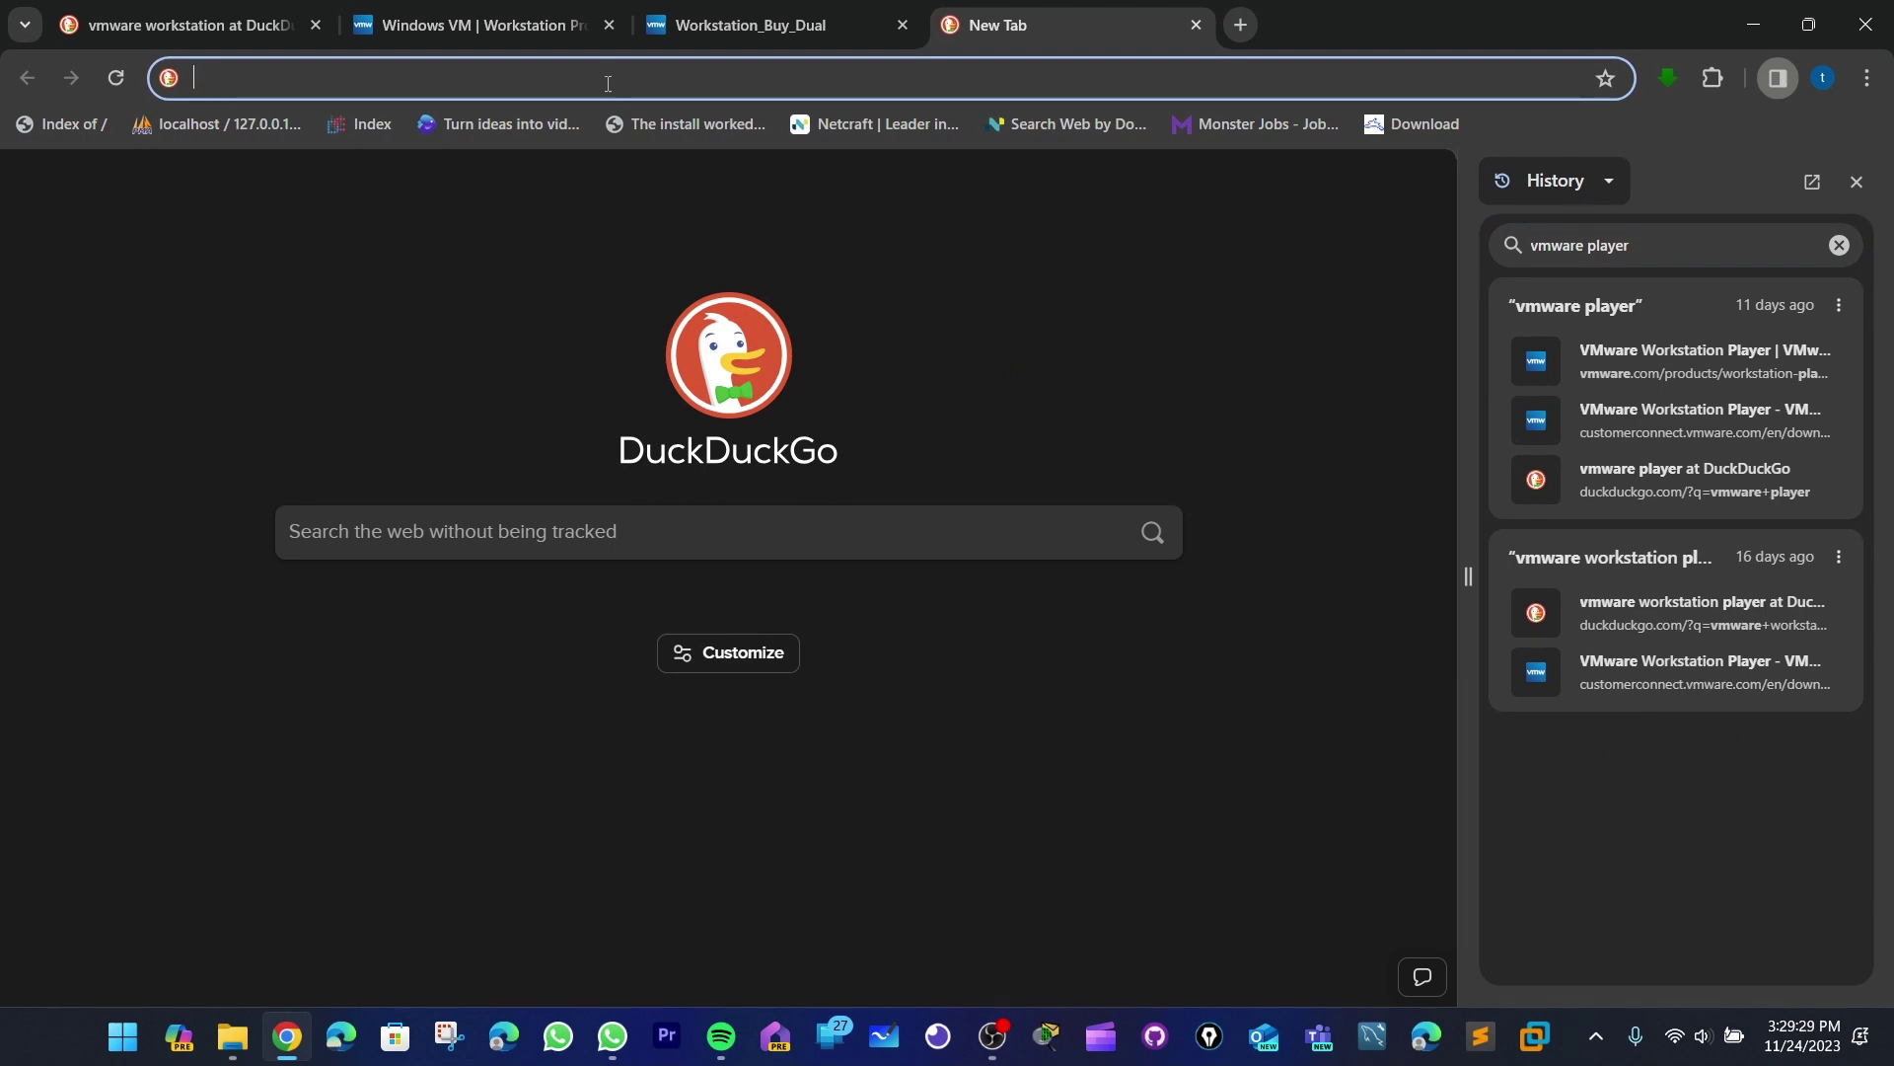
pyautogui.write('vm')
pyautogui.click(523, 322)
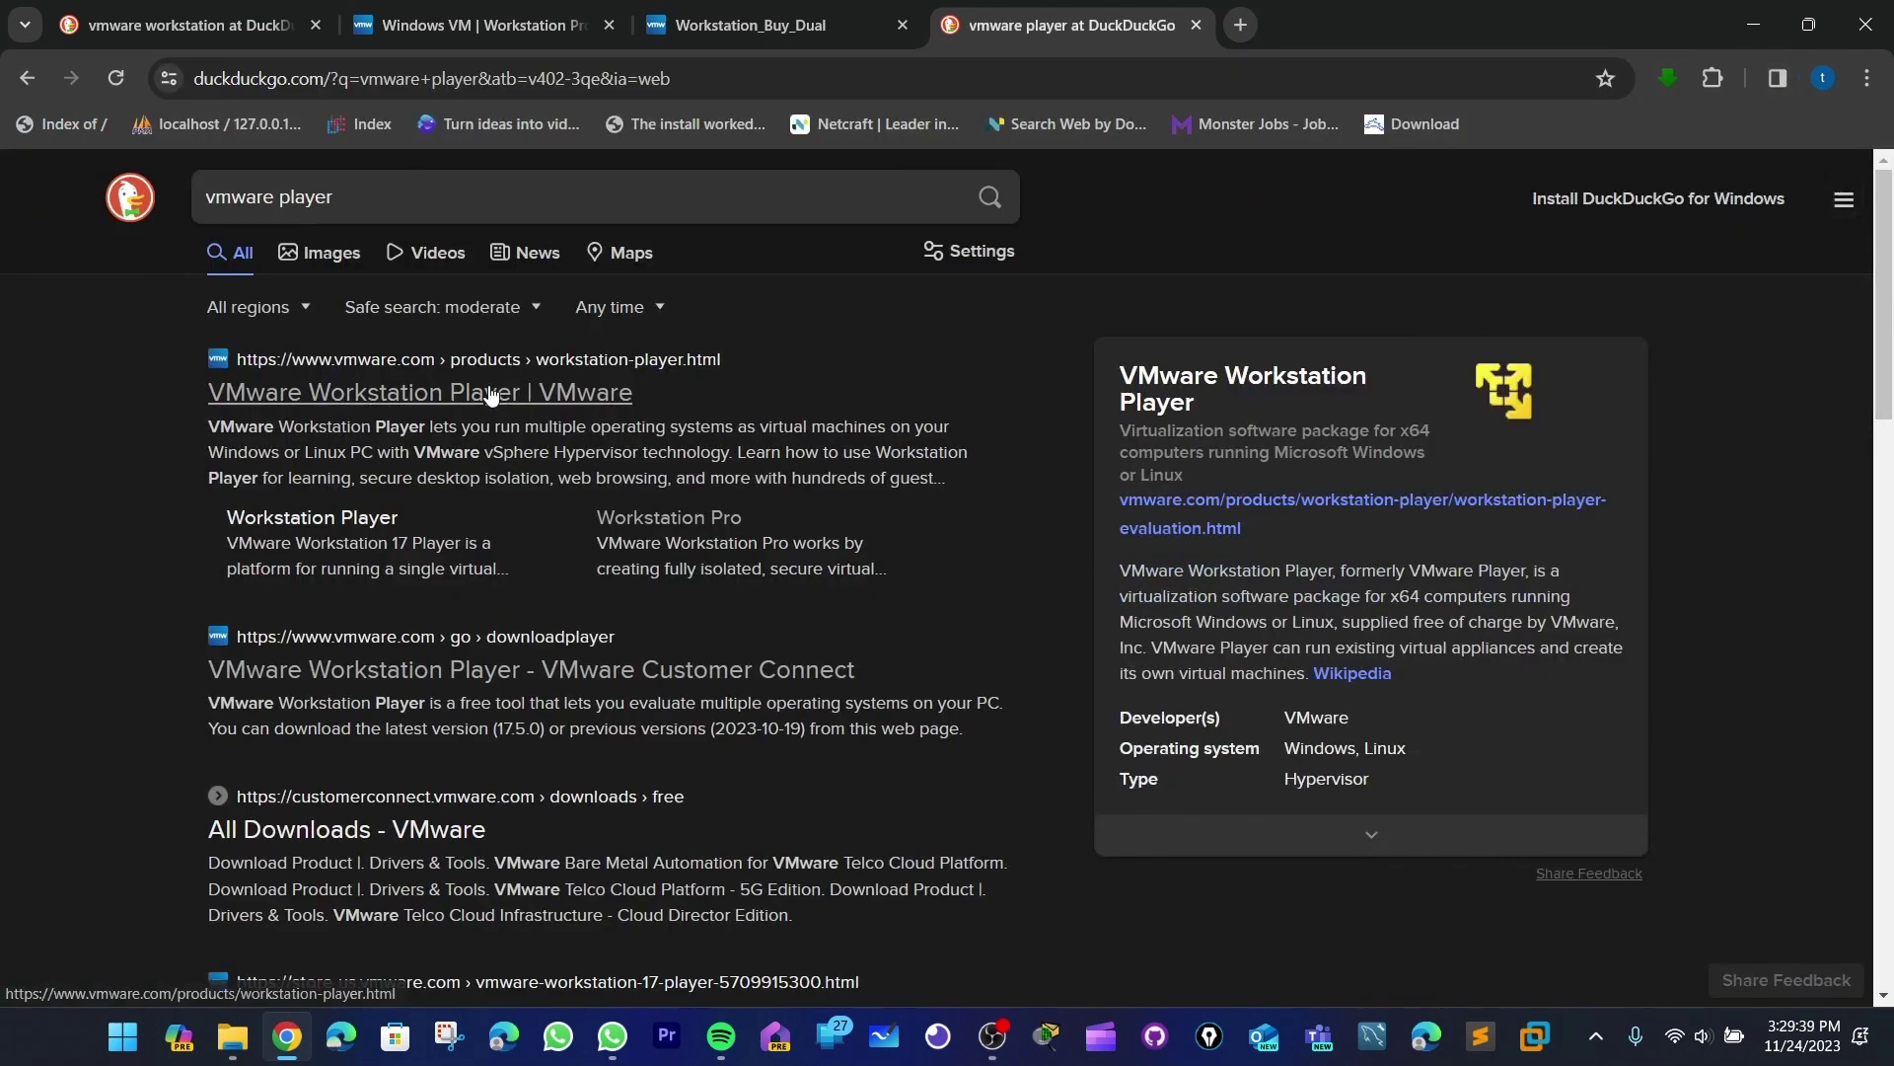
pyautogui.click(488, 392)
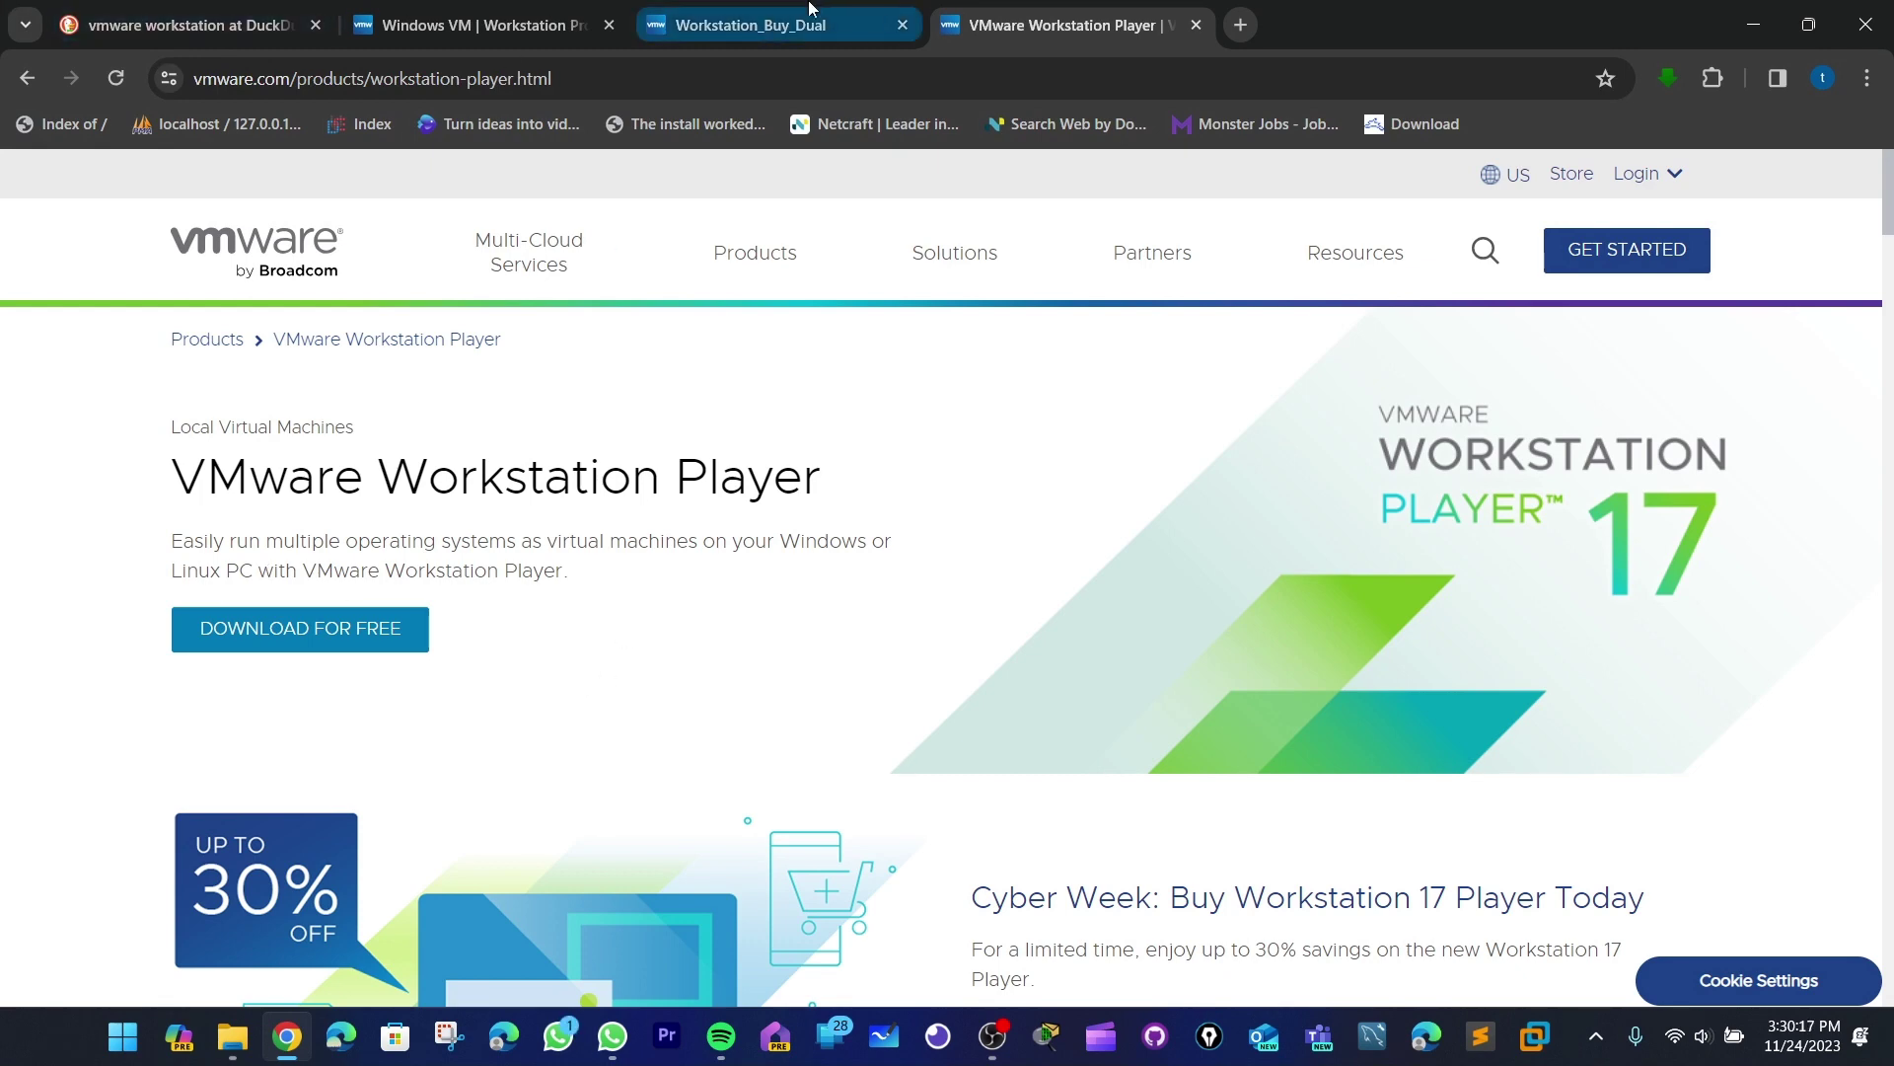
pyautogui.click(779, 24)
pyautogui.scroll(-15, 803, 360)
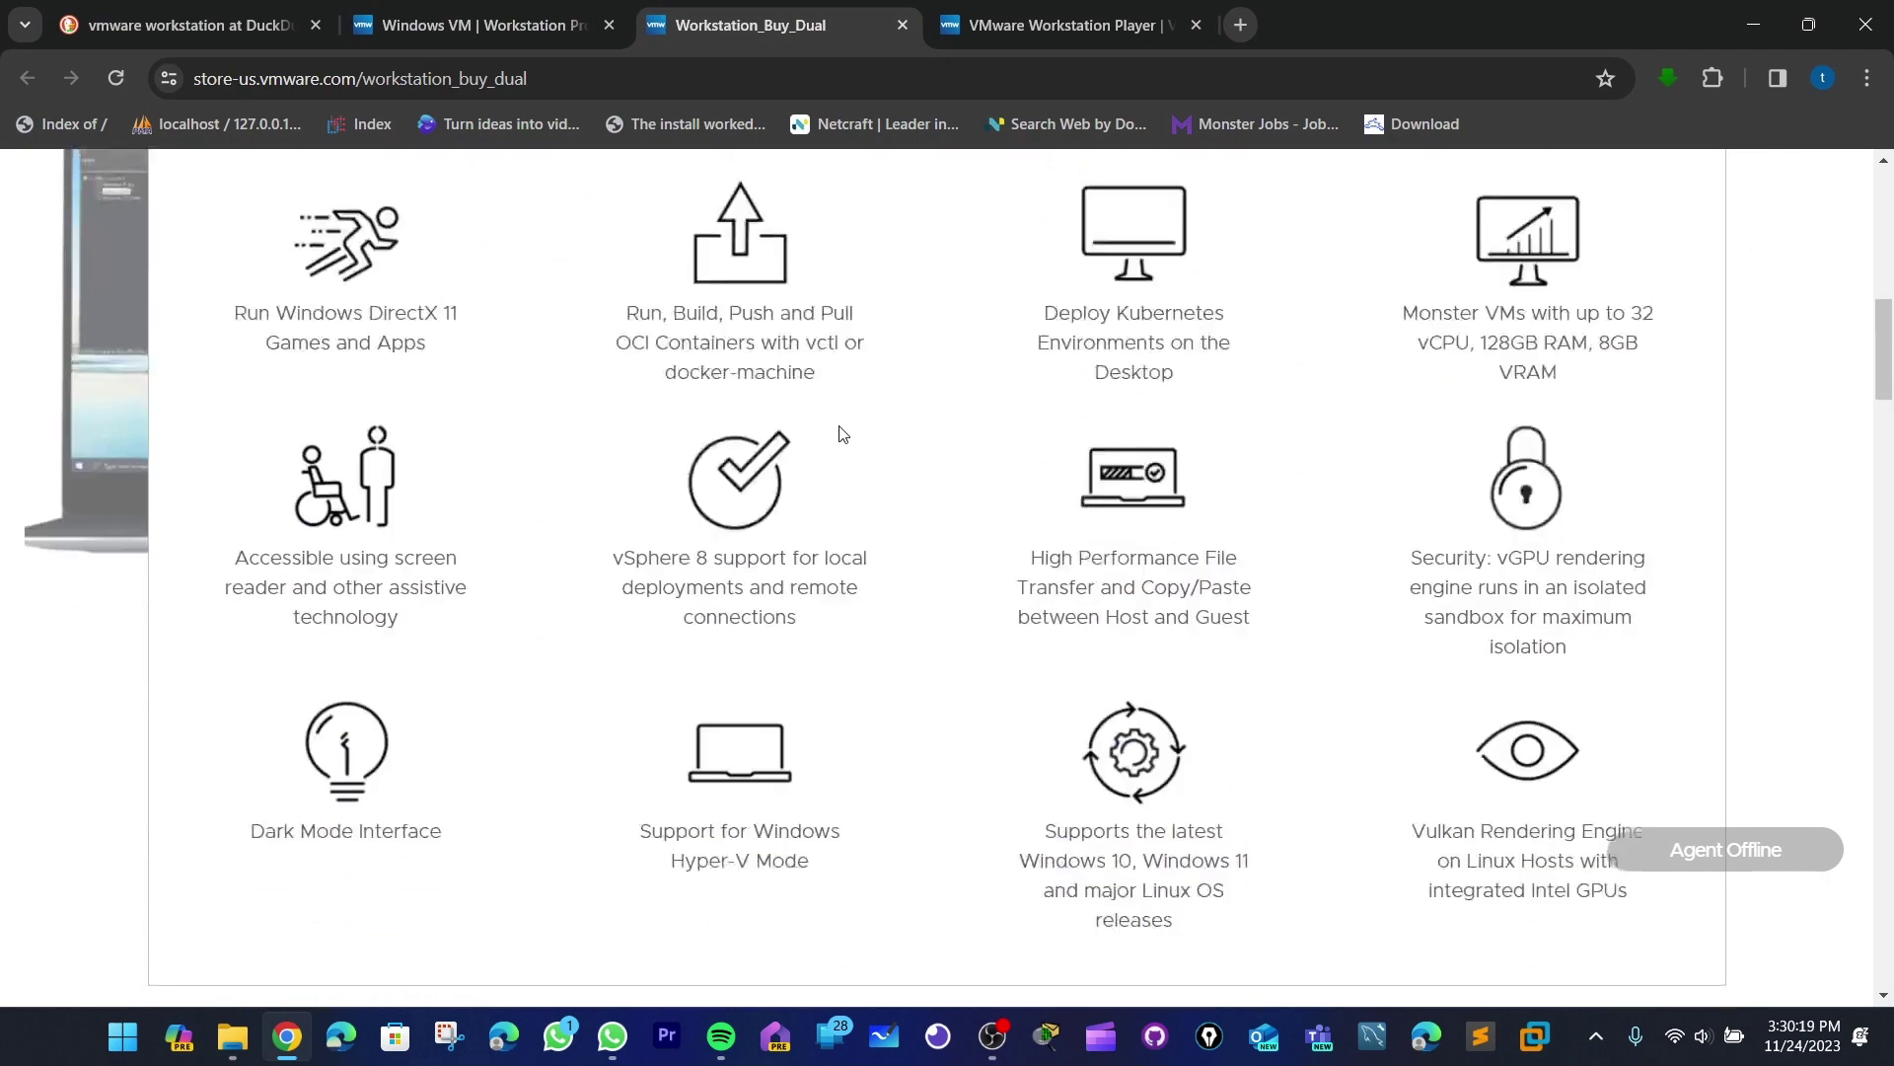
pyautogui.scroll(-5, 839, 434)
pyautogui.scroll(10, 838, 434)
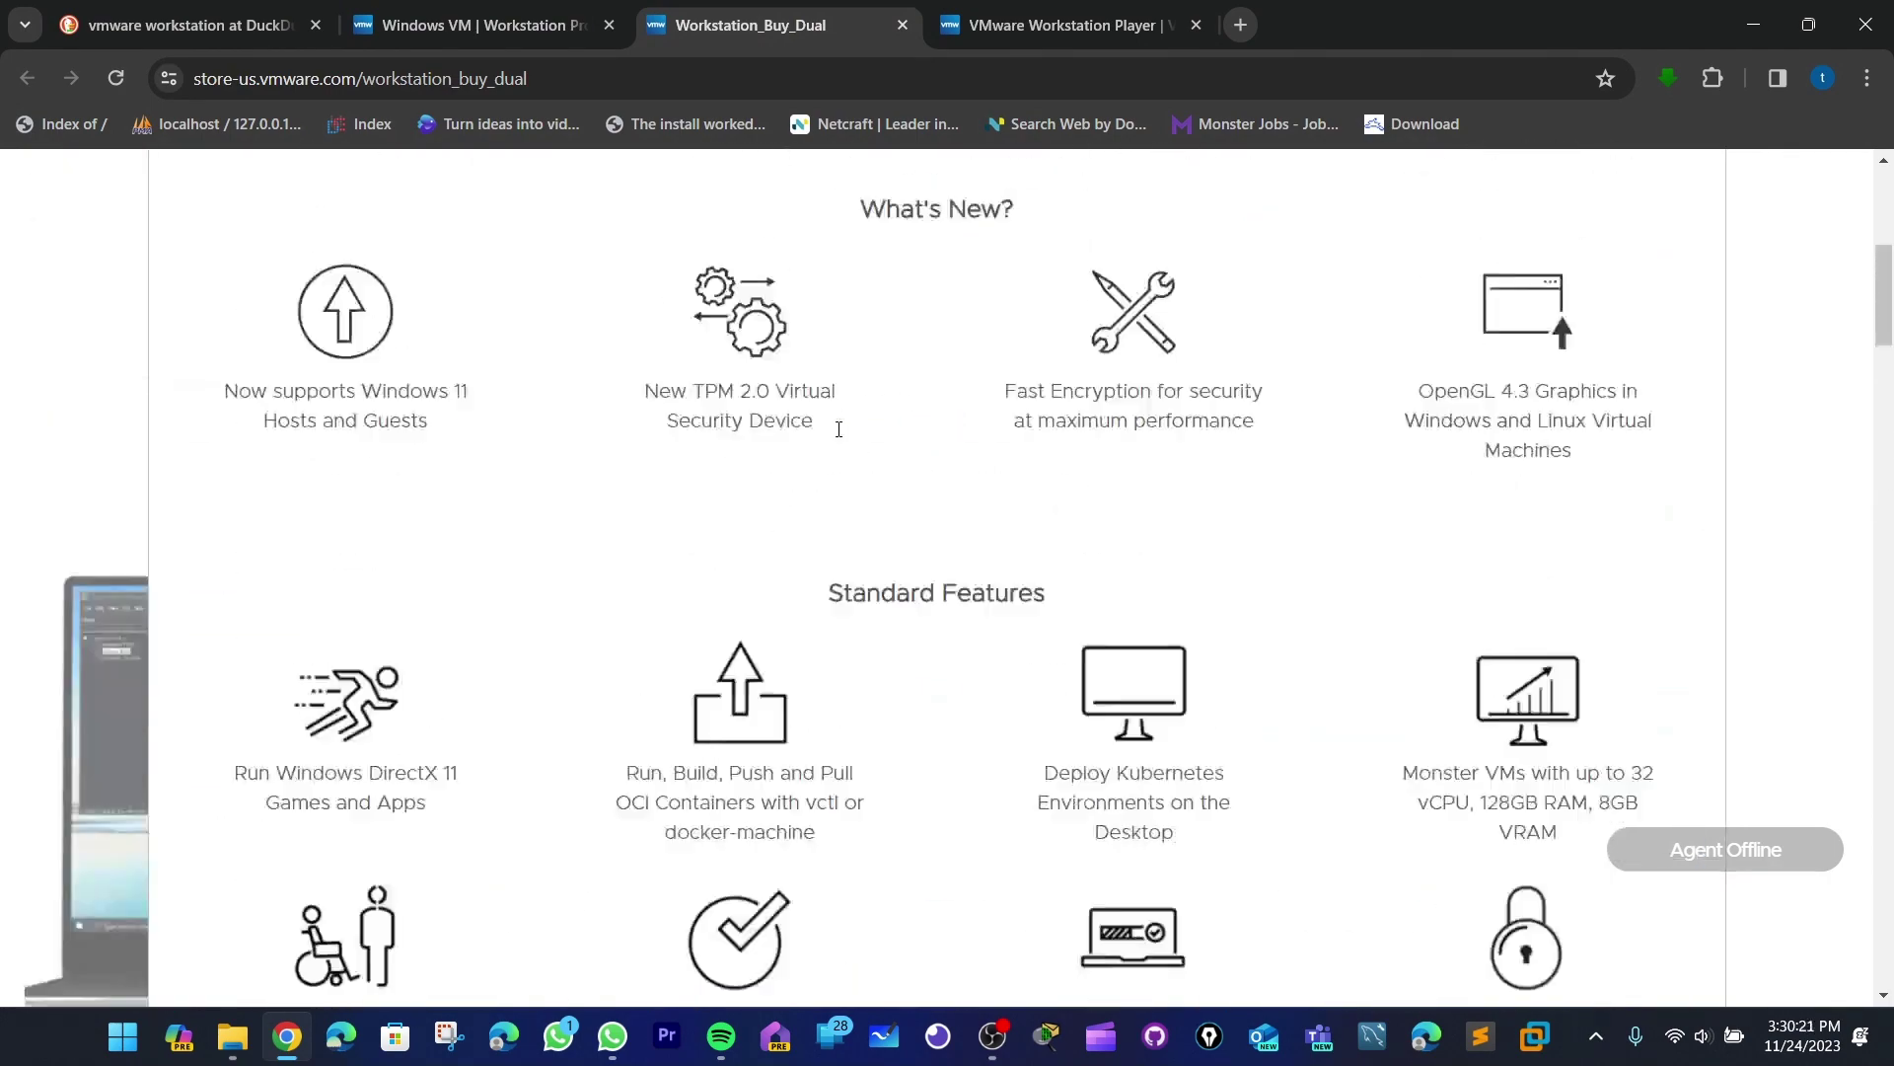
pyautogui.scroll(5, 836, 434)
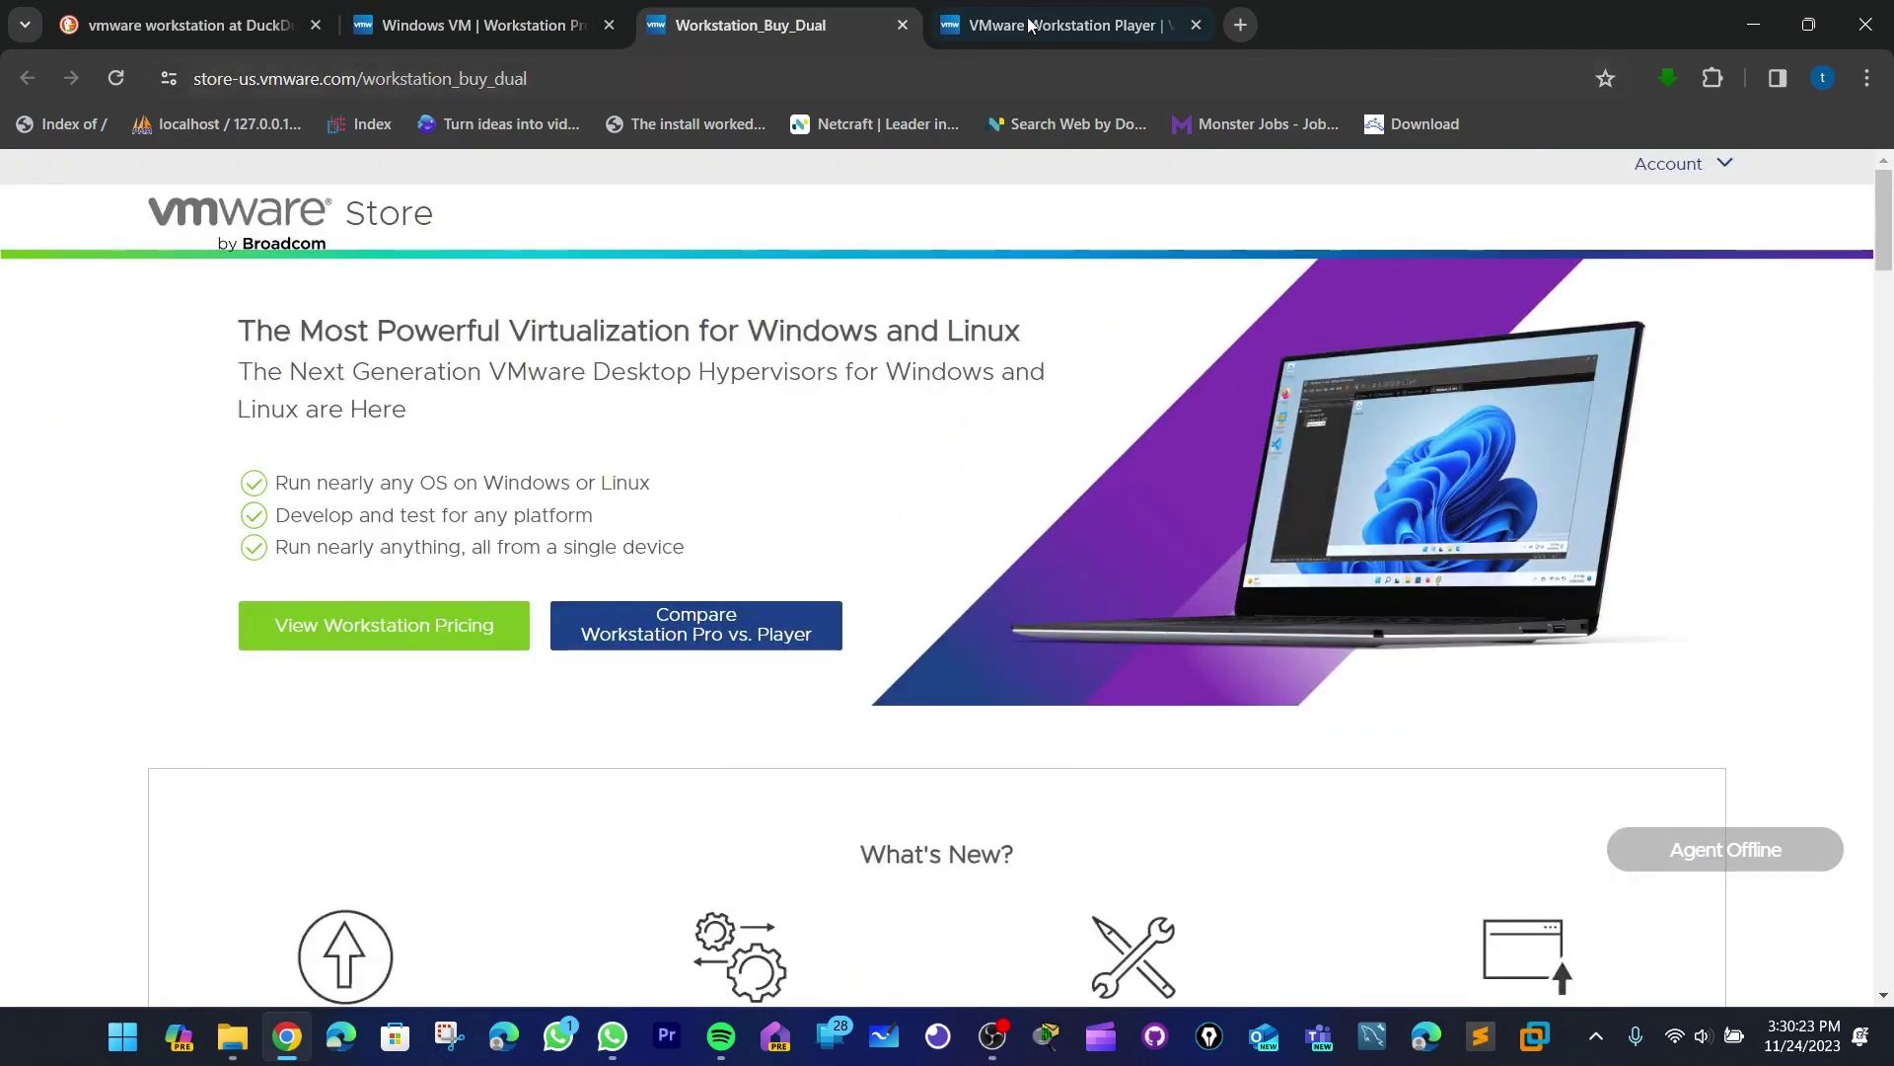
pyautogui.click(1036, 25)
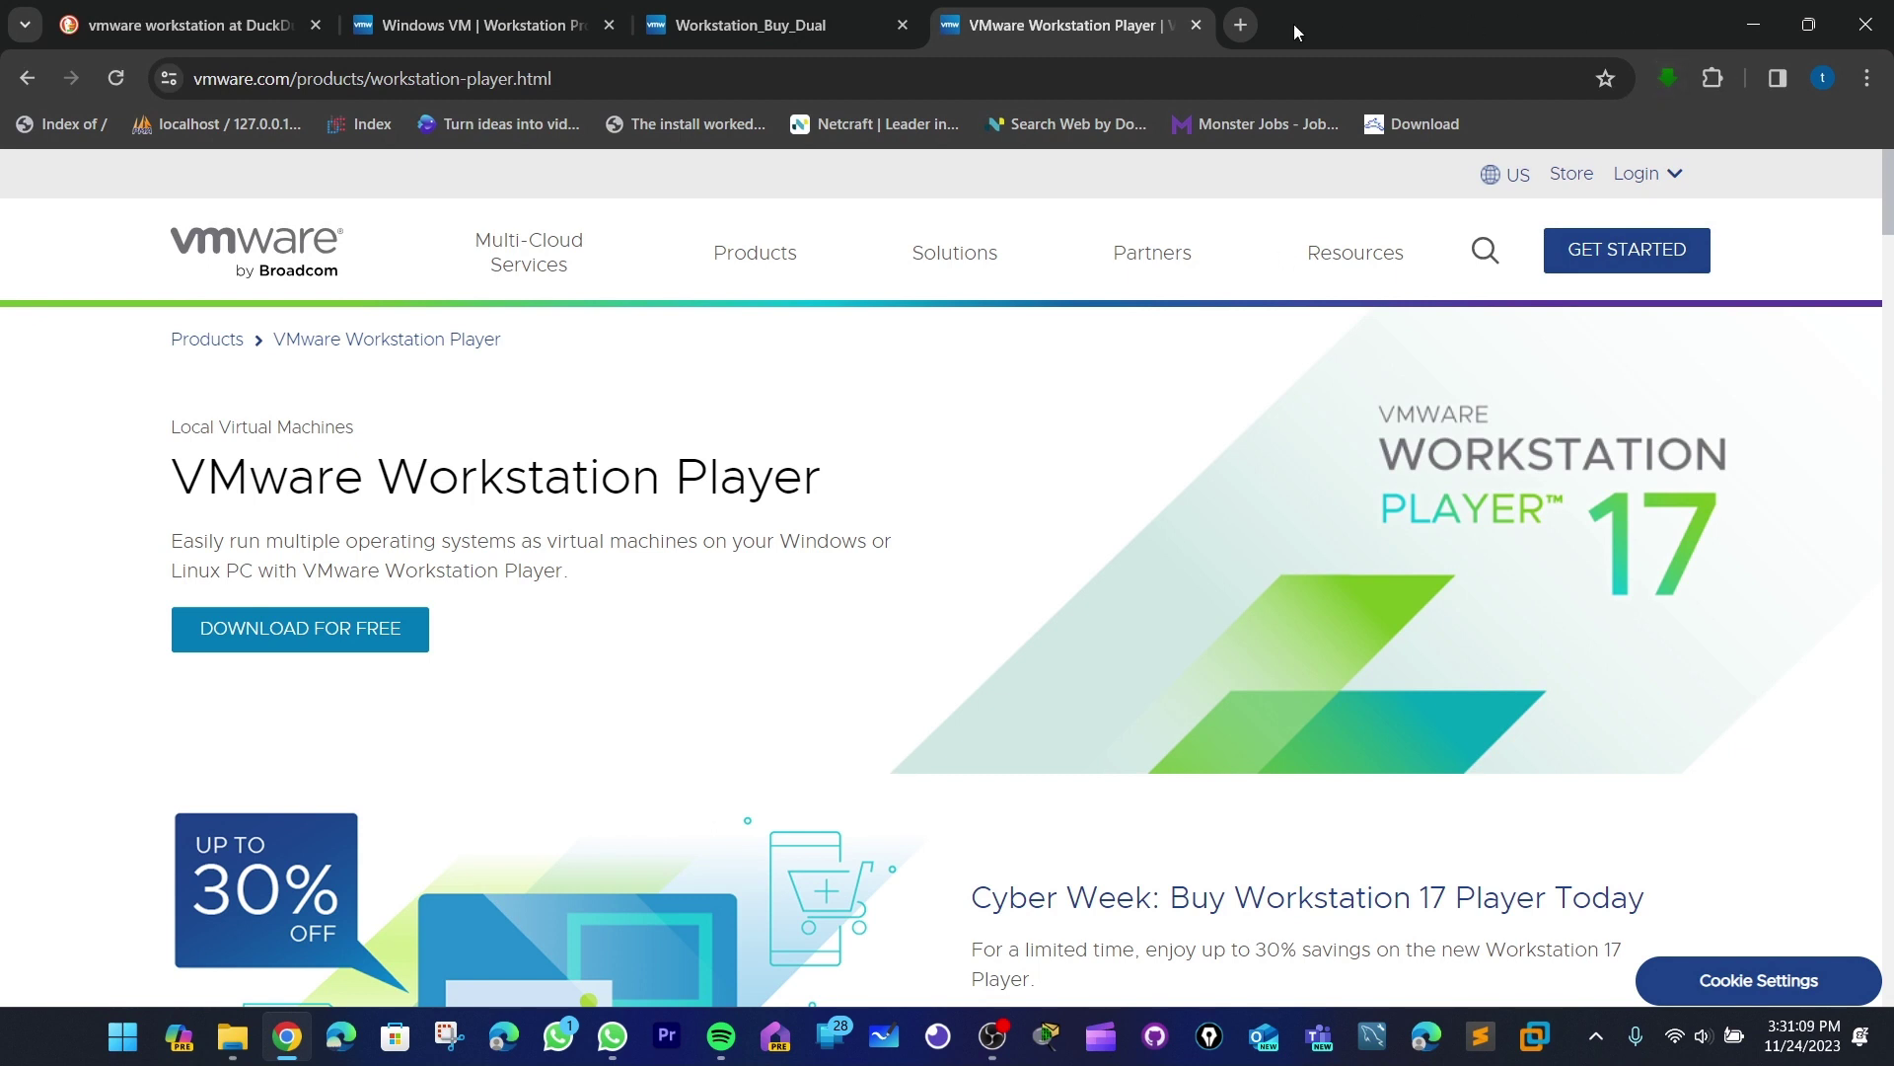
# - In a new tab, open the oracle virtualbox history entry, then close the History panel
pyautogui.click(1243, 26)
pyautogui.write('oracle')
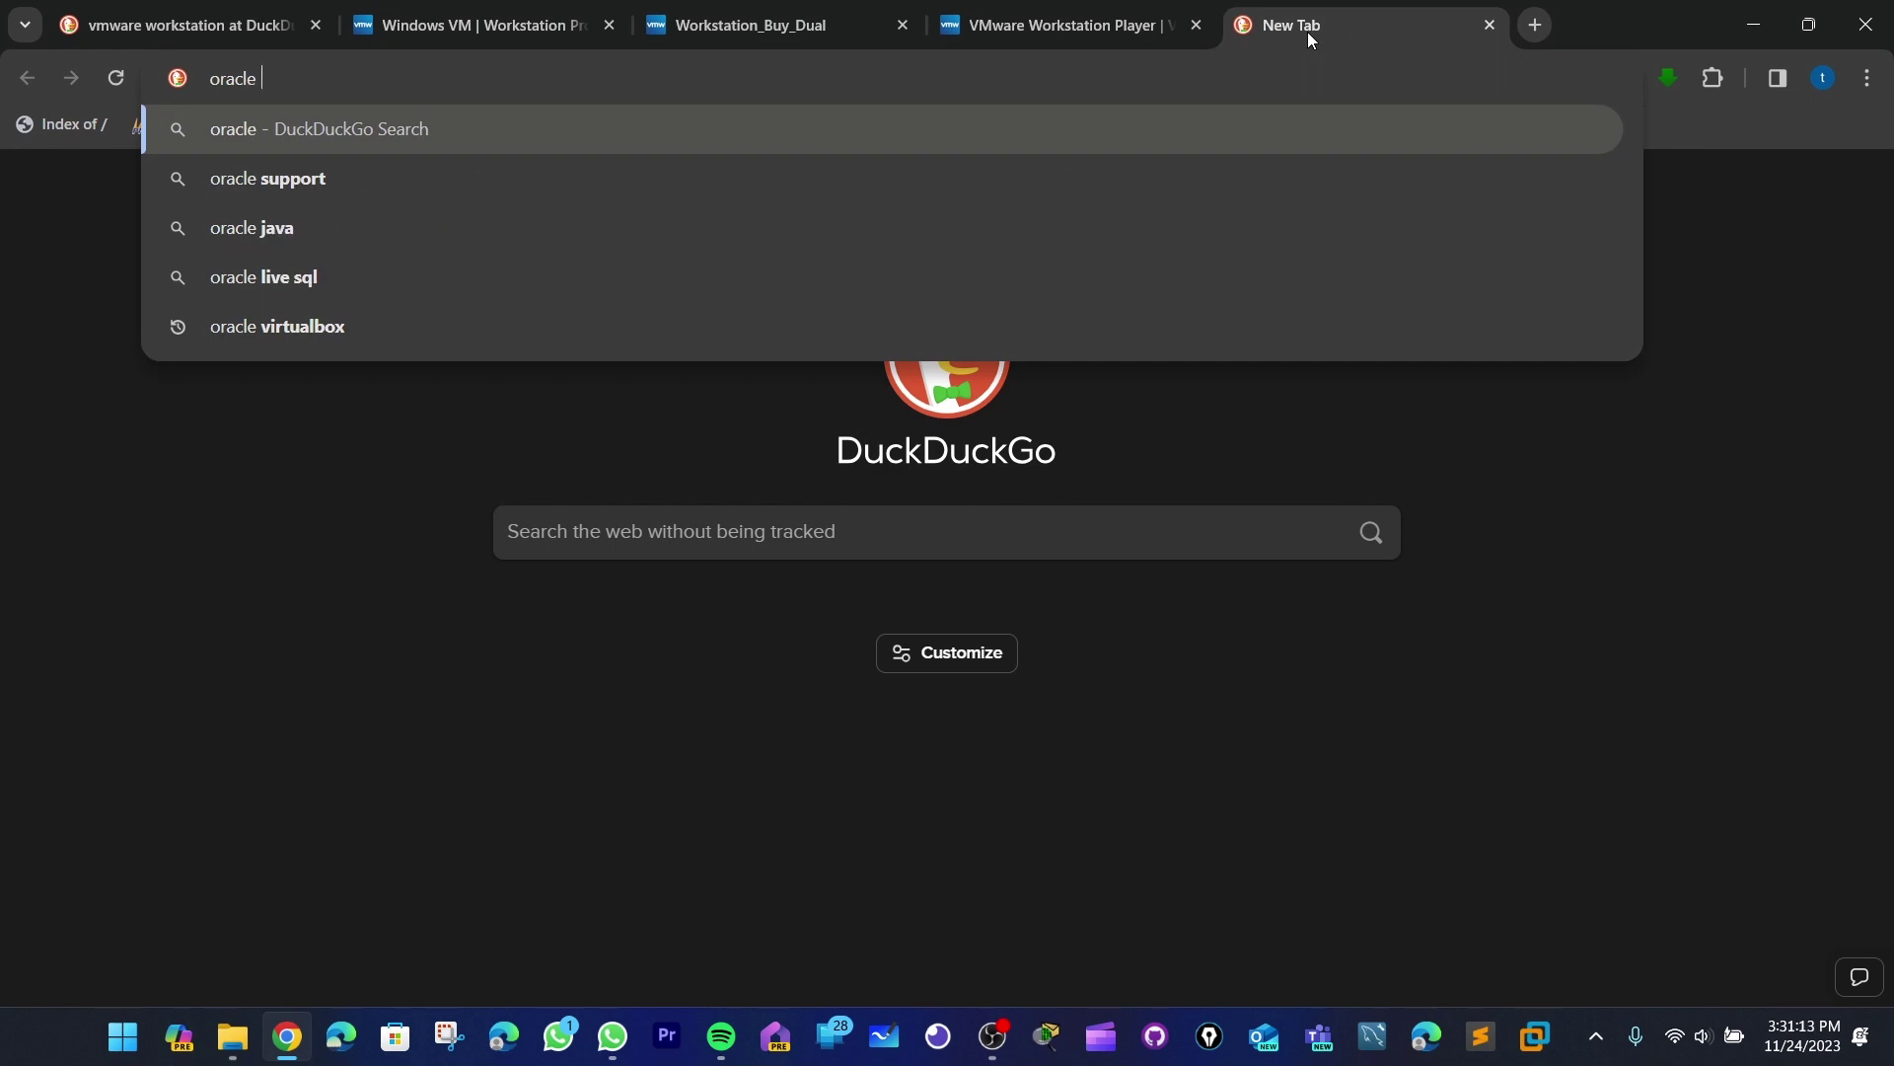
pyautogui.write(' virt')
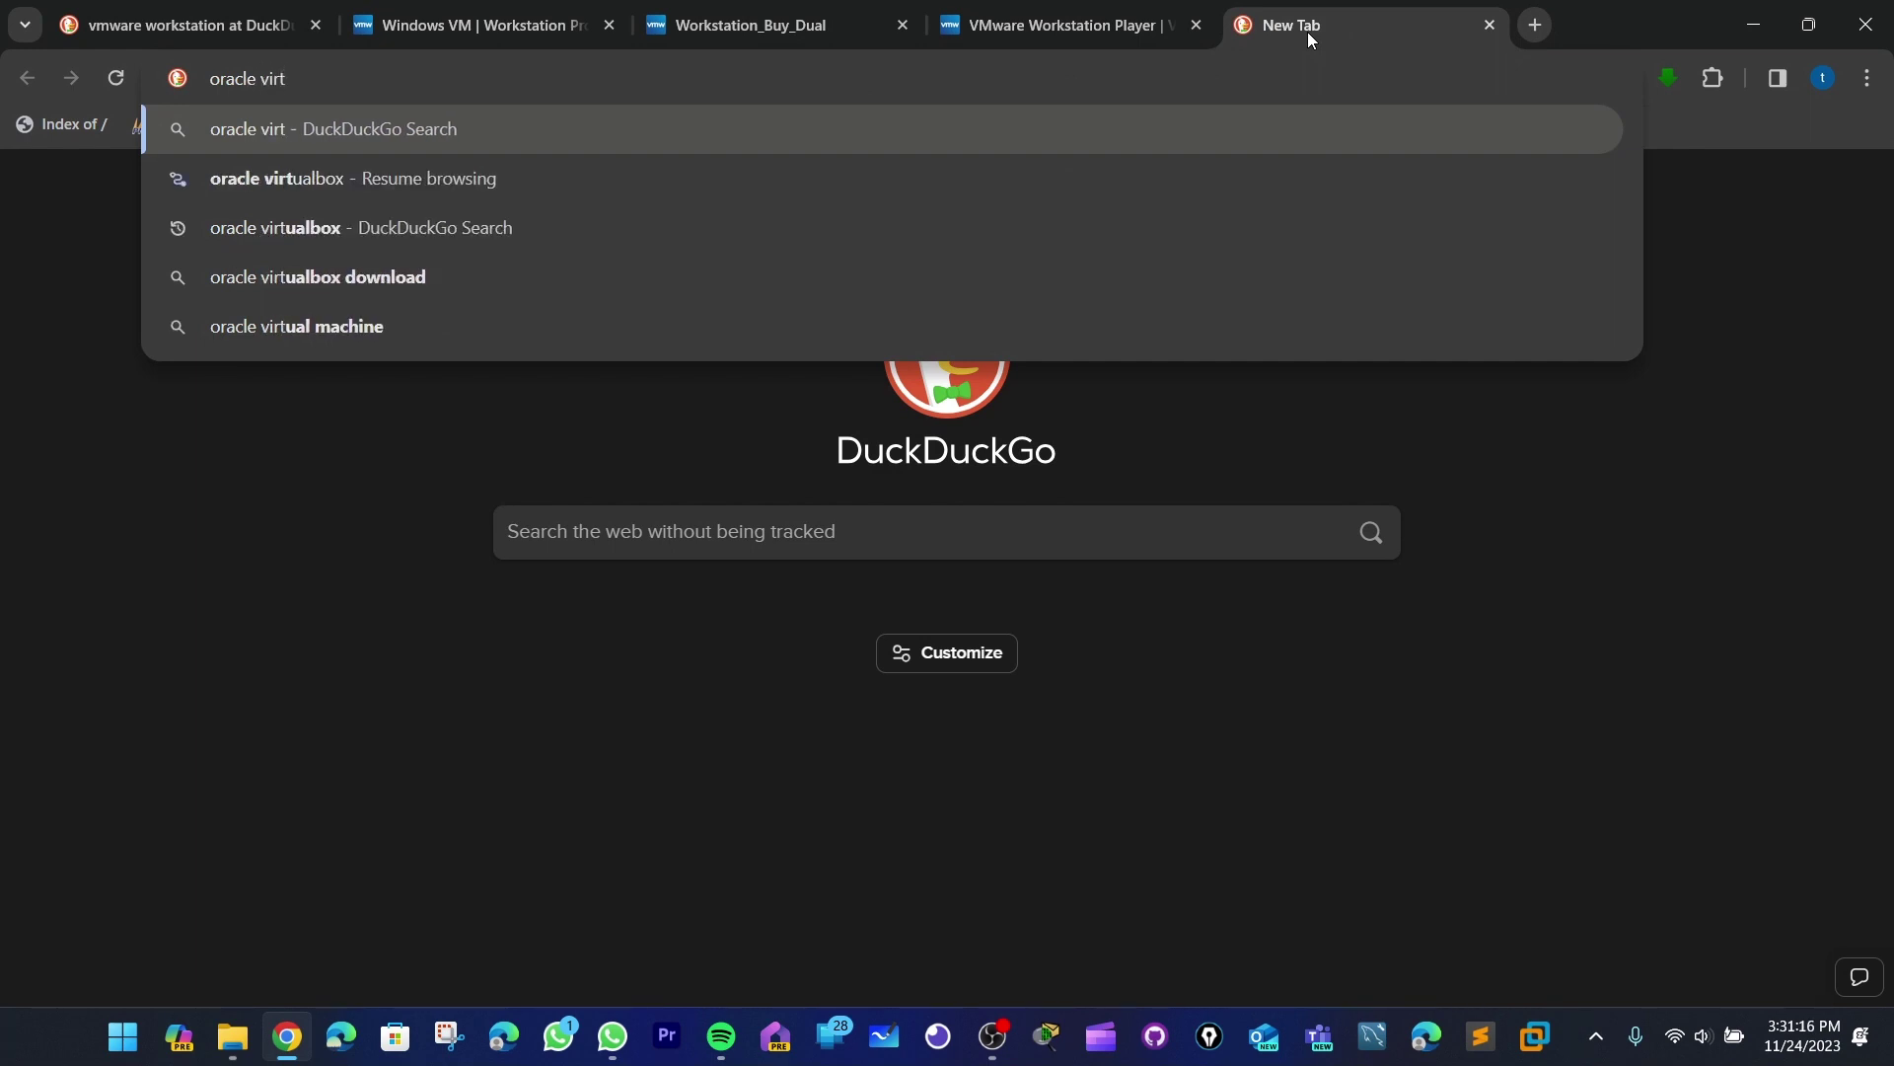
pyautogui.press('Down')
pyautogui.press('Return')
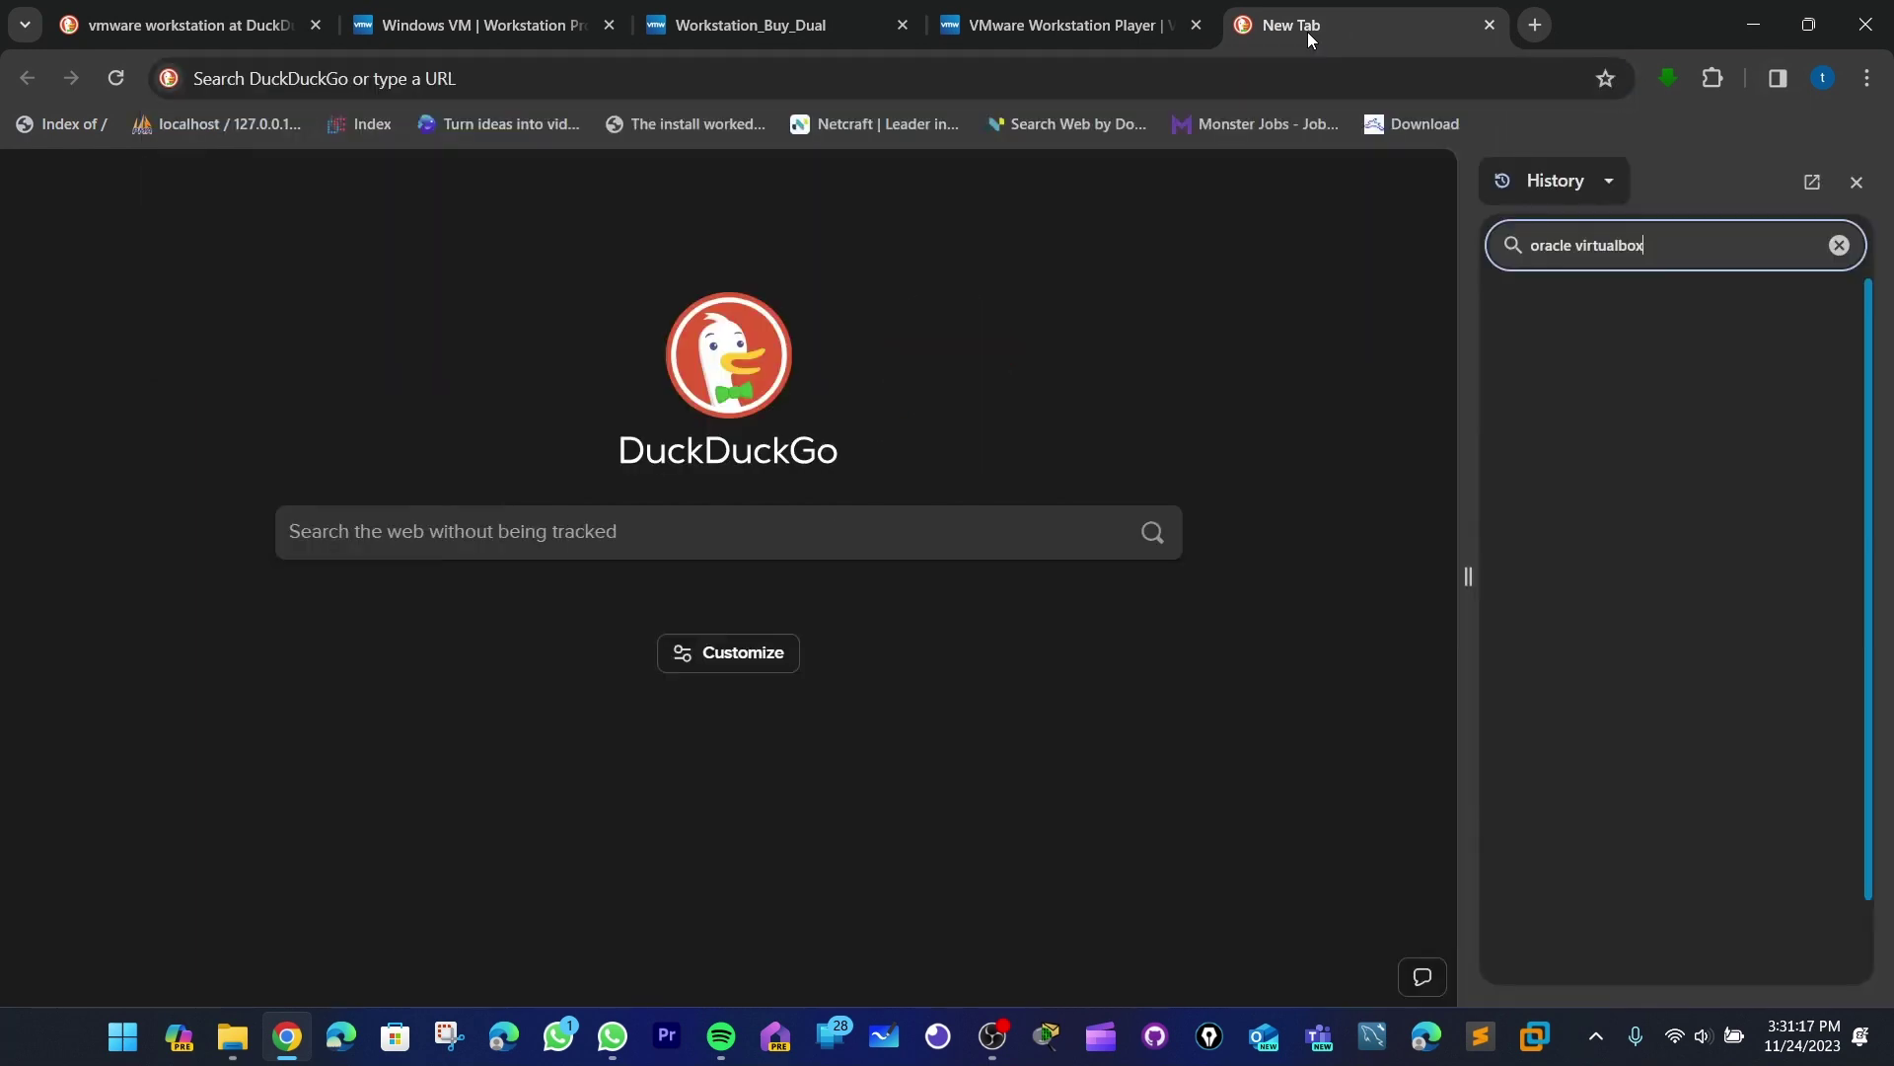
pyautogui.click(1856, 183)
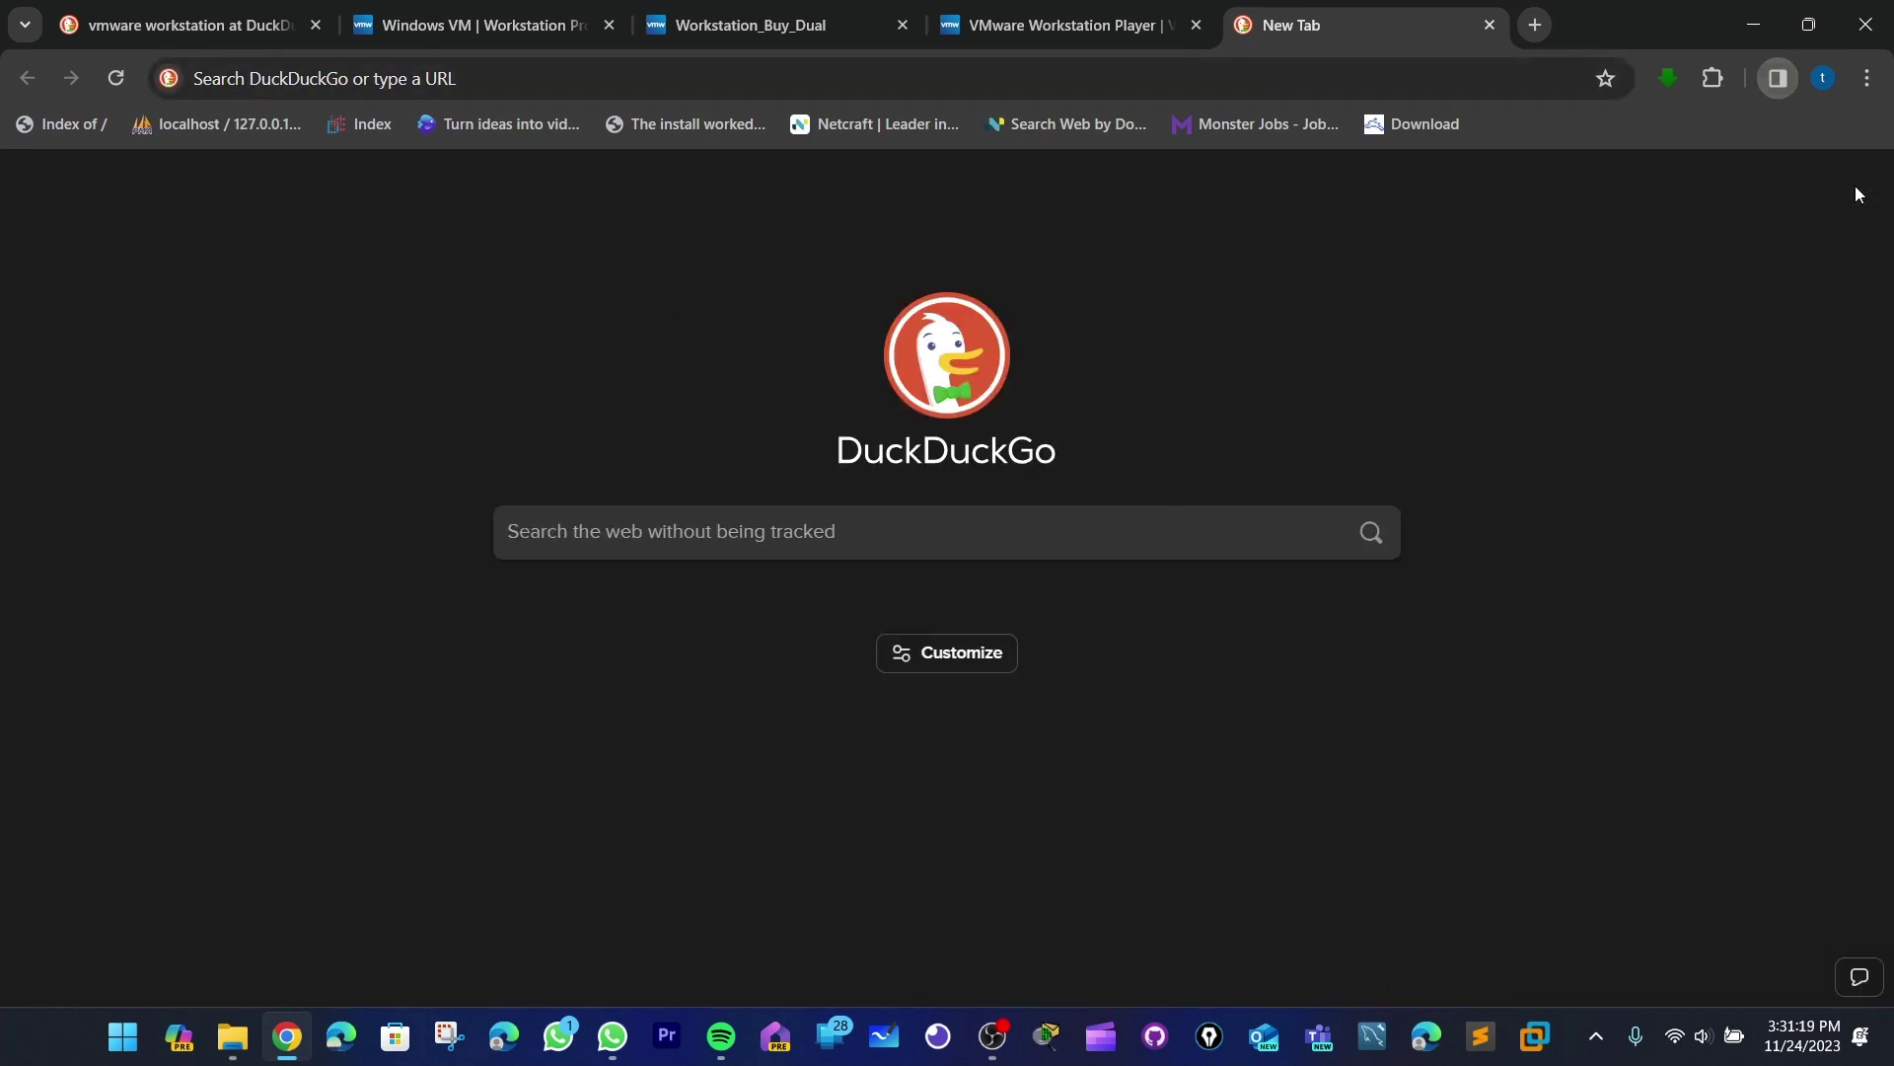
# - Retype 'oracle virtual' and reopen the oracle virtualbox search results
pyautogui.click(518, 78)
pyautogui.write('ora')
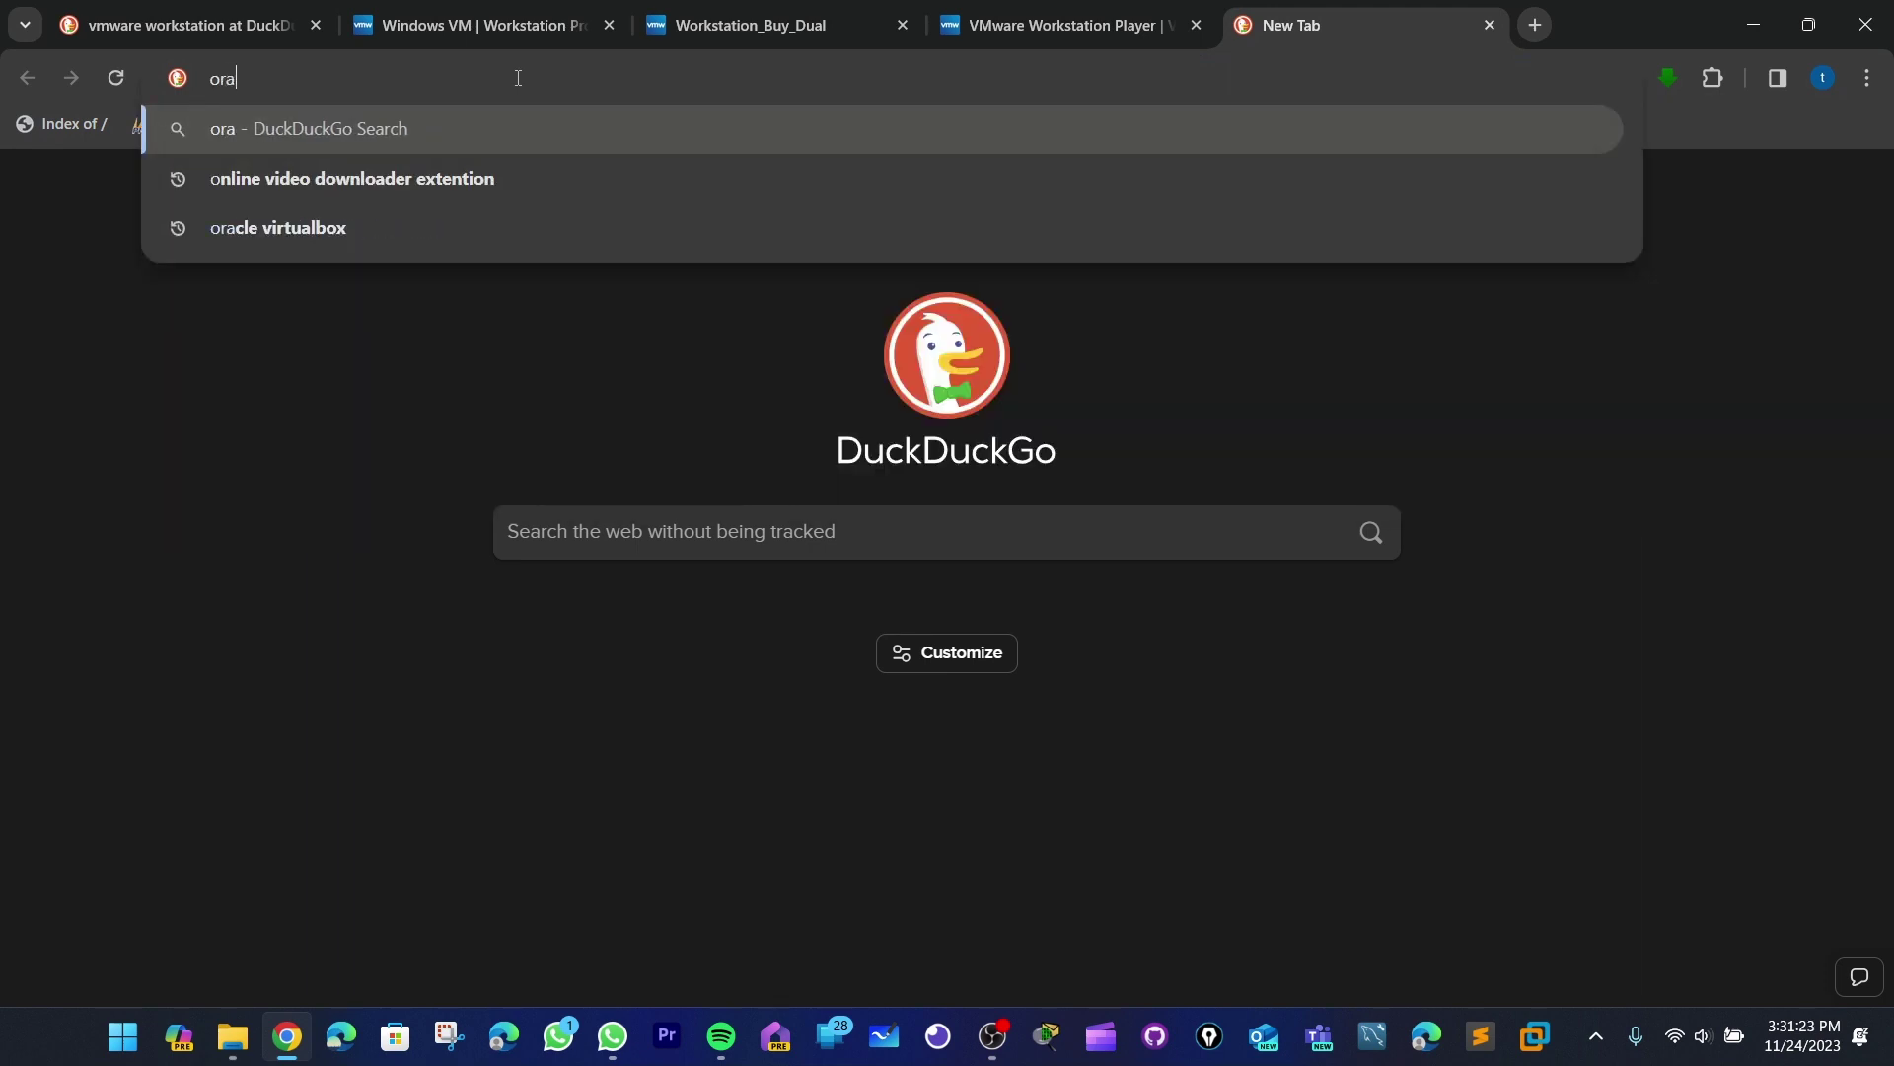
pyautogui.press('BackSpace')
pyautogui.press('BackSpace')
pyautogui.press('BackSpace')
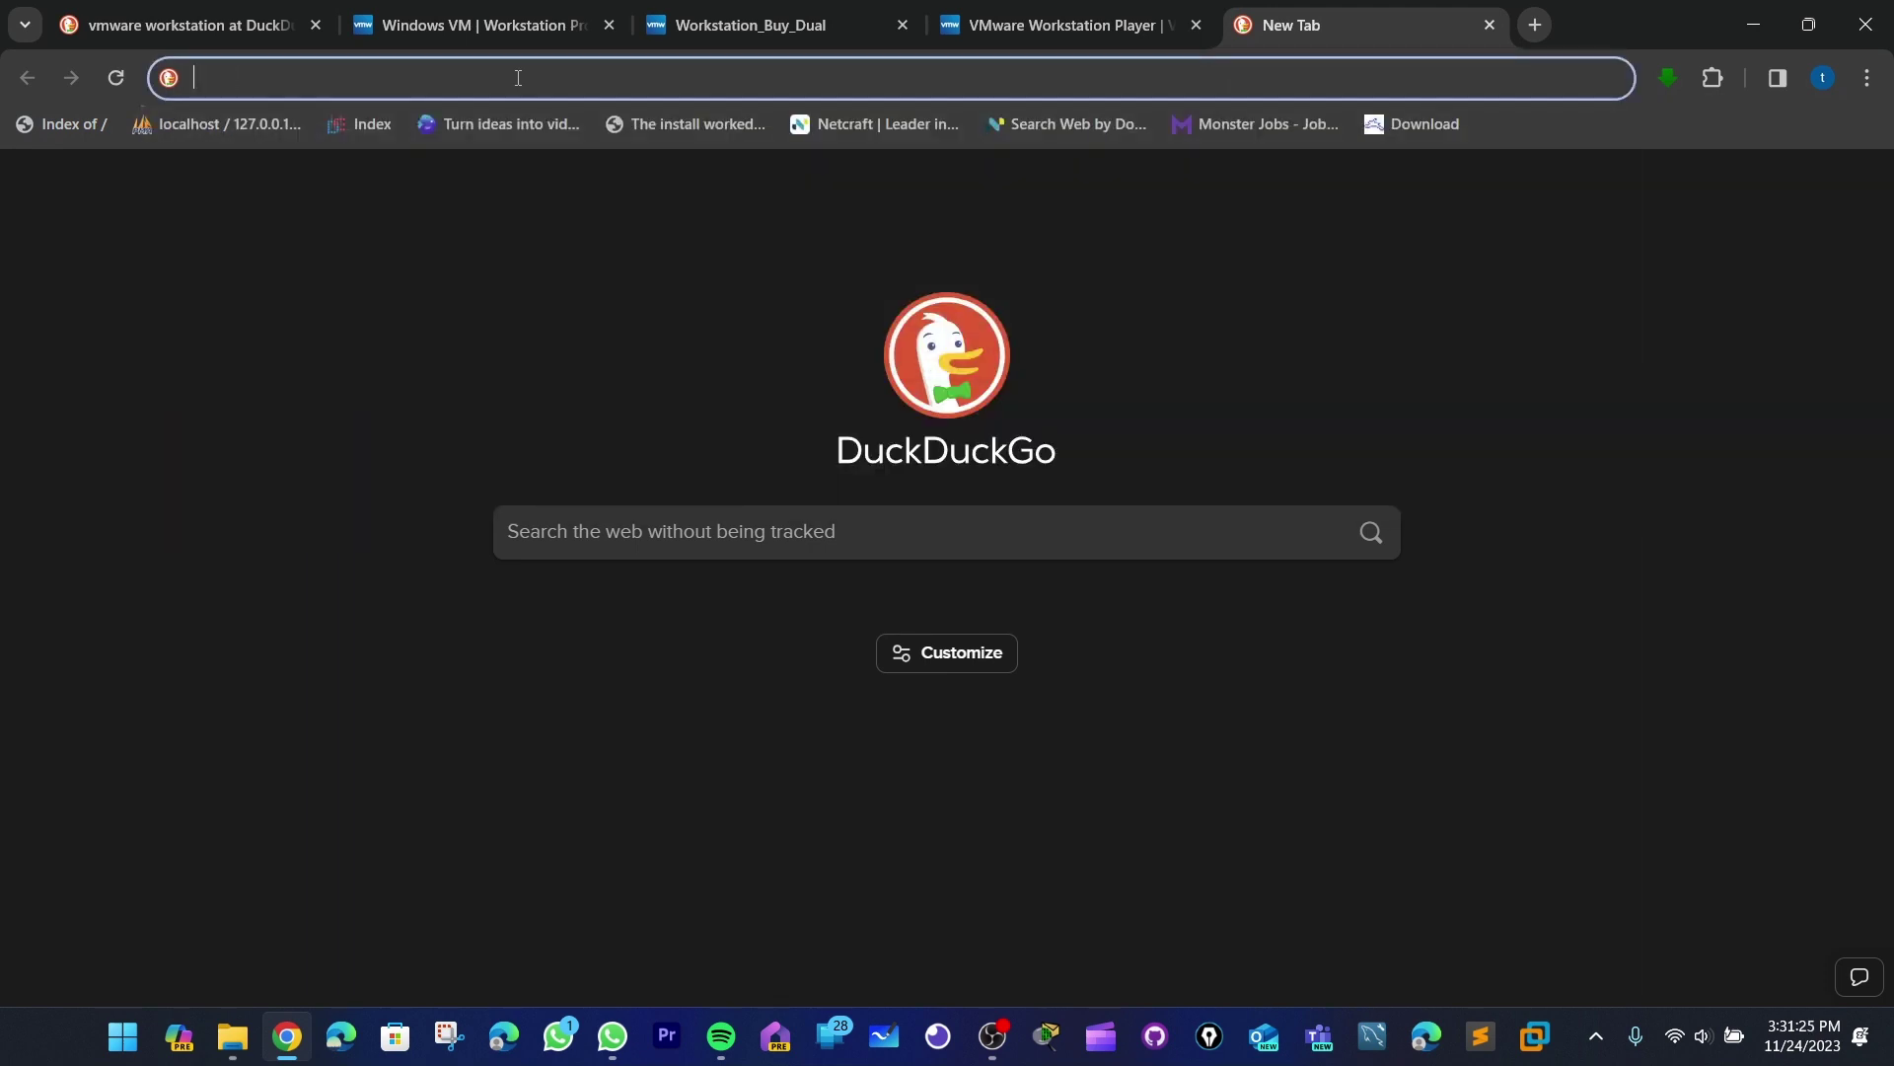
pyautogui.write('oracle')
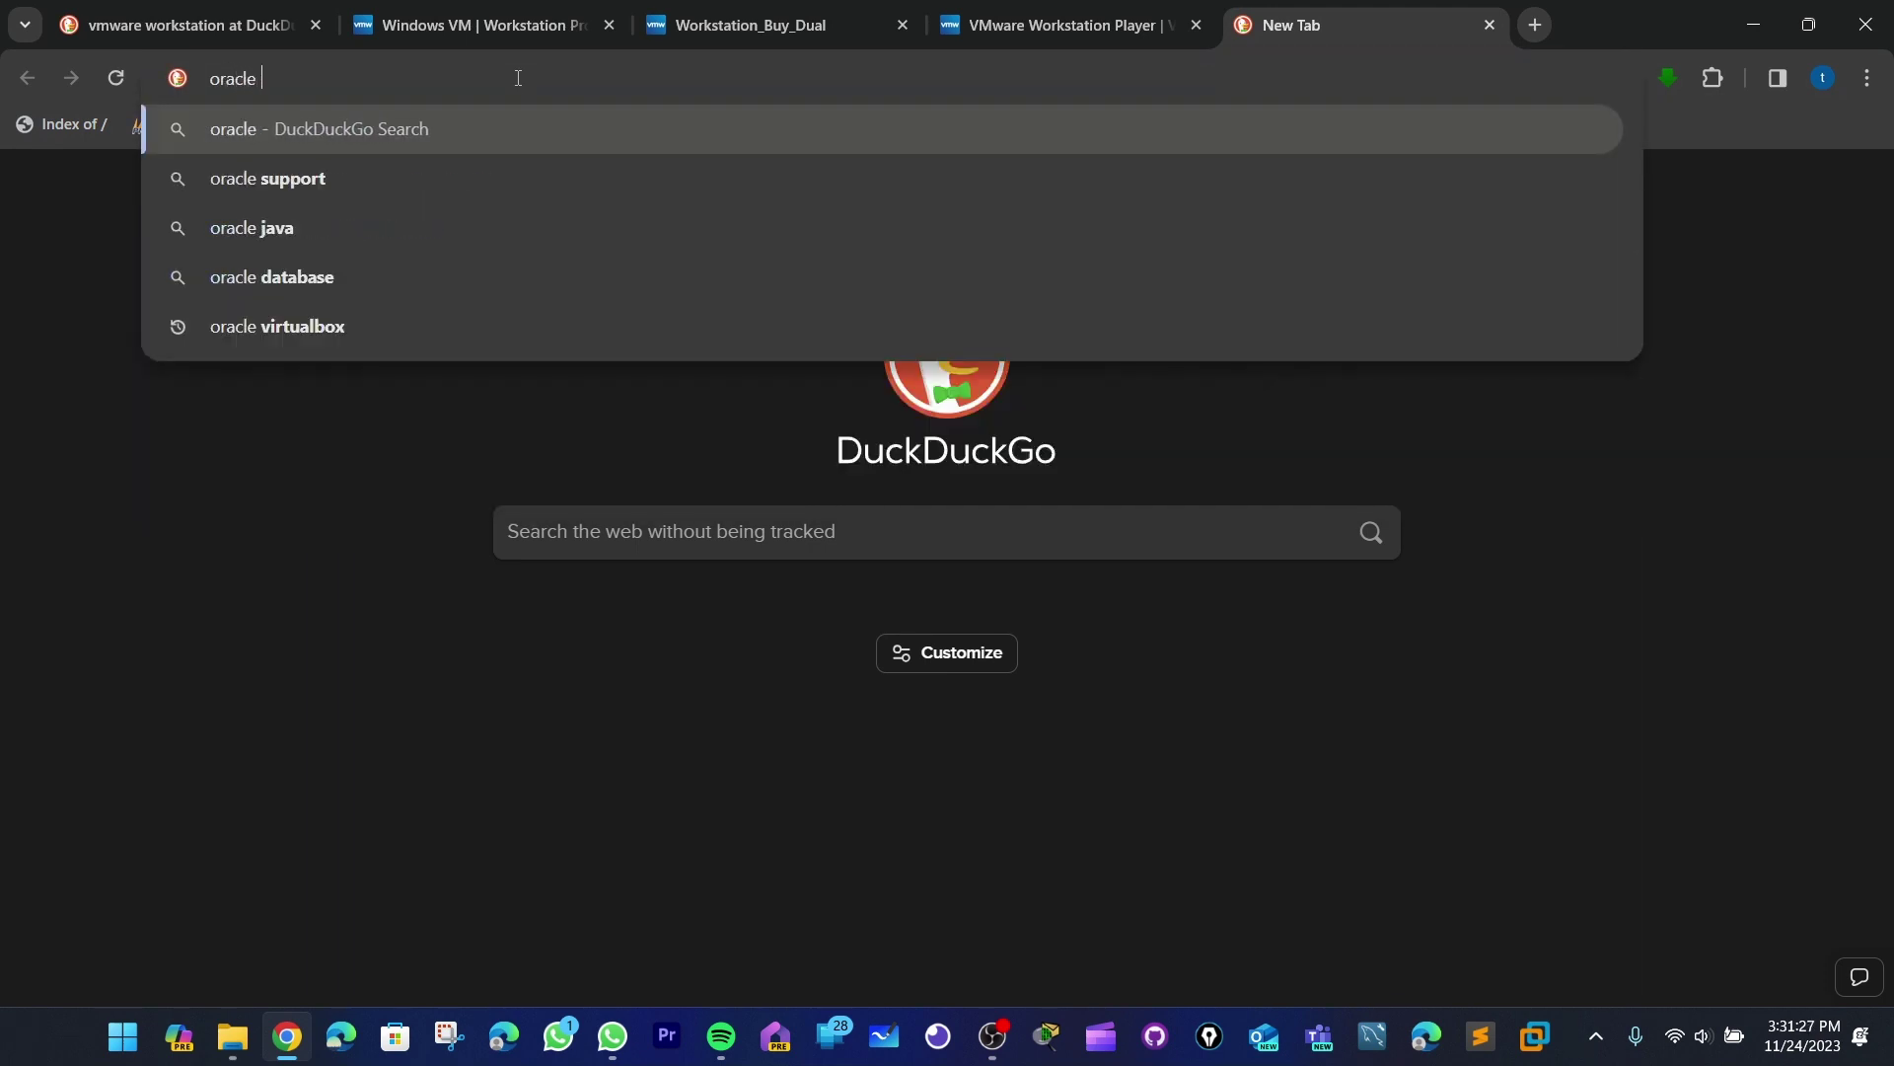
pyautogui.write(' virtual')
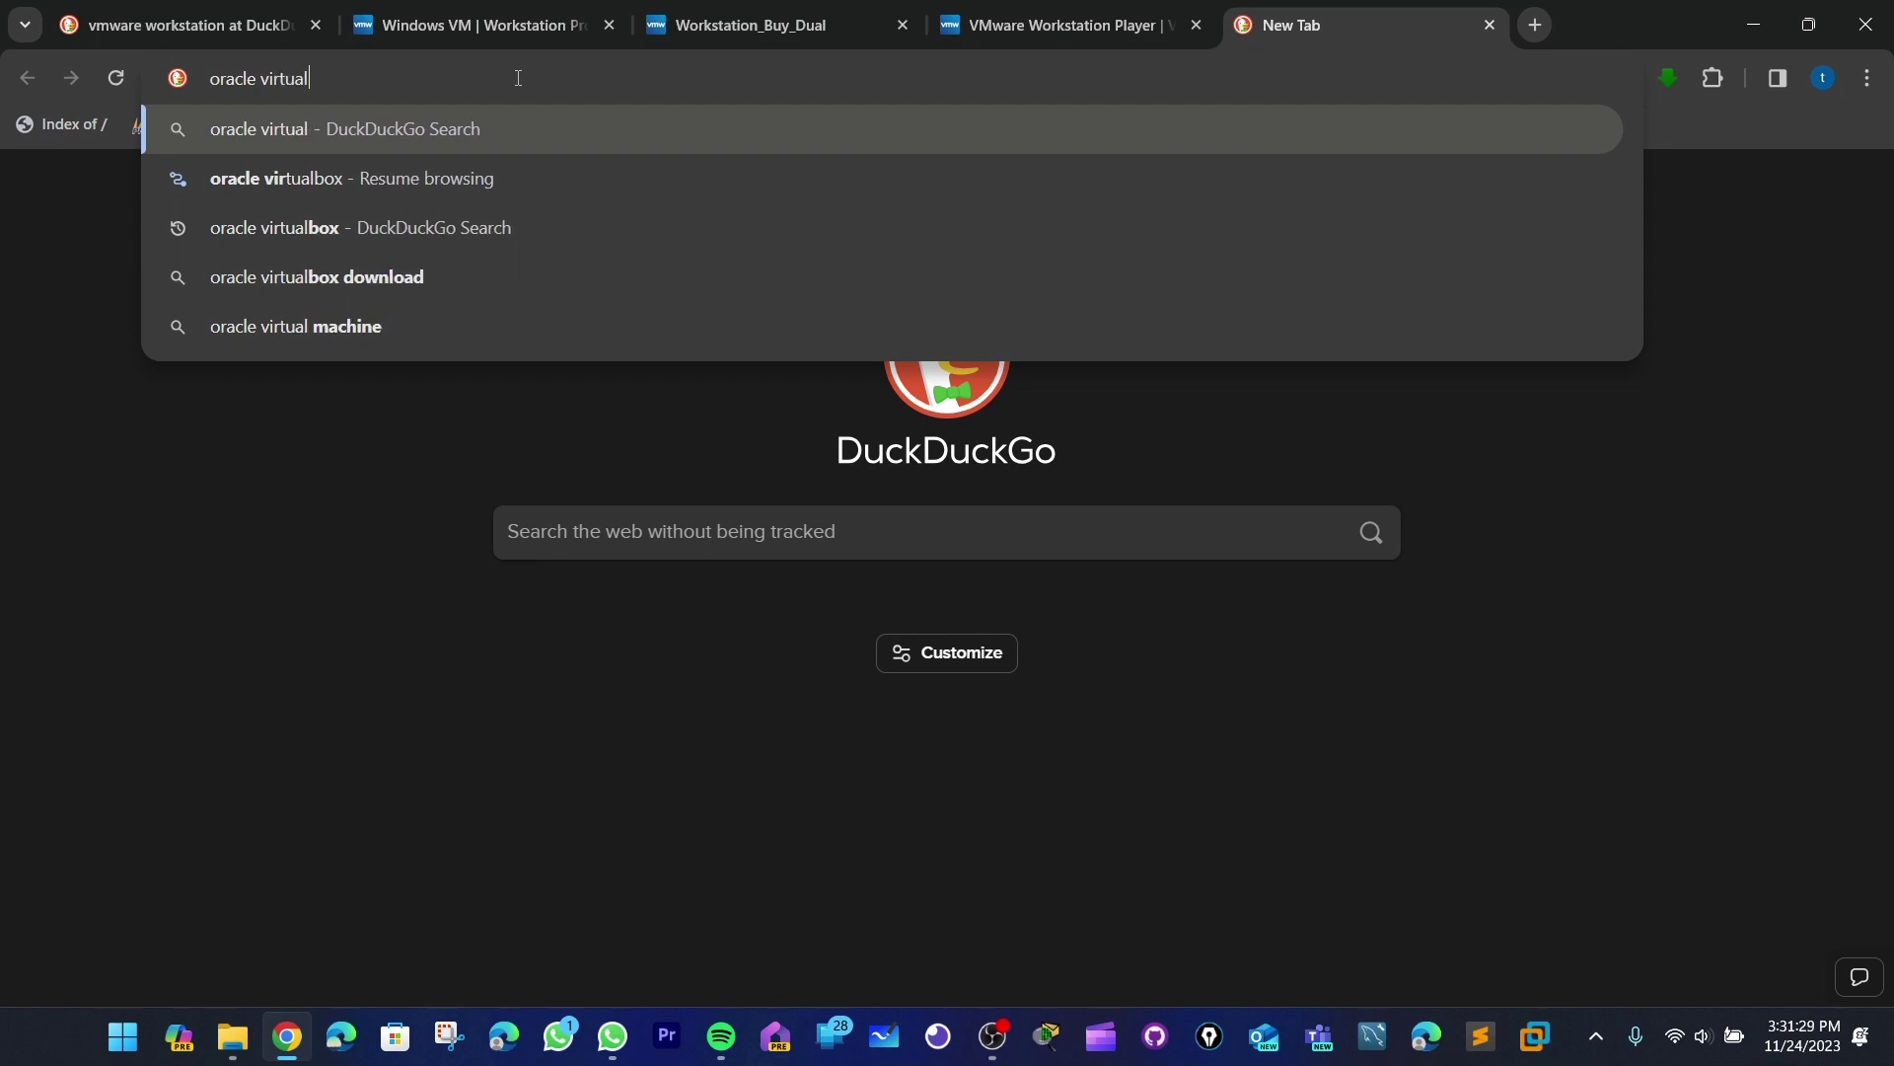
pyautogui.press('Down')
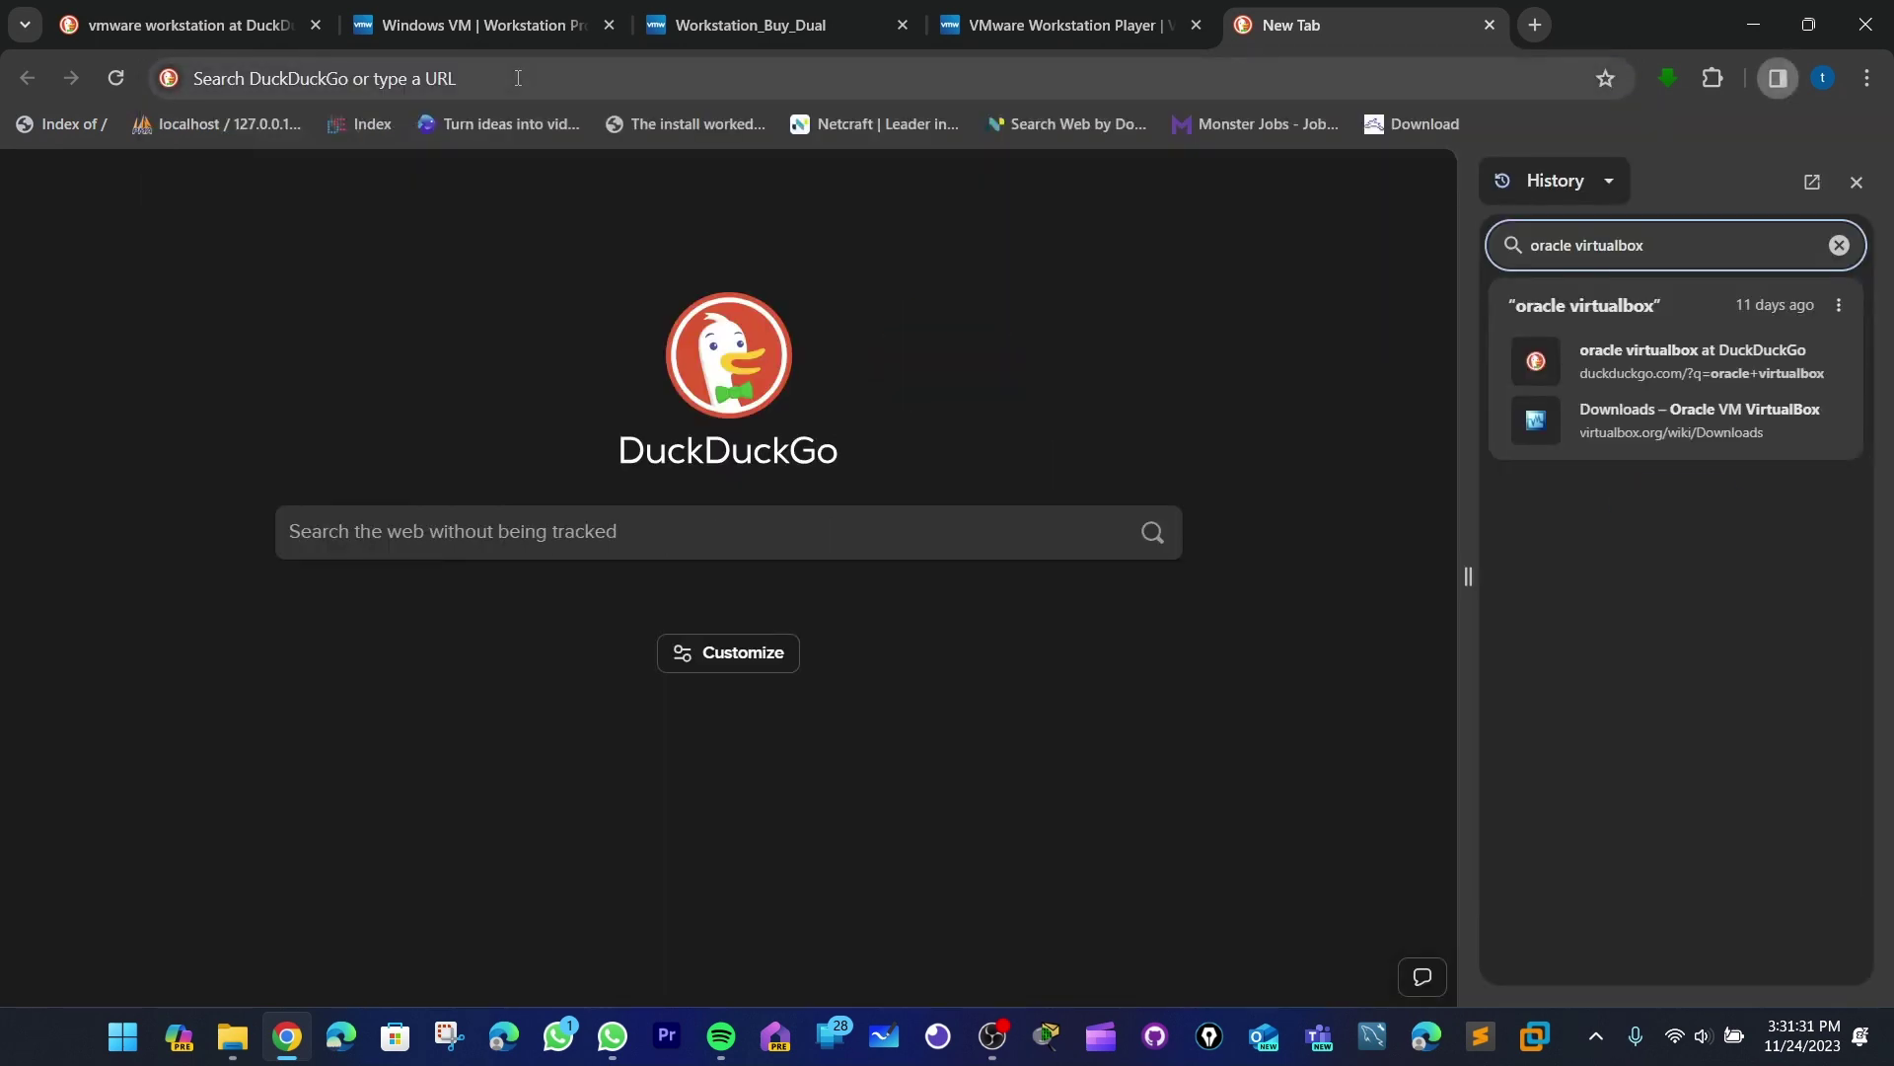
pyautogui.click(1693, 359)
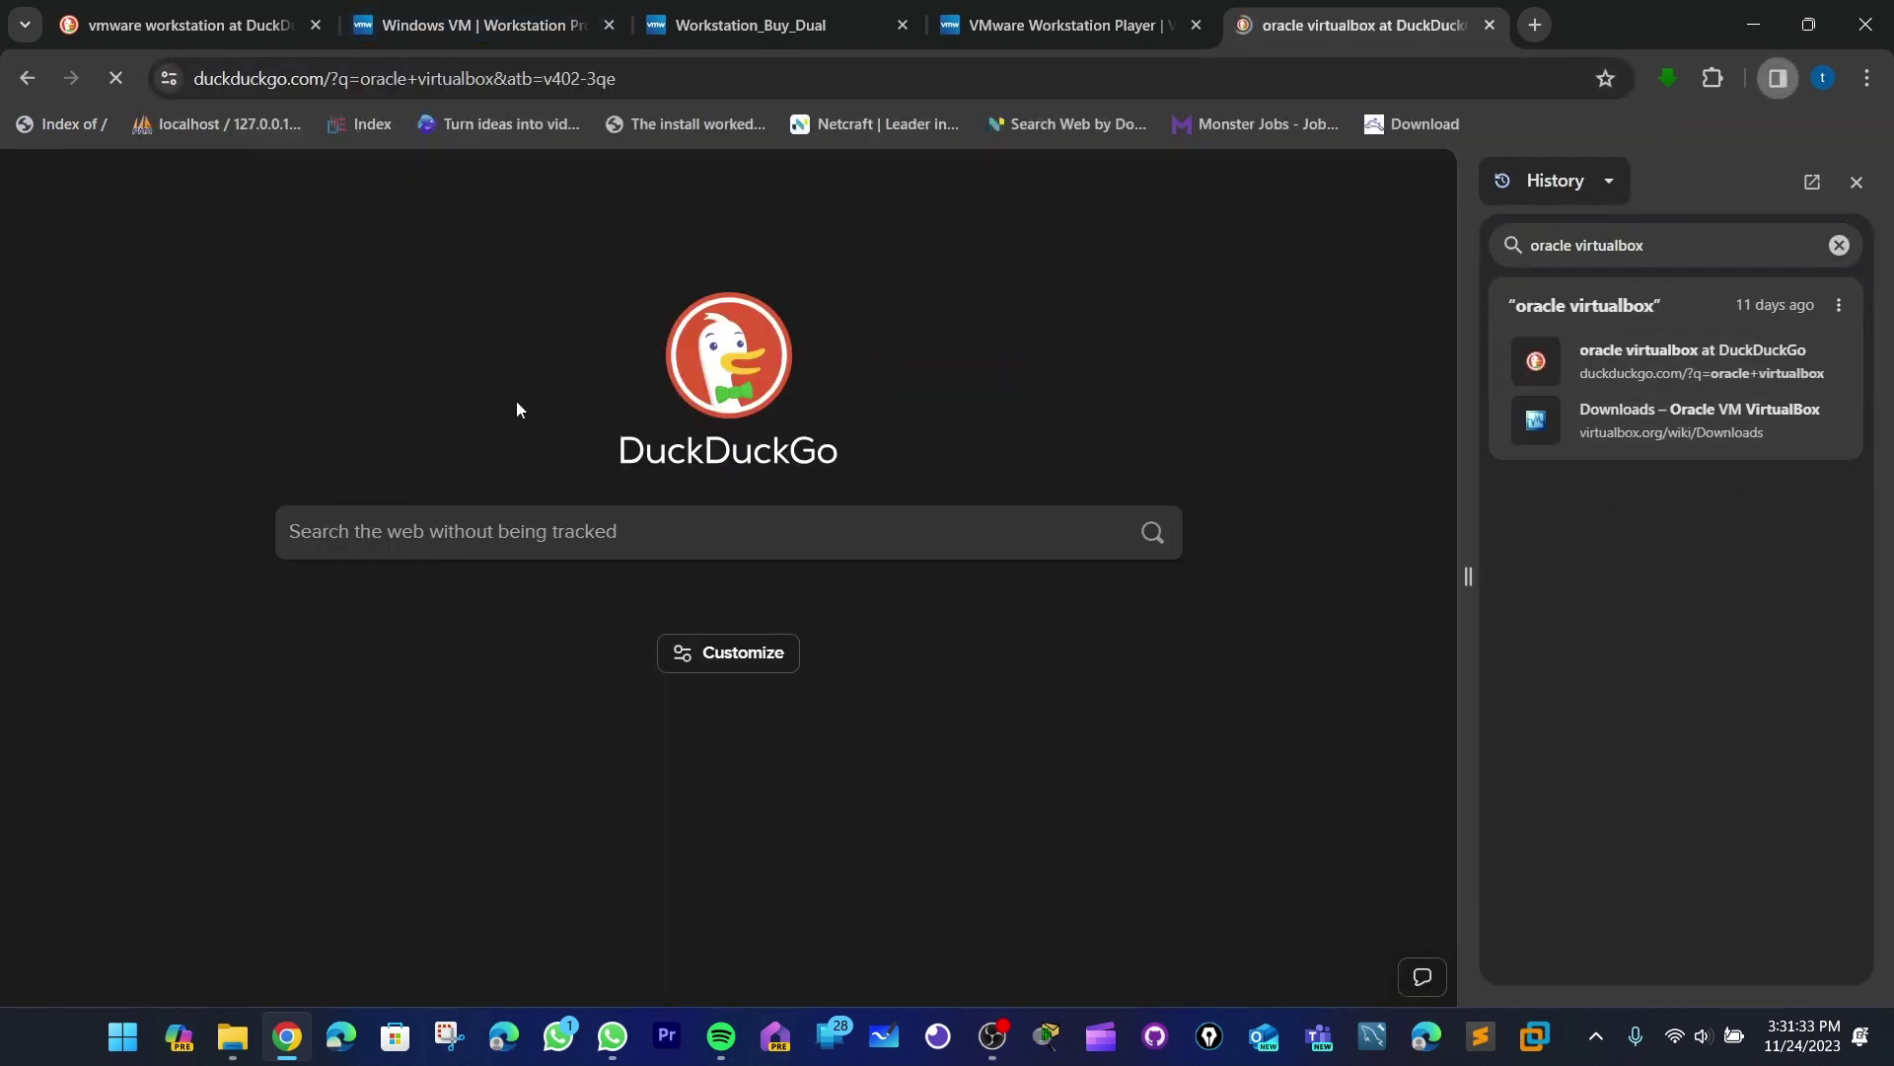
pyautogui.click(1856, 182)
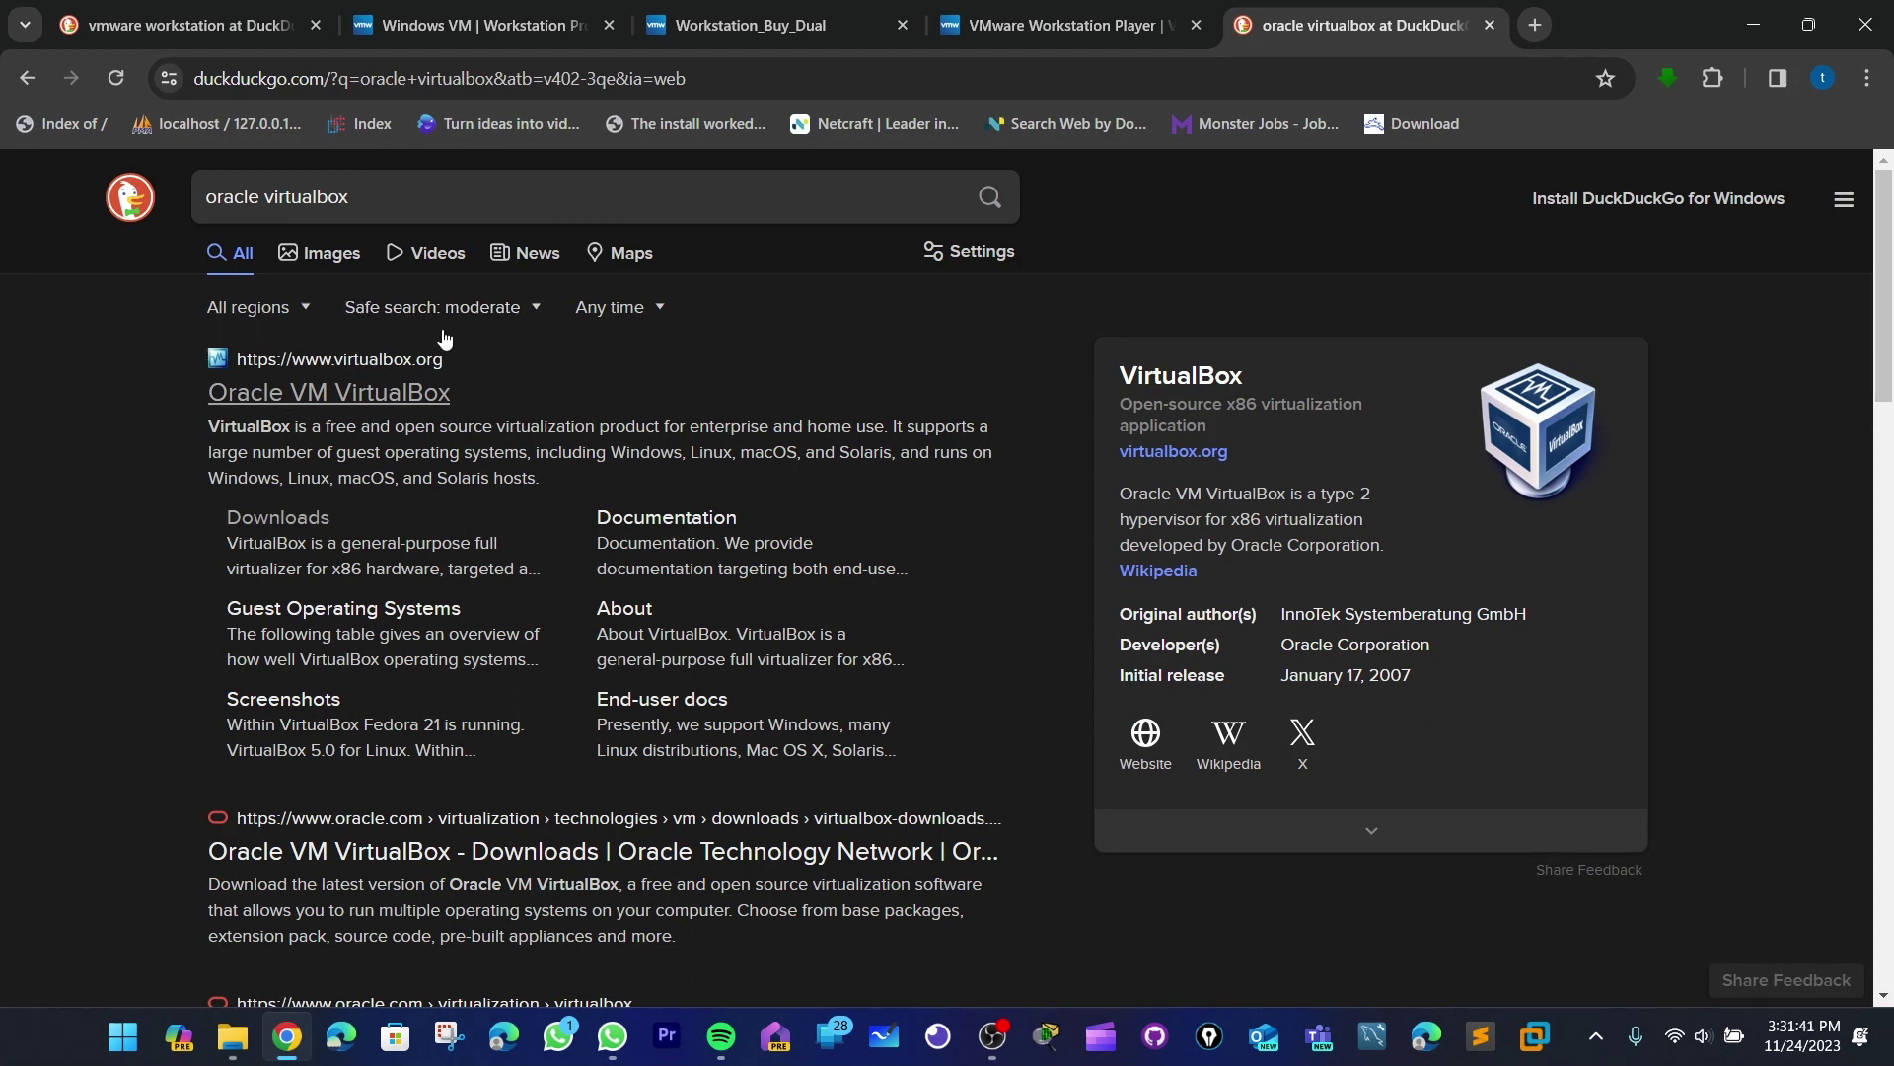
# - Open the Oracle VM VirtualBox result in a new tab and scroll the virtualbox.org homepage
pyautogui.rightClick(373, 399)
pyautogui.click(459, 415)
pyautogui.click(1456, 19)
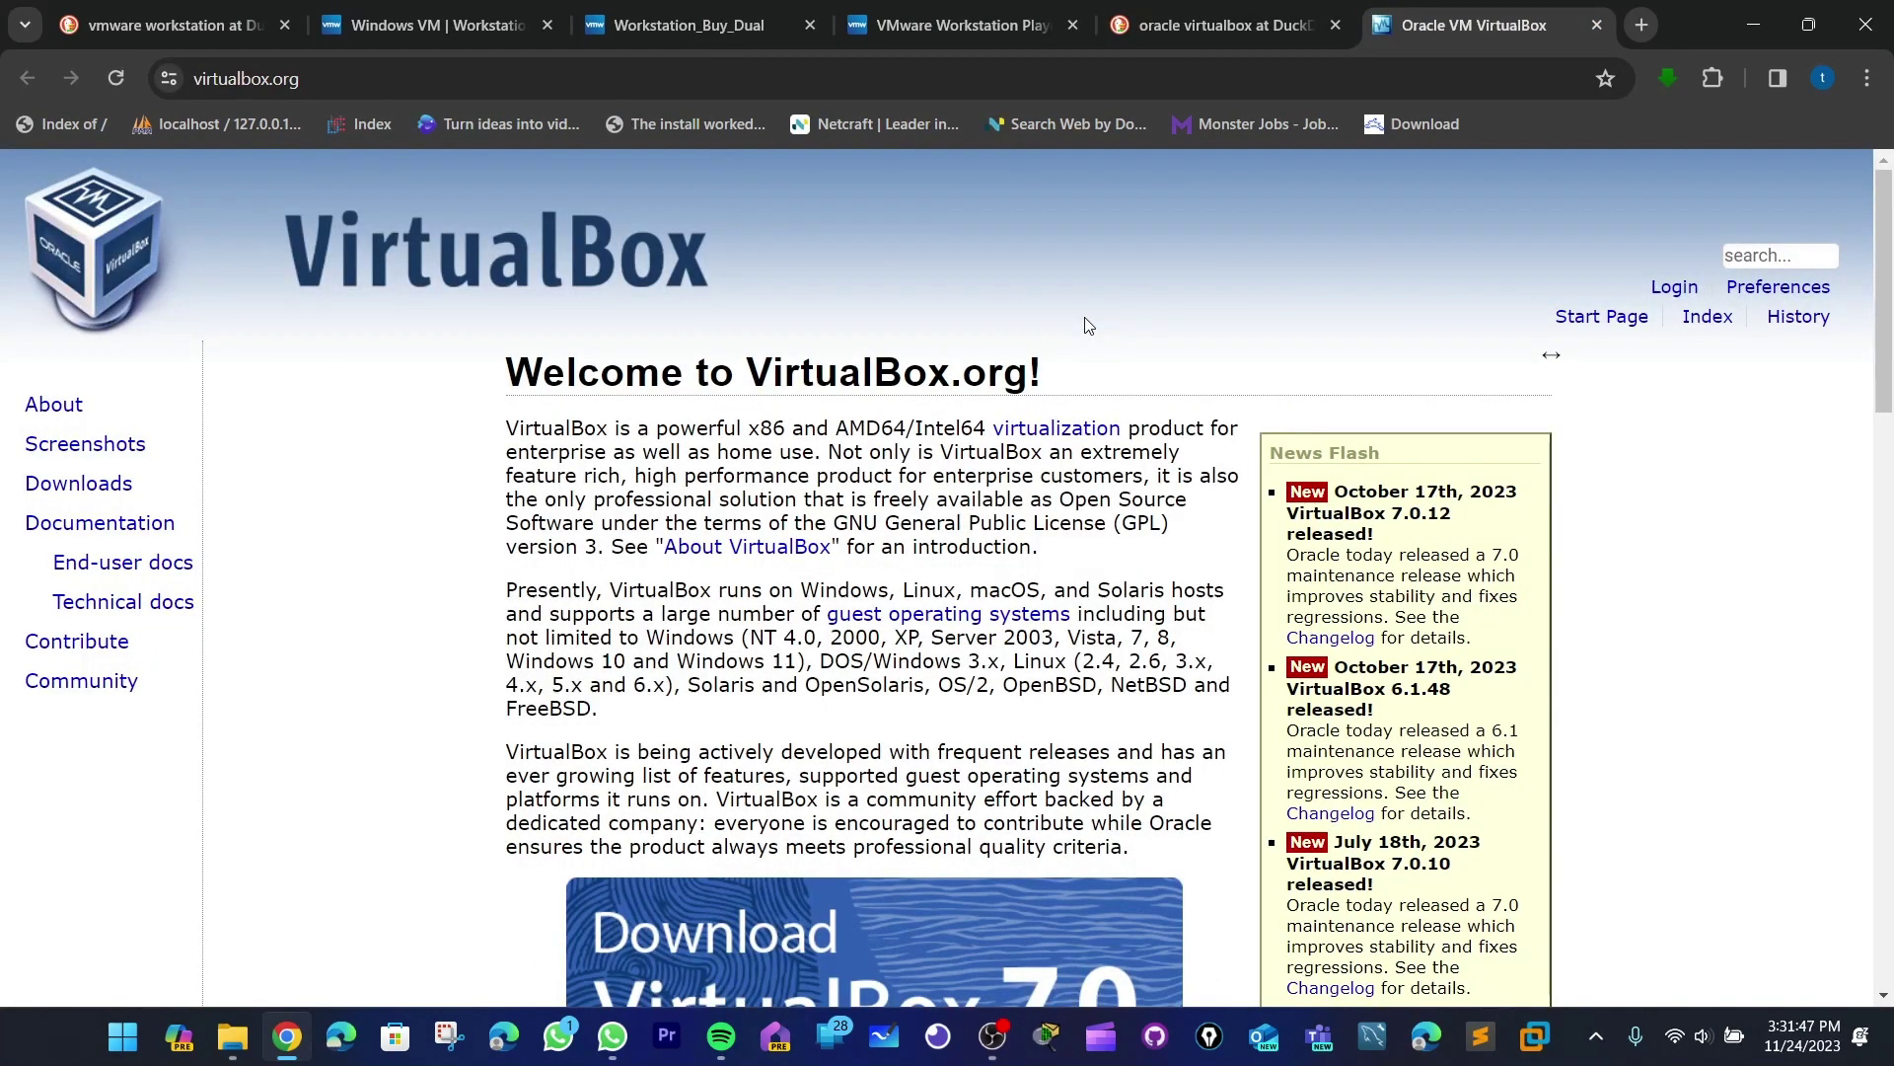
pyautogui.scroll(-2, 1096, 367)
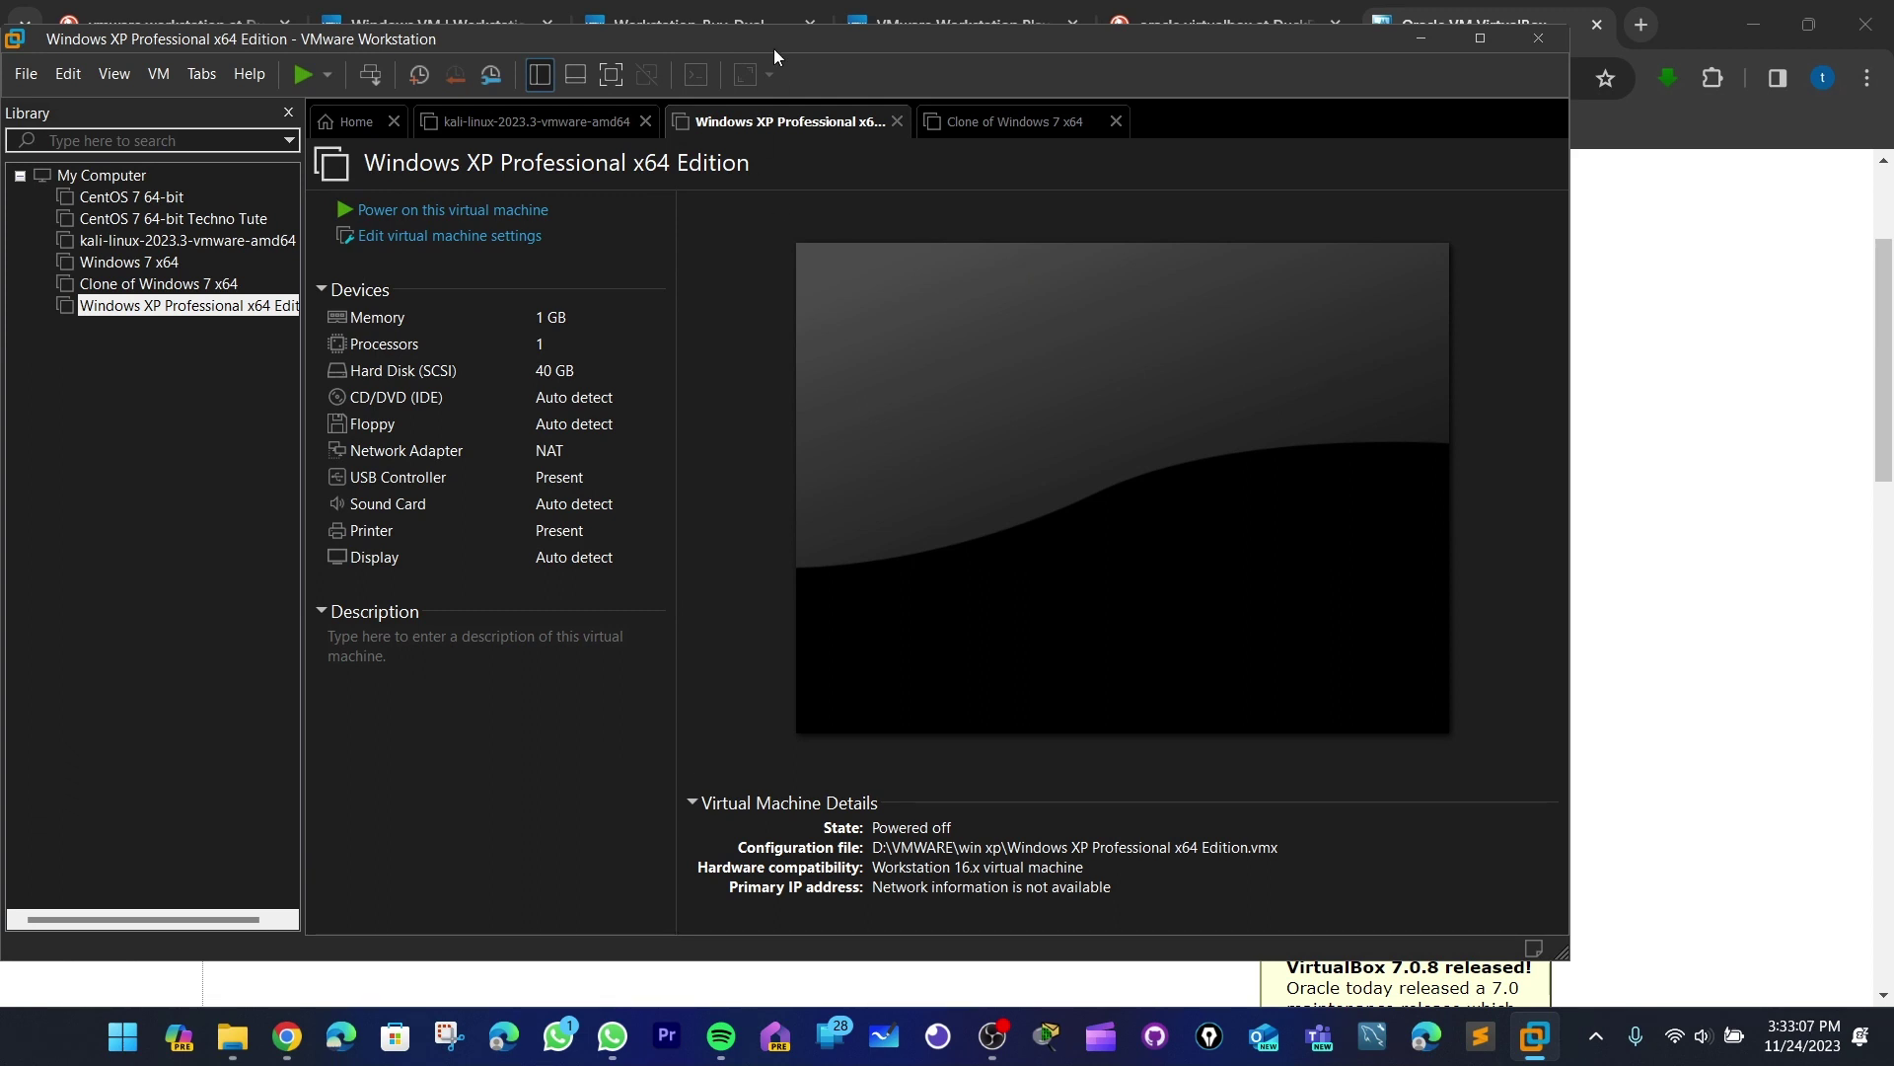
# - Move the VMware window aside, close the kali-linux and Windows XP tabs, and select Clone of Windows 7 x64
pyautogui.moveTo(773, 45); pyautogui.dragTo(1050, 80)
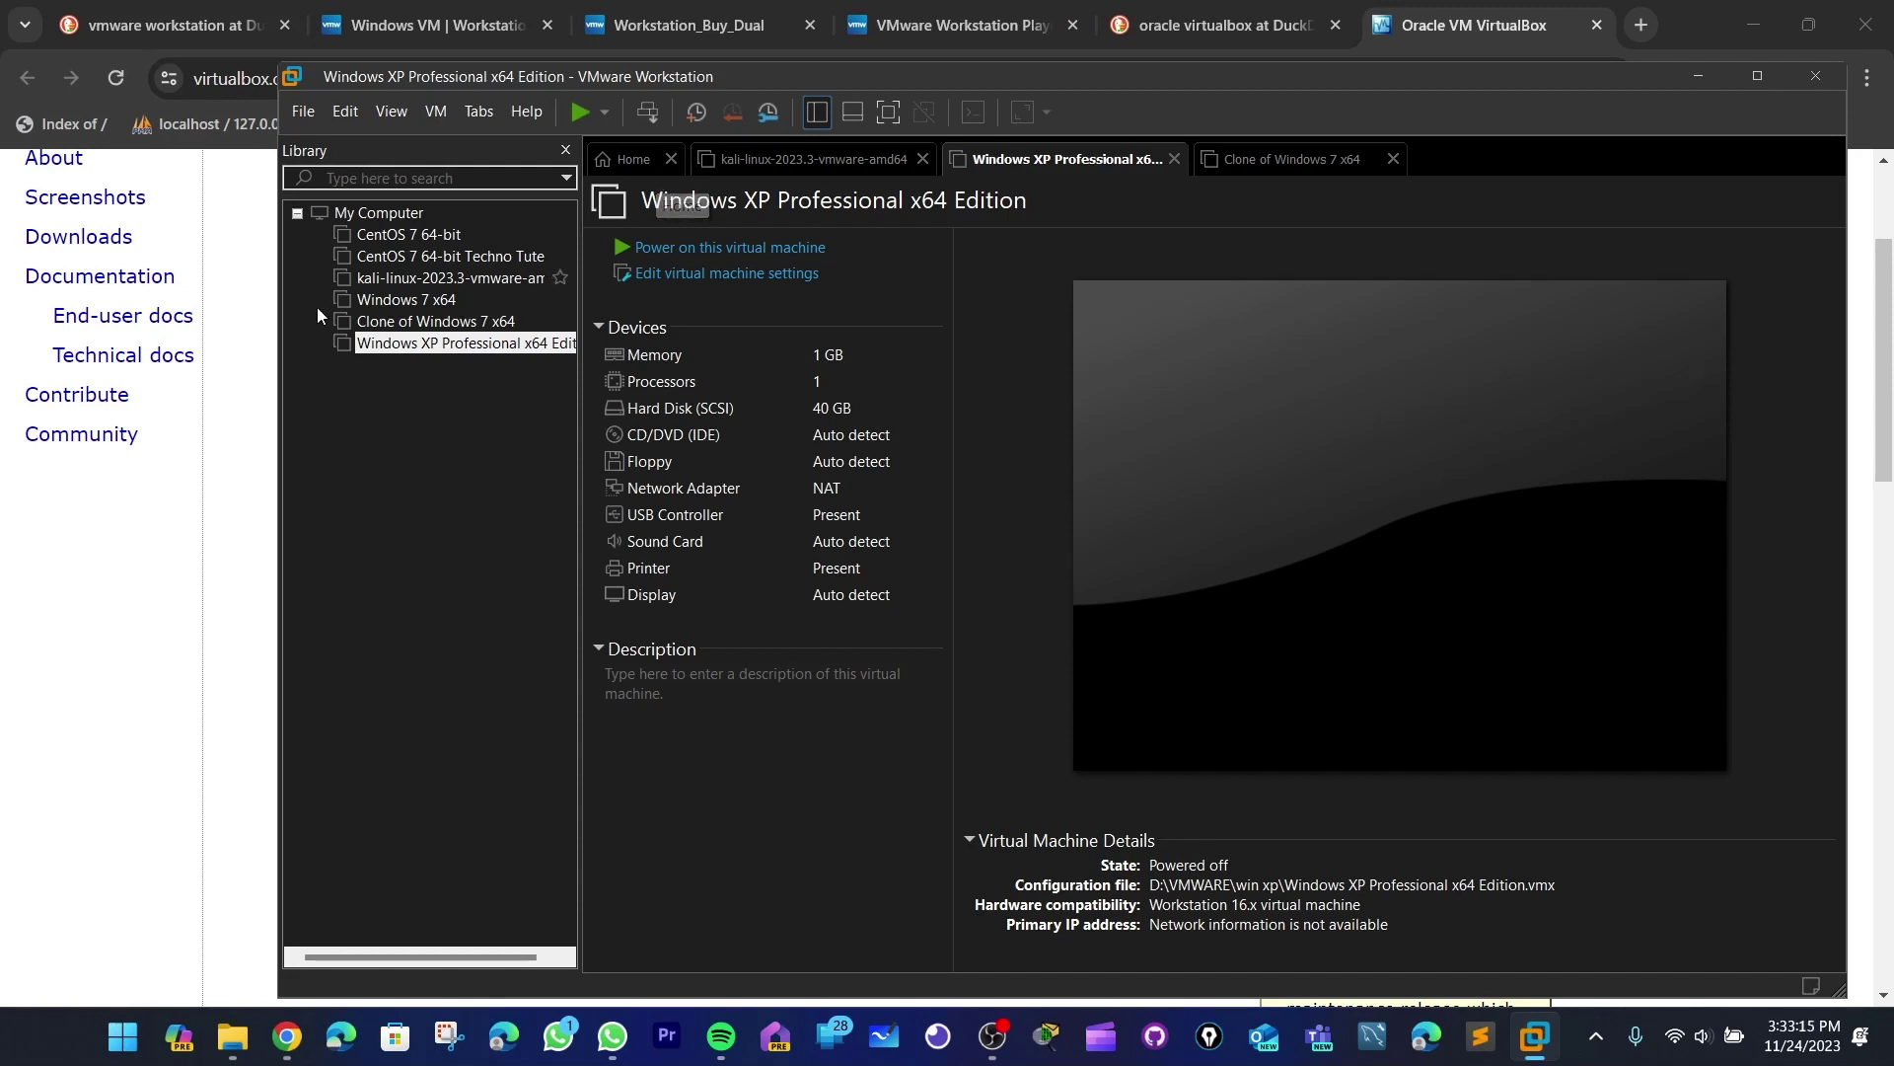
pyautogui.moveTo(836, 80)
pyautogui.mouseDown()
pyautogui.moveTo(775, 78)
pyautogui.moveTo(826, 82)
pyautogui.mouseUp()
pyautogui.click(625, 168)
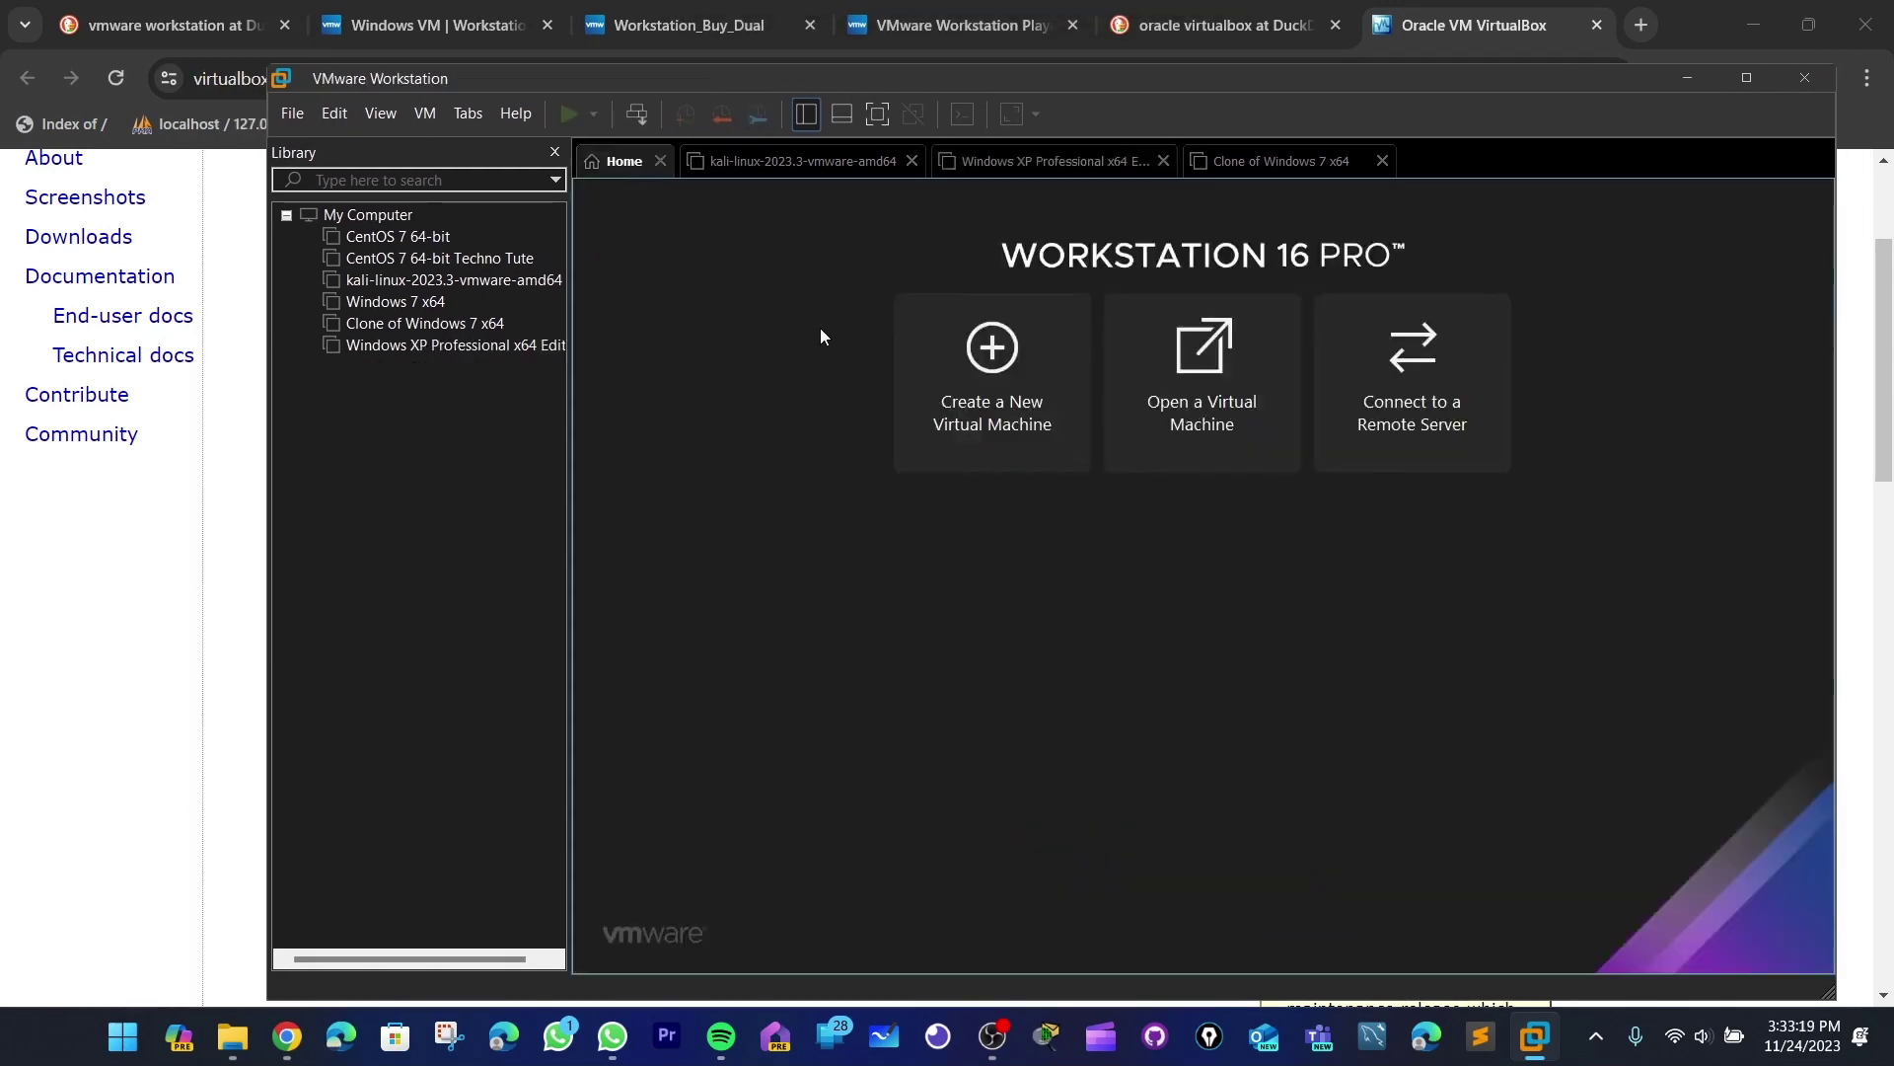
pyautogui.click(913, 163)
pyautogui.click(912, 163)
pyautogui.click(424, 324)
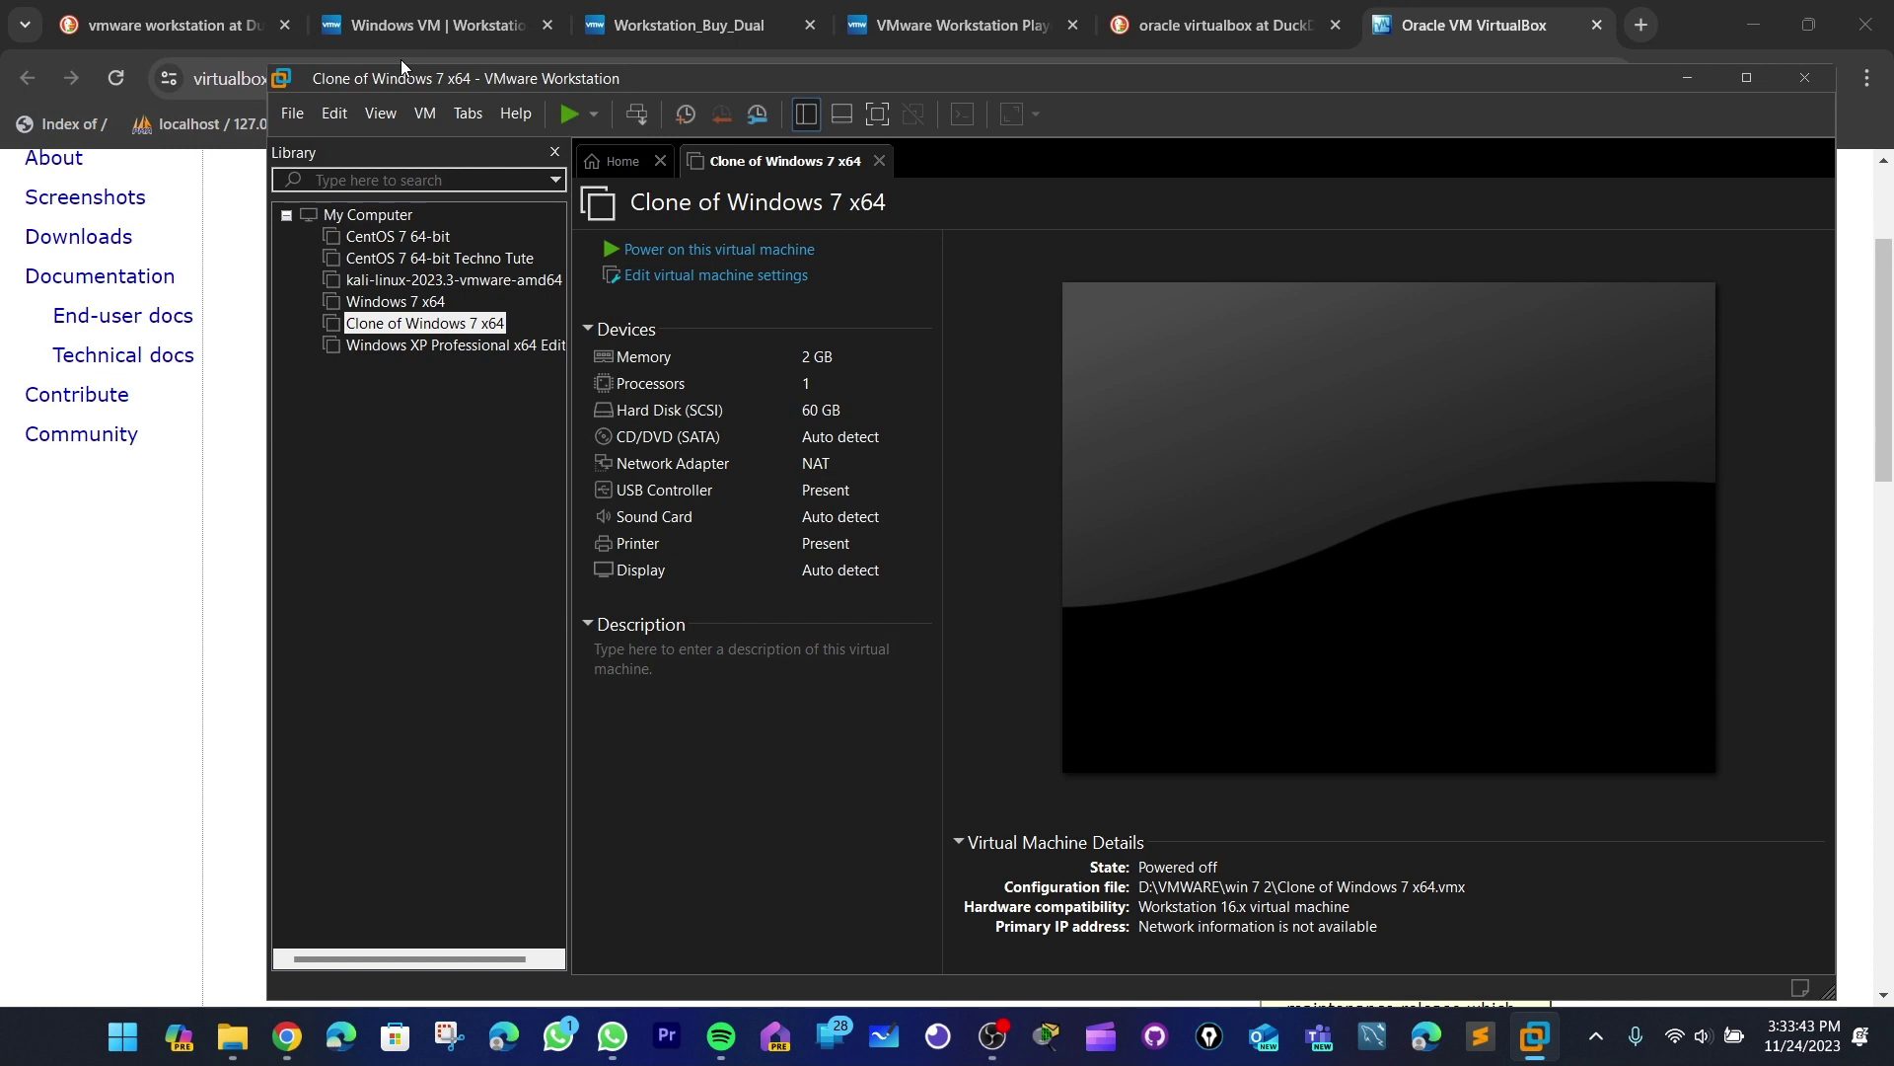
pyautogui.moveTo(443, 87); pyautogui.dragTo(473, 109)
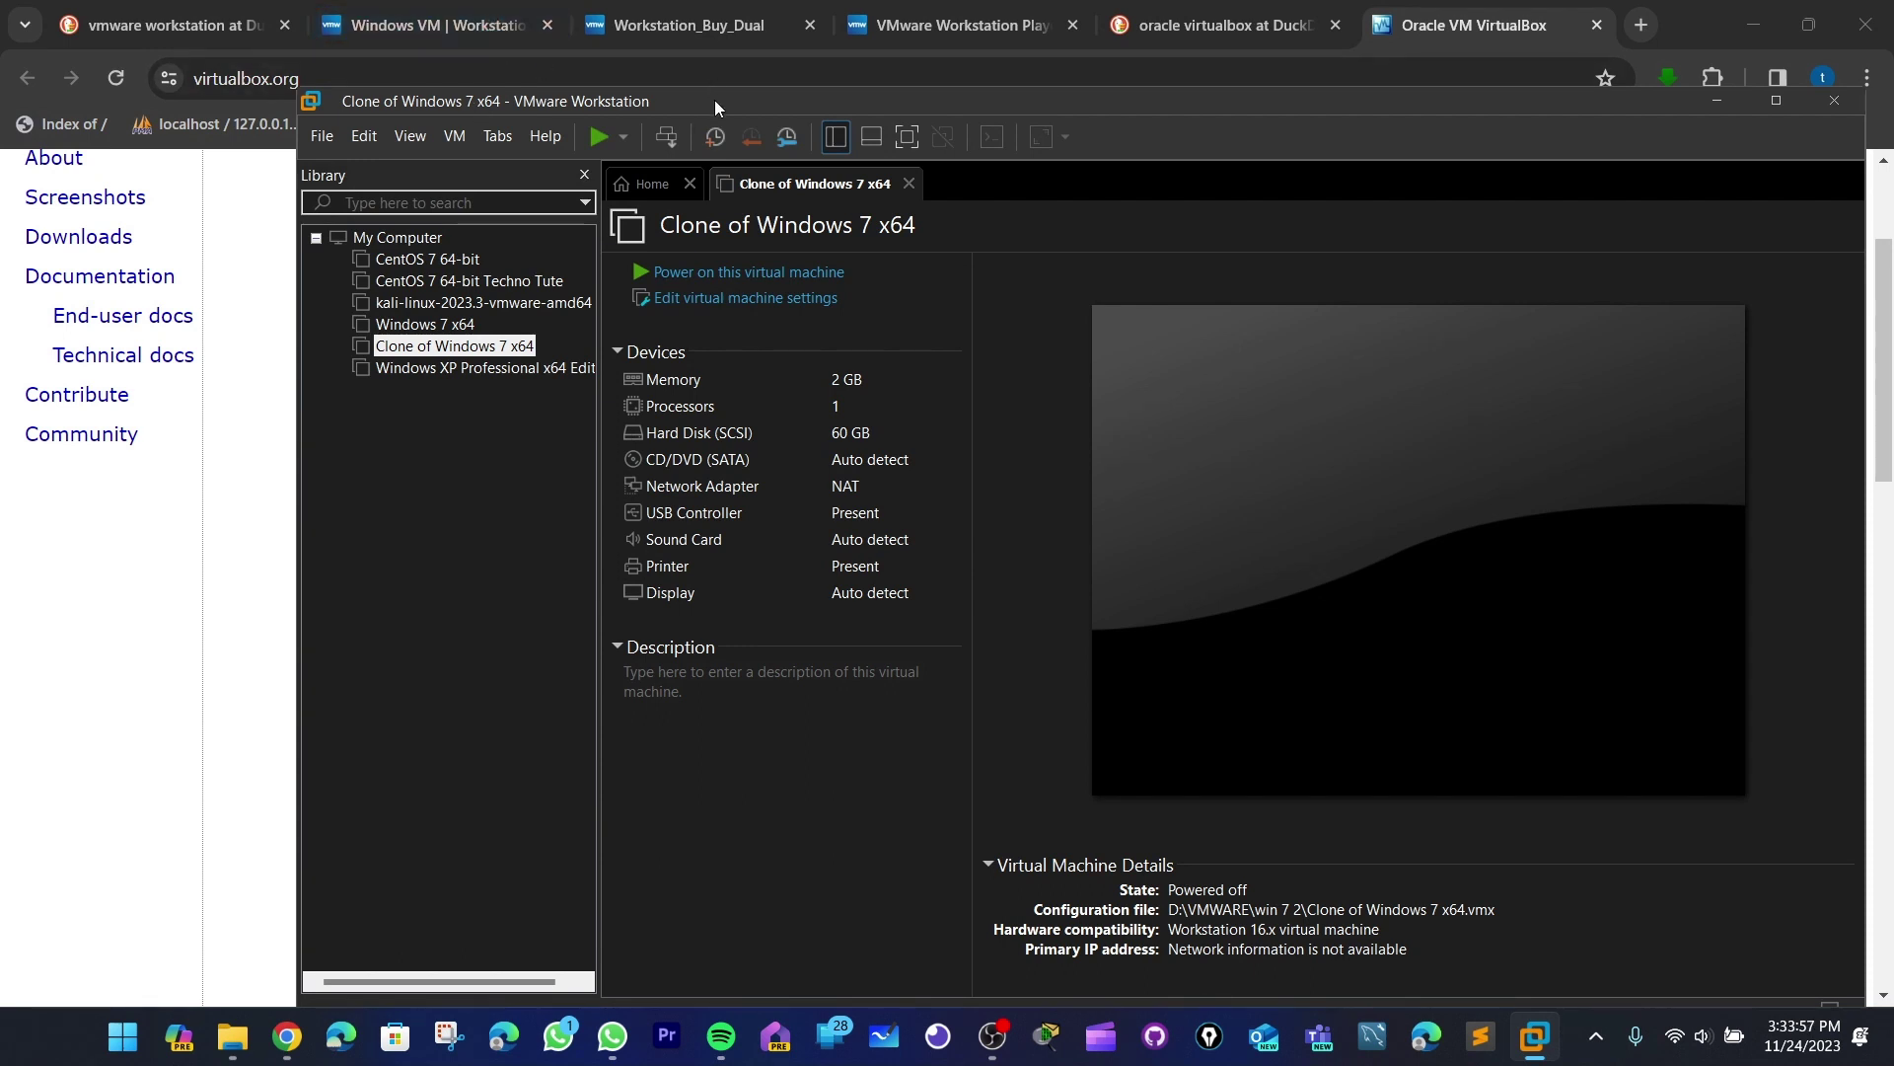
pyautogui.moveTo(714, 98); pyautogui.dragTo(668, 53)
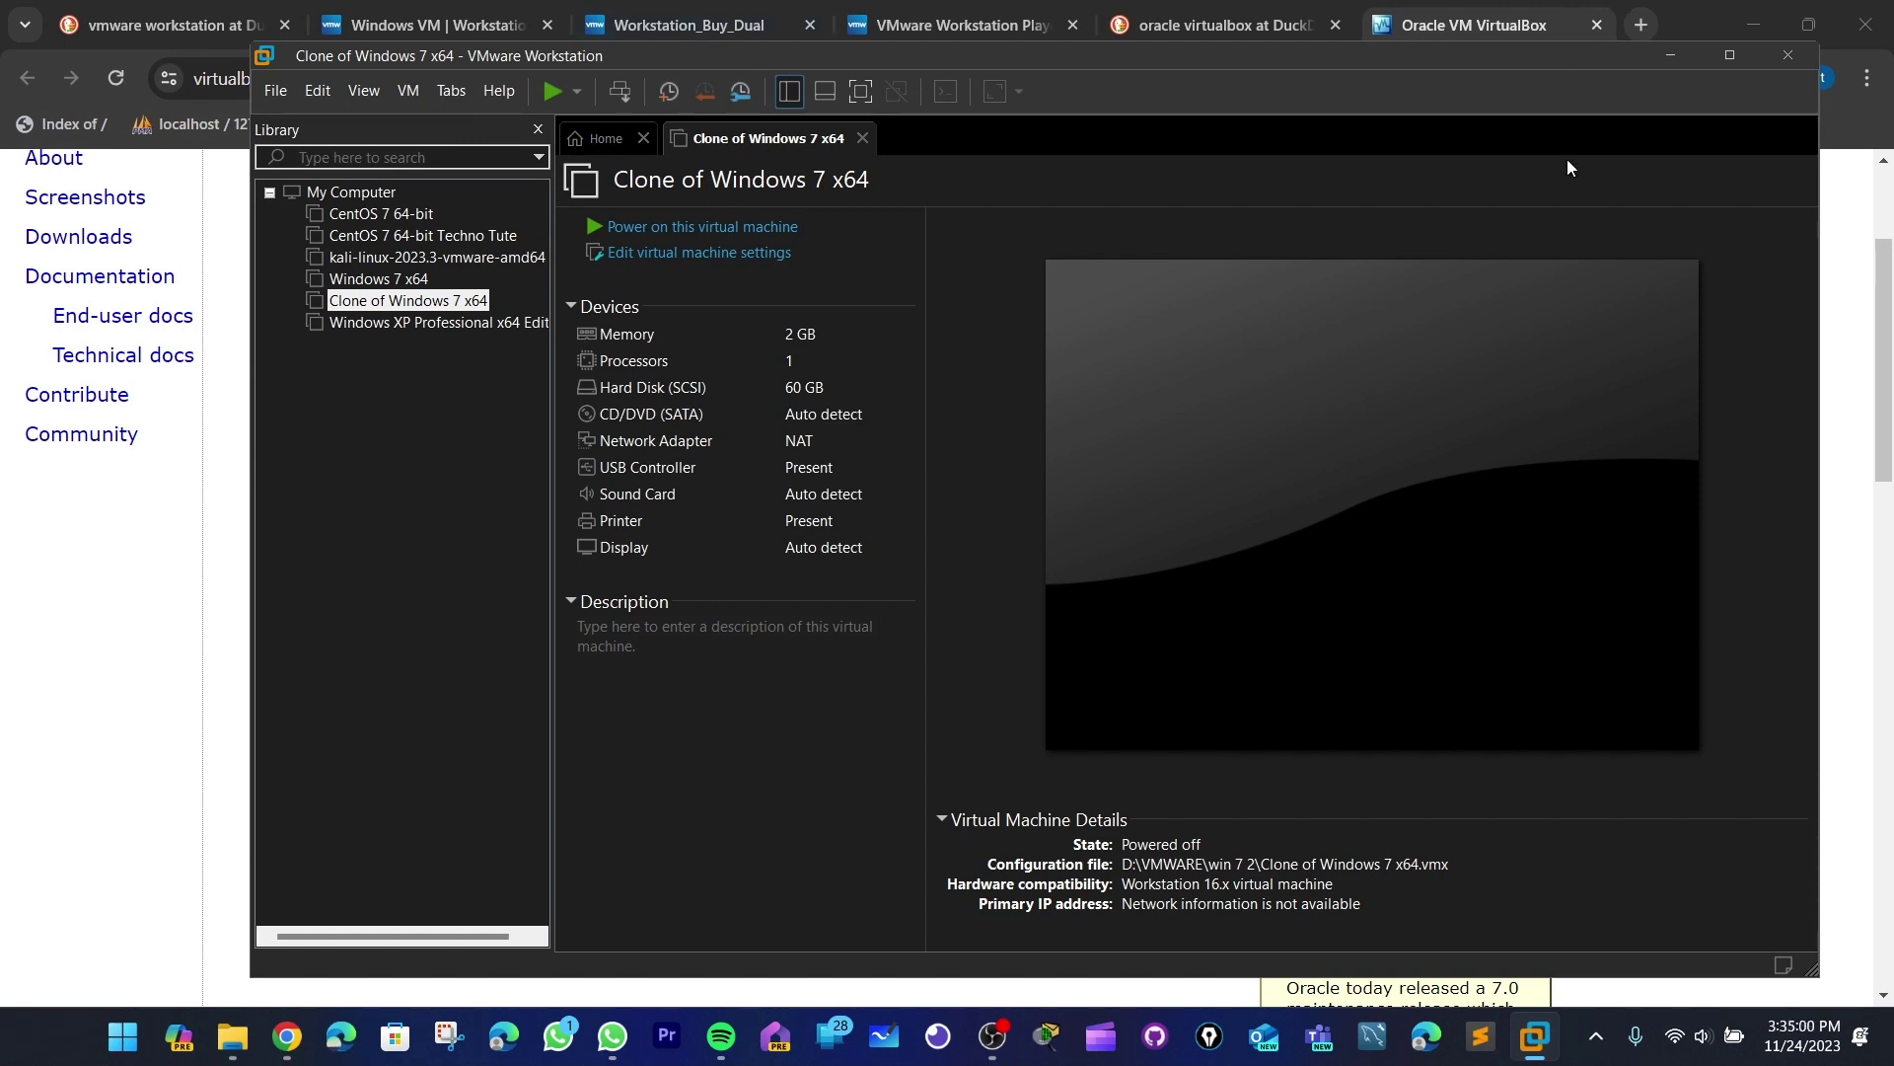
# - Open a new Chrome tab and search DuckDuckGo for 'cent os'
pyautogui.click(1643, 25)
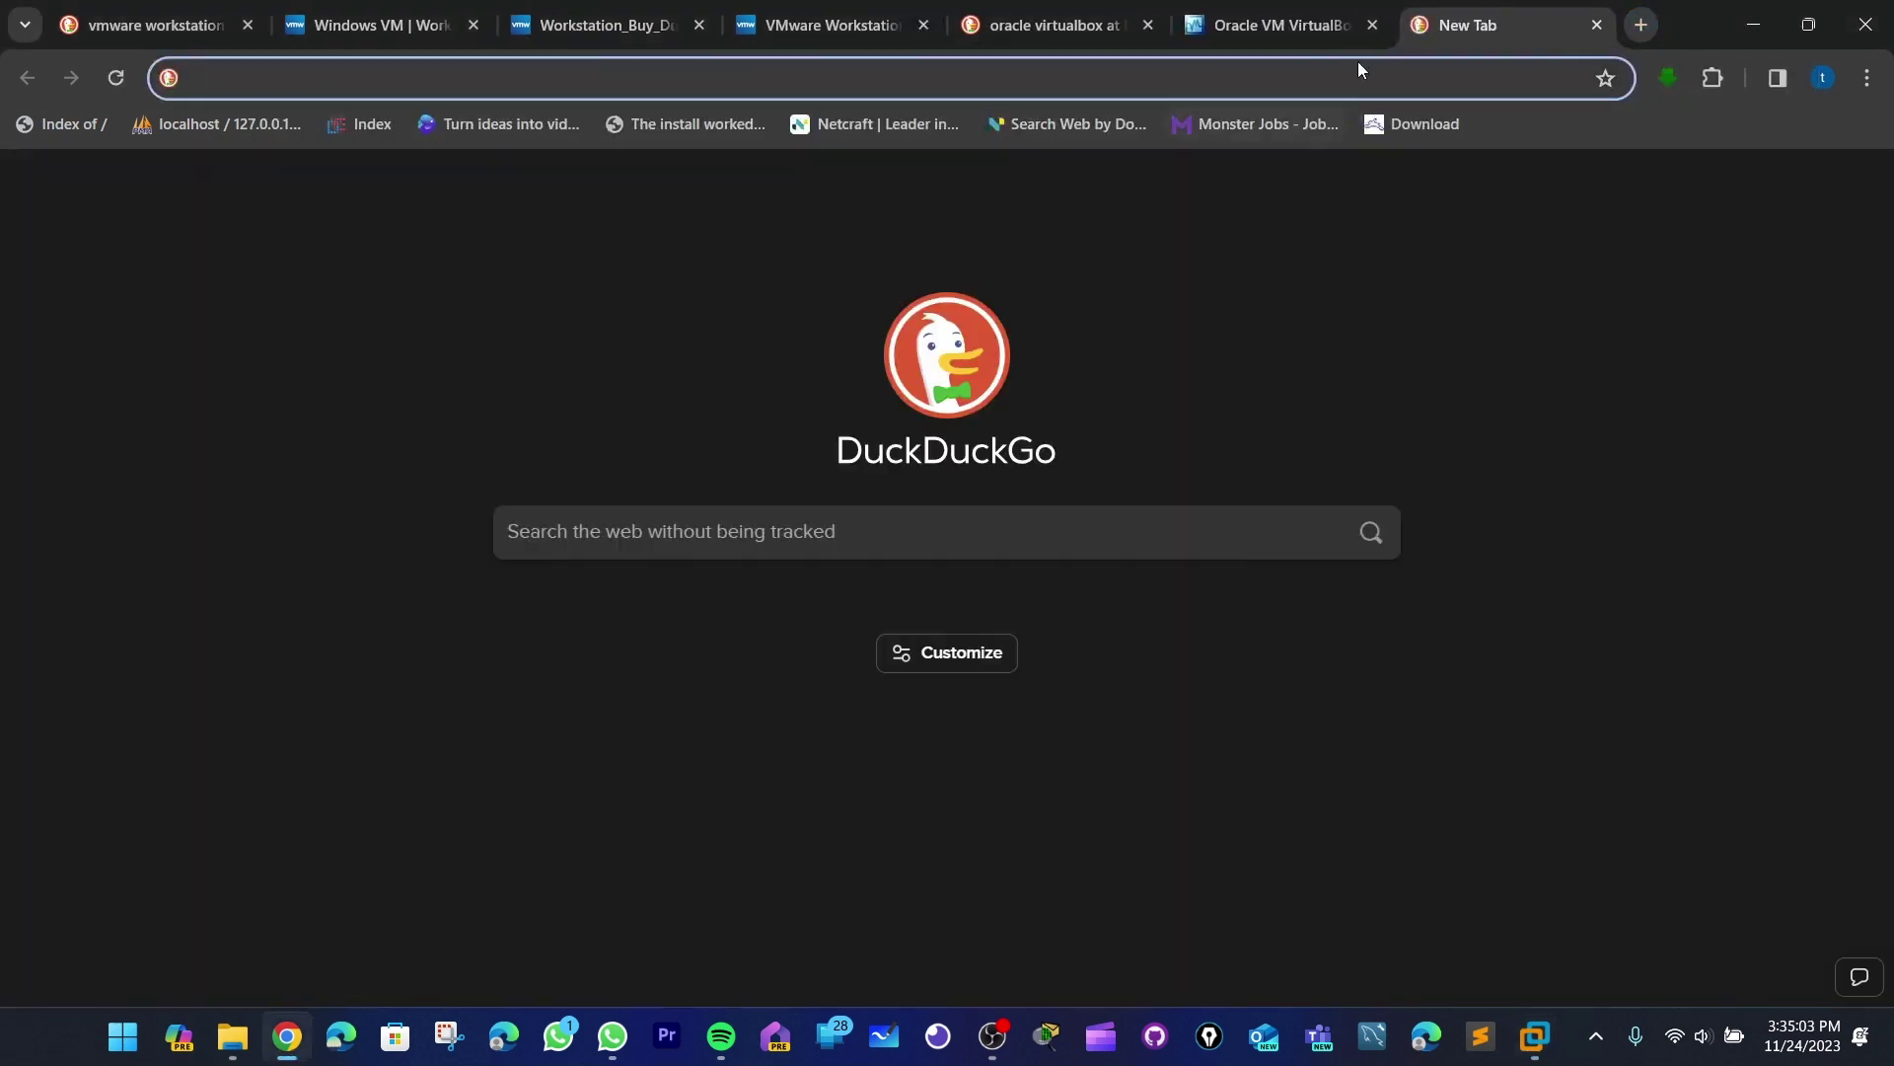
pyautogui.click(1318, 21)
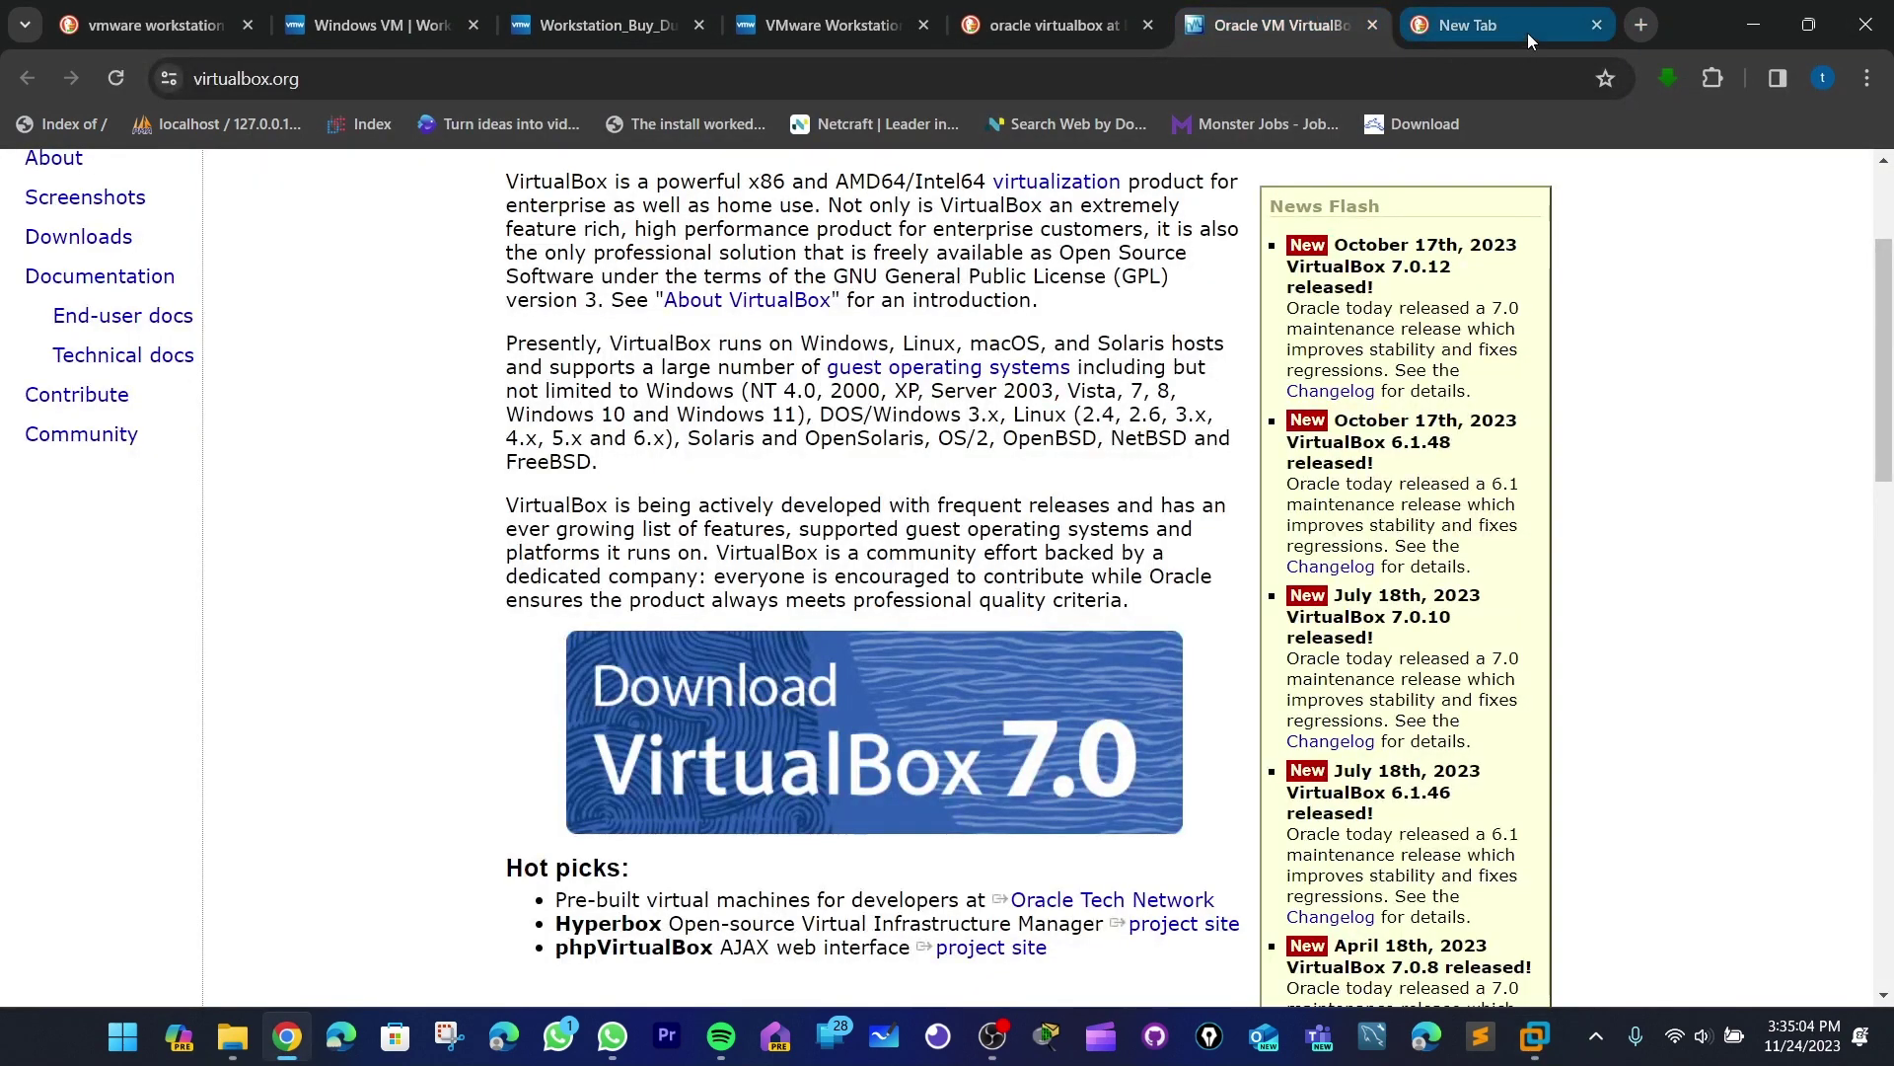
pyautogui.click(1527, 30)
pyautogui.write('c')
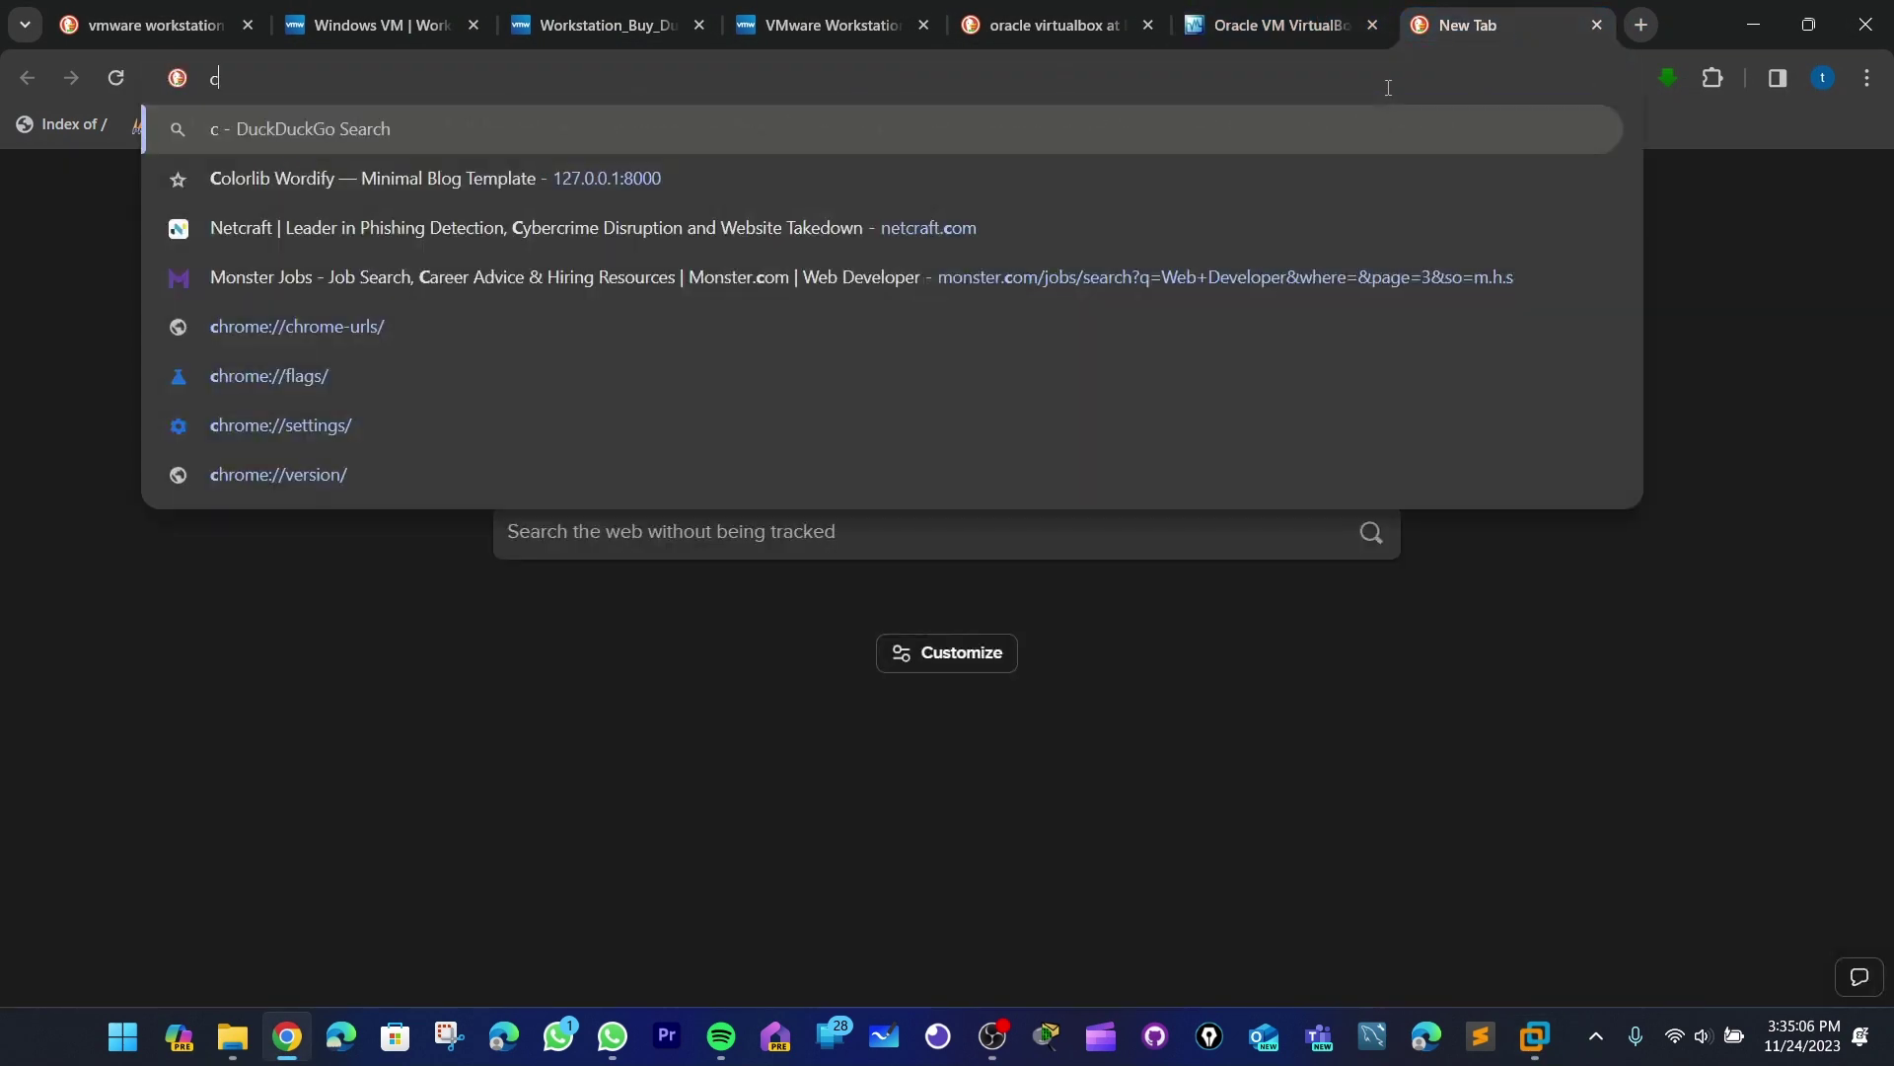
pyautogui.write('ent os')
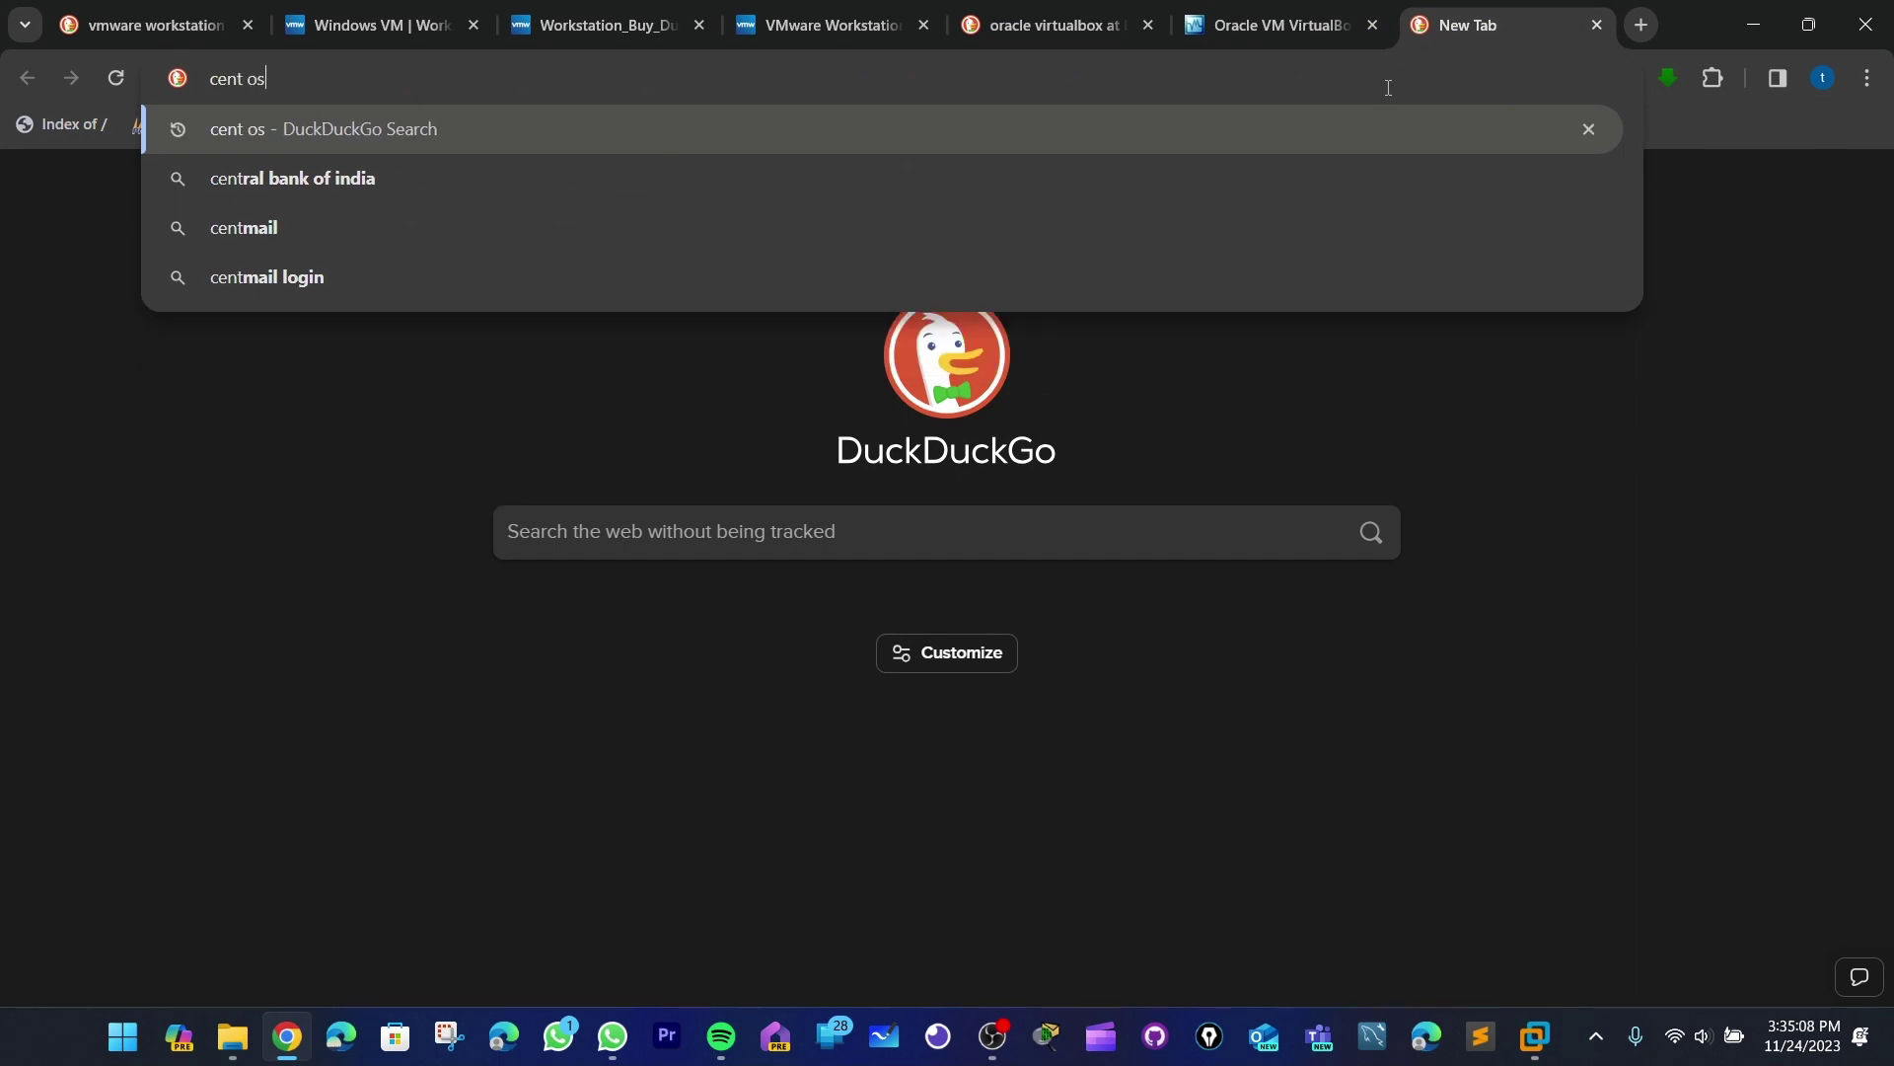
pyautogui.press('Return')
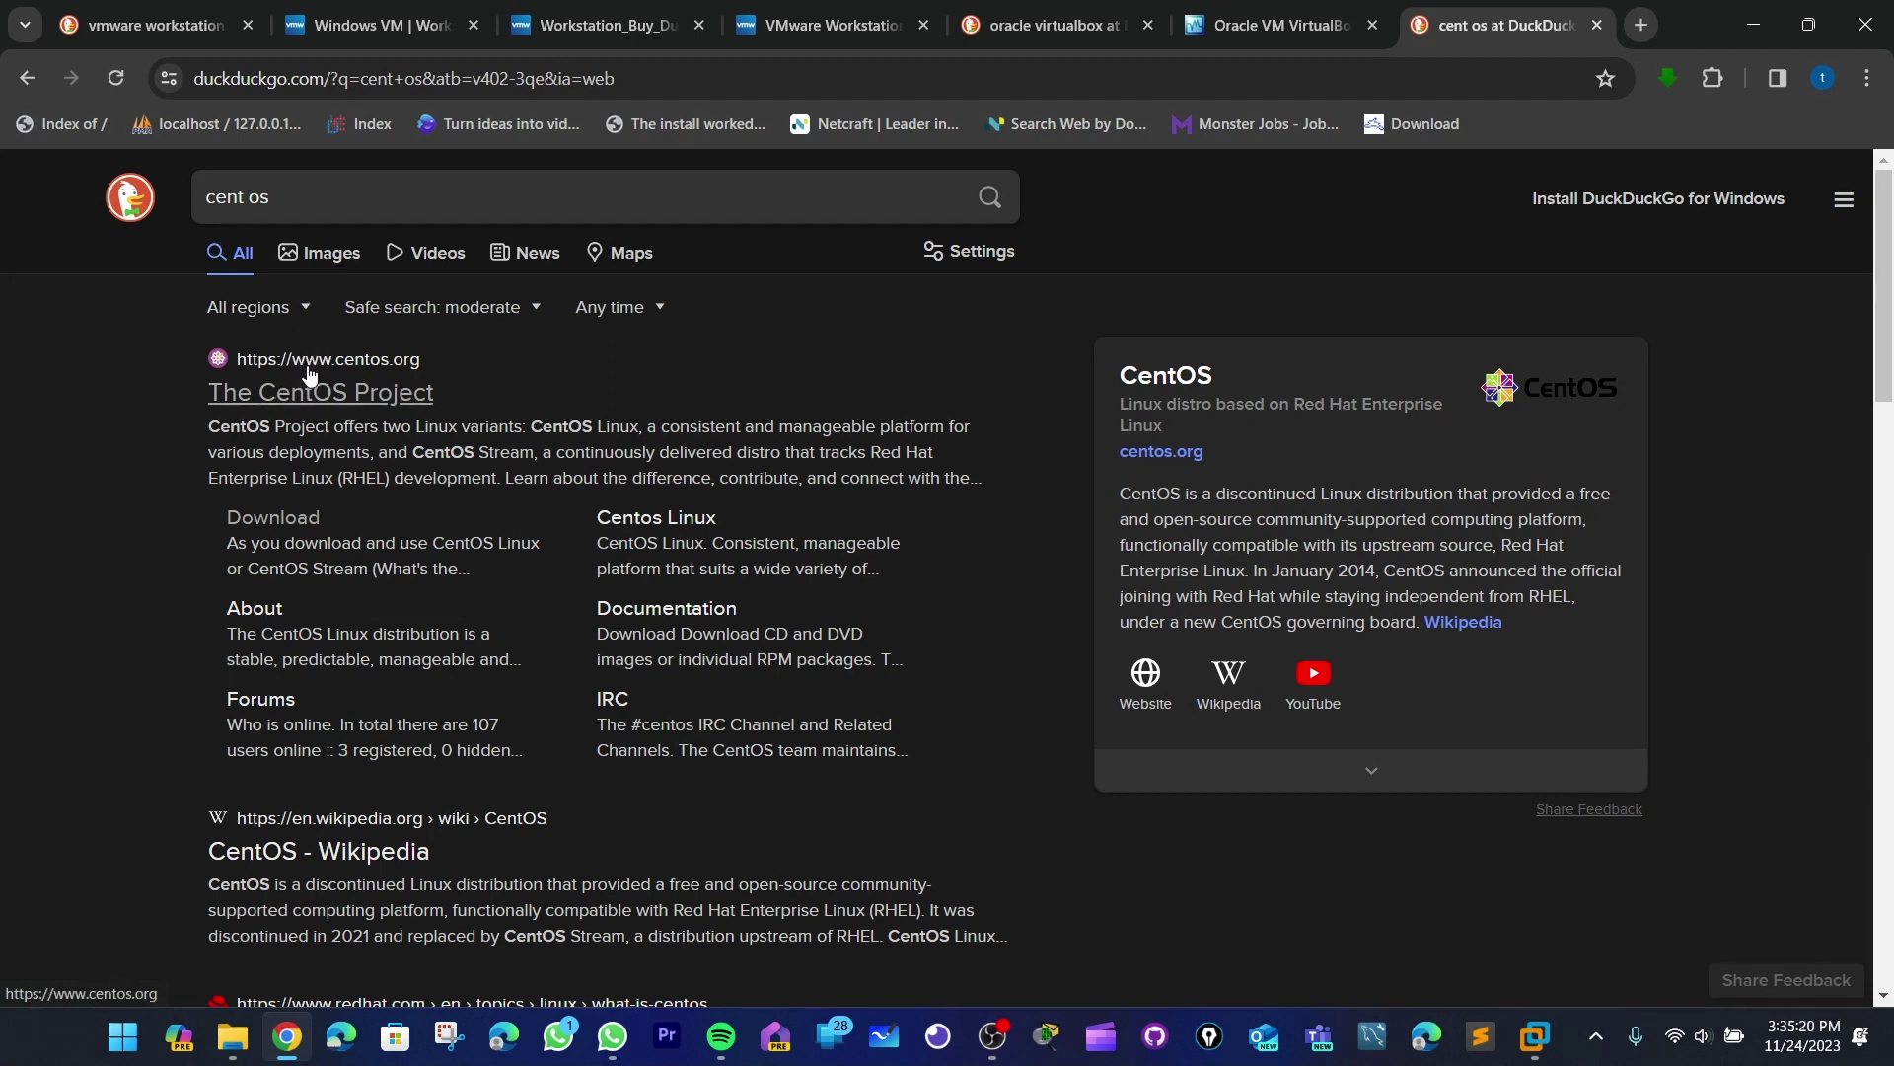
# - Open centos.org, go to CentOS Linux, and follow the 7-2009 x86_64 download link
pyautogui.click(354, 393)
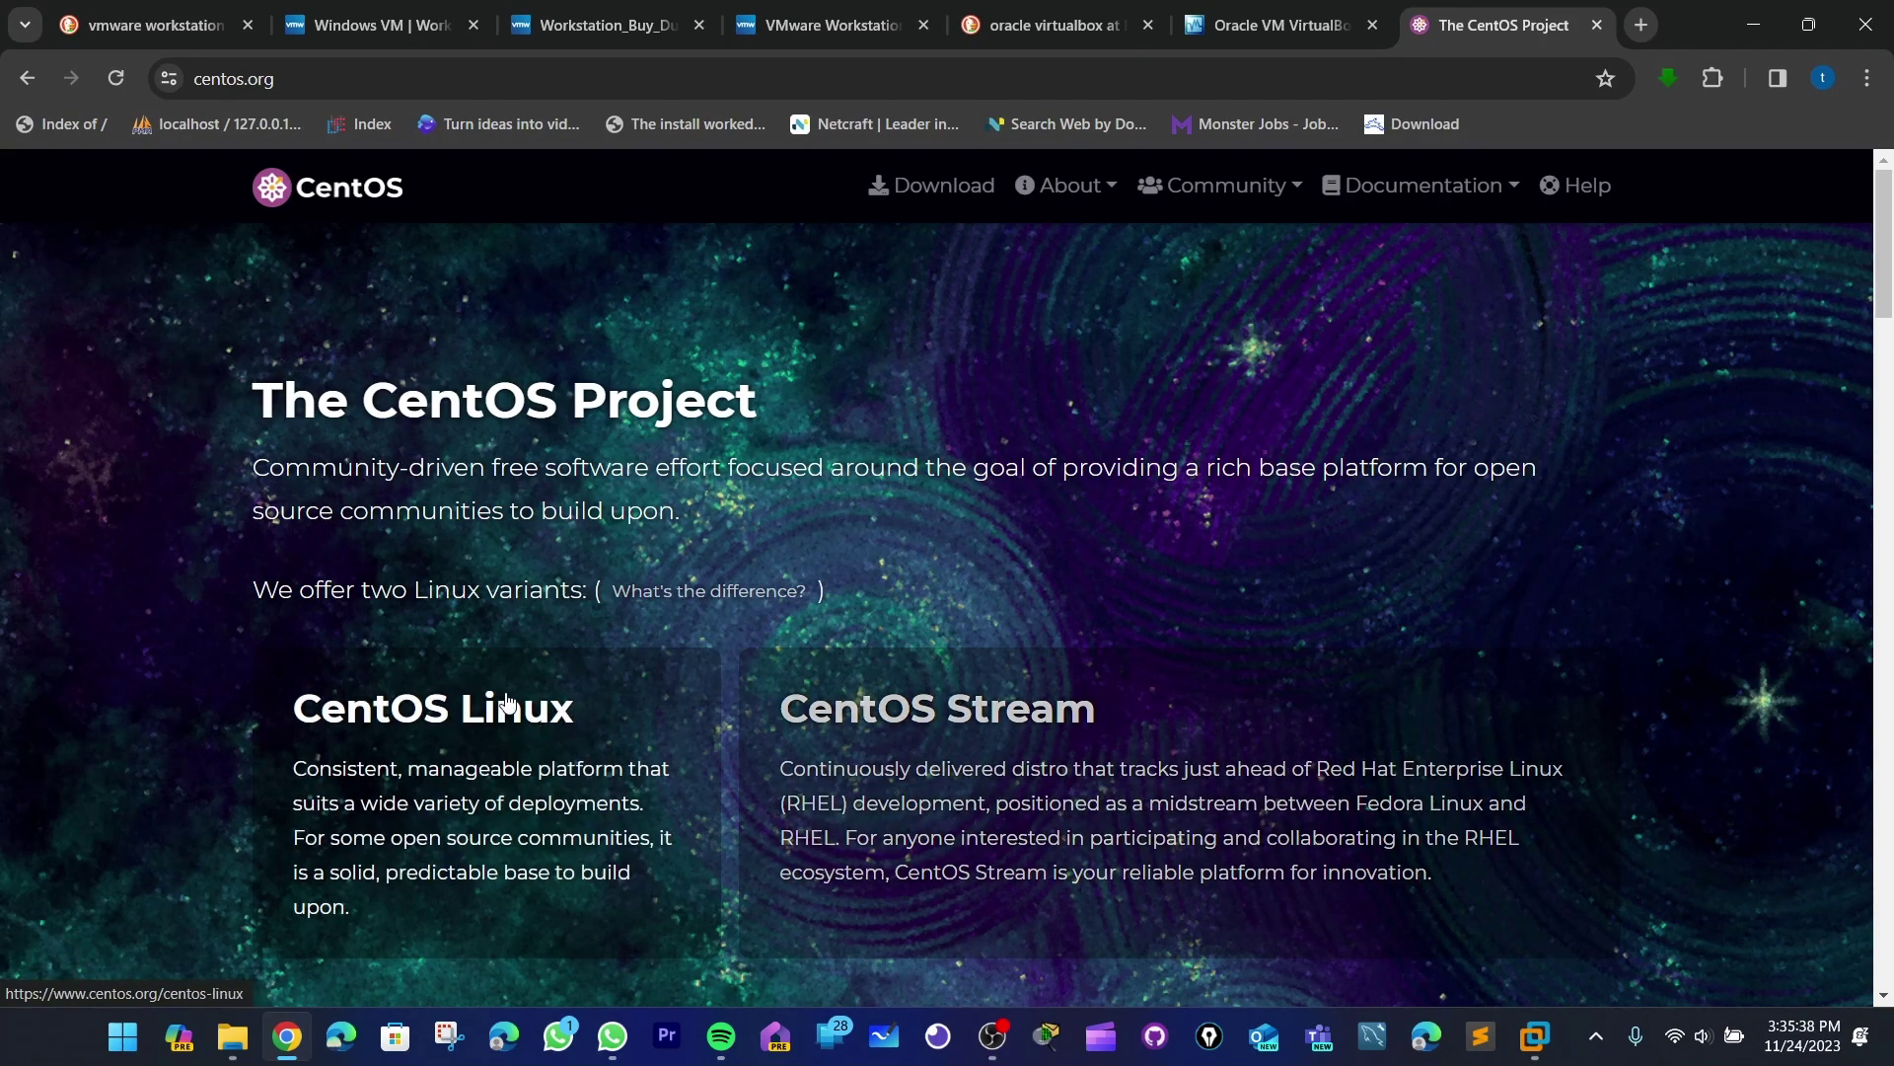
pyautogui.scroll(-1, 506, 701)
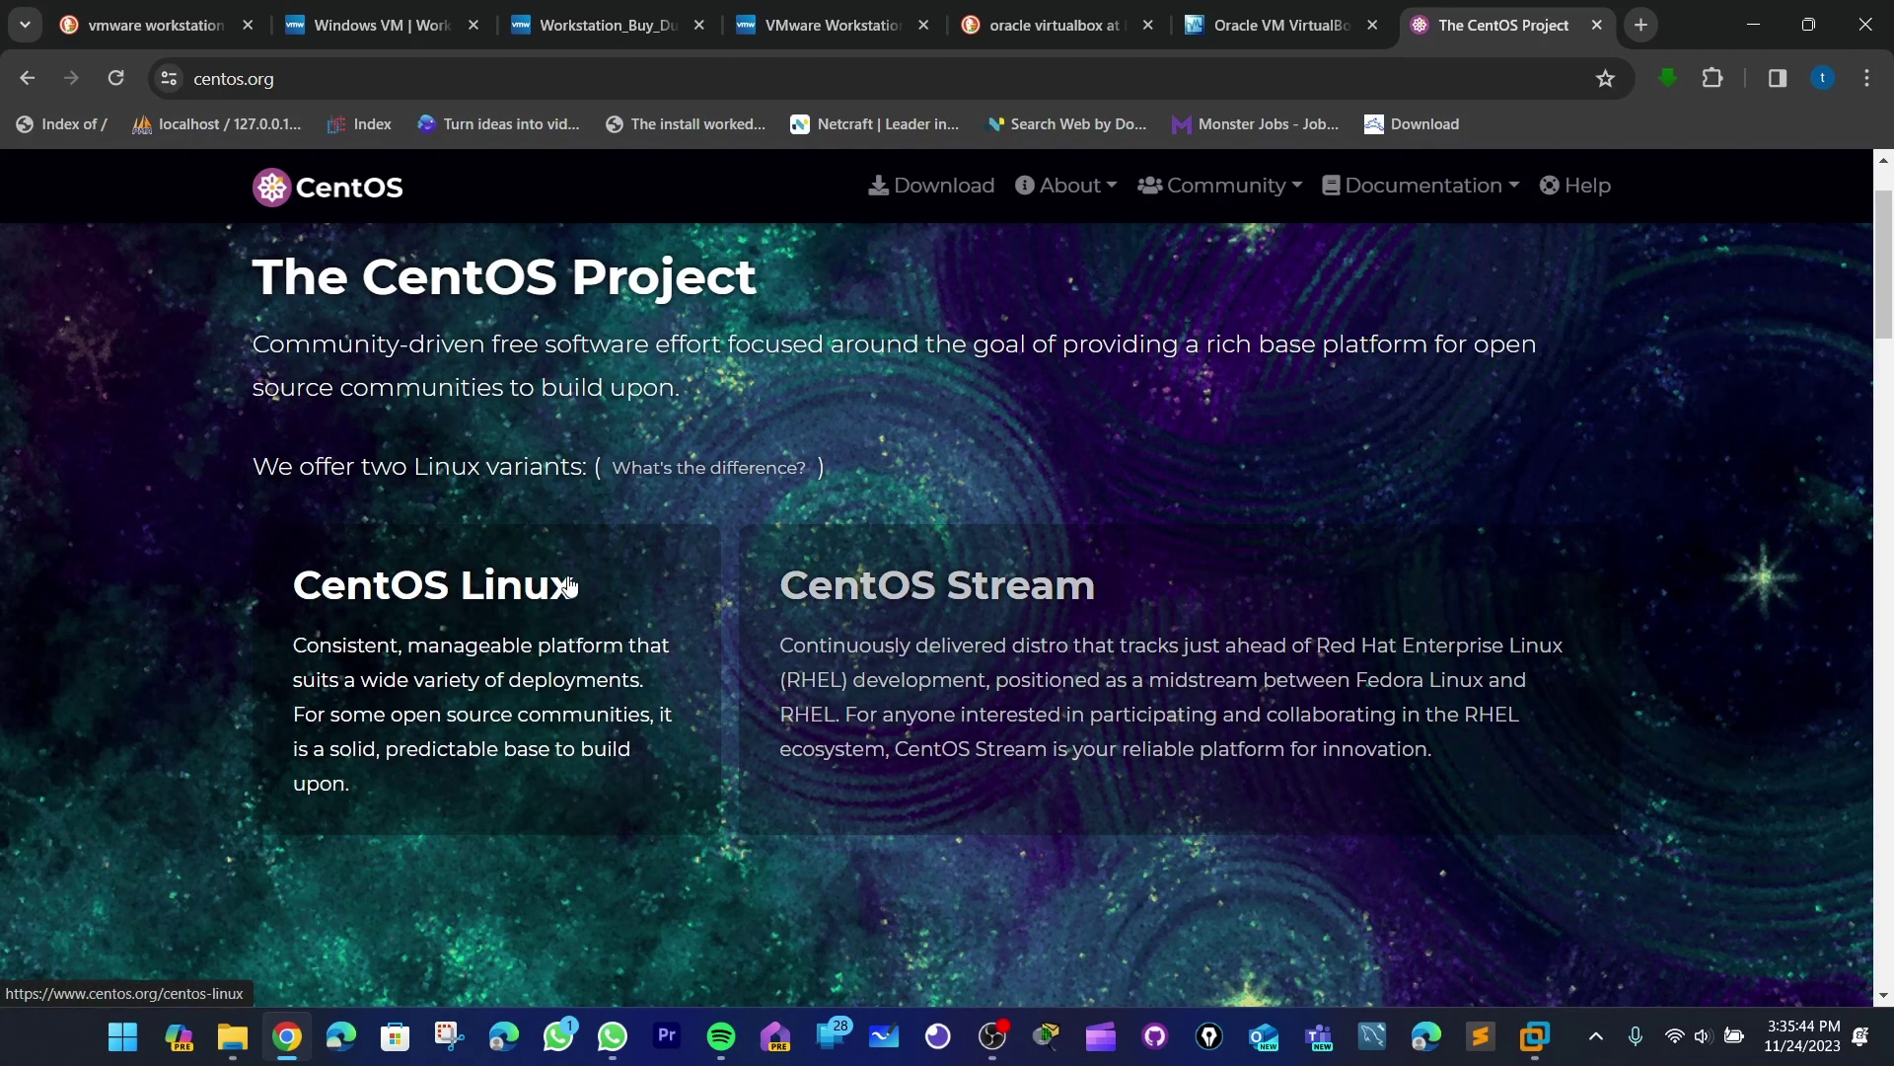
pyautogui.click(473, 608)
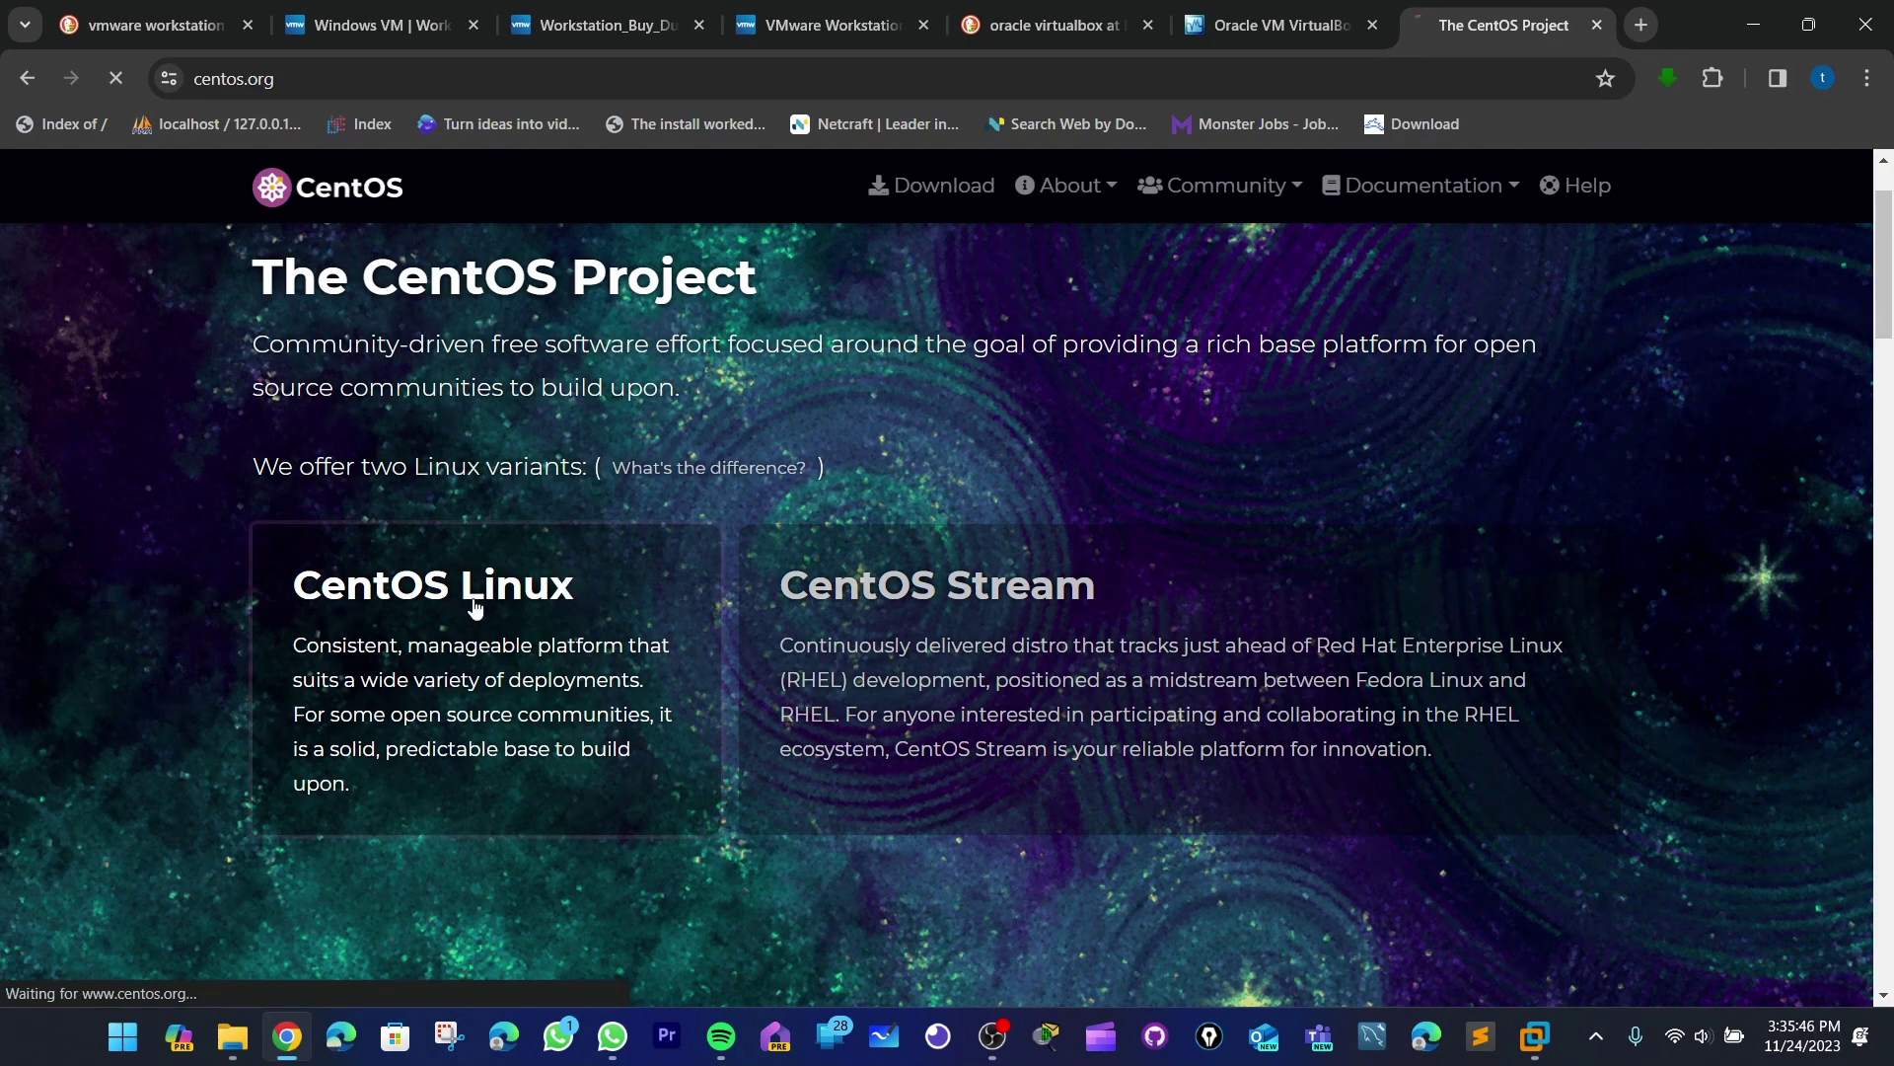
pyautogui.scroll(-3, 884, 460)
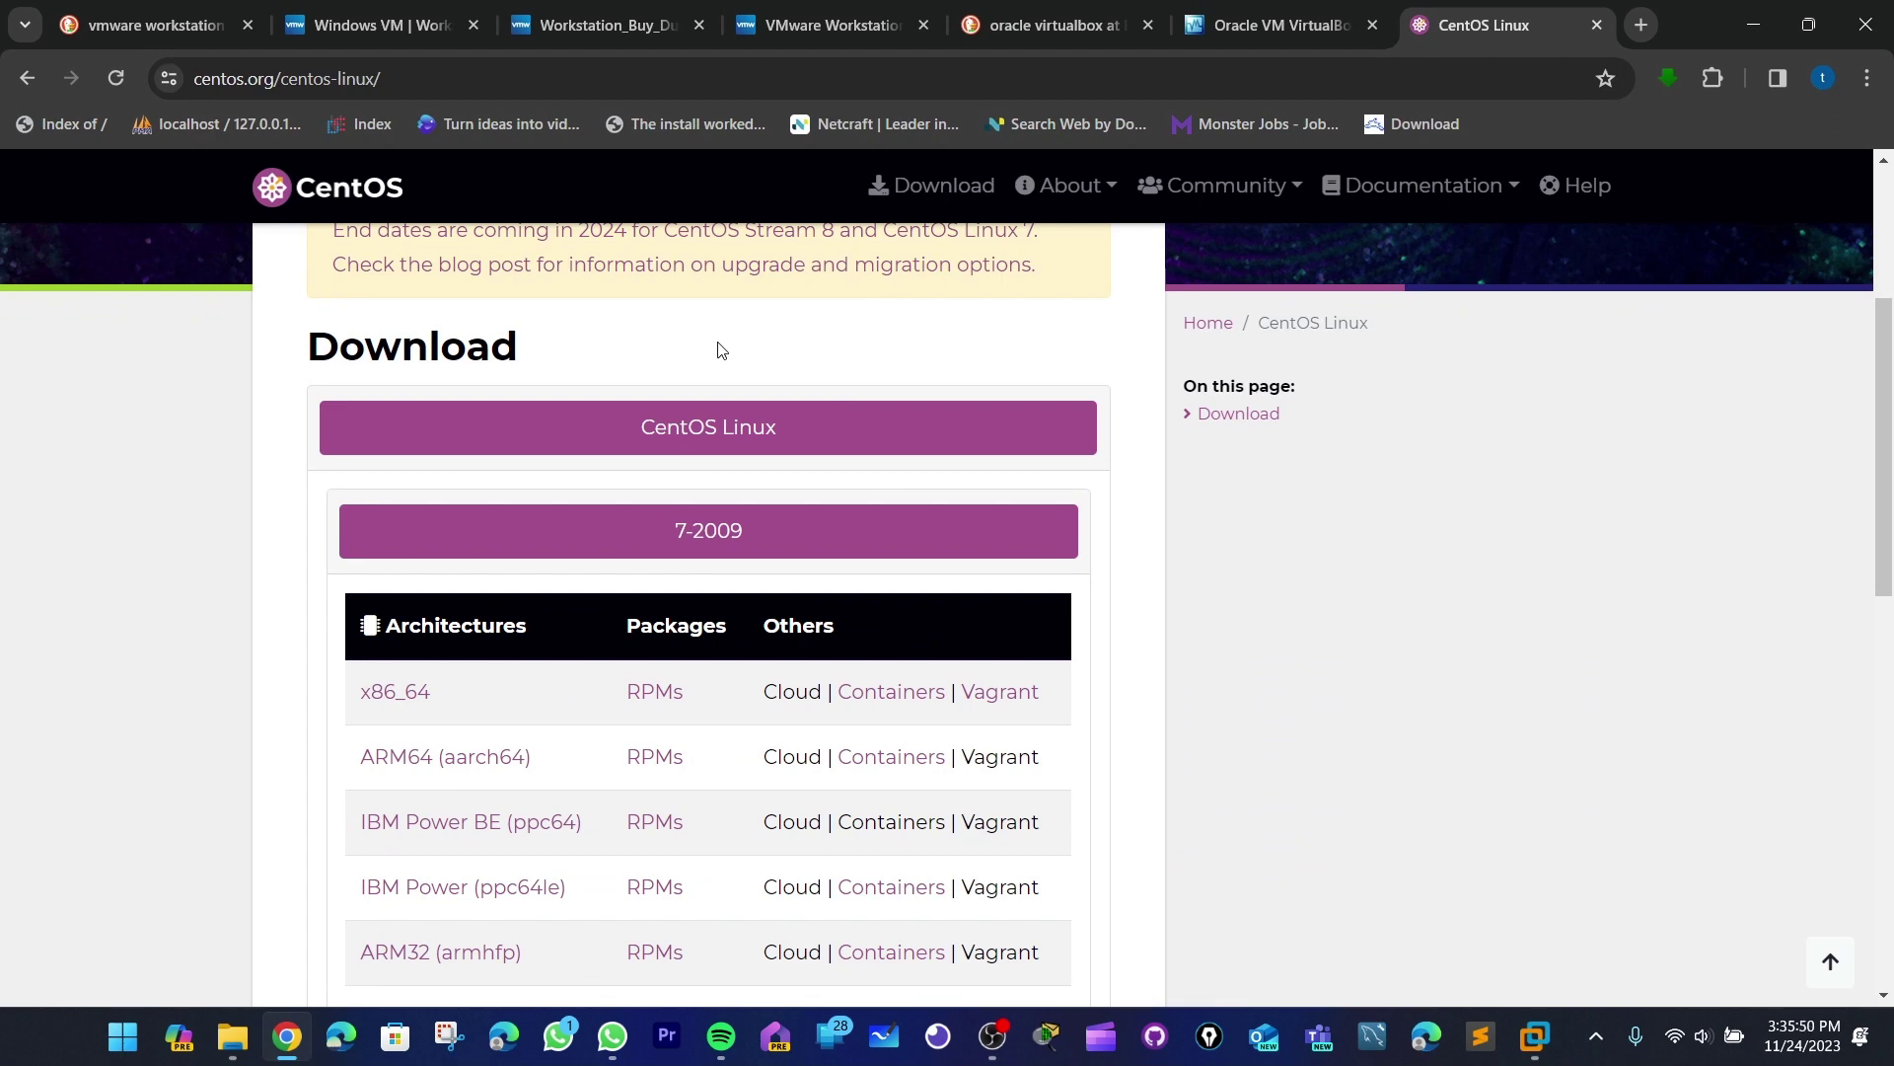
pyautogui.scroll(2, 711, 332)
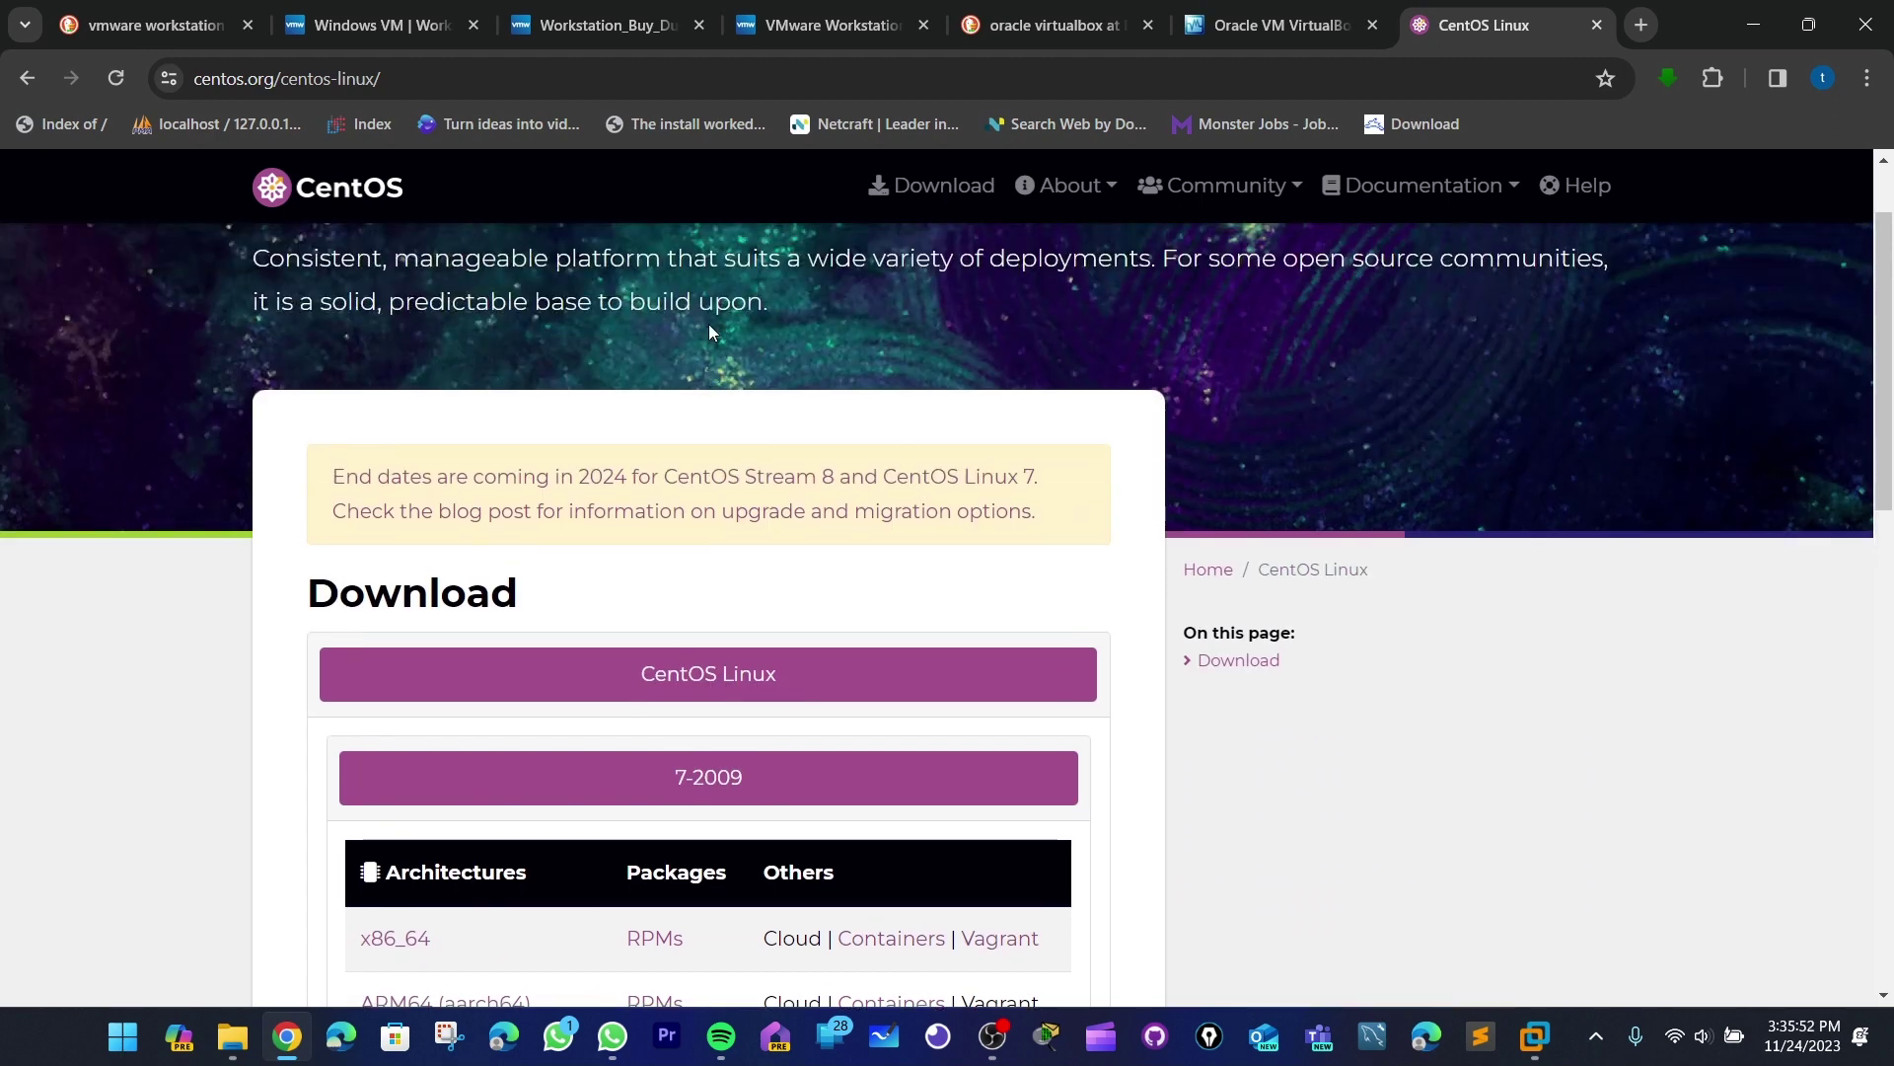
pyautogui.scroll(-2, 709, 331)
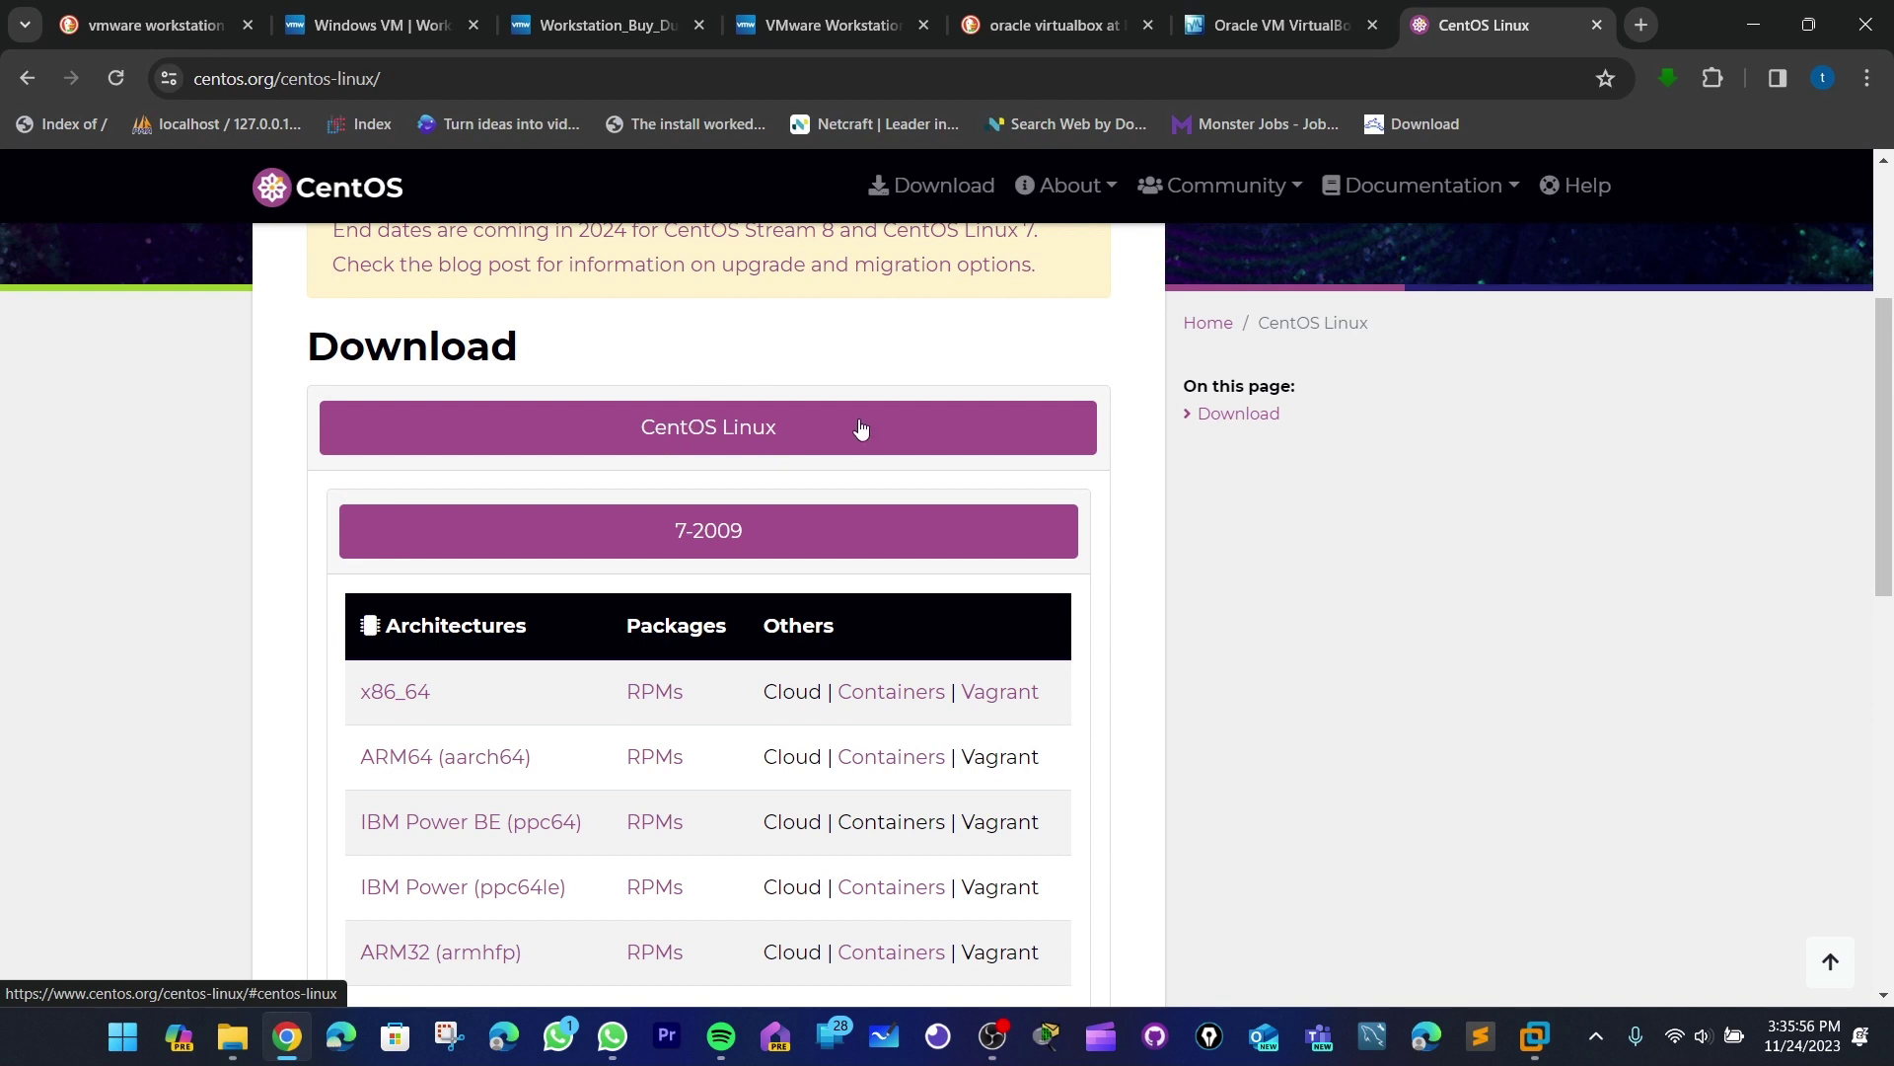
pyautogui.scroll(-1, 860, 427)
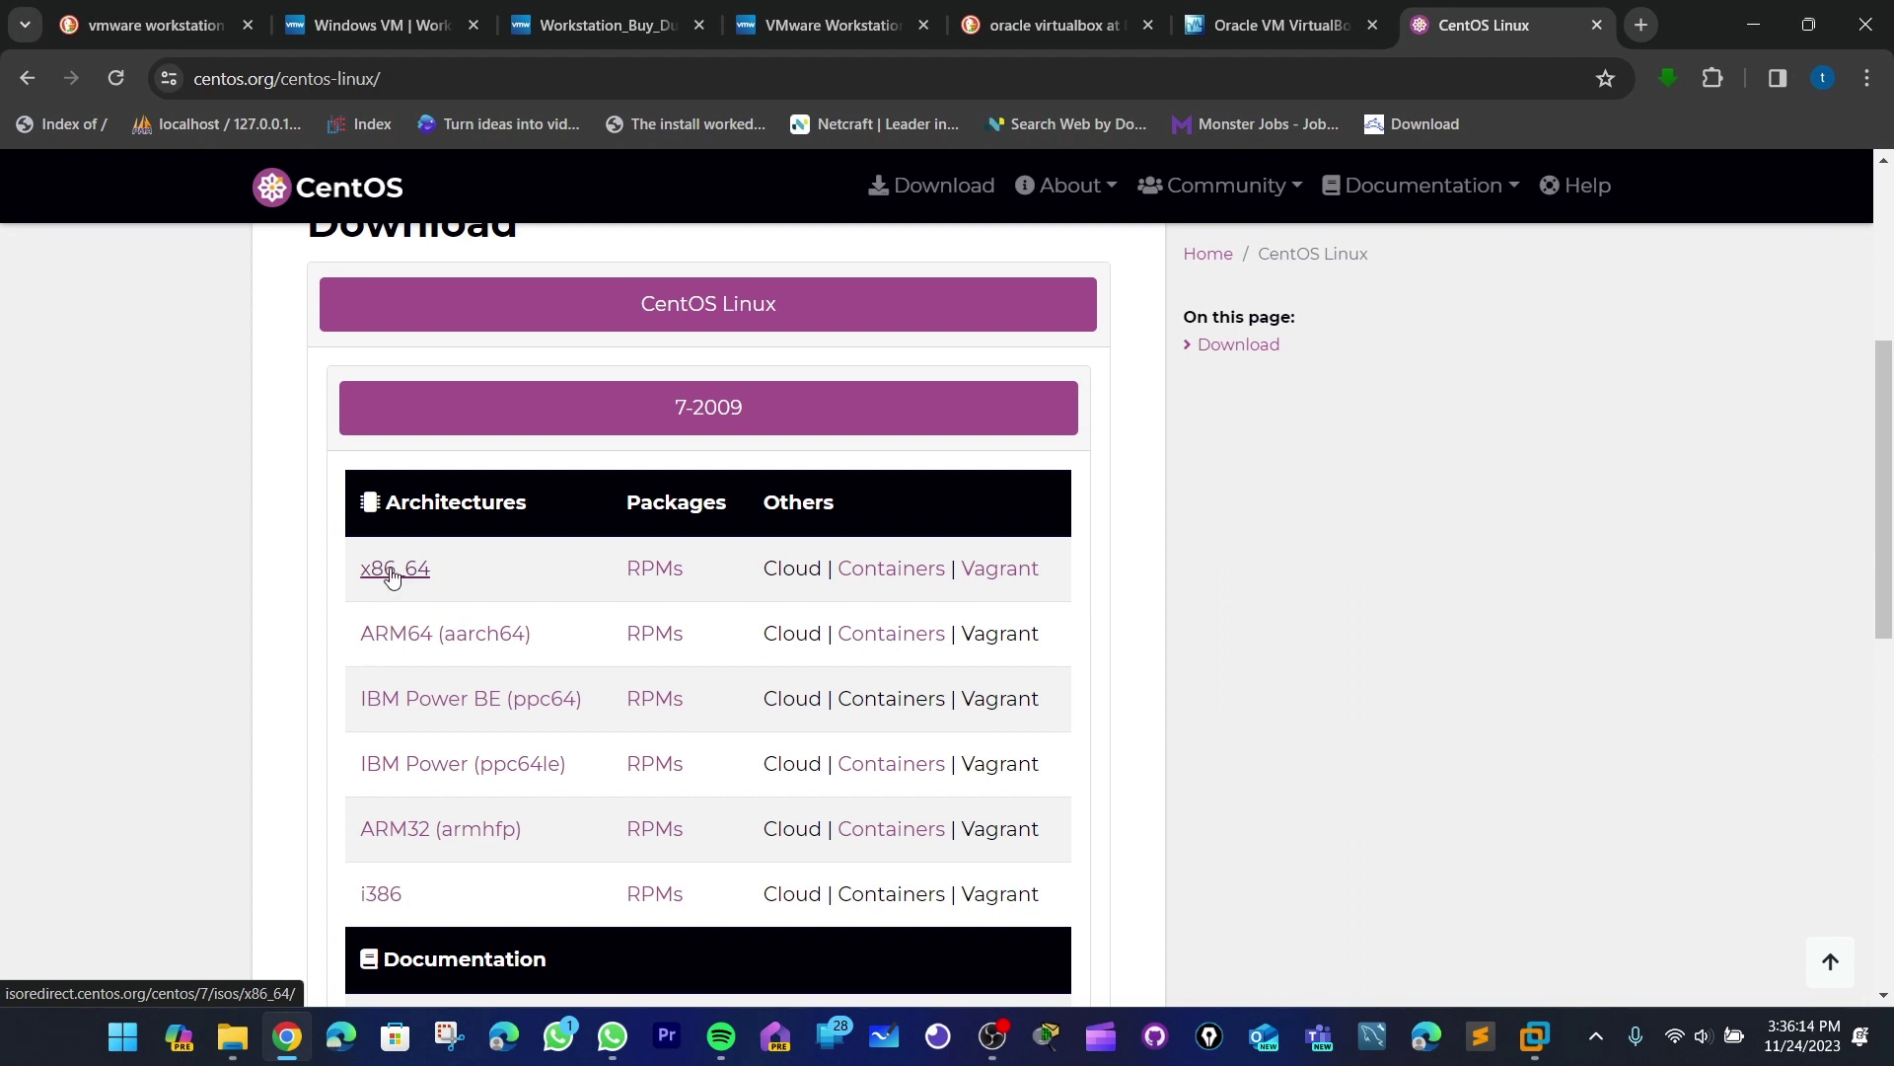
pyautogui.click(392, 572)
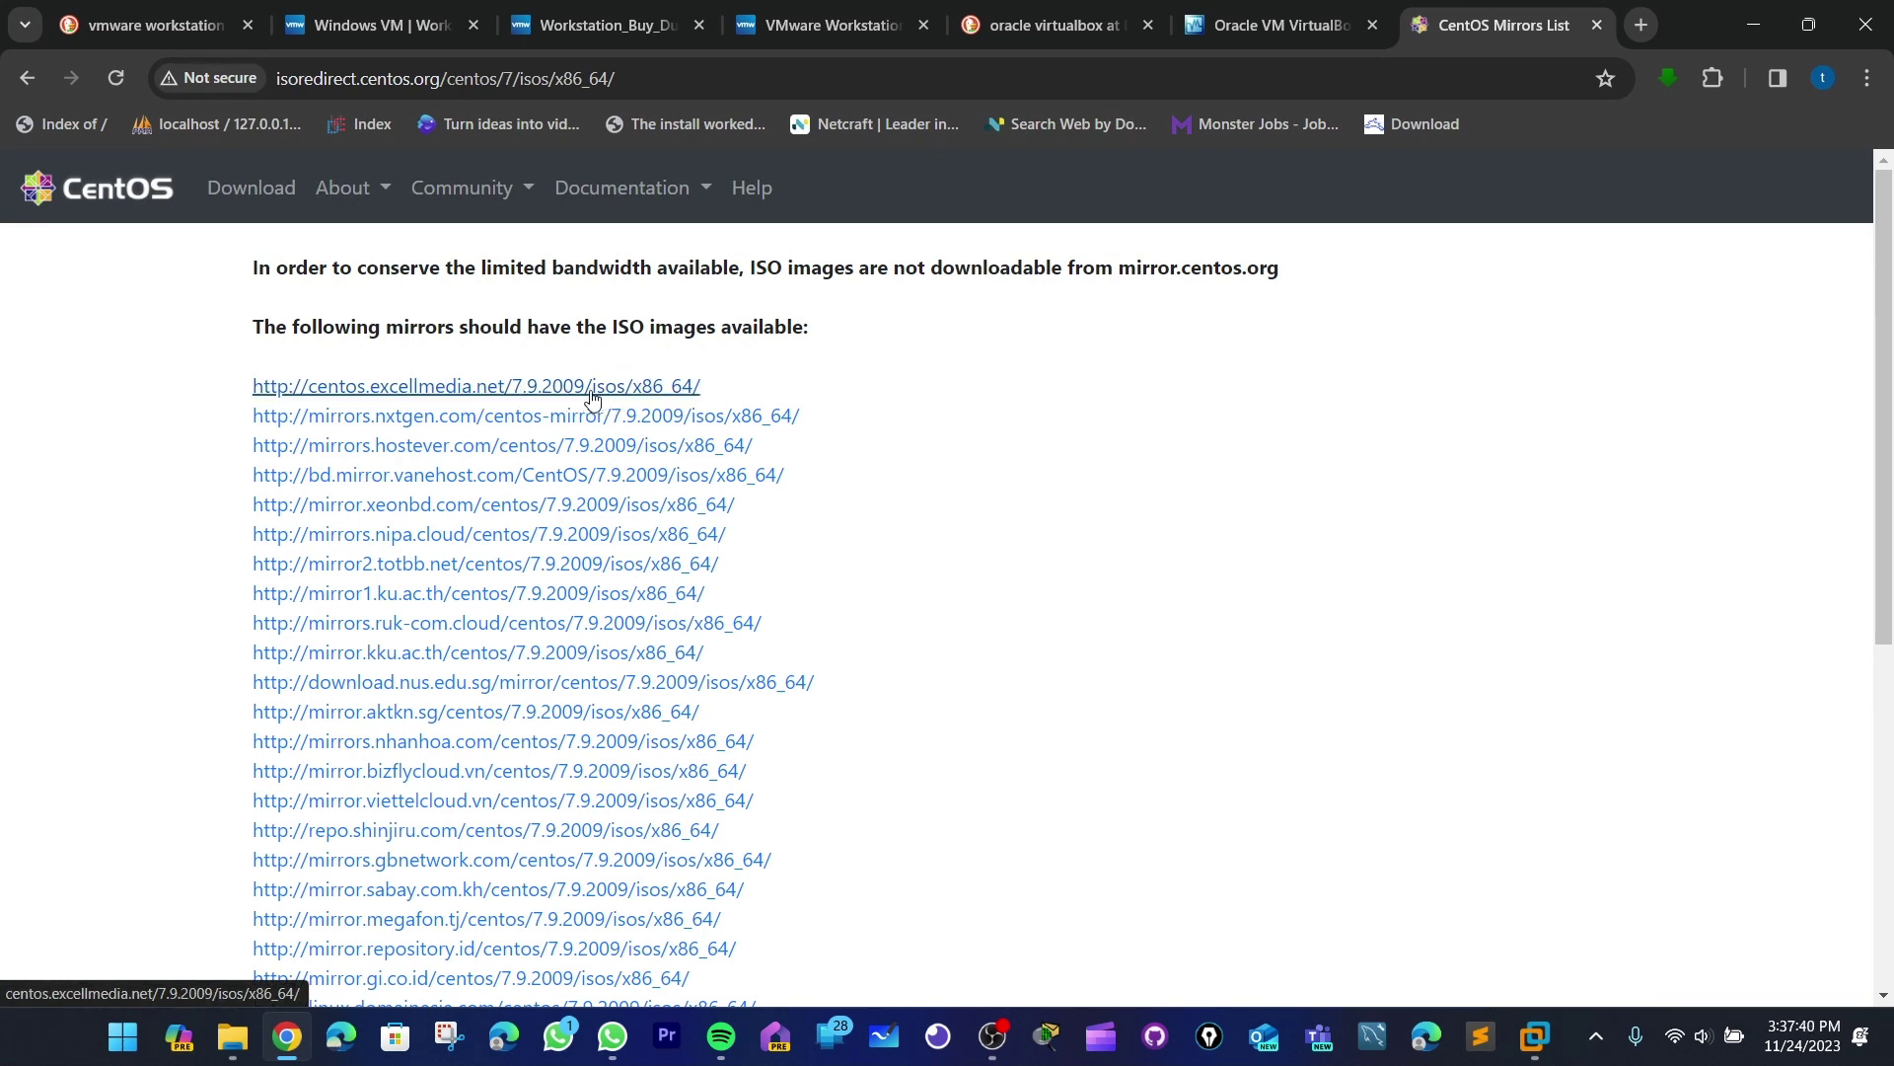
pyautogui.click(605, 387)
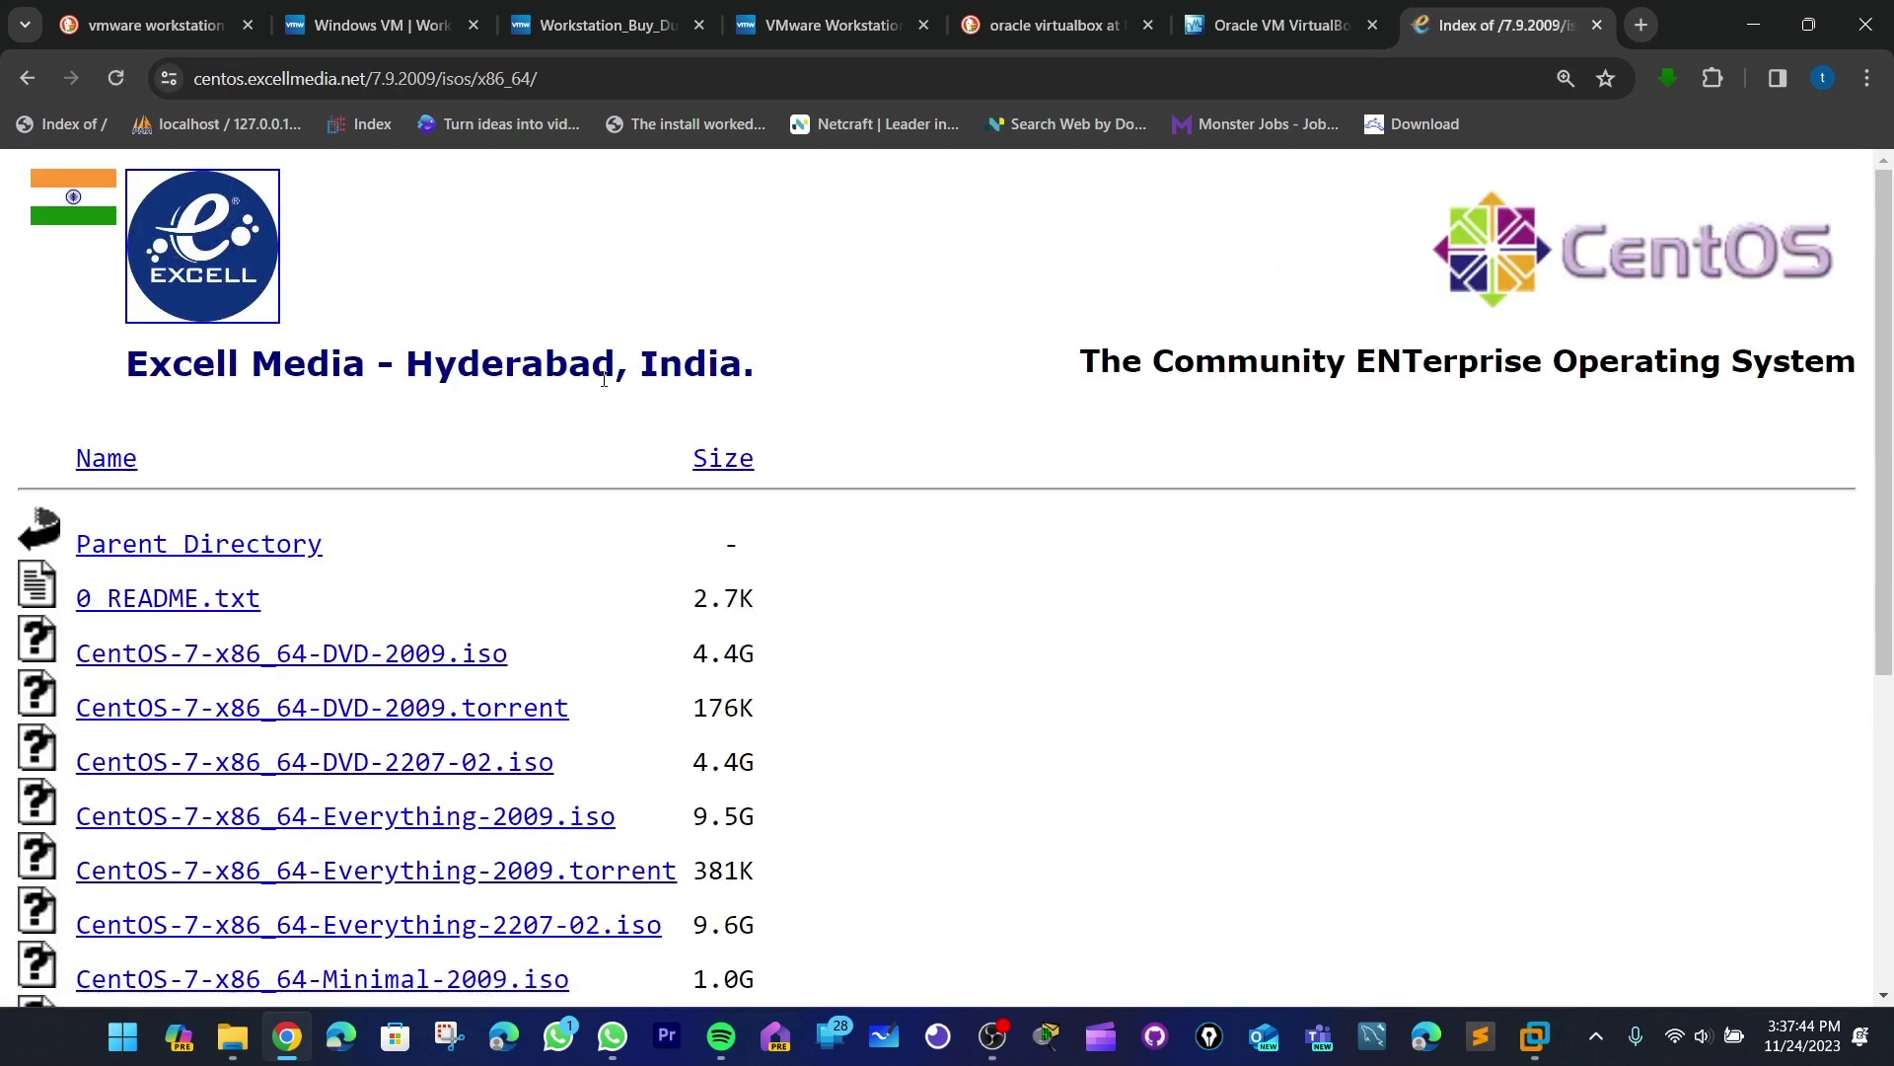
pyautogui.scroll(-3, 651, 262)
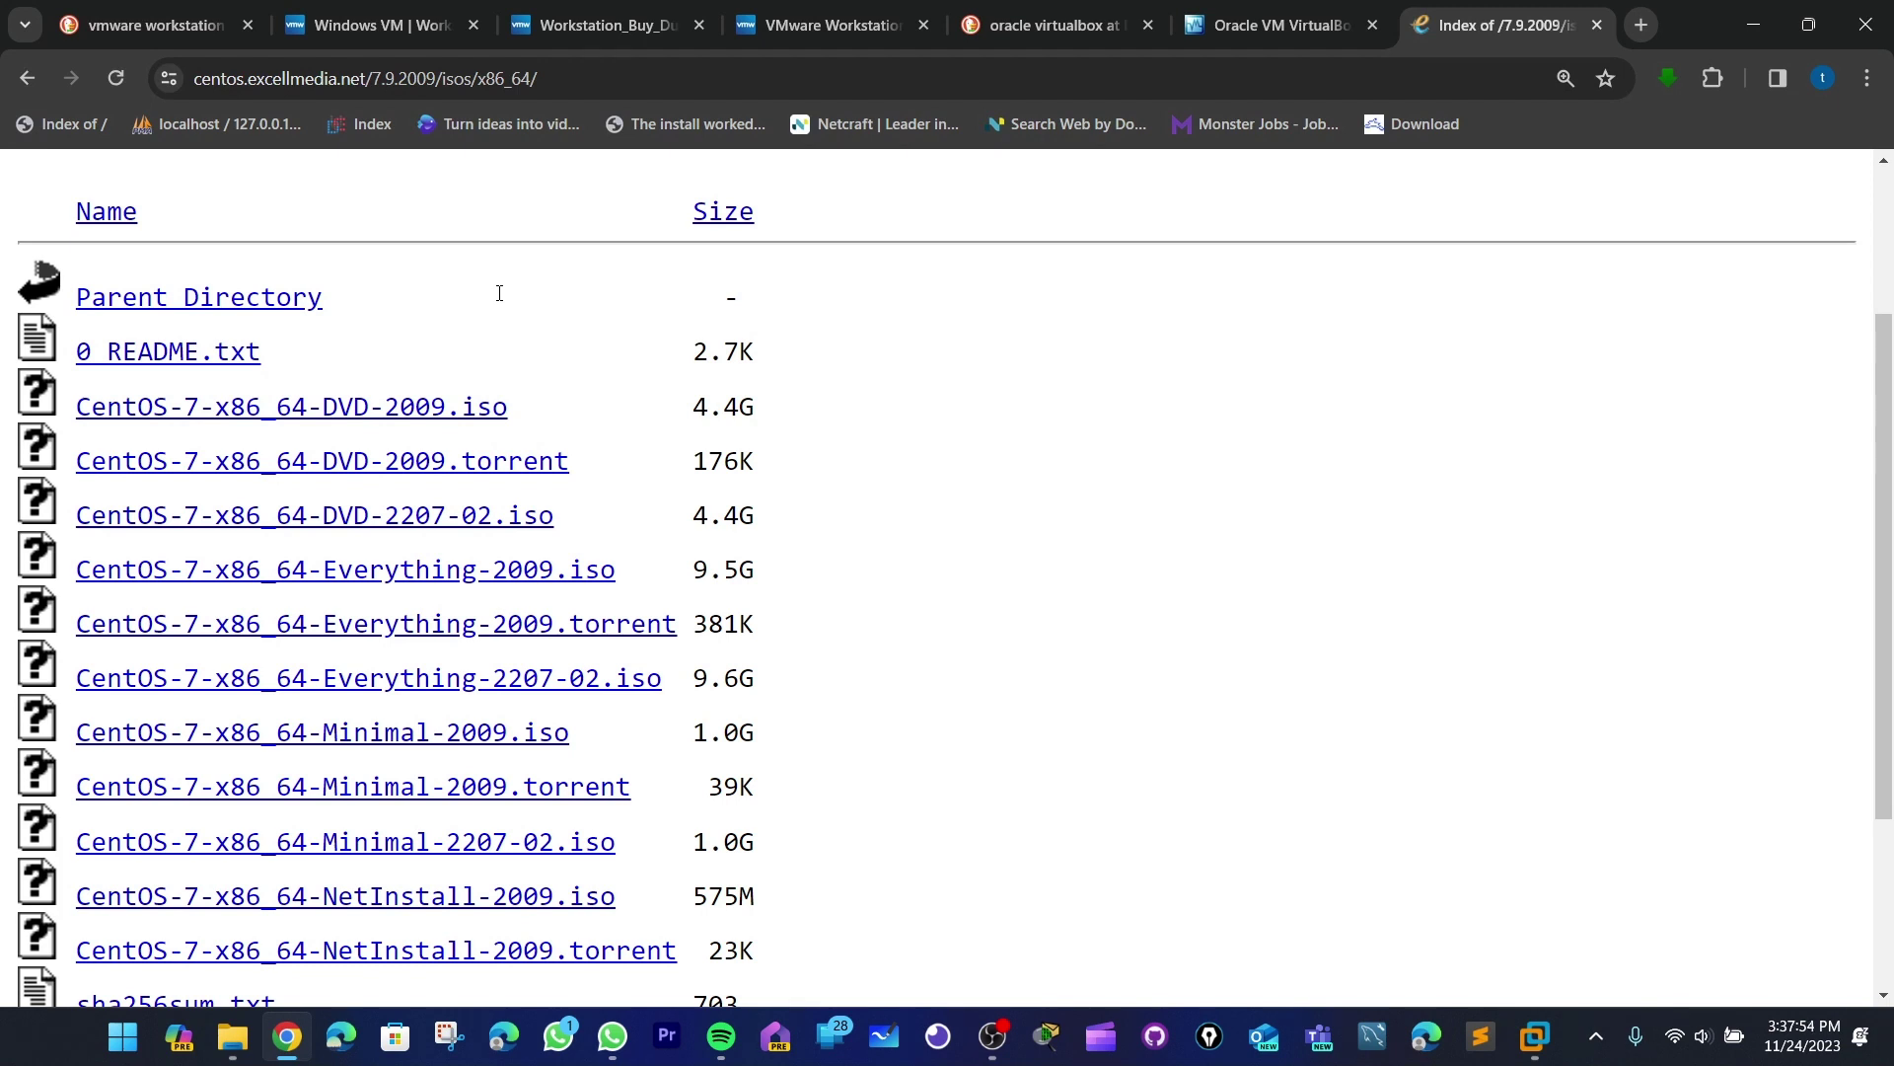
pyautogui.scroll(-1, 499, 293)
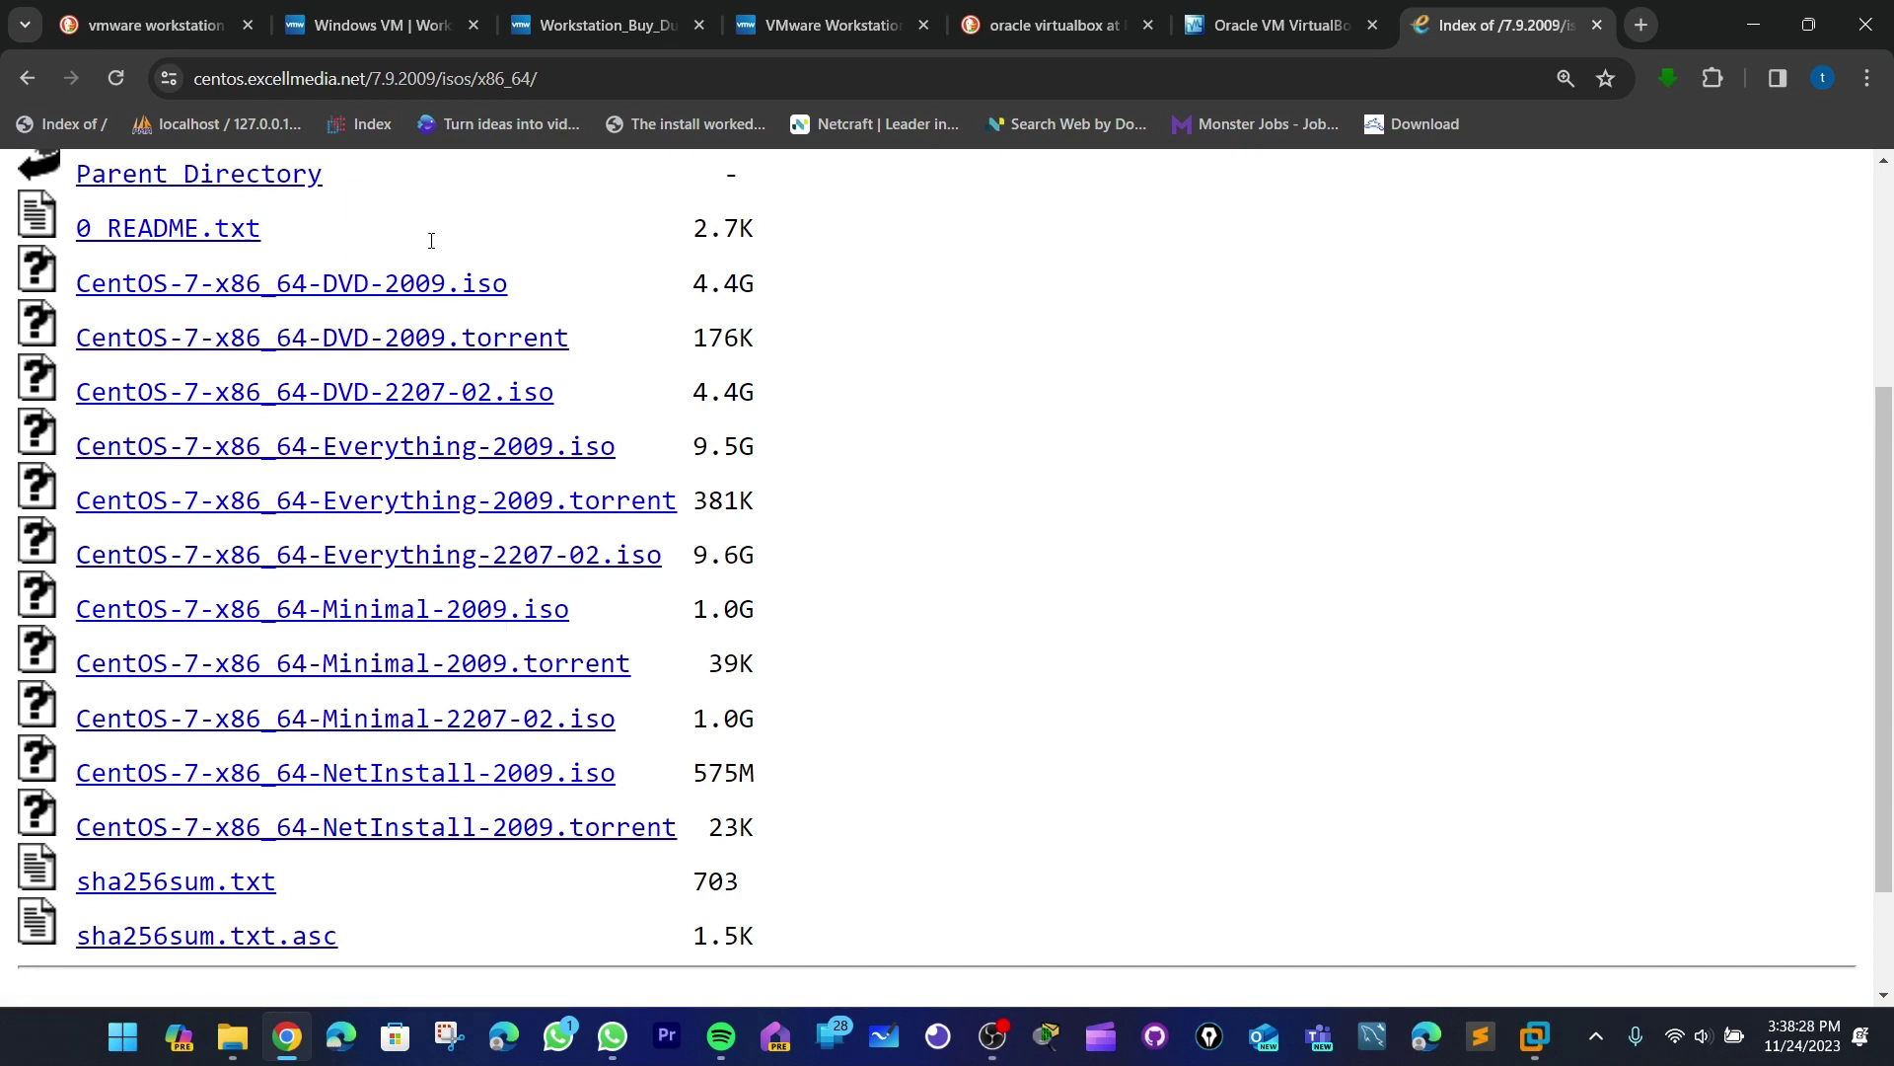
pyautogui.scroll(1, 457, 369)
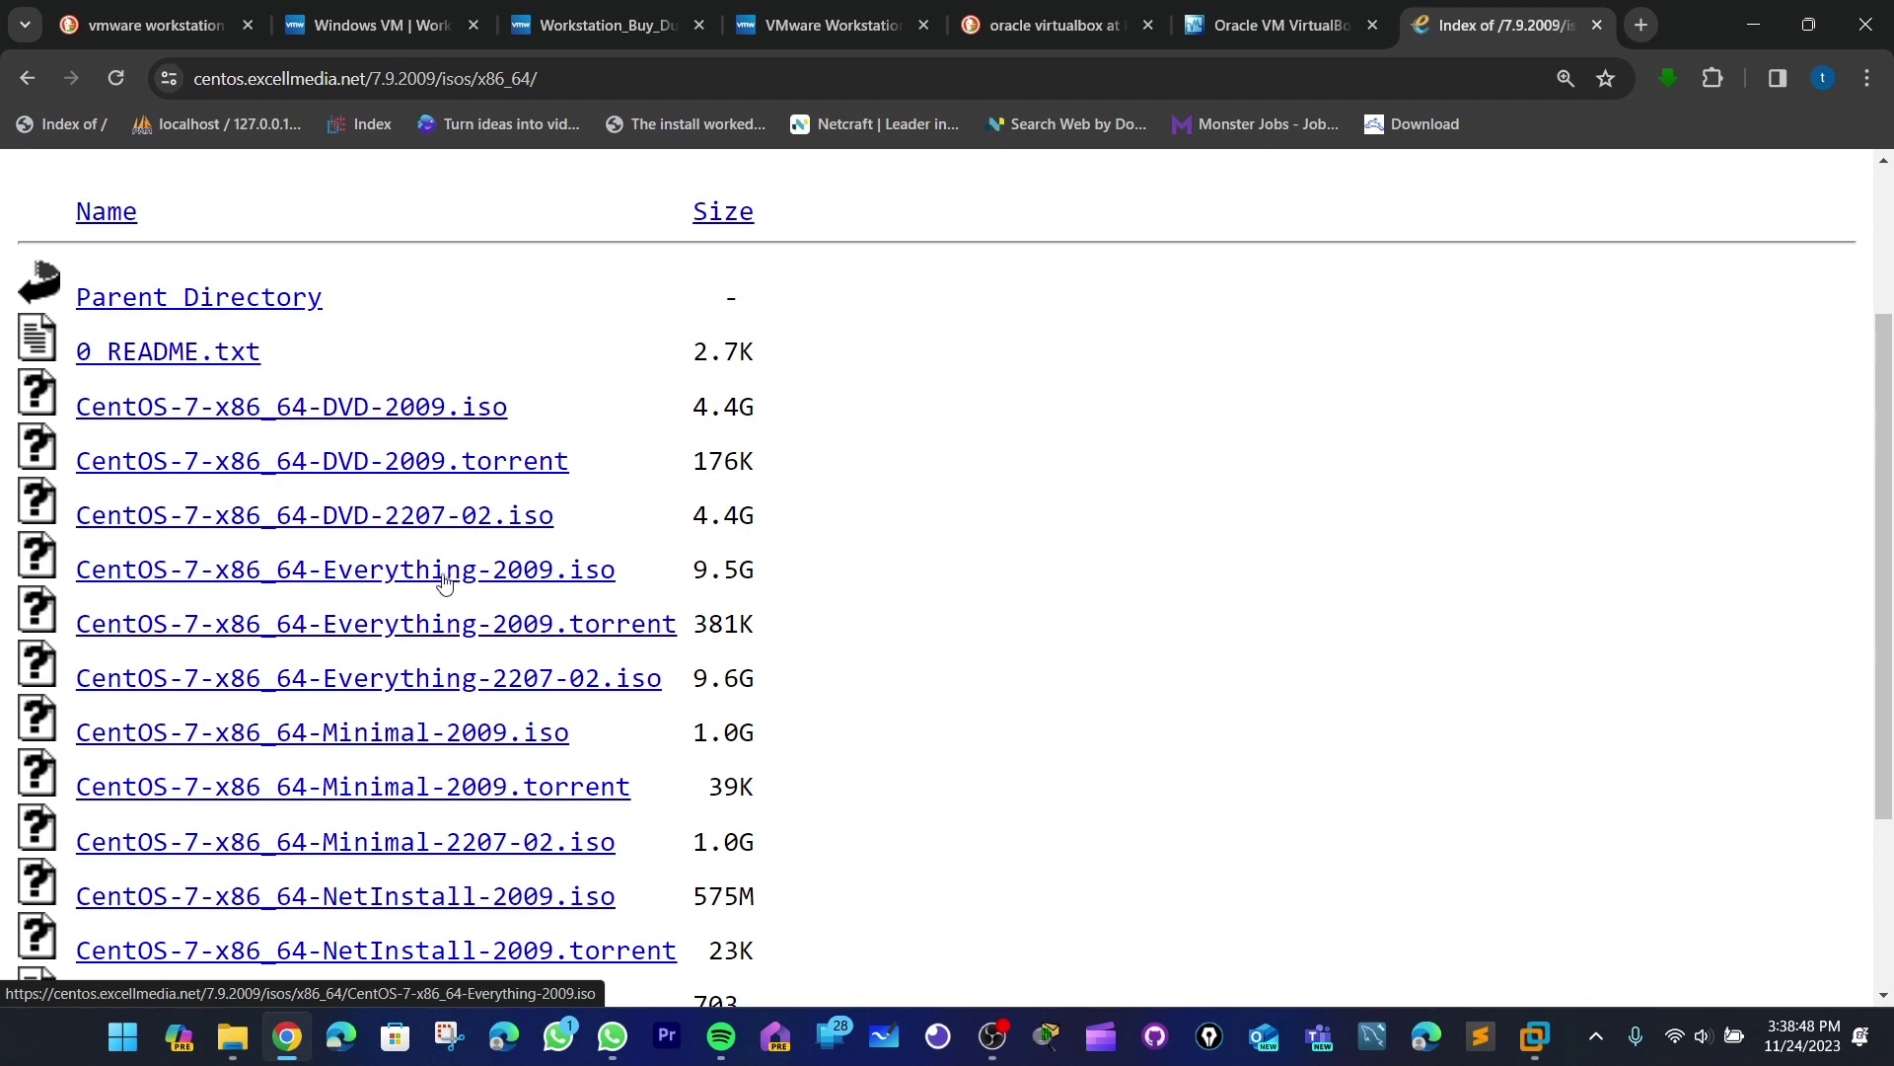
# - Compare the 9.5G Everything ISO size against the 4.4G DVD-2009 ISO size
pyautogui.moveTo(691, 571); pyautogui.dragTo(782, 569)
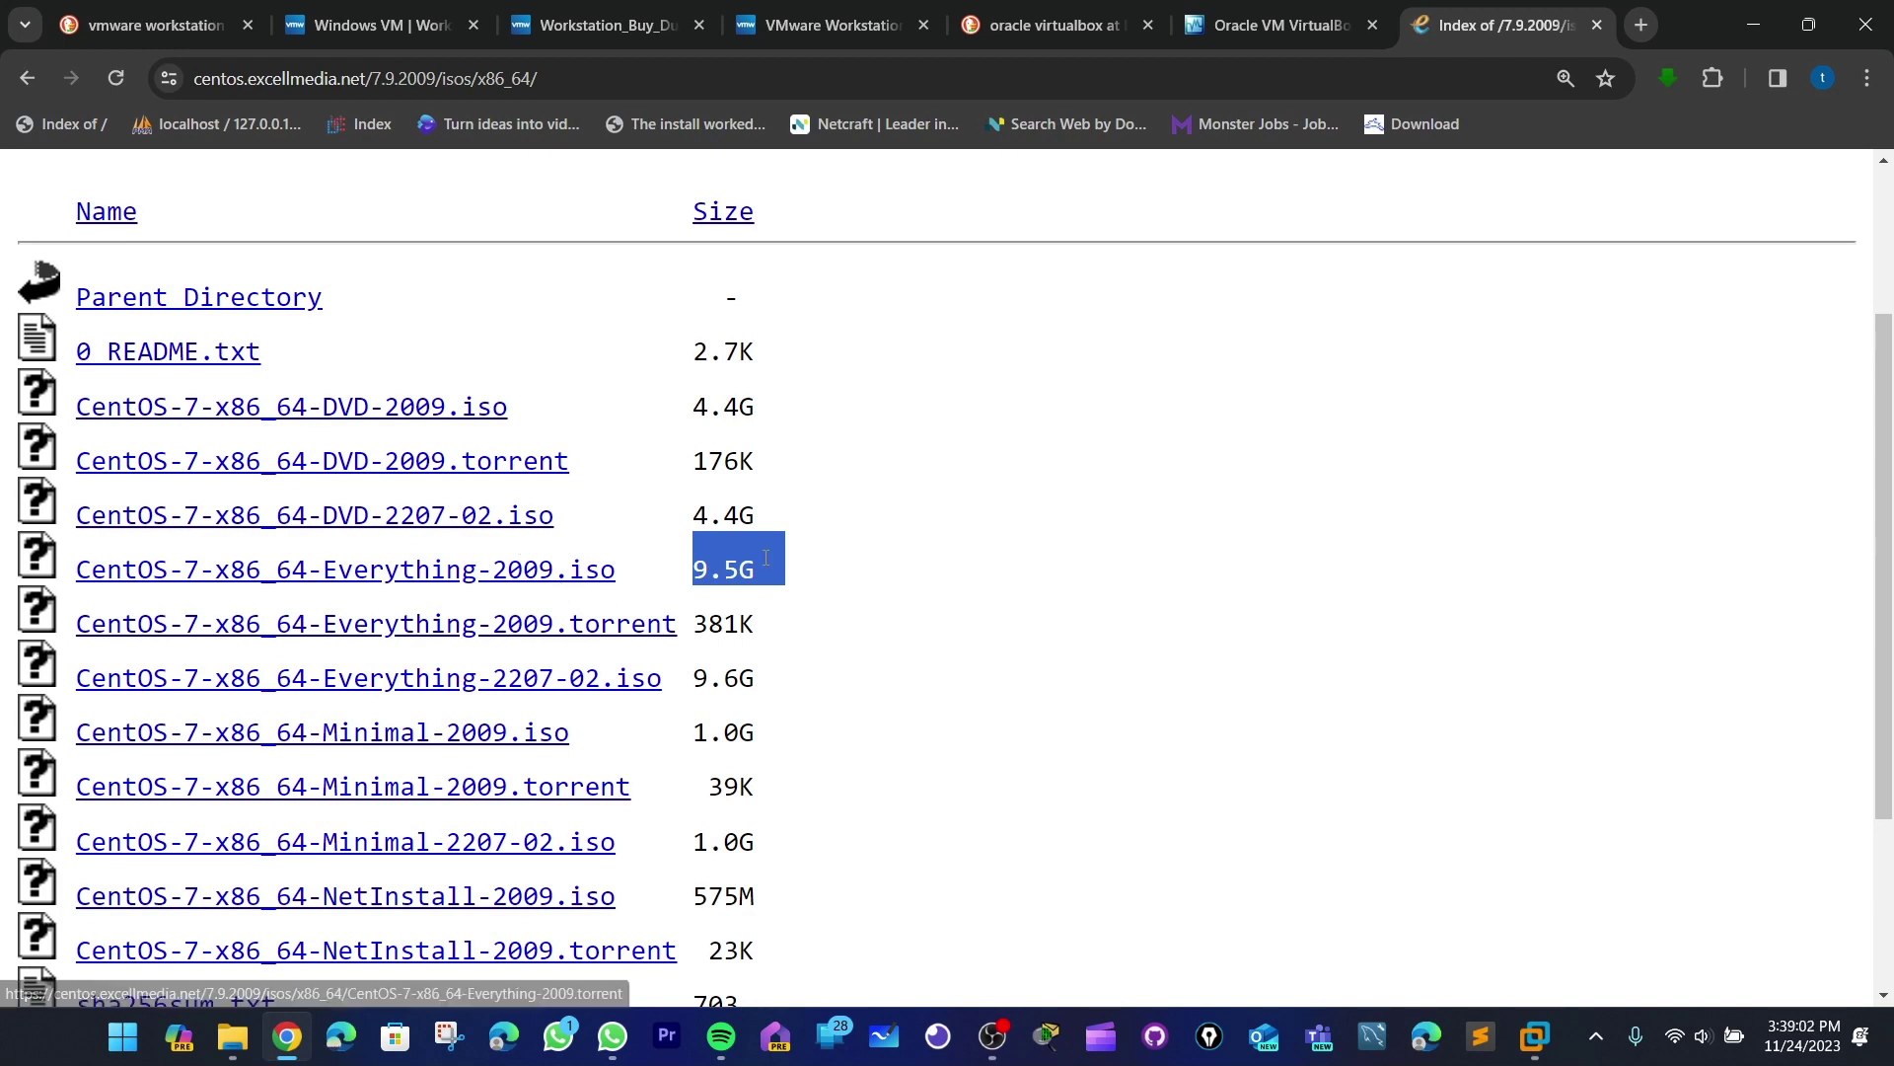
pyautogui.moveTo(756, 569); pyautogui.dragTo(694, 569)
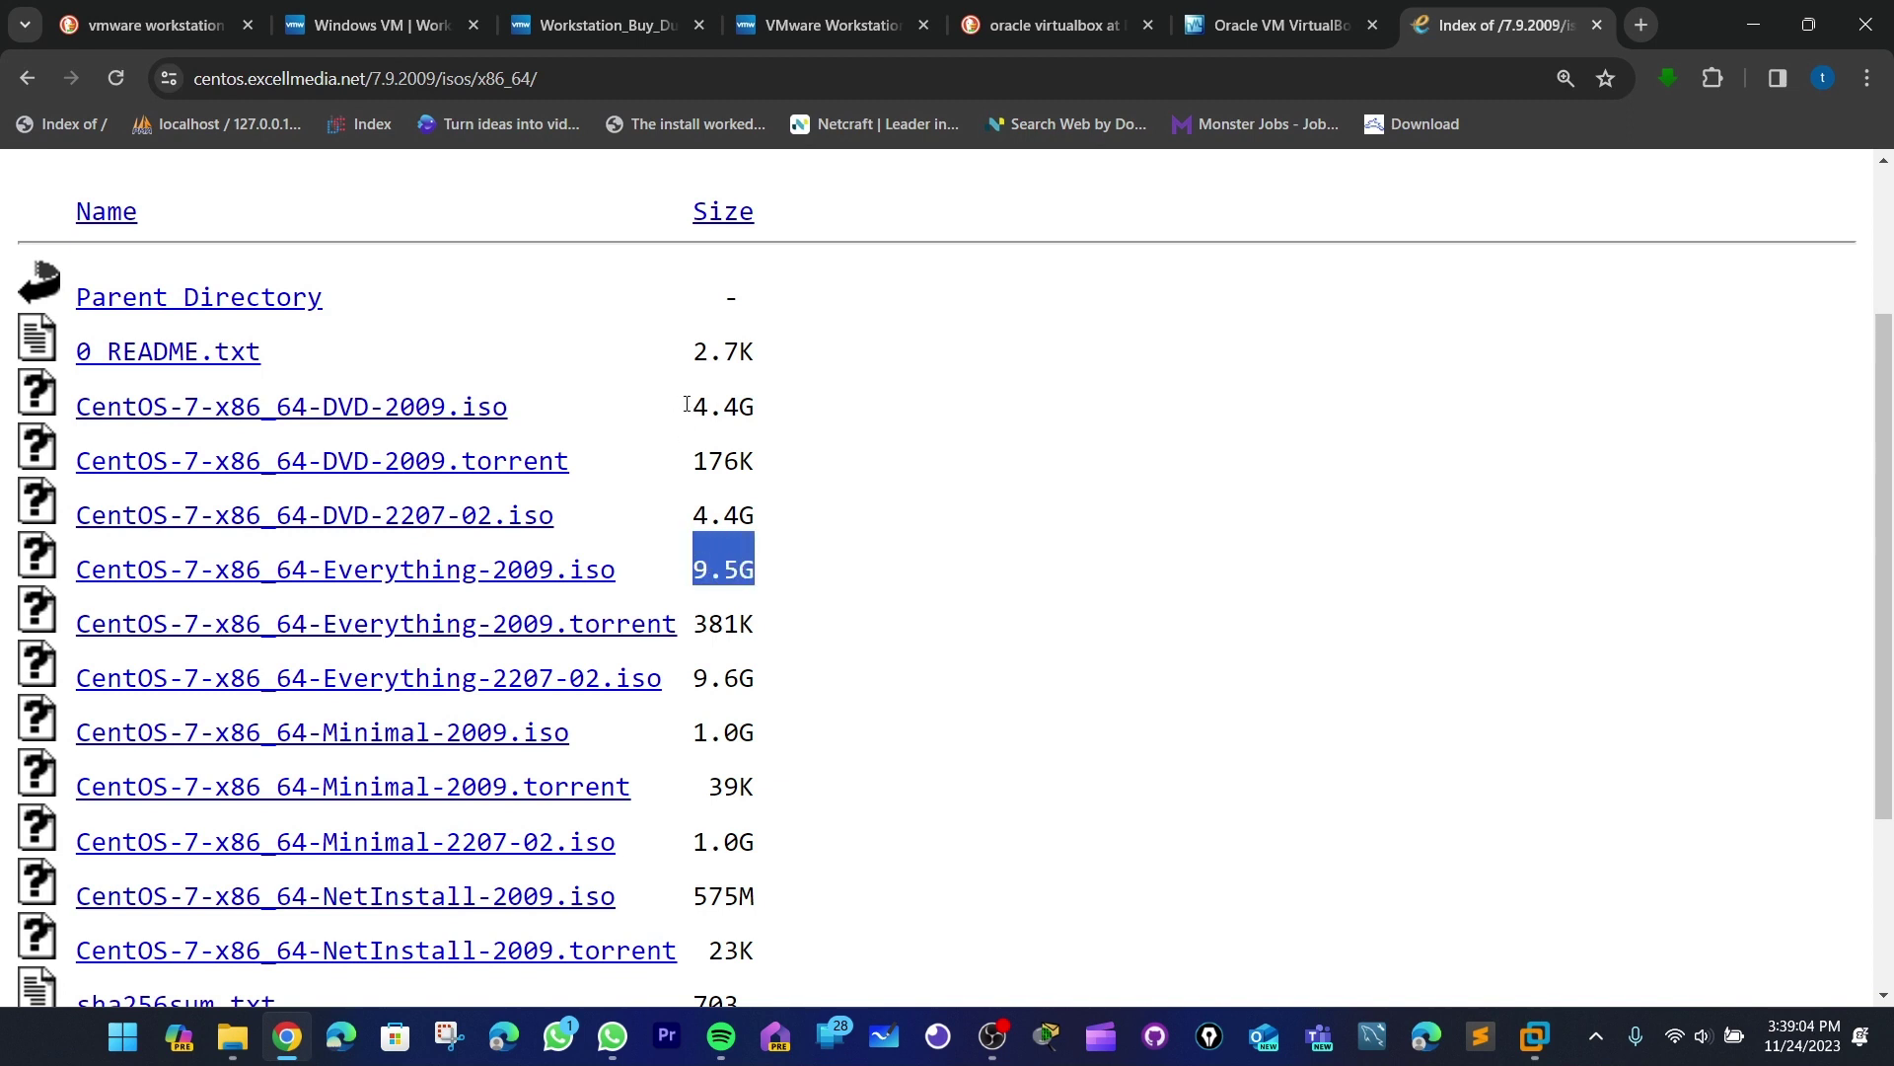
pyautogui.moveTo(687, 404); pyautogui.dragTo(777, 404)
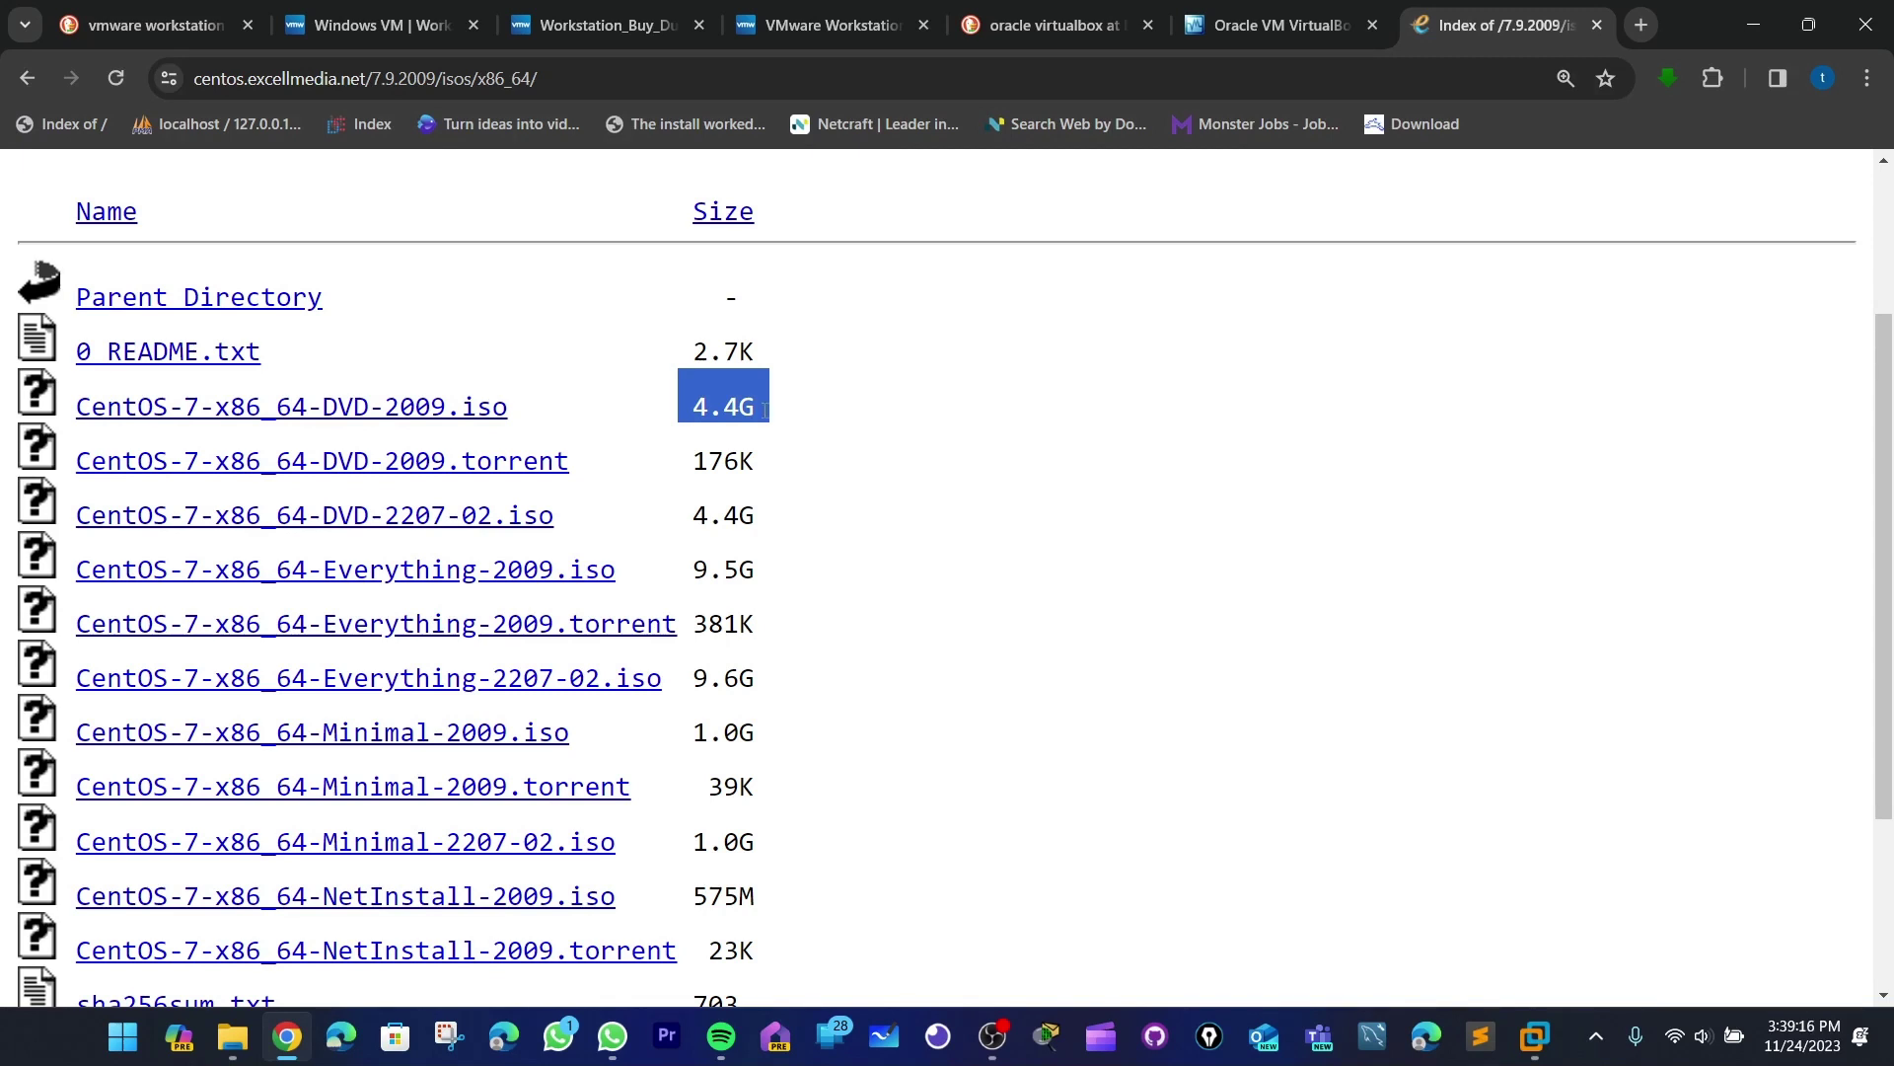
pyautogui.moveTo(694, 569); pyautogui.dragTo(776, 572)
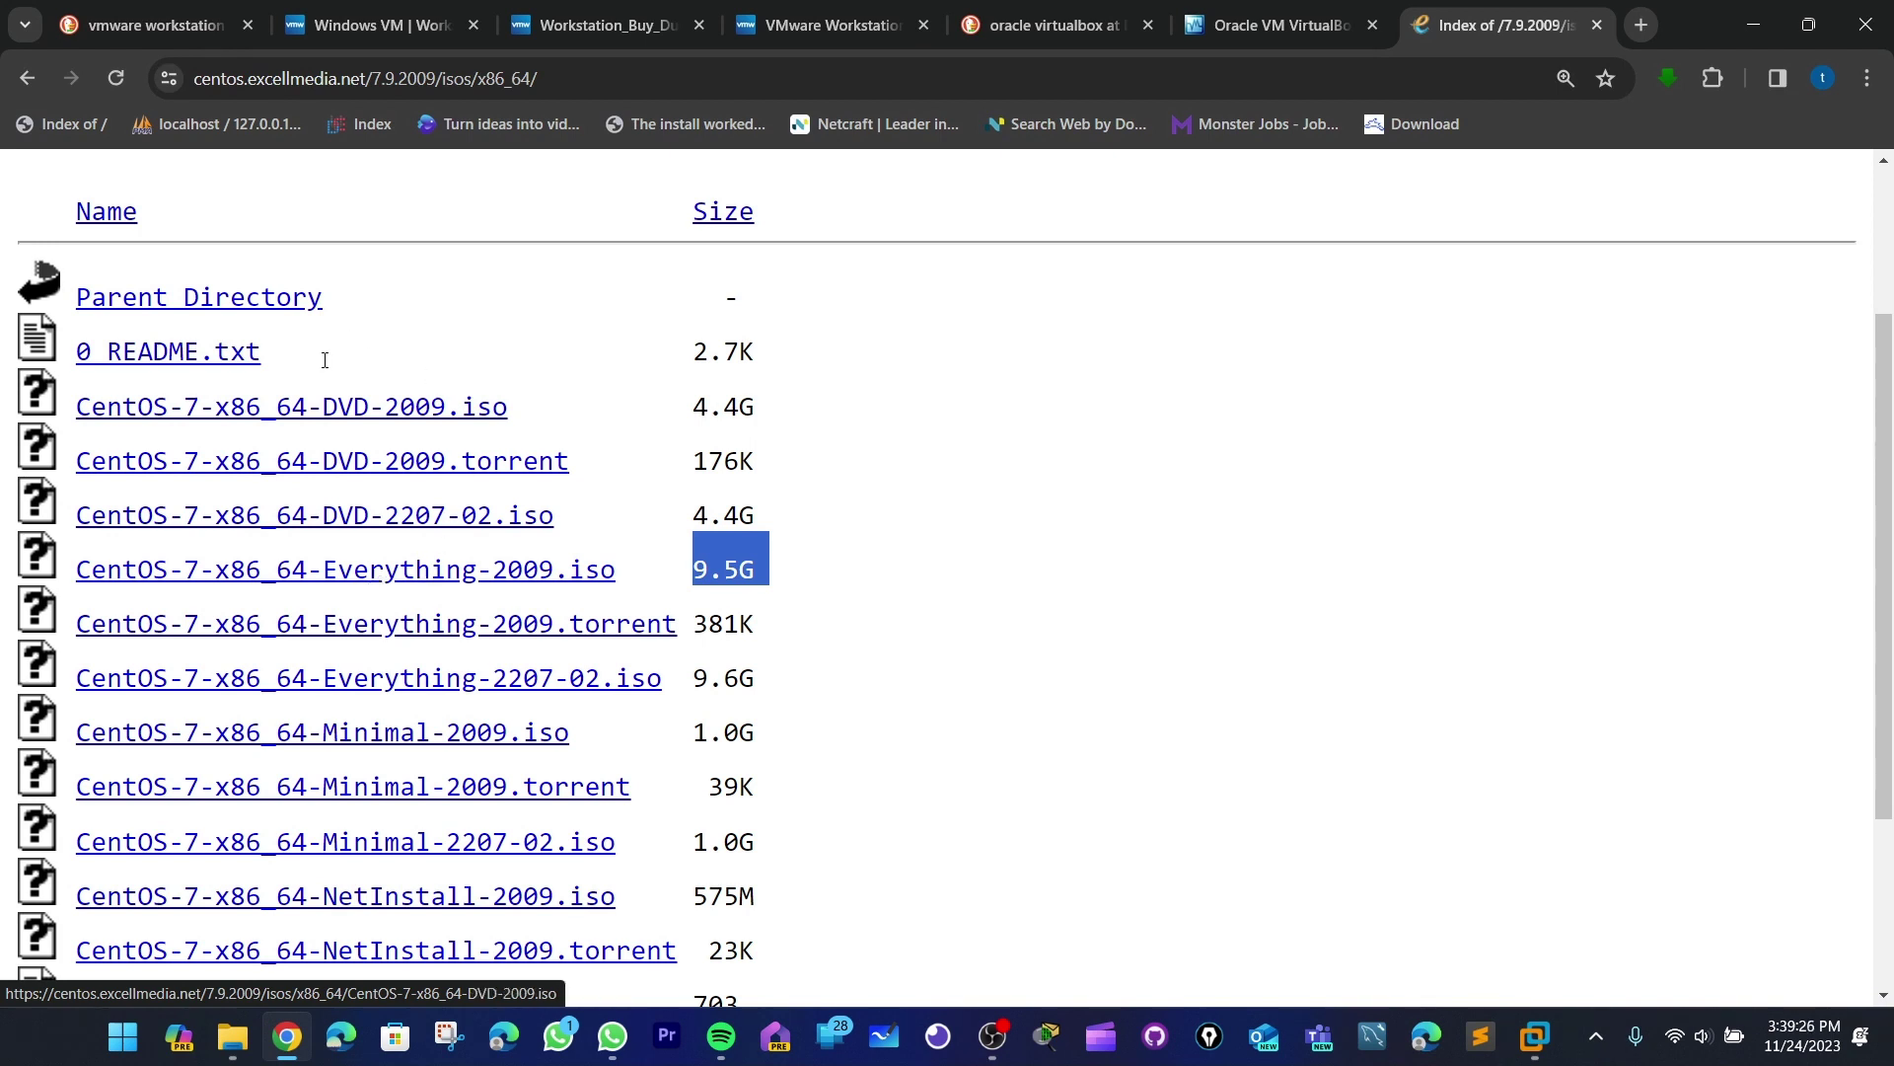
pyautogui.moveTo(681, 403); pyautogui.dragTo(759, 404)
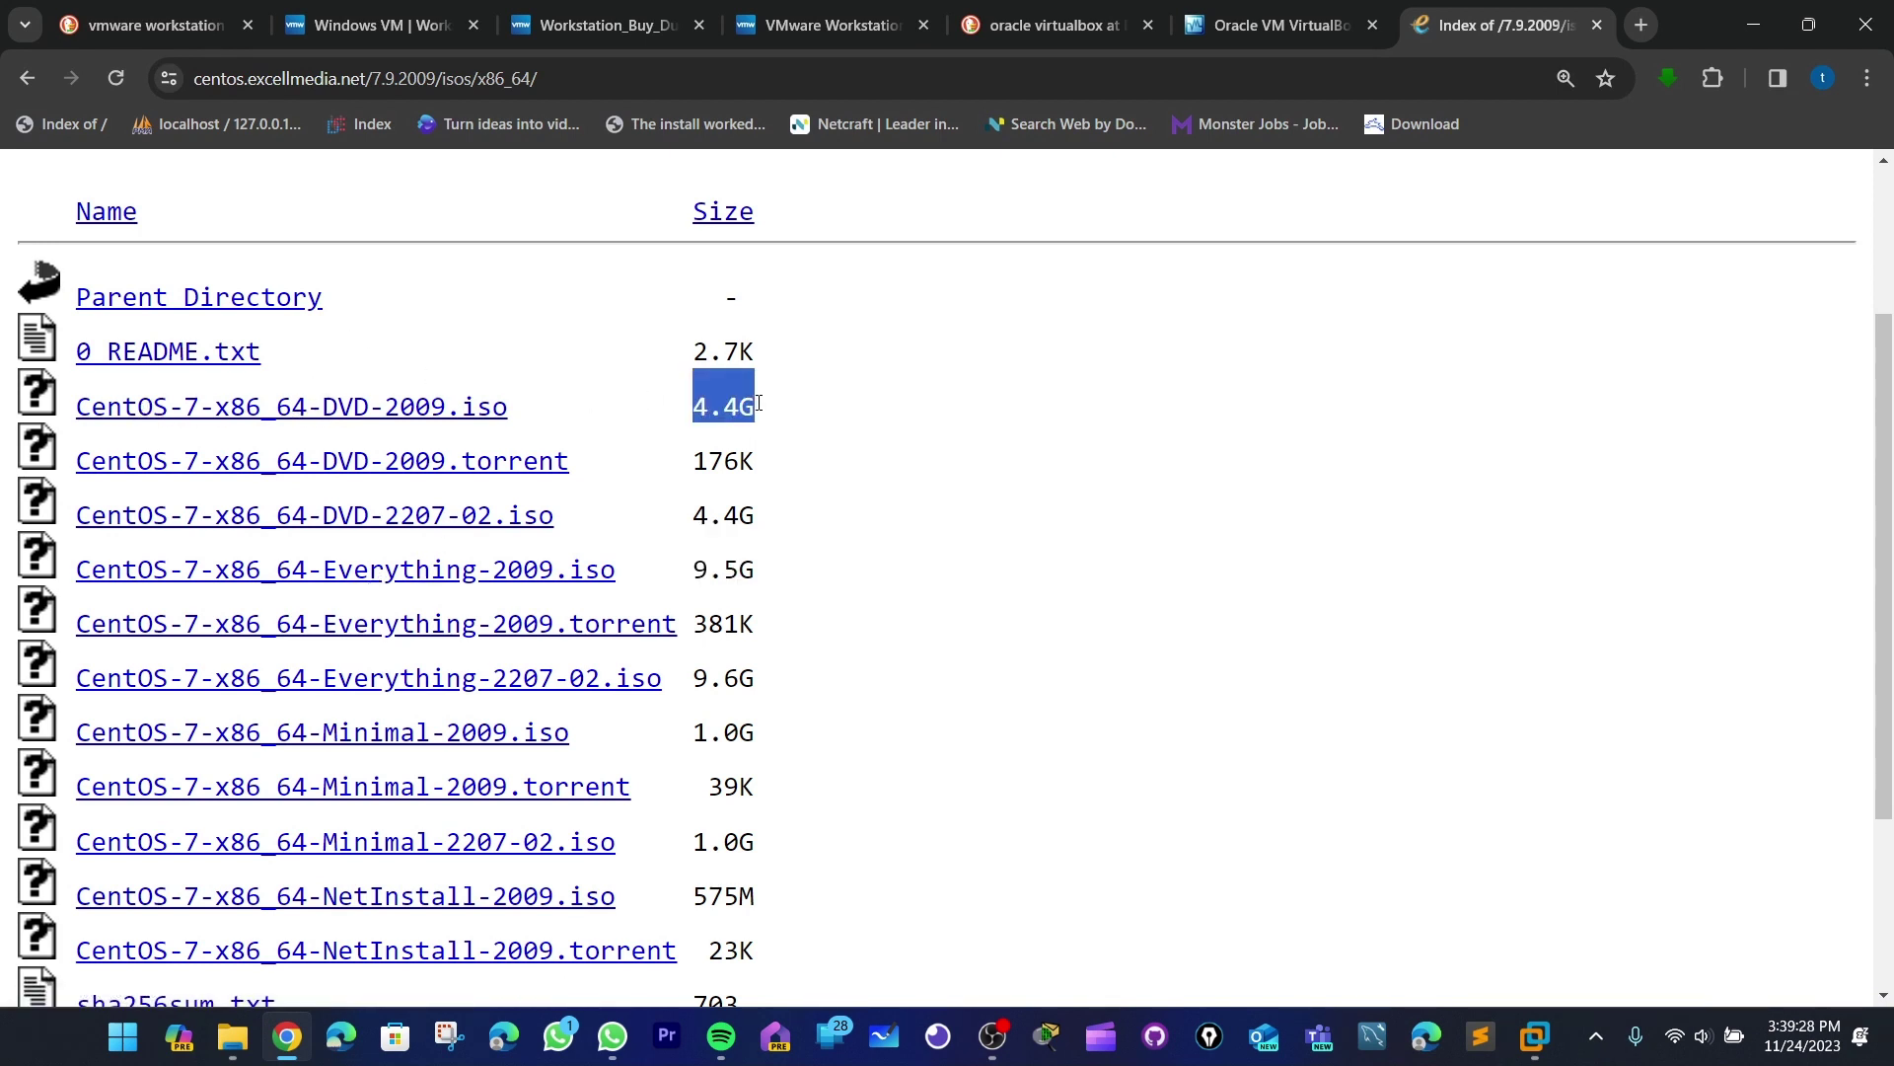
# - Download CentOS-7-x86_64-DVD-2009.iso and close Chrome
pyautogui.click(371, 414)
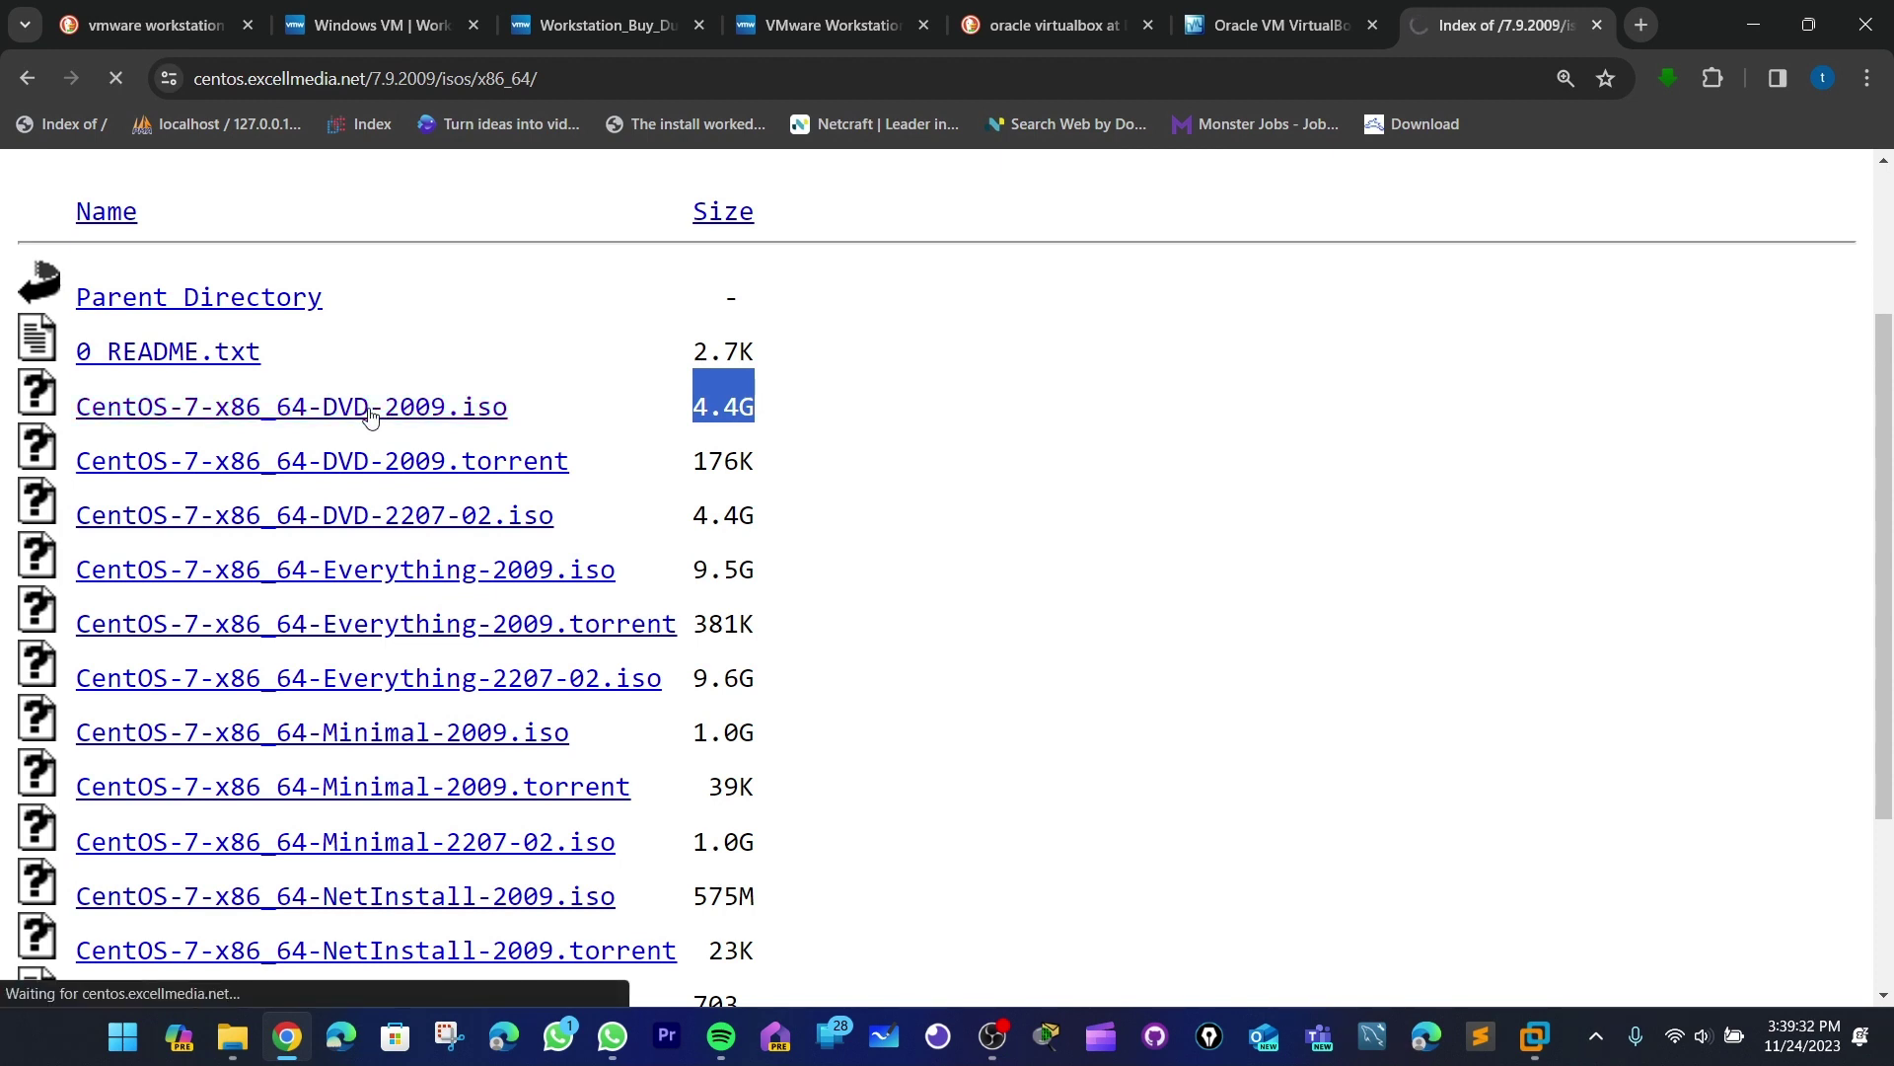
pyautogui.click(1649, 220)
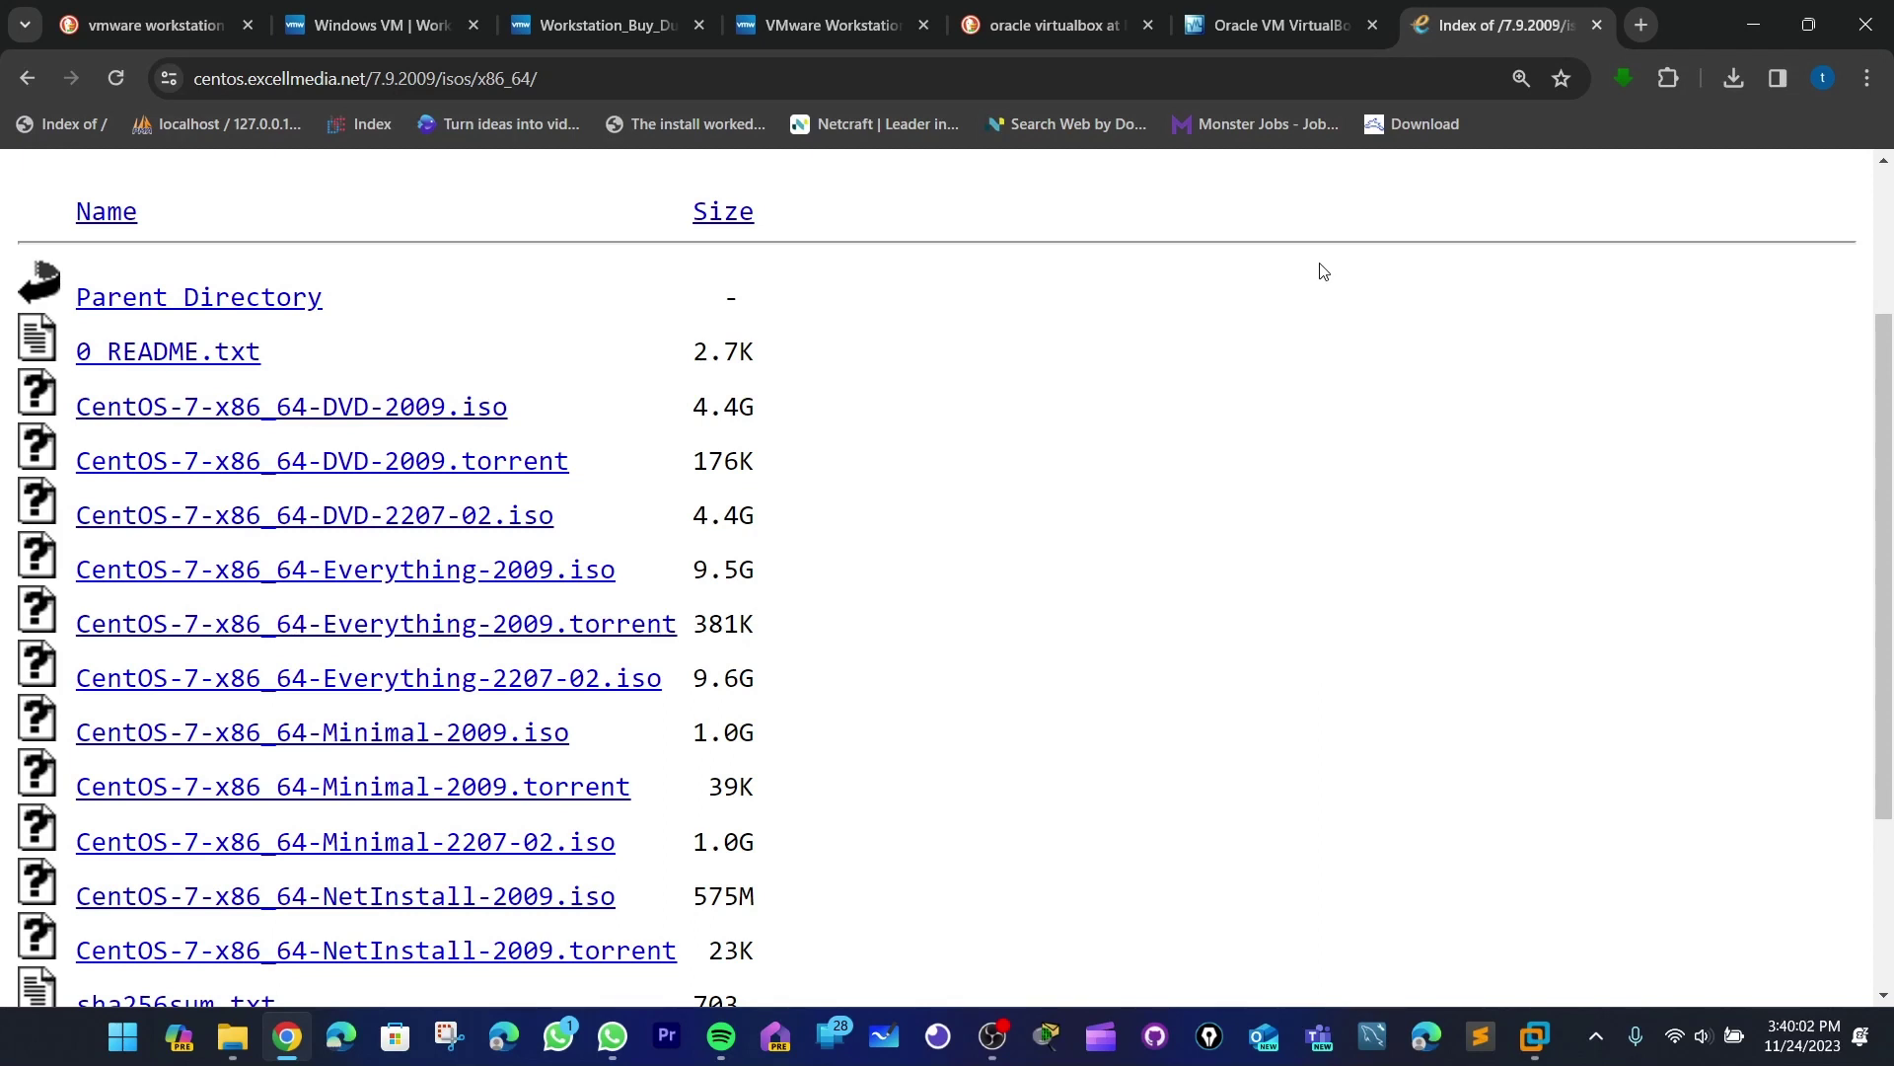
pyautogui.click(1875, 22)
# - Start the New Virtual Machine Wizard from the File menu with the Typical configuration
pyautogui.moveTo(1402, 68)
pyautogui.mouseDown()
pyautogui.moveTo(1352, 61)
pyautogui.moveTo(1452, 65)
pyautogui.moveTo(1387, 67)
pyautogui.mouseUp()
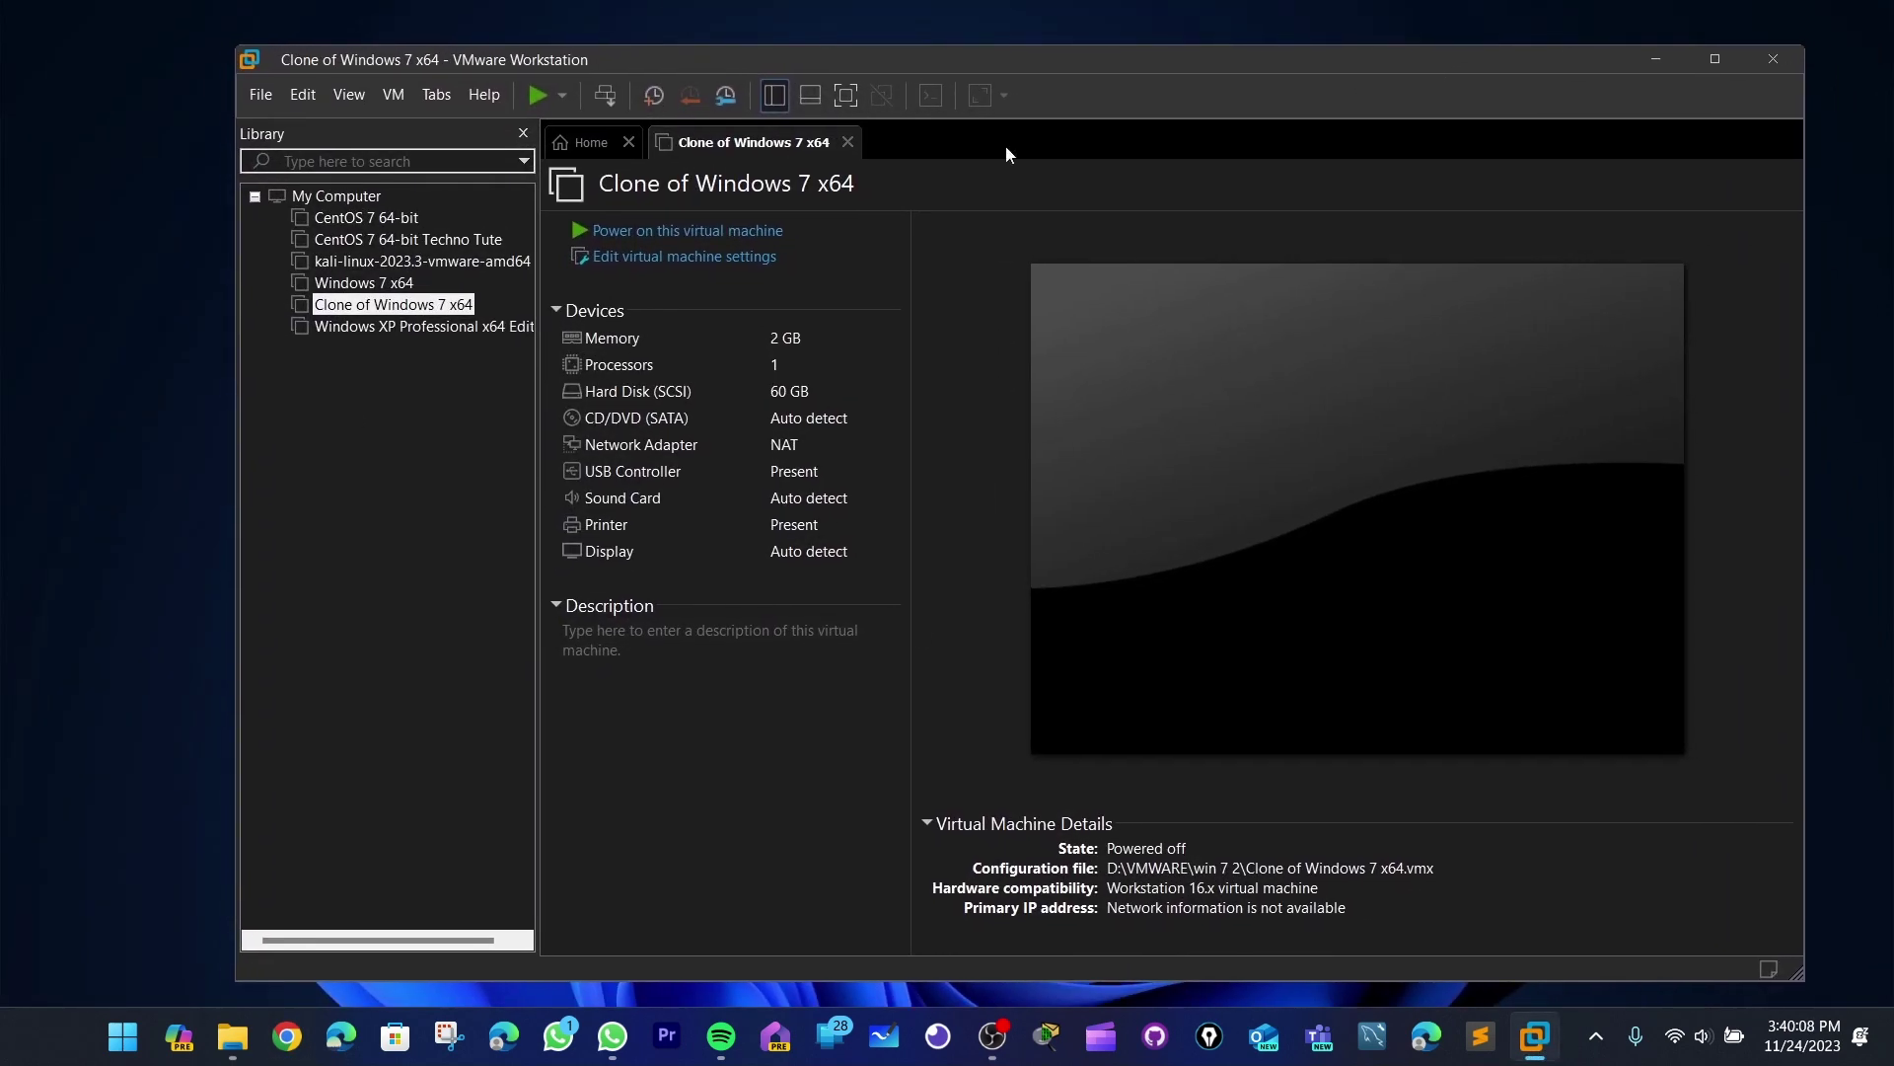
pyautogui.click(265, 93)
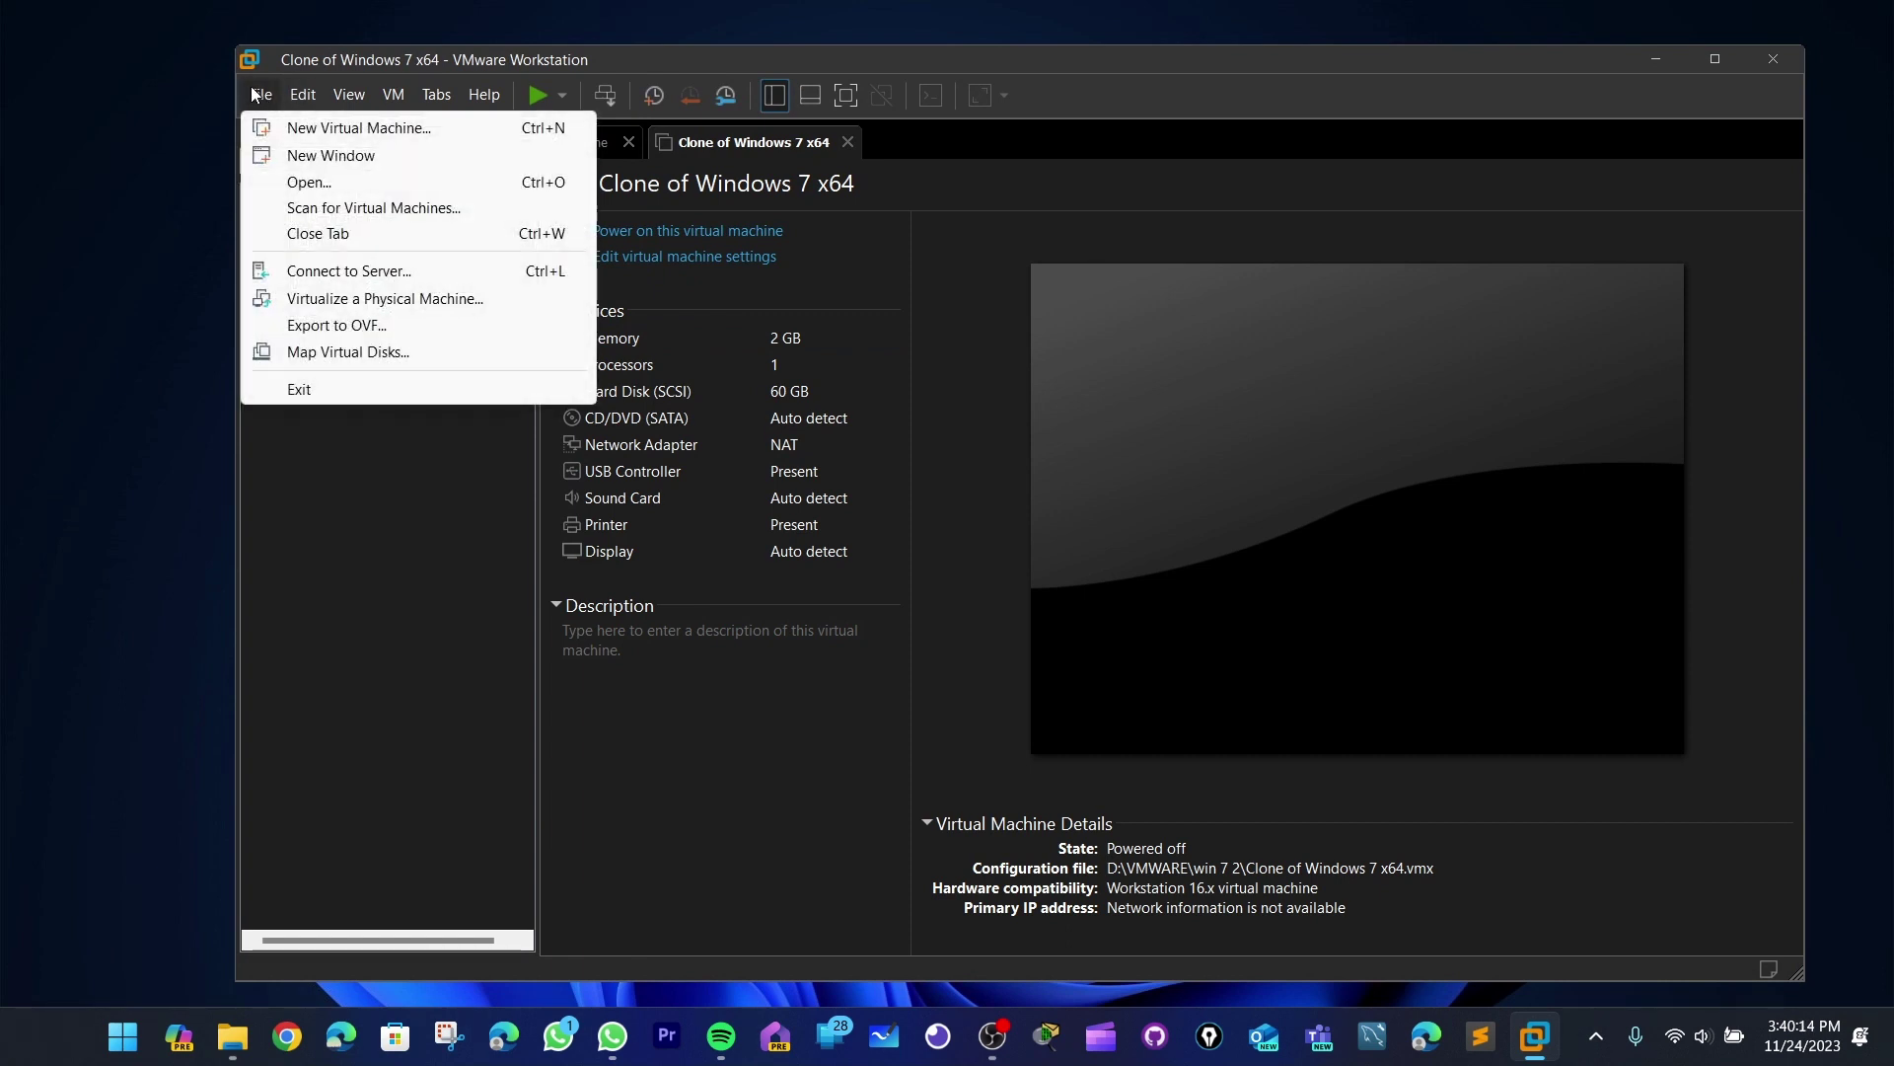
pyautogui.click(250, 85)
pyautogui.click(251, 86)
pyautogui.click(279, 126)
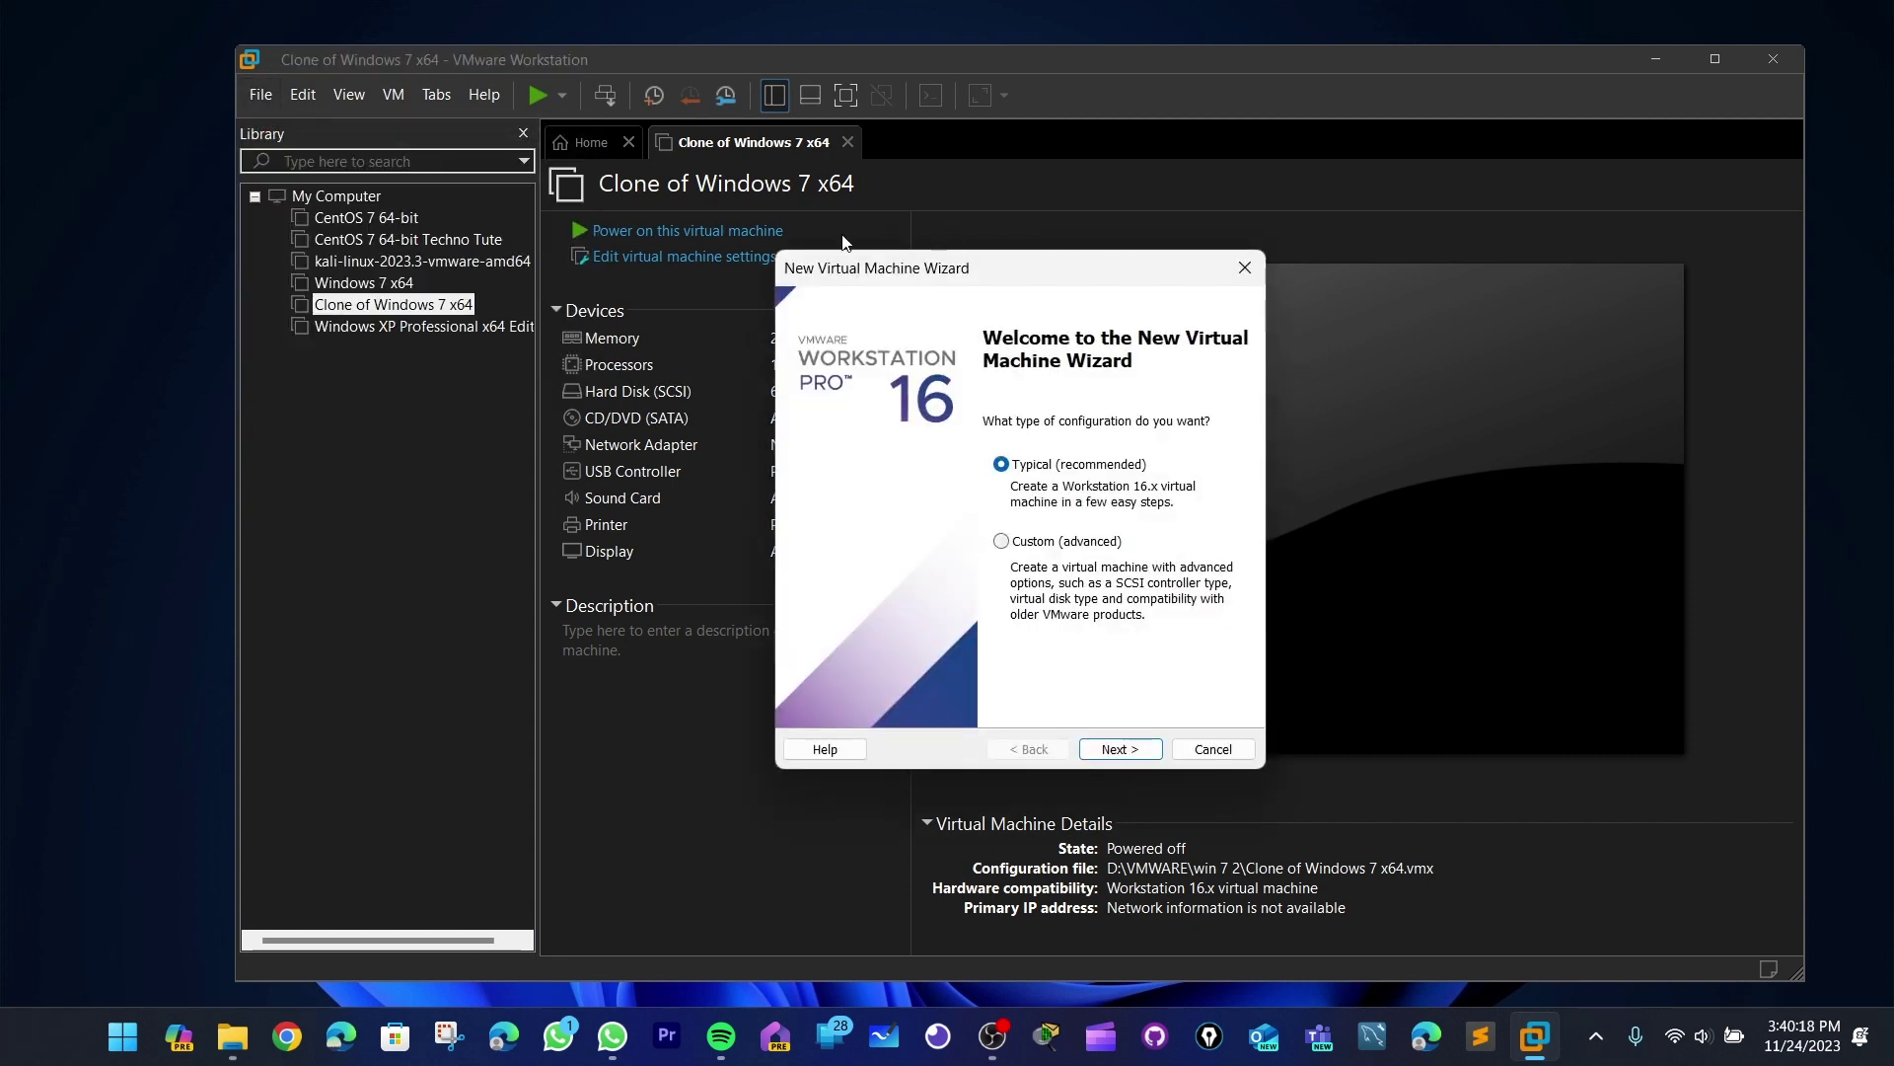
pyautogui.click(1134, 753)
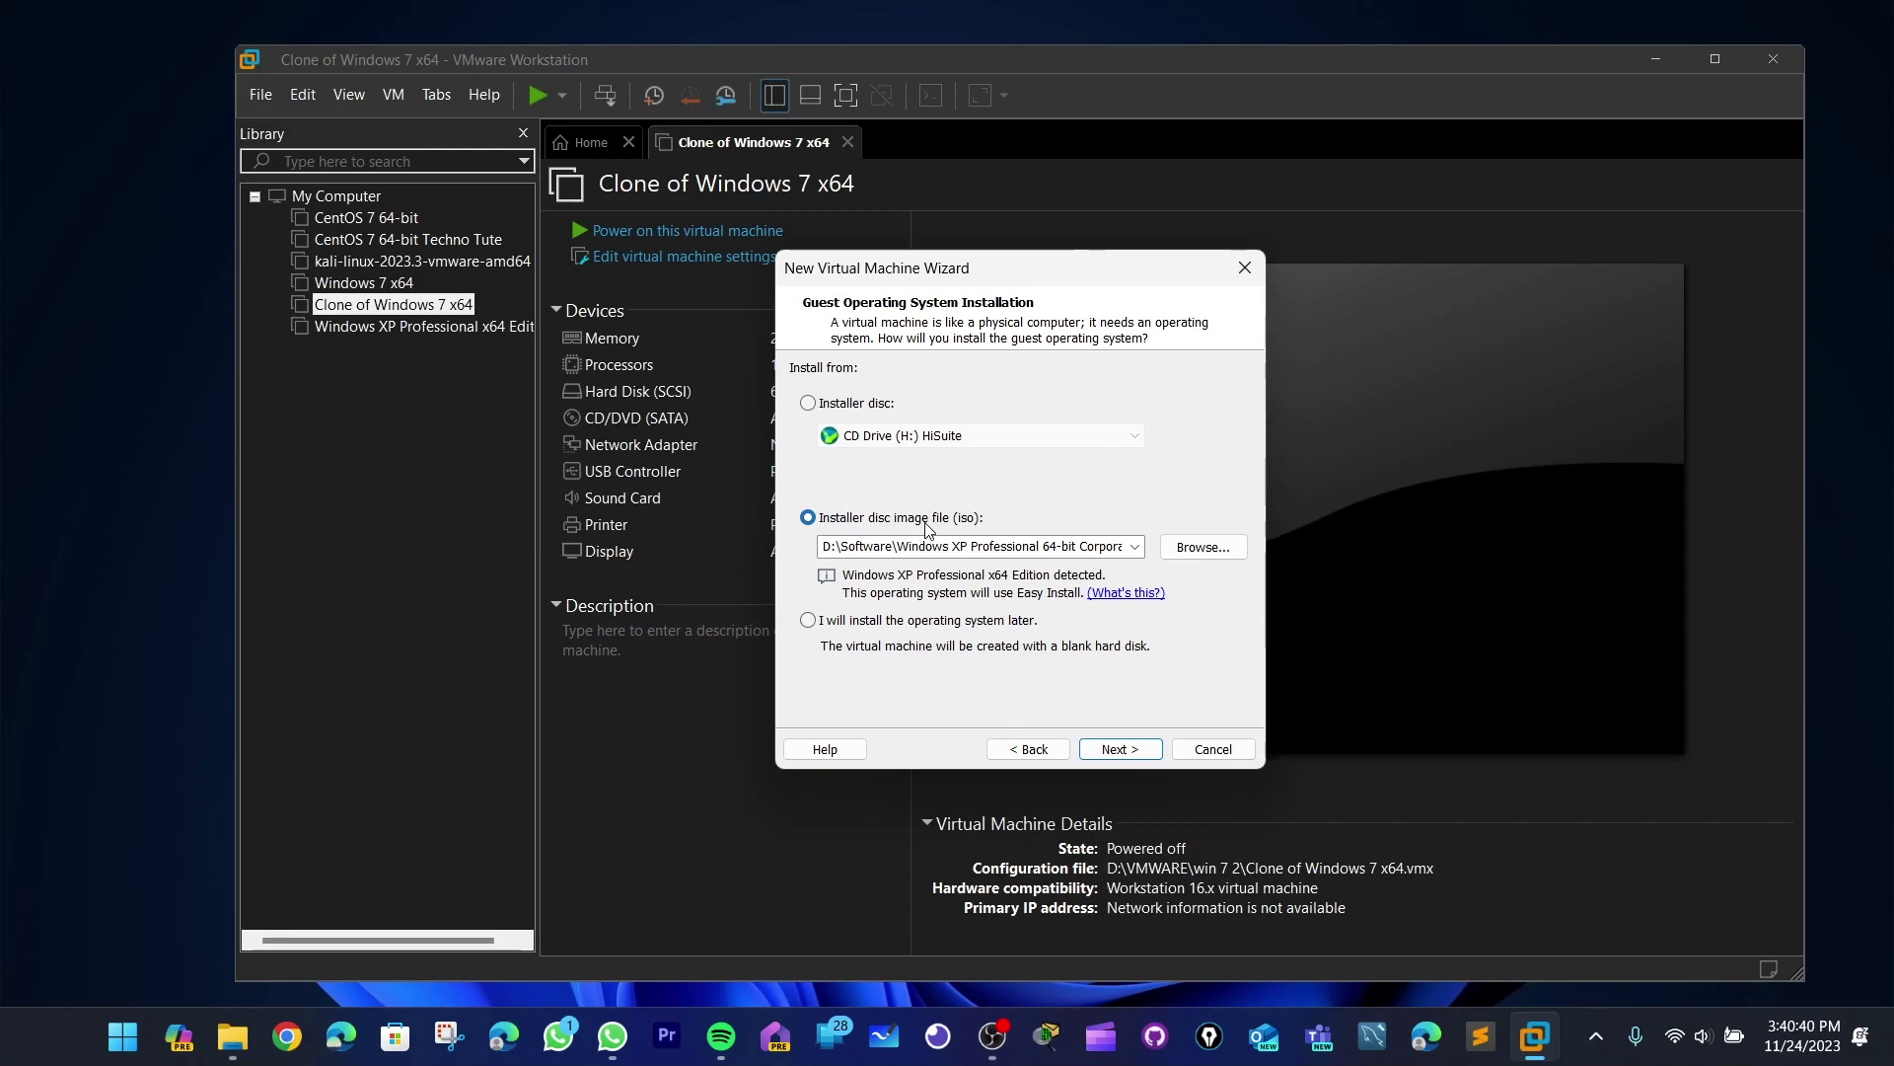
# - Use D:\Software\CentOS-7-x86_64-DVD-2009.iso as installer and name the VM 'Techno Cent Os'
pyautogui.click(1204, 549)
pyautogui.scroll(-10, 1145, 561)
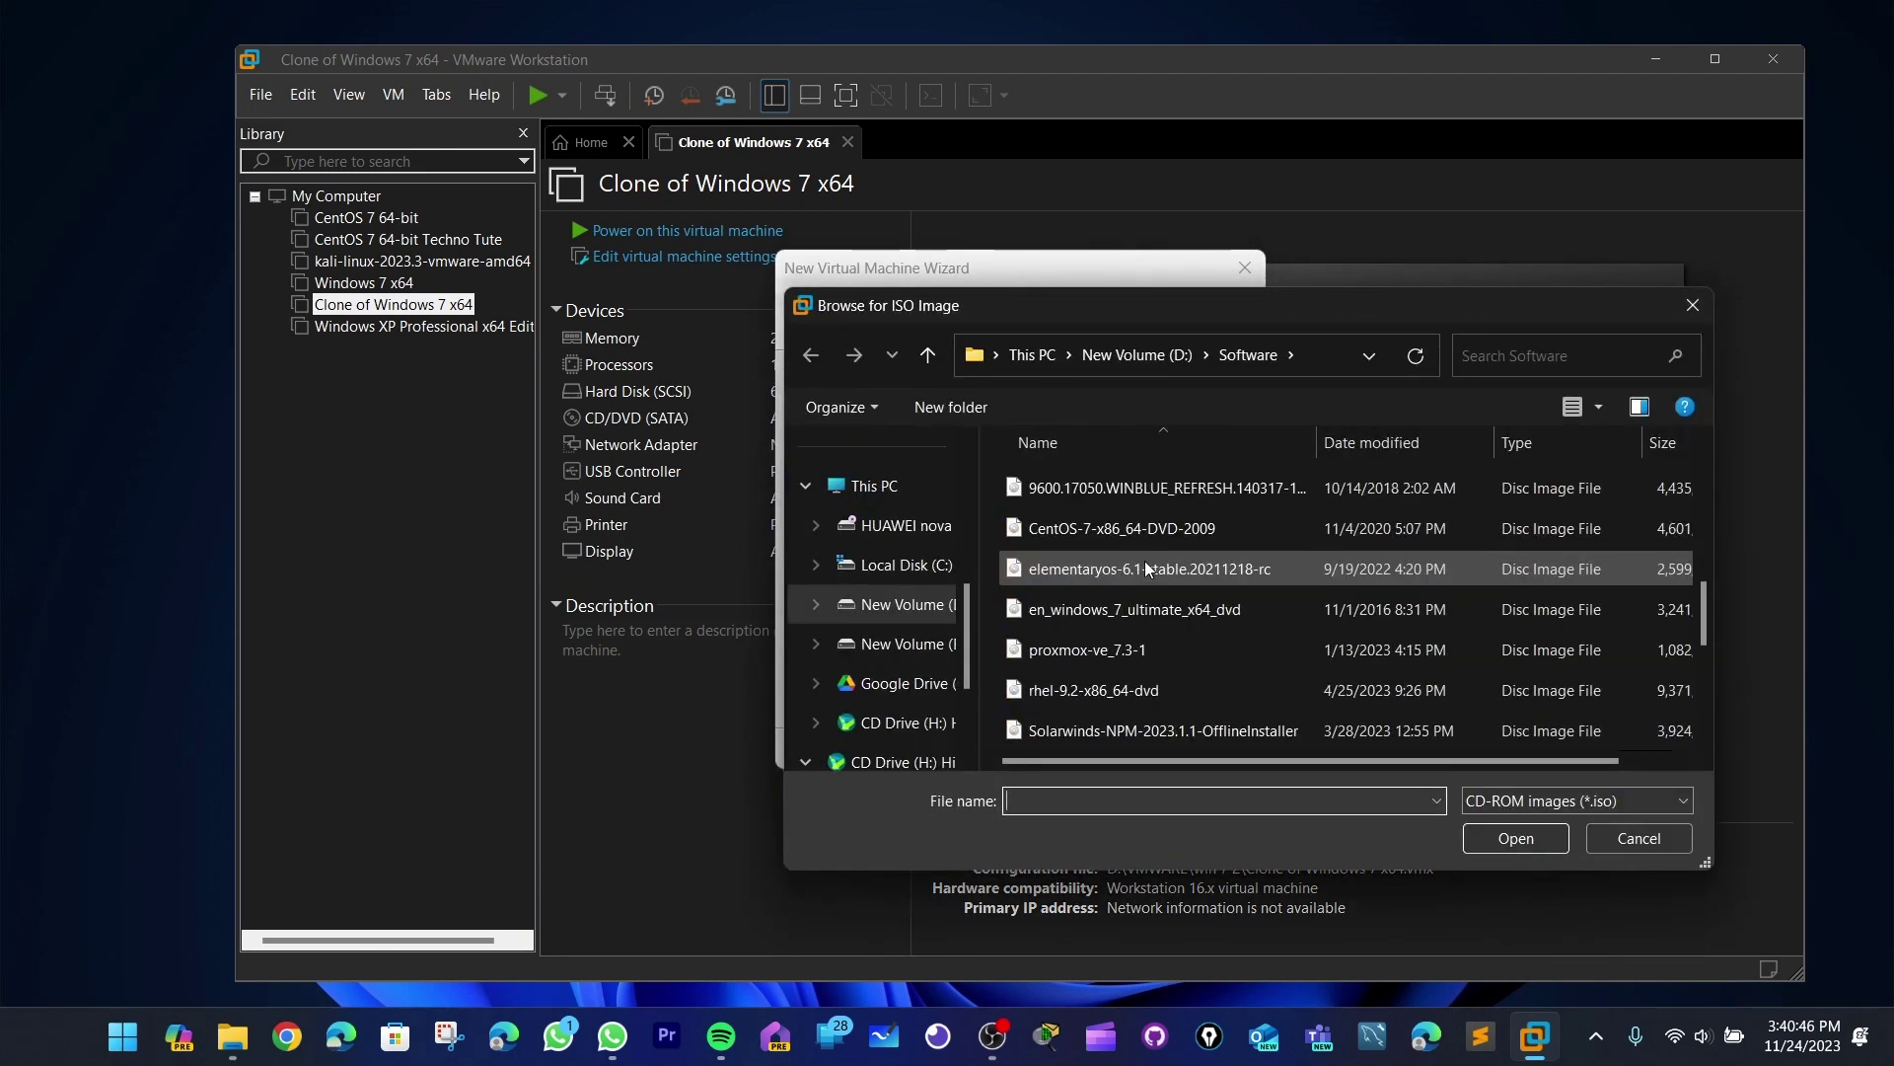
pyautogui.scroll(2, 1079, 721)
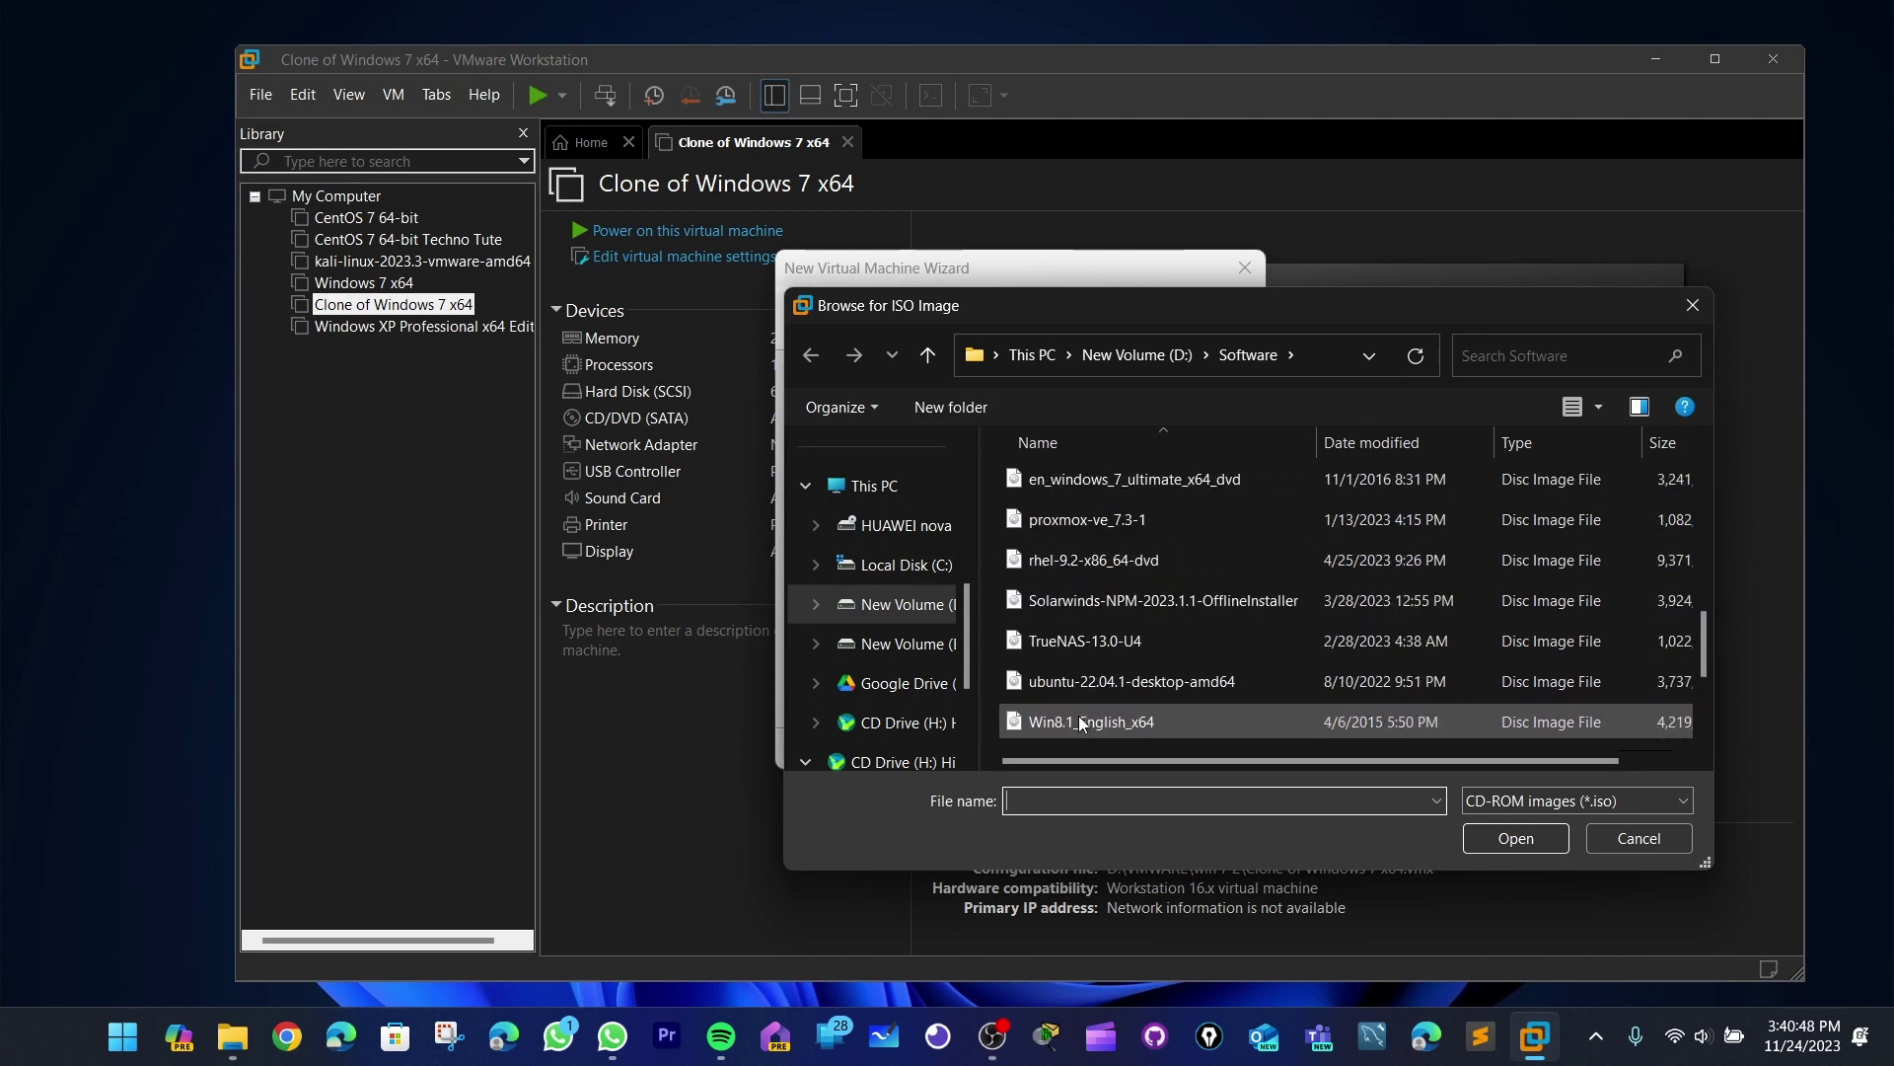
pyautogui.scroll(2, 1086, 612)
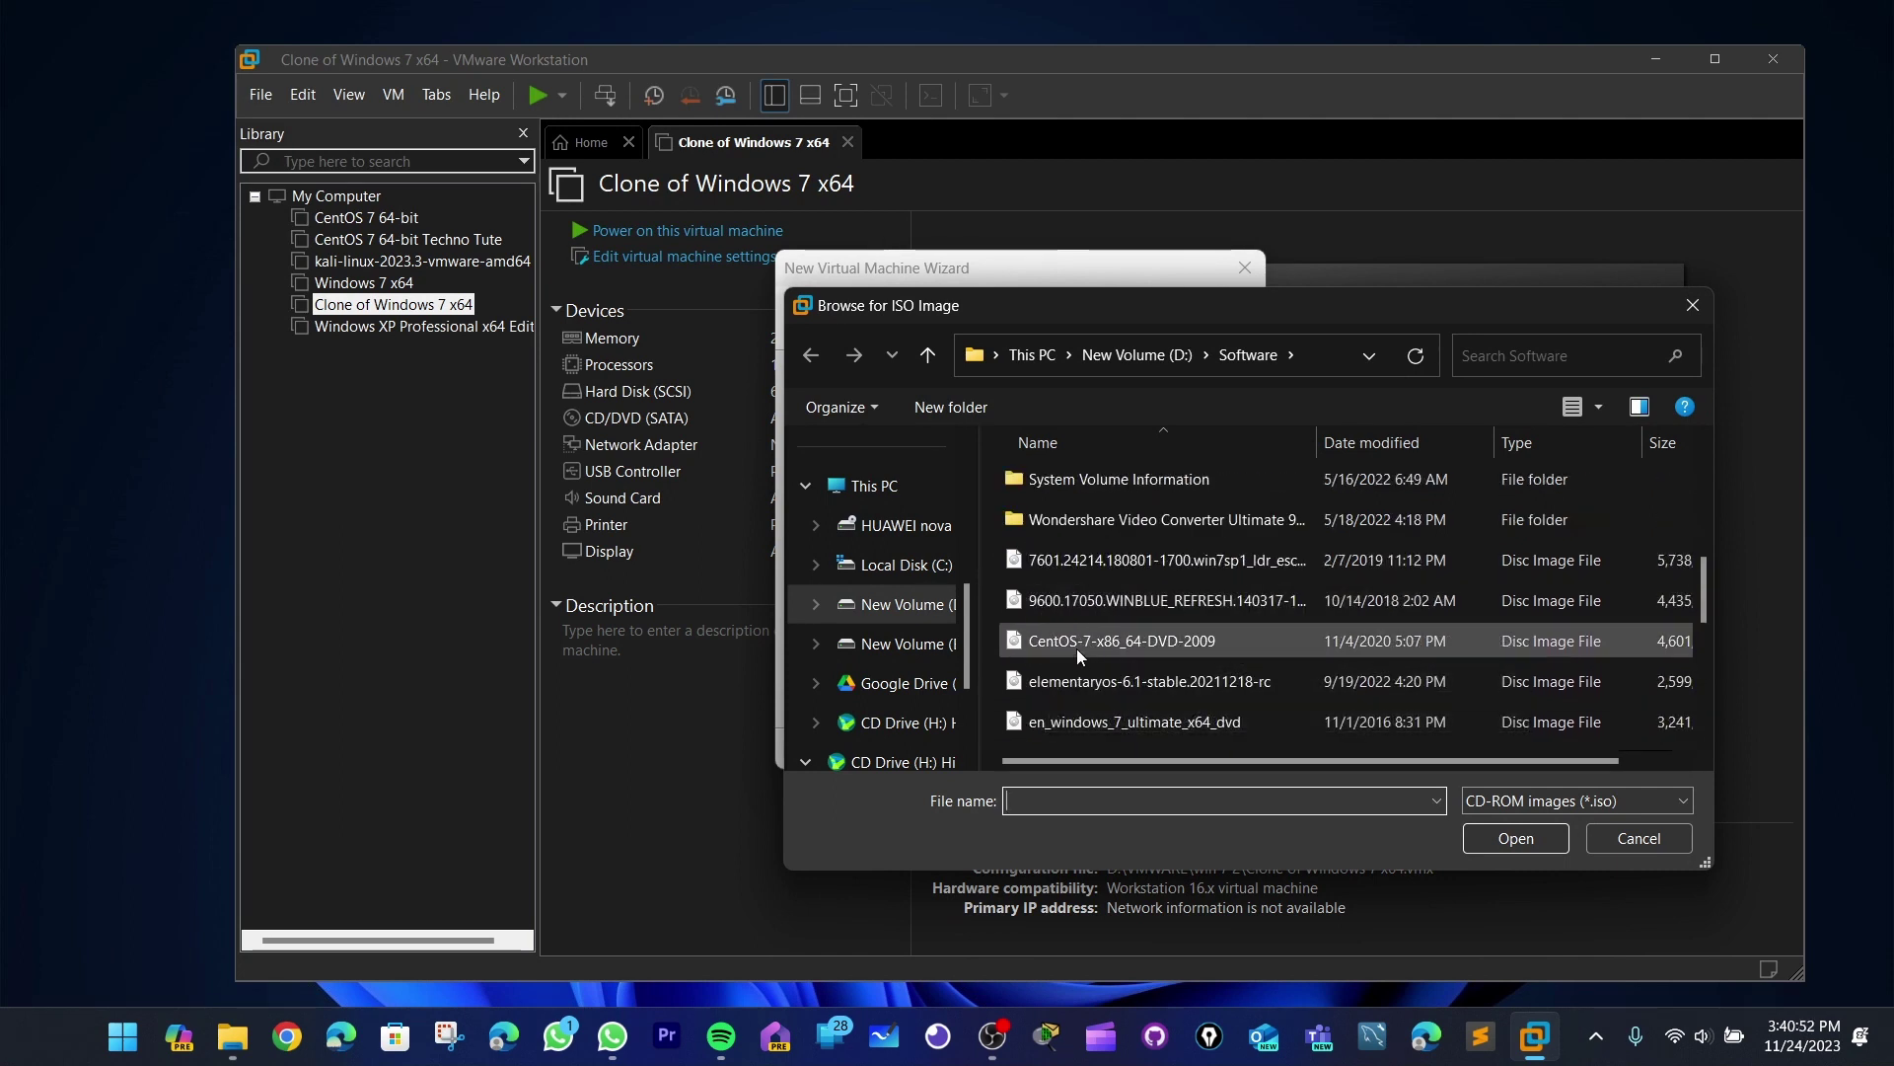
pyautogui.click(1116, 644)
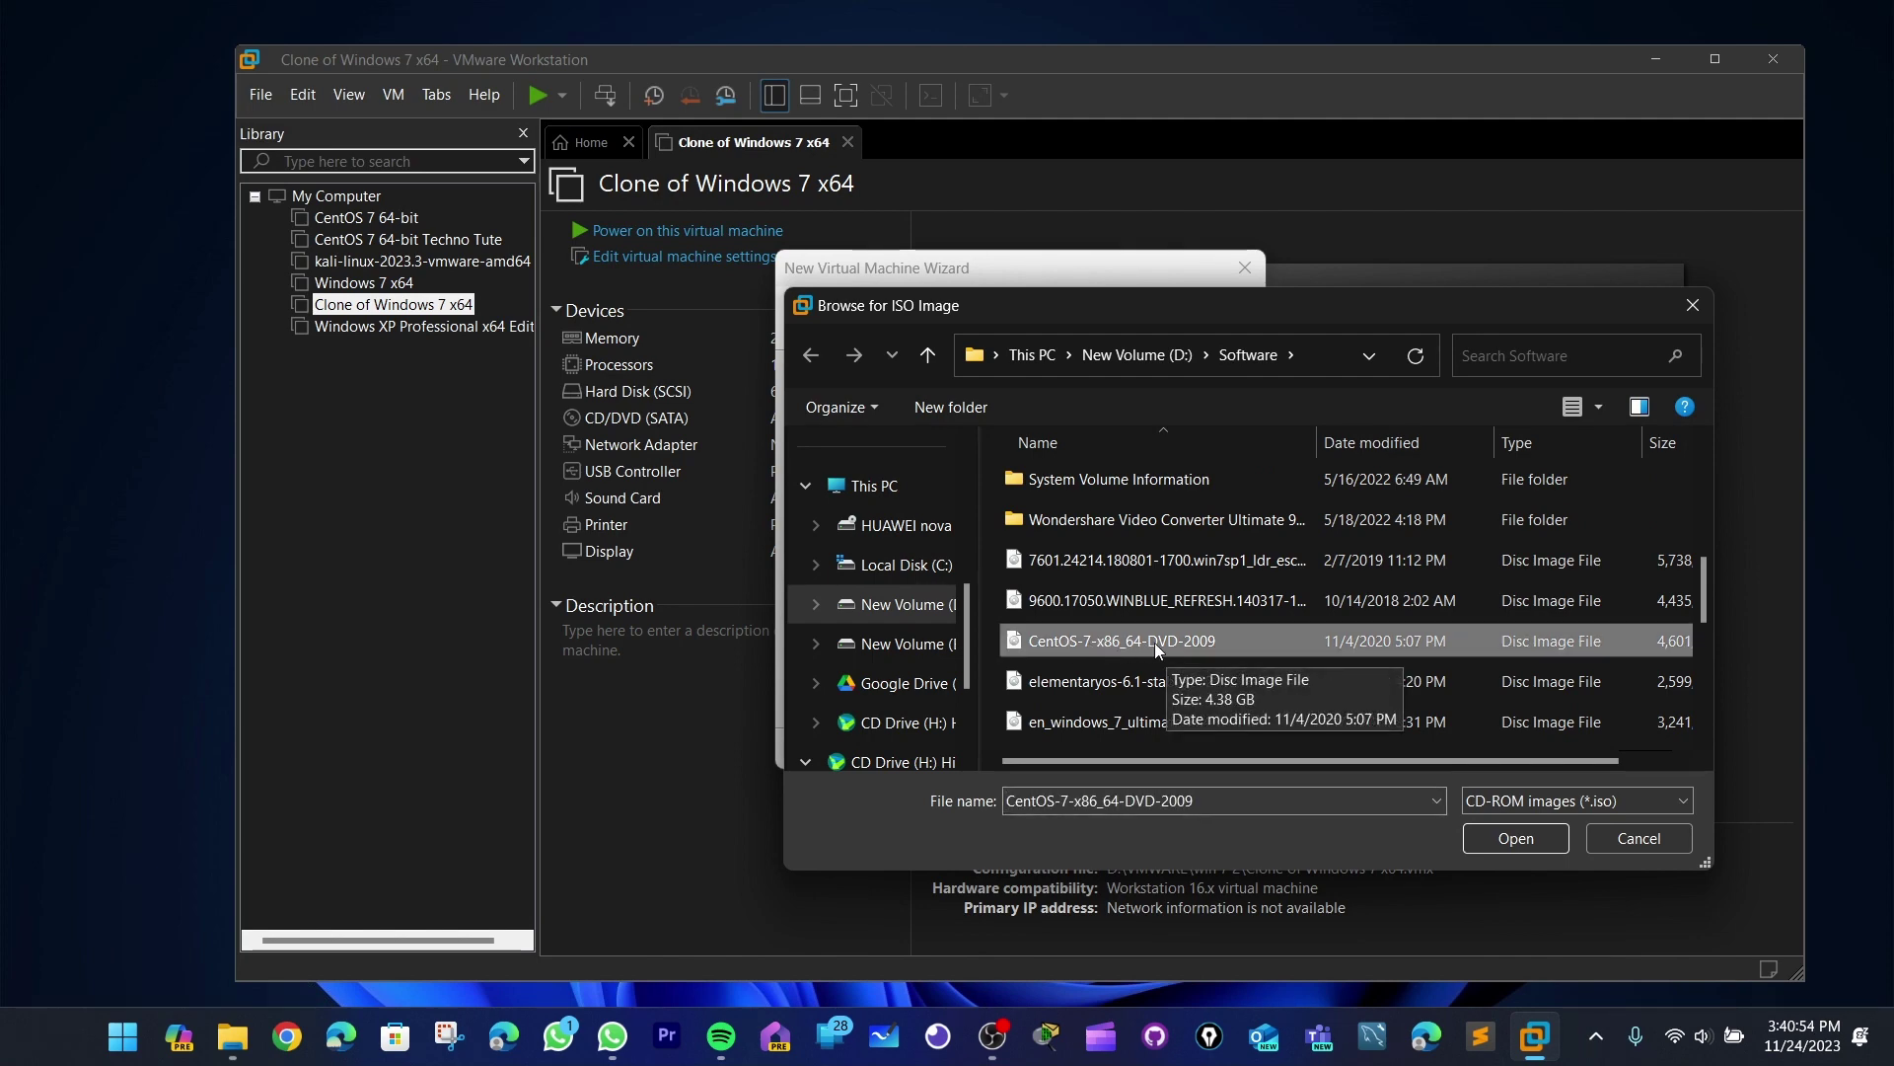
pyautogui.doubleClick(1170, 641)
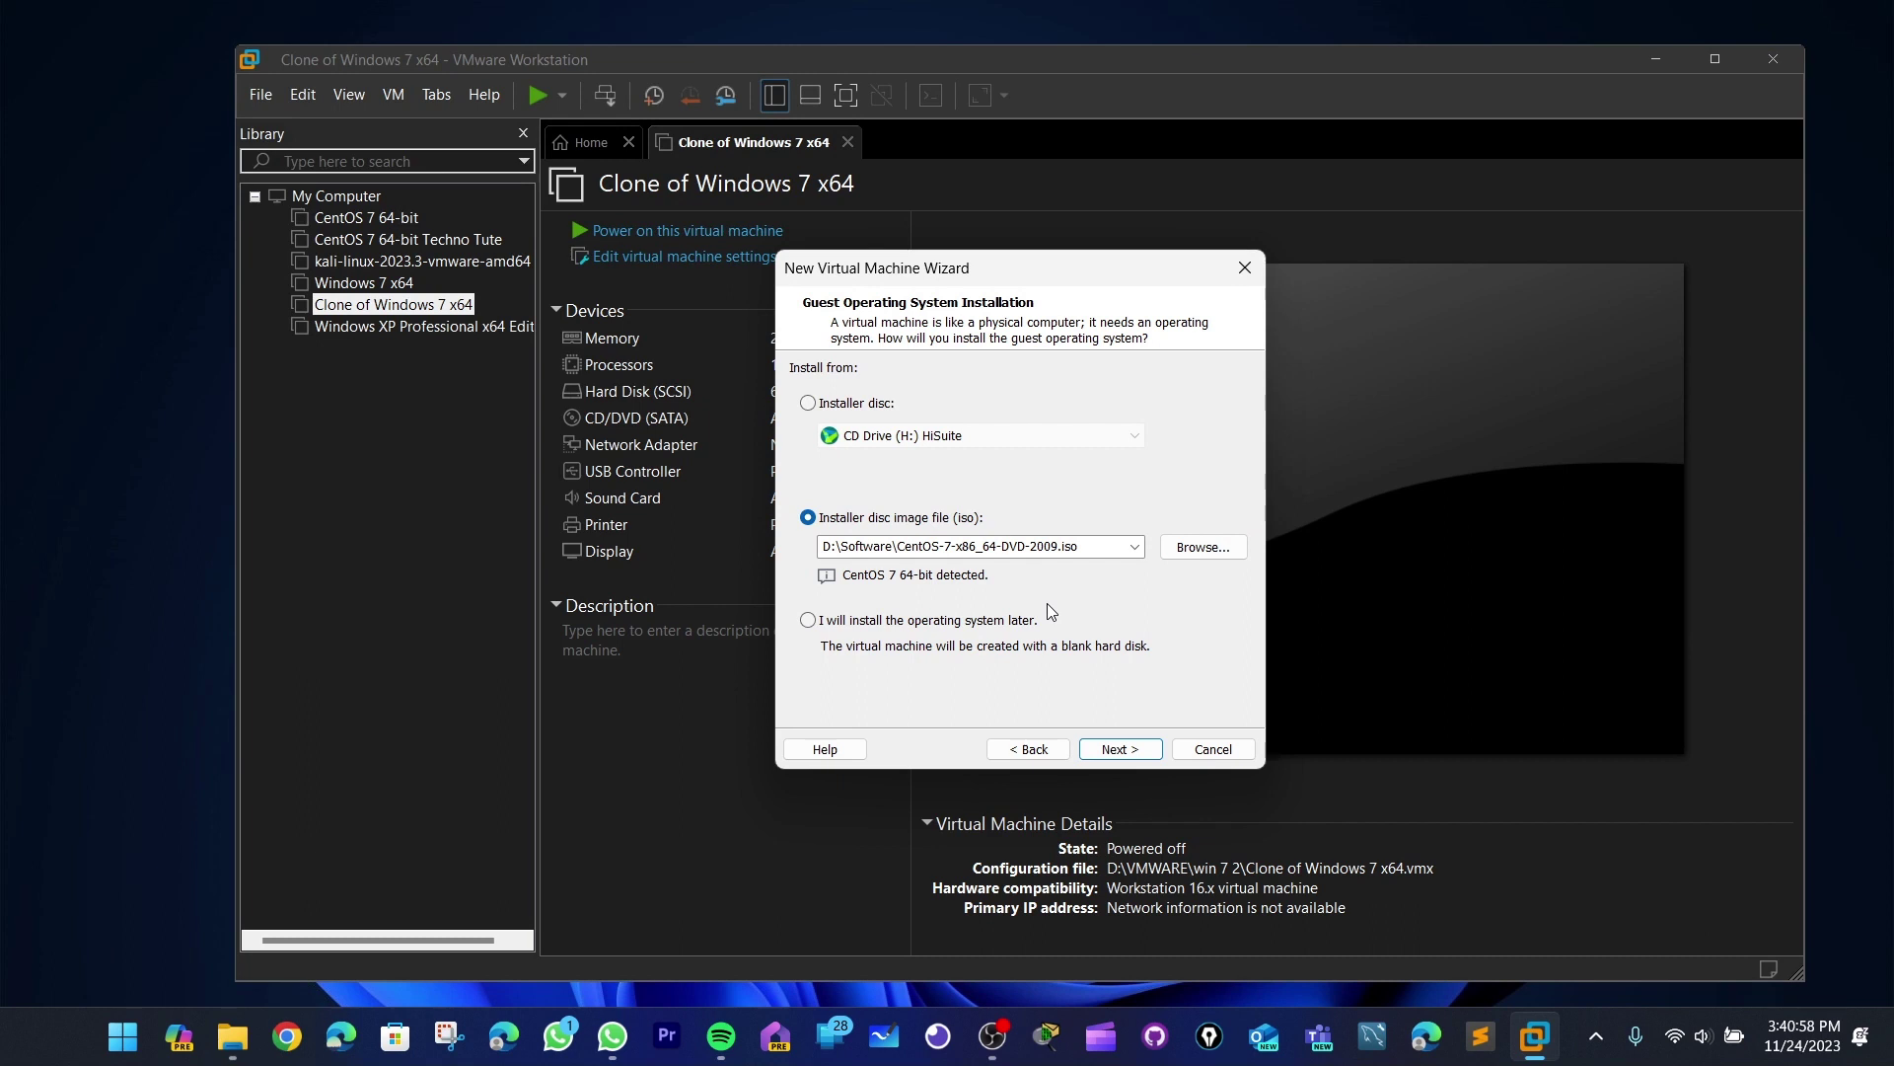
pyautogui.click(1120, 749)
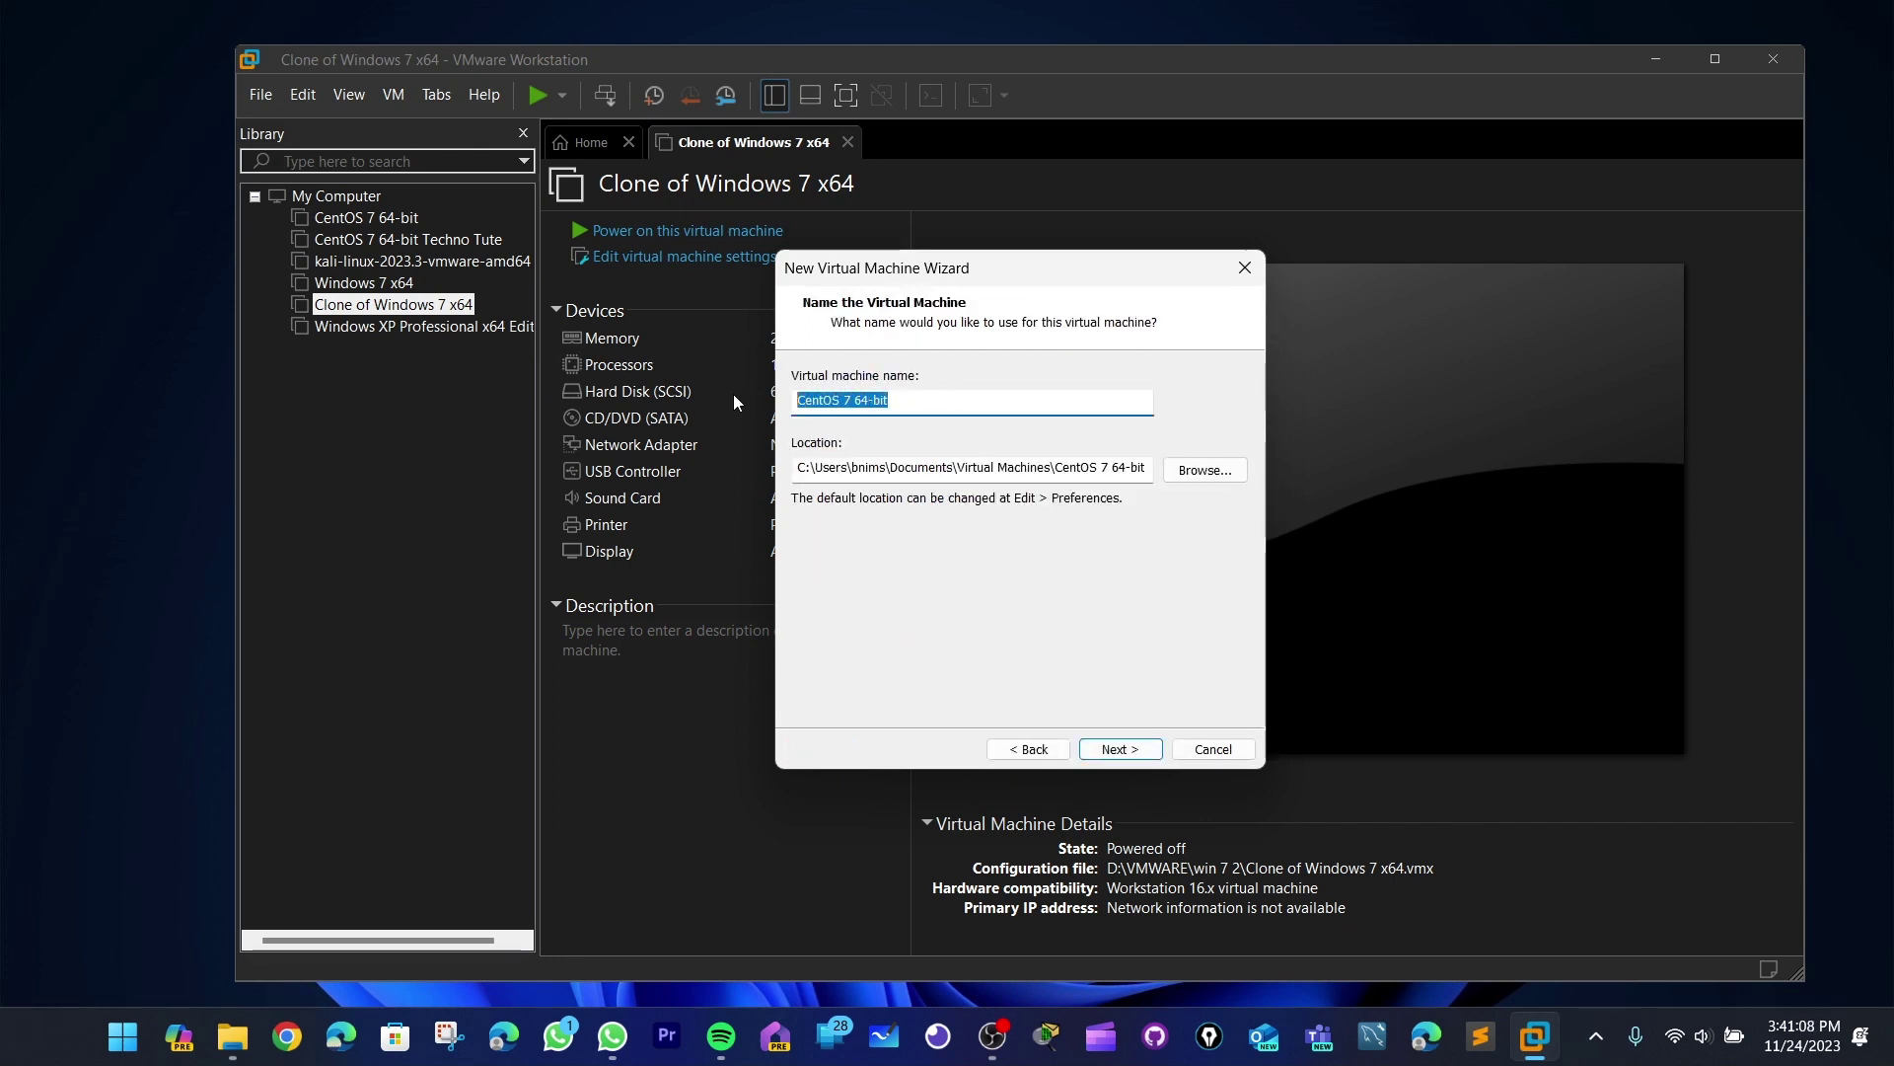
pyautogui.write('Tech')
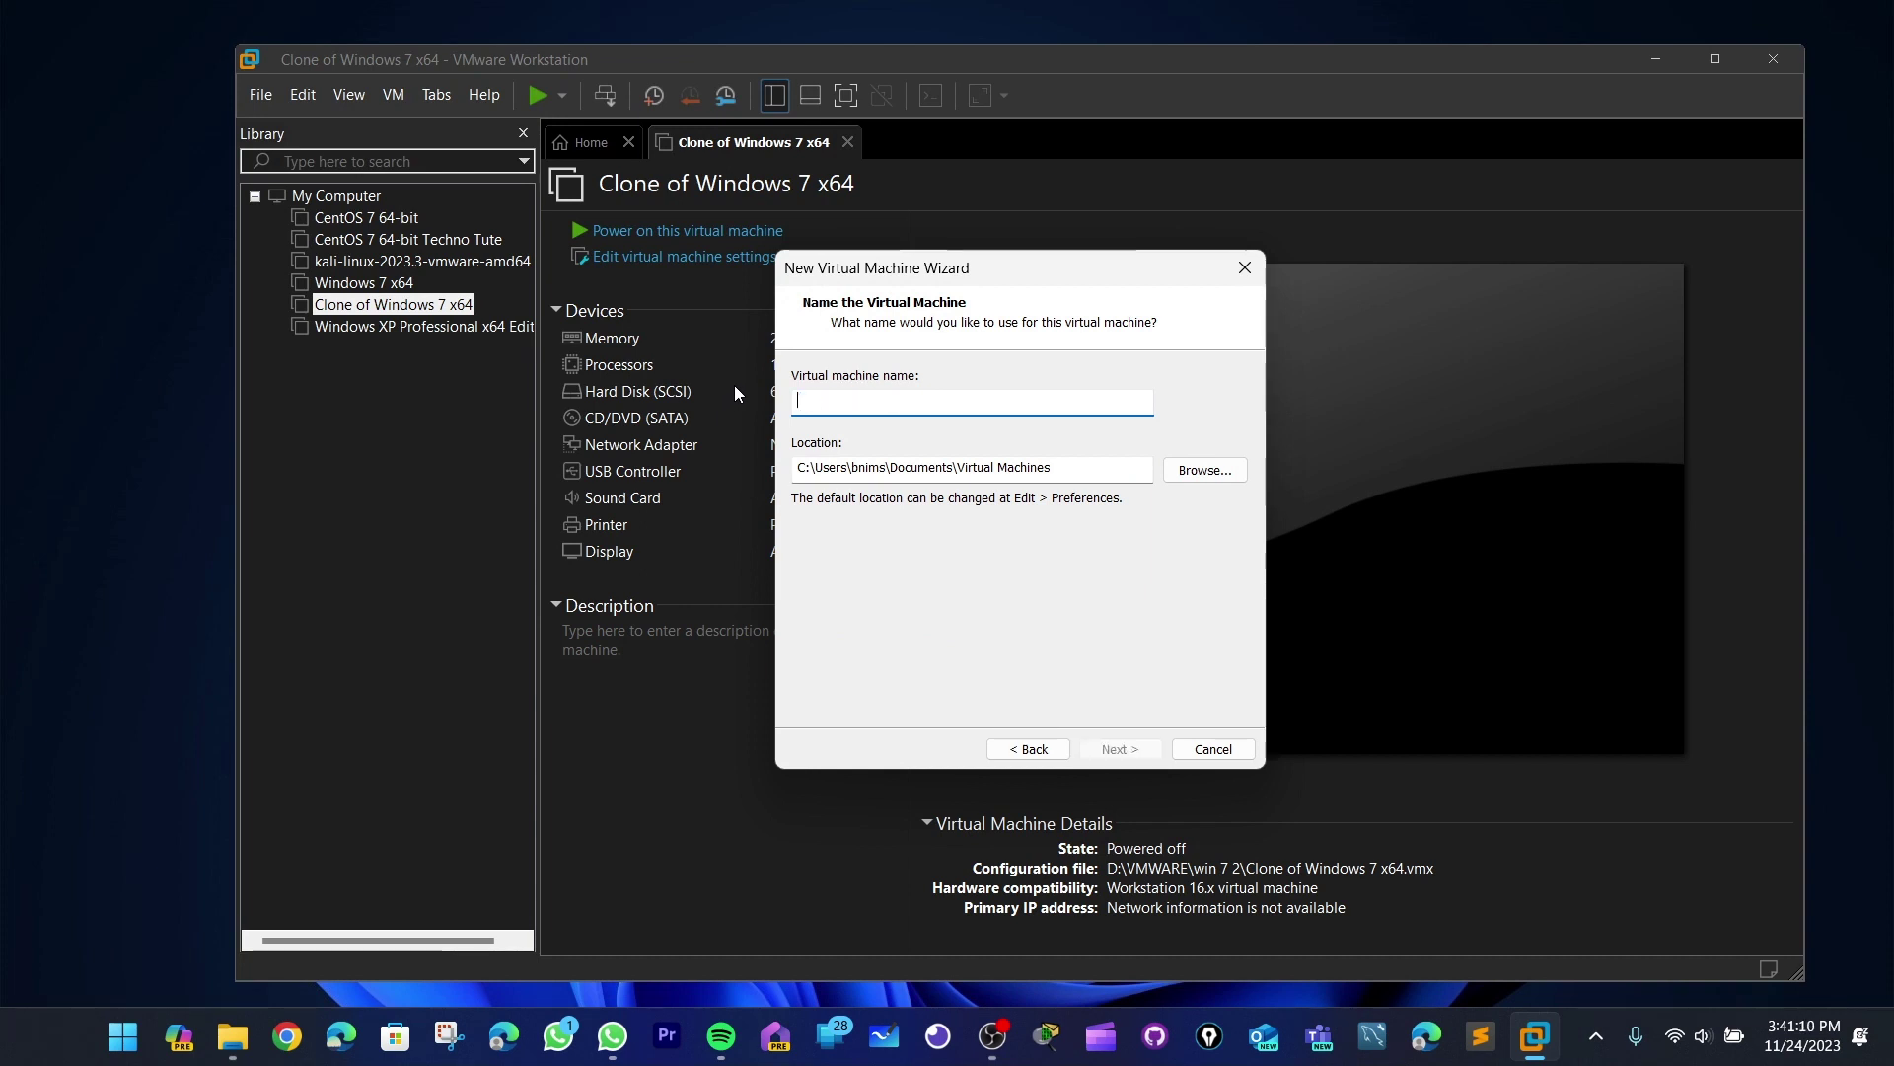
pyautogui.write('no Cent Os')
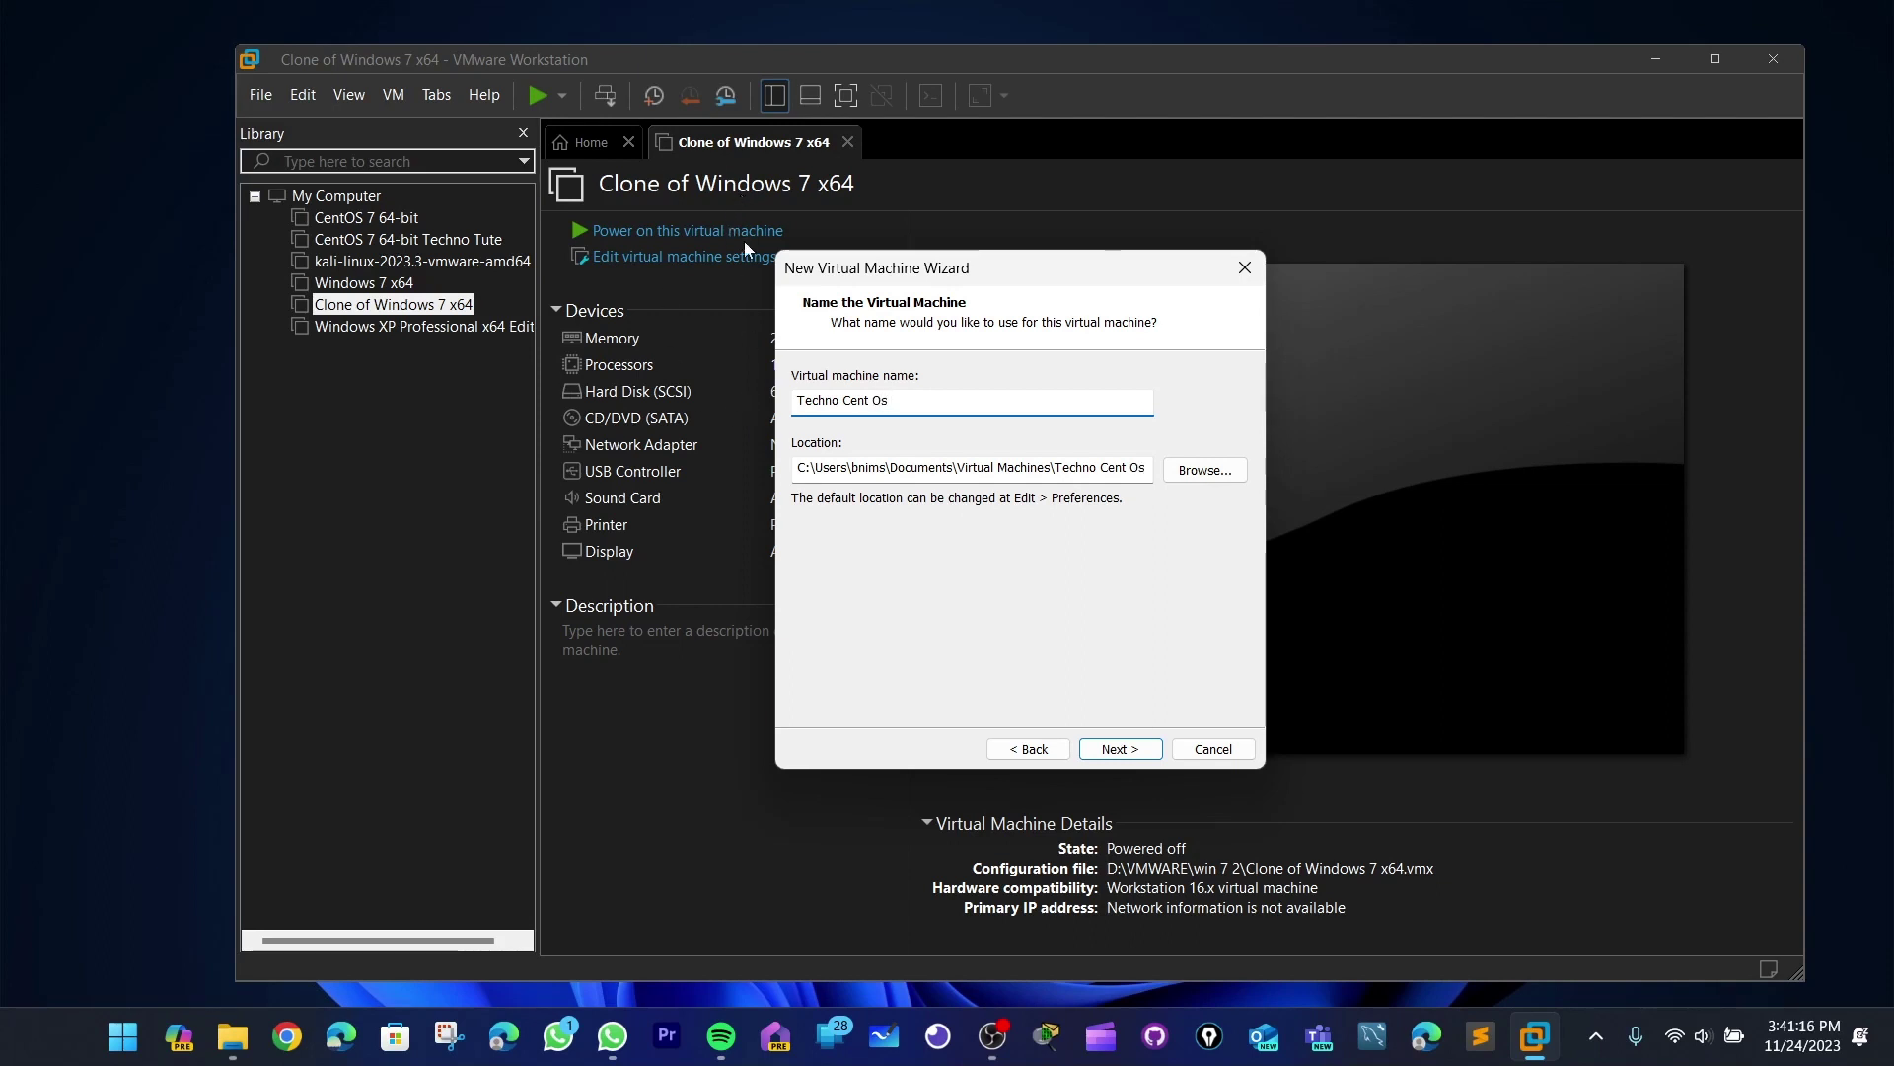
# - Check the VM name 'Techno Cent Os' and its matching Techno Cent Os location folder
pyautogui.moveTo(888, 398); pyautogui.dragTo(782, 398)
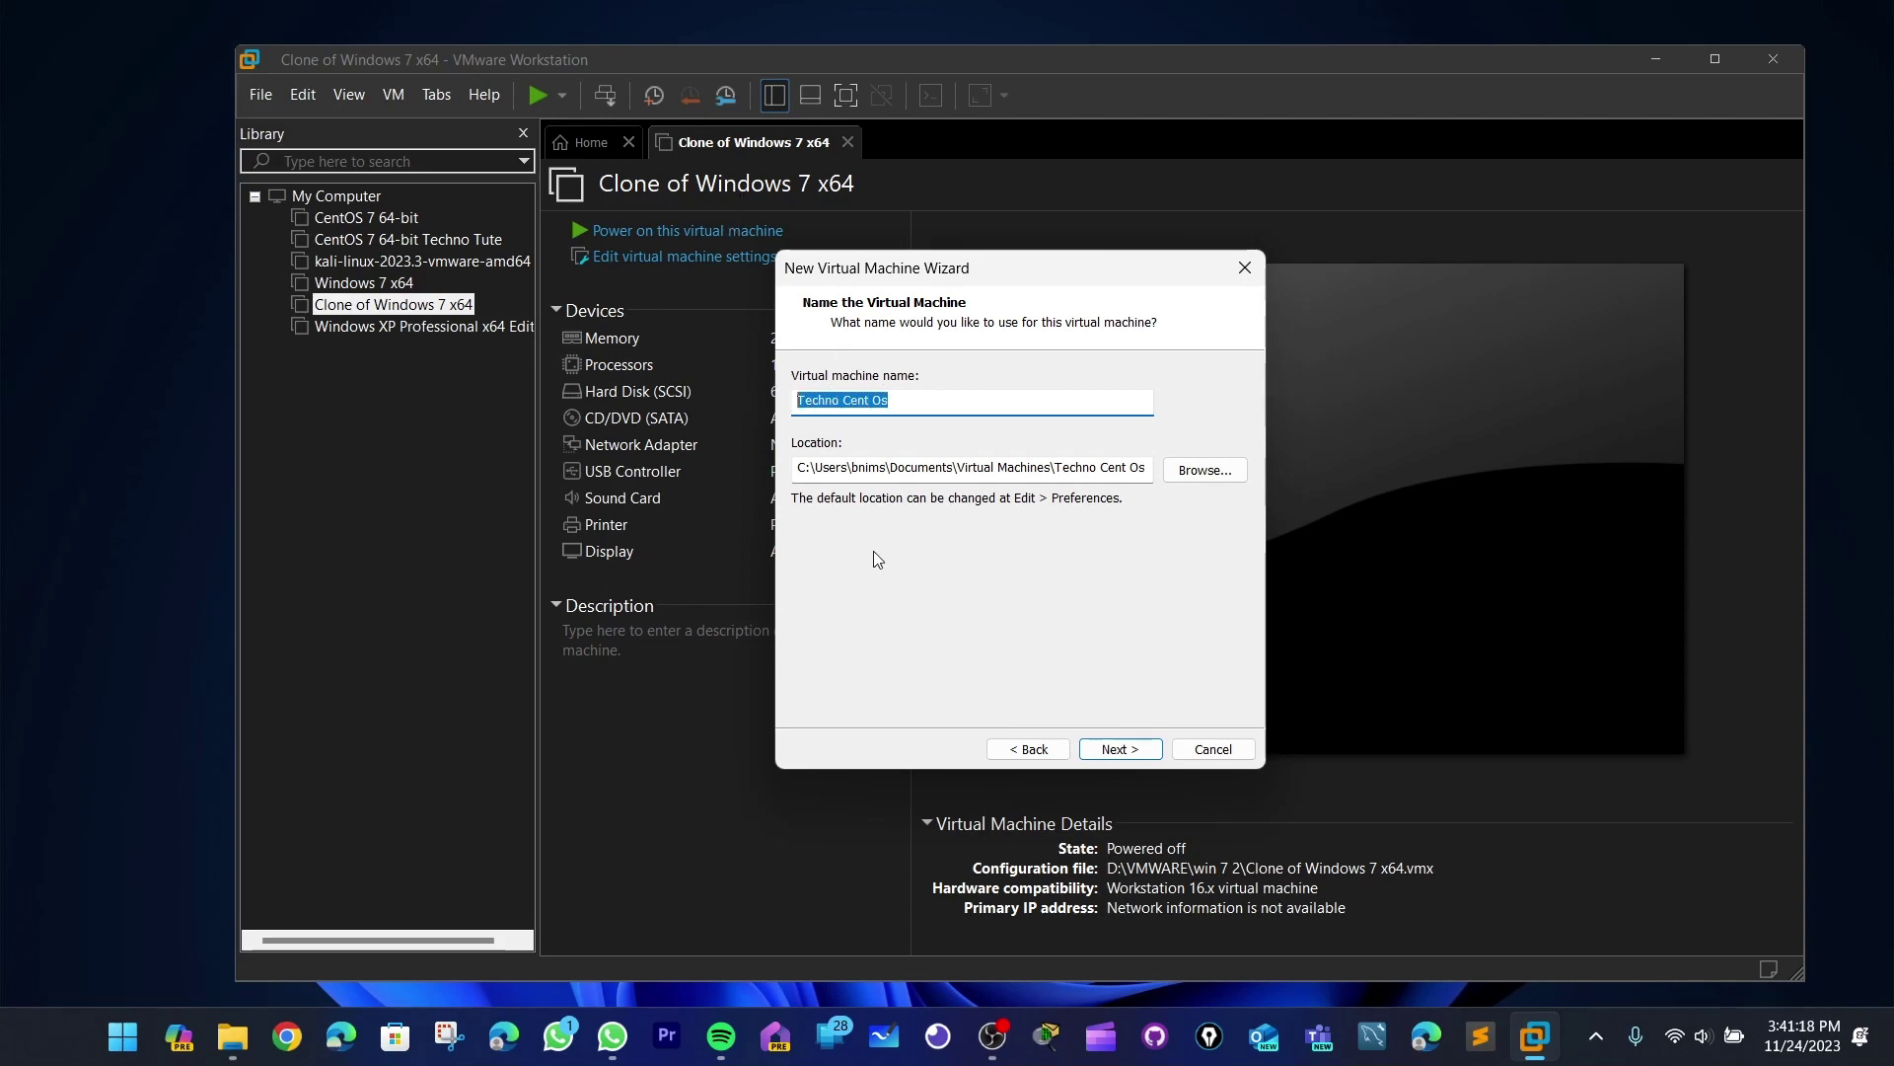
pyautogui.moveTo(805, 474); pyautogui.dragTo(1157, 477)
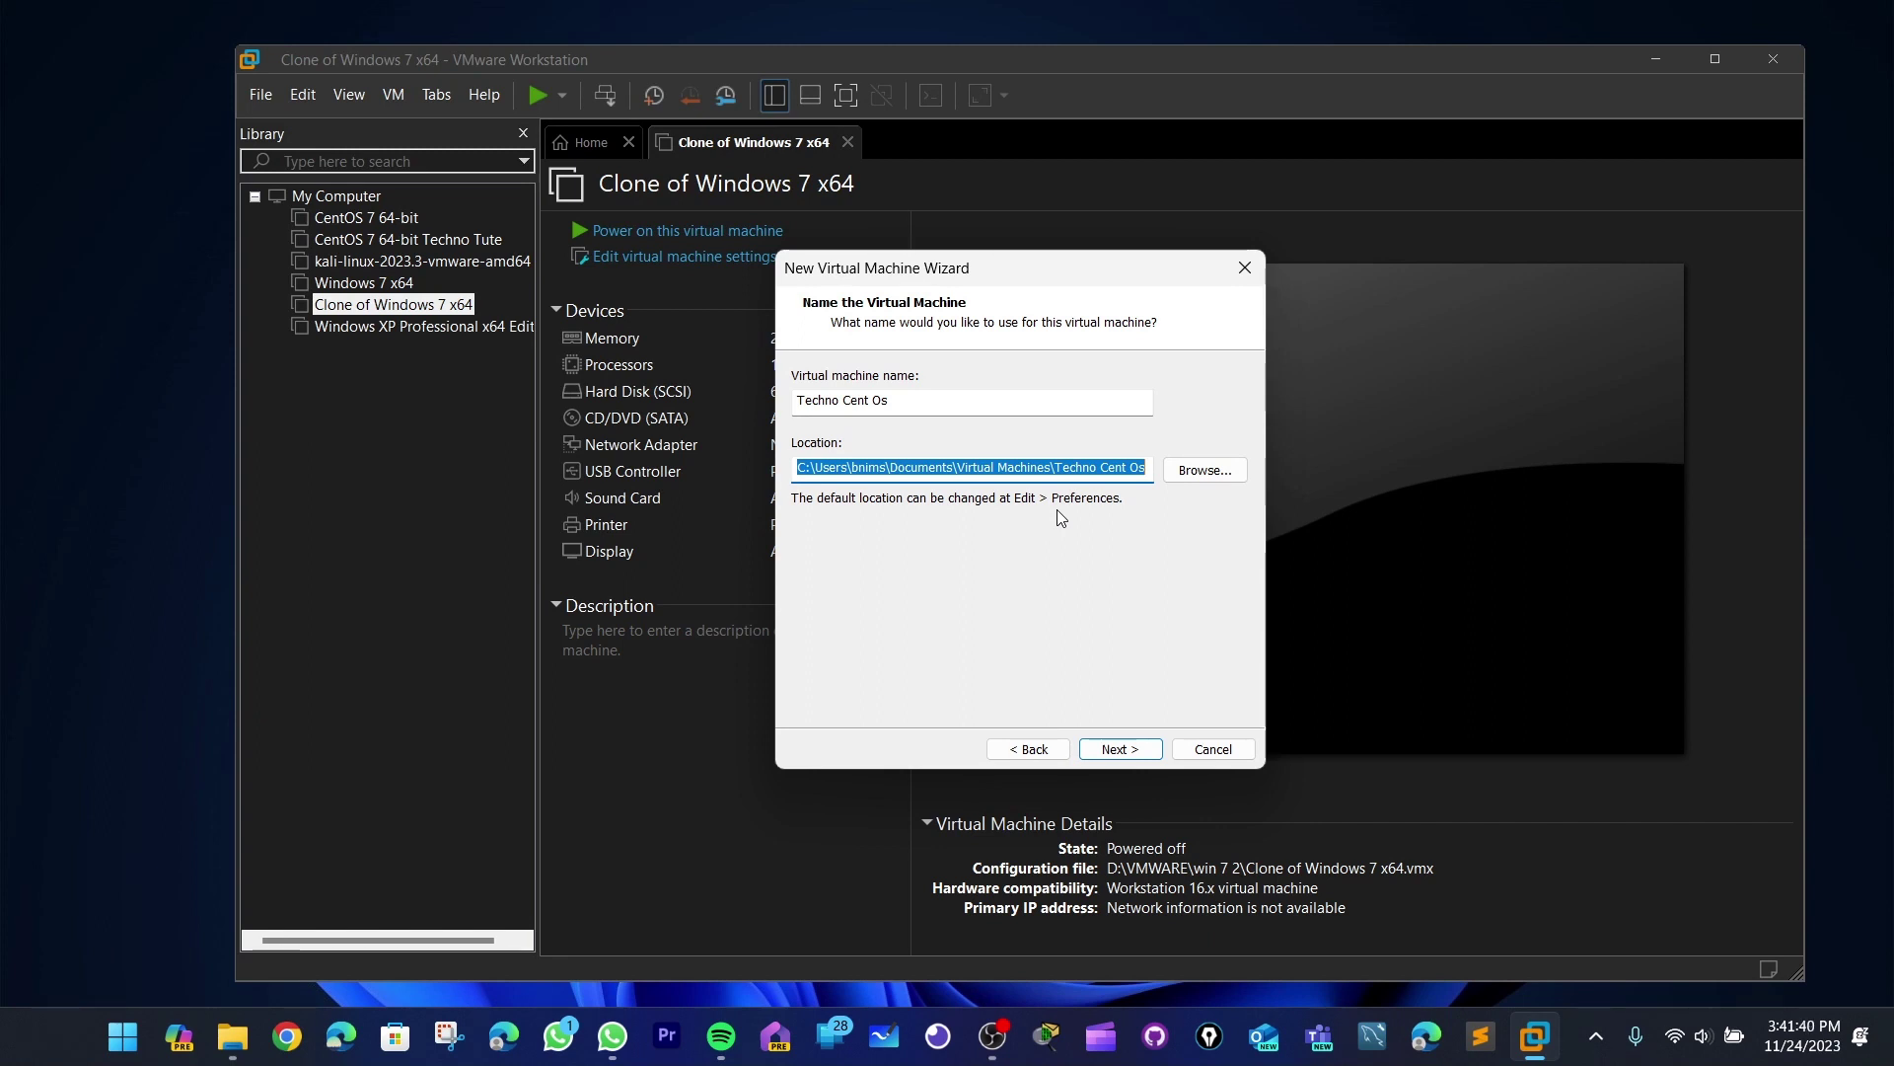
pyautogui.click(1028, 468)
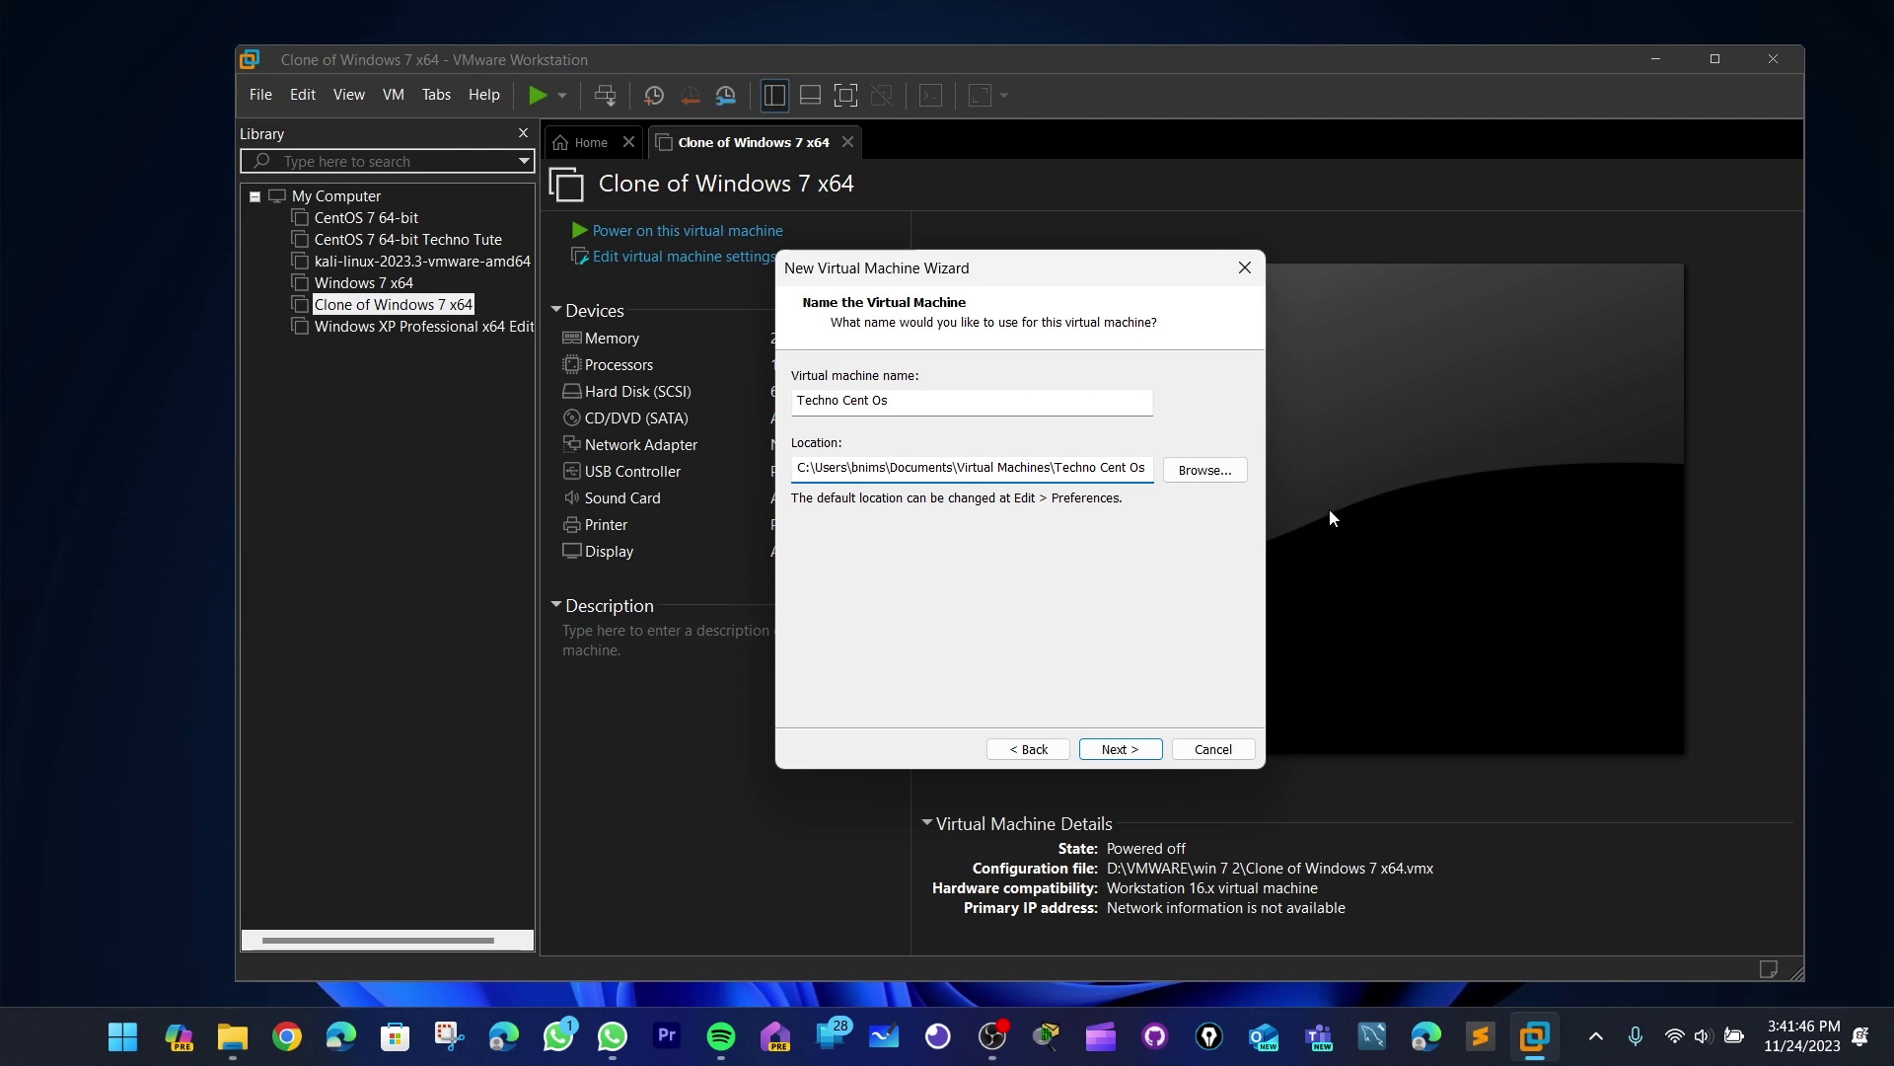
# - Browse for a new VM location and select the VMWARE folder on drive D:
pyautogui.click(1205, 470)
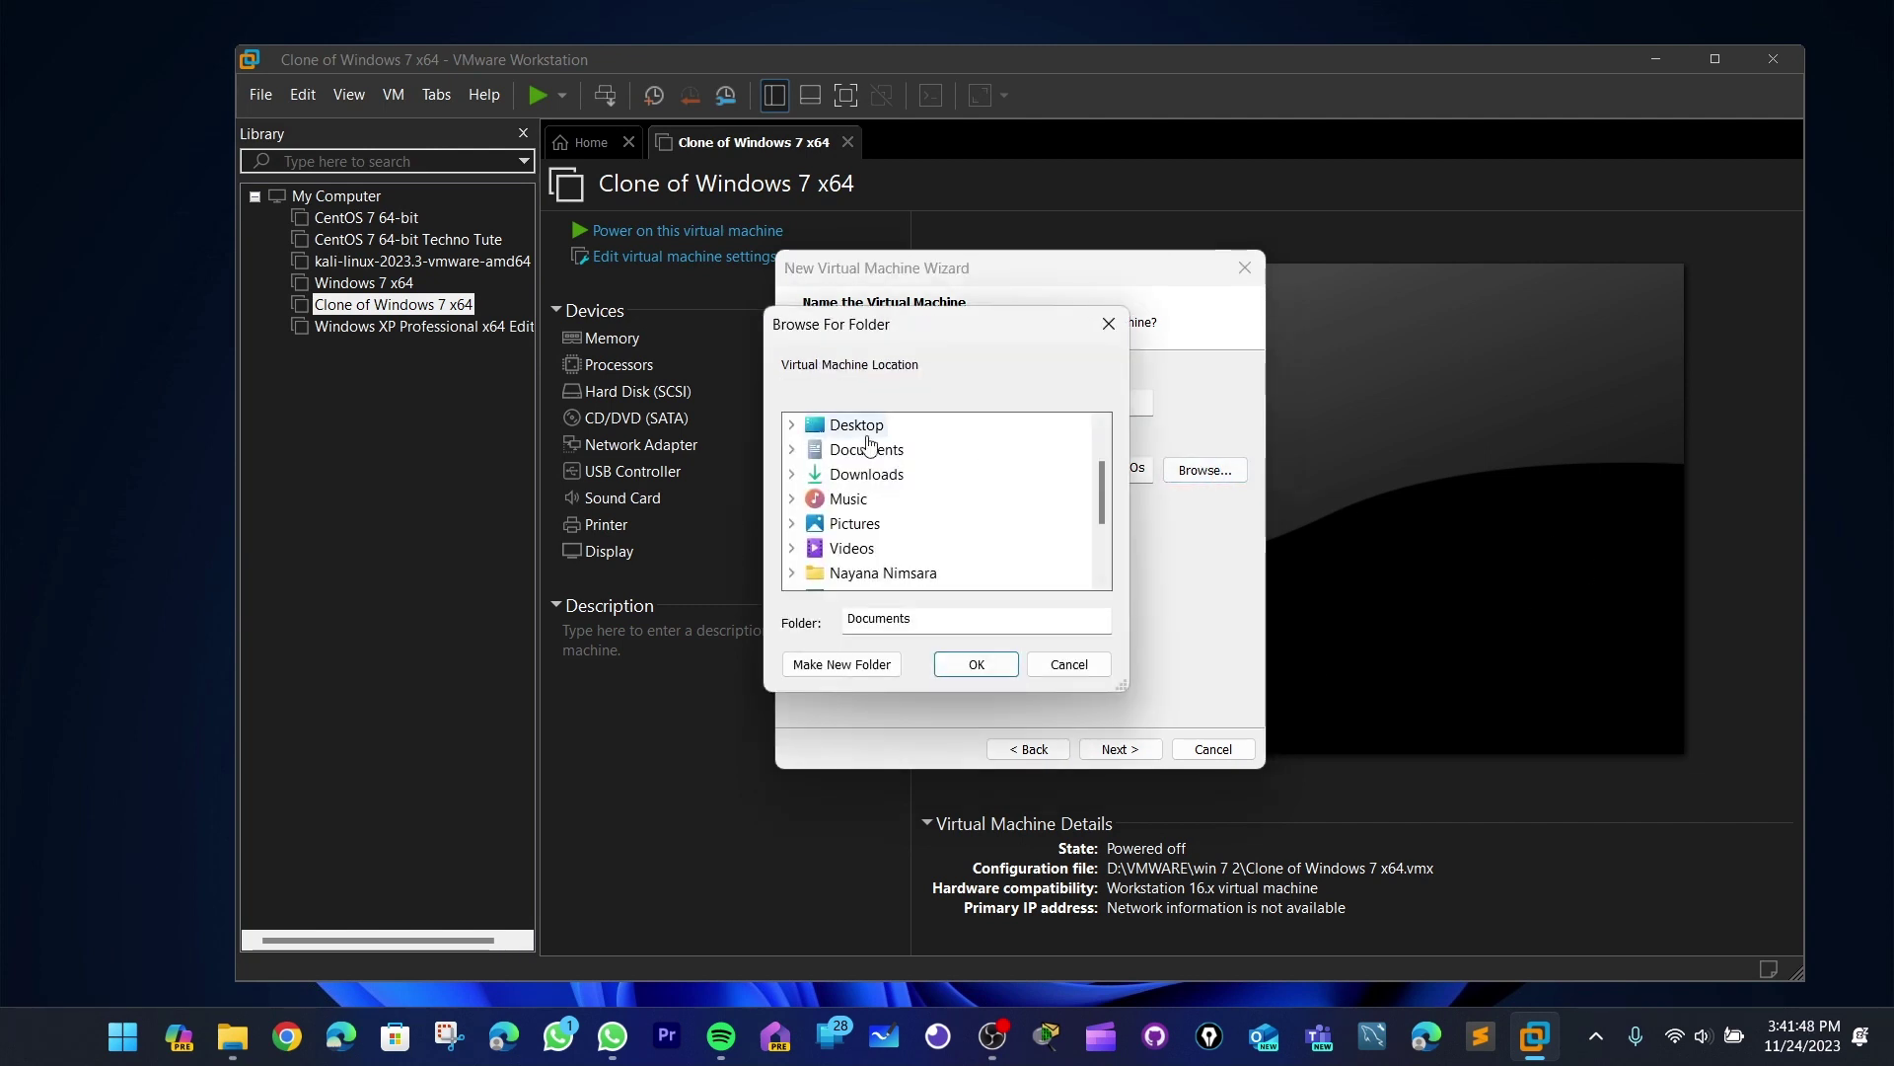
pyautogui.scroll(-2, 868, 444)
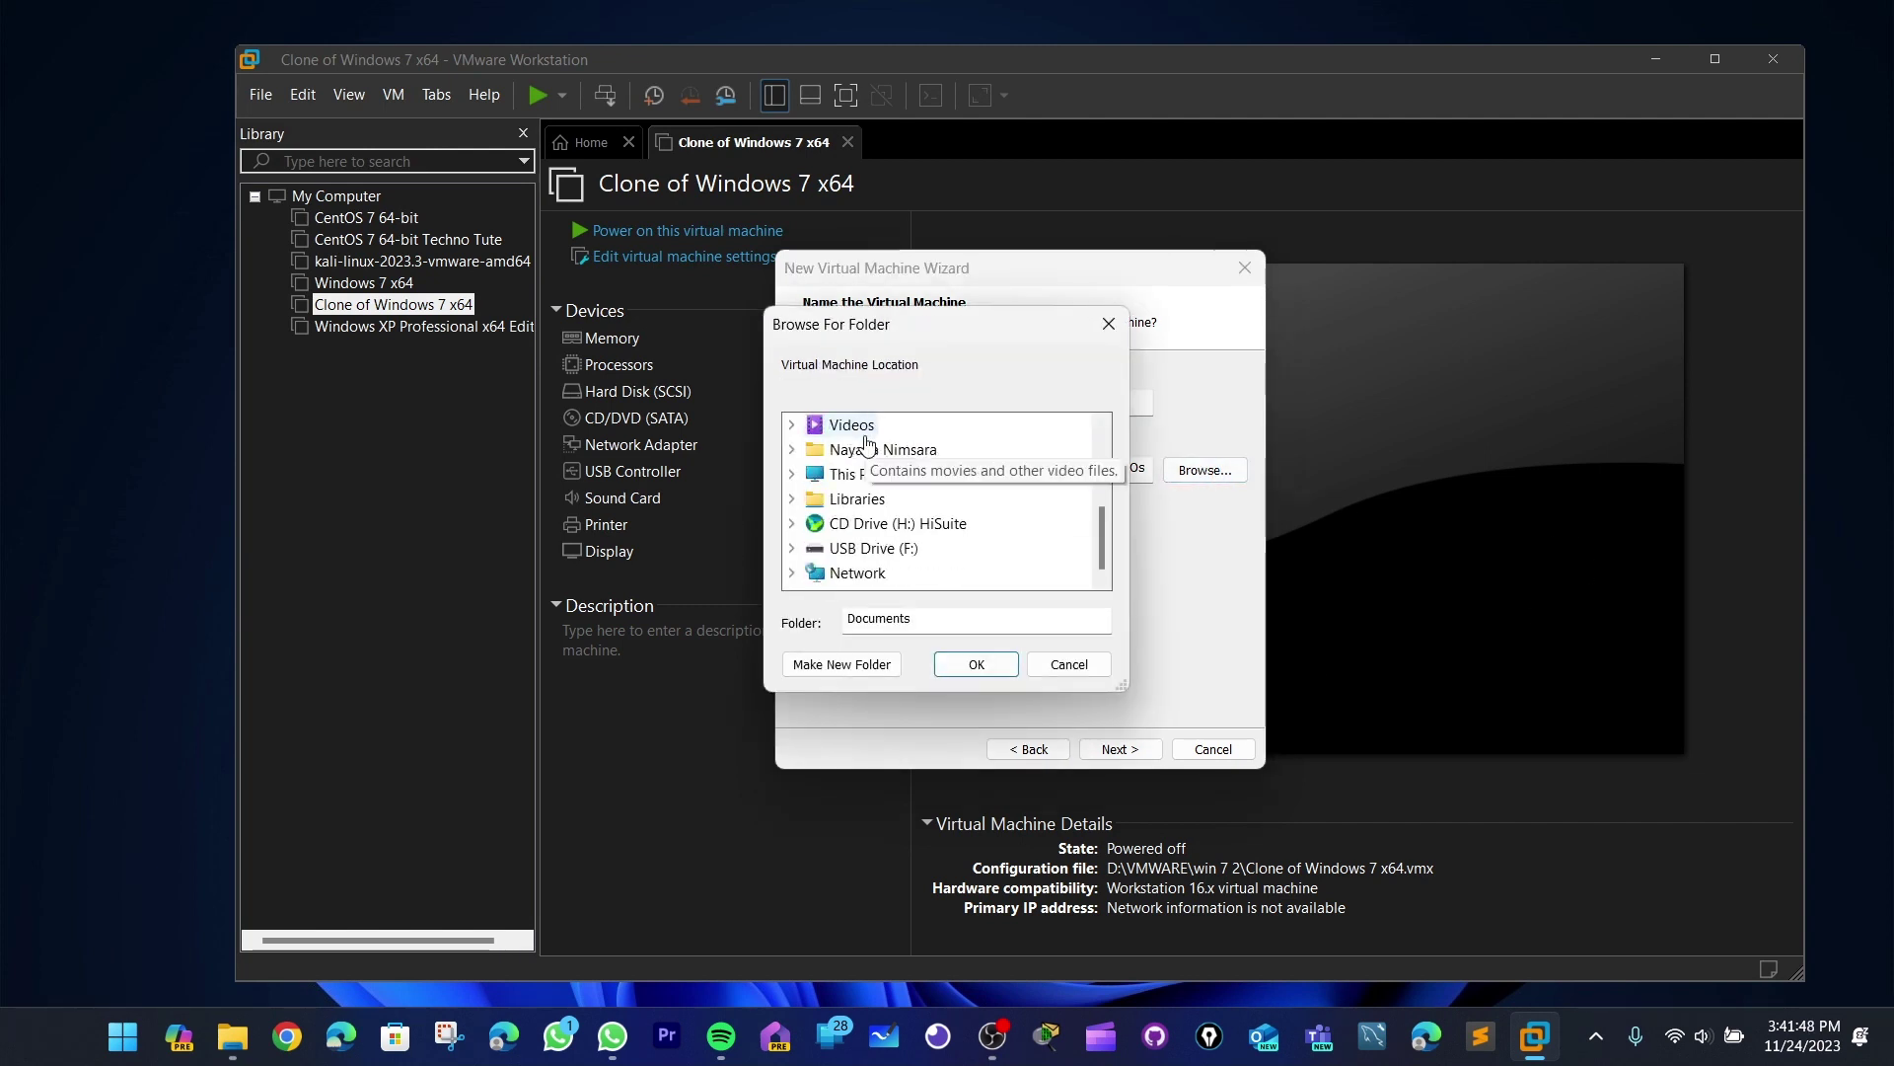
pyautogui.click(792, 475)
pyautogui.click(891, 478)
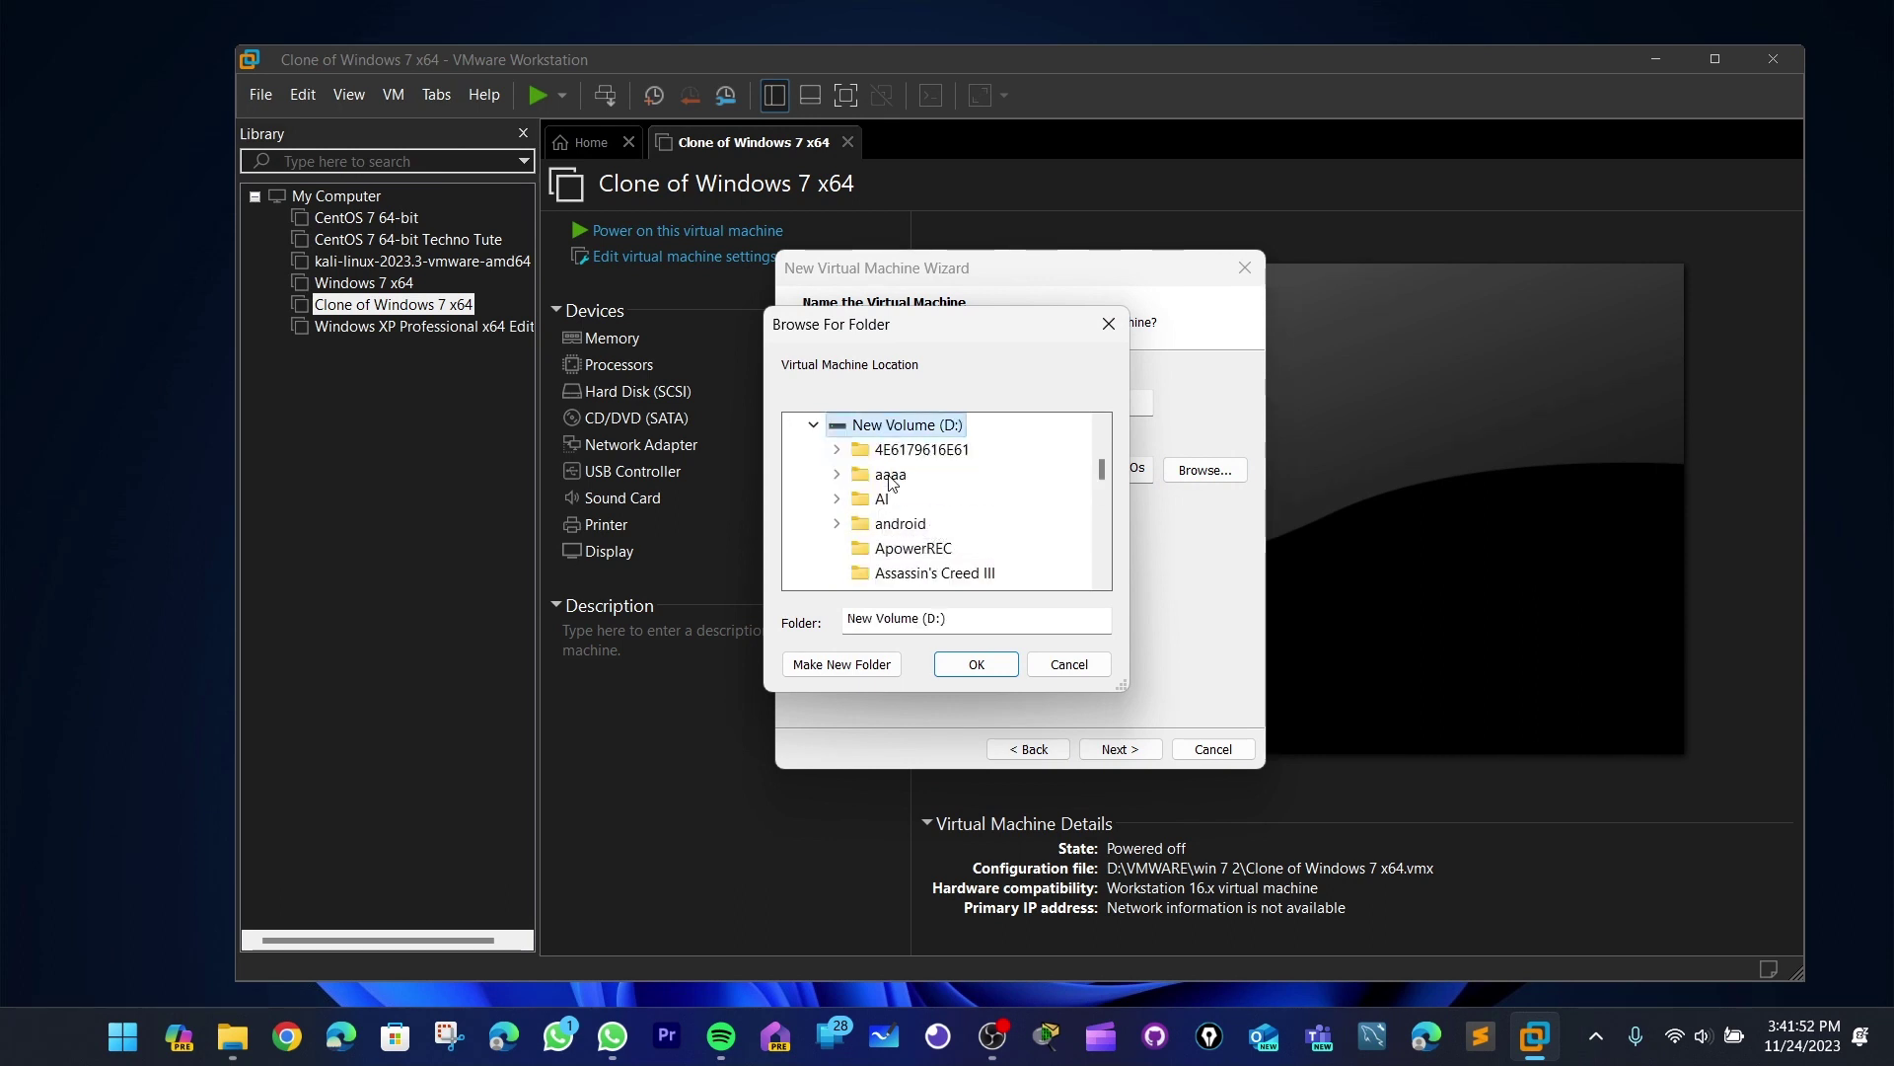
pyautogui.scroll(-10, 891, 481)
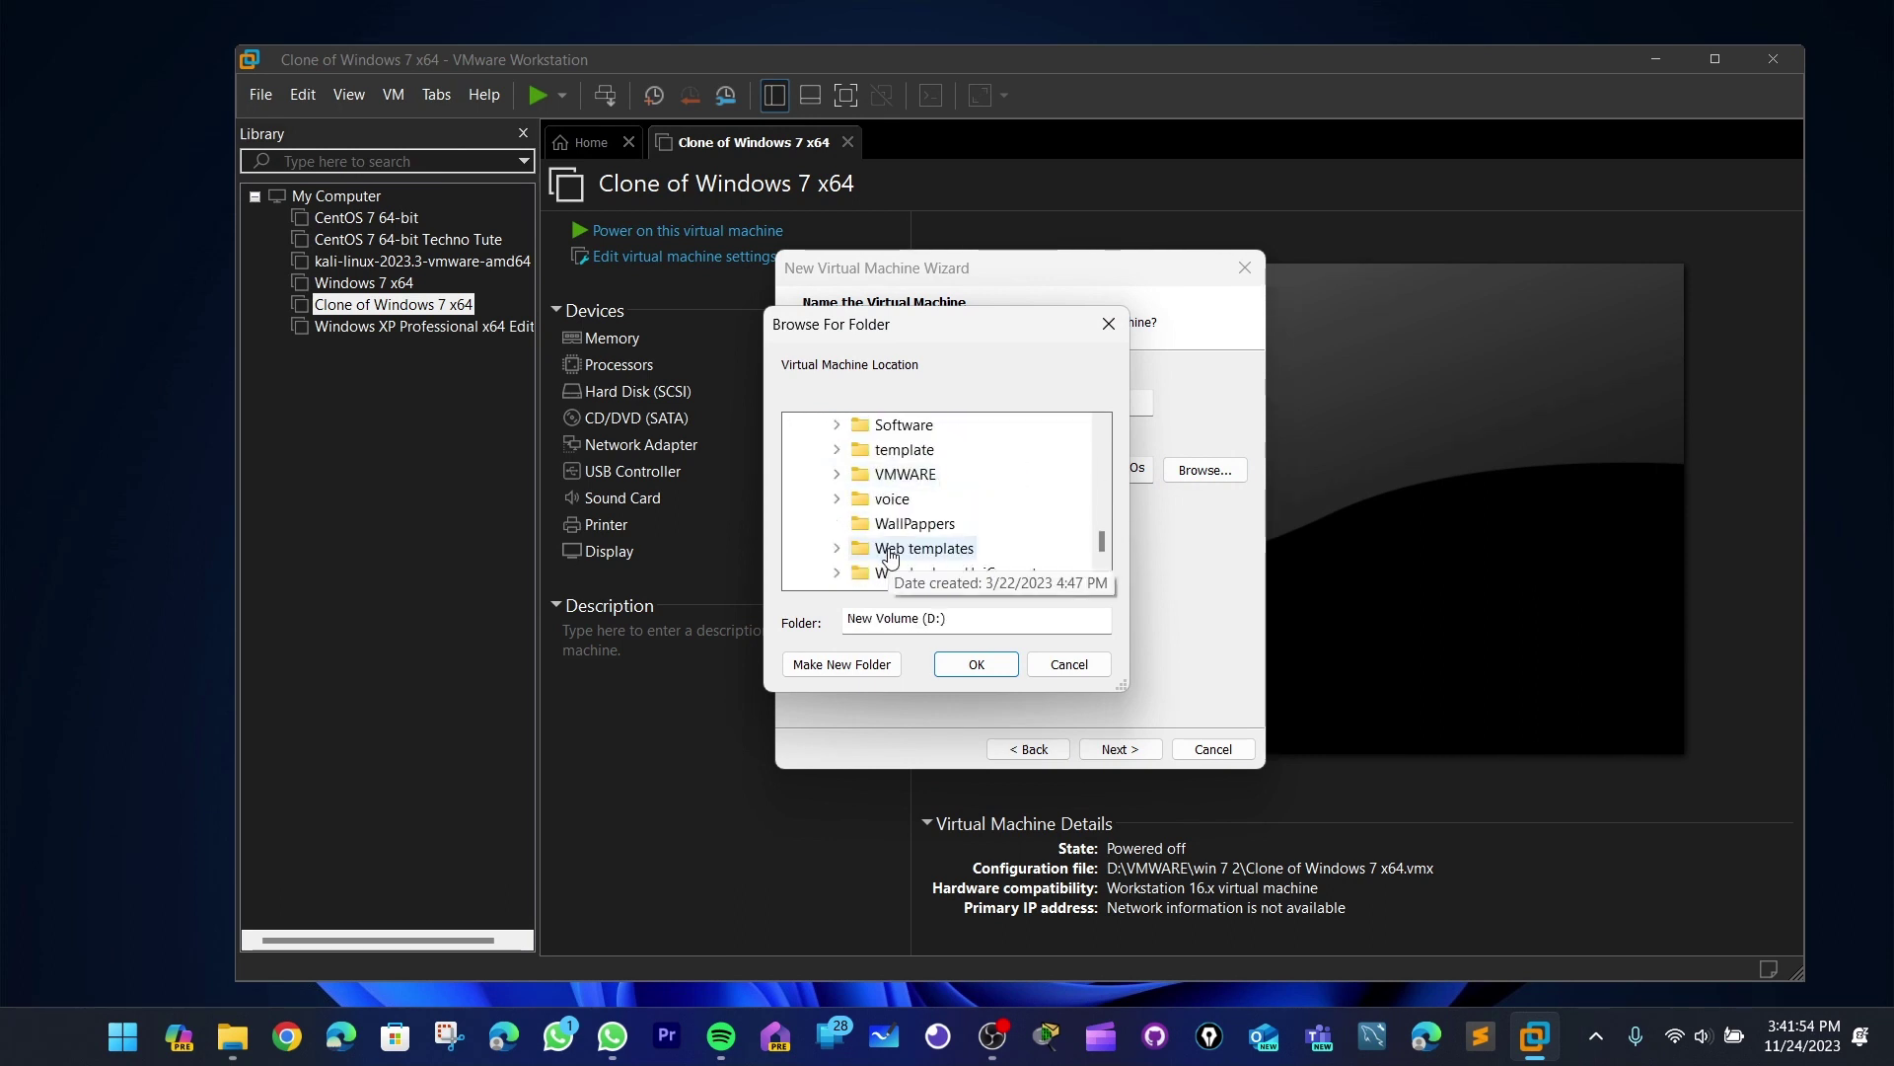
pyautogui.scroll(-3, 891, 558)
pyautogui.scroll(3, 878, 494)
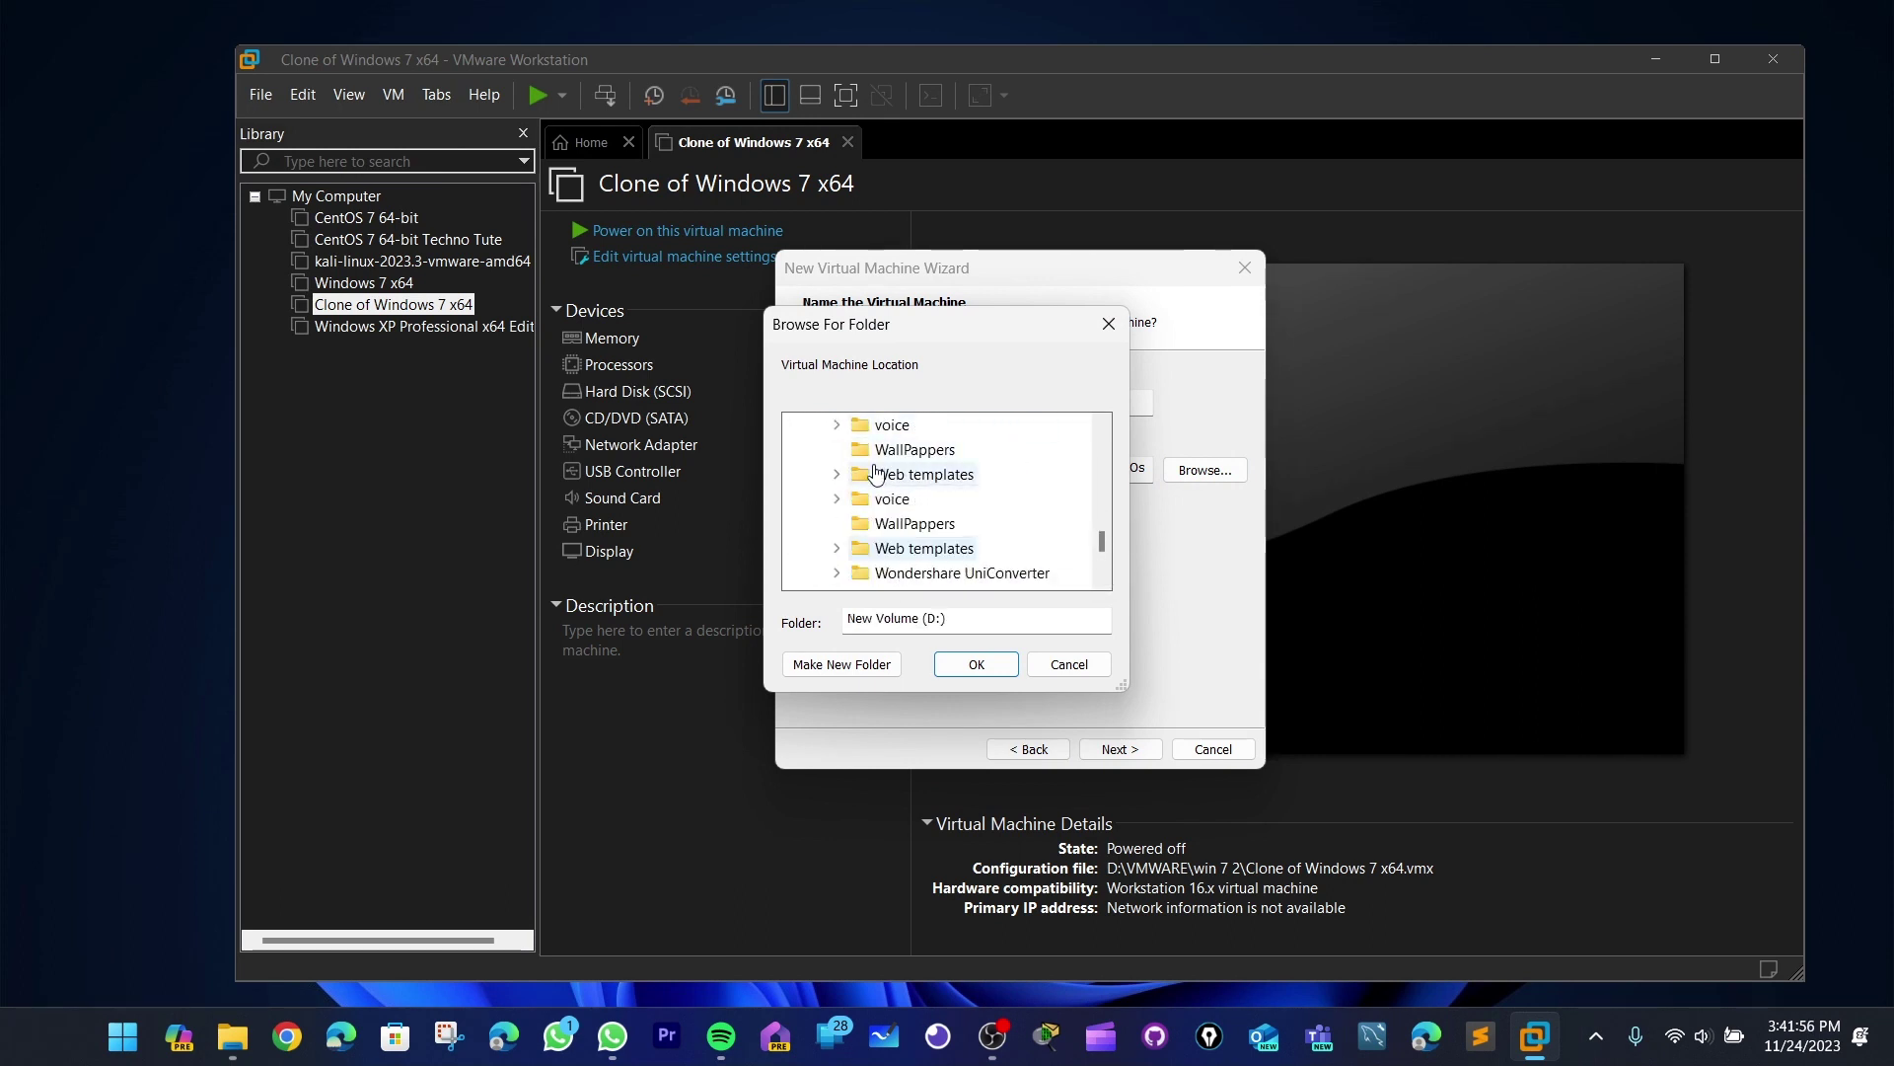
pyautogui.scroll(2, 876, 473)
pyautogui.click(877, 473)
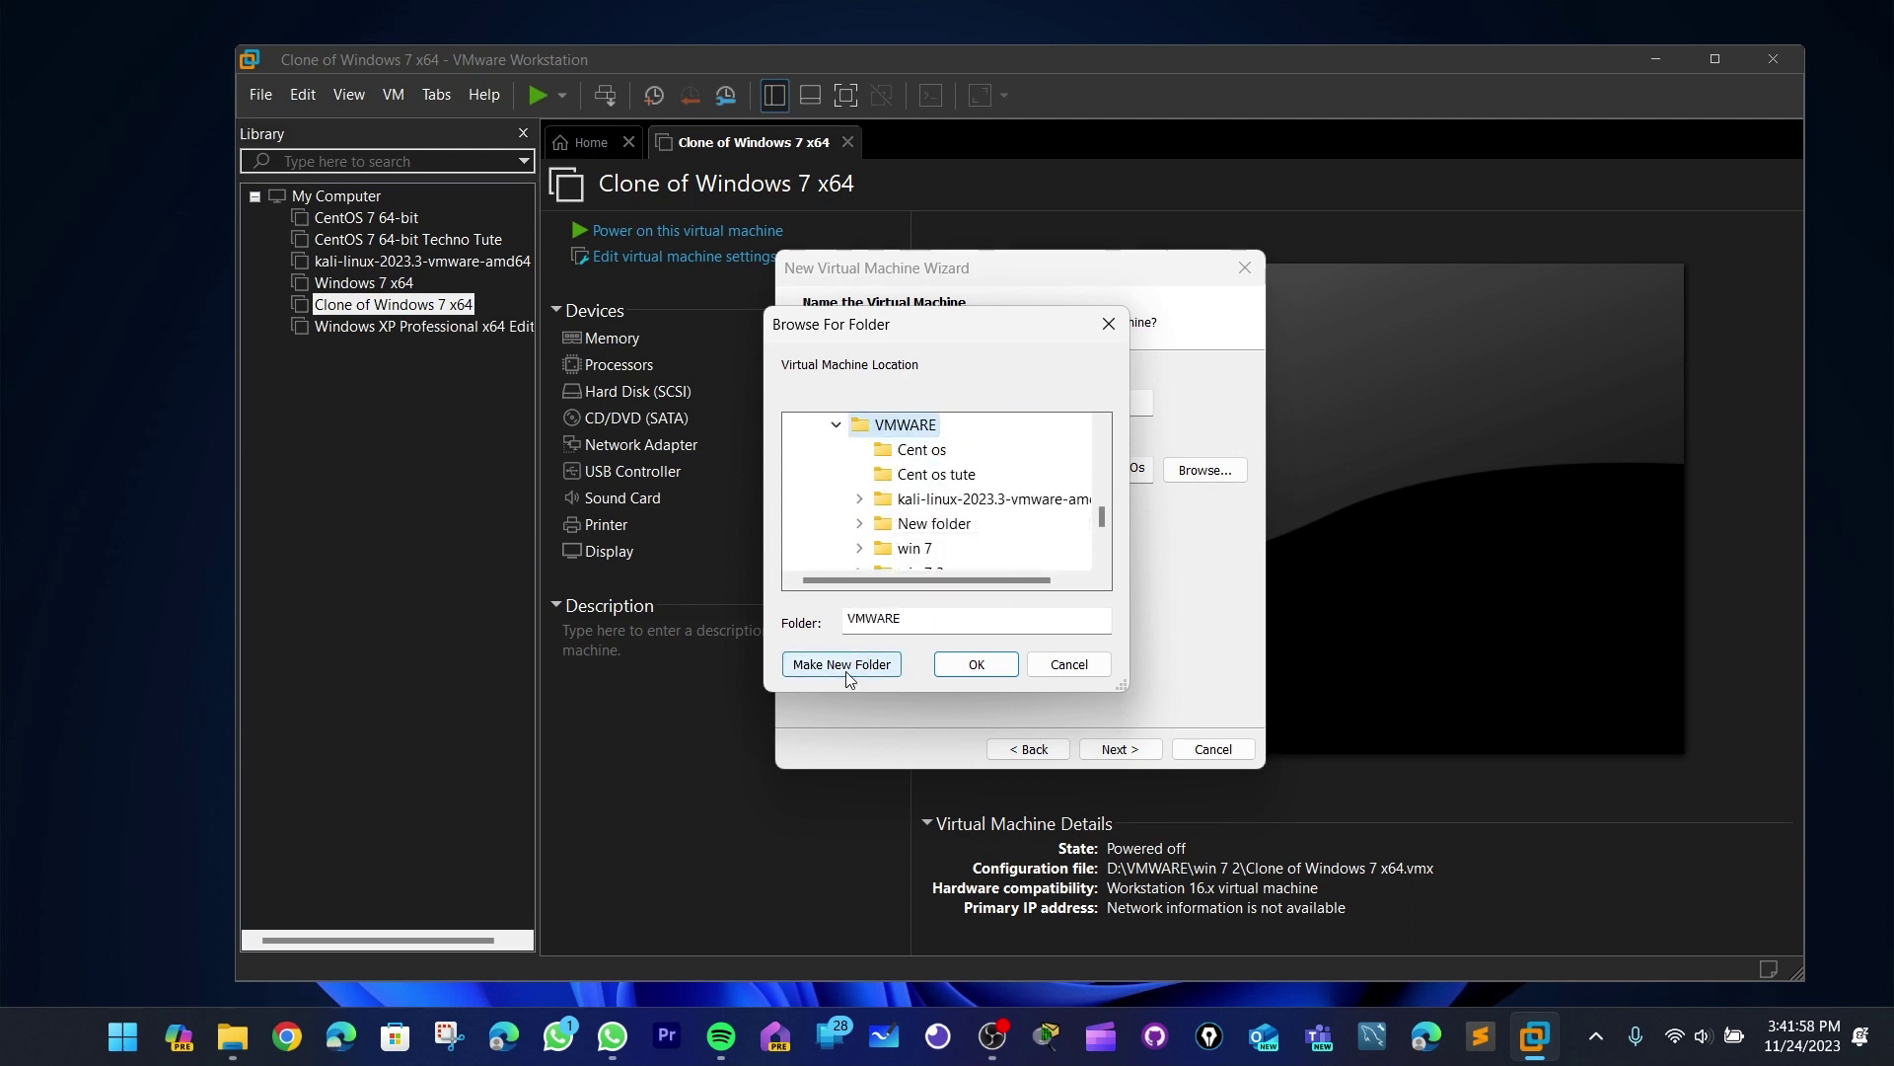
# - Create a 'techno os' folder there, set location to D:\VMWARE\techno os, and continue
pyautogui.click(843, 665)
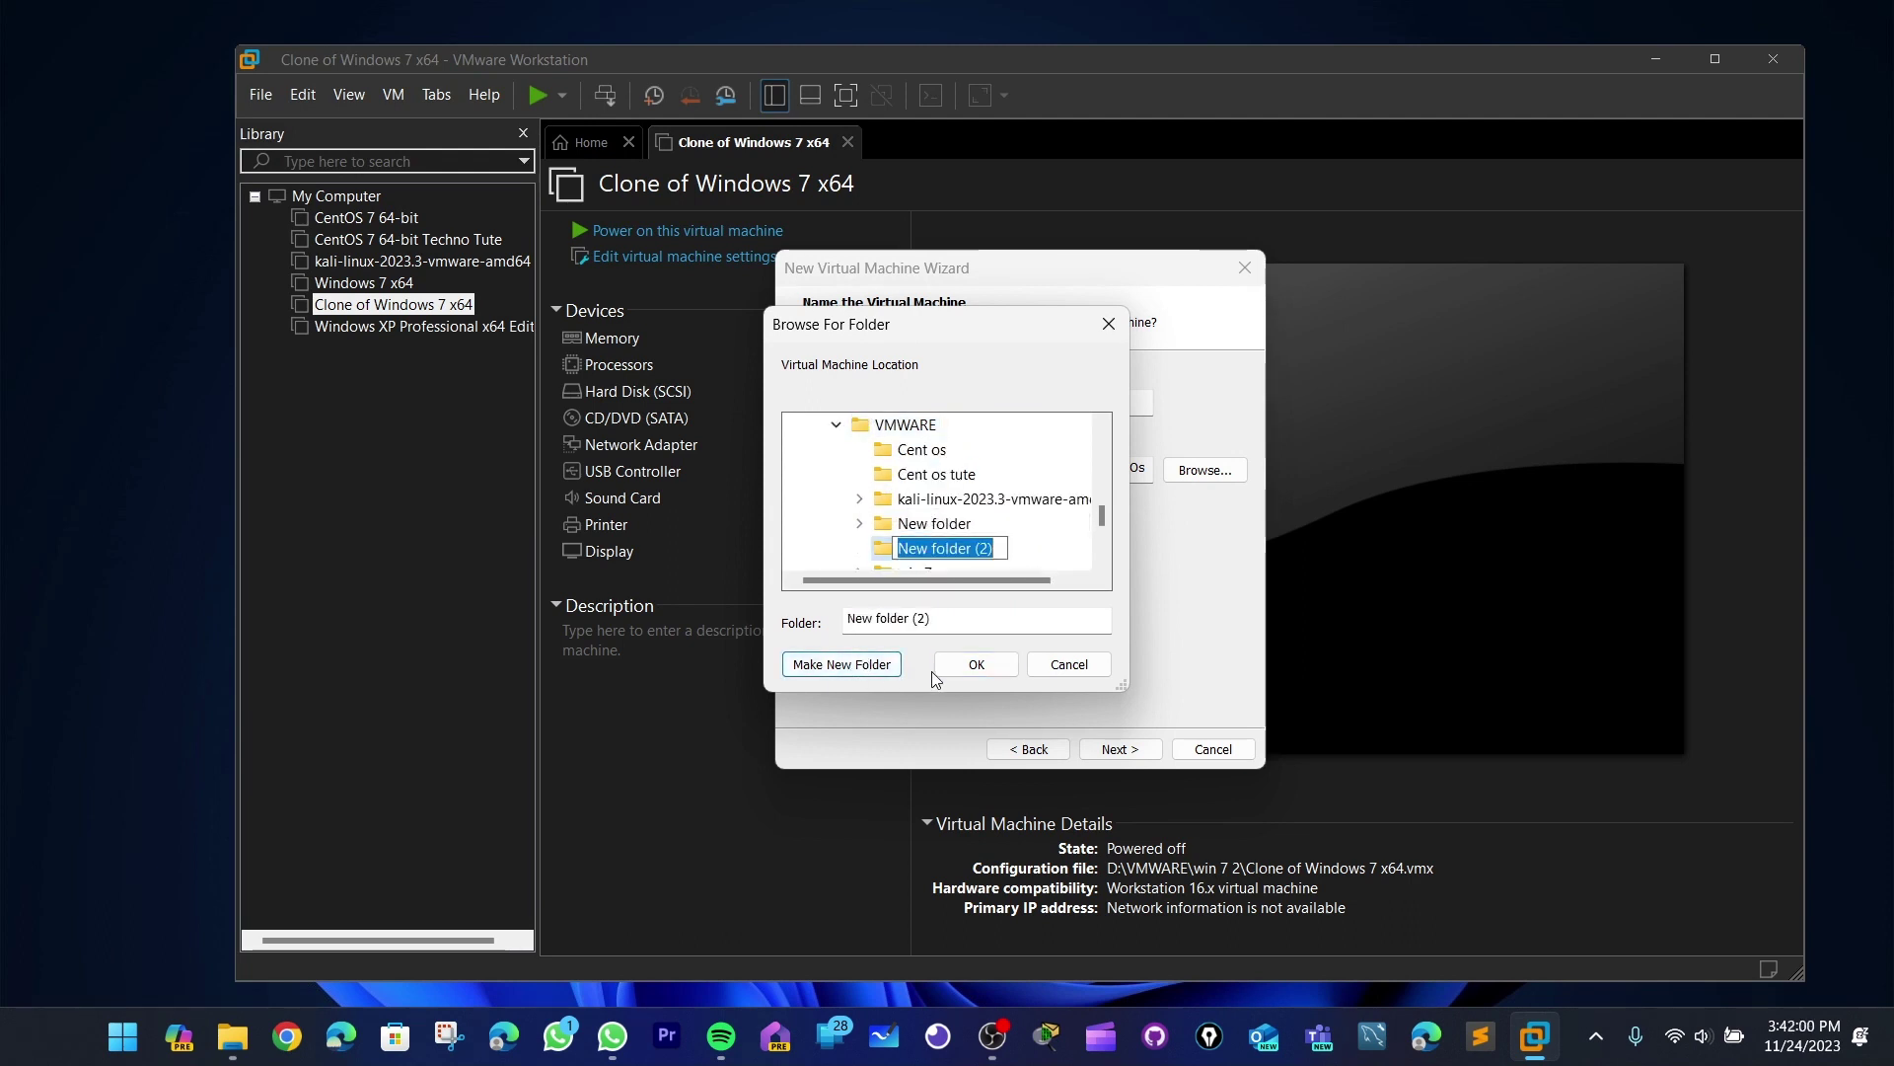
pyautogui.write('techno os')
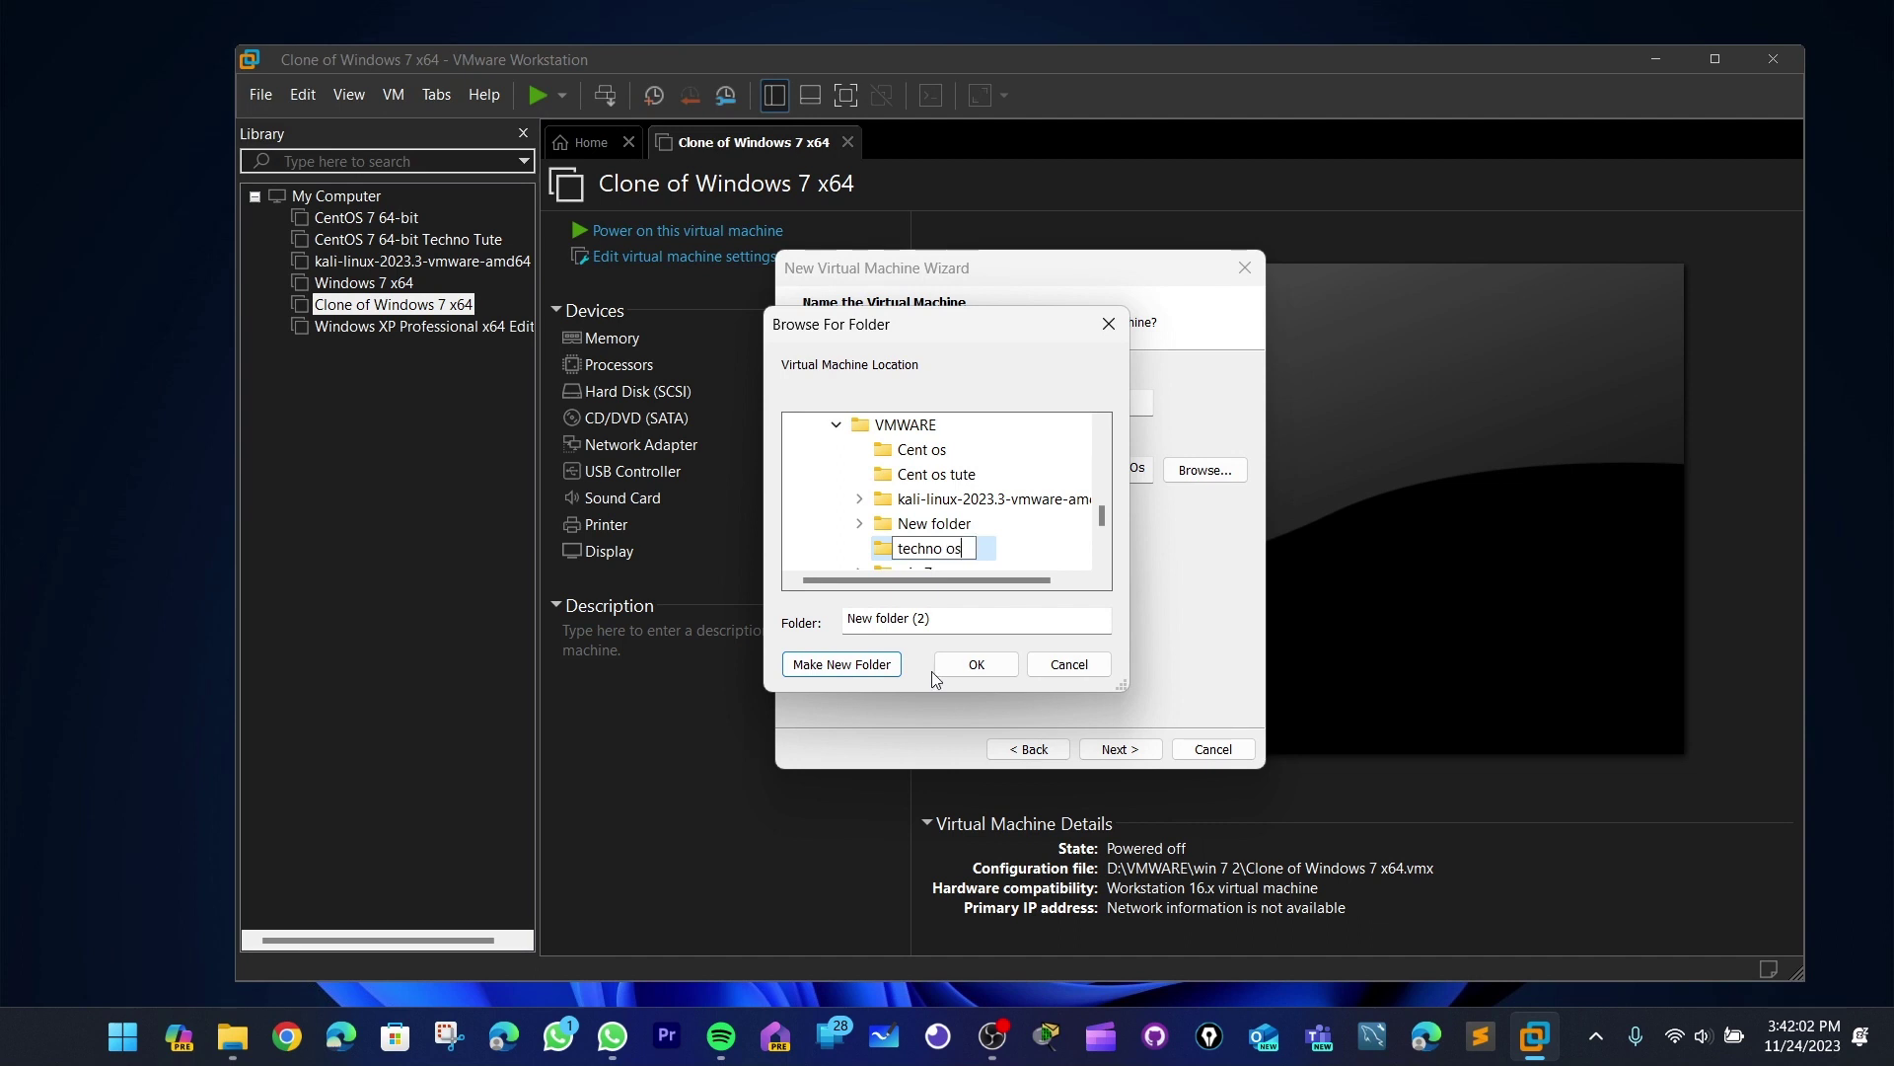
pyautogui.press('Return')
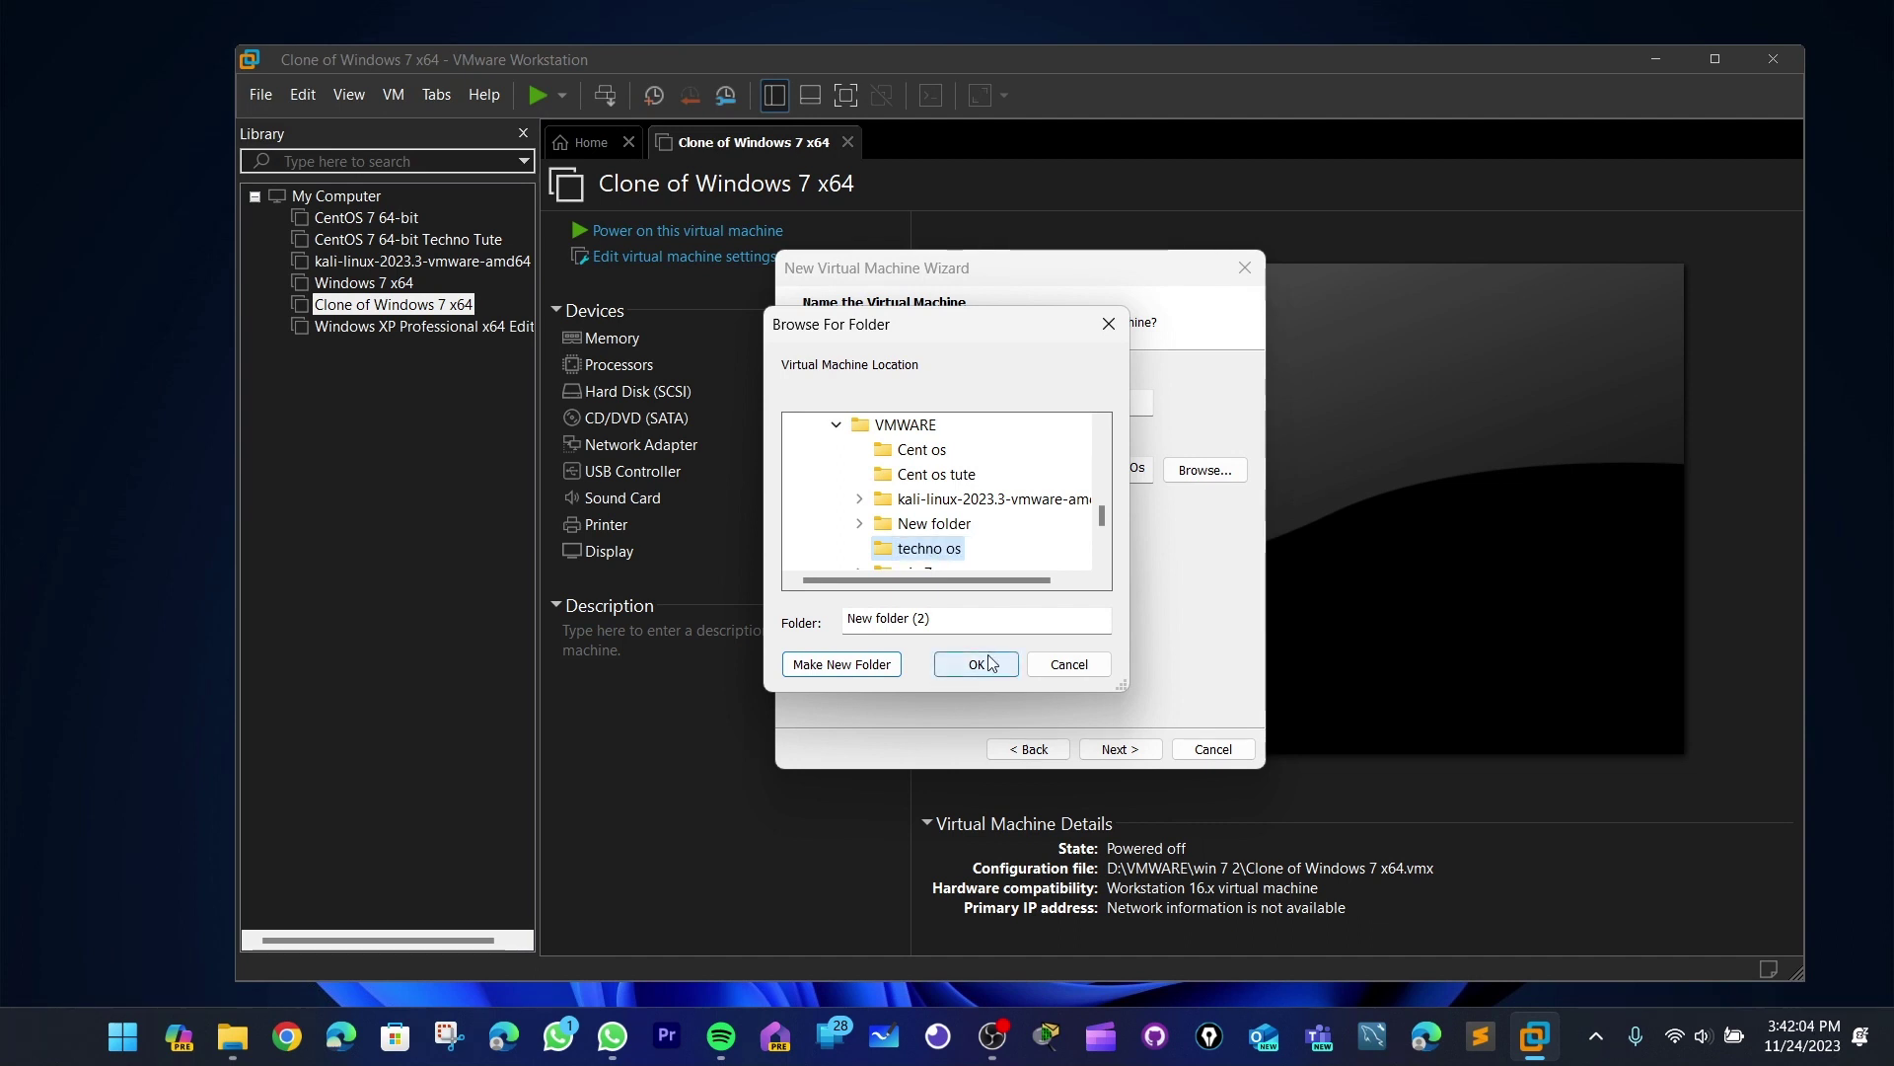
pyautogui.click(981, 664)
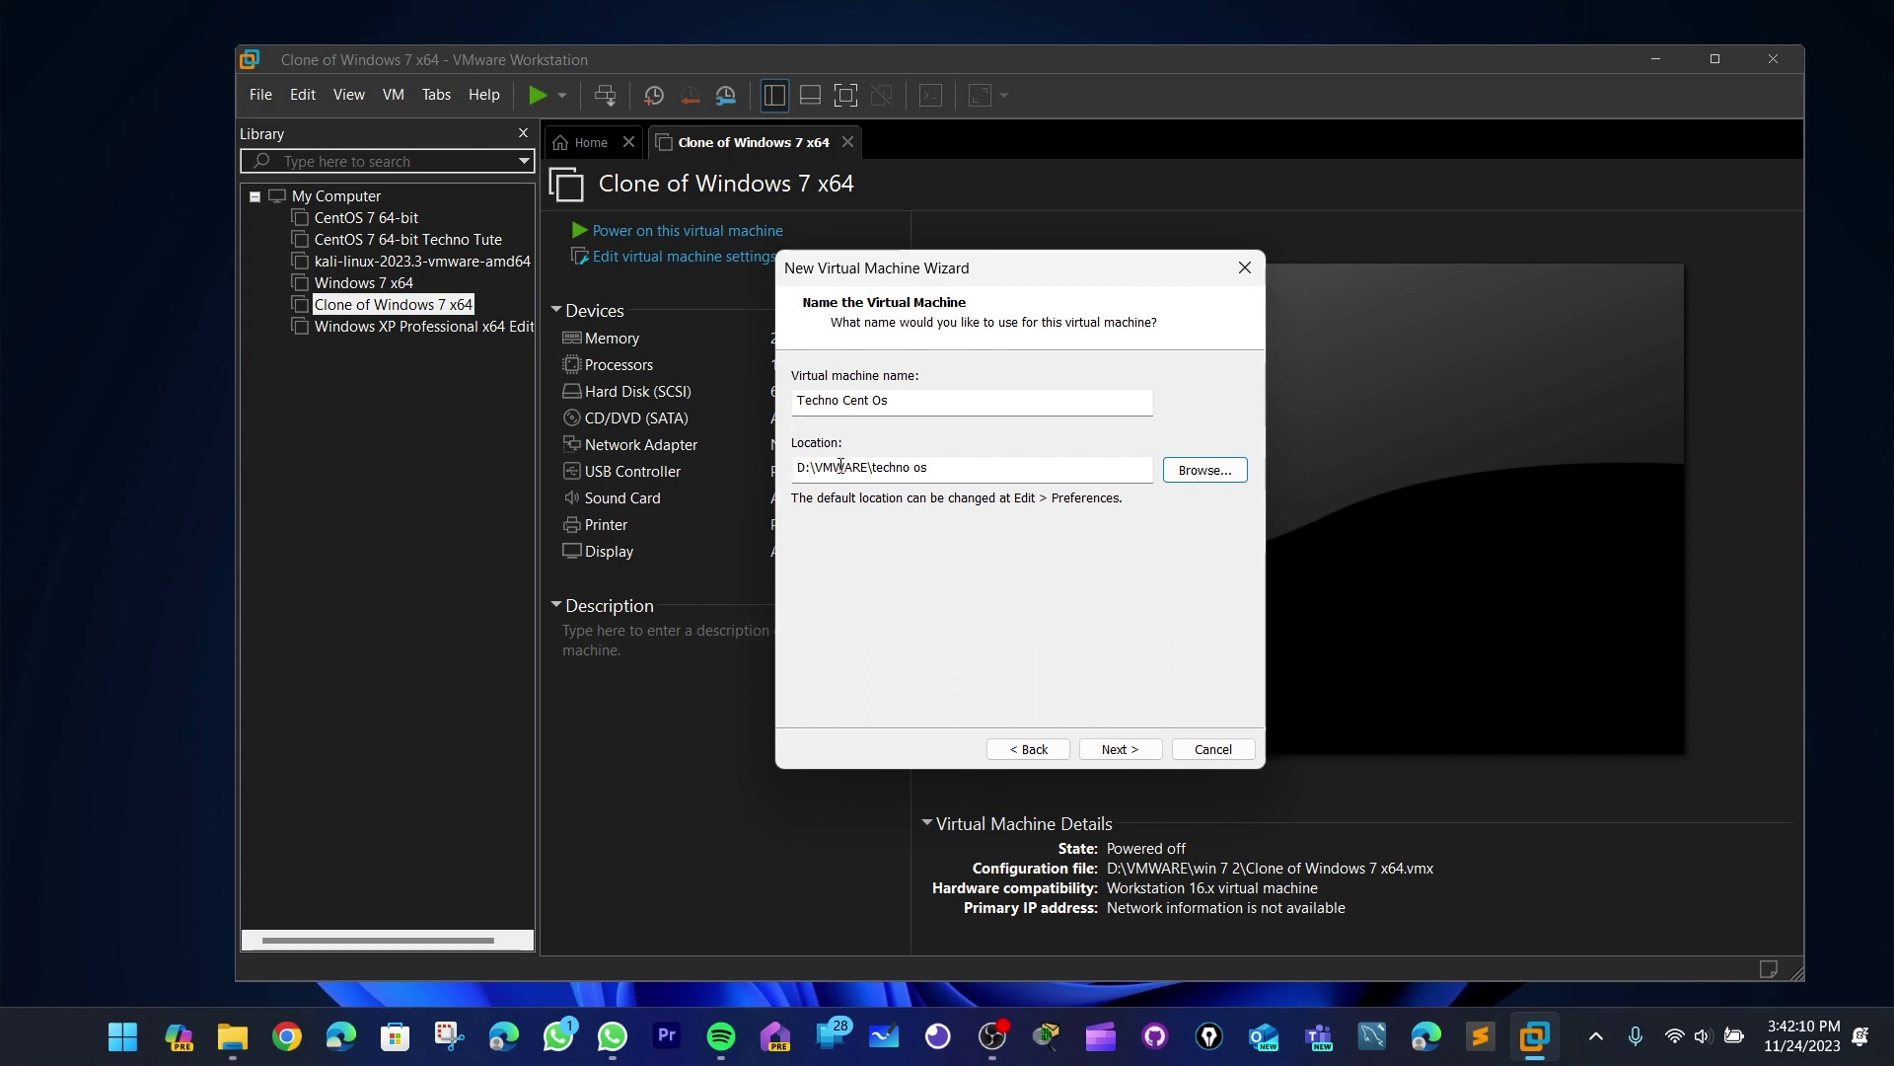
pyautogui.moveTo(813, 470); pyautogui.dragTo(875, 470)
pyautogui.click(960, 470)
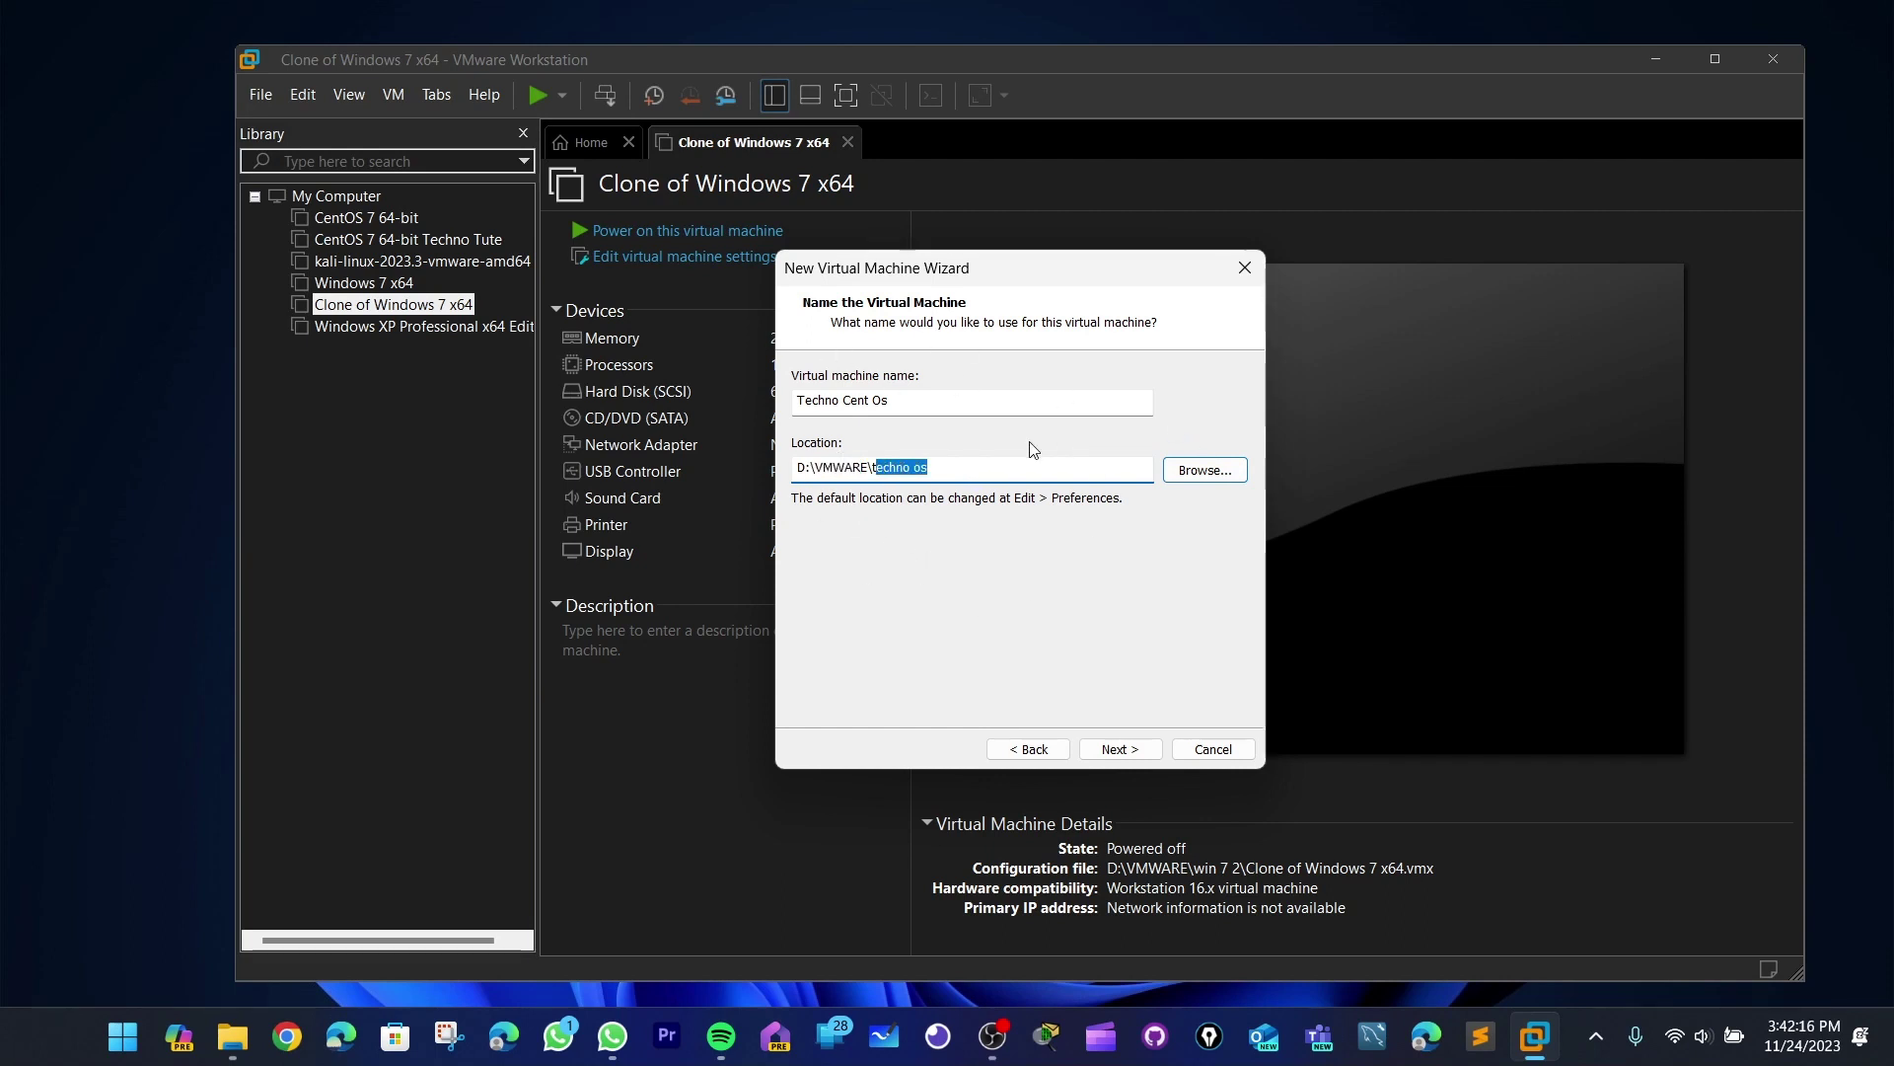
pyautogui.click(1121, 749)
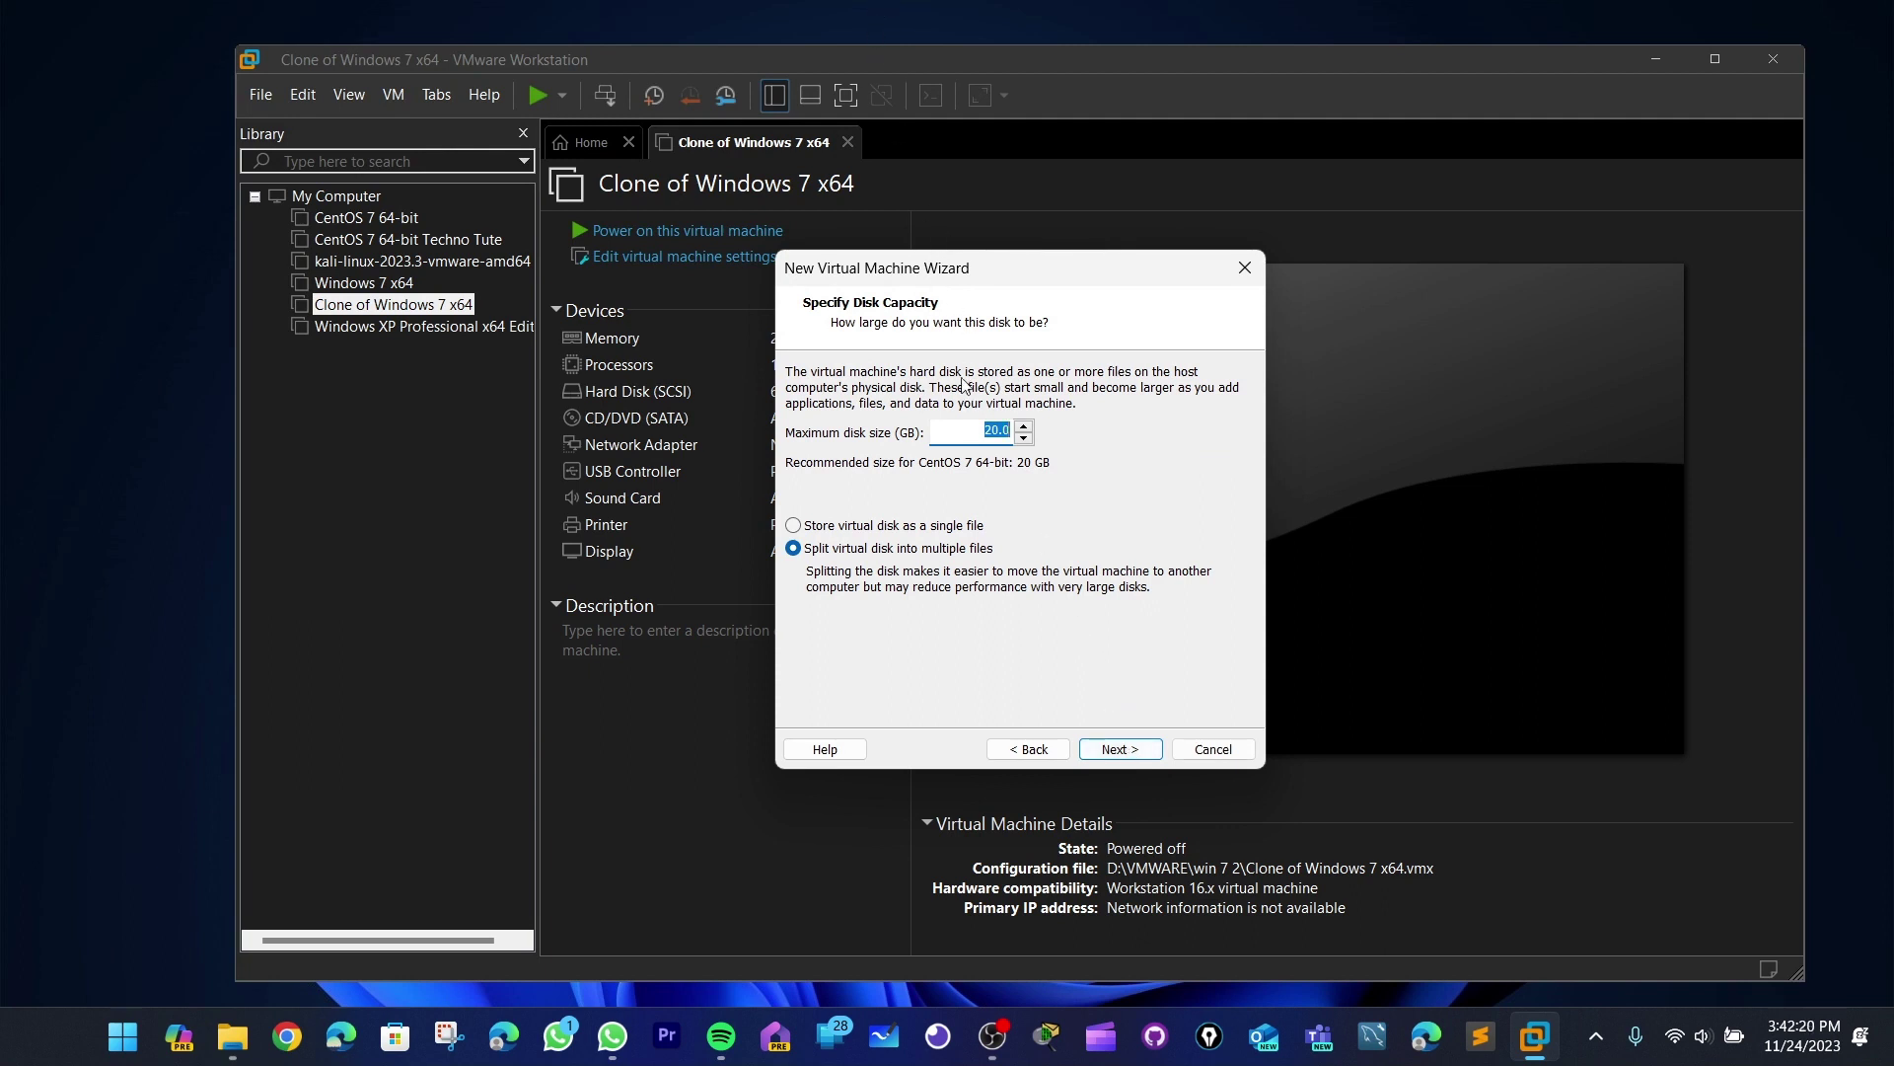
# - Change the maximum disk size from 20.0 to 40.0 GB and proceed to the summary
pyautogui.click(992, 428)
pyautogui.moveTo(984, 429); pyautogui.dragTo(1018, 423)
pyautogui.click(993, 428)
pyautogui.moveTo(979, 429); pyautogui.dragTo(1004, 431)
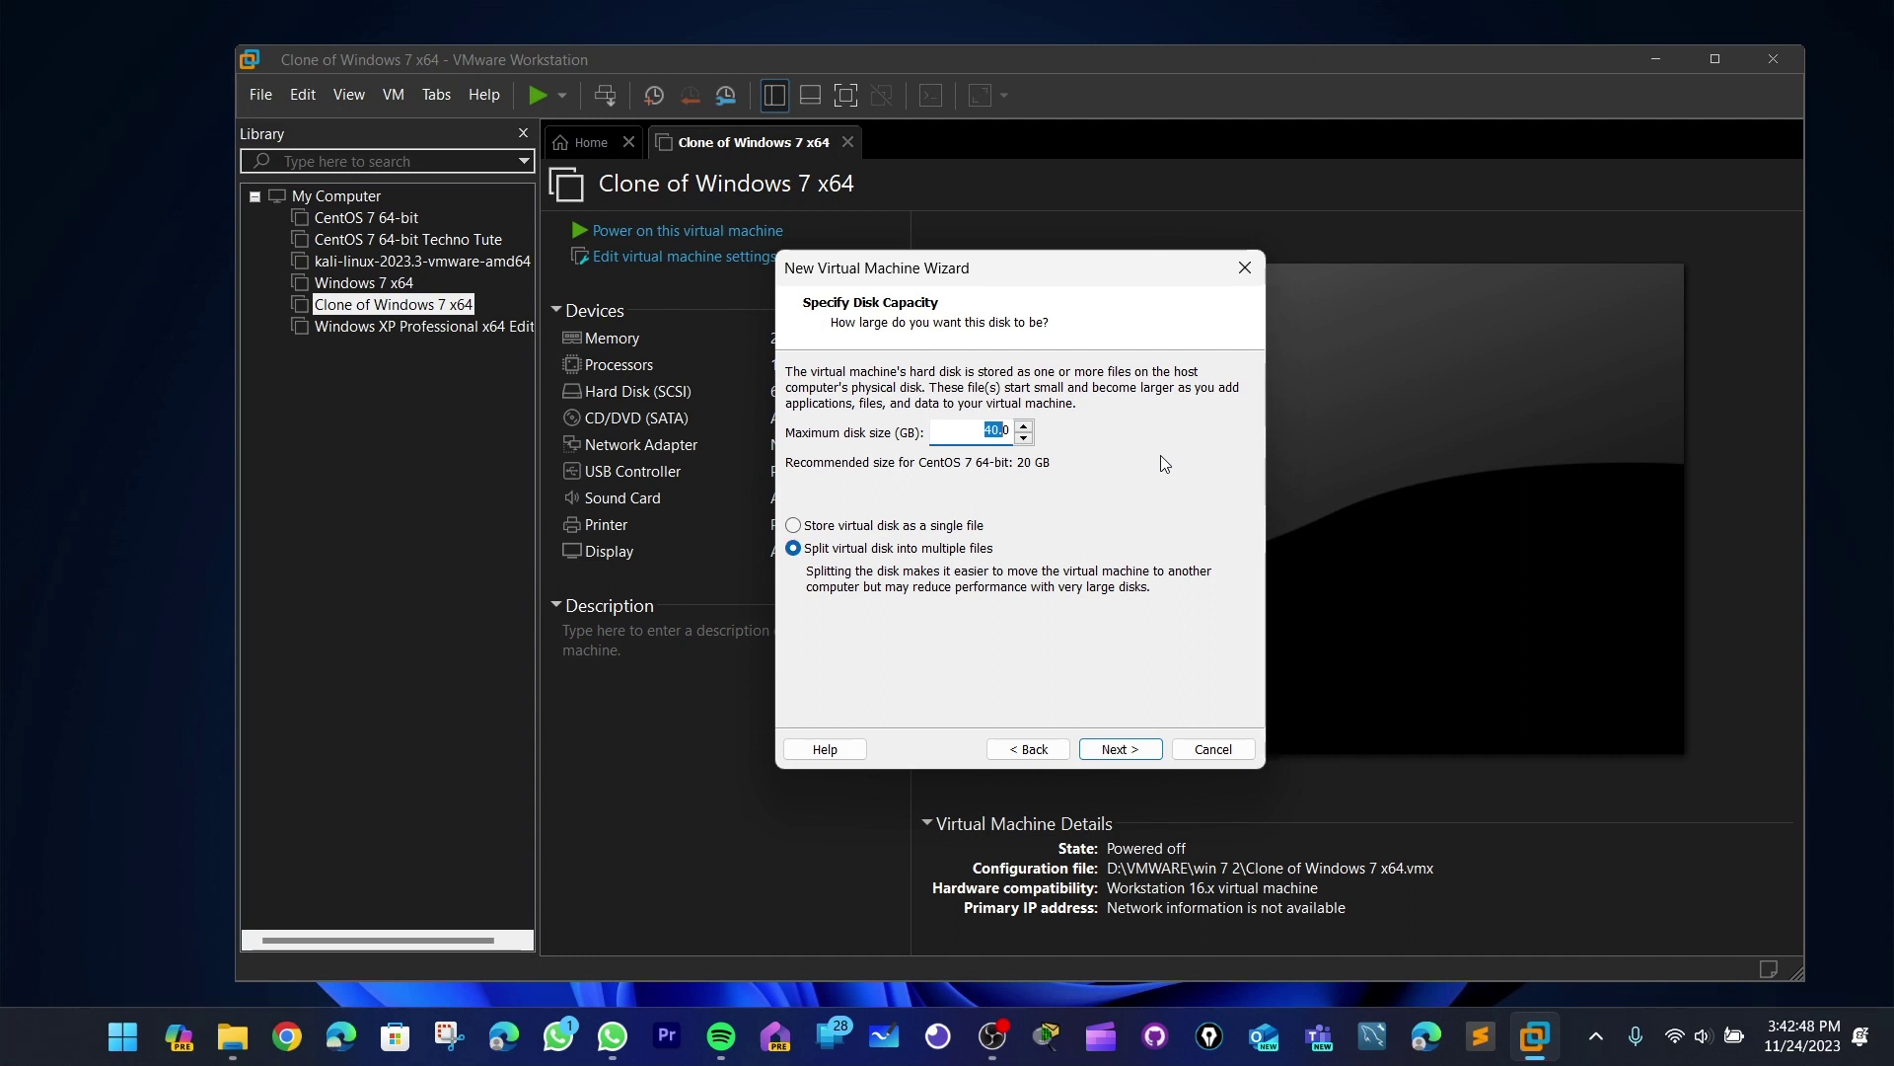
pyautogui.doubleClick(1014, 434)
pyautogui.click(1131, 752)
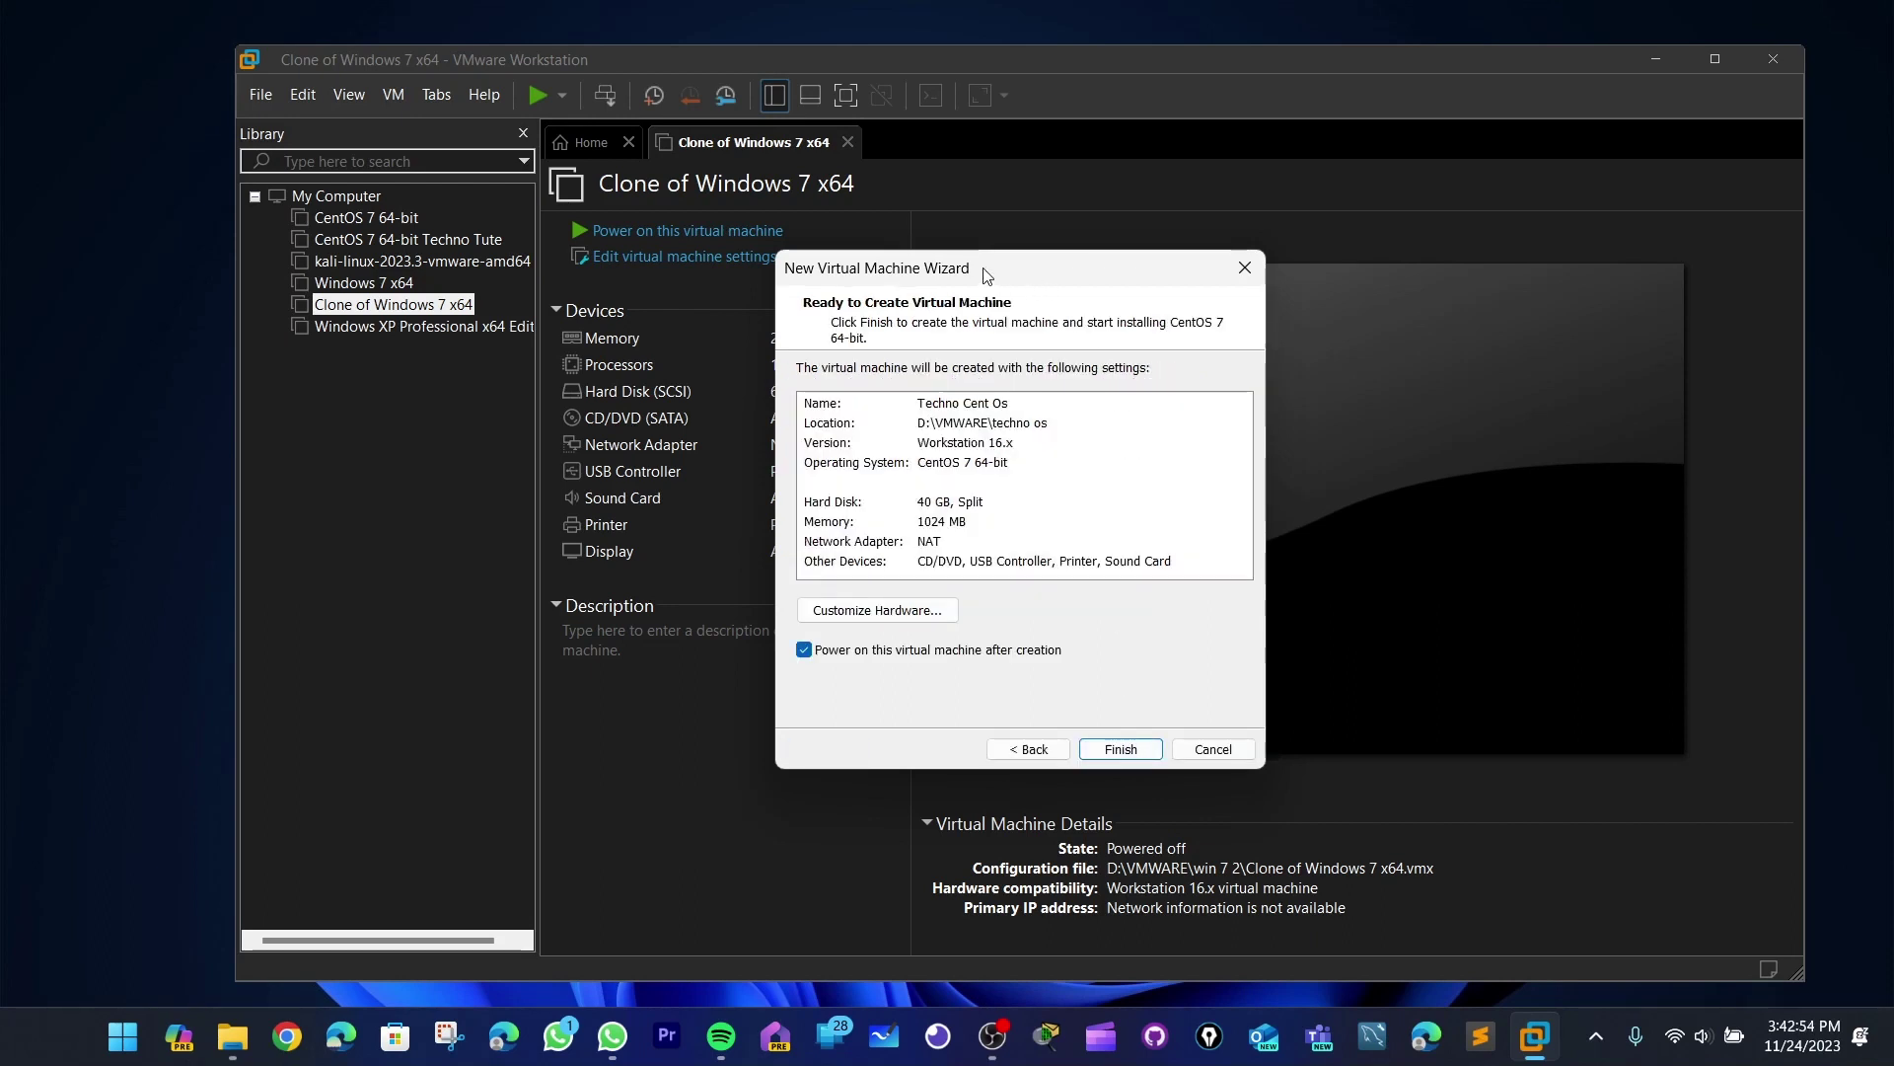
# - Review the summary's NAT adapter, other devices and 1024 MB memory, then open Customize Hardware
pyautogui.moveTo(981, 266); pyautogui.dragTo(1057, 228)
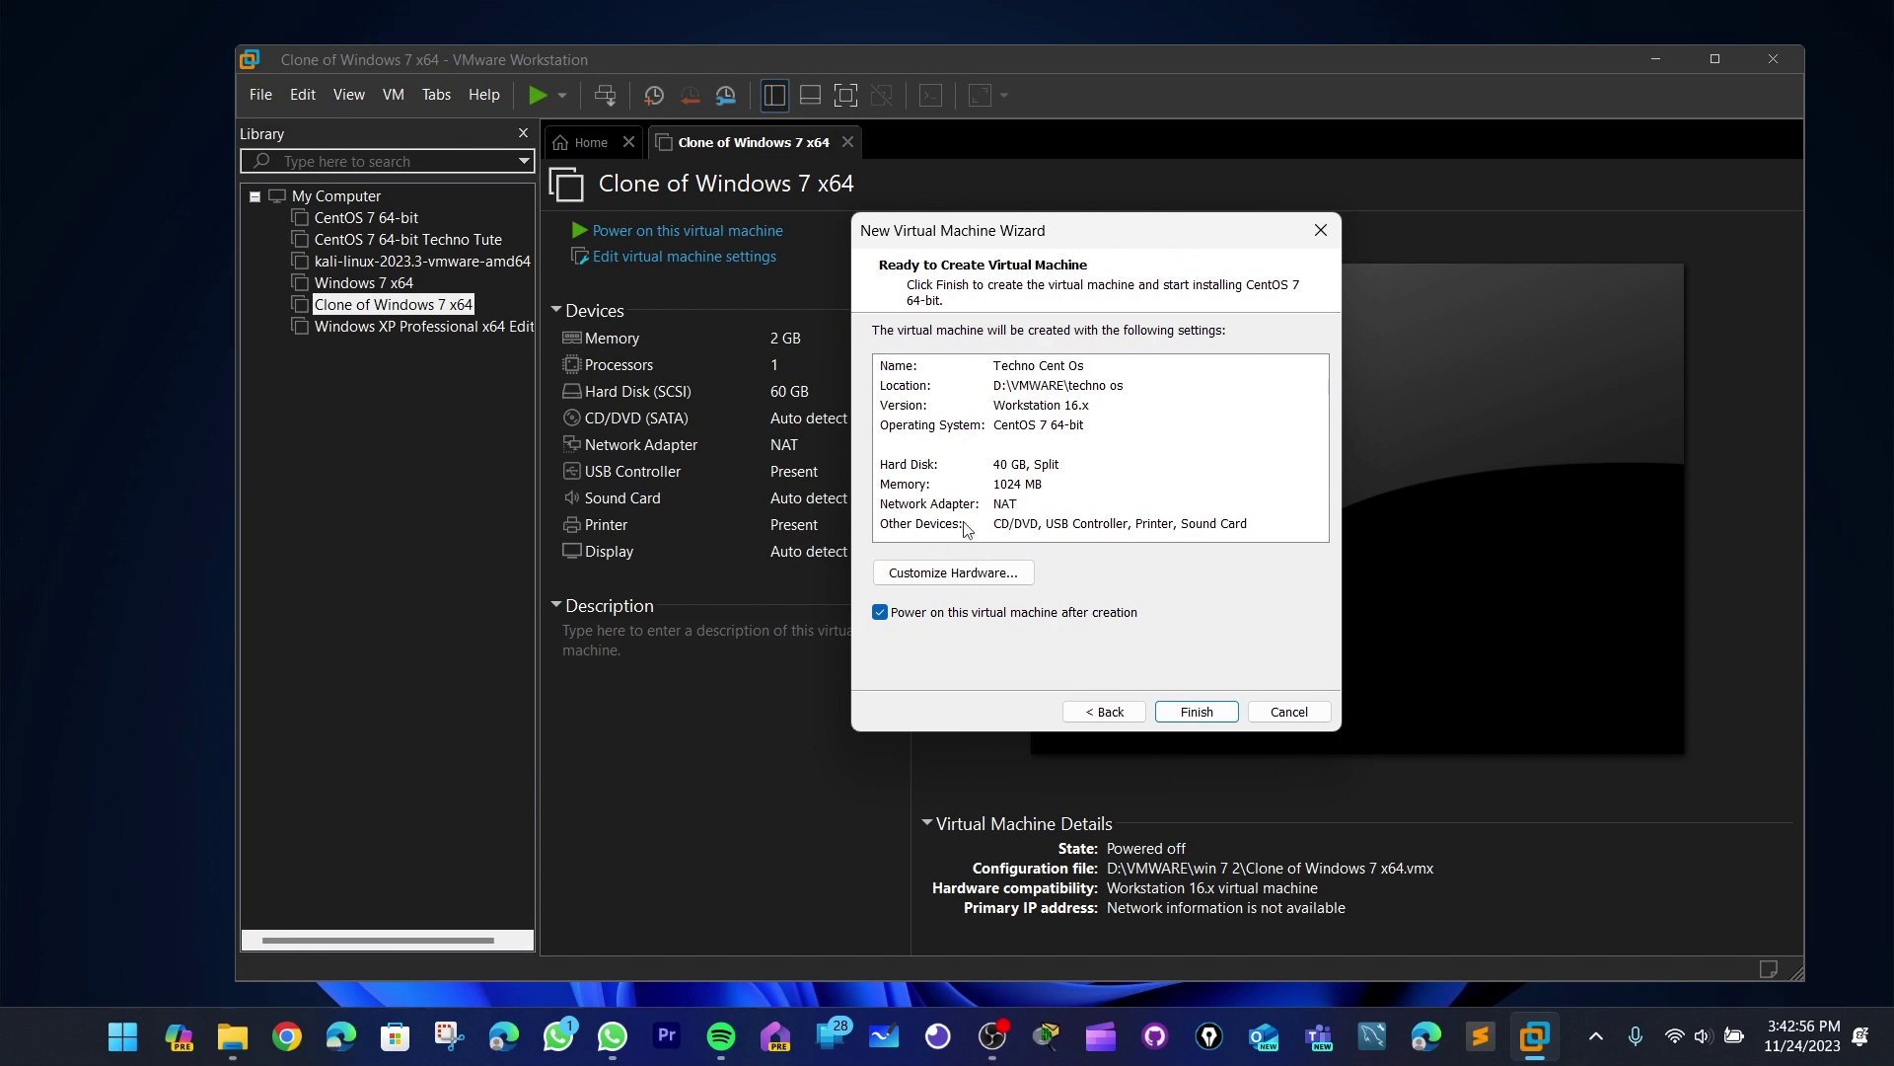
pyautogui.moveTo(1166, 230); pyautogui.dragTo(1133, 223)
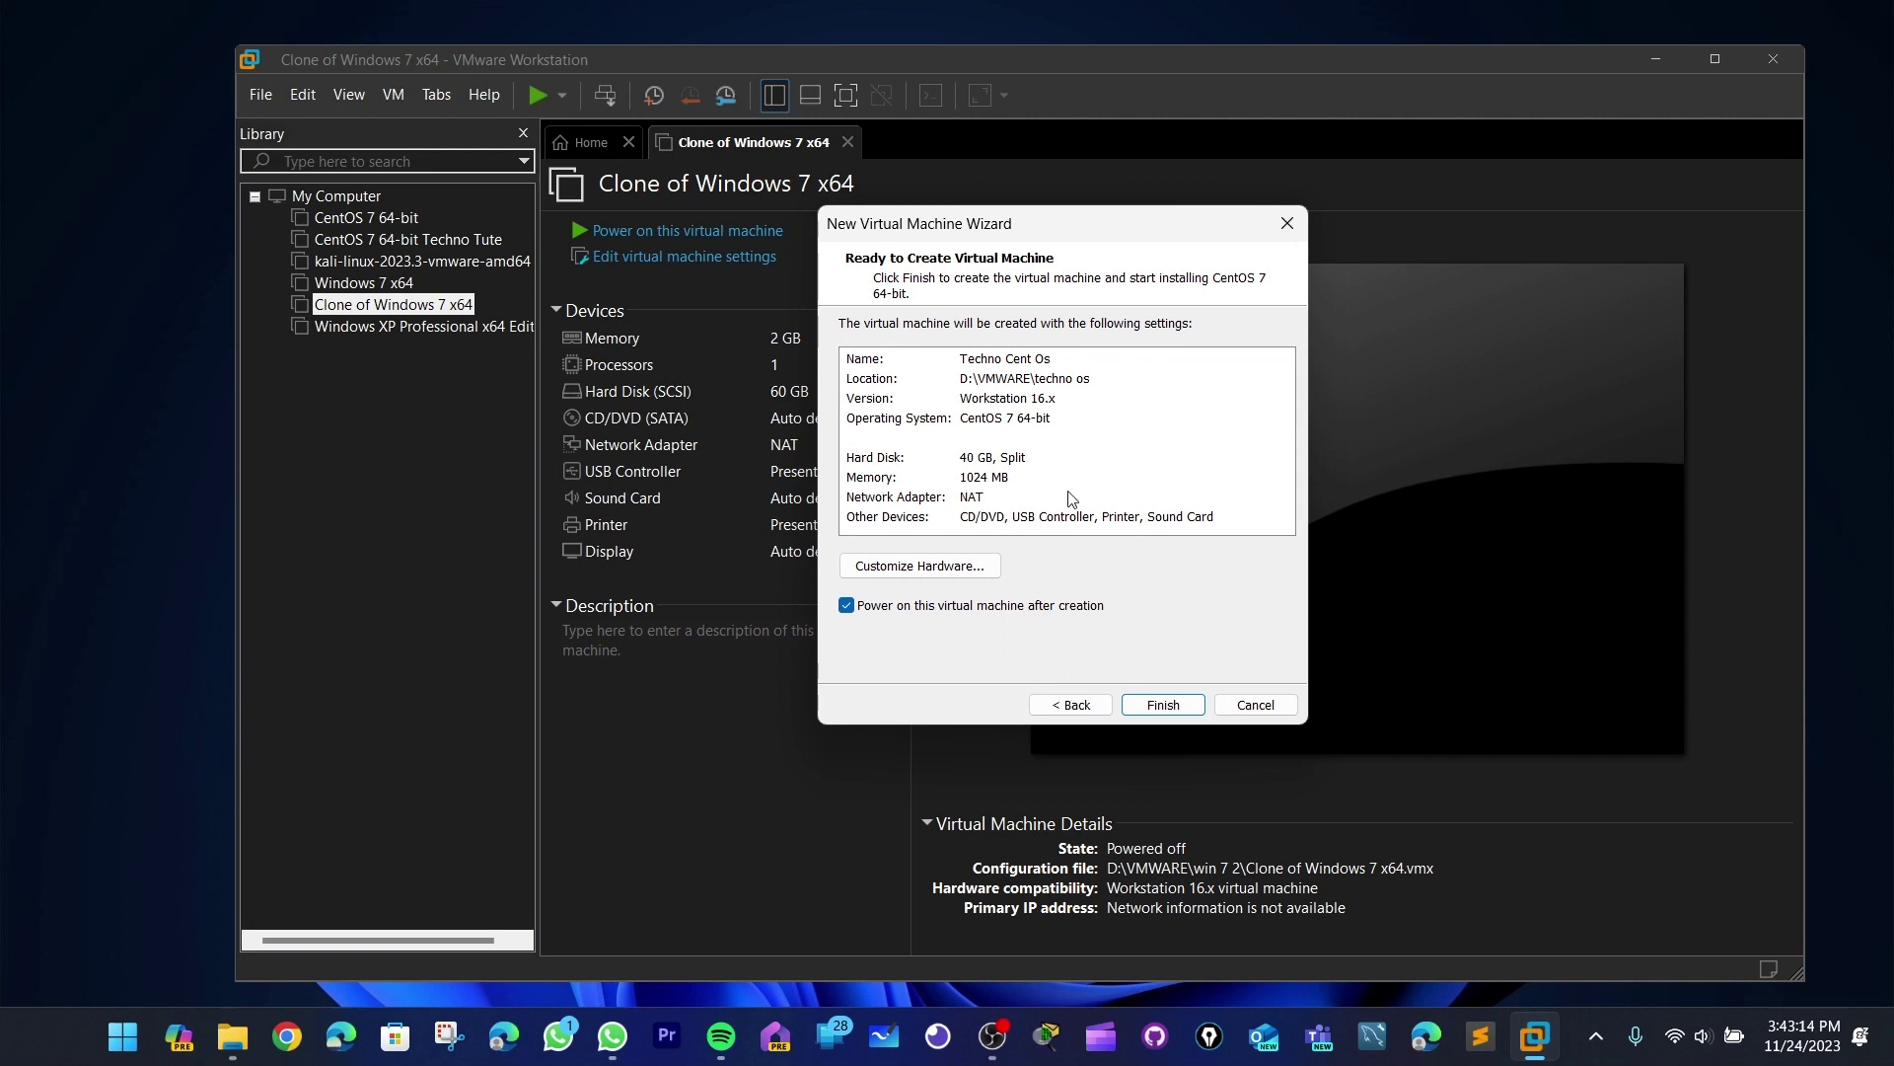
pyautogui.click(990, 499)
pyautogui.click(968, 520)
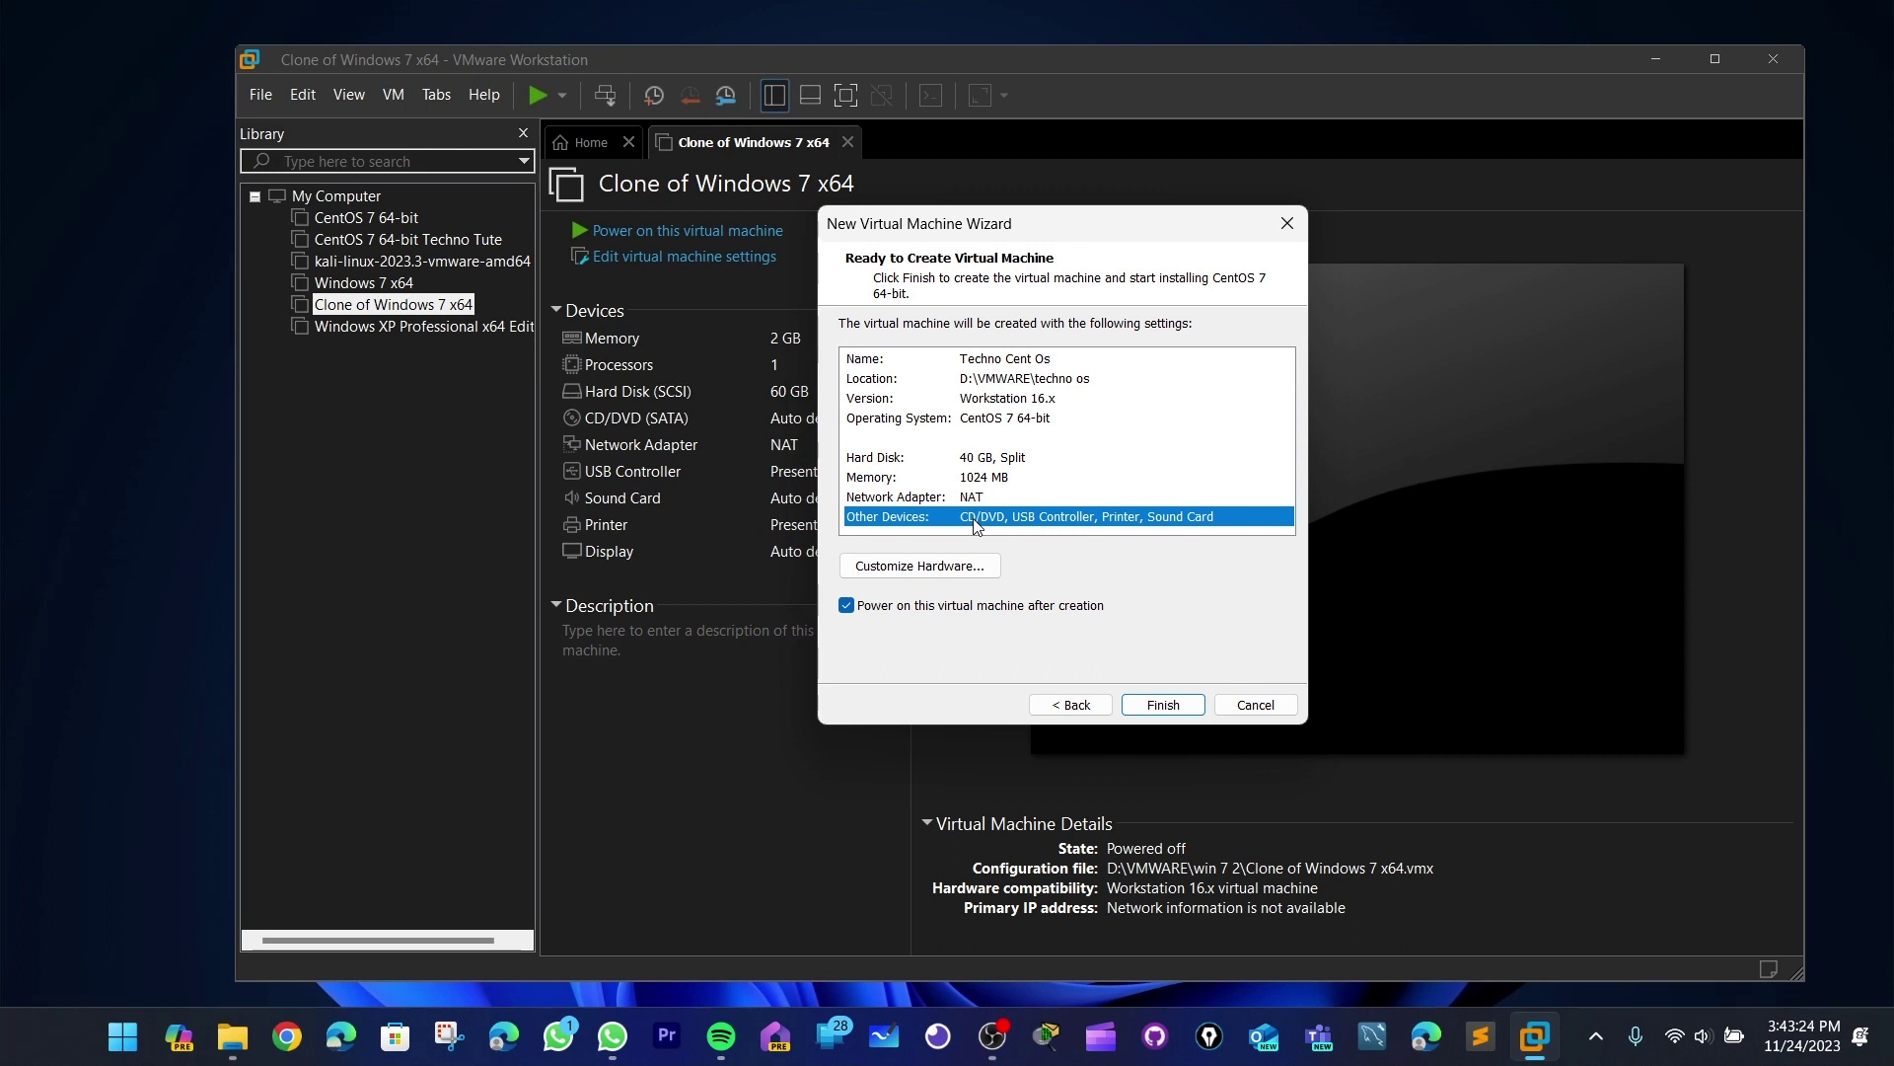
pyautogui.click(957, 476)
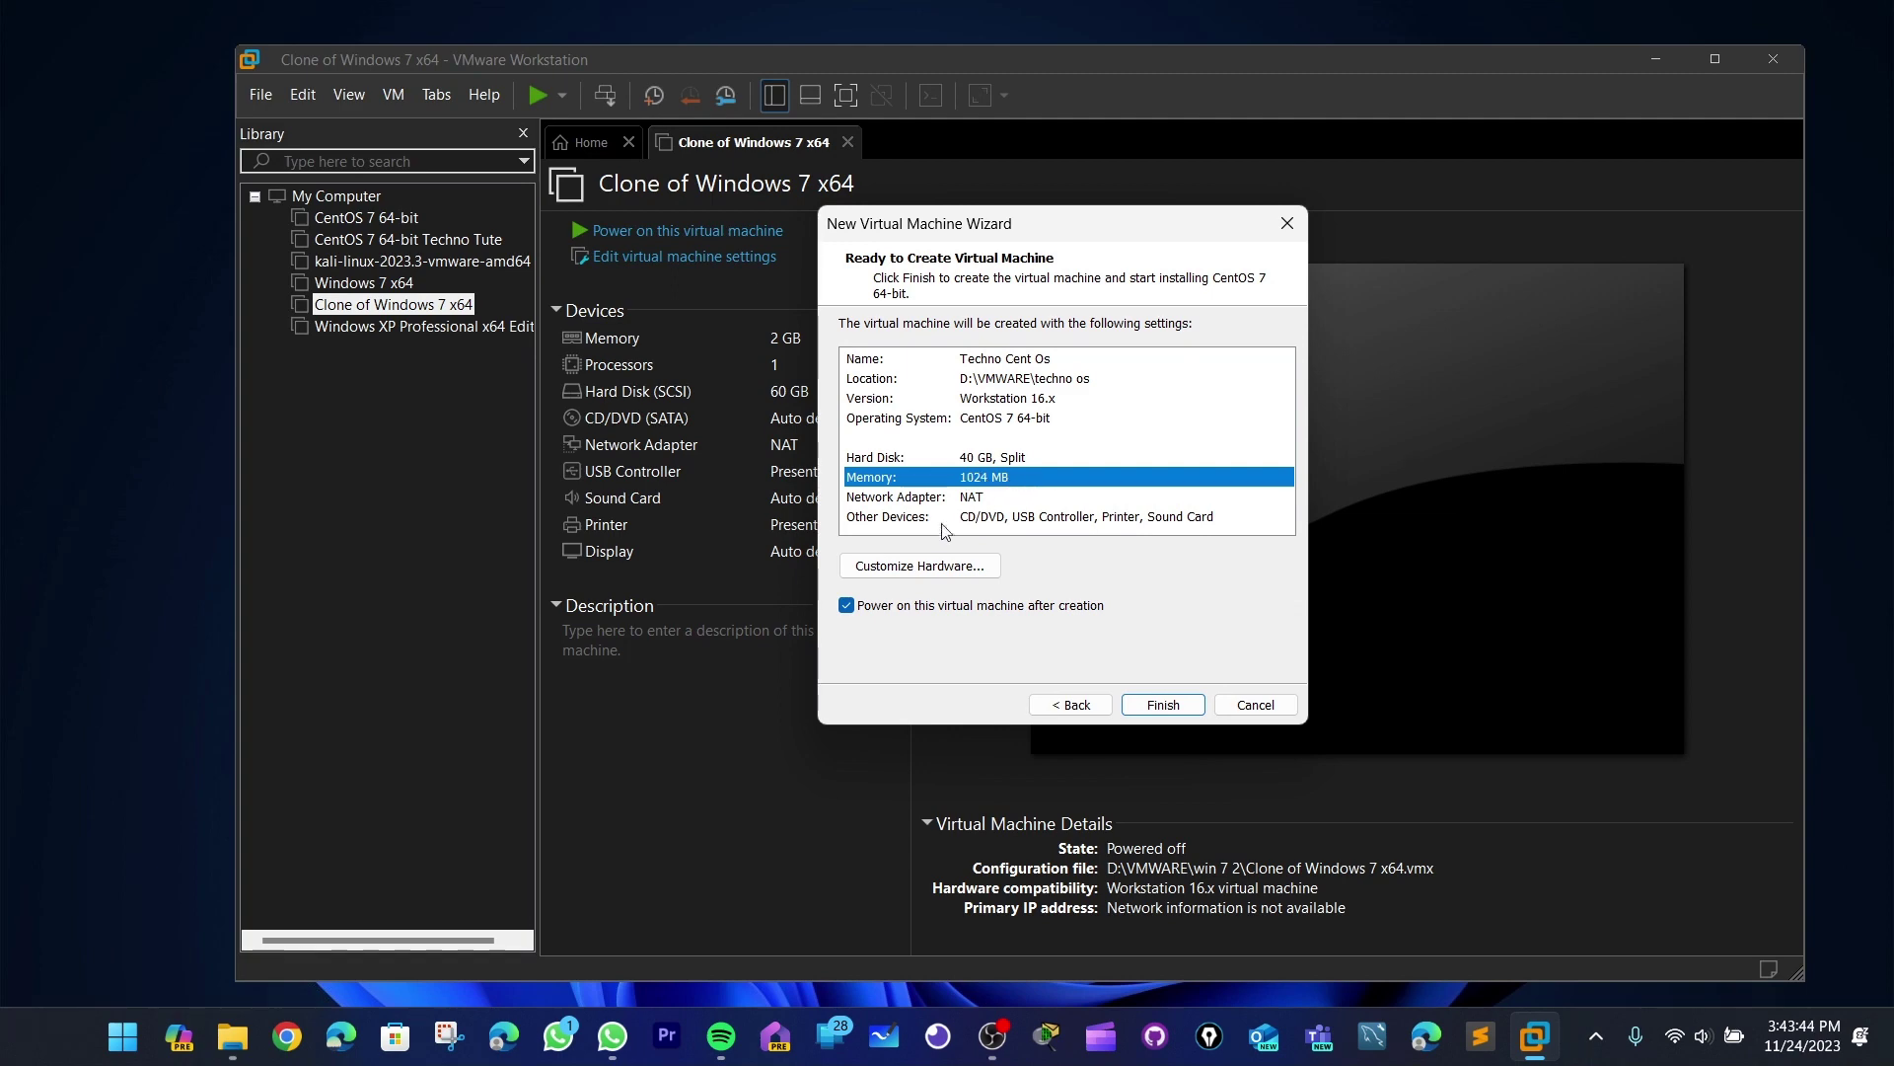
pyautogui.click(963, 570)
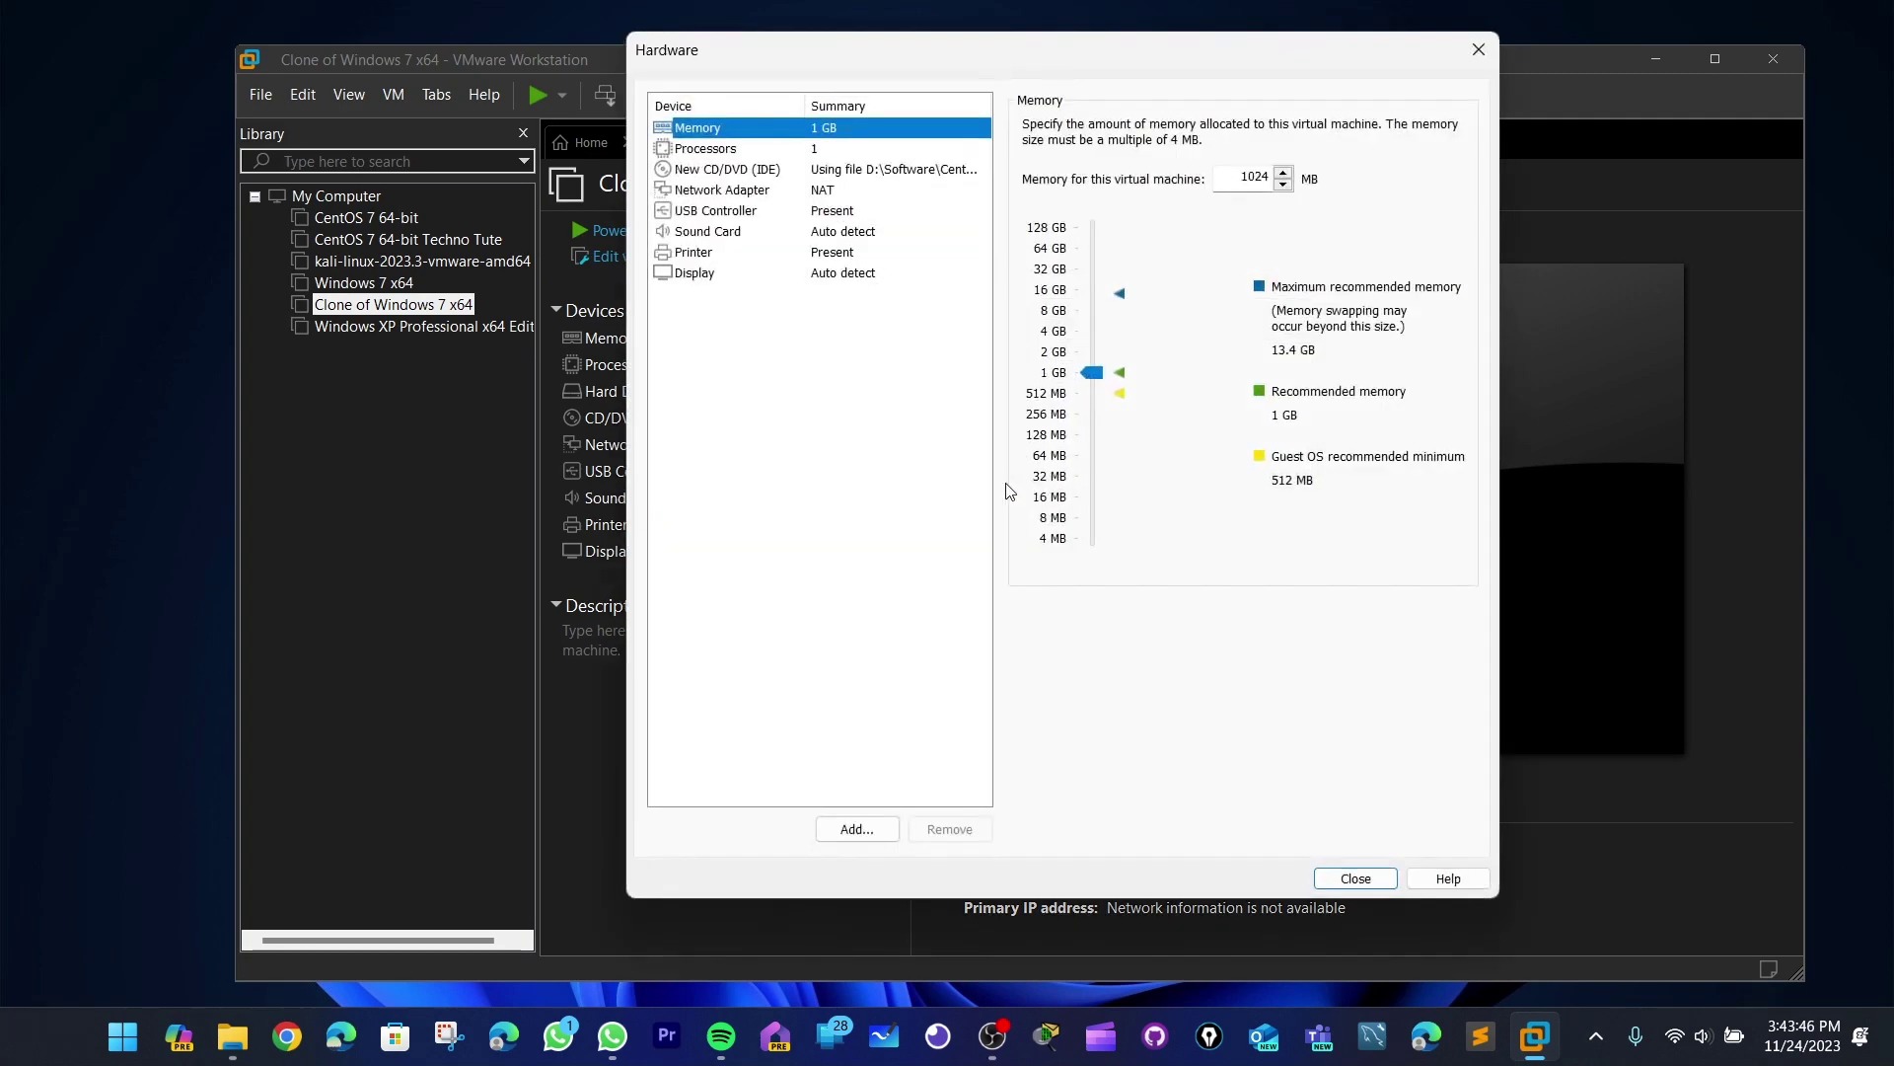
# - Set the VM memory to 2048 MB and close the Hardware dialog
pyautogui.click(1093, 364)
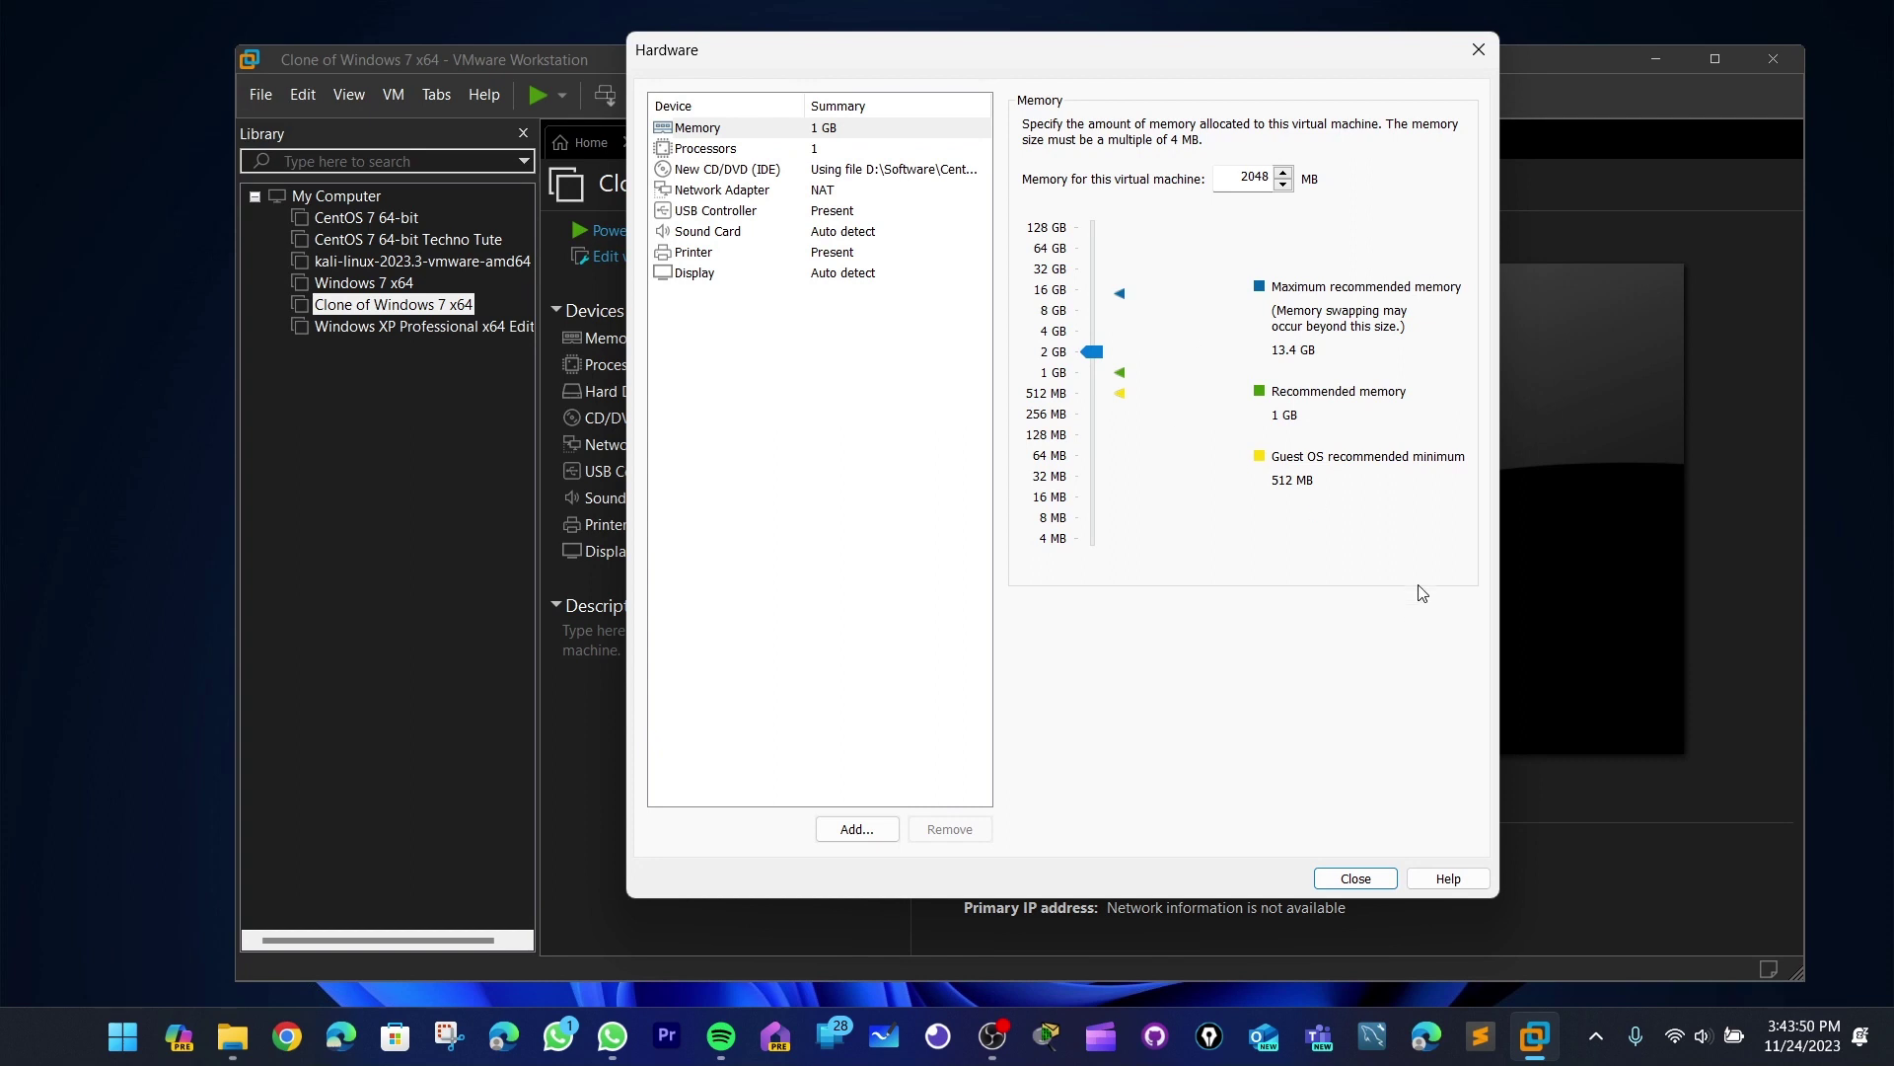
pyautogui.doubleClick(1243, 174)
pyautogui.click(1355, 878)
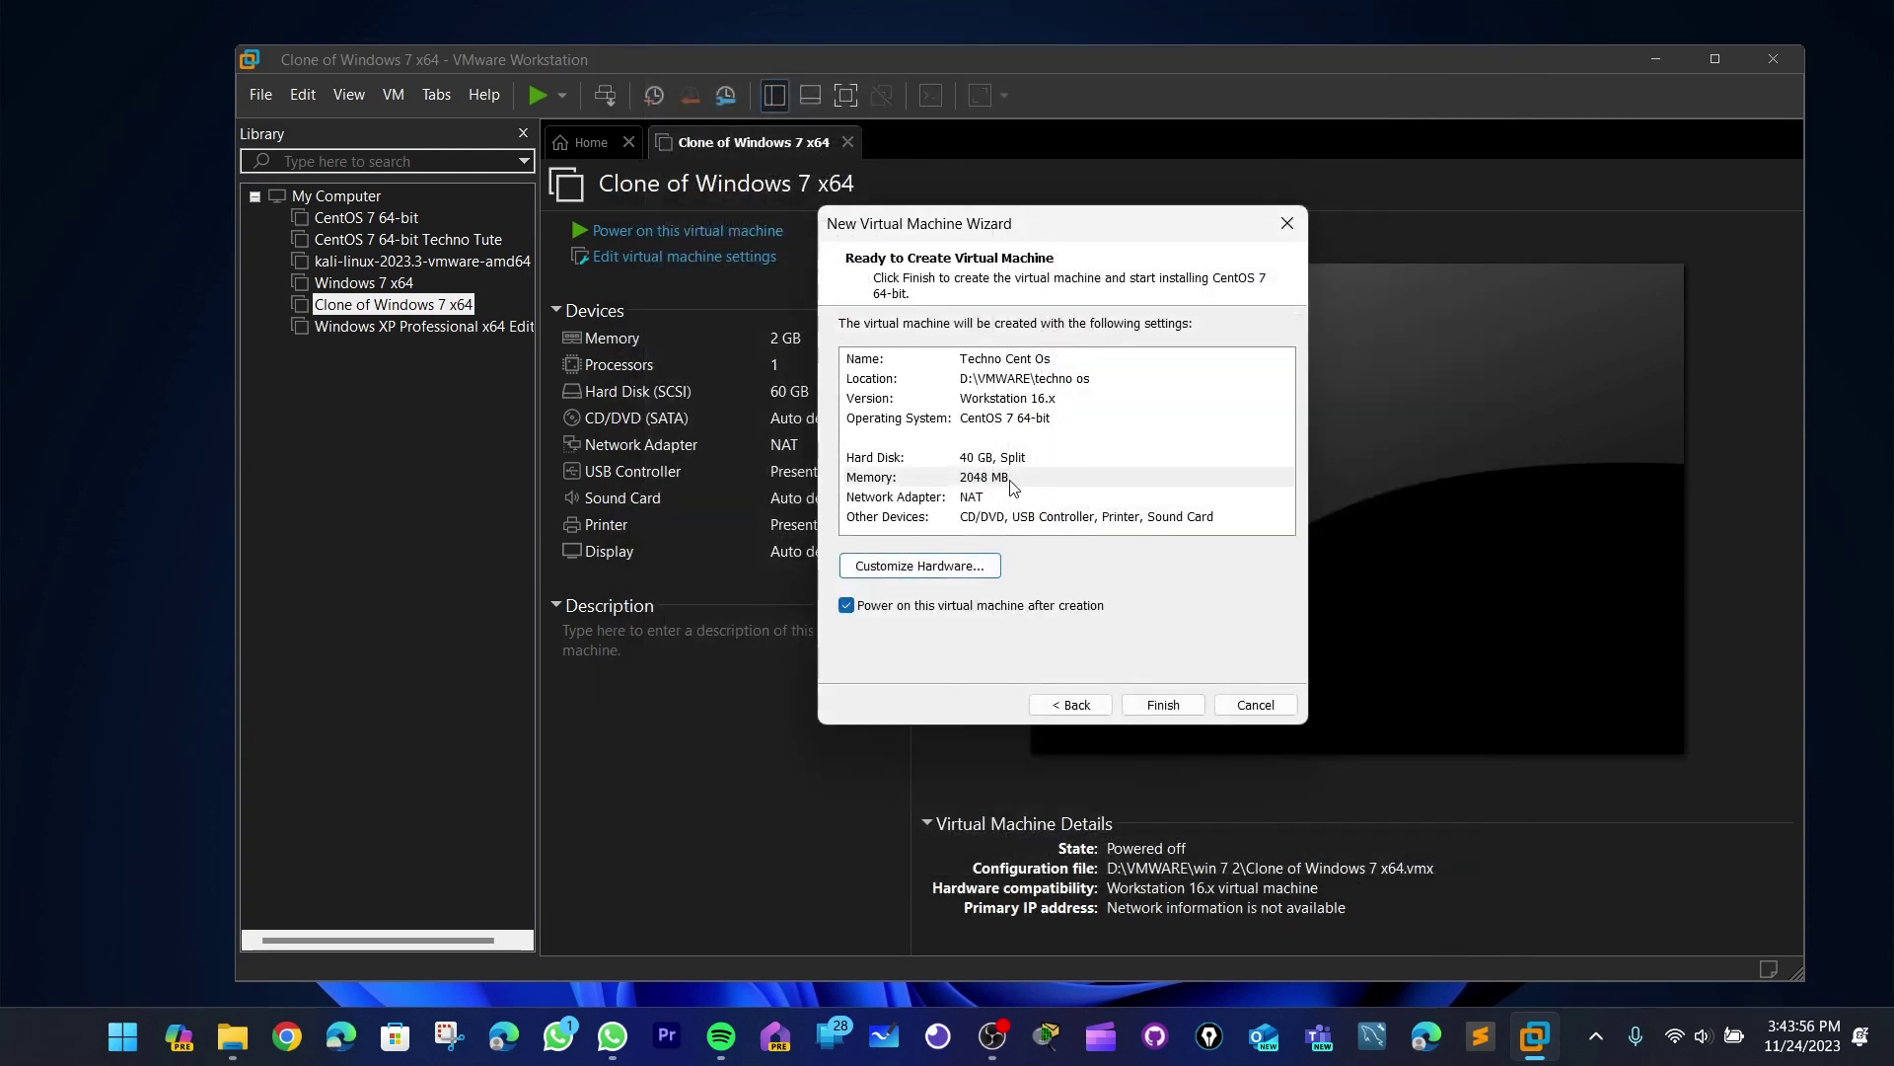
# - Confirm the 2048 MB memory in the summary and finish creating the Techno Cent Os VM
pyautogui.click(977, 481)
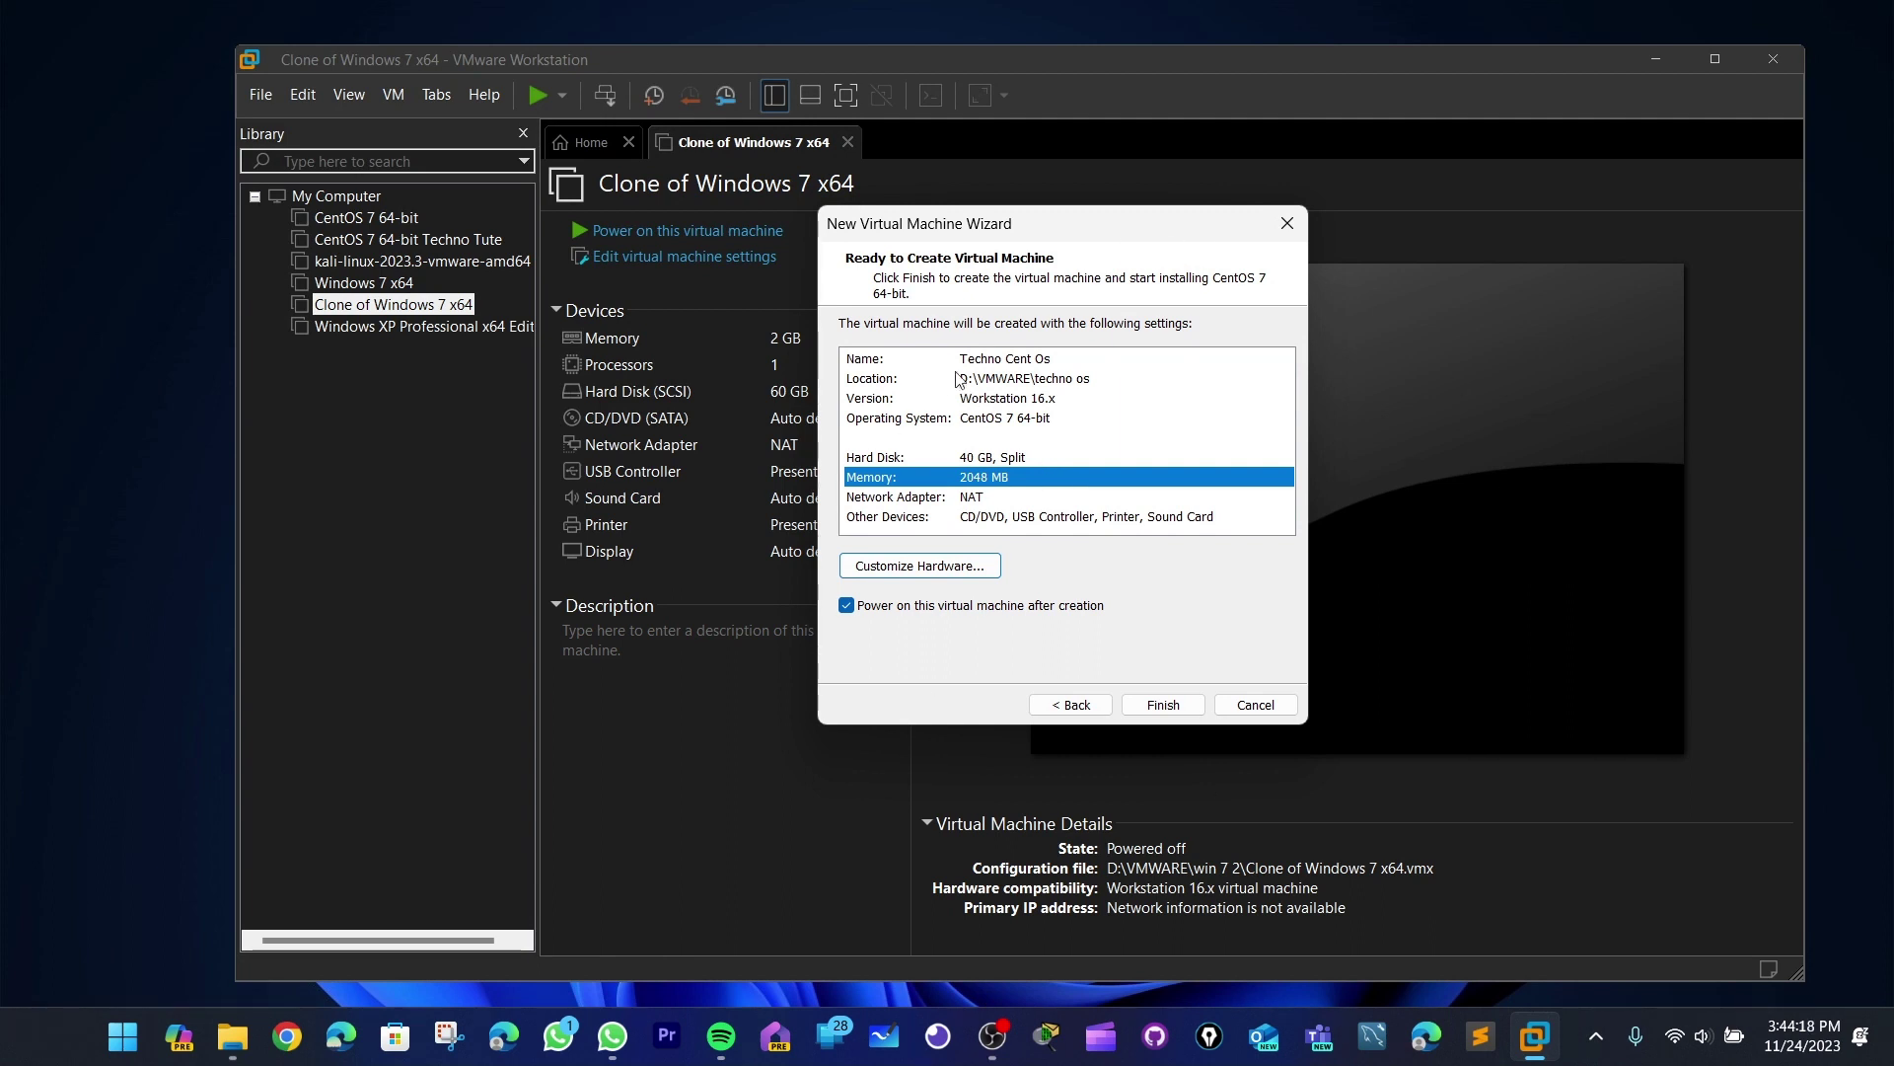
pyautogui.click(1201, 706)
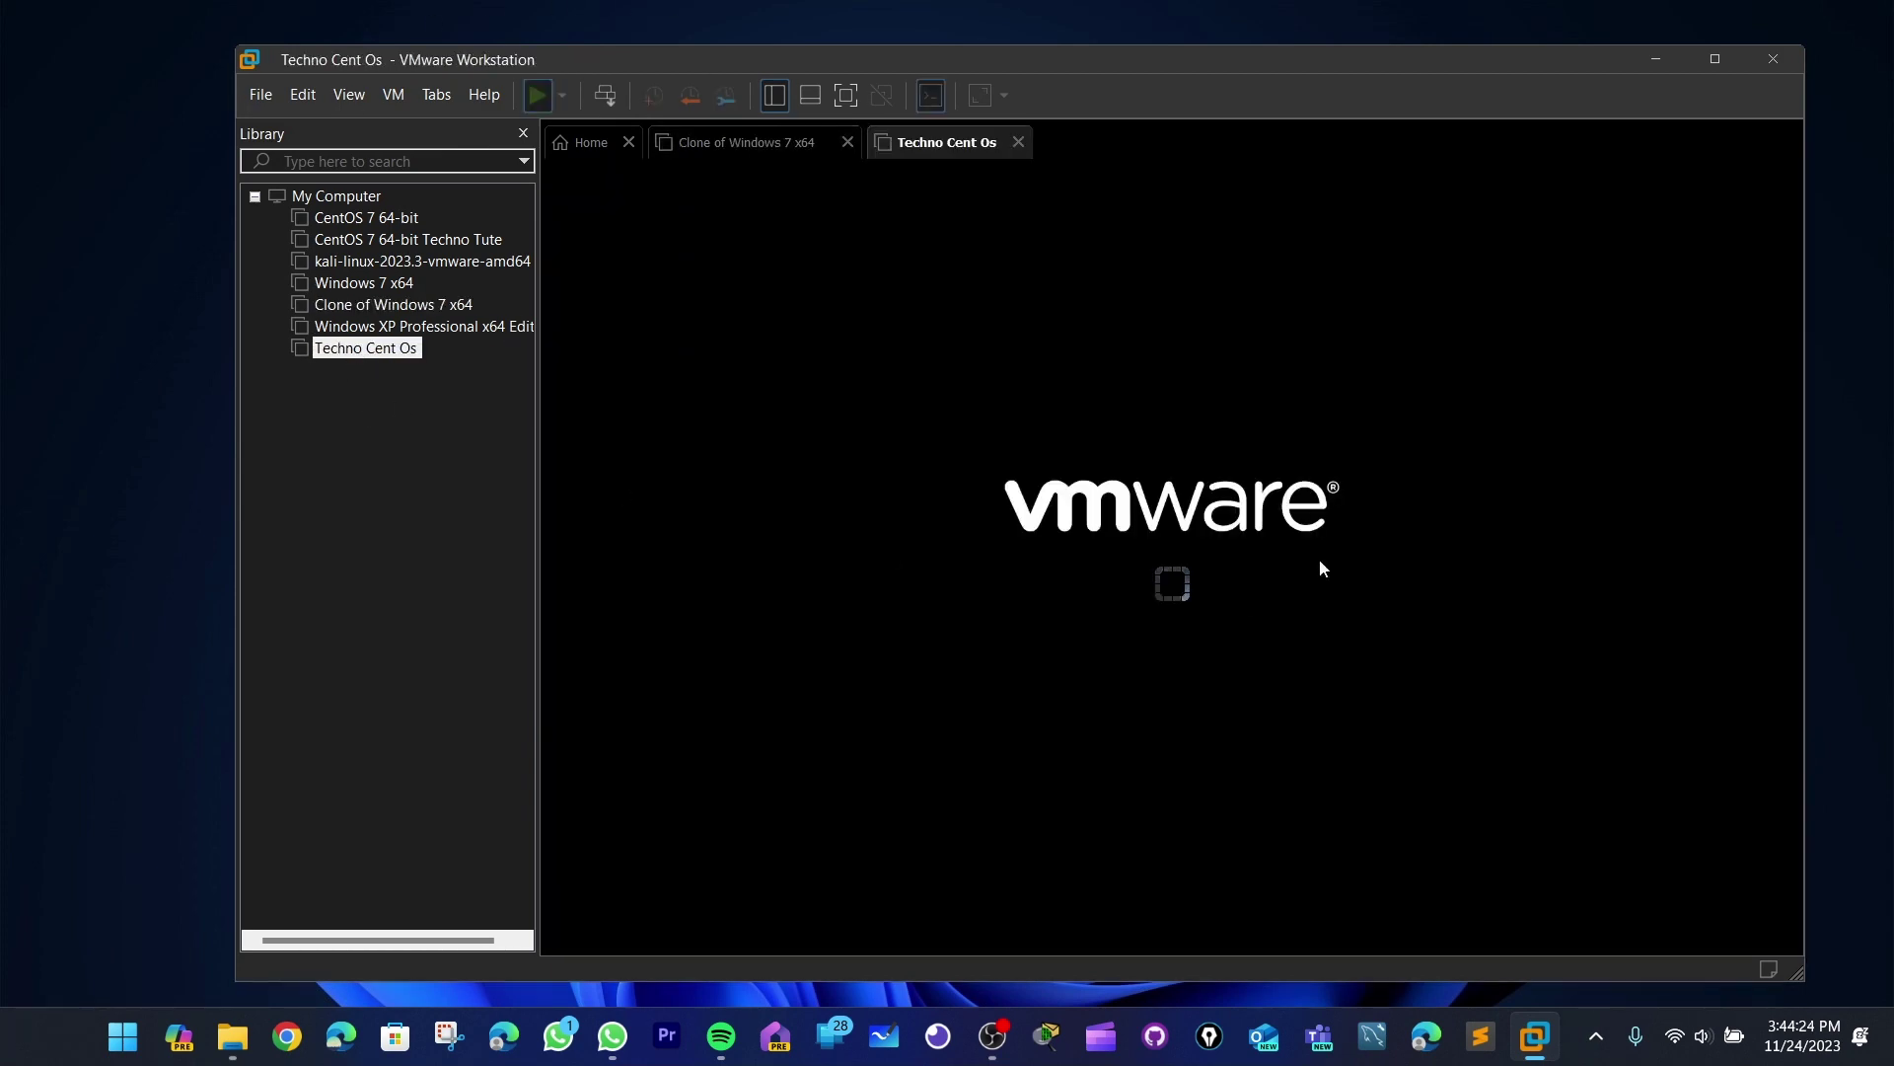
# - Maximize the VMware window and switch input into the VM and back with Ctrl+Alt
pyautogui.moveTo(1149, 51); pyautogui.dragTo(1154, 0)
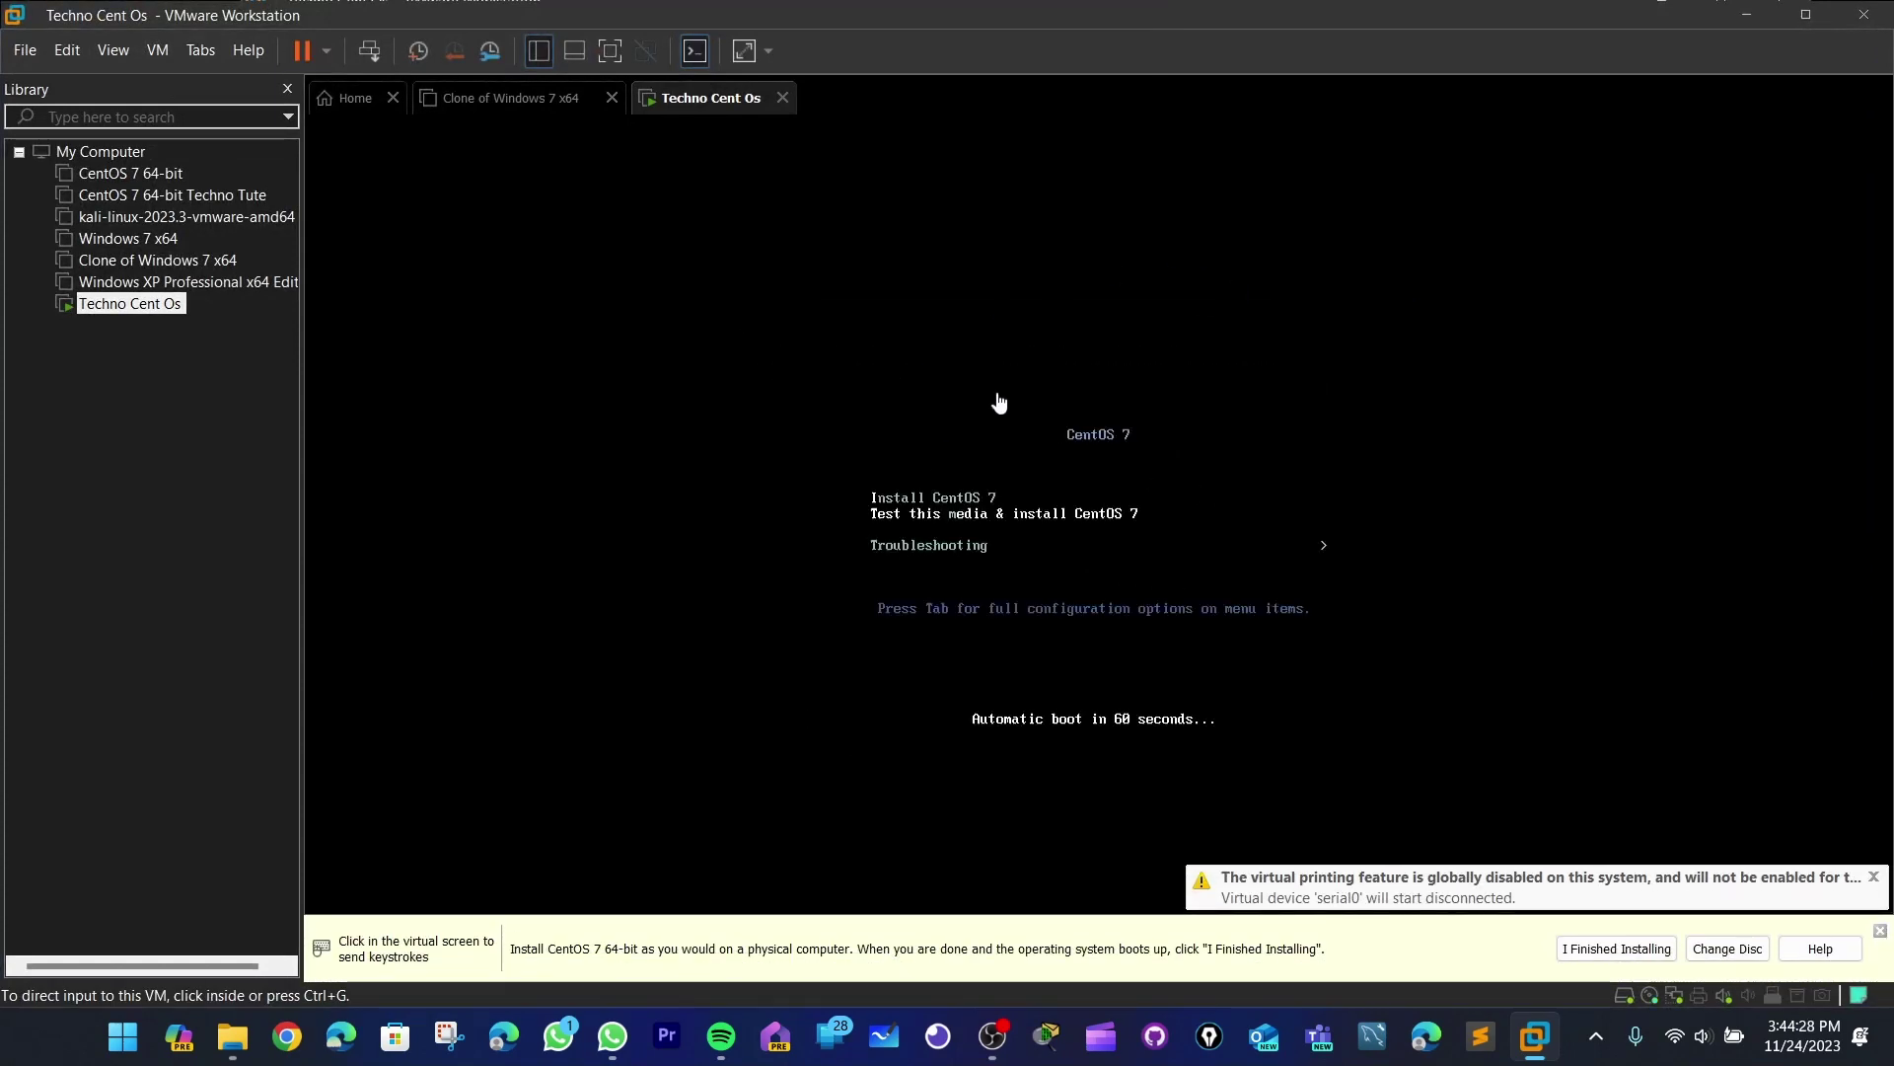
pyautogui.click(1144, 513)
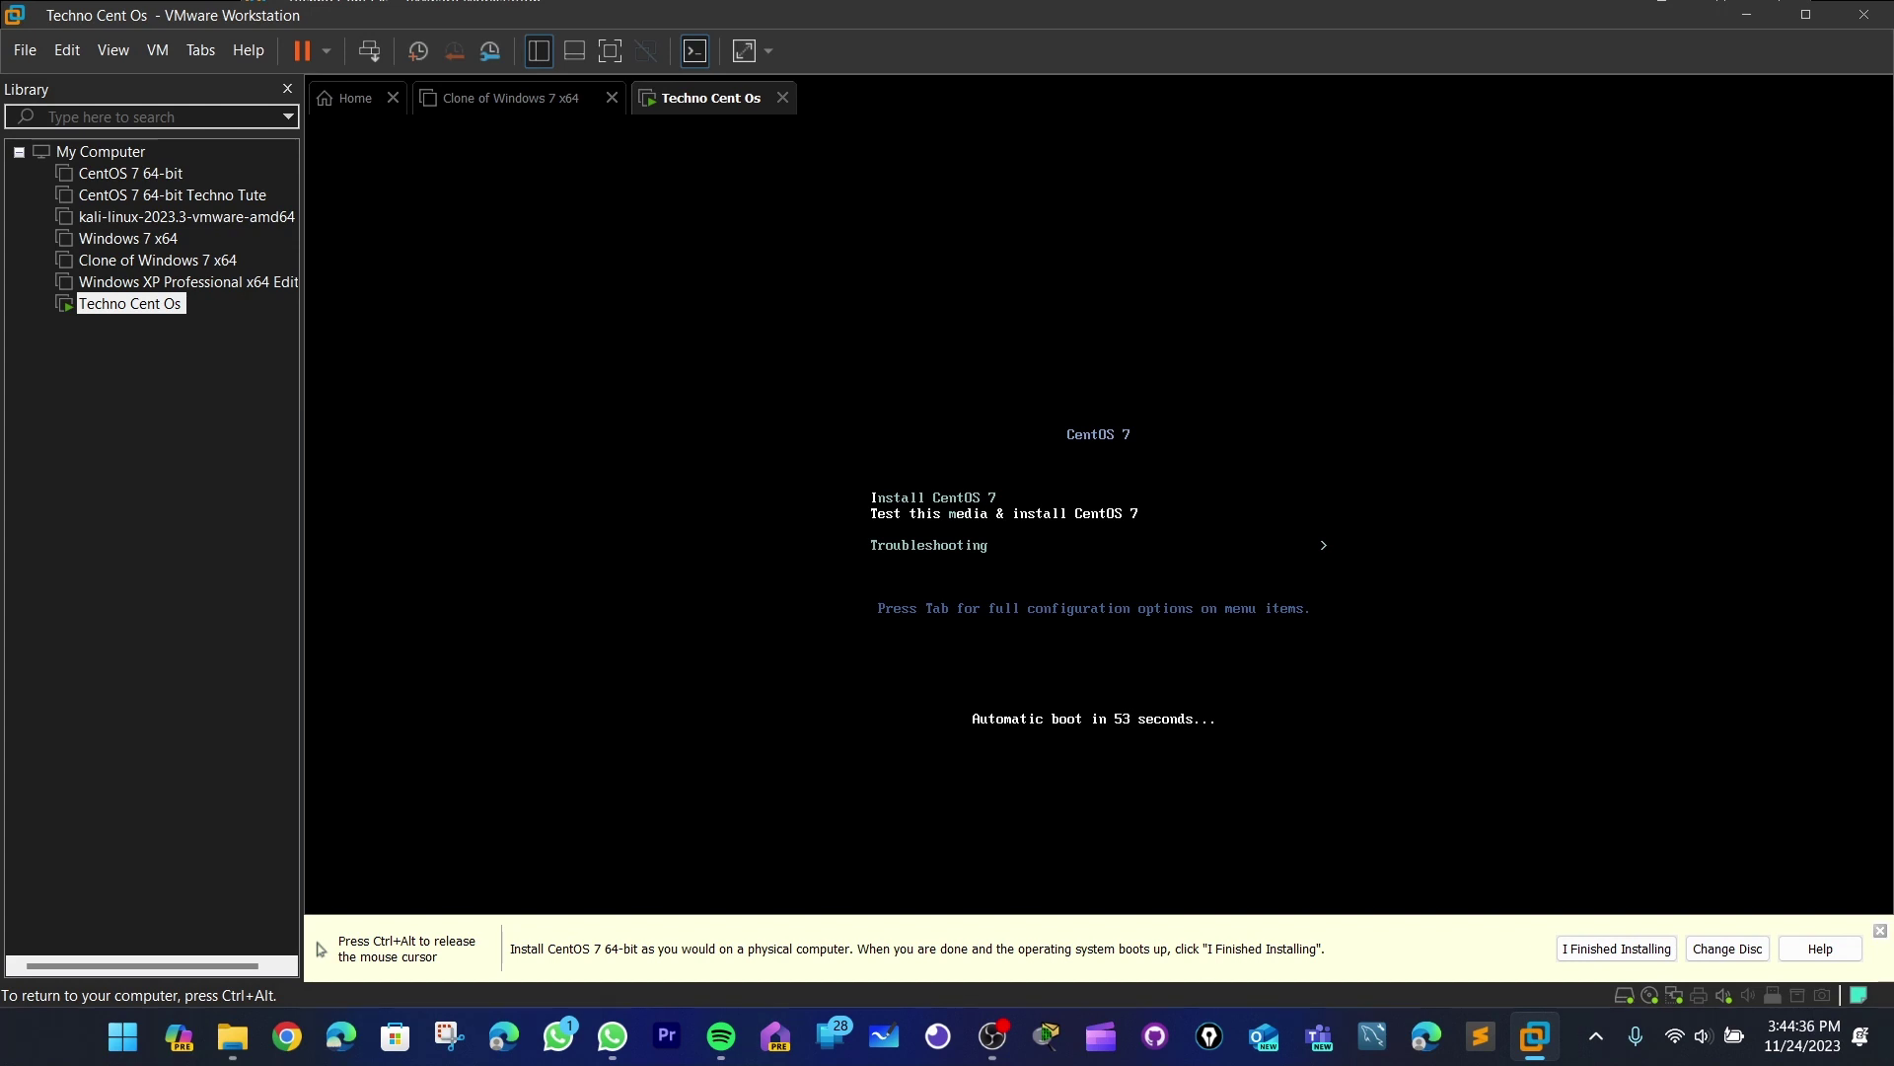
pyautogui.hotkey('ctrl', 'alt')
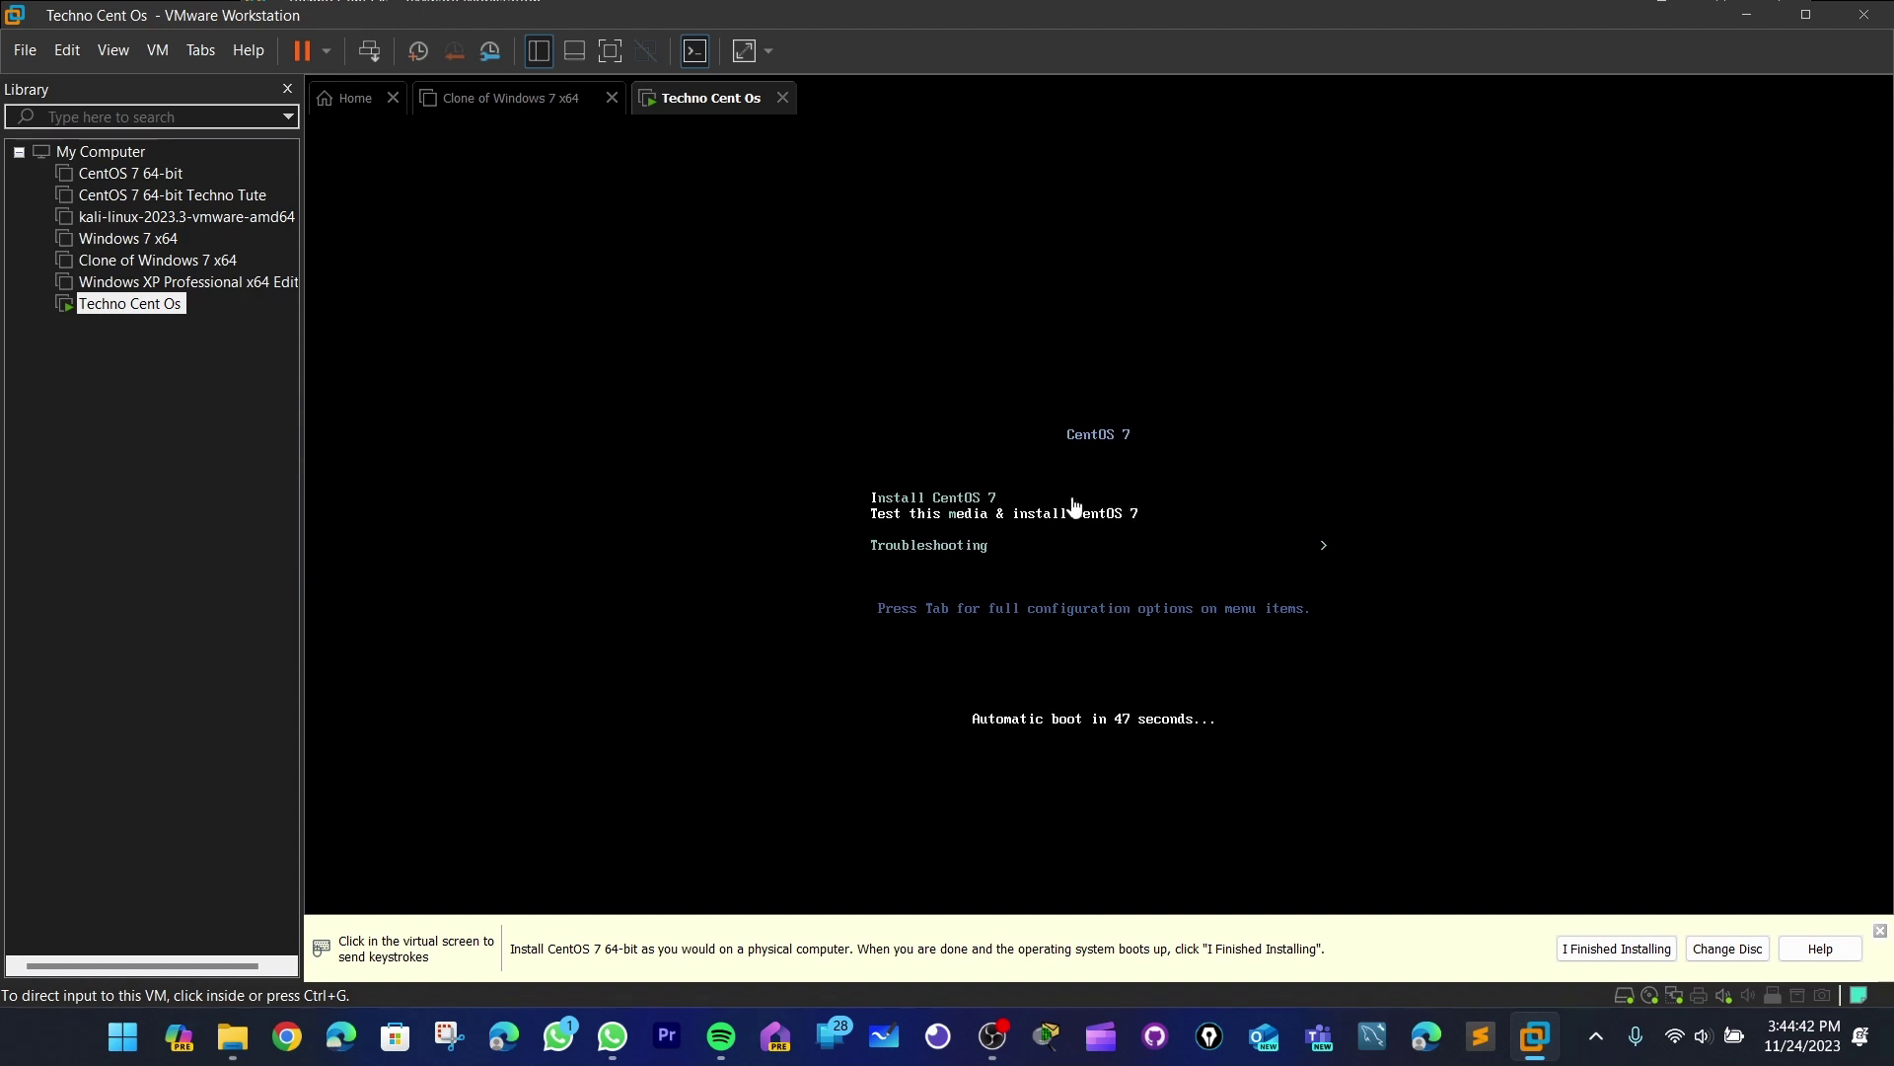
pyautogui.click(1143, 534)
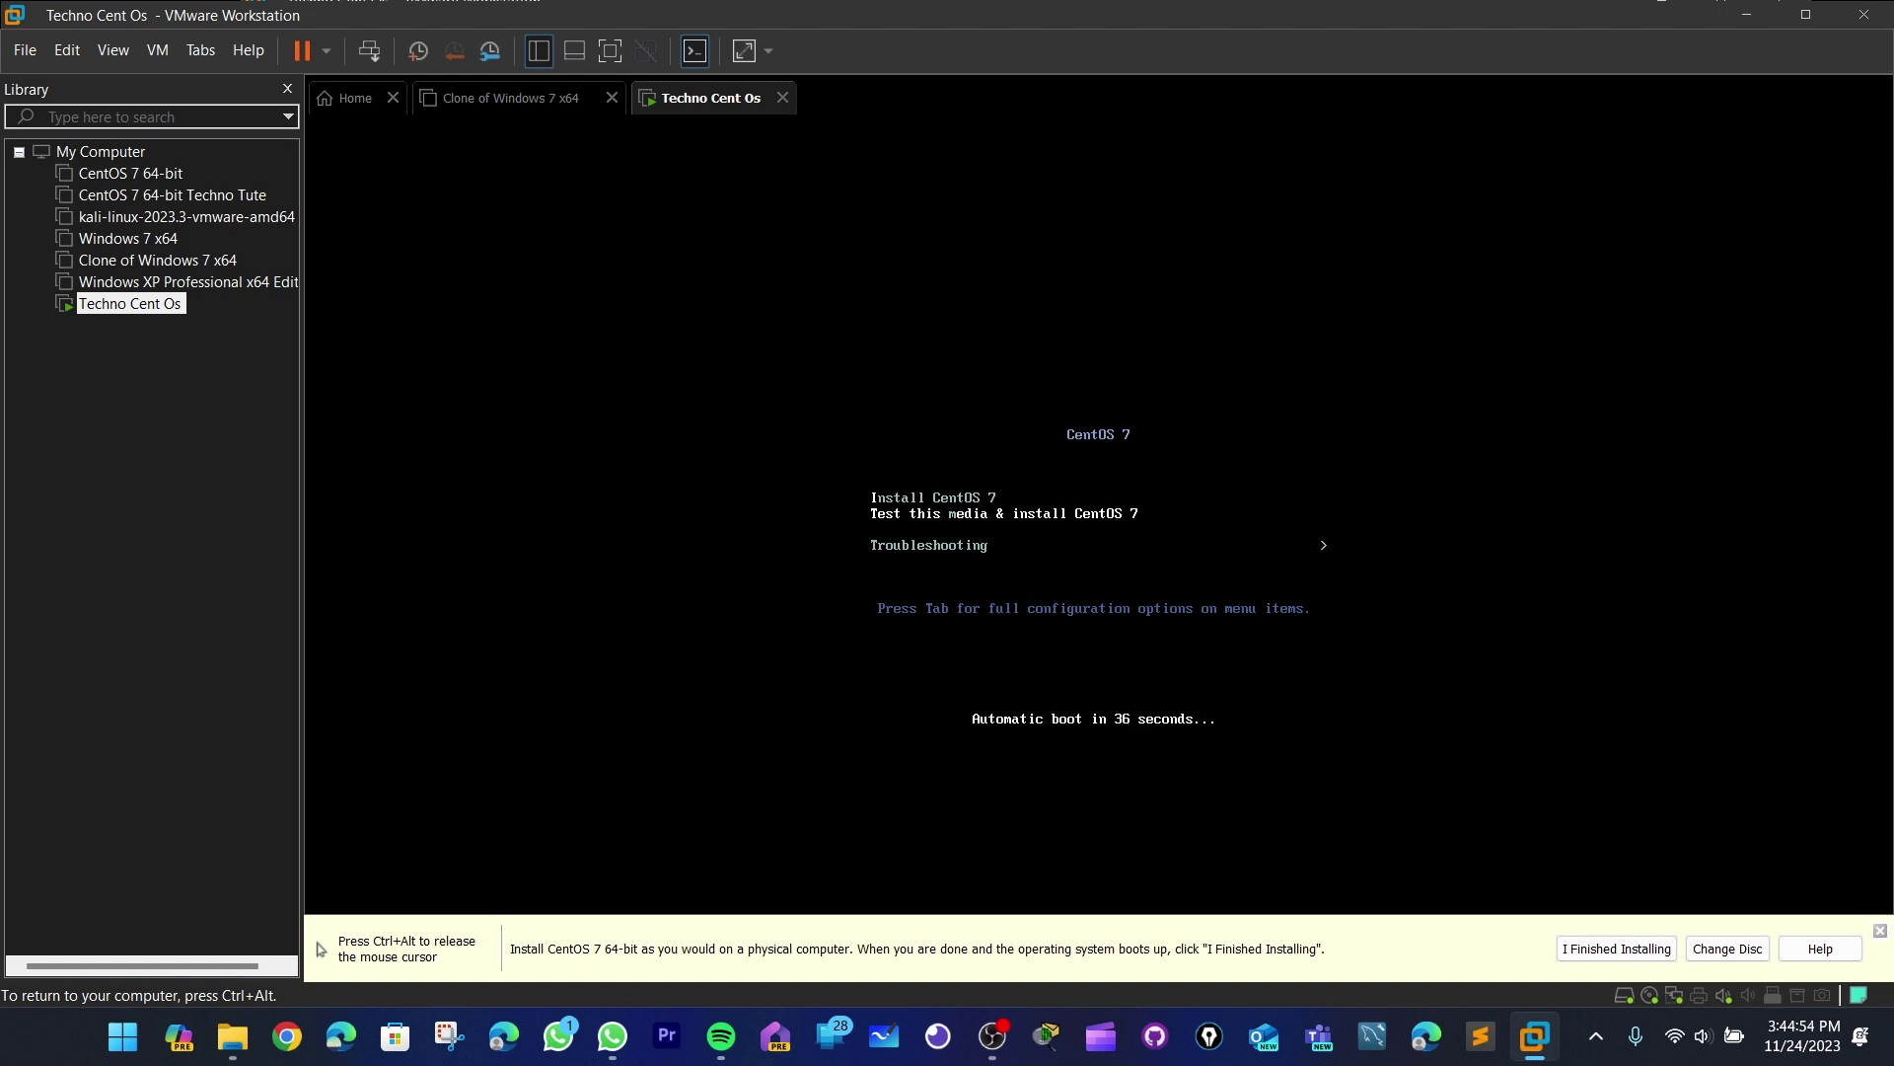
pyautogui.hotkey('ctrl', 'alt')
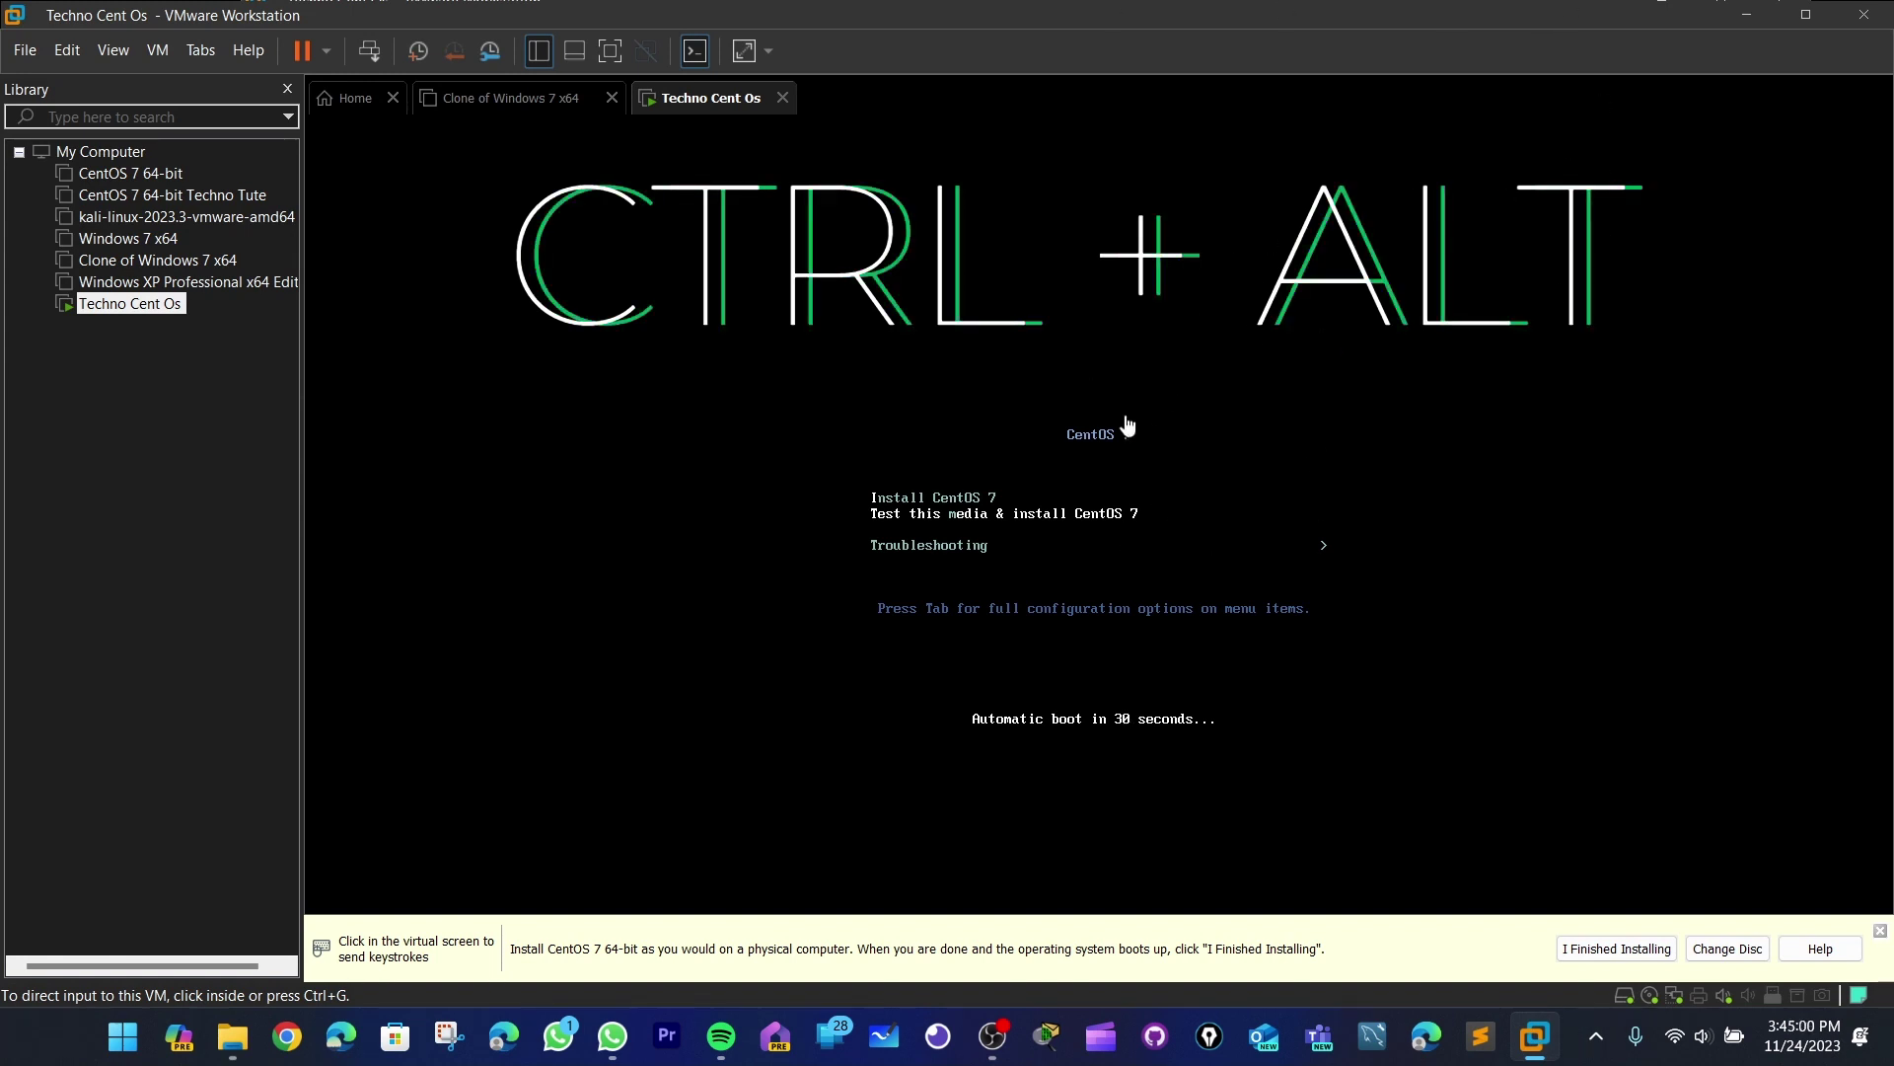
# - Stop the boot countdown with an arrow key and move through the CentOS boot menu entries
pyautogui.click(1083, 554)
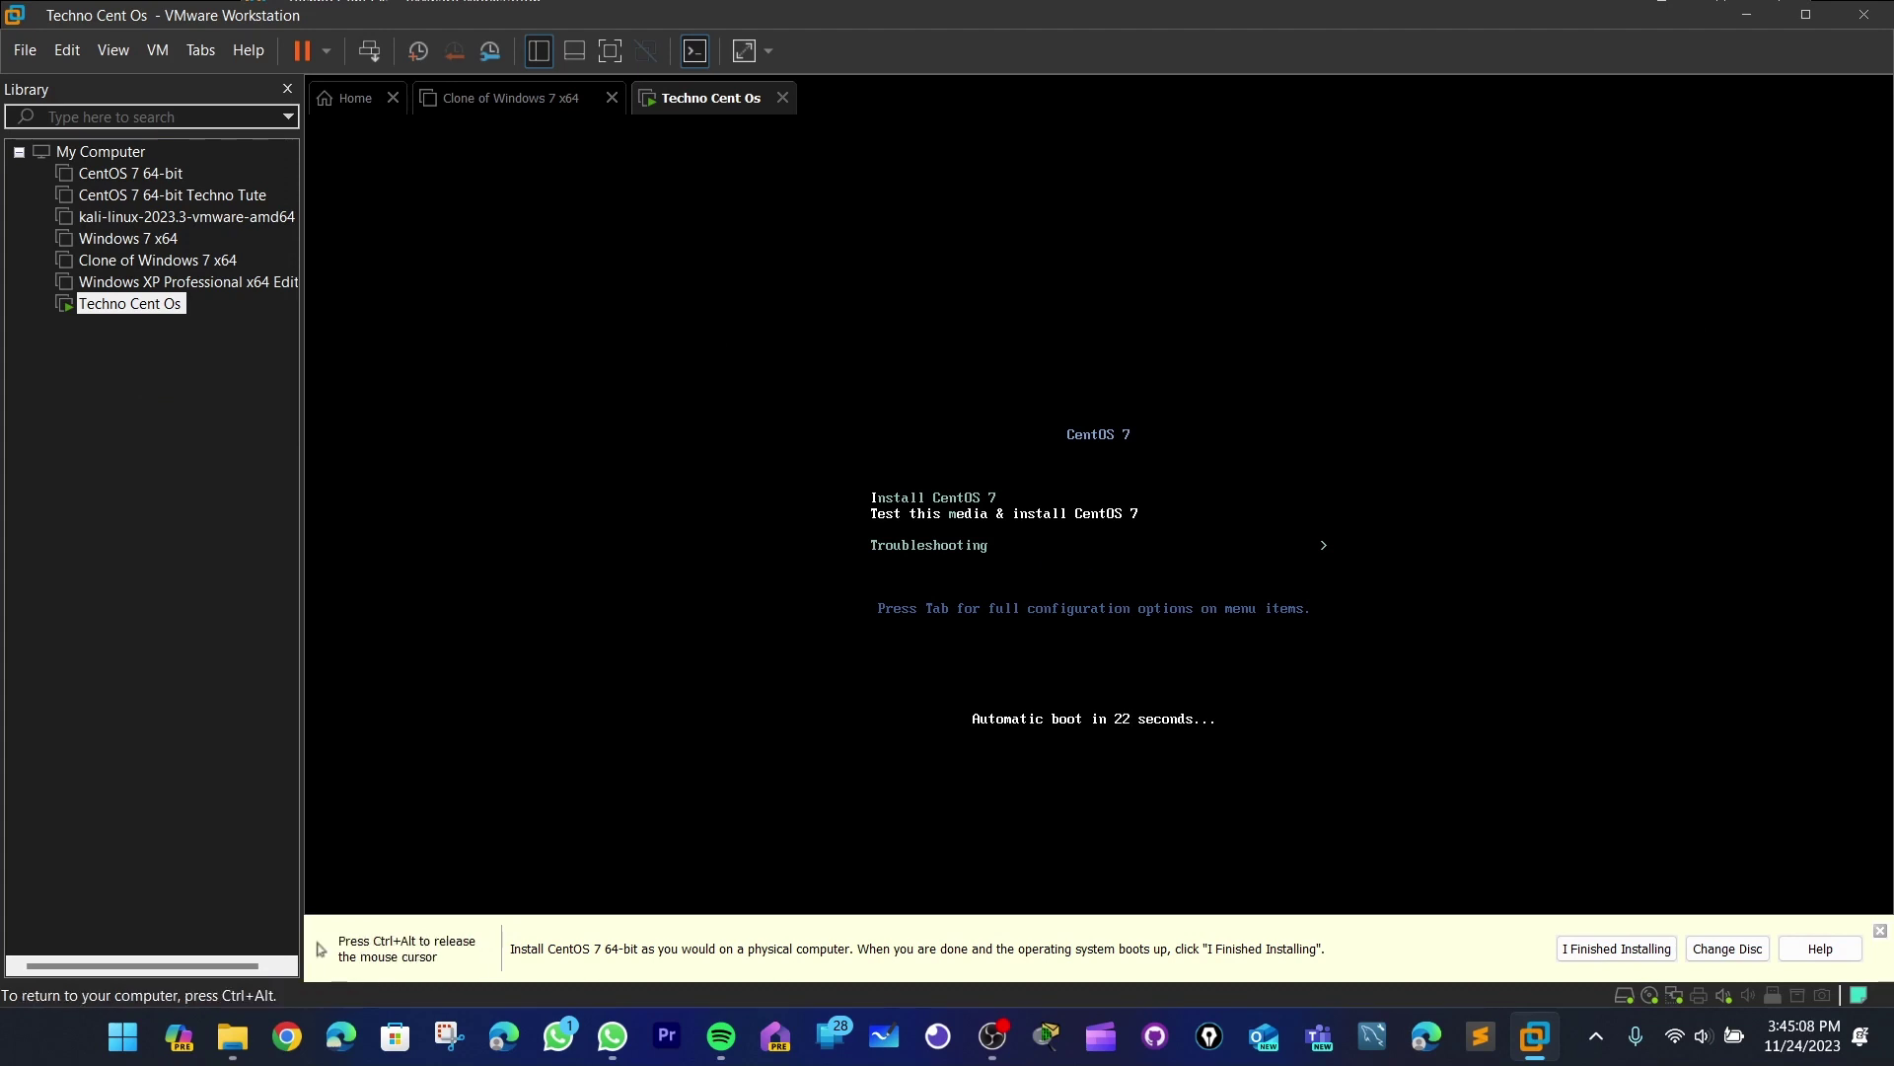
pyautogui.press('Up')
pyautogui.press('Down')
pyautogui.press('Up')
pyautogui.press('Down')
pyautogui.press('Down')
pyautogui.press('Up')
pyautogui.press('Up')
pyautogui.press('Down')
pyautogui.press('Down')
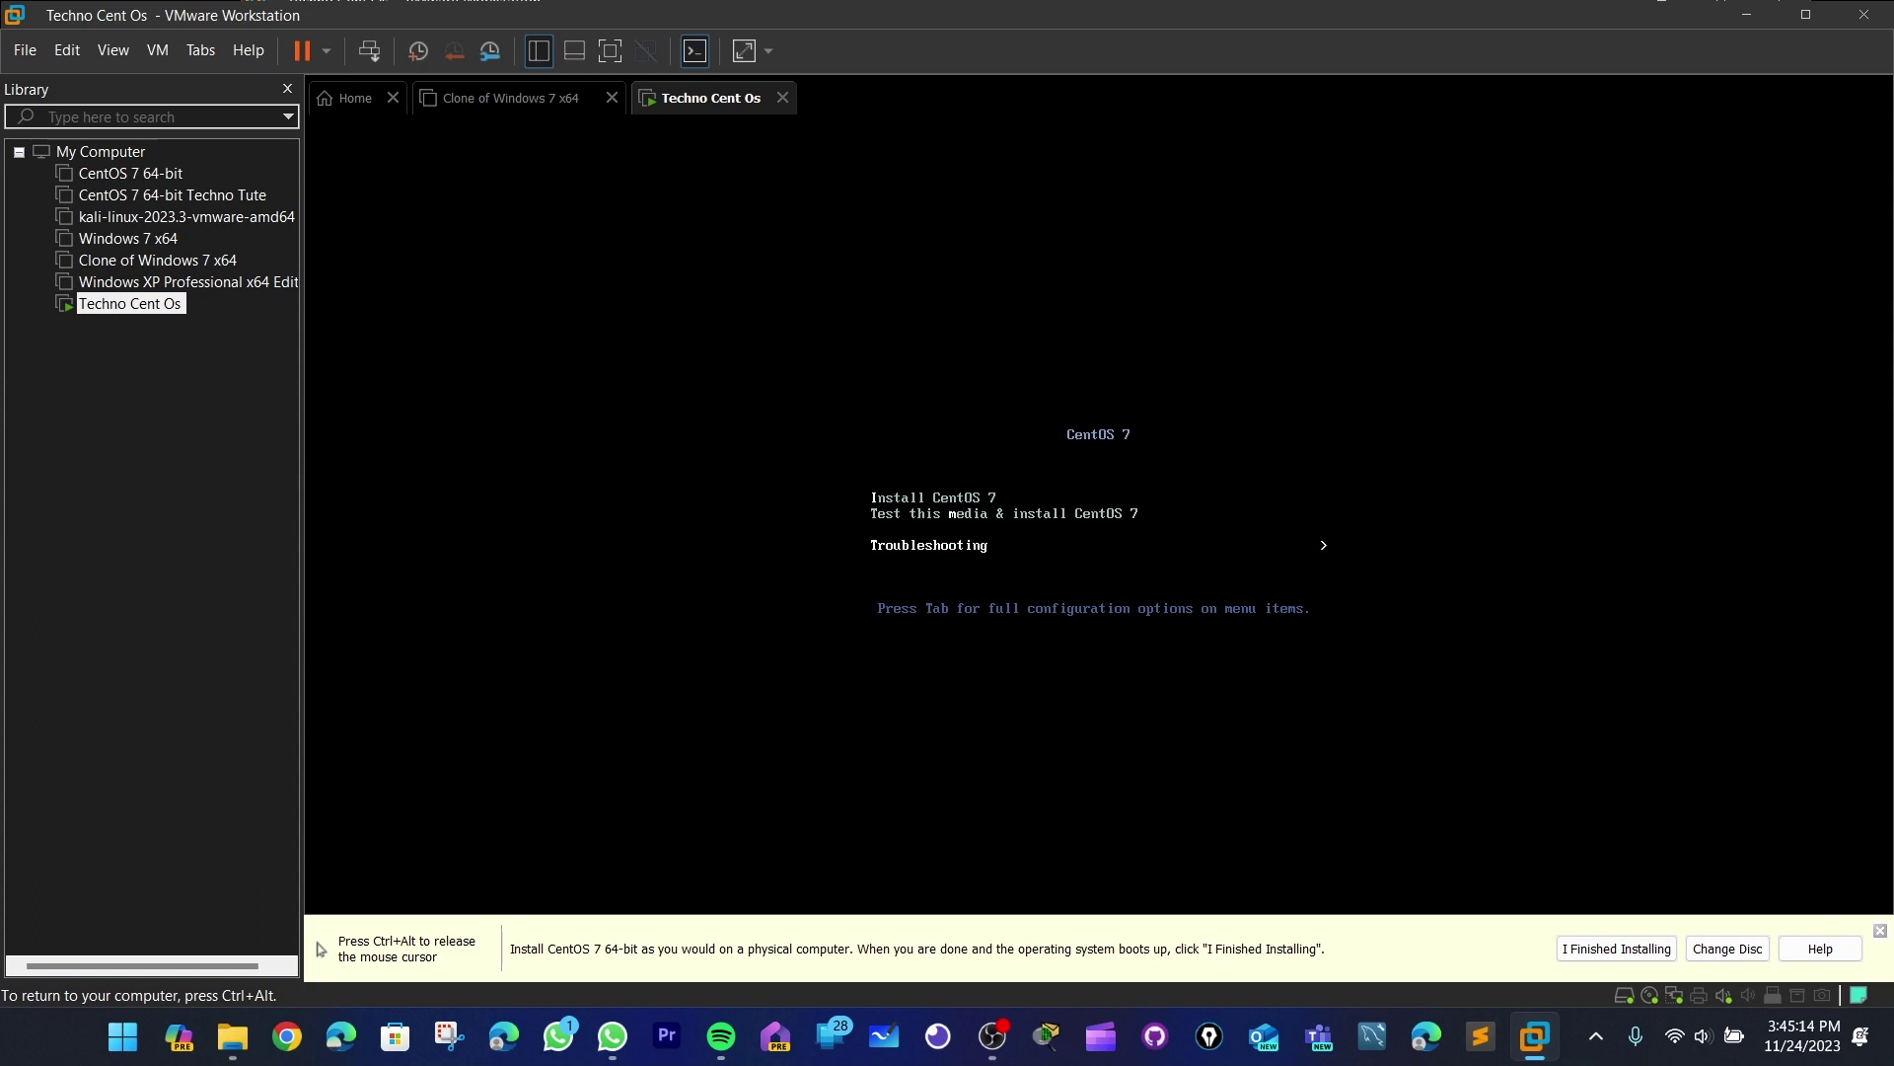
pyautogui.press('Up')
pyautogui.press('Up')
pyautogui.press('Down')
pyautogui.press('Down')
pyautogui.press('Up')
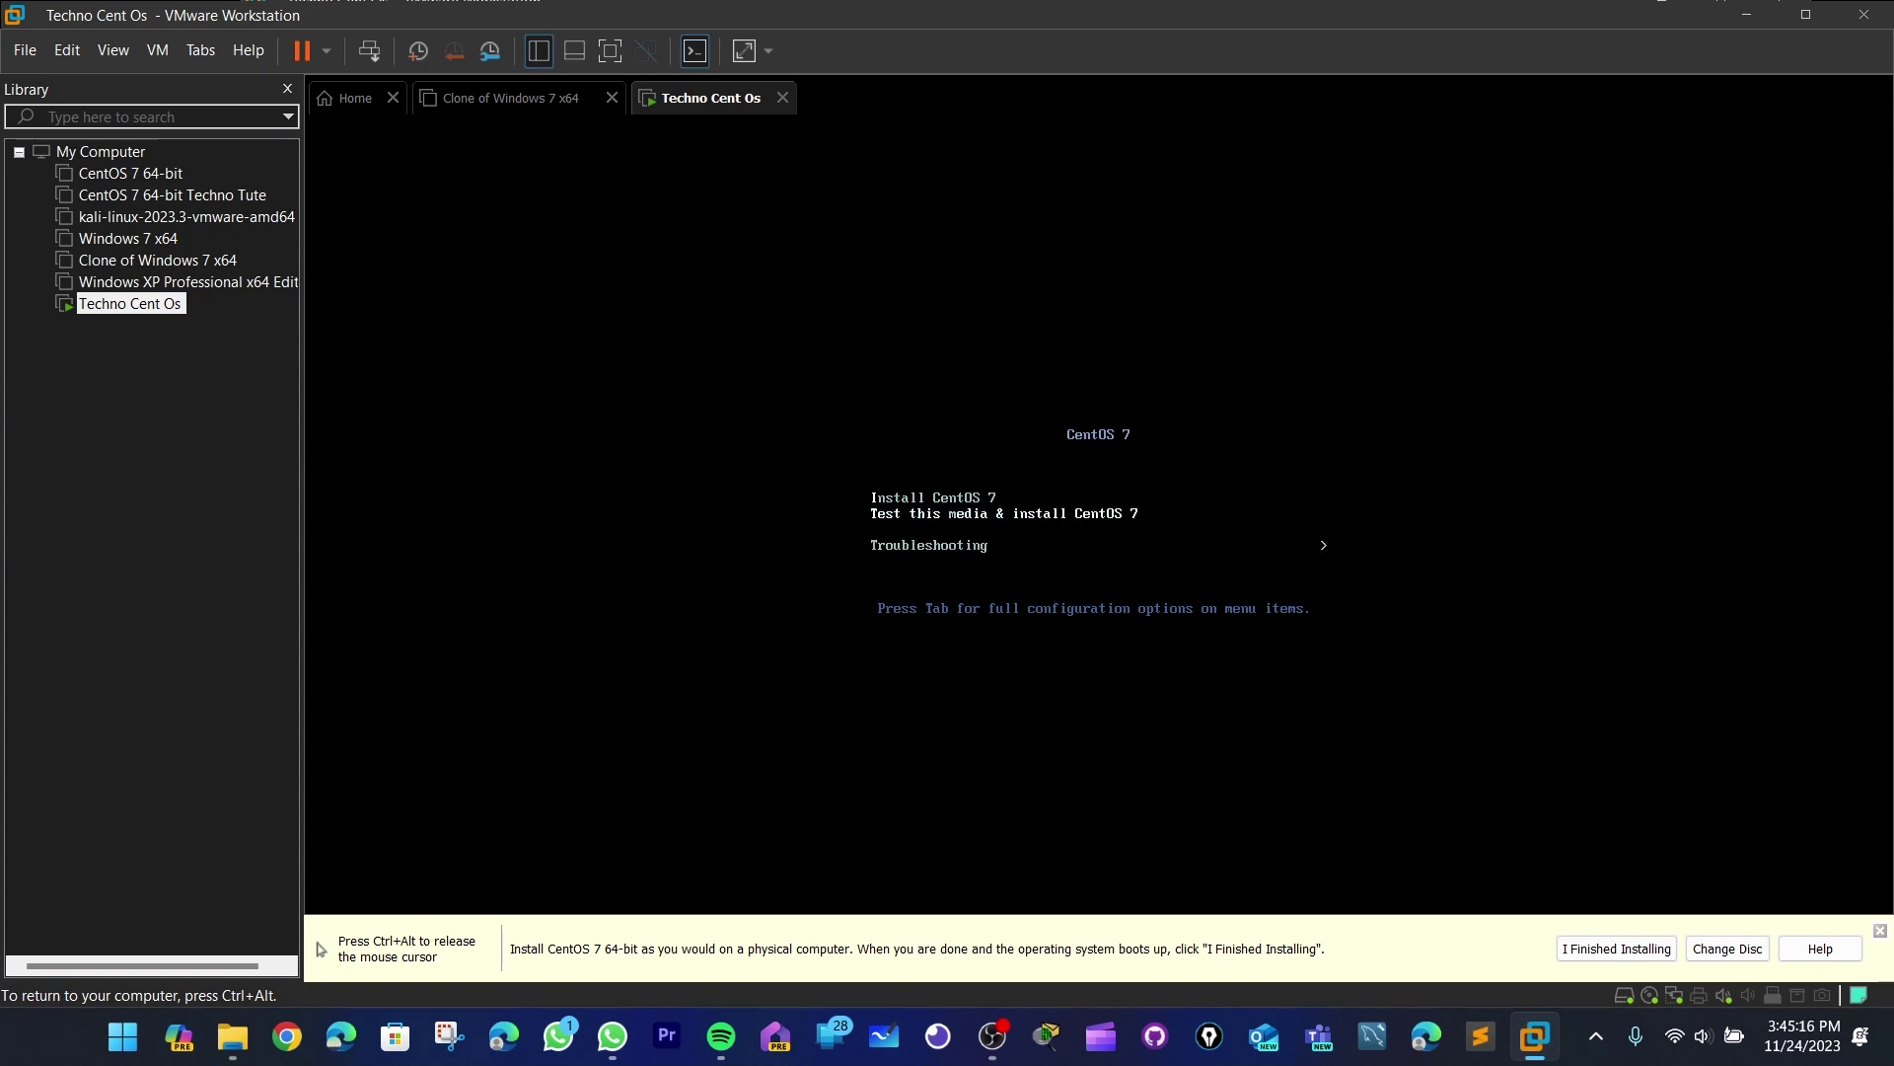
pyautogui.press('Up')
pyautogui.press('Down')
pyautogui.press('Down')
pyautogui.press('Up')
pyautogui.press('Up')
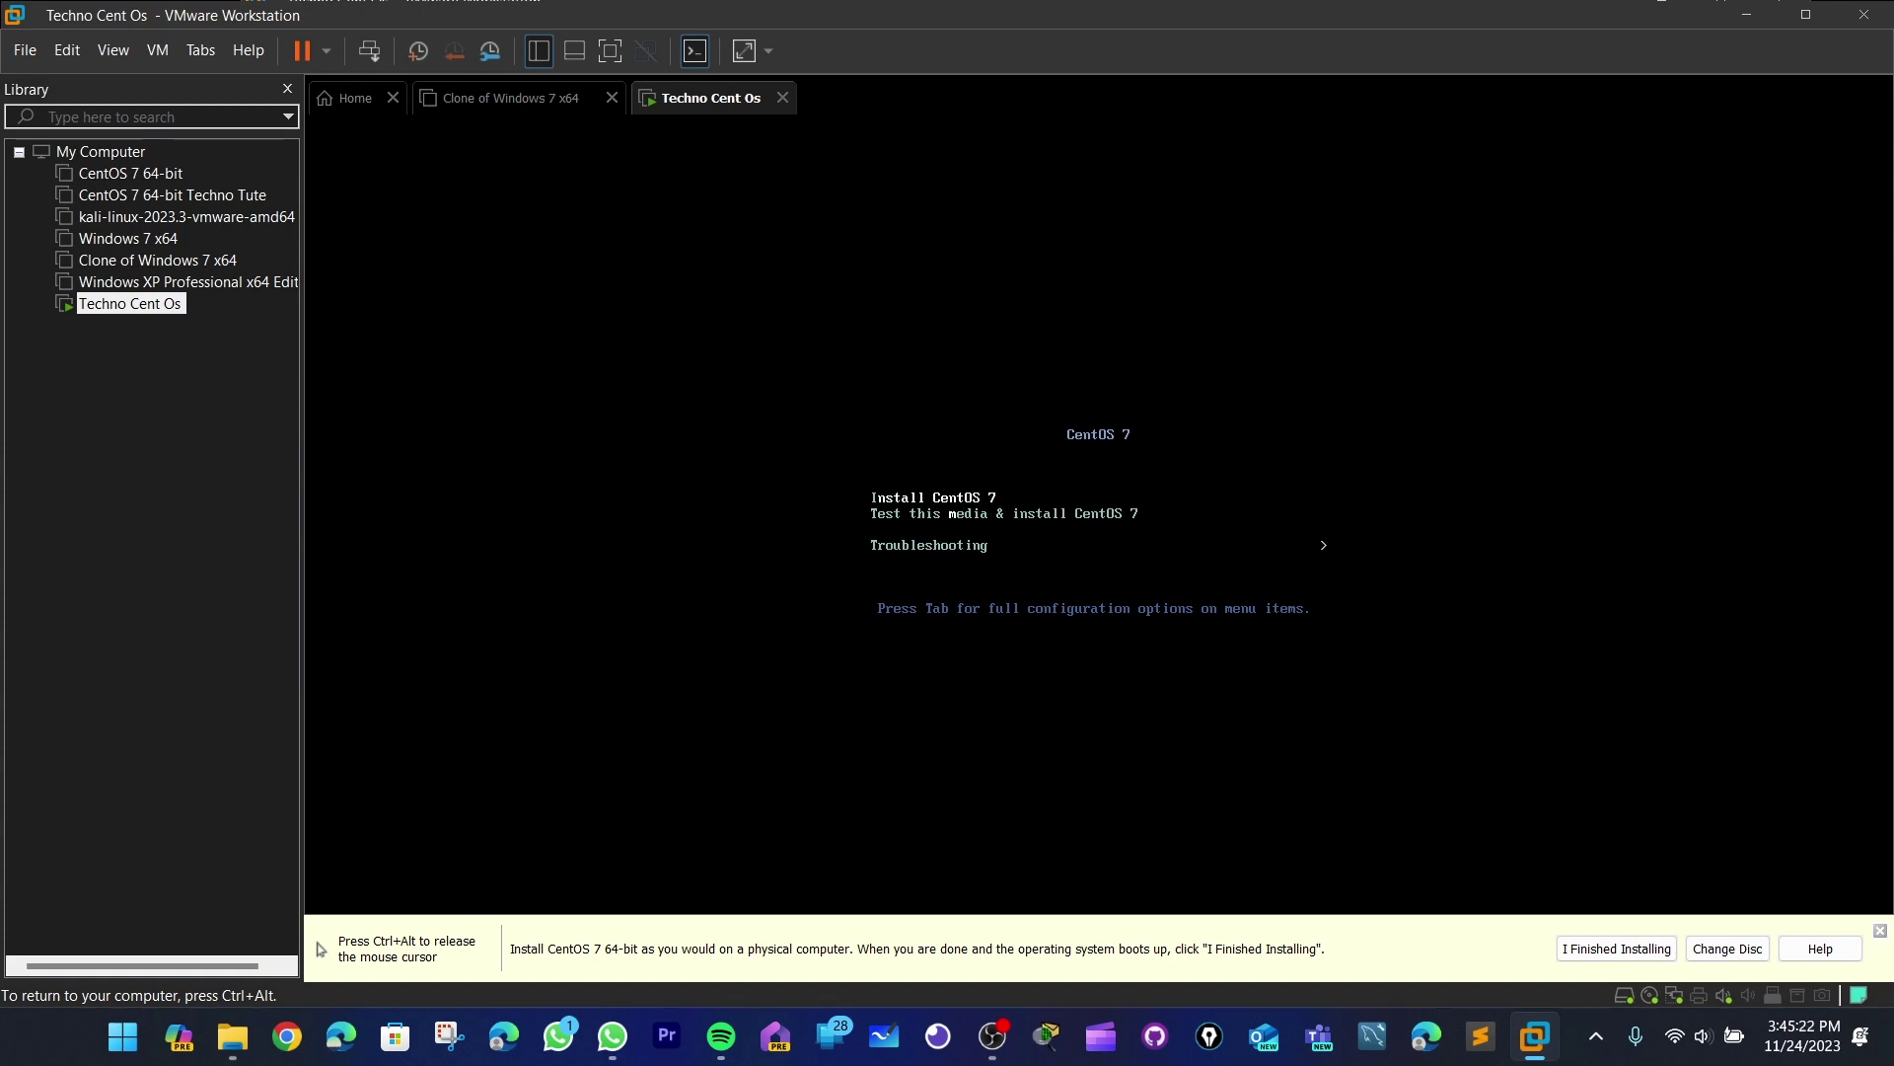
pyautogui.press('Down')
pyautogui.press('Down')
pyautogui.press('Up')
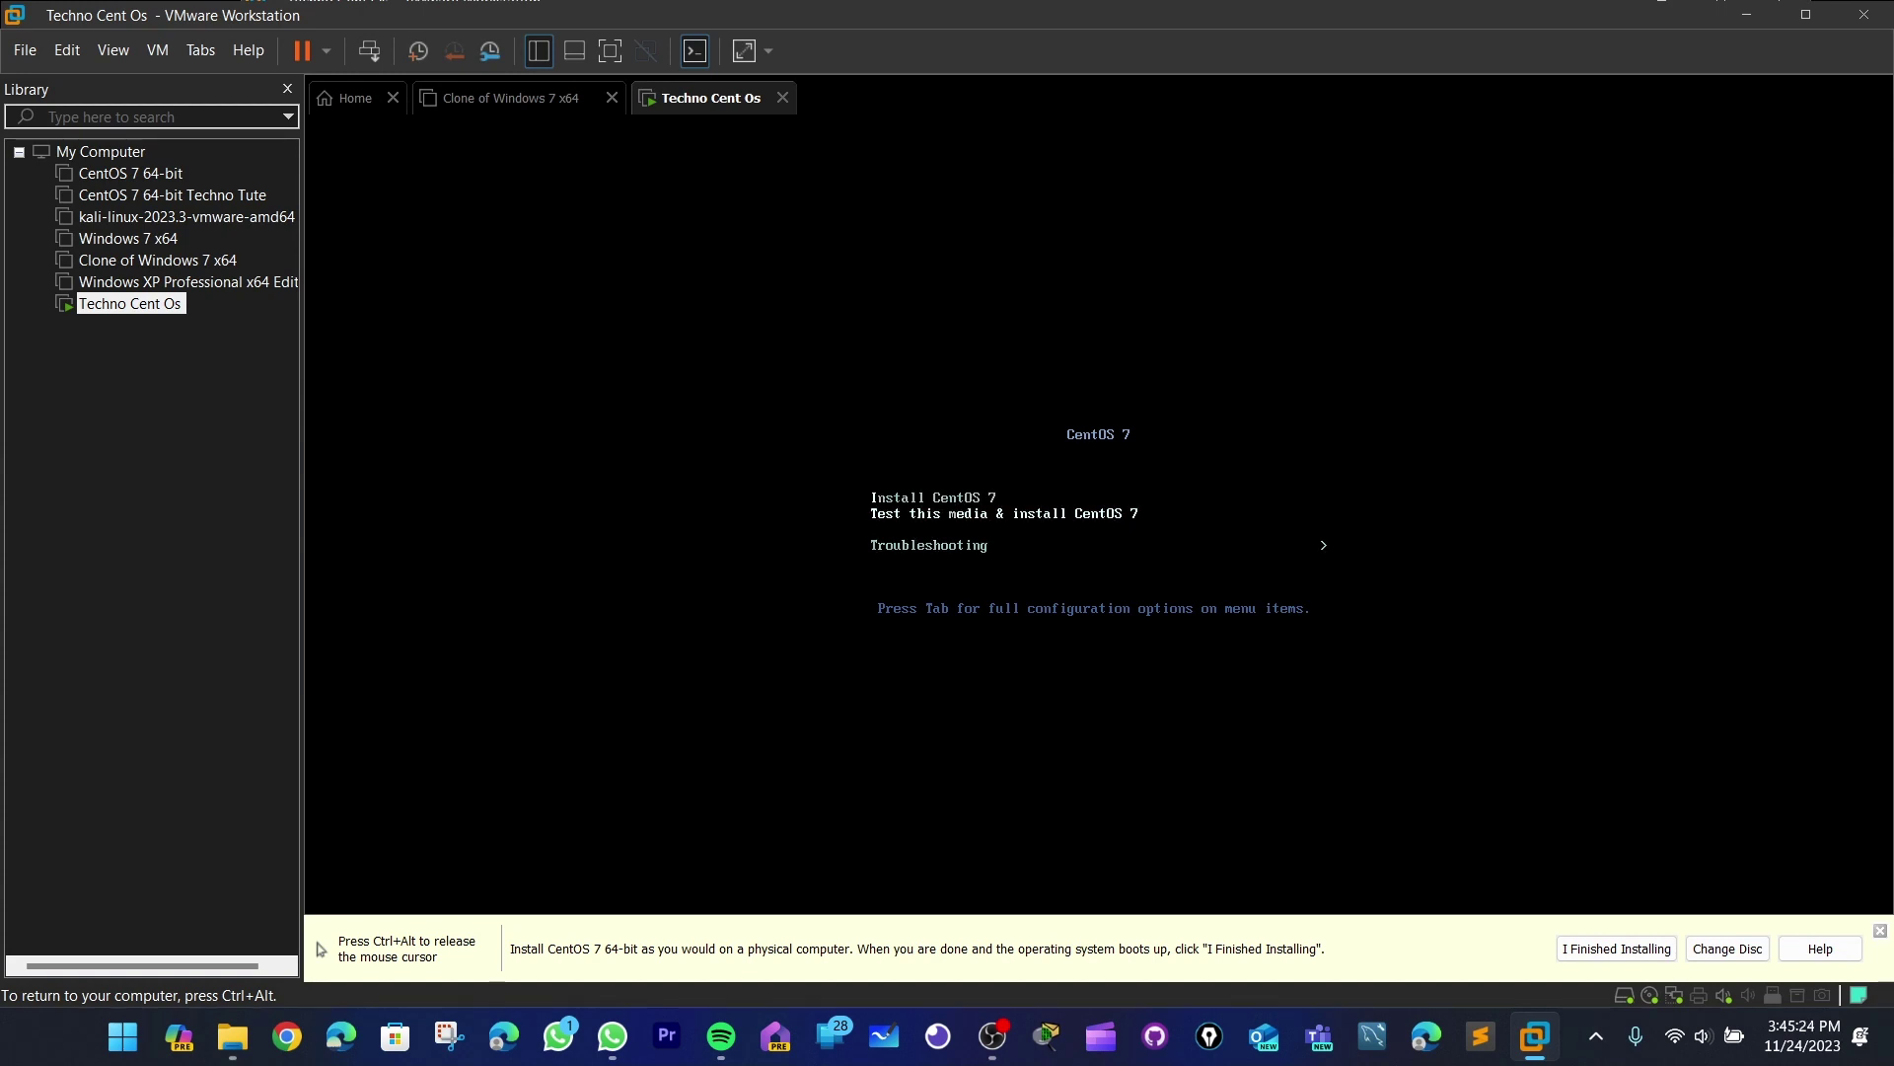
pyautogui.press('Up')
pyautogui.press('Down')
pyautogui.press('Down')
pyautogui.press('Up')
pyautogui.press('Up')
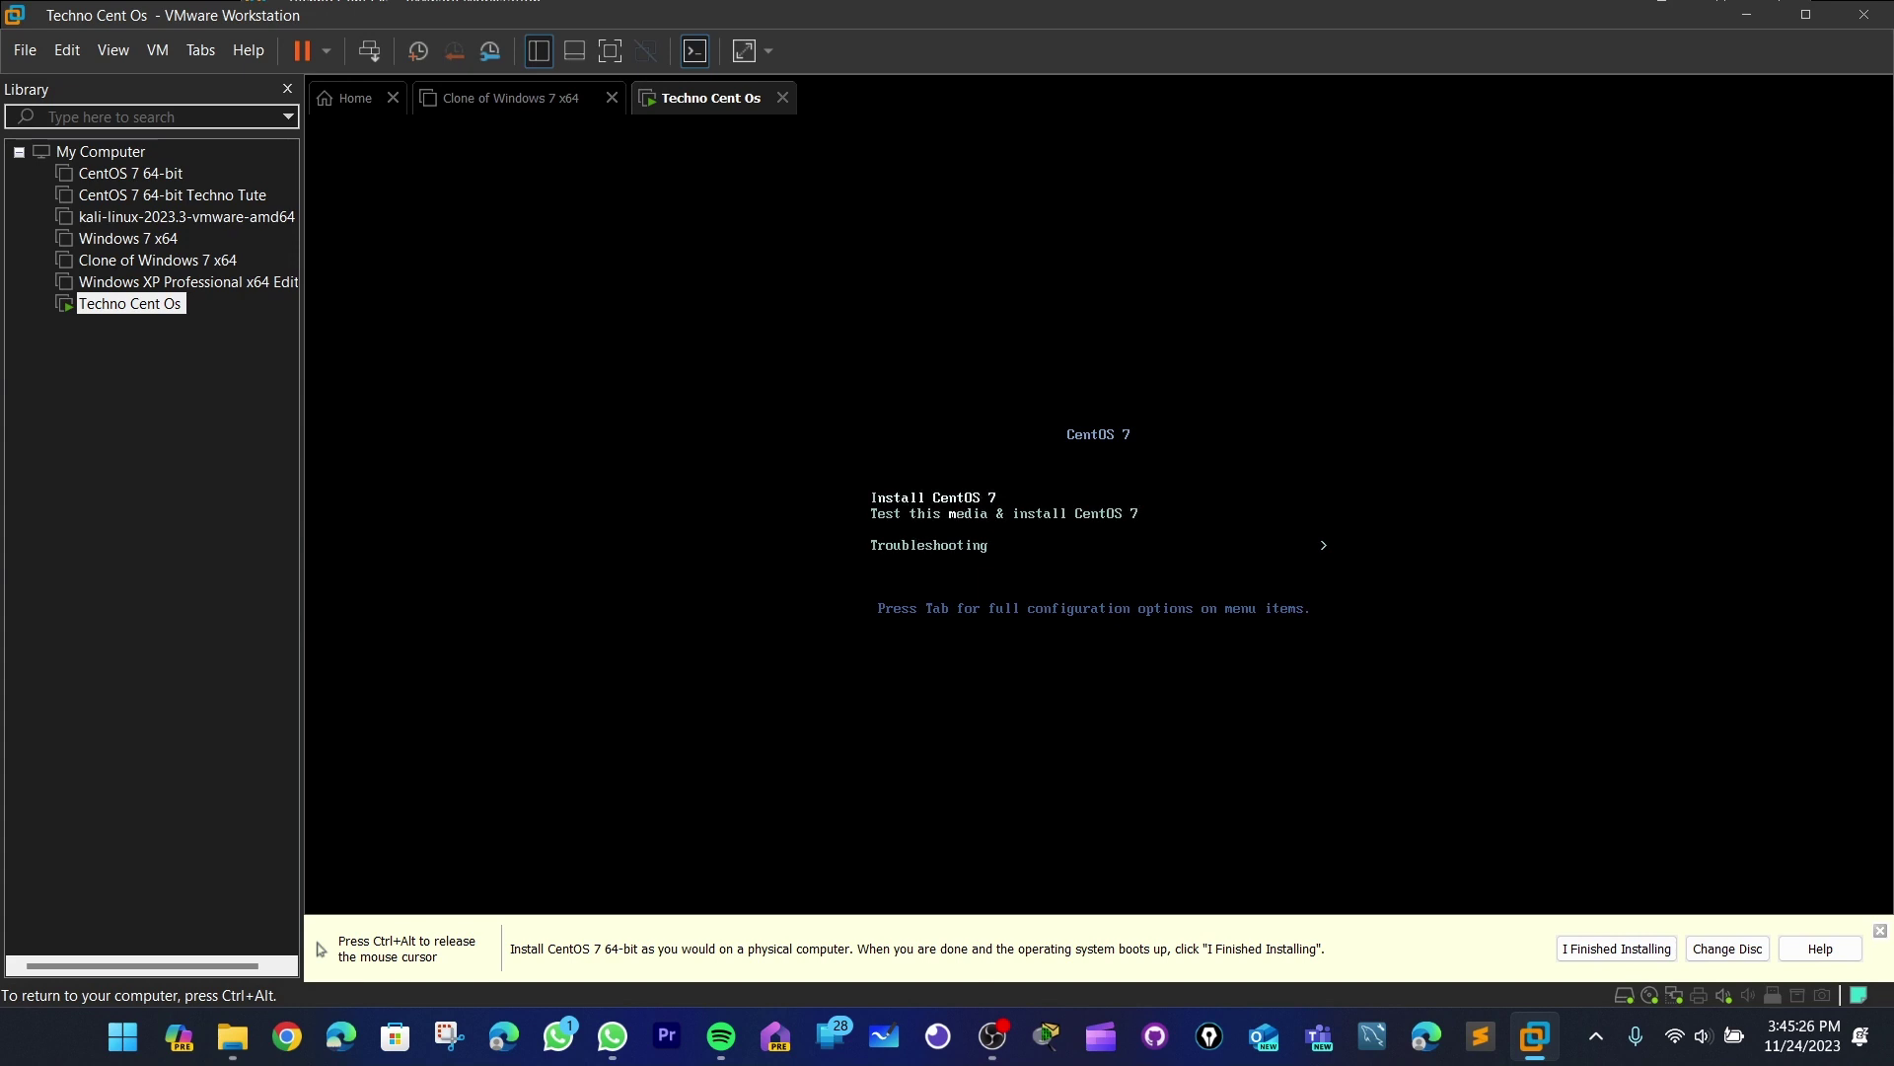
pyautogui.press('Down')
pyautogui.press('Down')
pyautogui.press('Up')
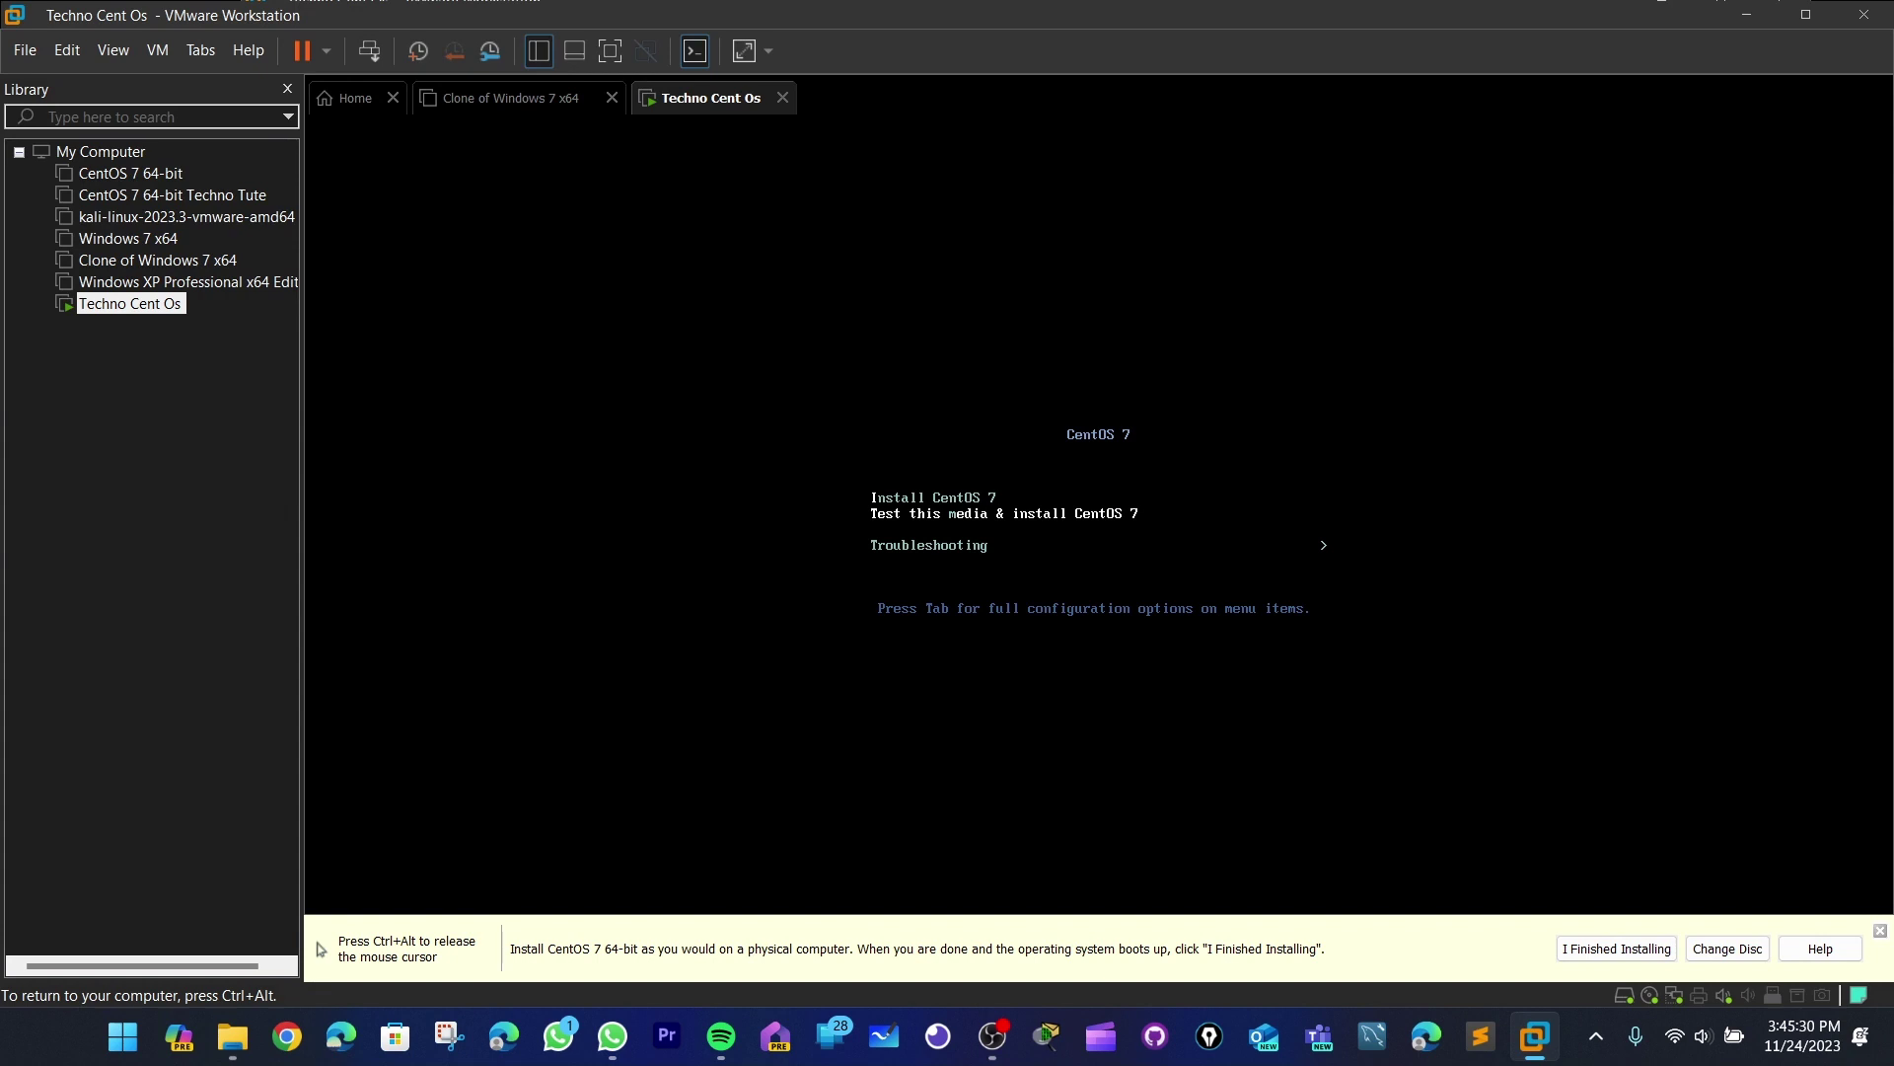
# - Select Install CentOS 7 instead of the media test and start it
pyautogui.press('Up')
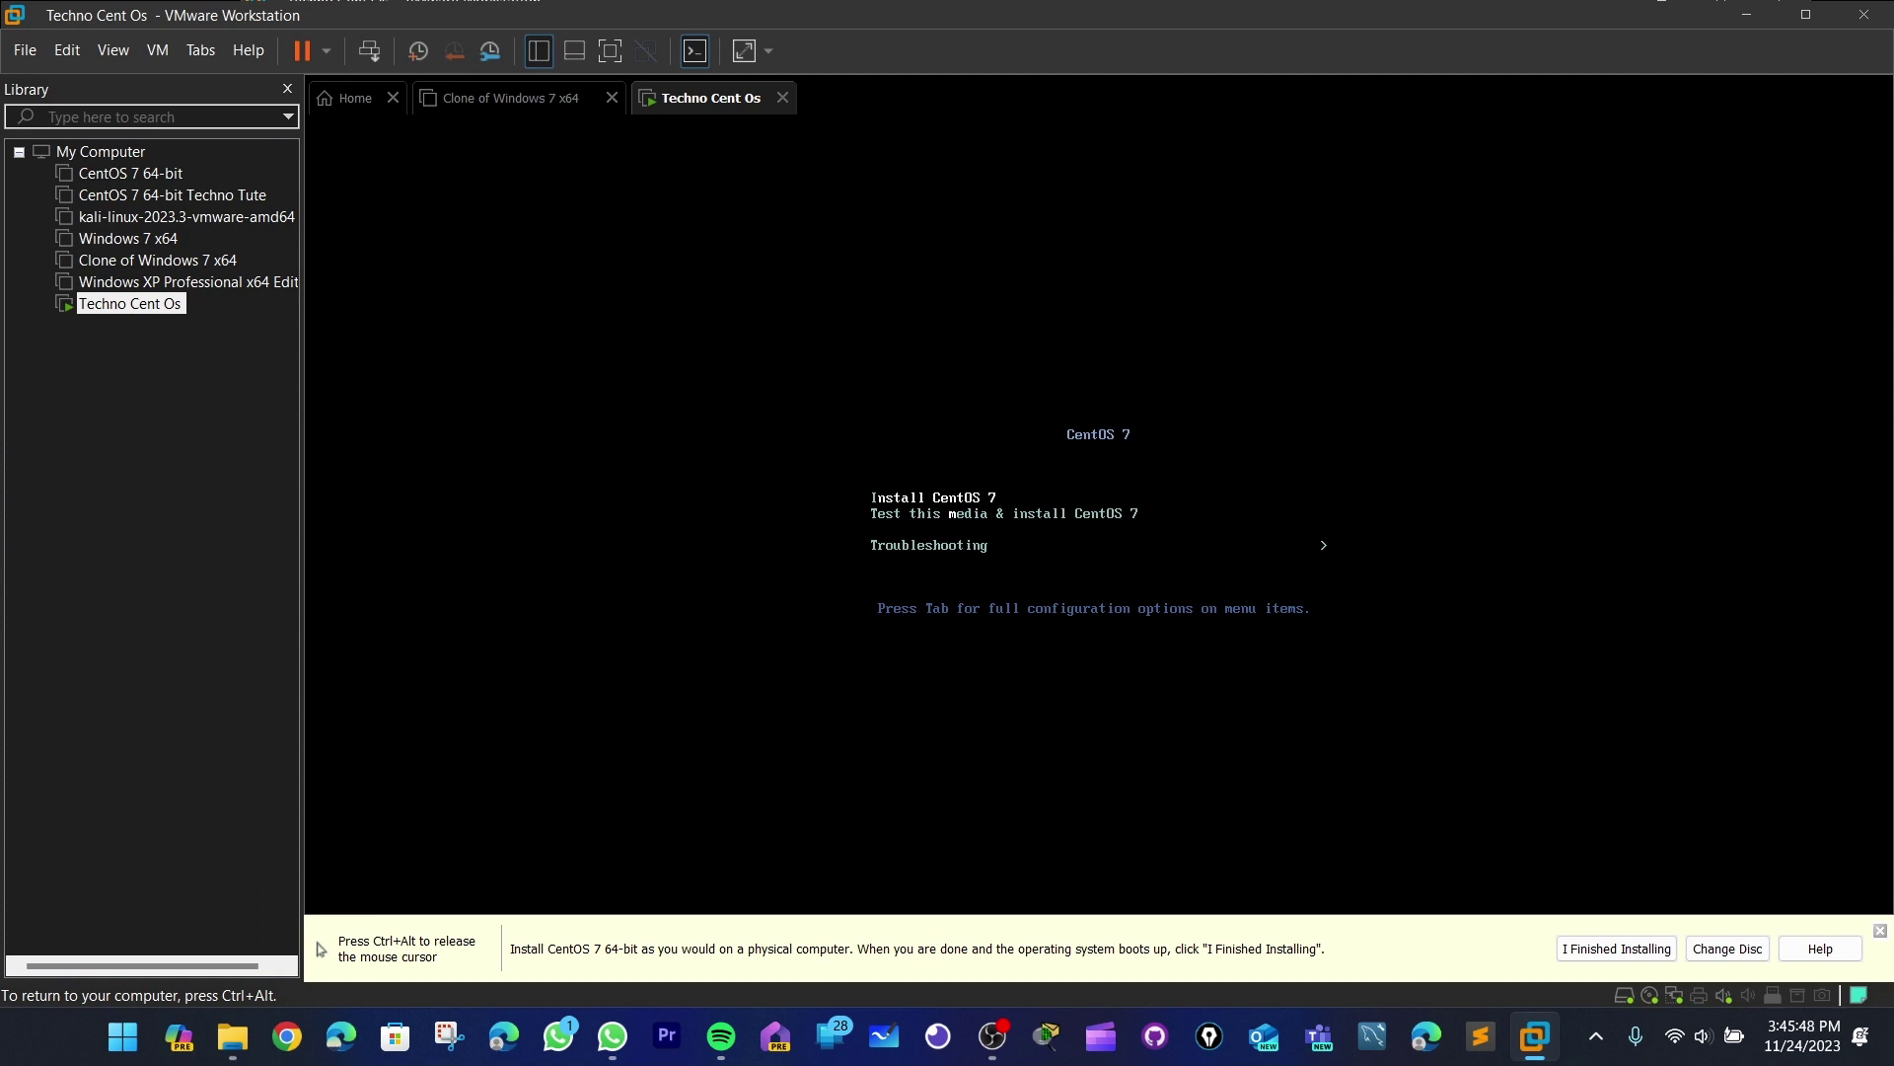
pyautogui.press('Down')
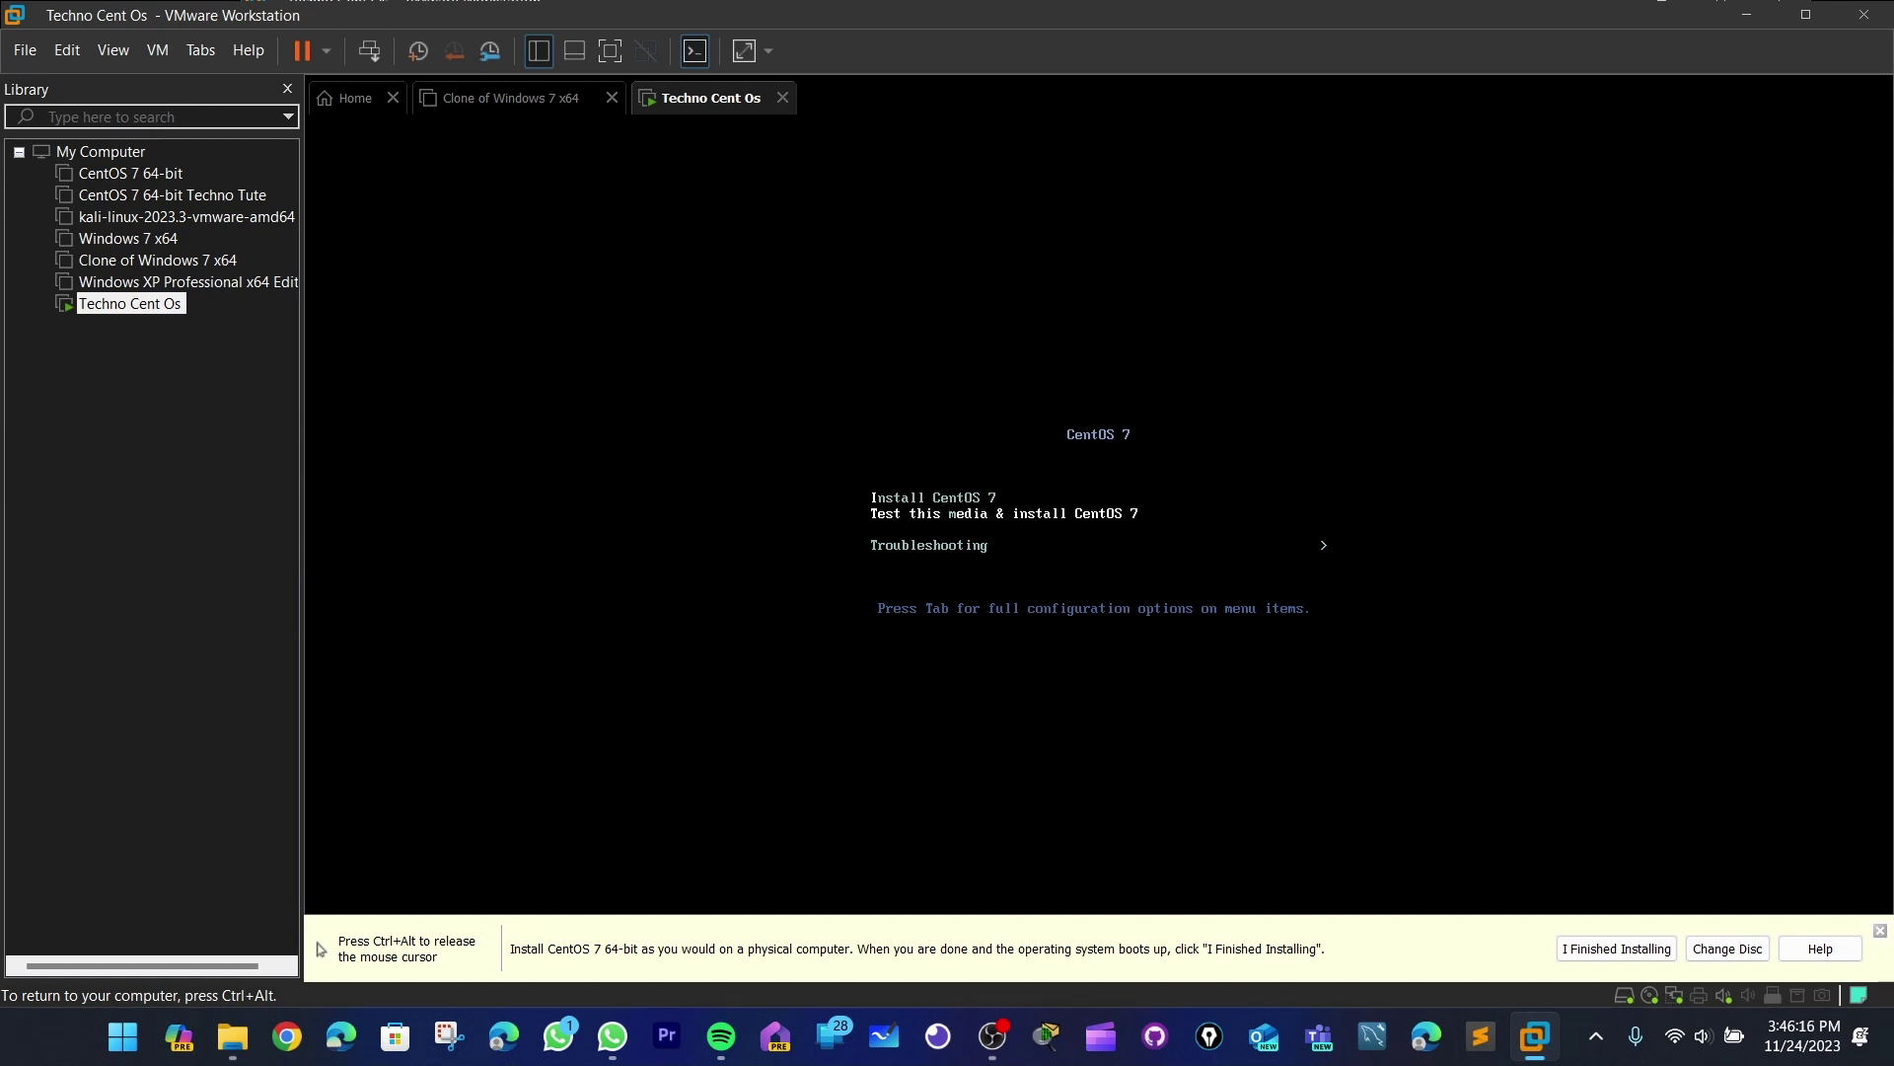
pyautogui.press('Up')
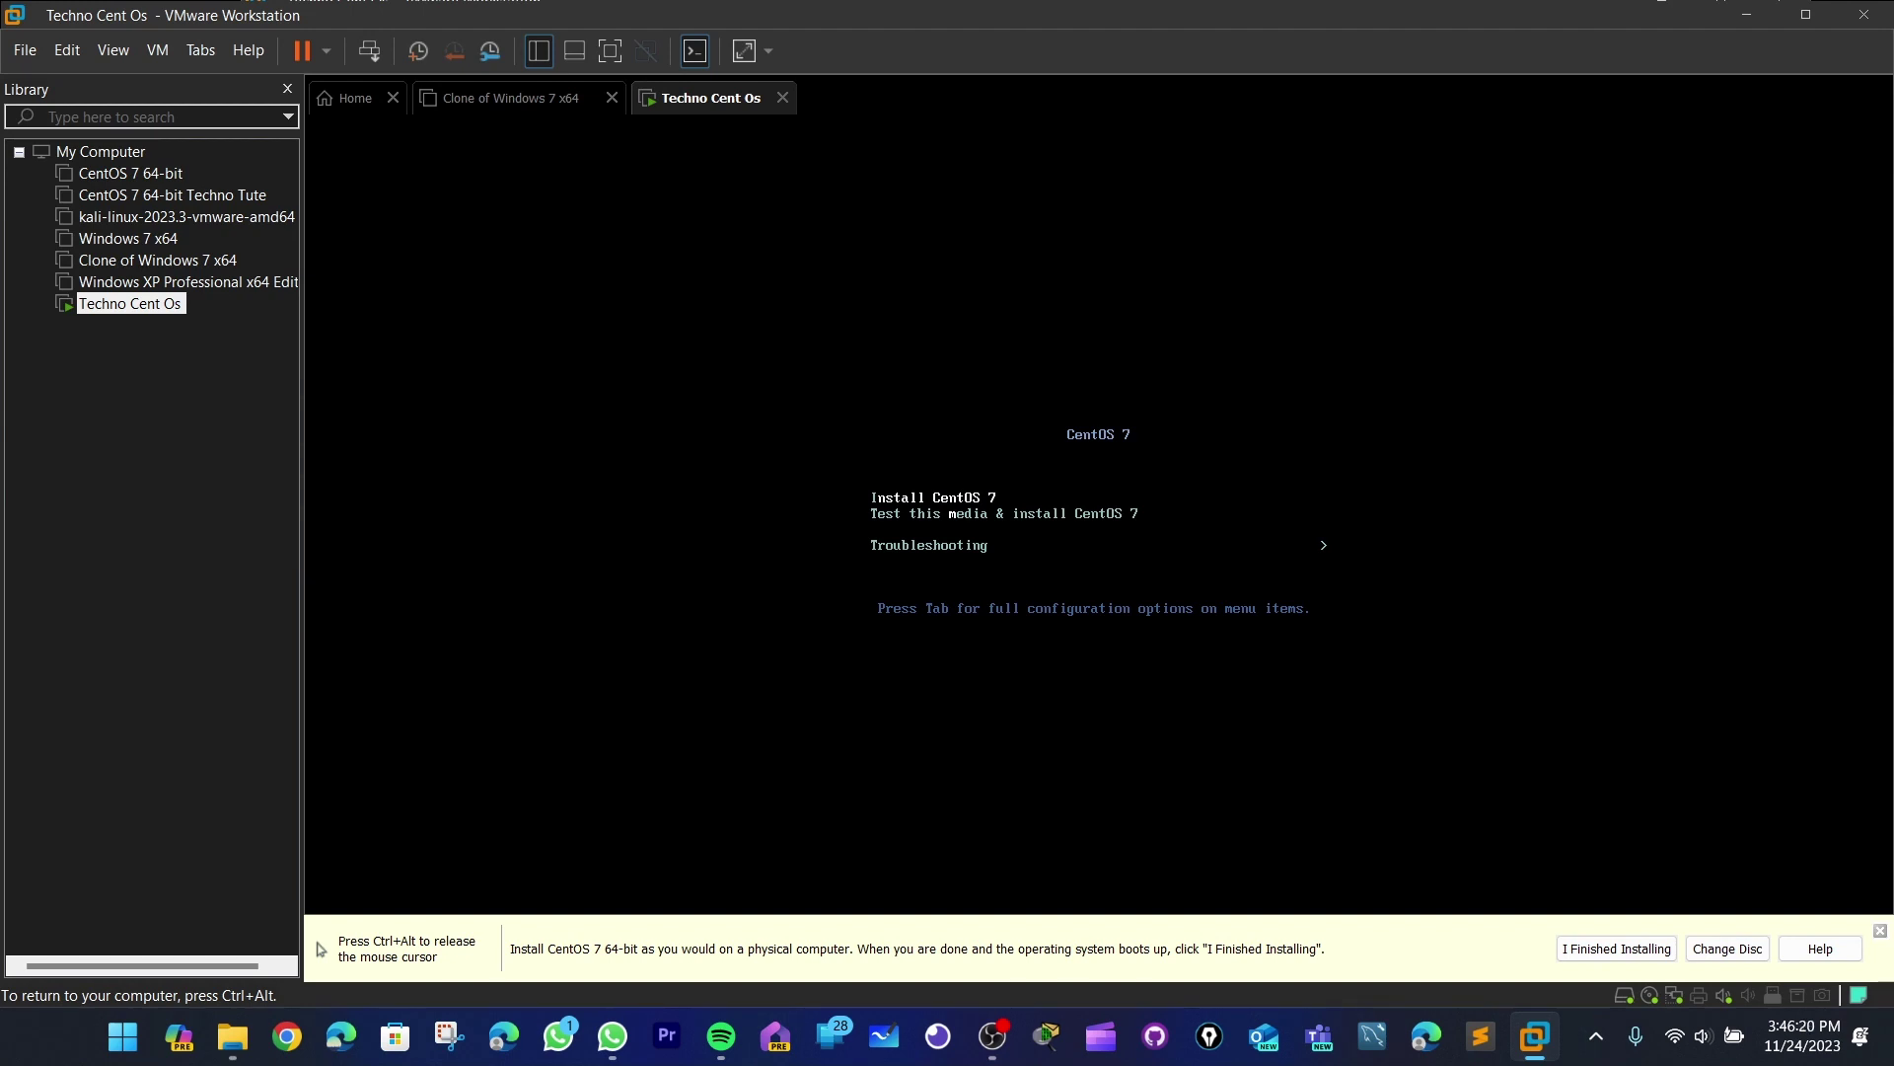
pyautogui.press('Return')
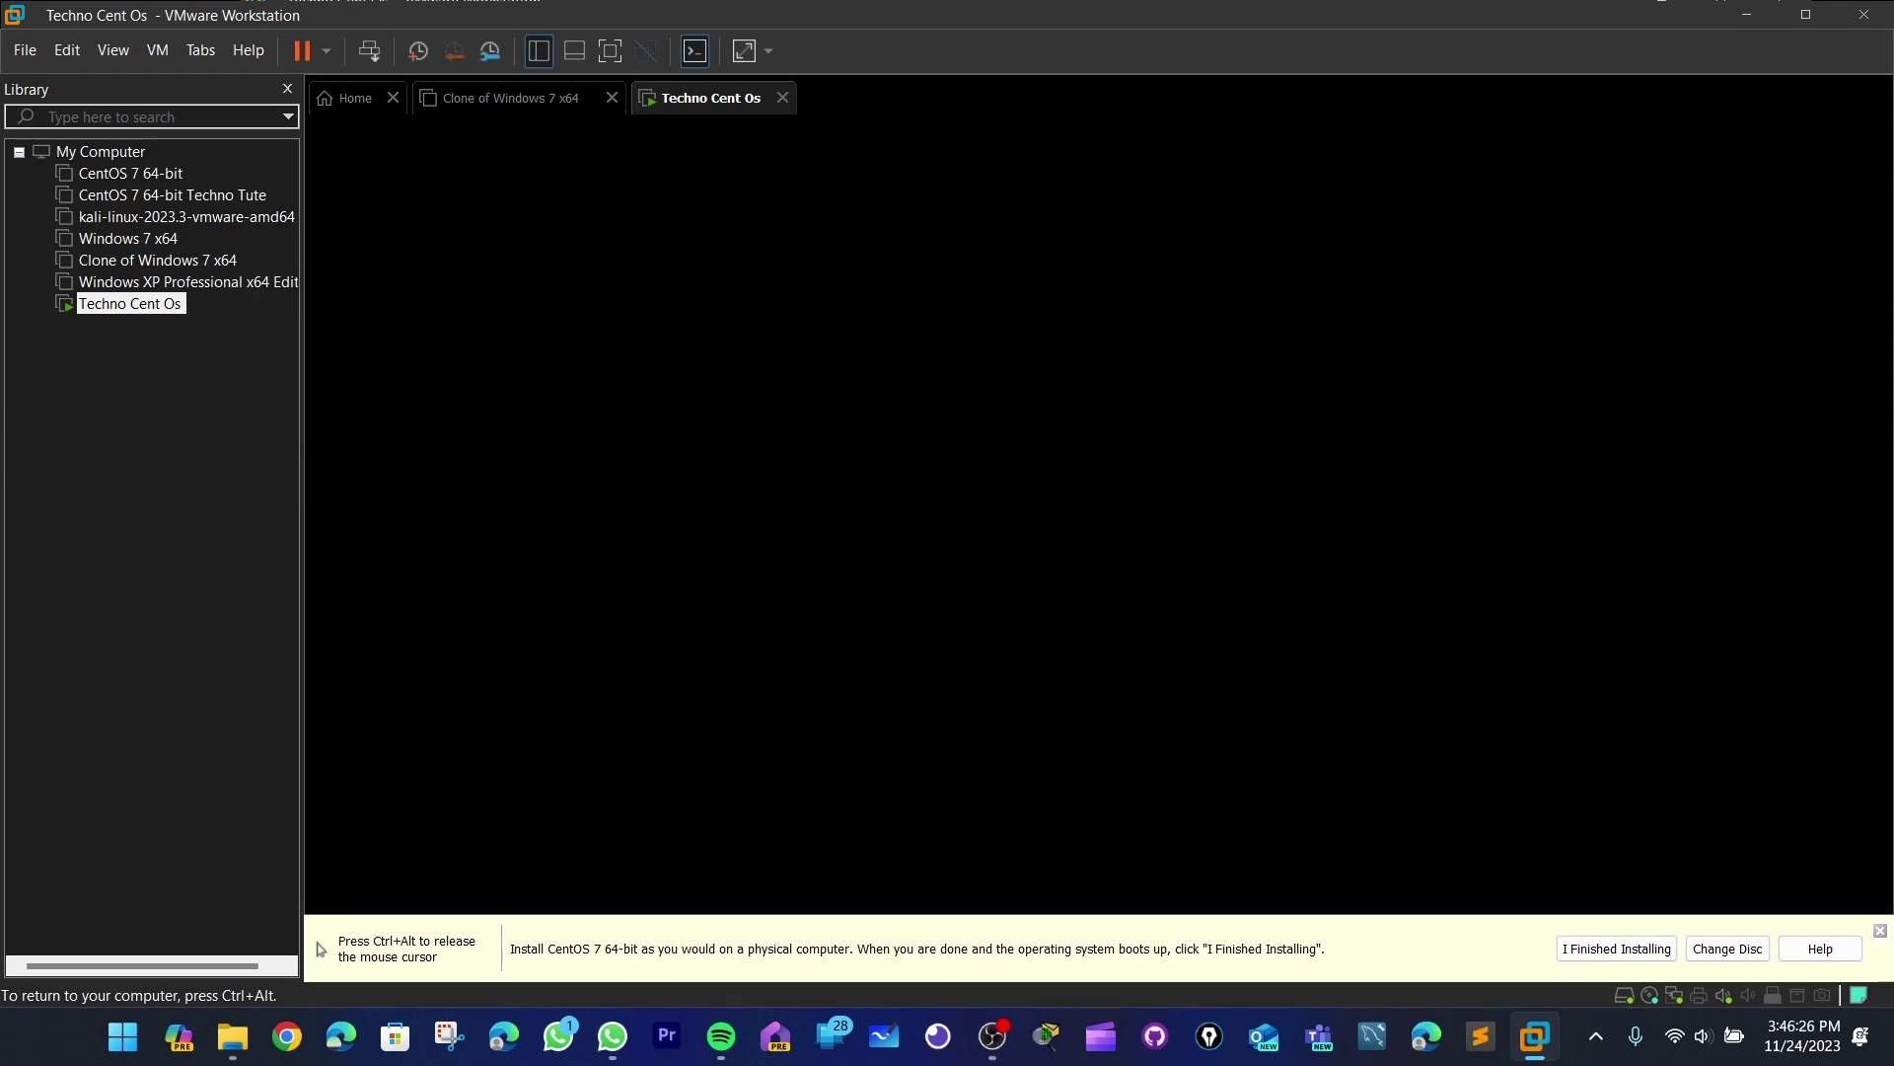
# - Dismiss the VMware hint bar and return focus to the VM while the installer loads
pyautogui.hotkey('ctrl', 'alt')
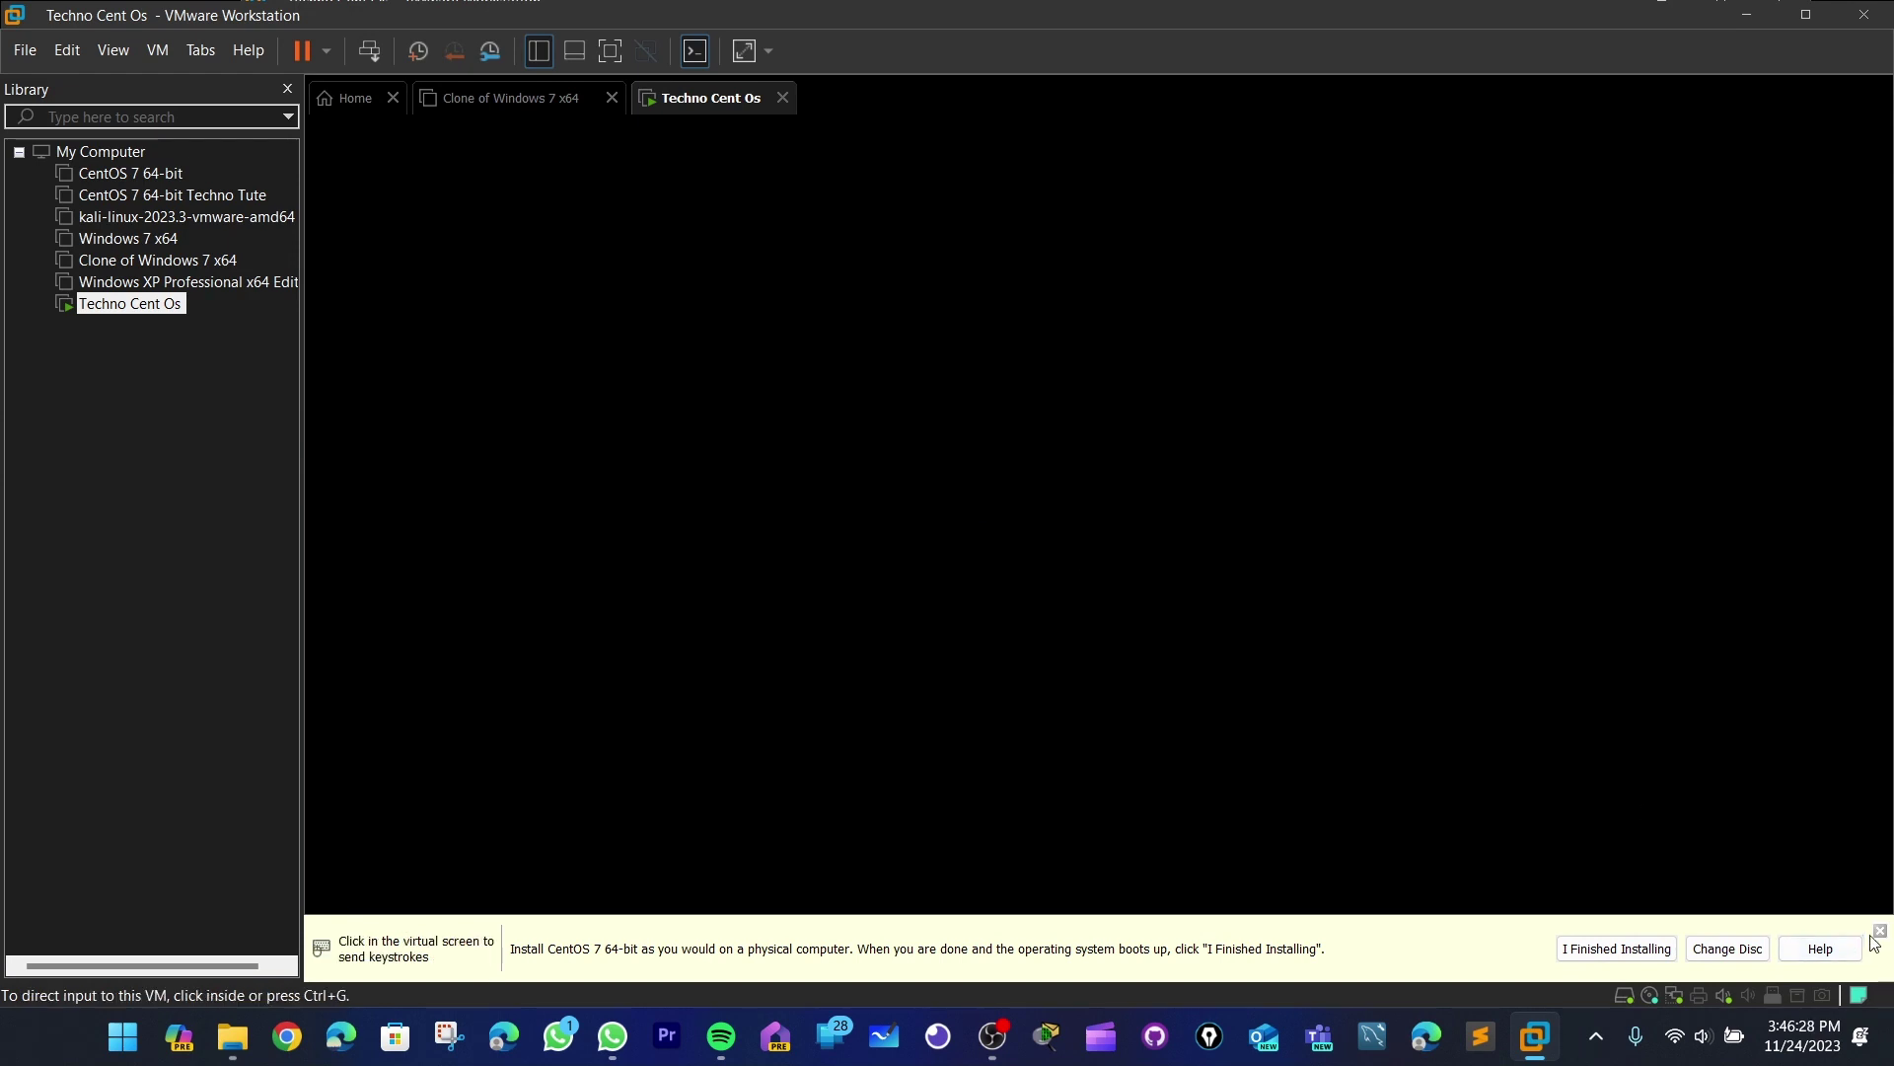
pyautogui.click(1881, 932)
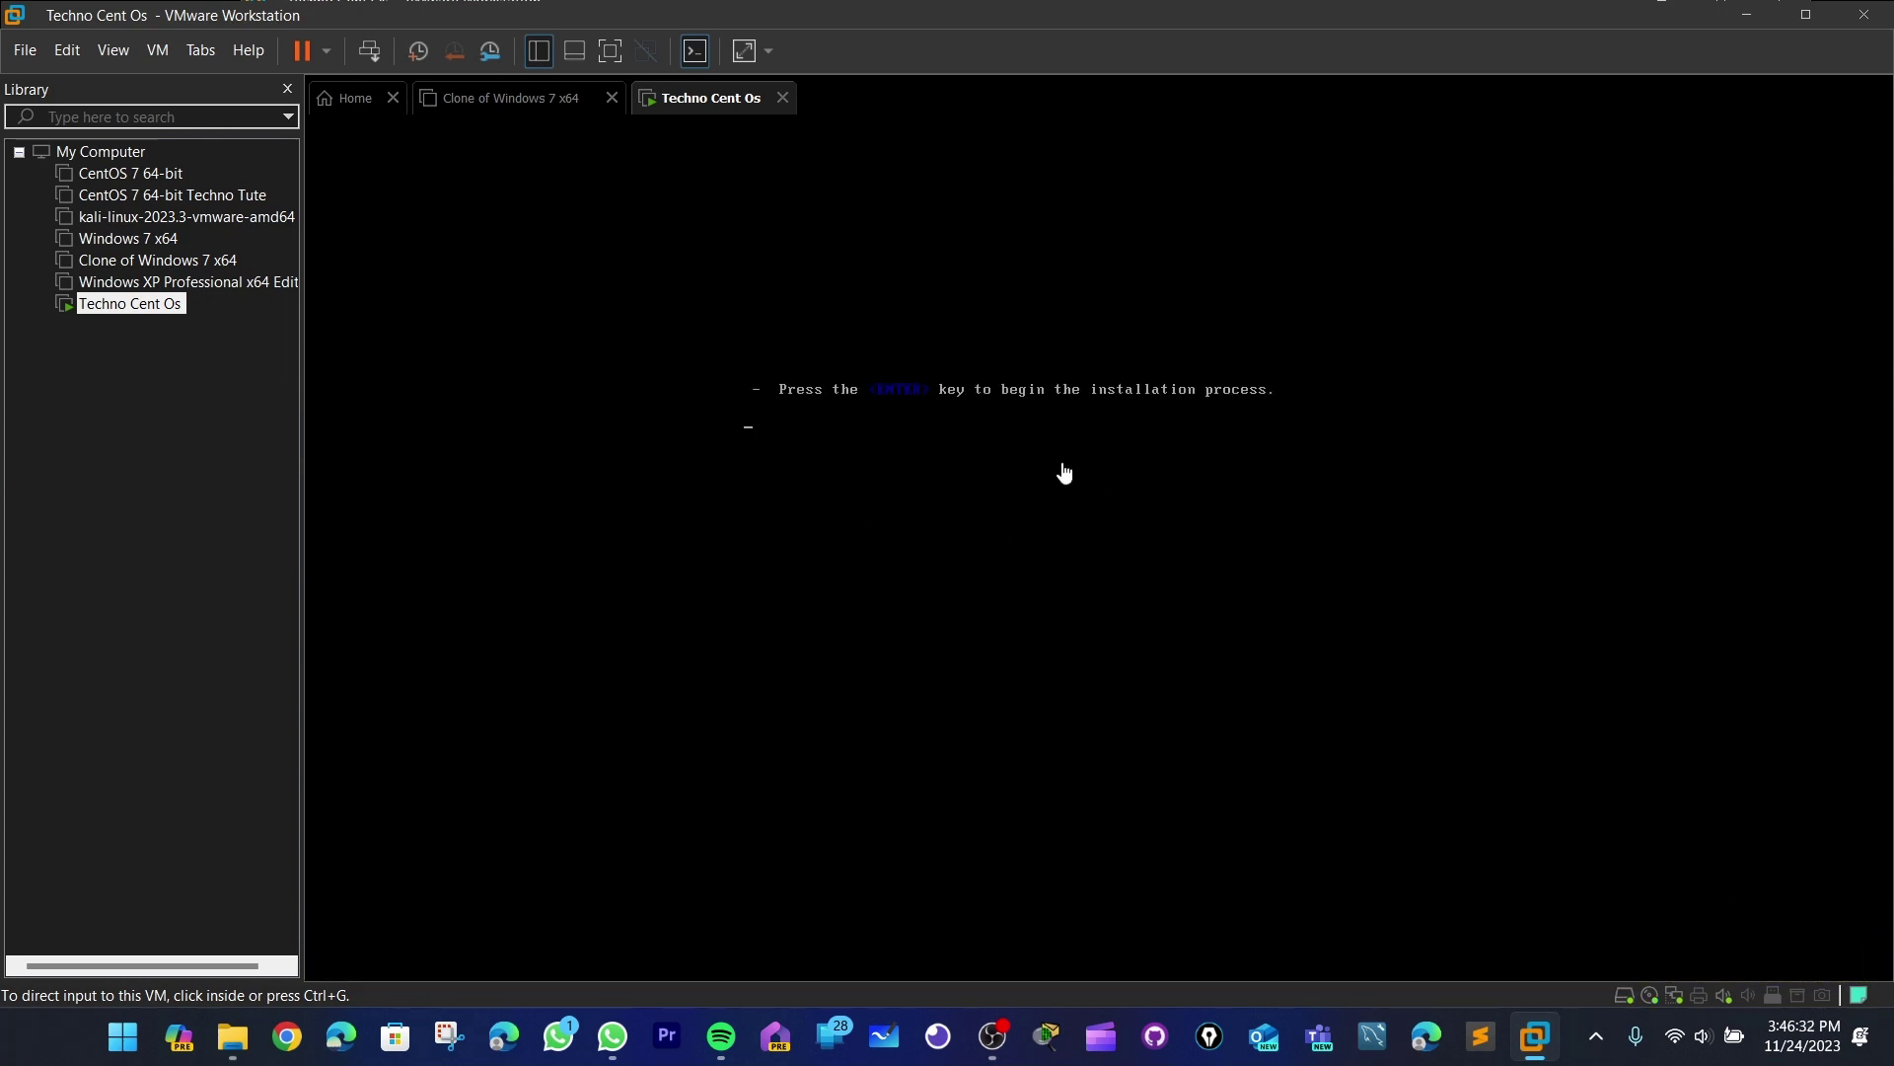
pyautogui.click(1036, 452)
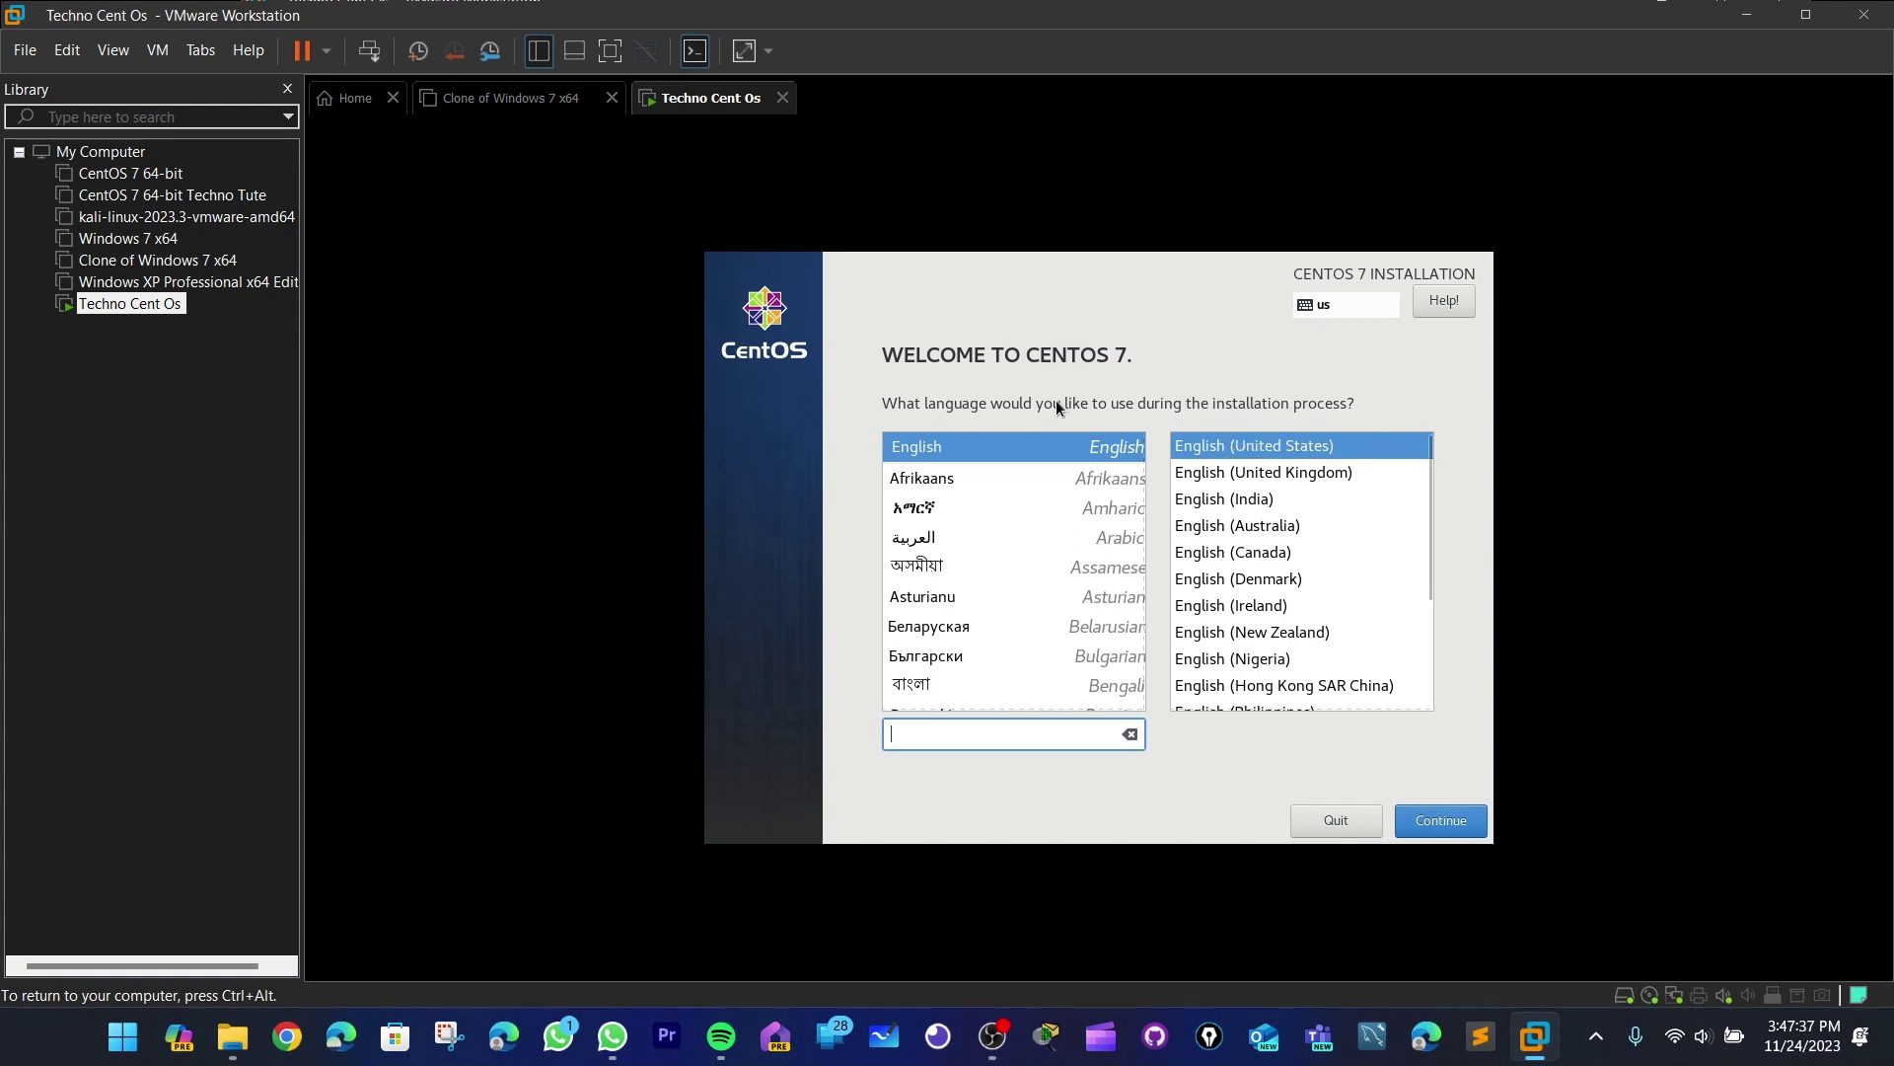
# - Continue with English (United States) to reach the CentOS Installation Summary
pyautogui.click(1456, 827)
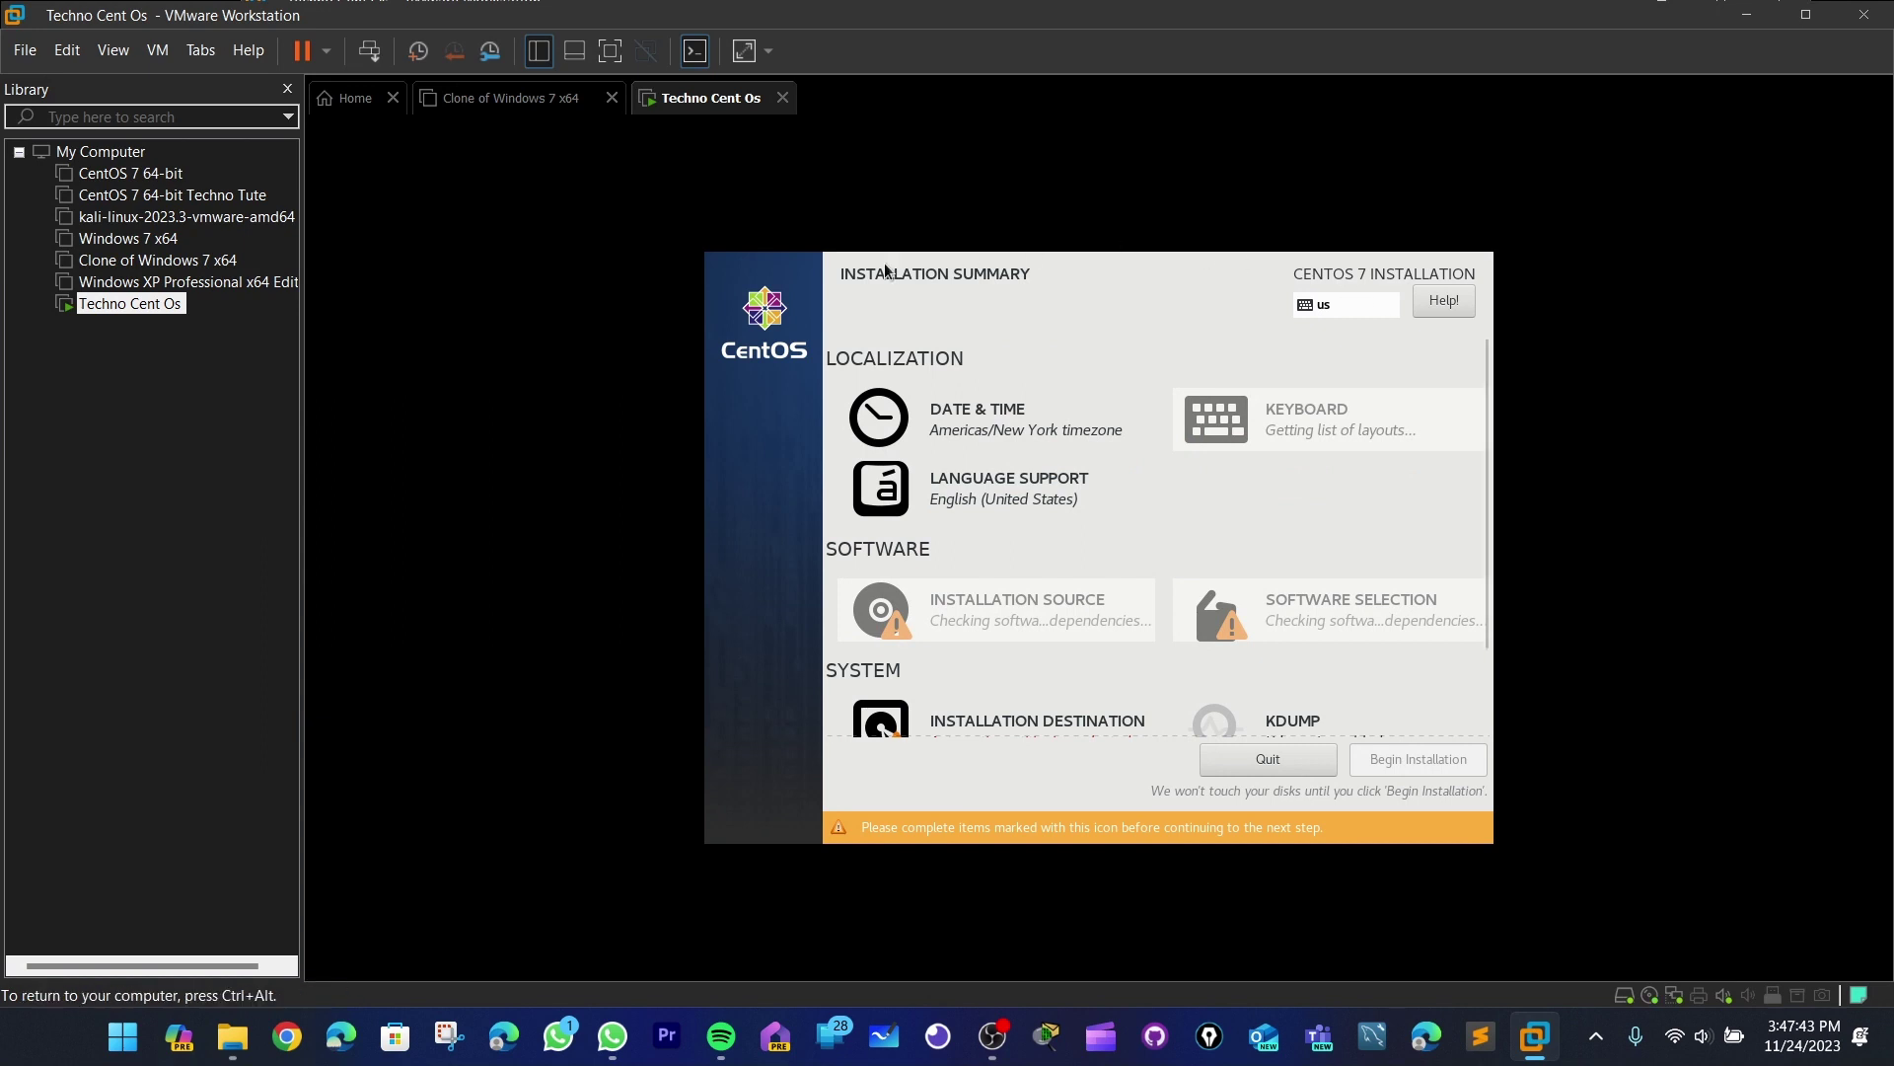
pyautogui.hotkey('ctrl', 'alt')
pyautogui.click(1051, 255)
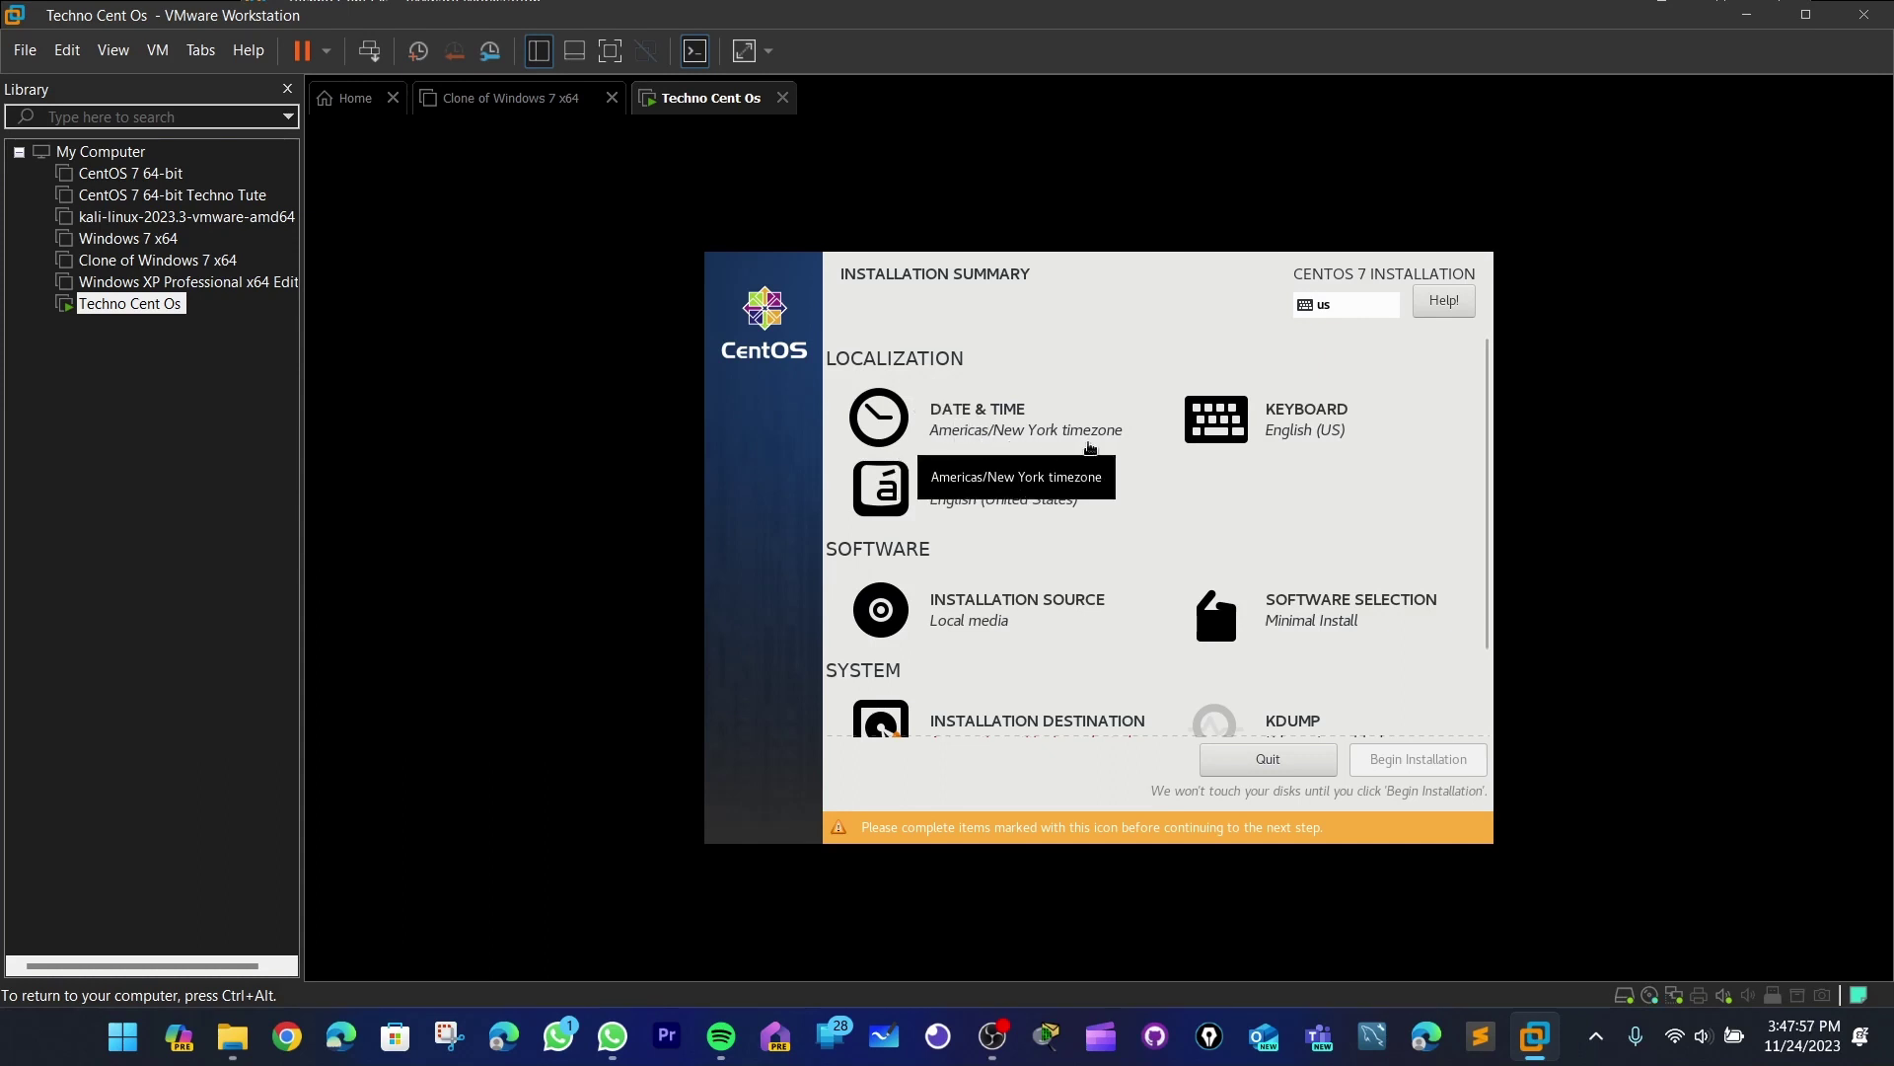
# - Set the installation timezone to Region Asia, City Colombo from the Date & Time map
pyautogui.click(1005, 426)
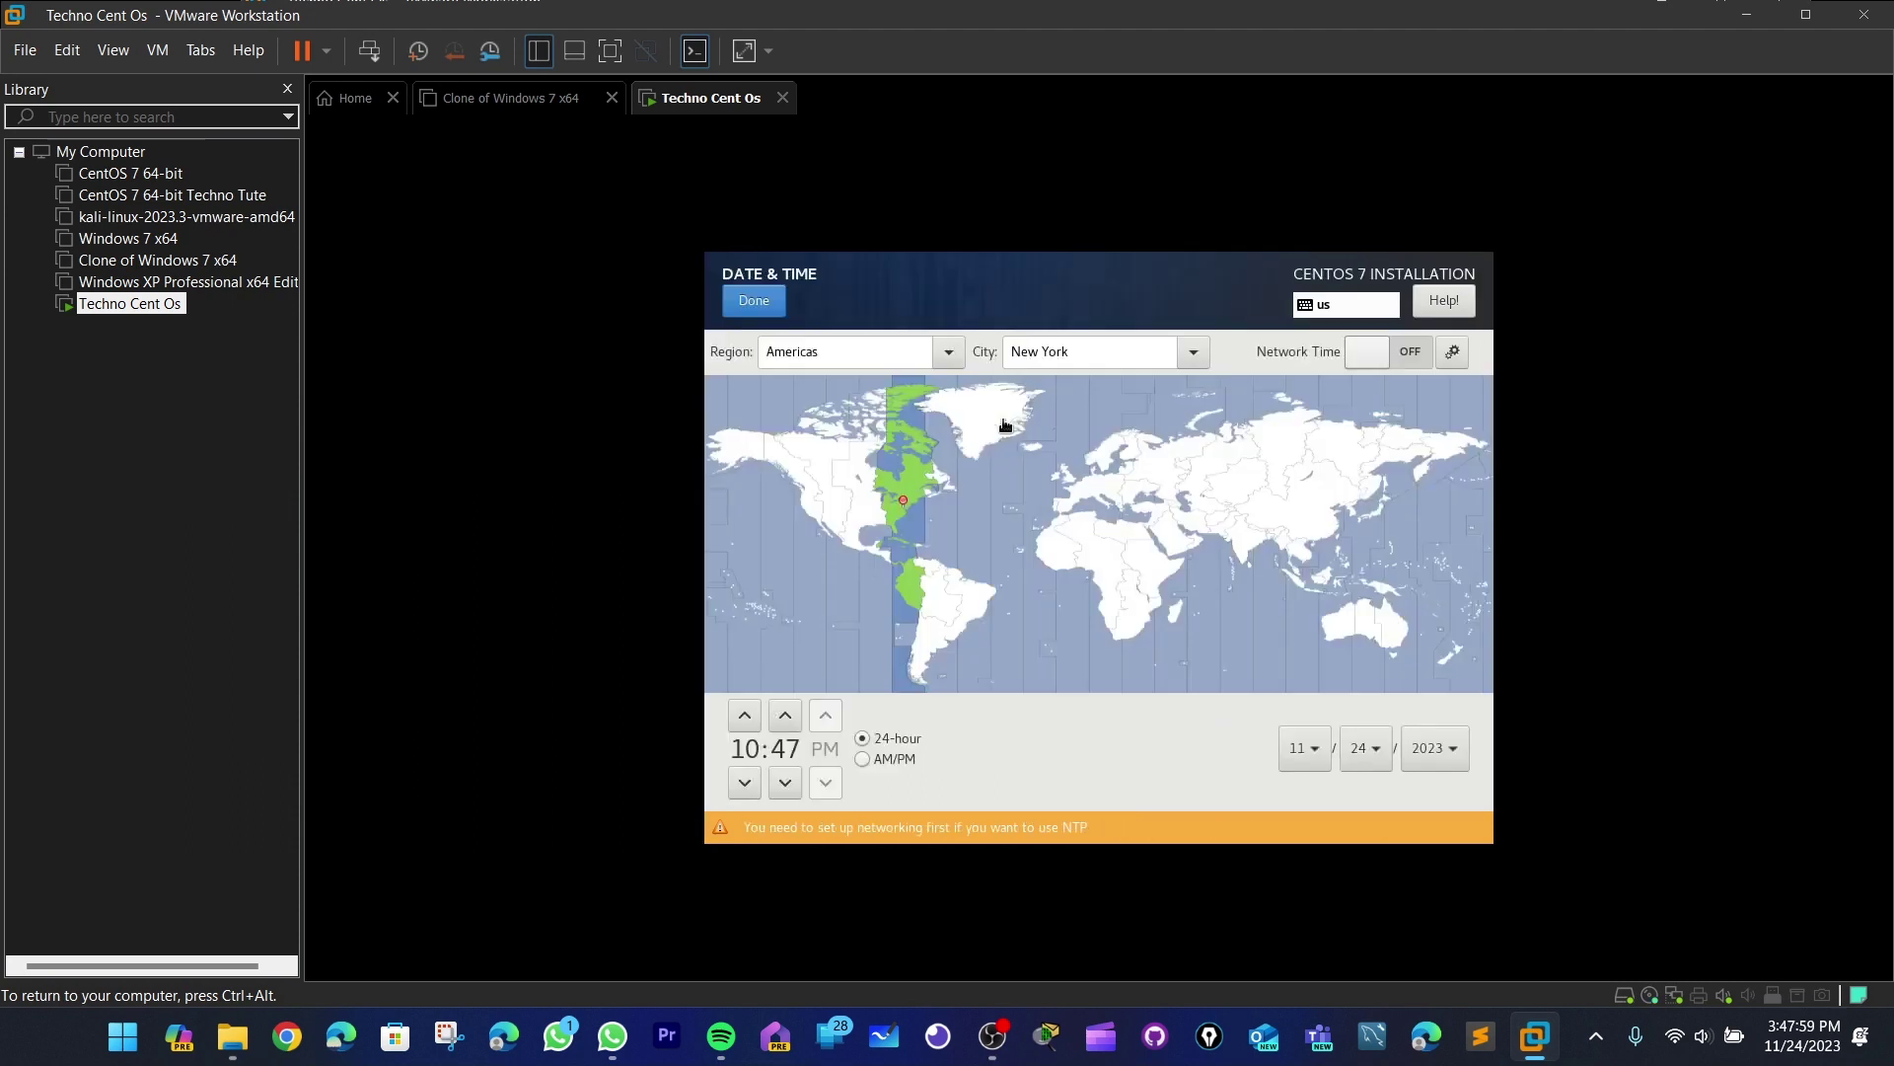
pyautogui.click(1252, 570)
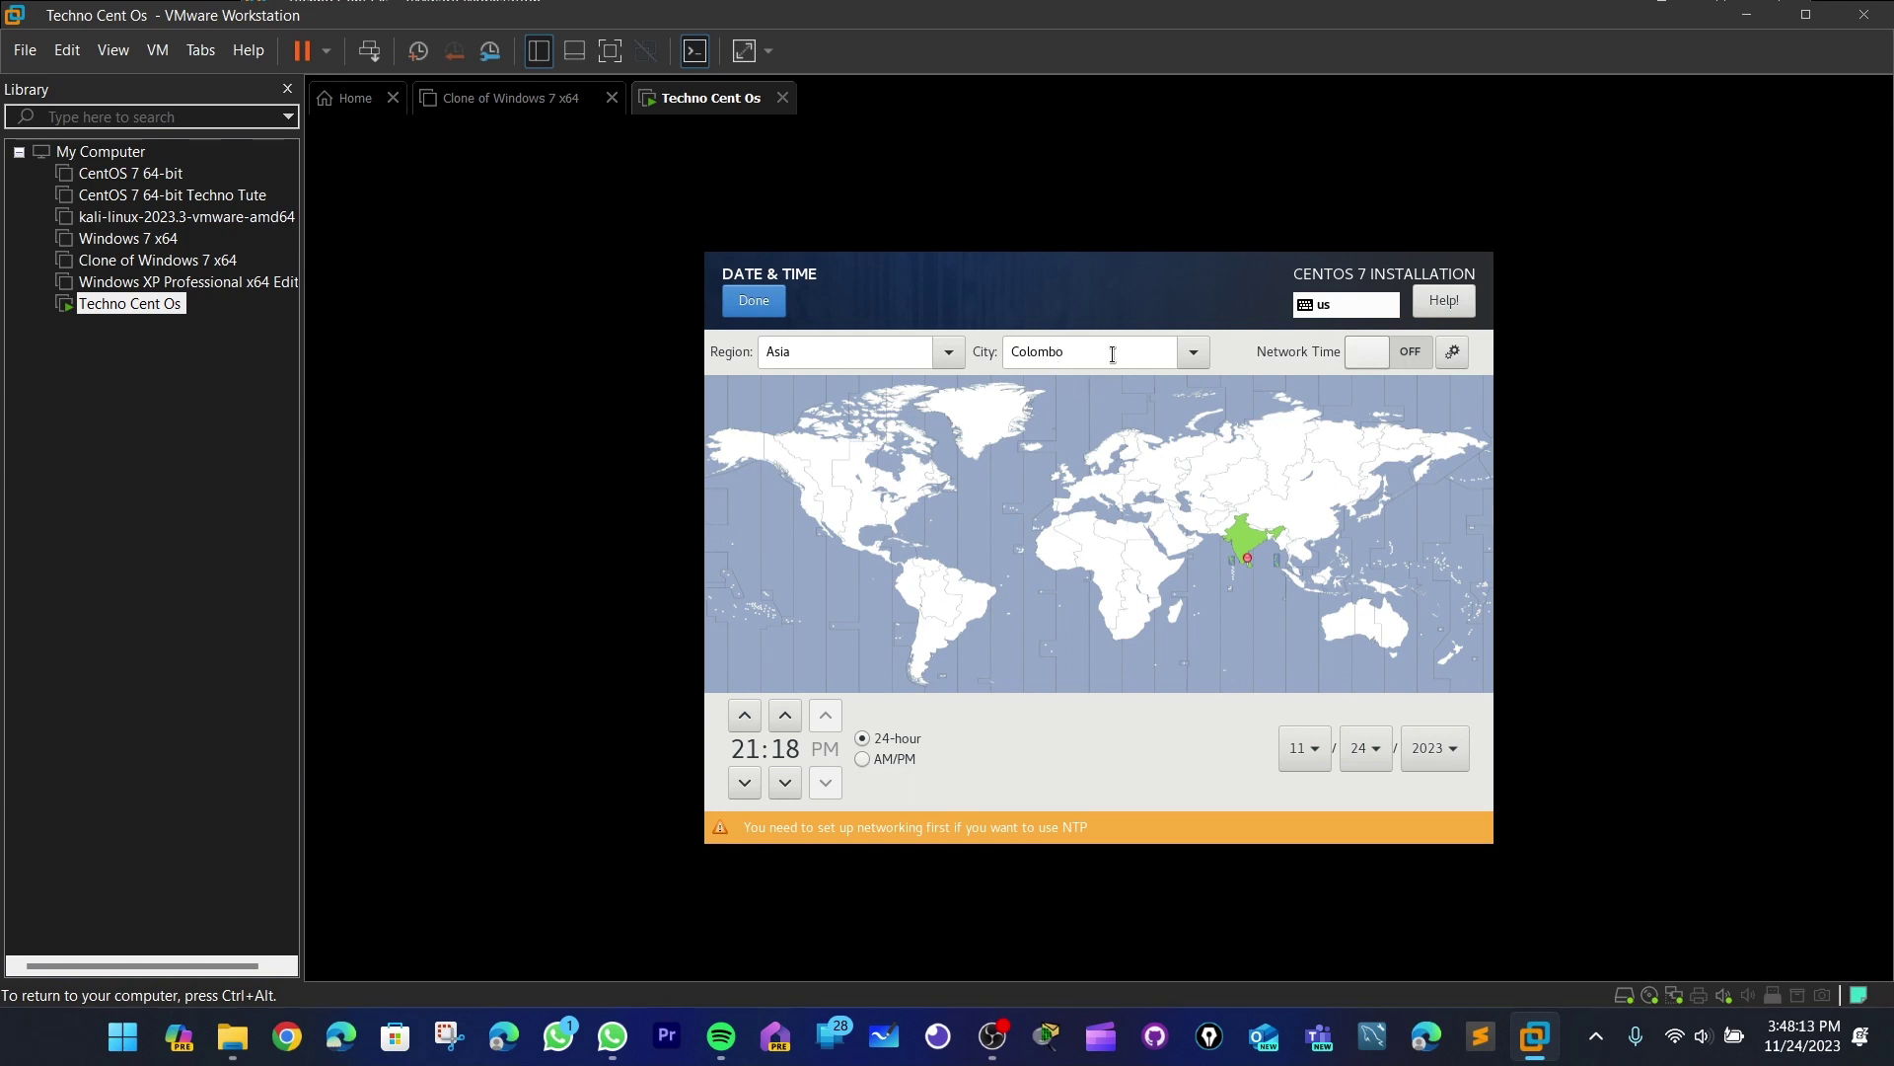
pyautogui.click(769, 302)
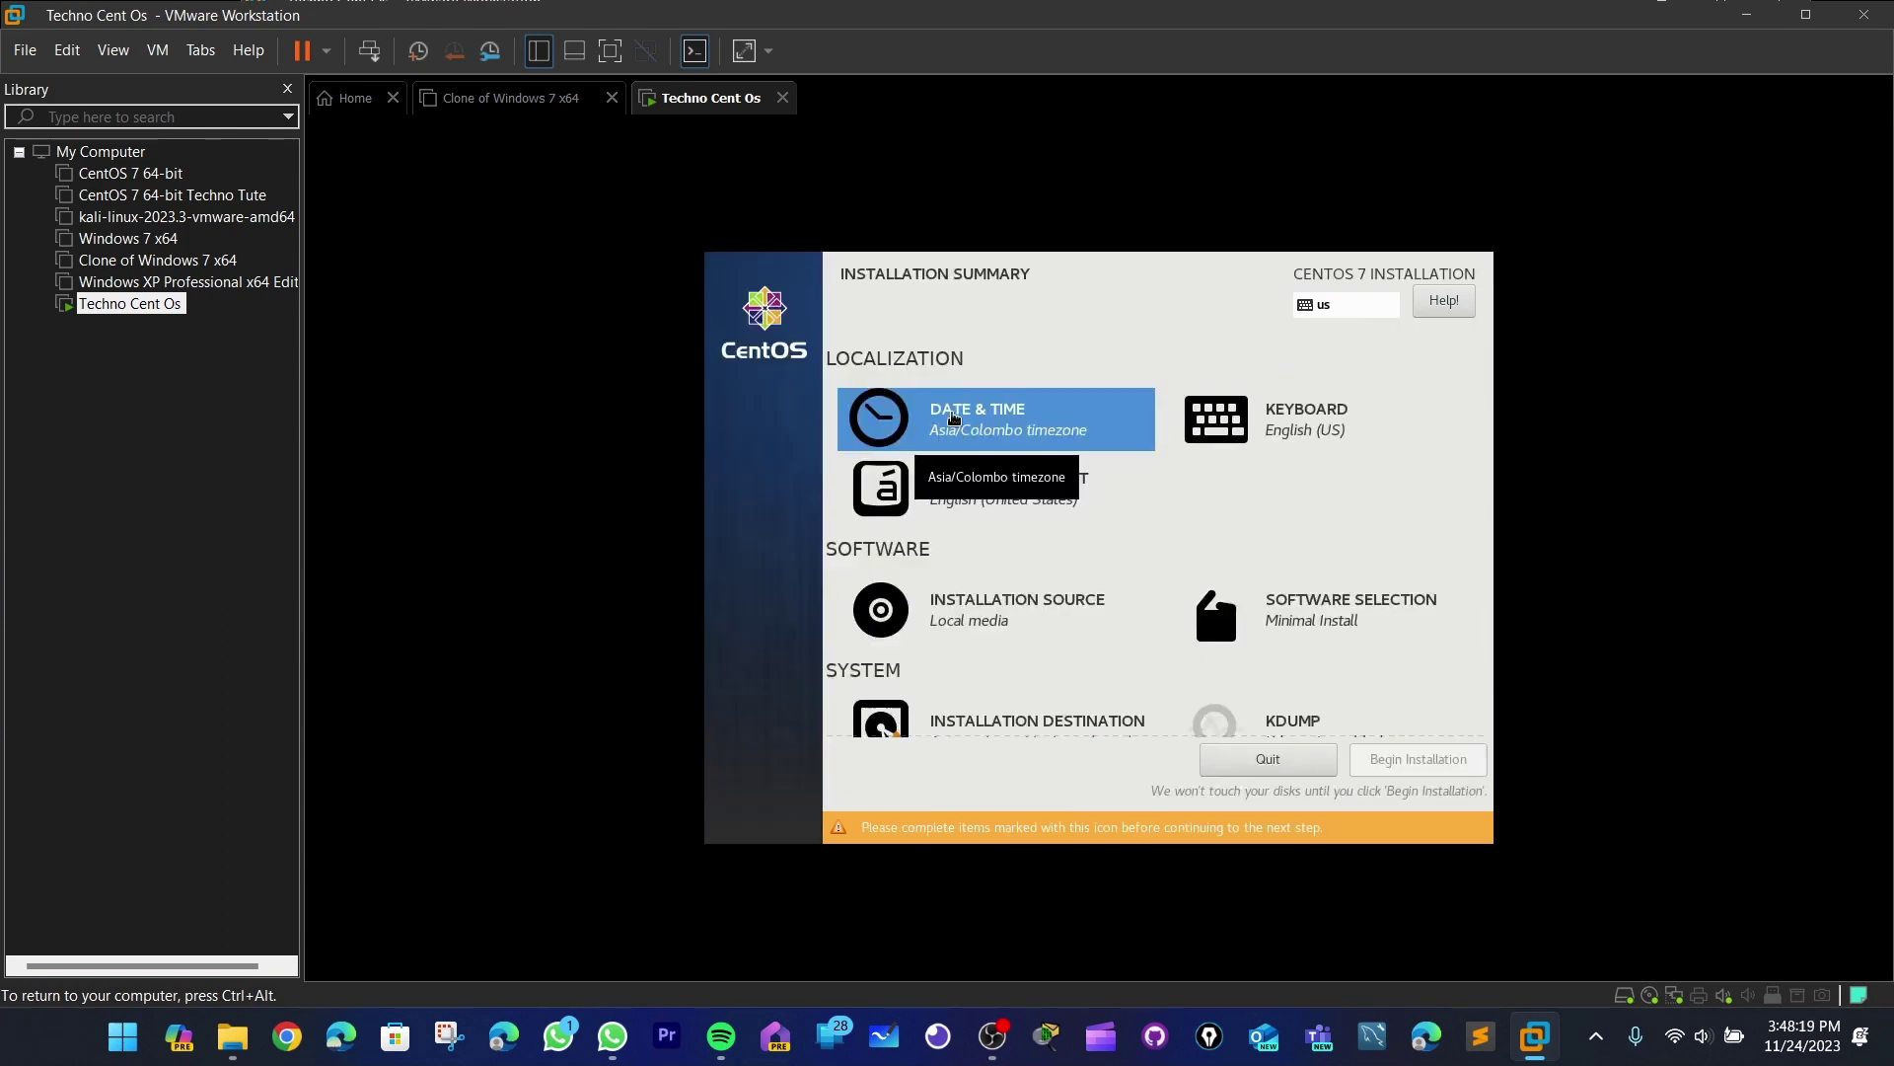
pyautogui.click(1294, 427)
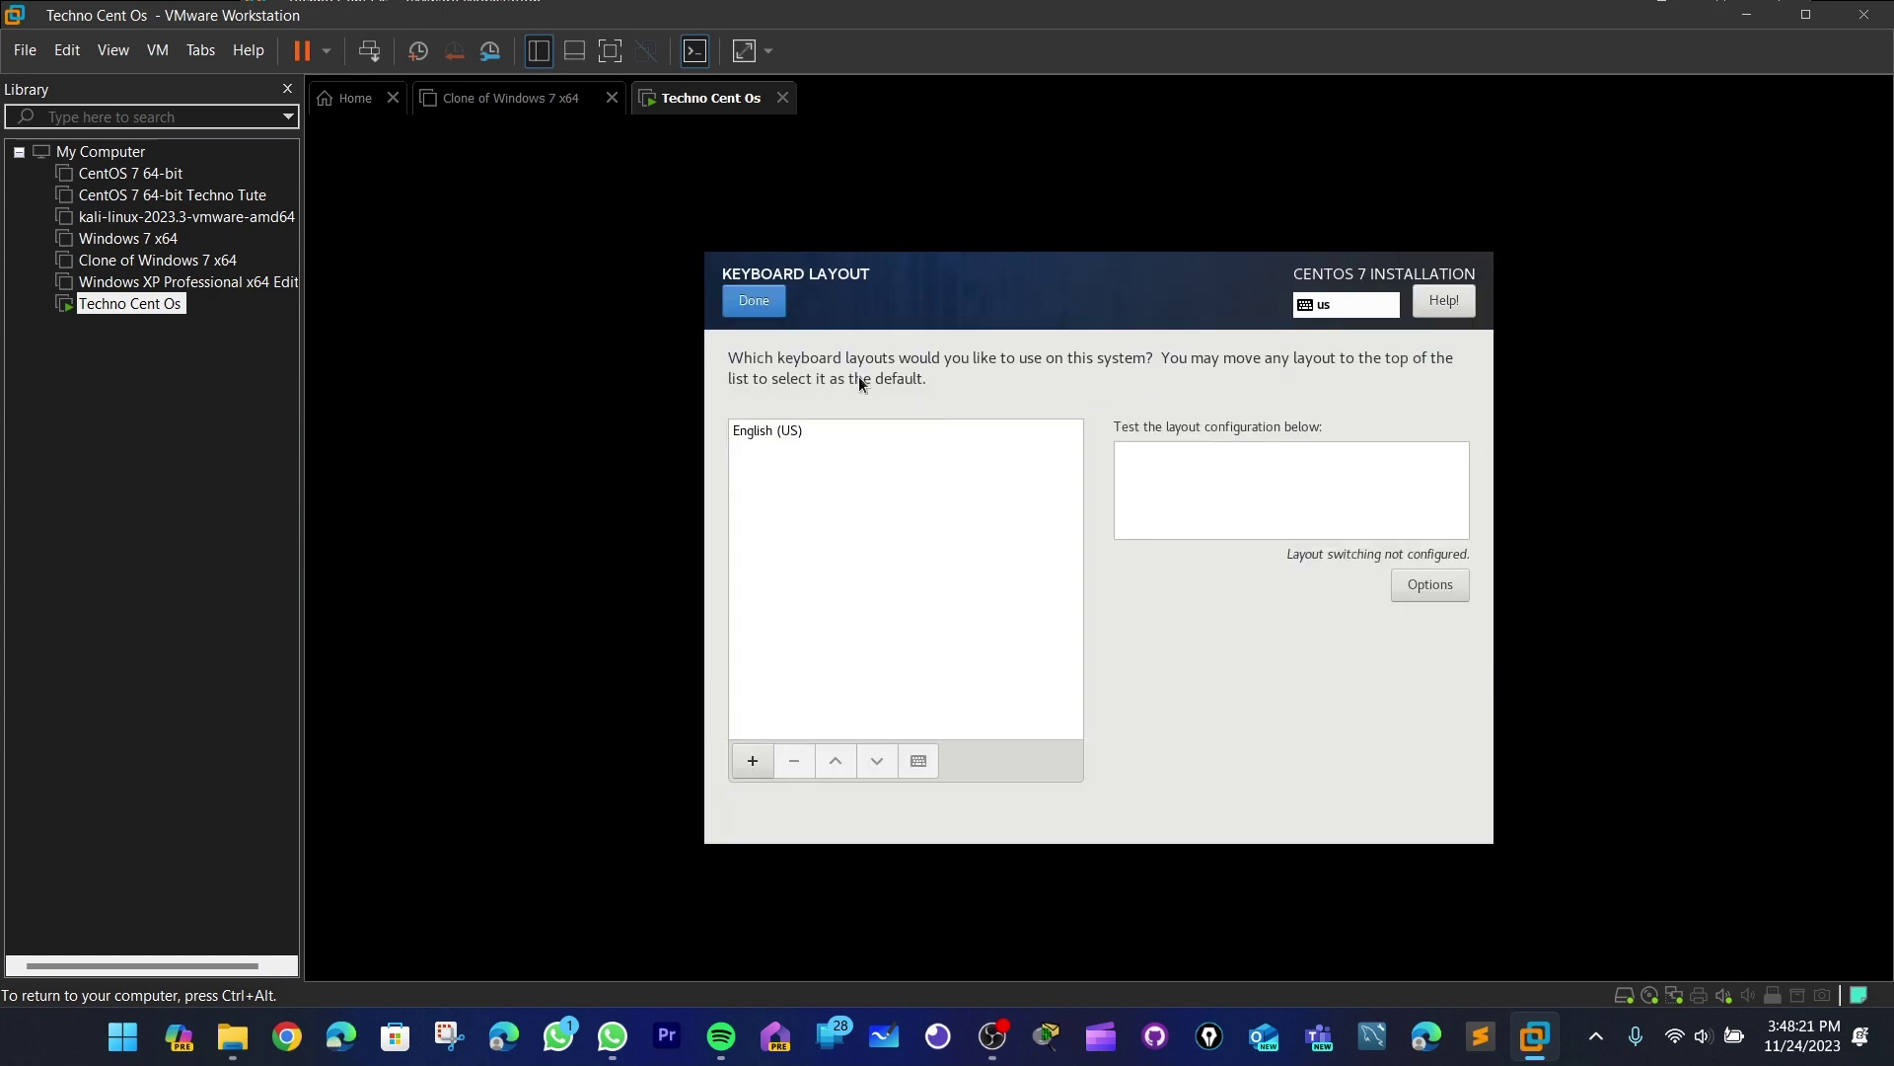
pyautogui.click(758, 305)
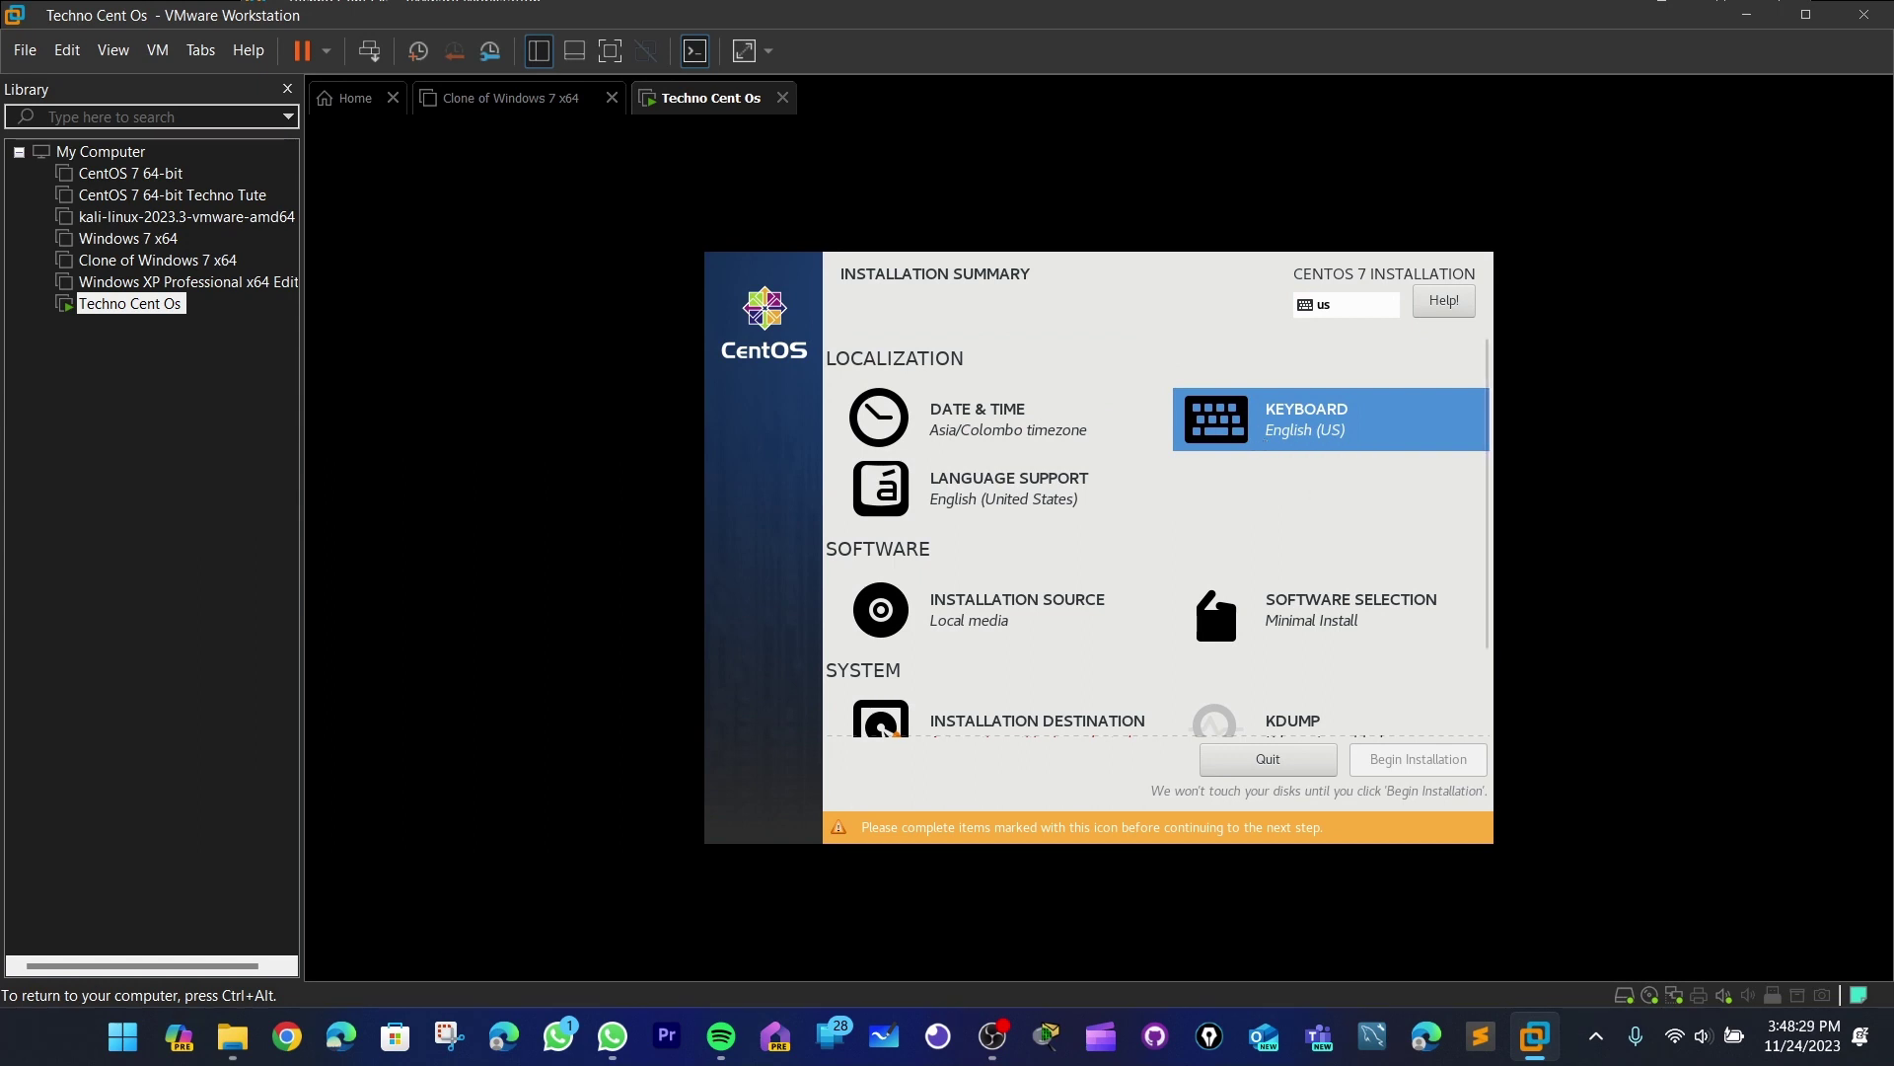
pyautogui.scroll(-1, 1154, 354)
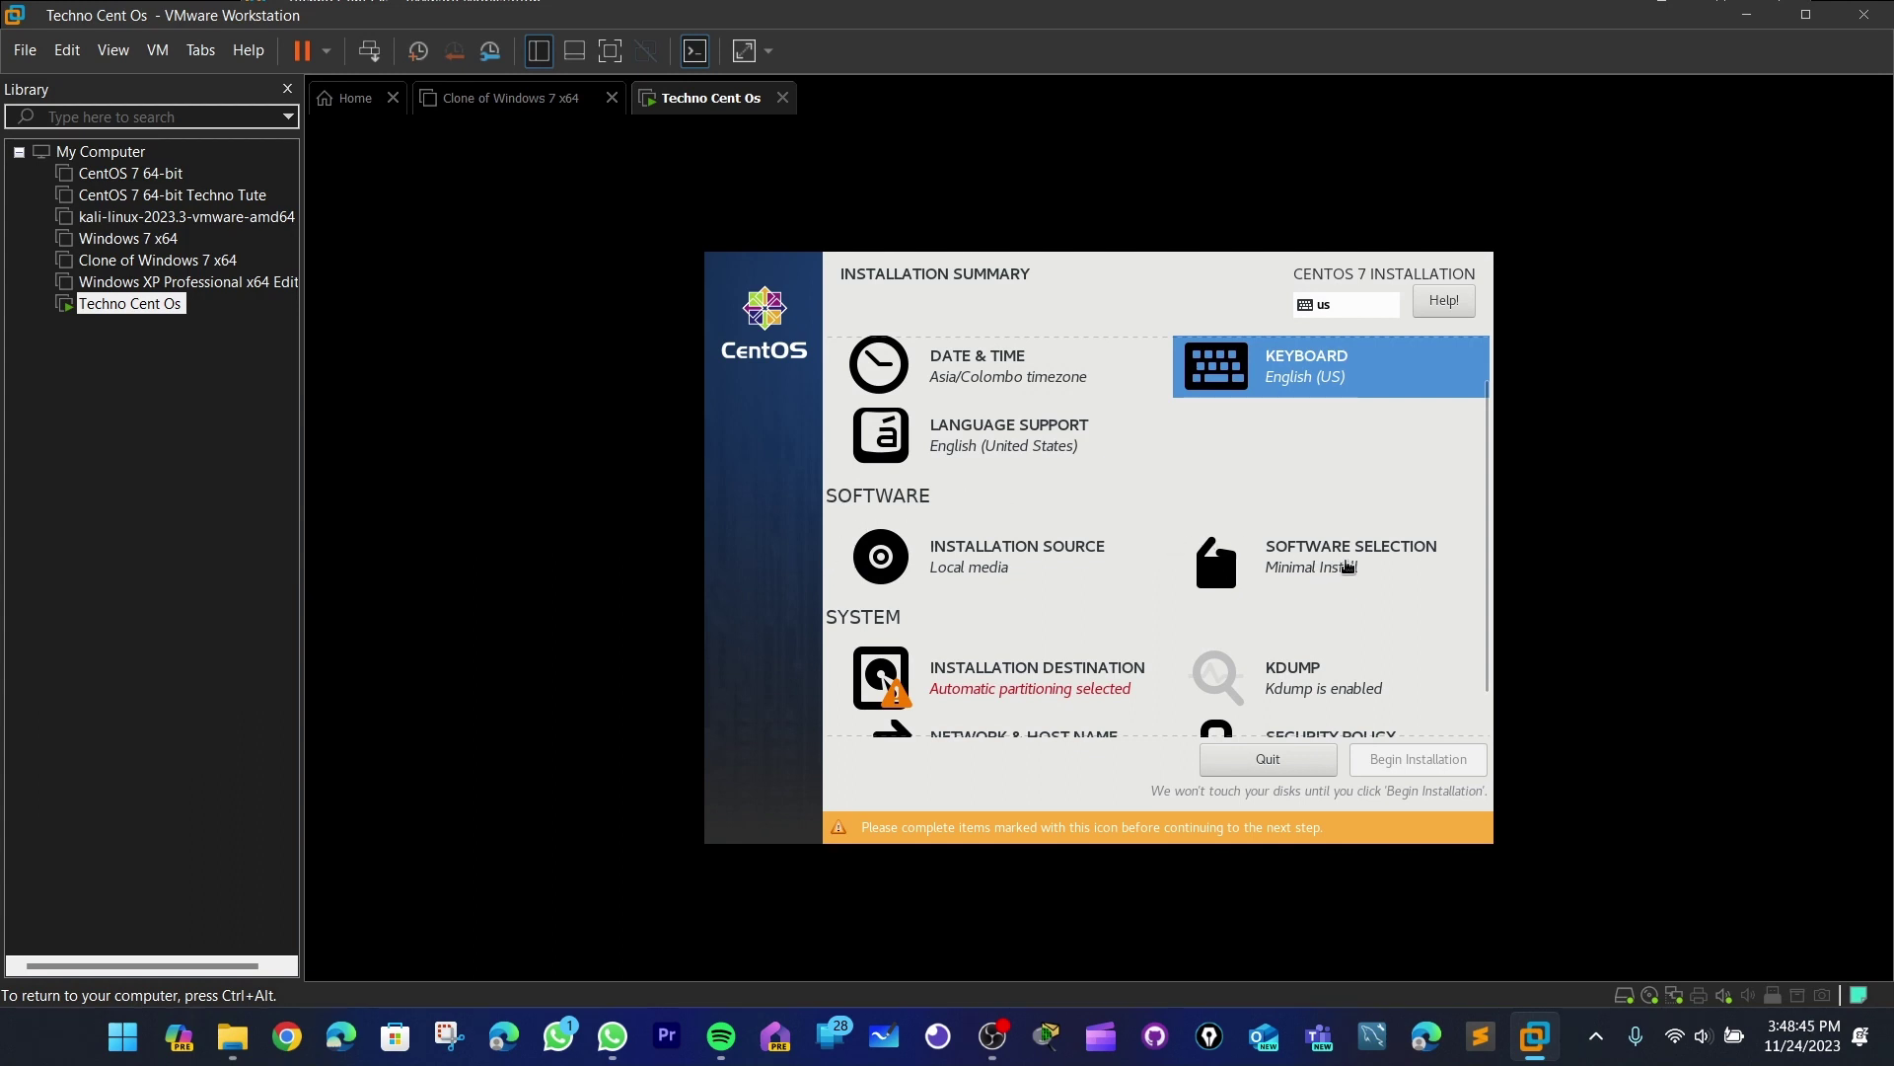
# - Select the Server with GUI base environment plus the KDE add-on in Software Selection
pyautogui.click(1347, 565)
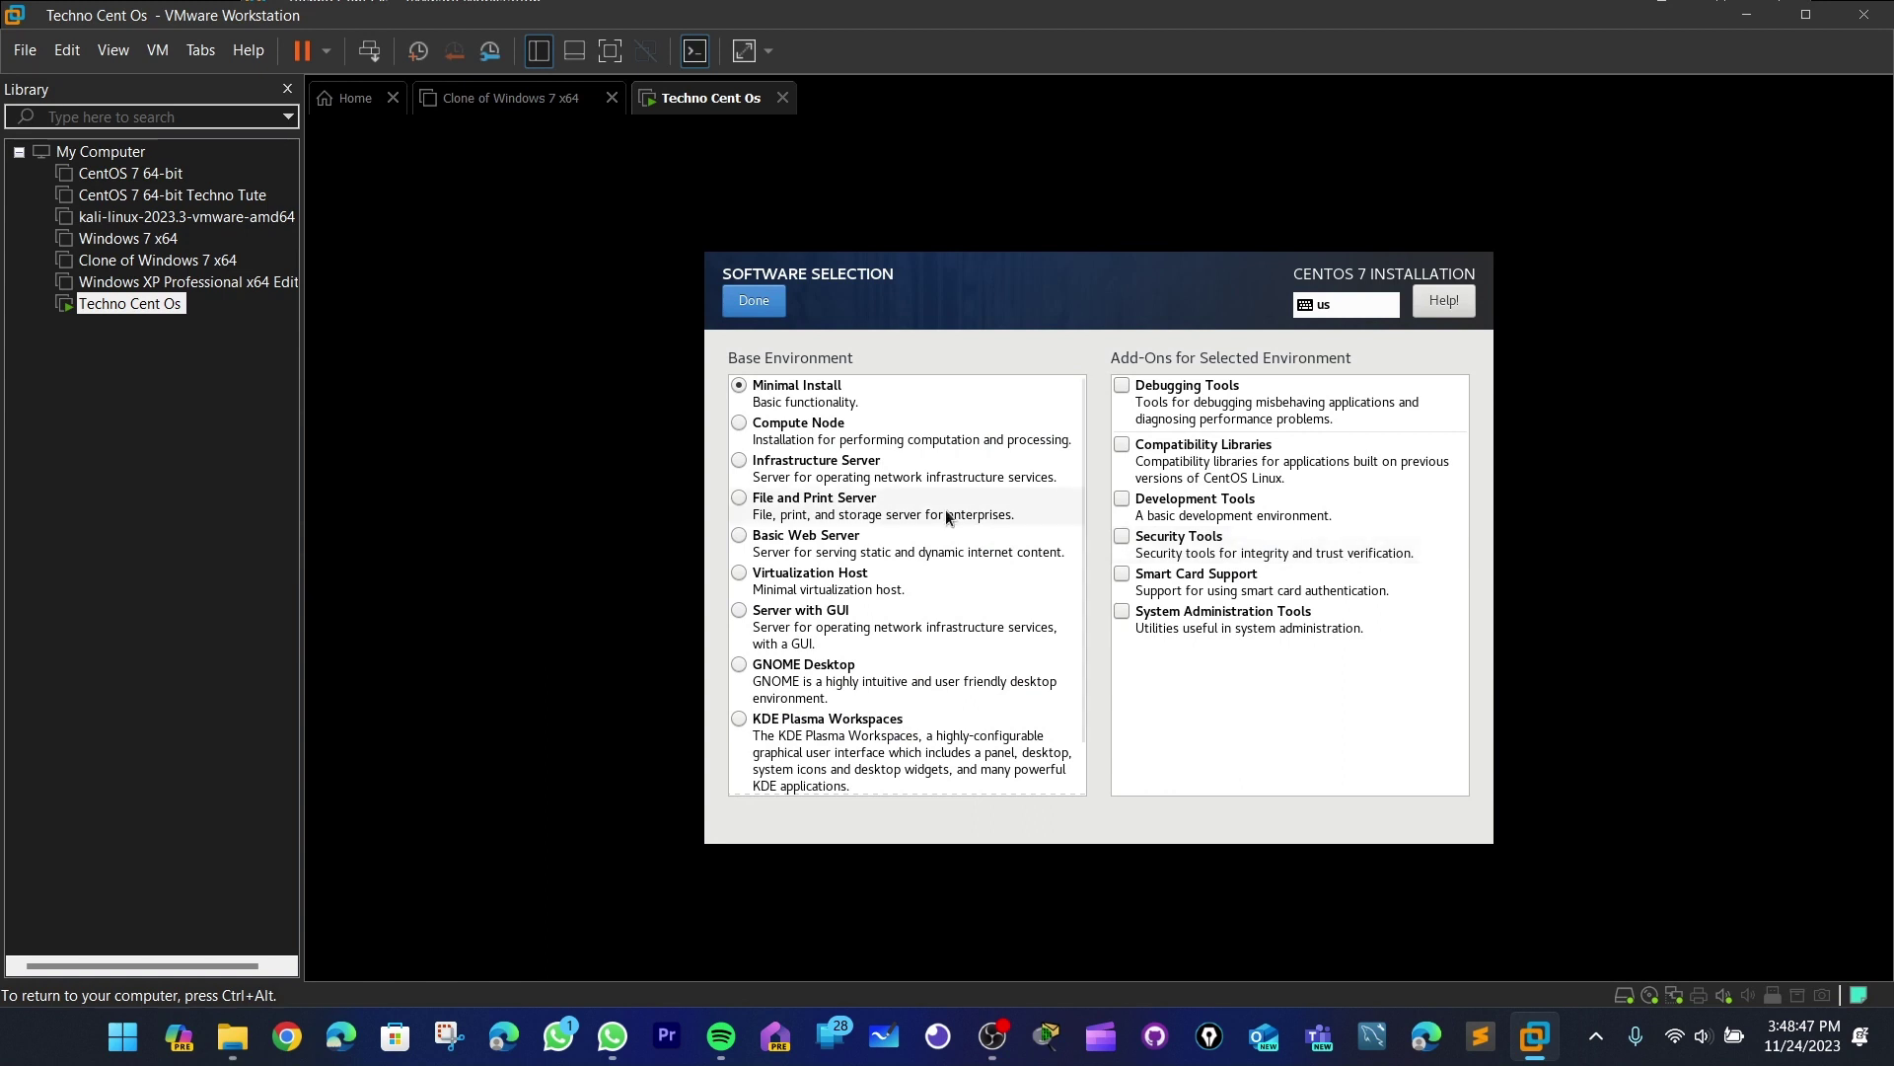
pyautogui.scroll(-1, 949, 507)
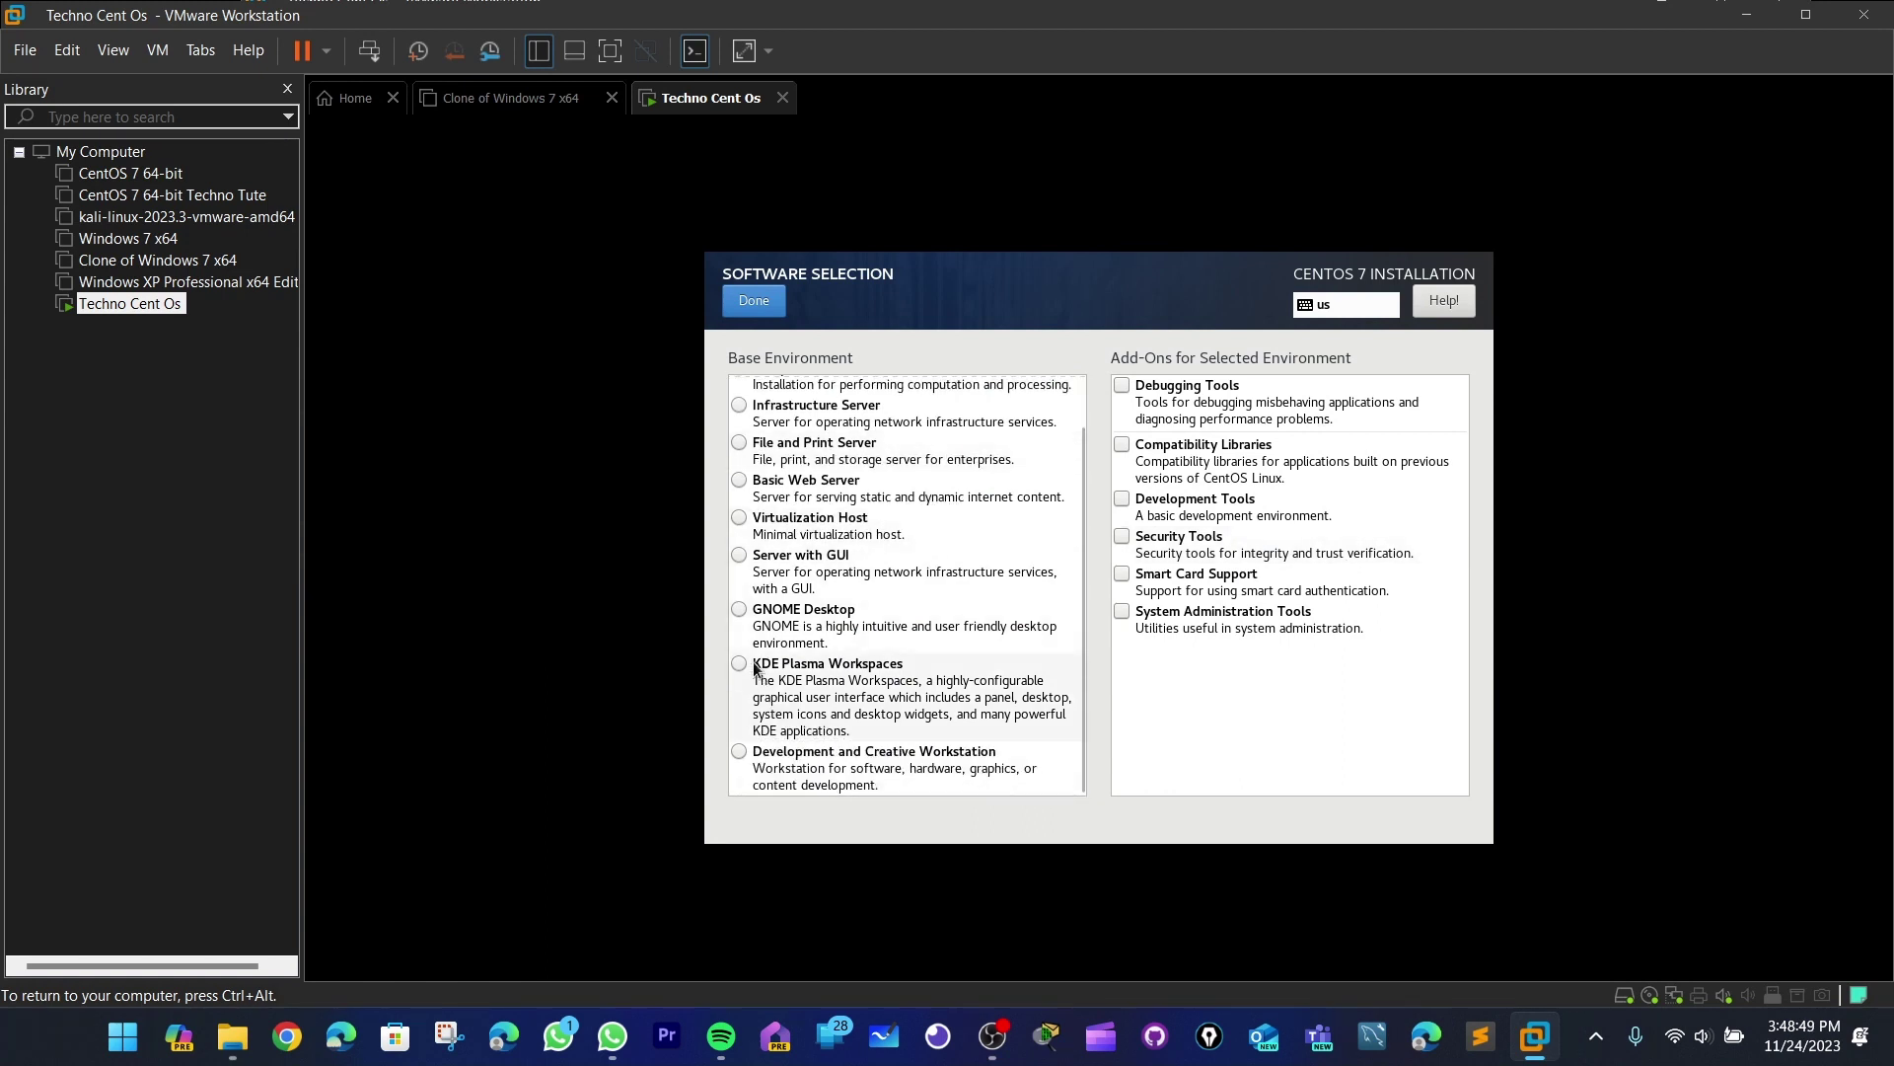
pyautogui.click(773, 565)
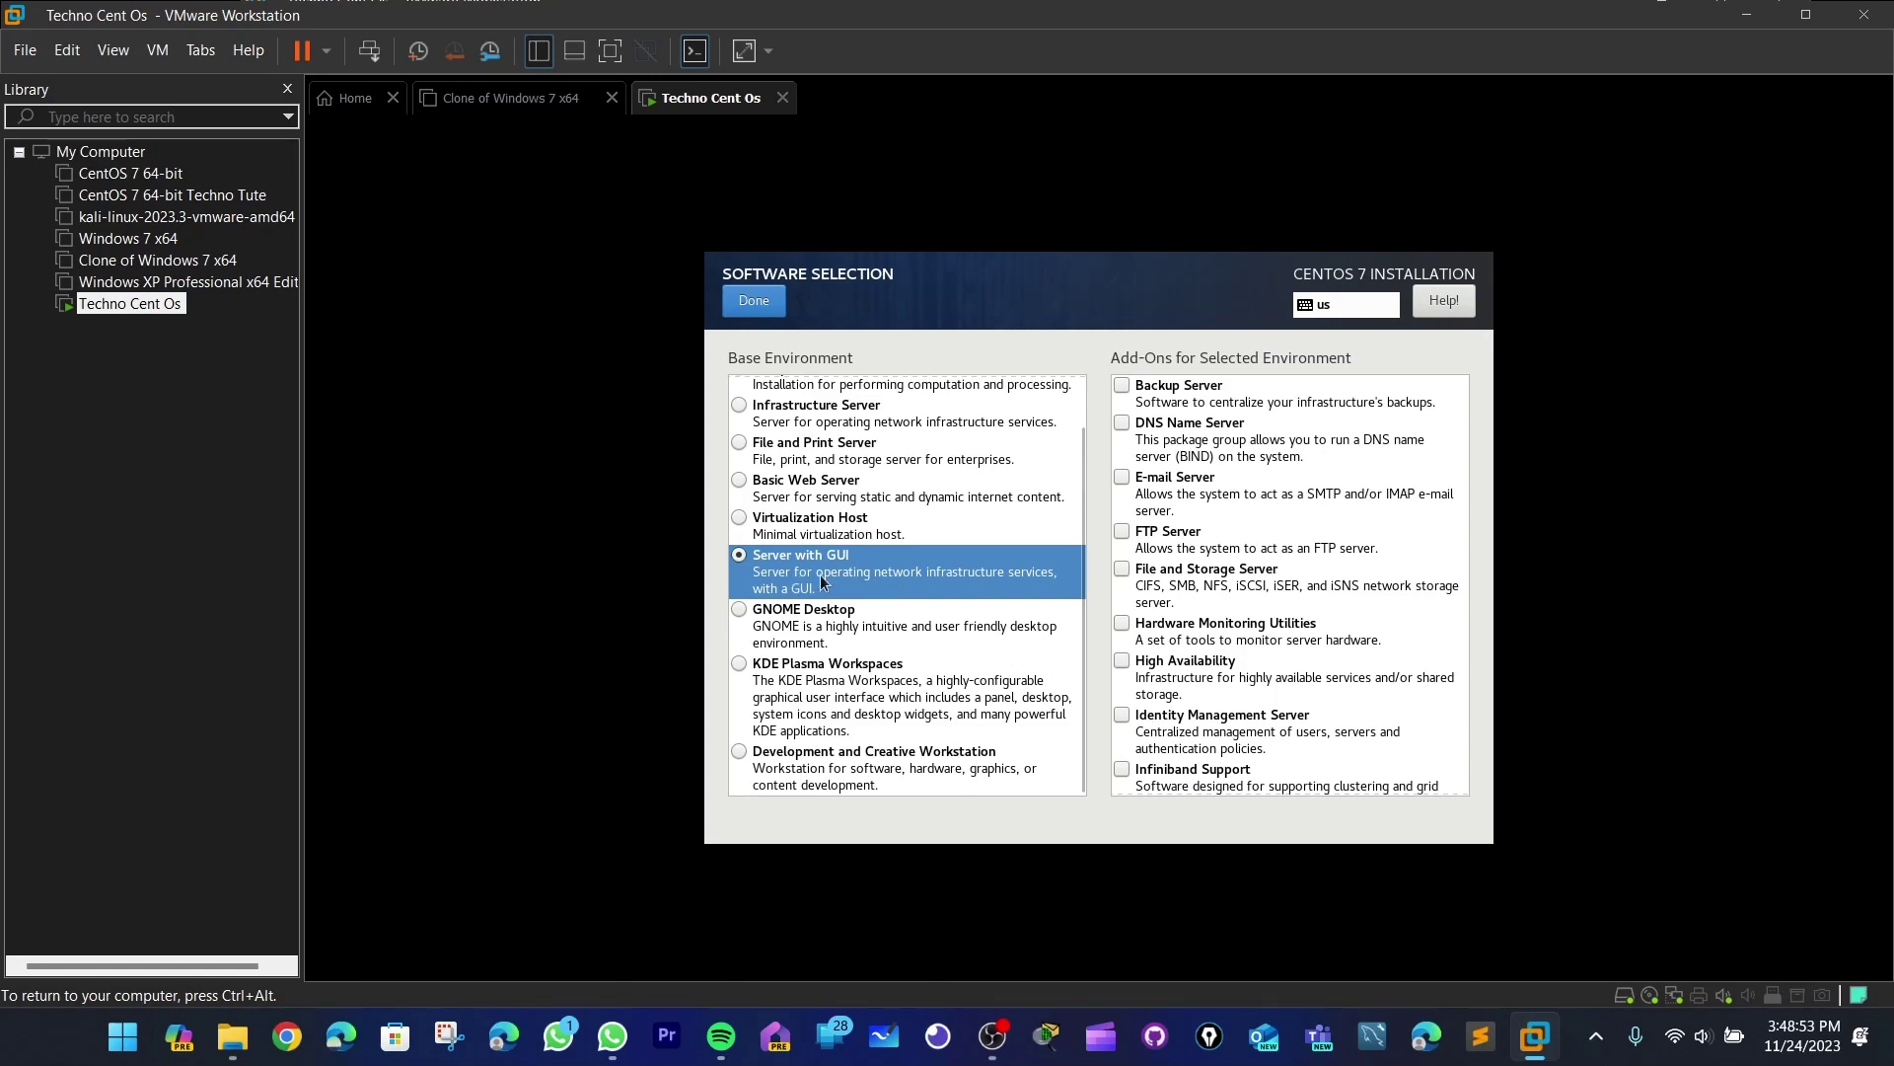
pyautogui.scroll(-3, 1256, 440)
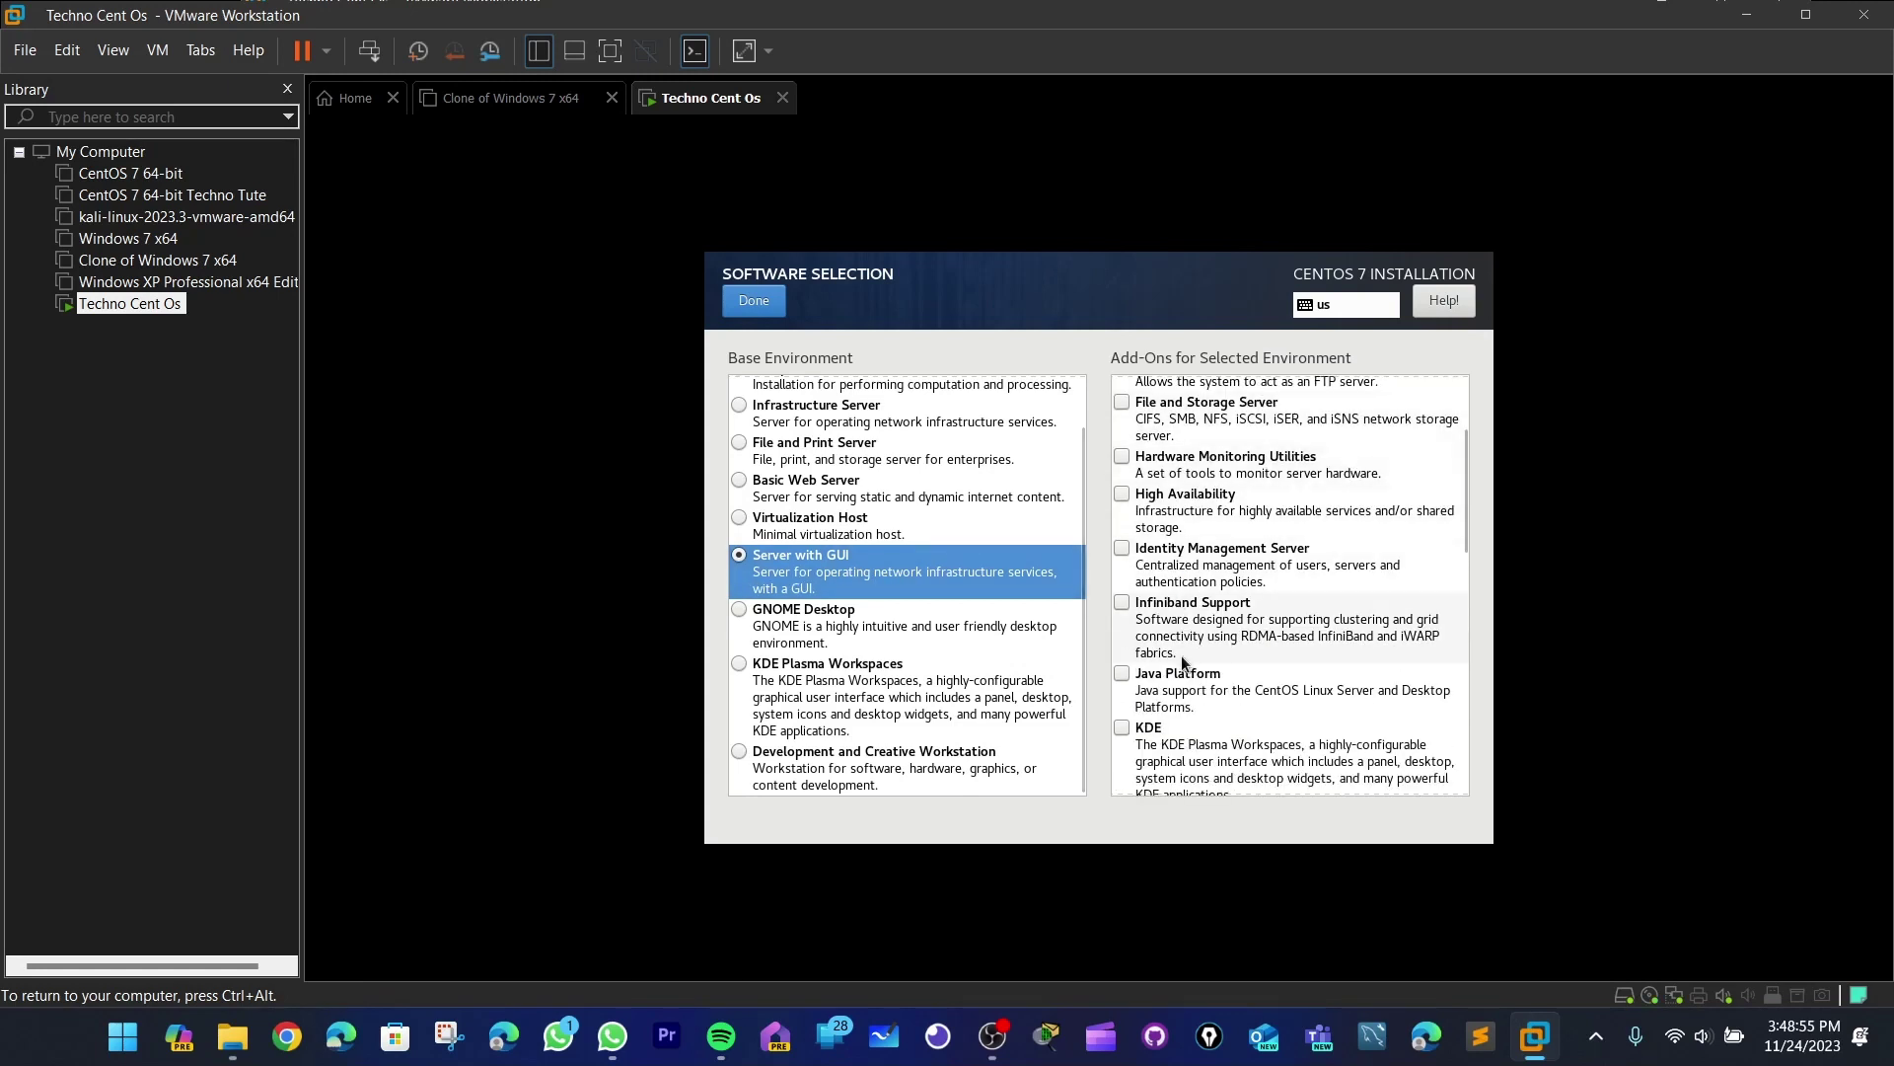
pyautogui.click(1149, 732)
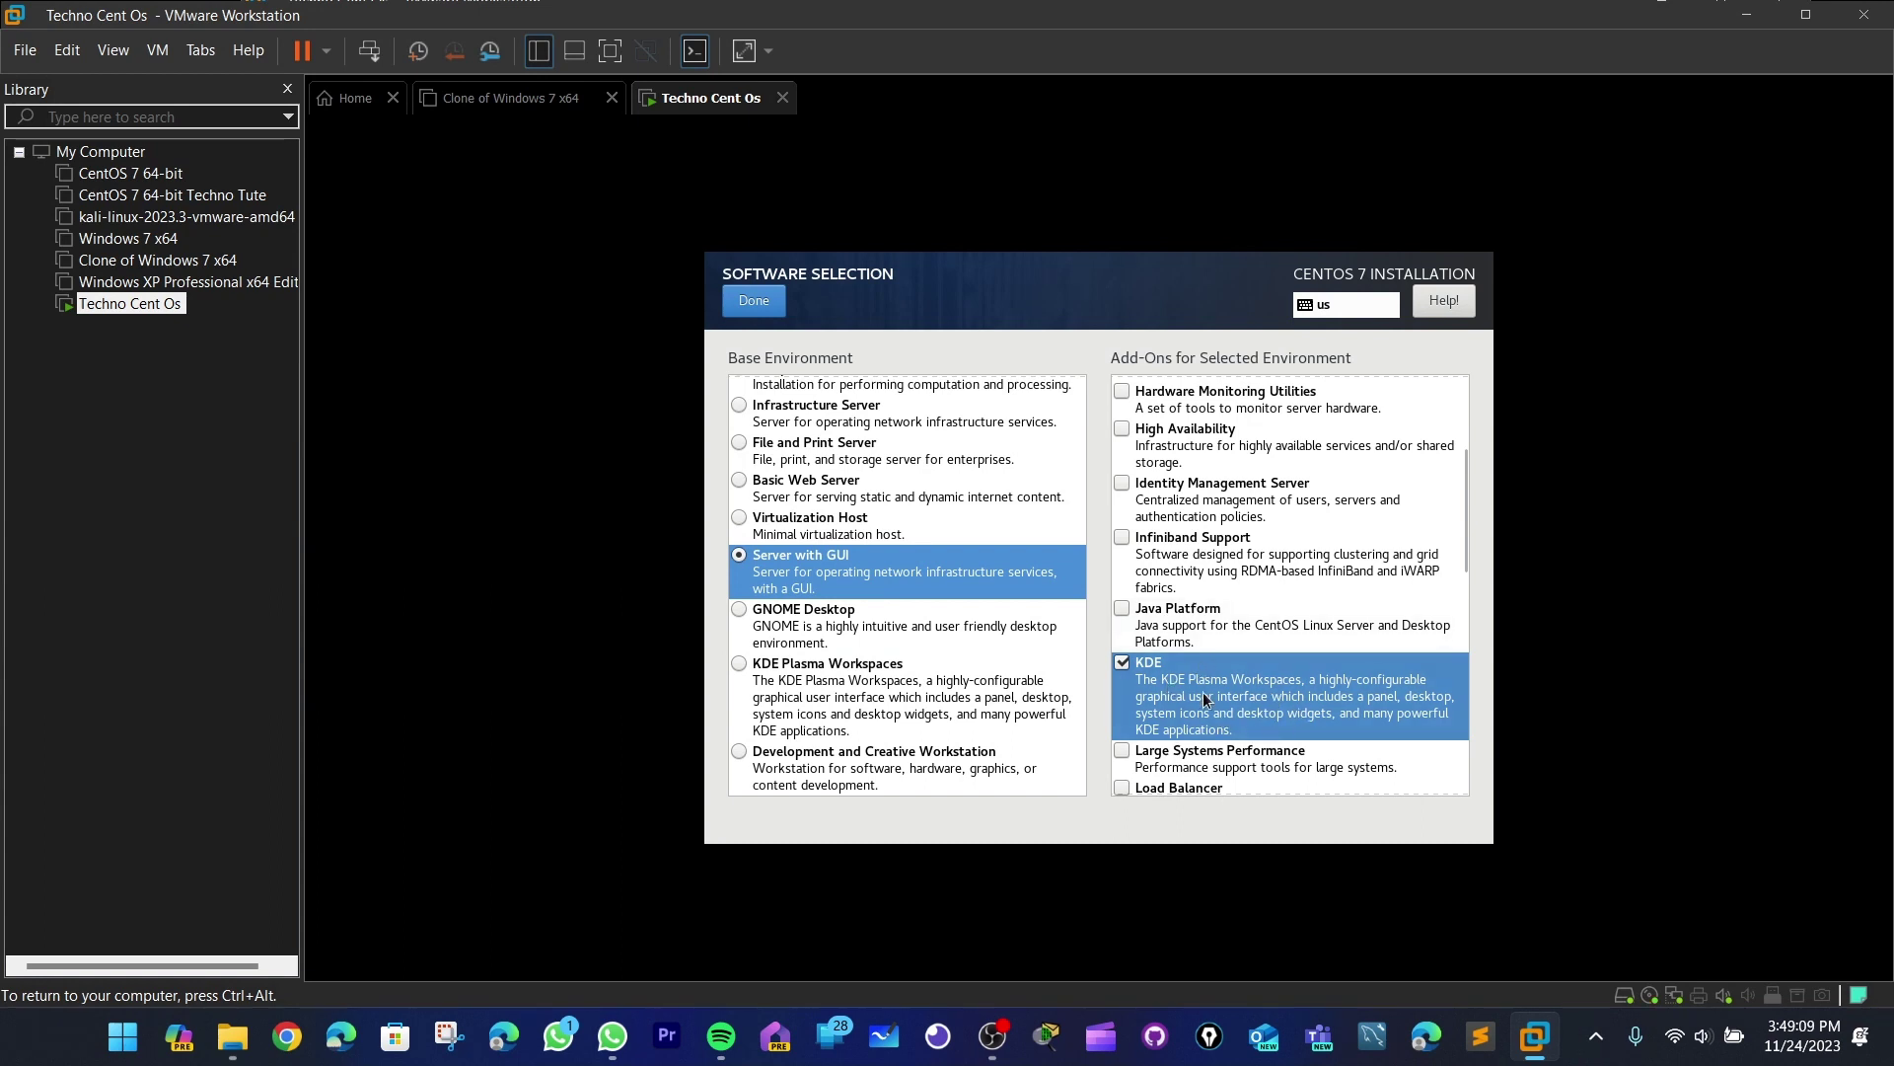
pyautogui.click(770, 312)
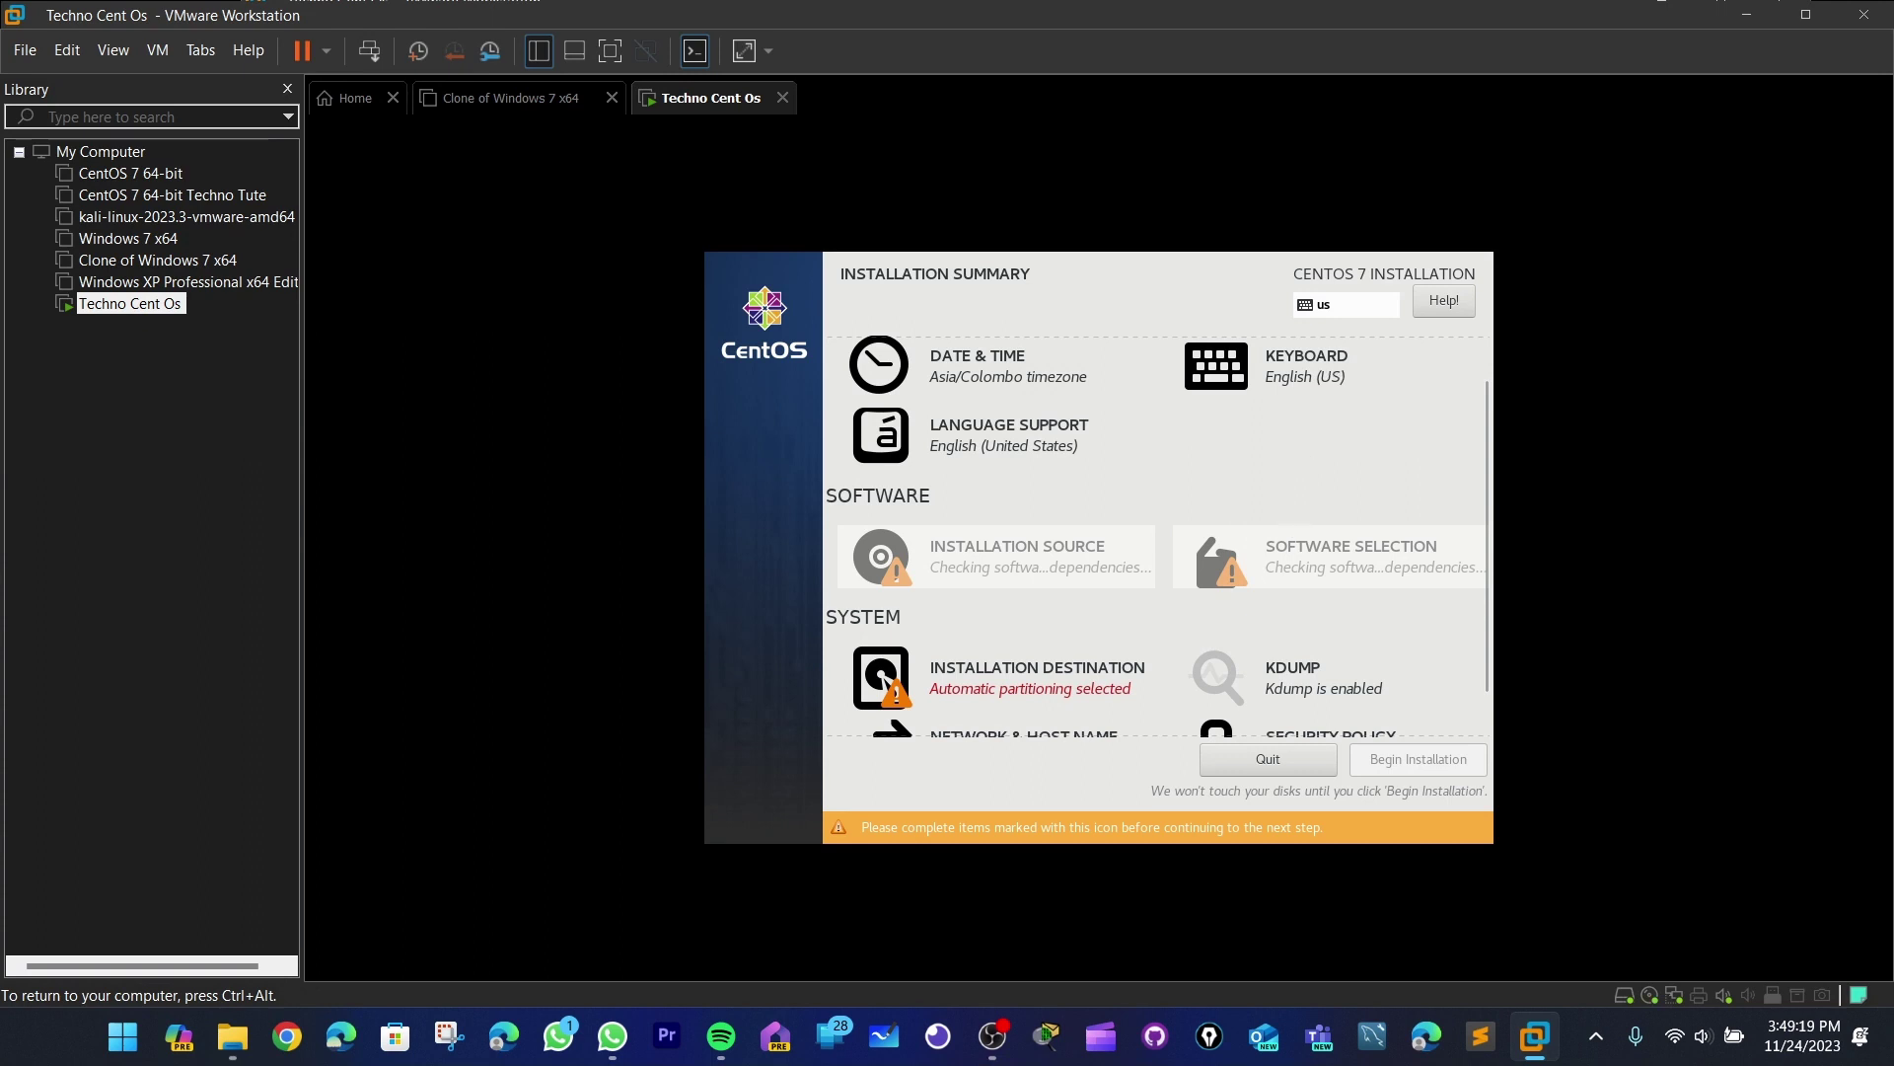
pyautogui.scroll(-1, 1197, 486)
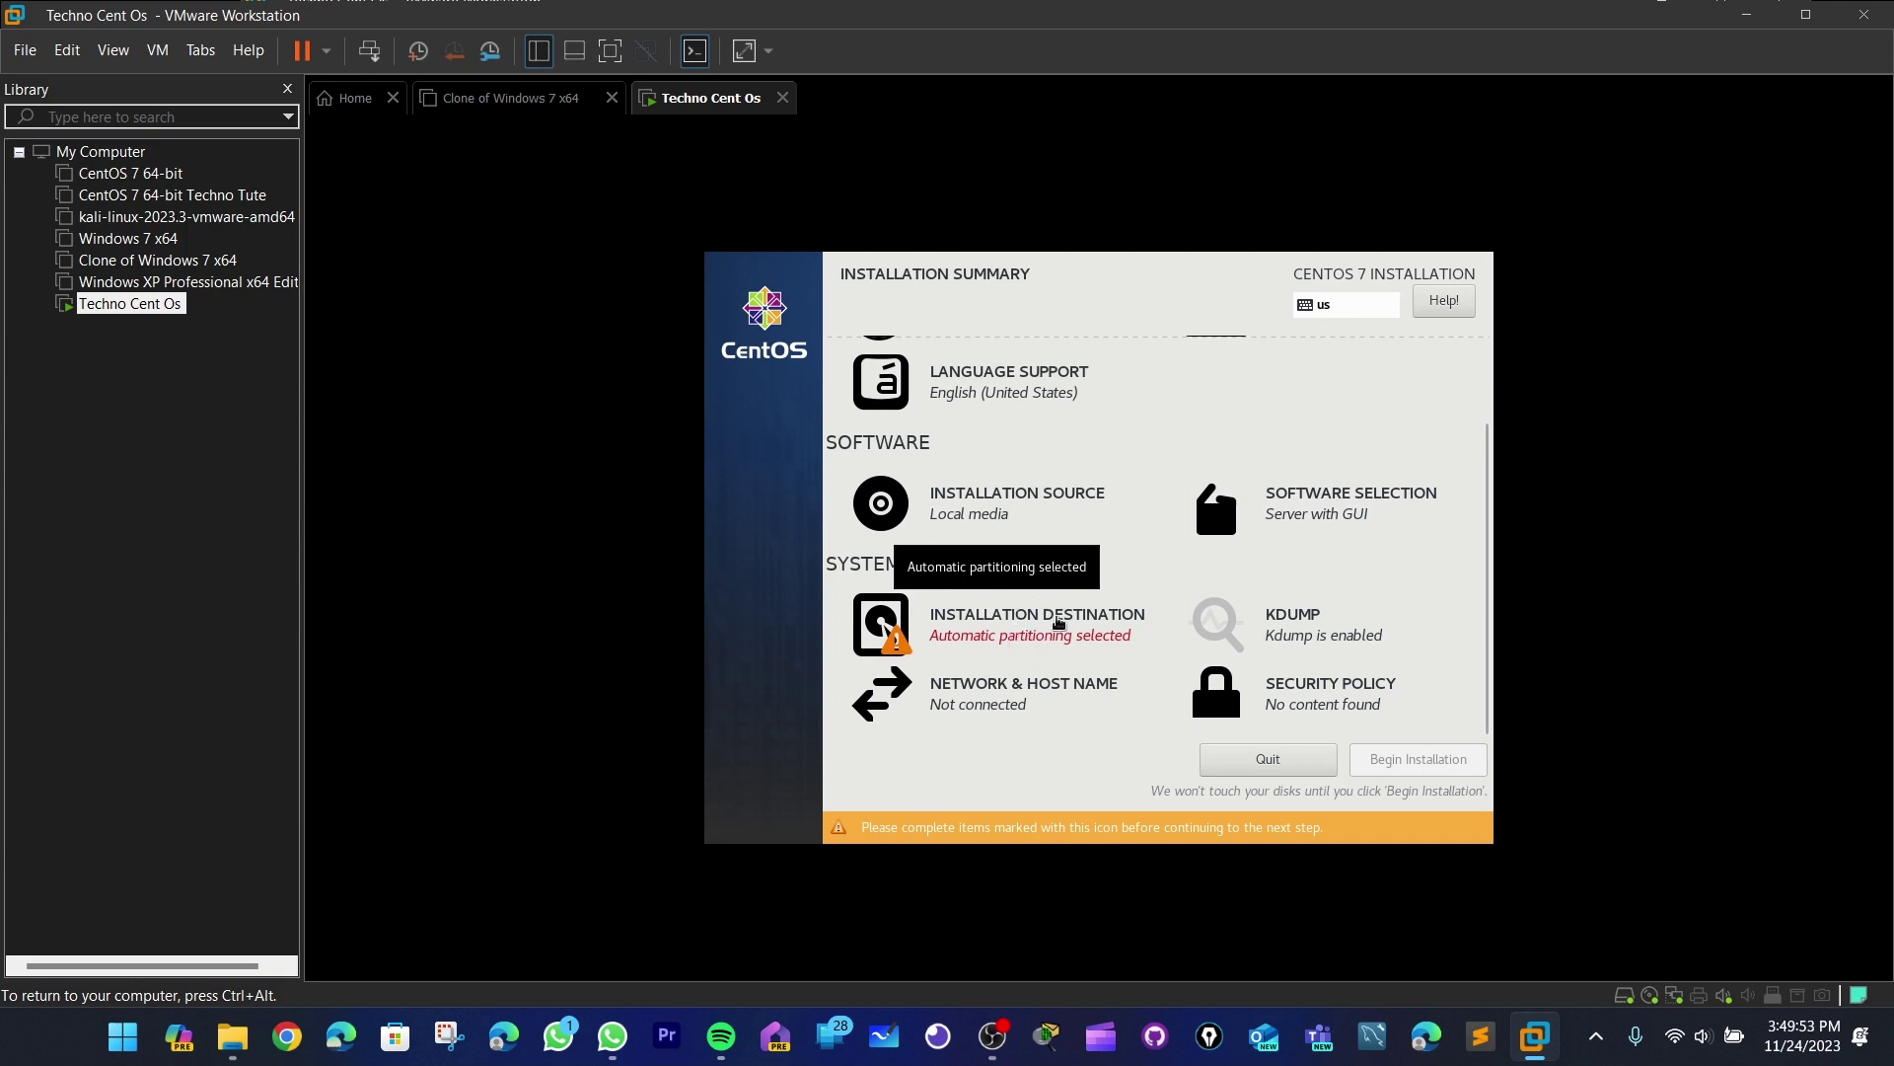
# - Choose the 40 GiB VMware disk as install destination and enable making additional space available
pyautogui.click(1041, 625)
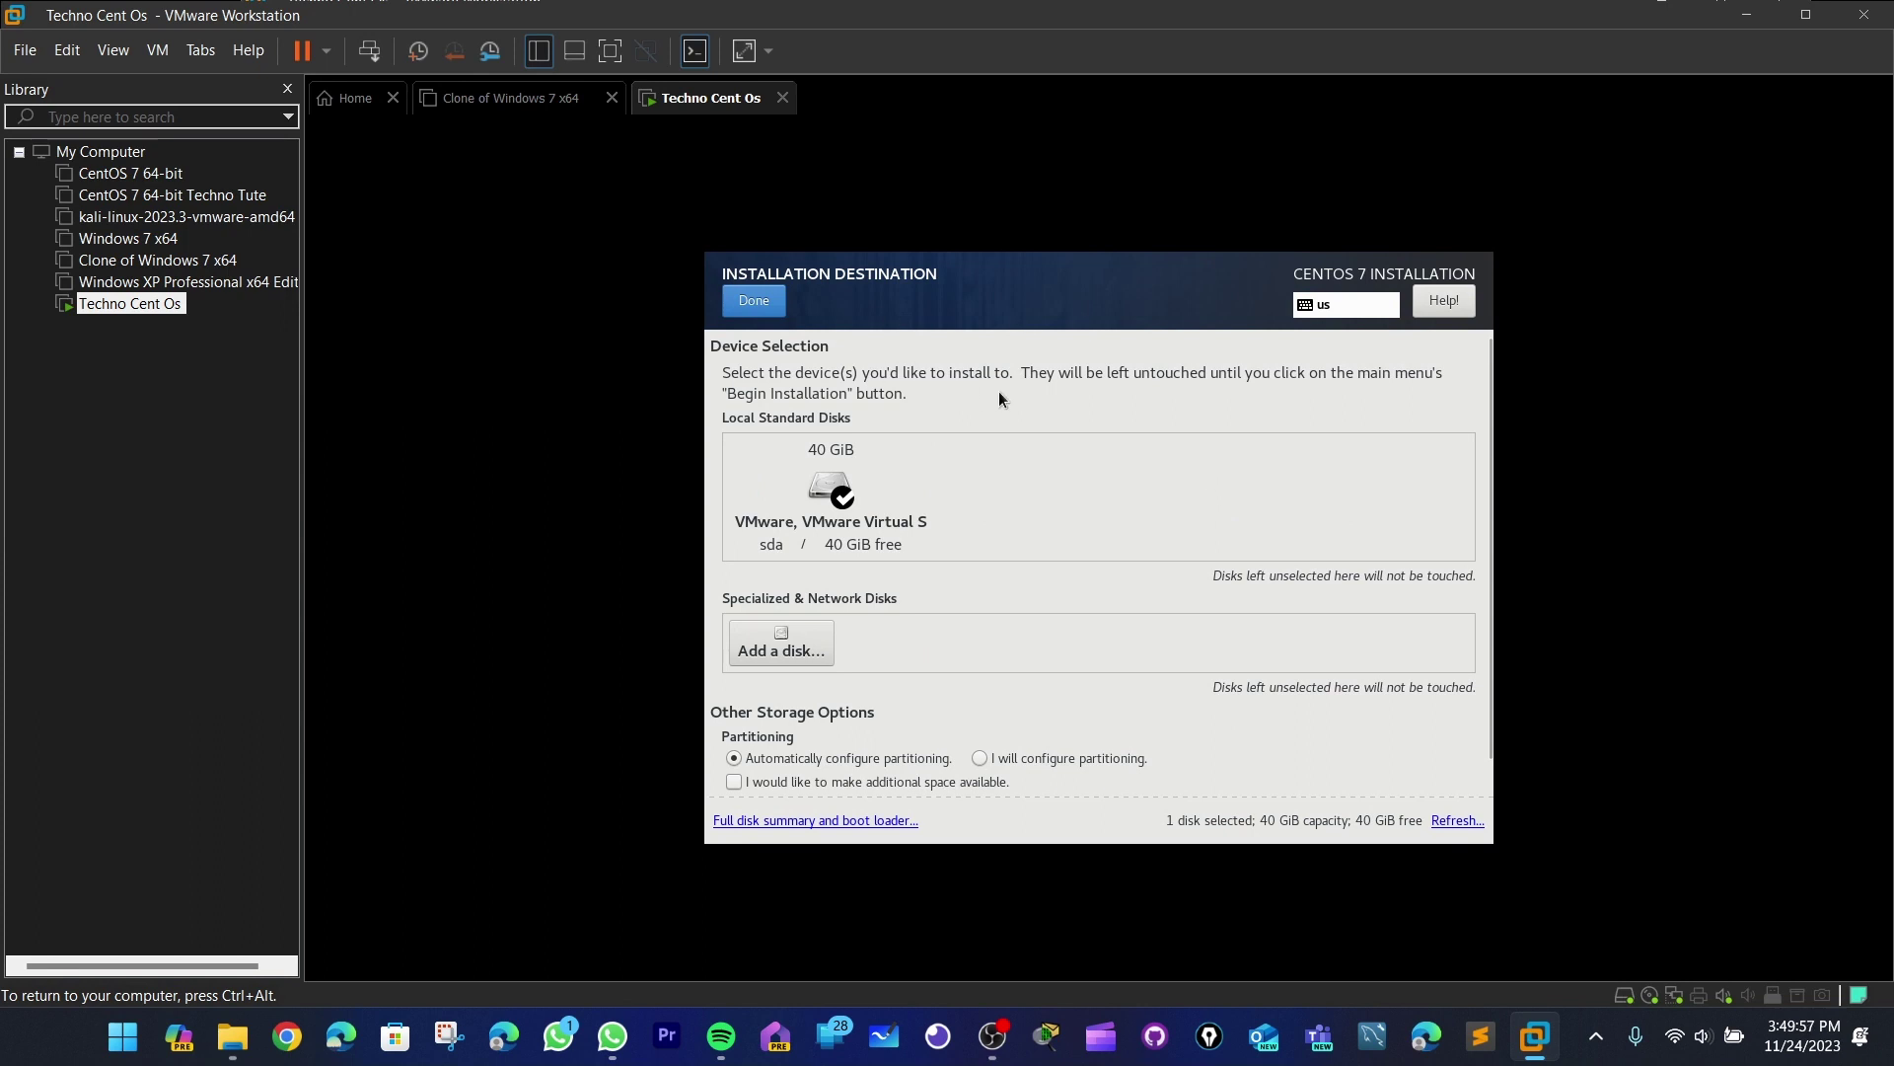
pyautogui.scroll(-1, 1003, 390)
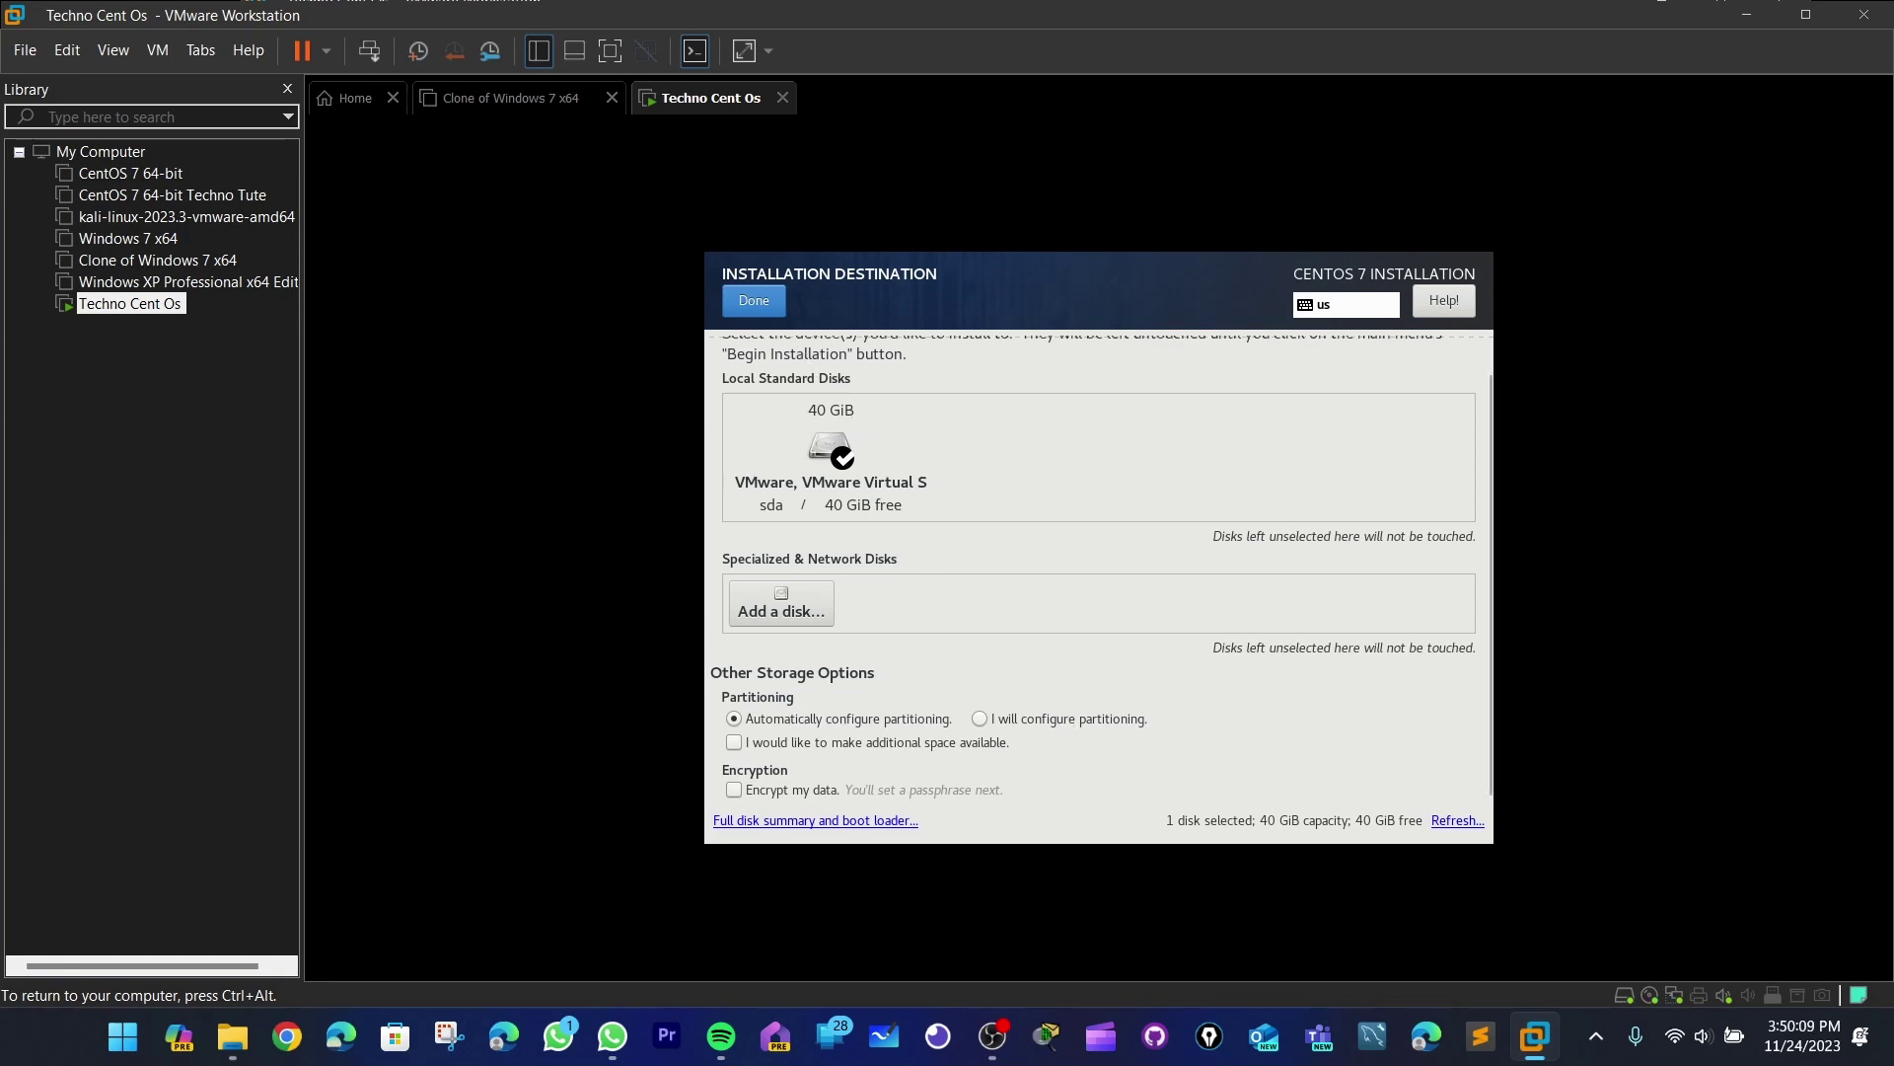
pyautogui.scroll(1, 963, 565)
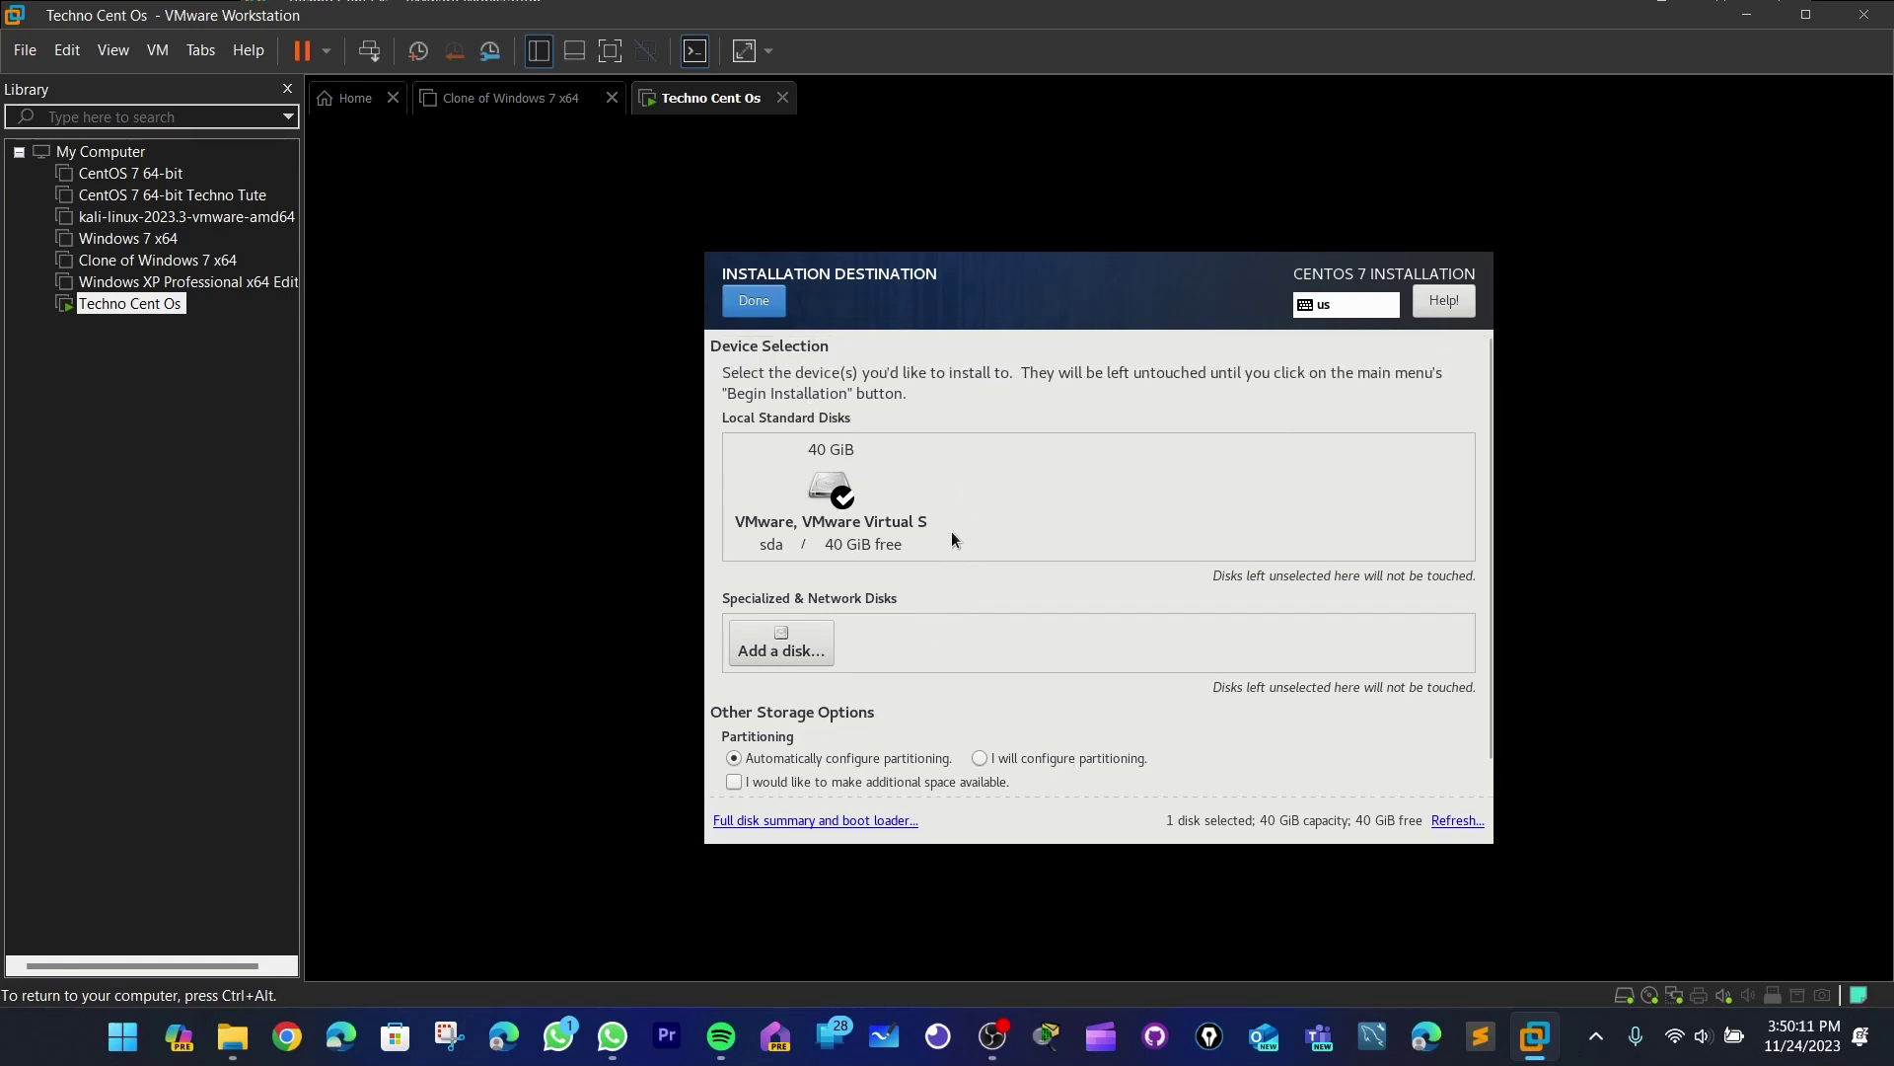
pyautogui.click(829, 488)
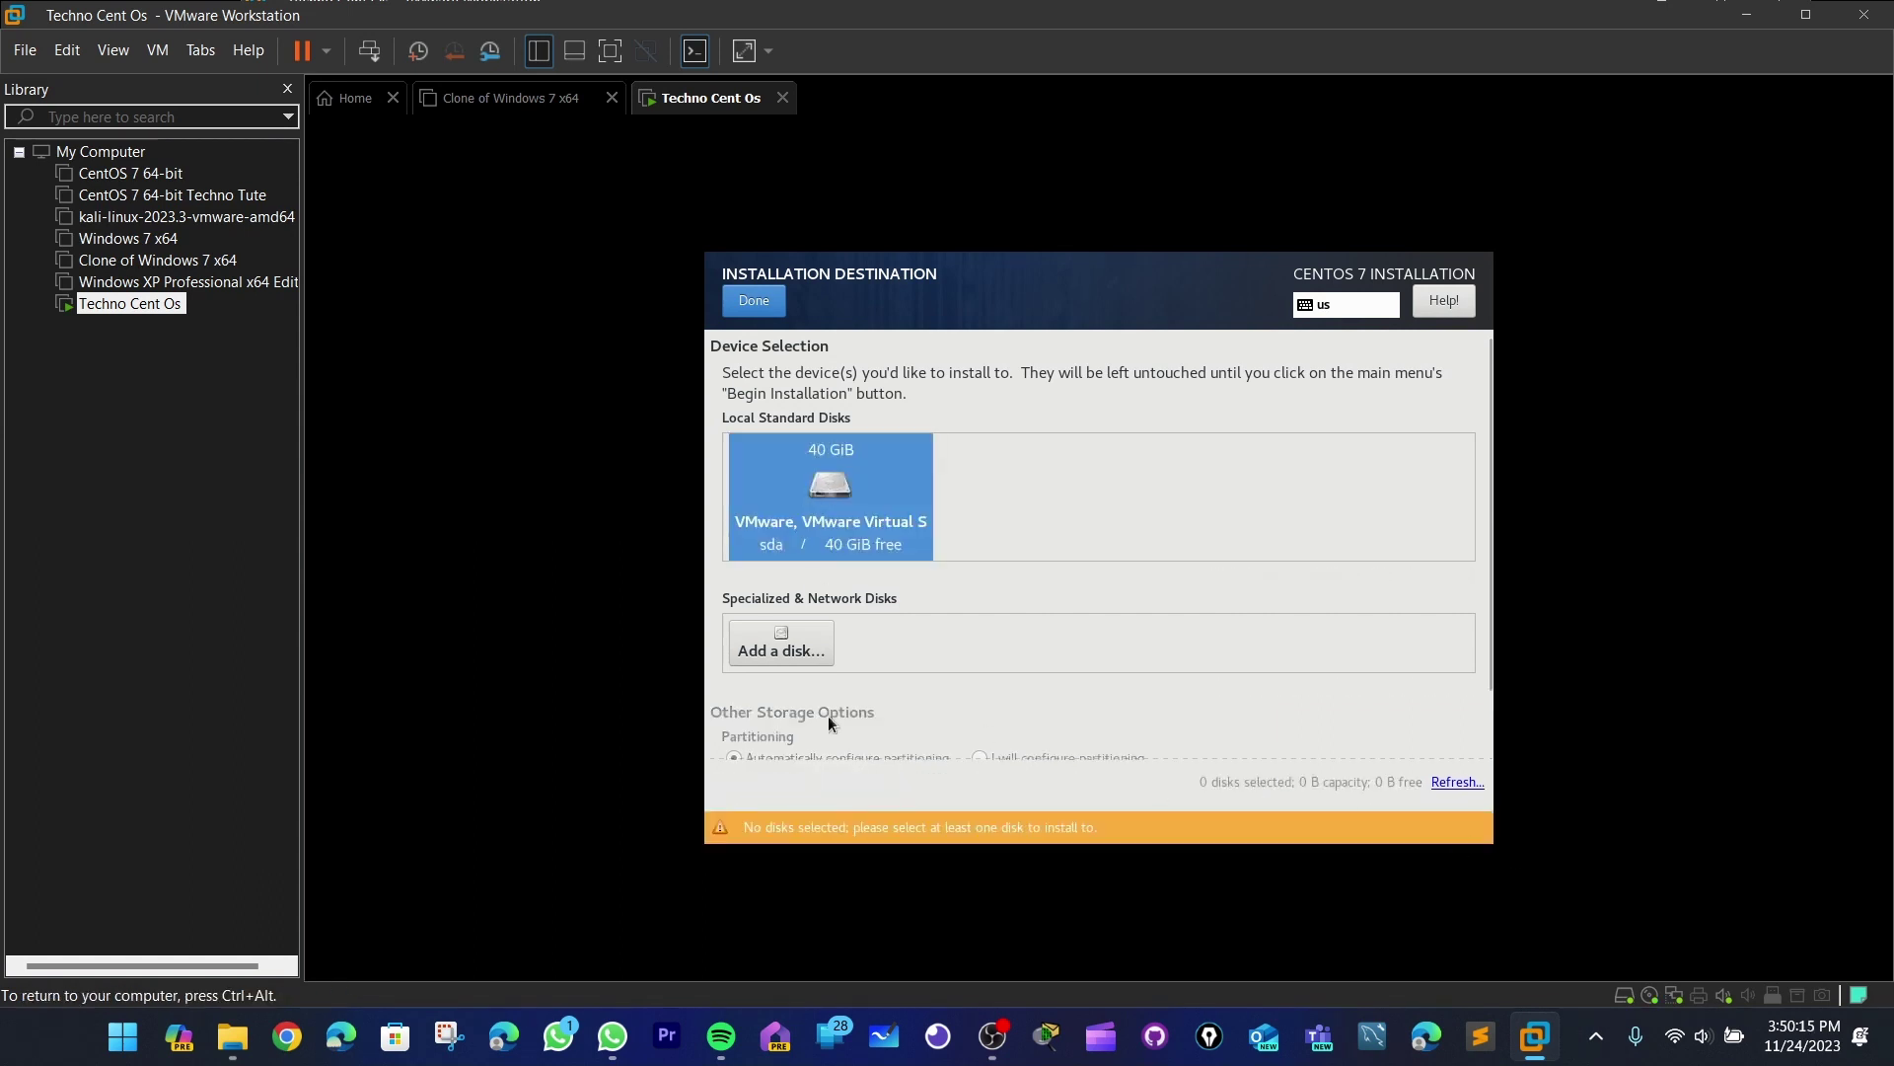
pyautogui.click(825, 502)
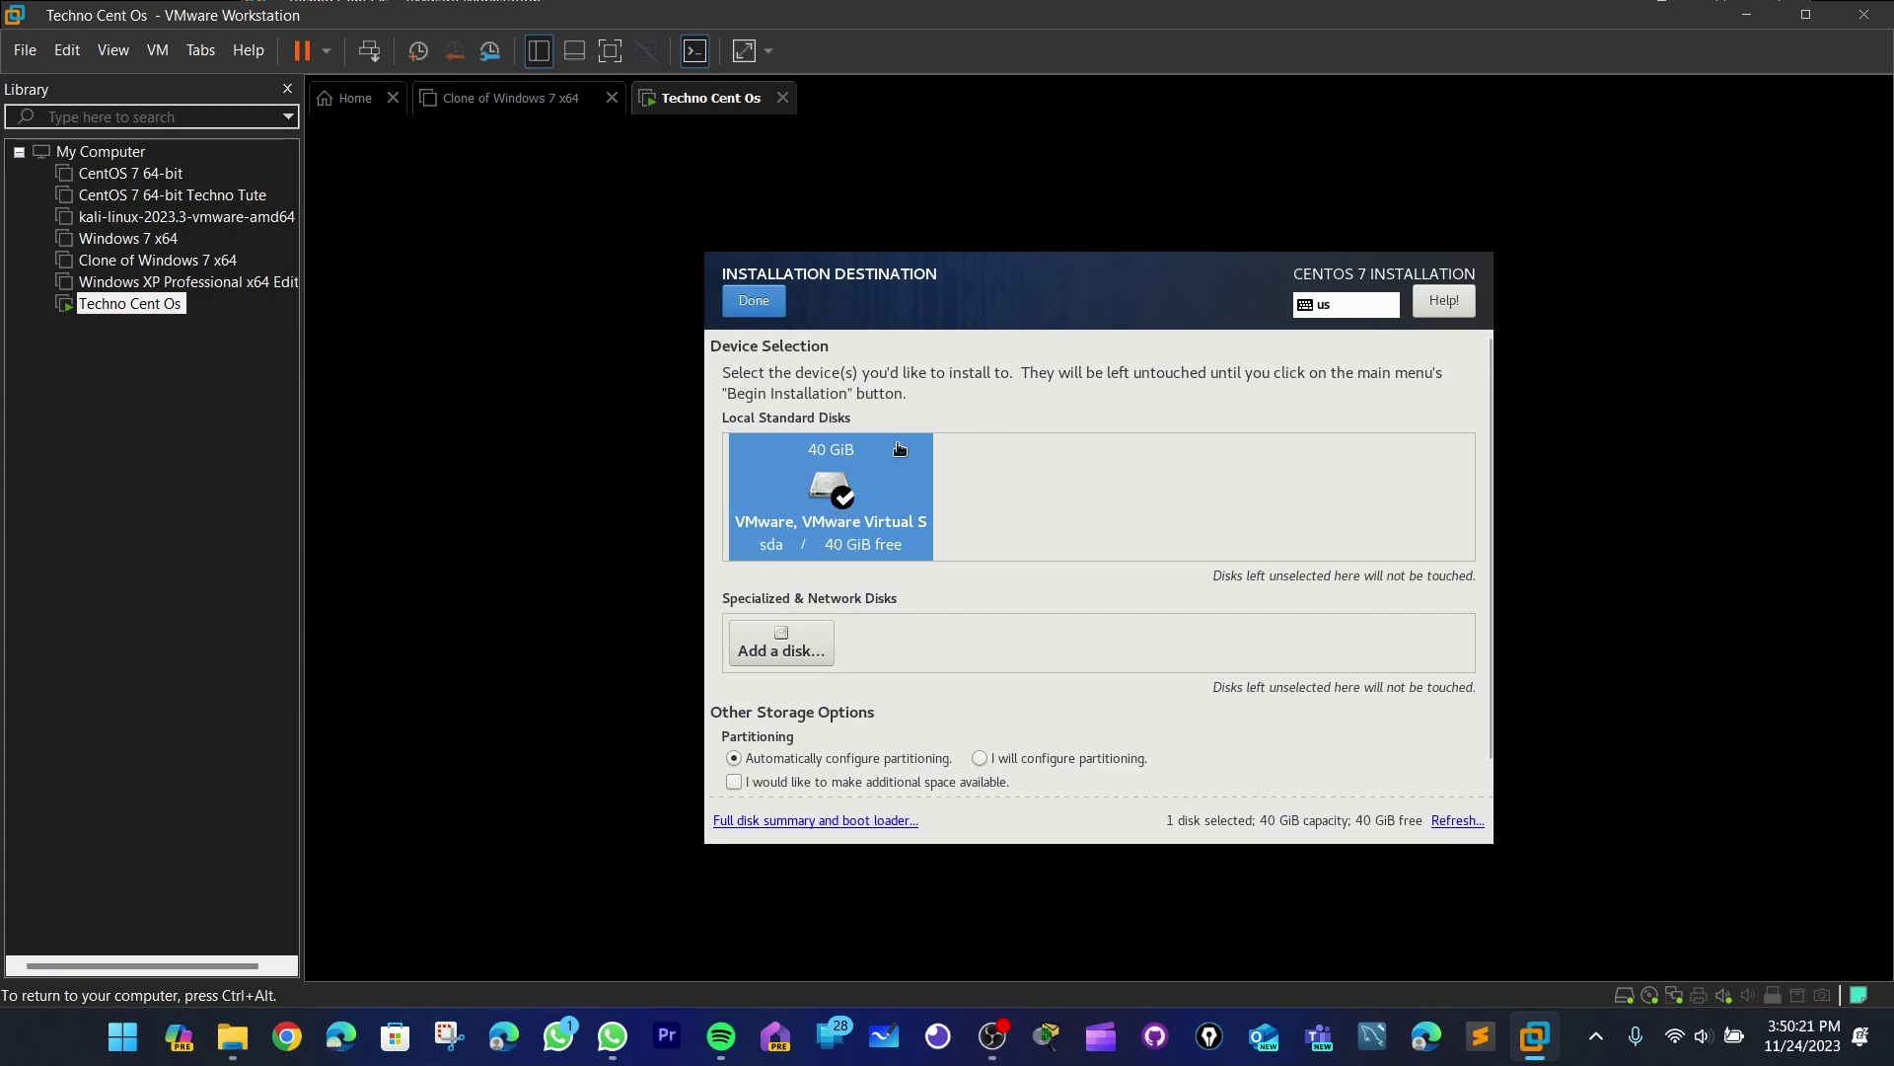
pyautogui.scroll(-1, 873, 600)
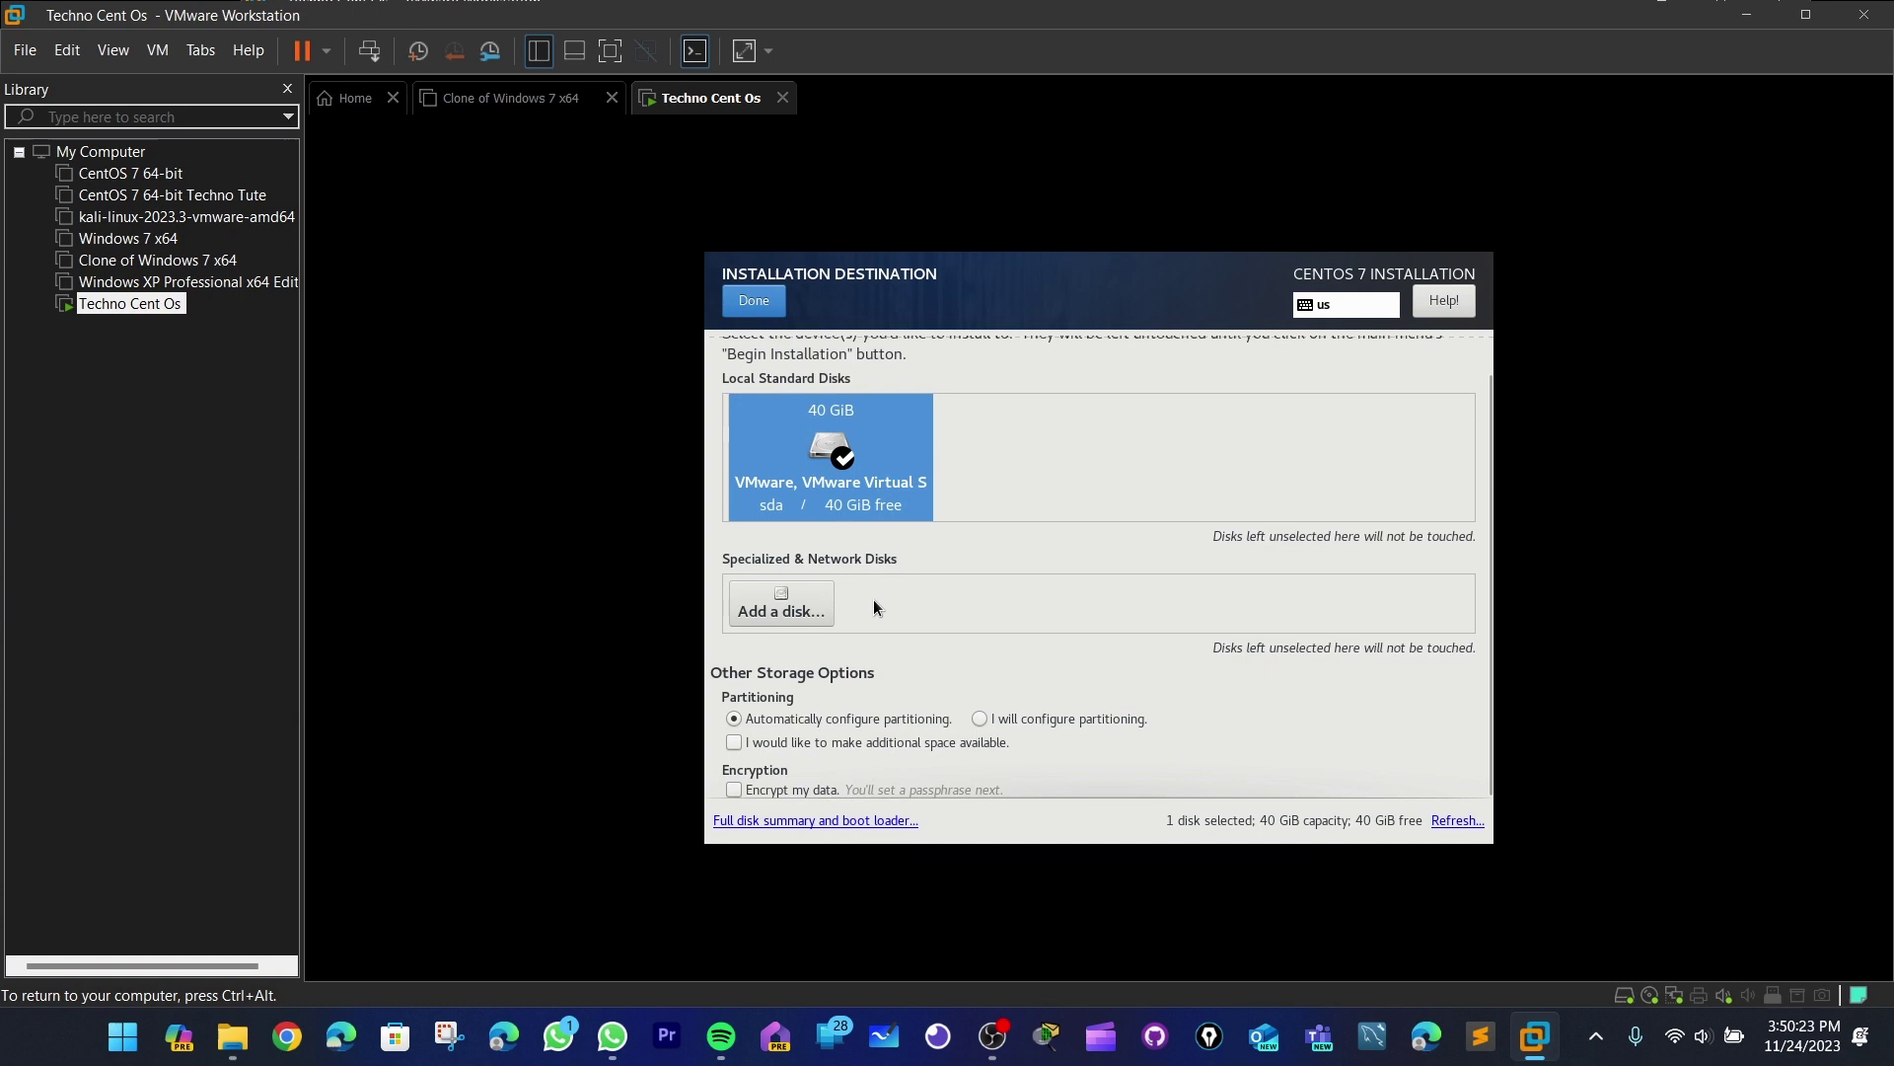
pyautogui.click(809, 742)
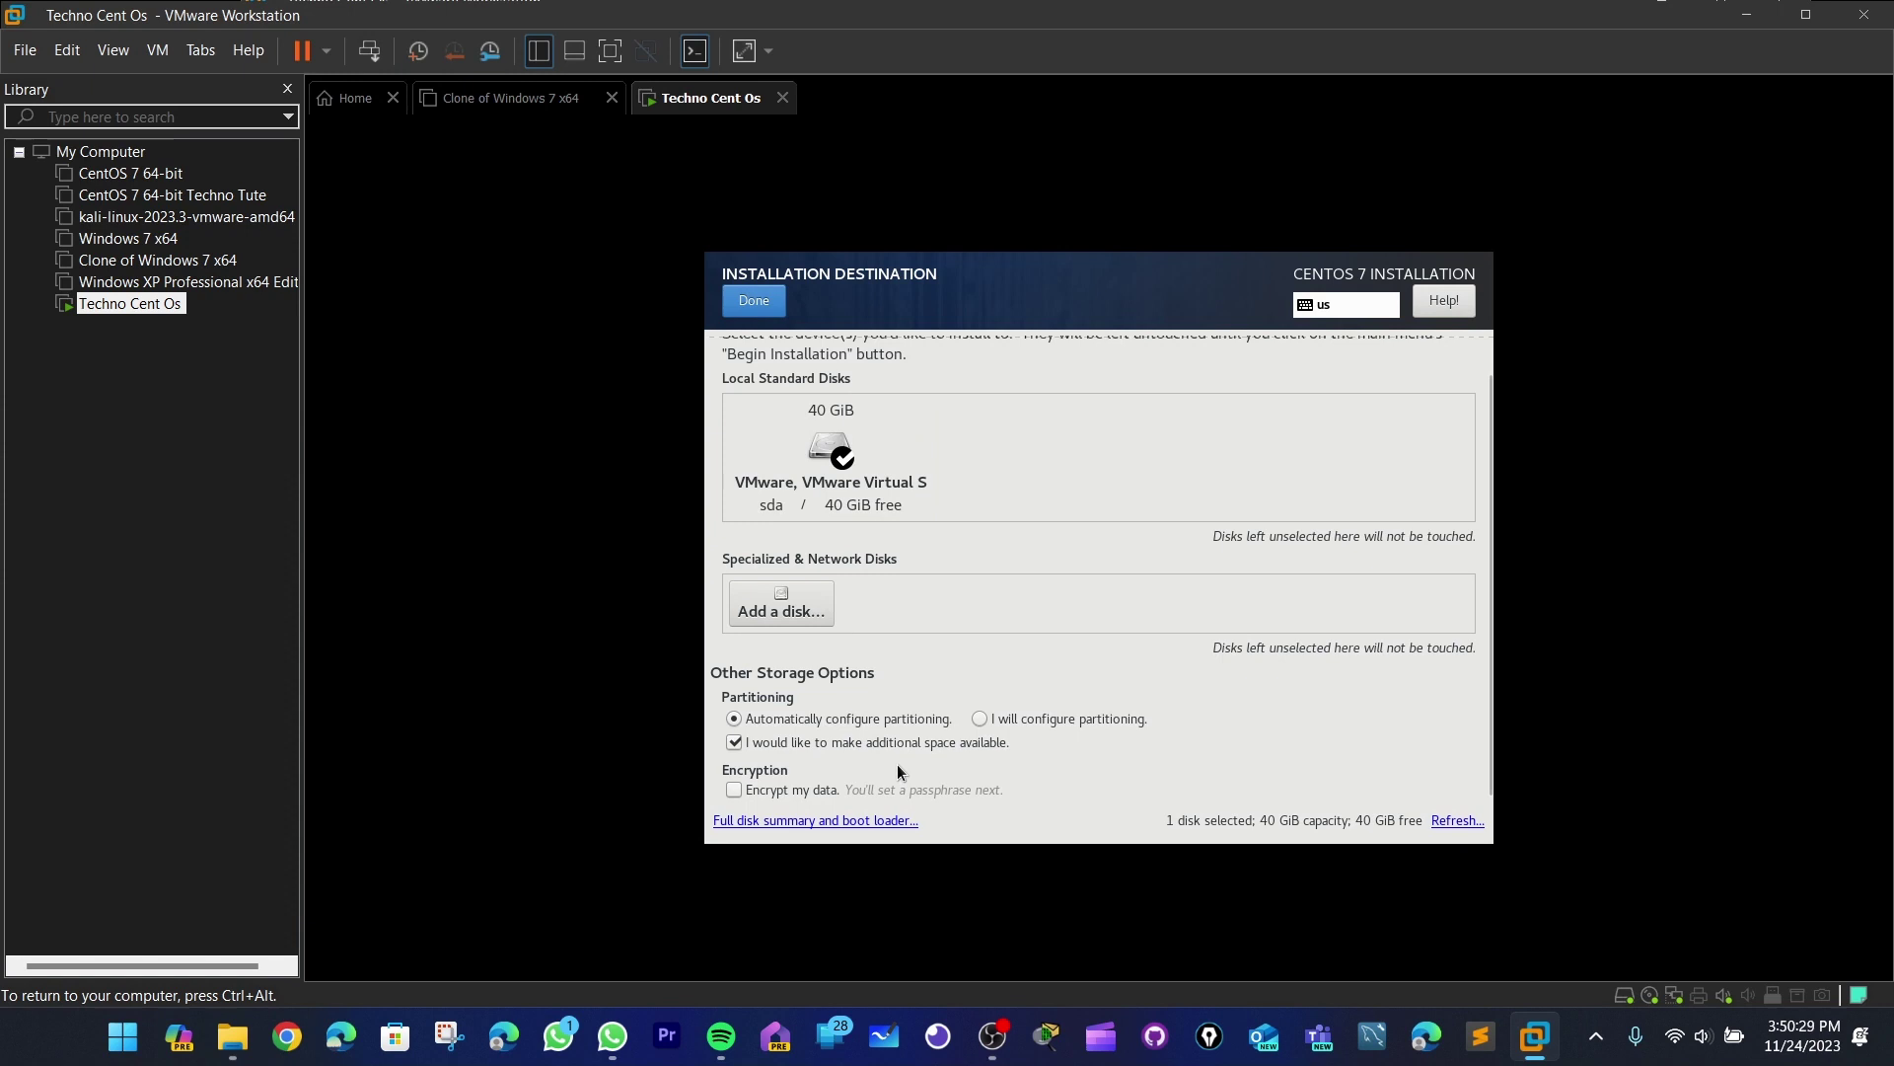
# - Dismiss Reclaim Disk Space, reselect the 40 GiB disk, and choose 'I will configure partitioning'
pyautogui.click(762, 310)
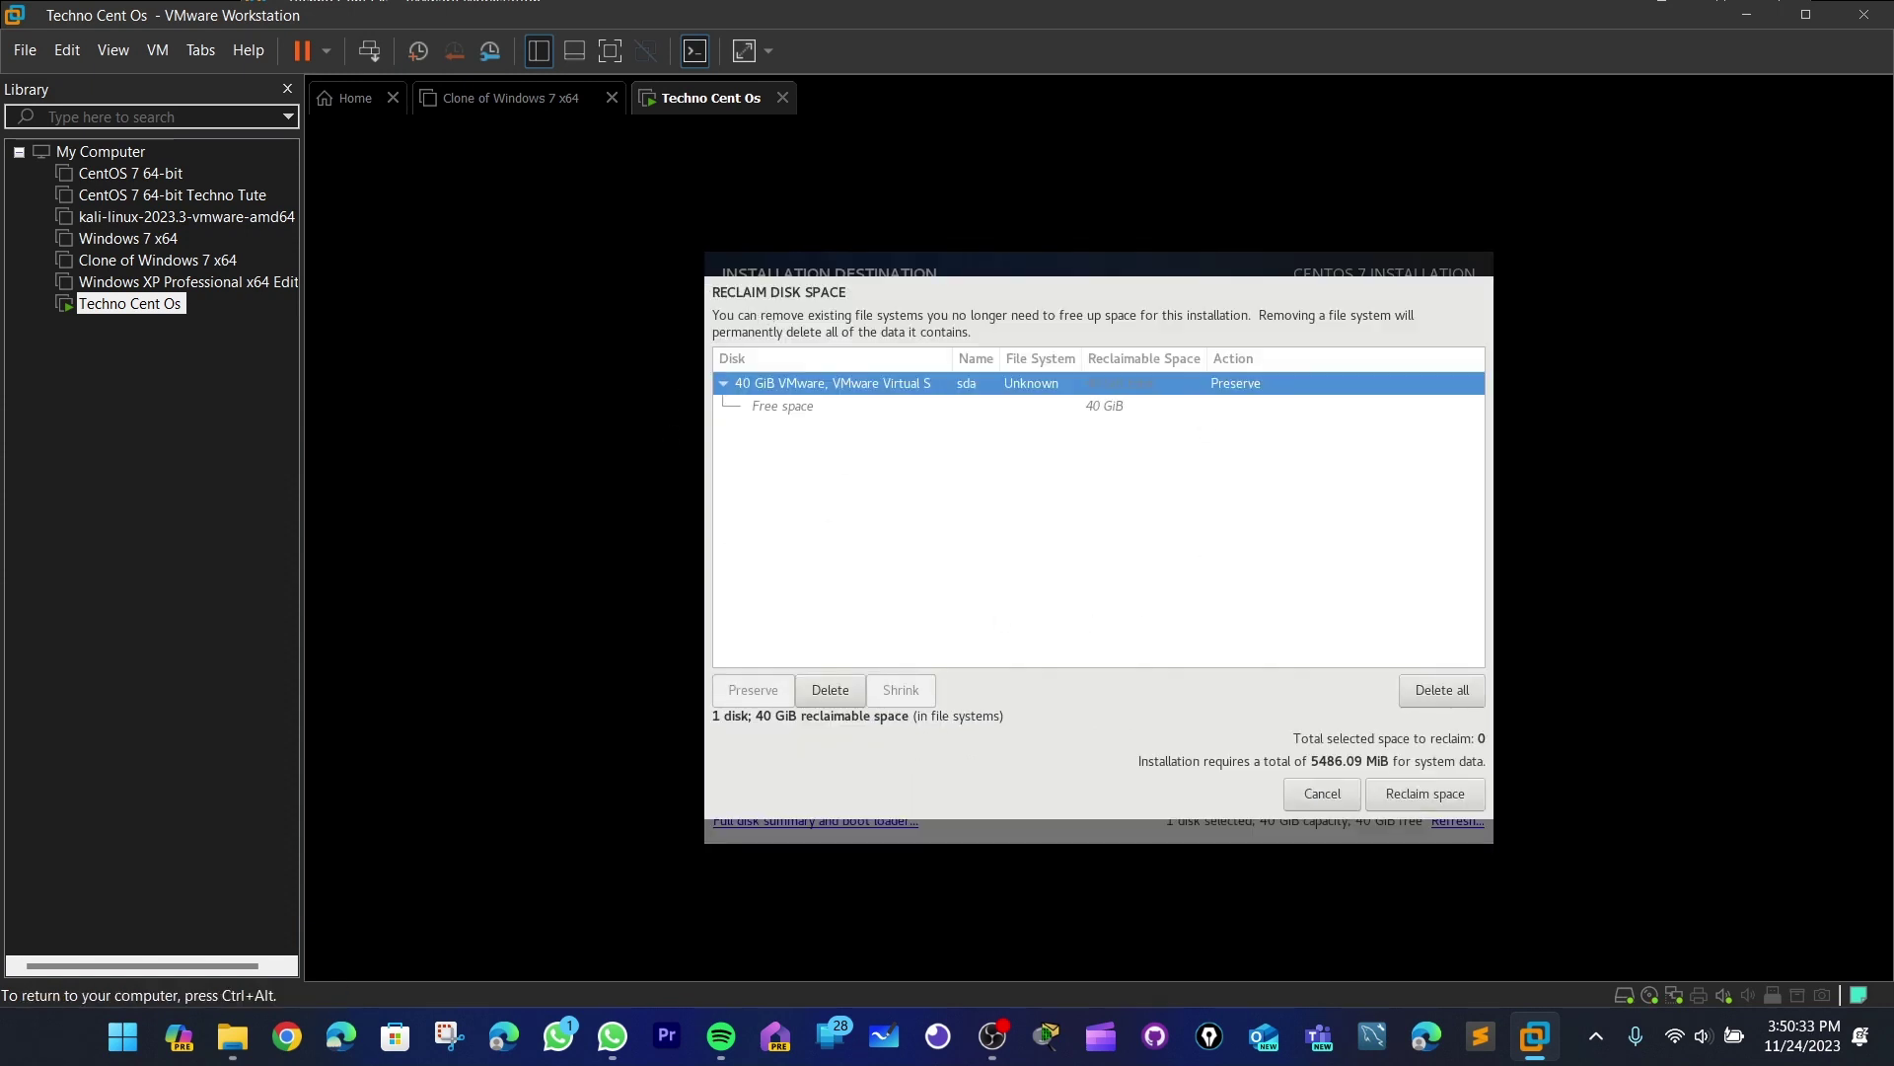
pyautogui.click(1441, 796)
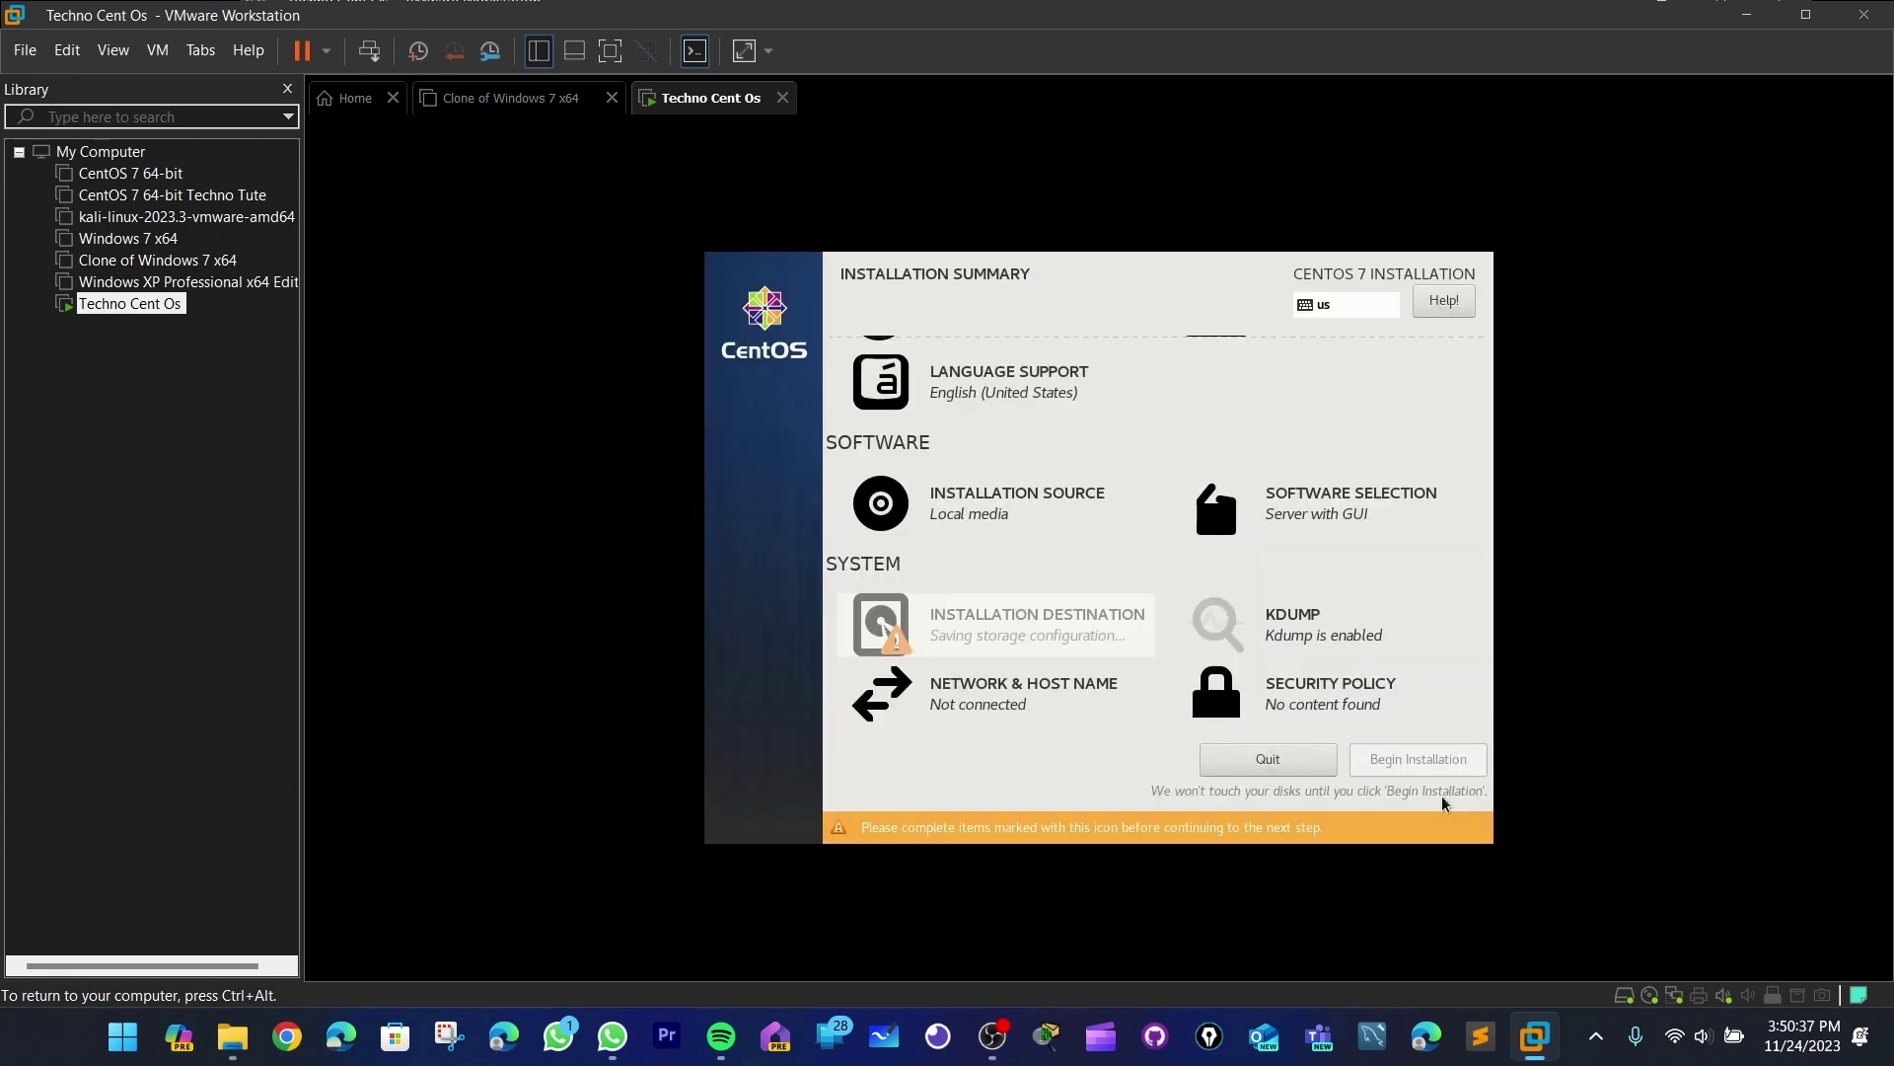
pyautogui.click(1050, 675)
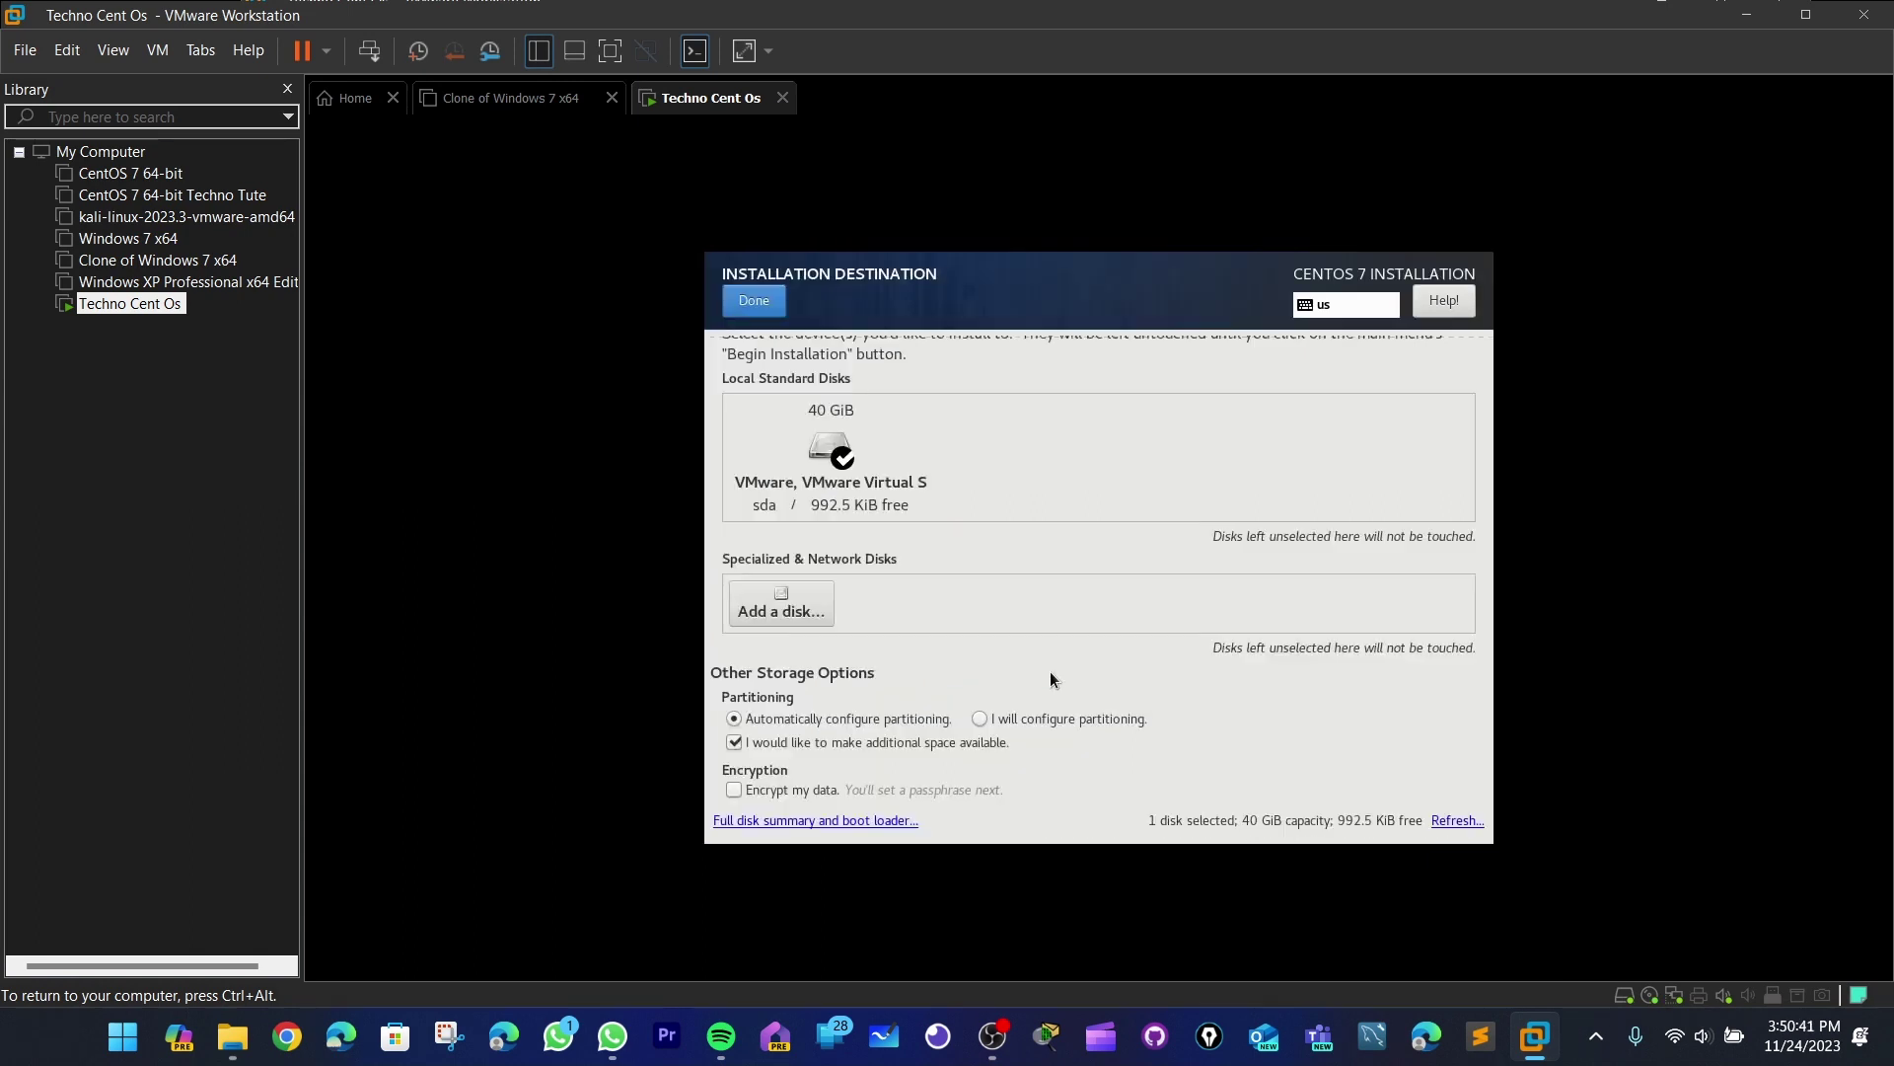
pyautogui.click(807, 440)
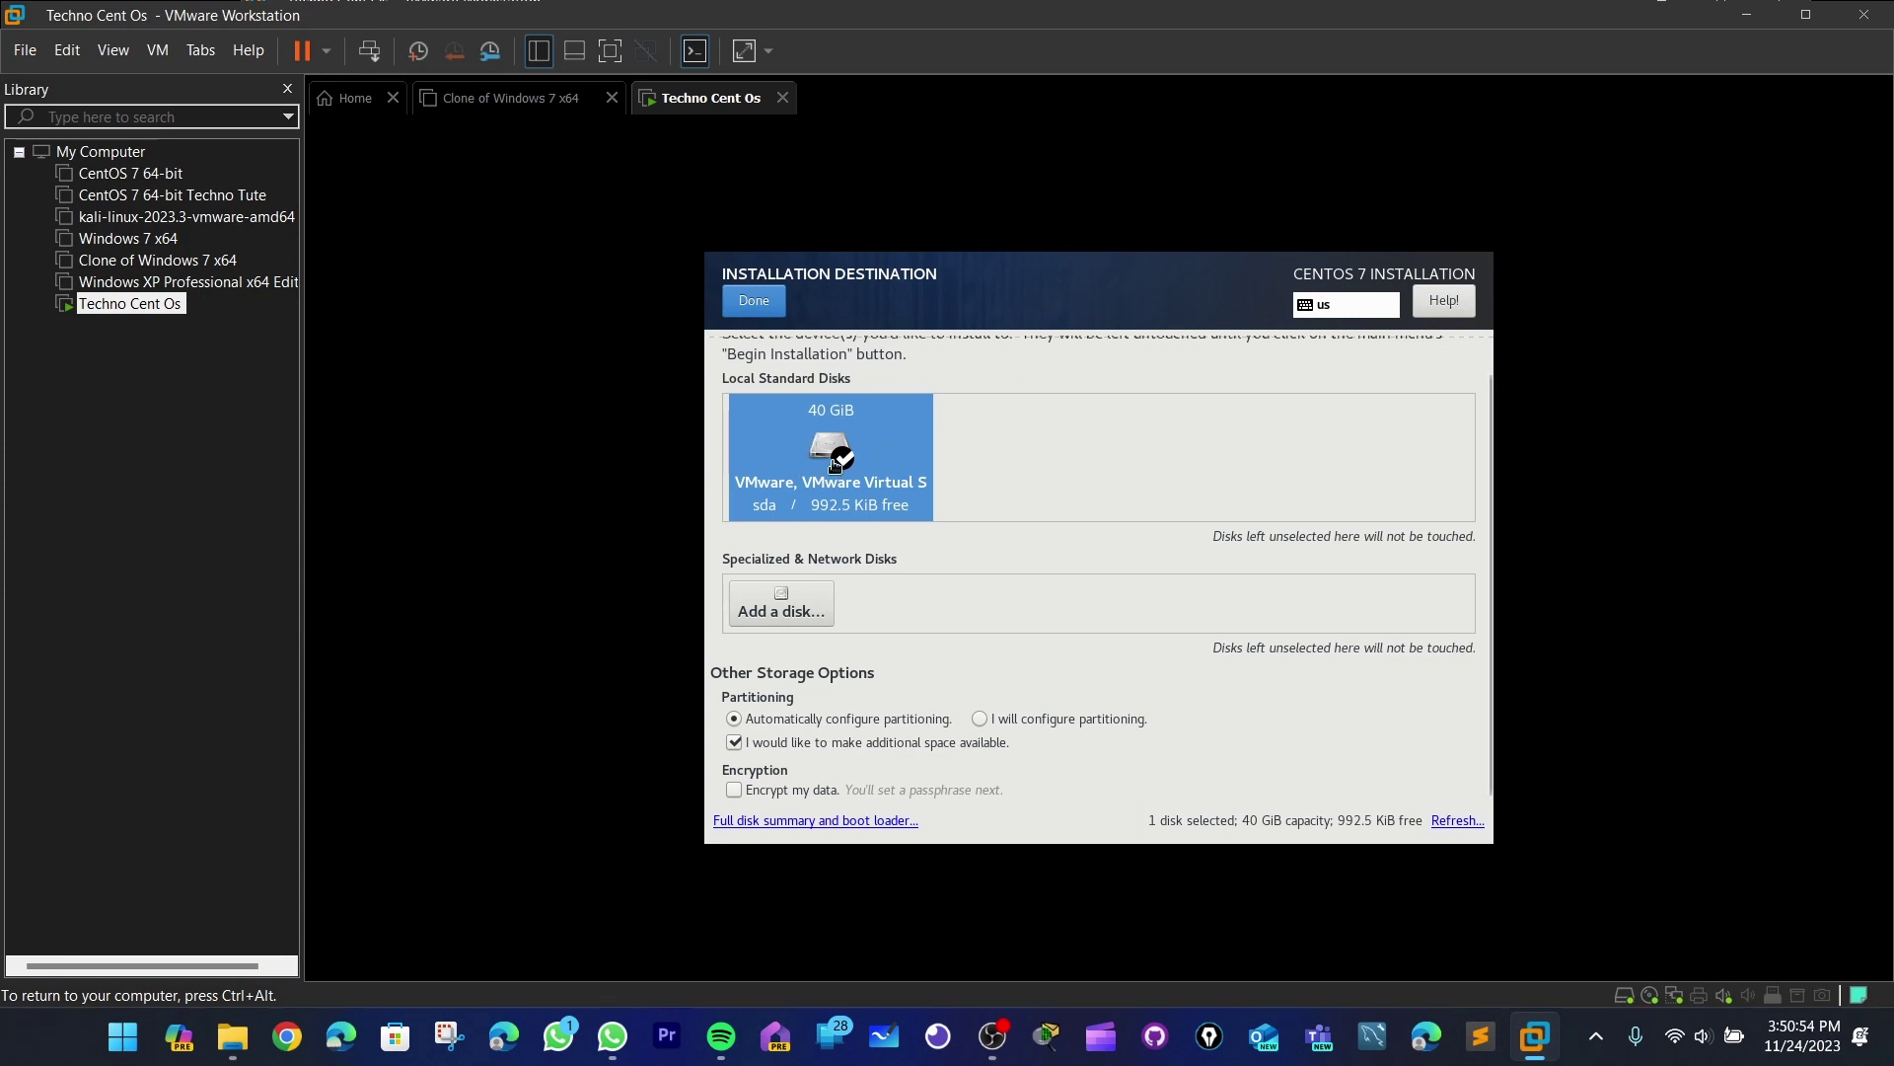
pyautogui.click(1008, 722)
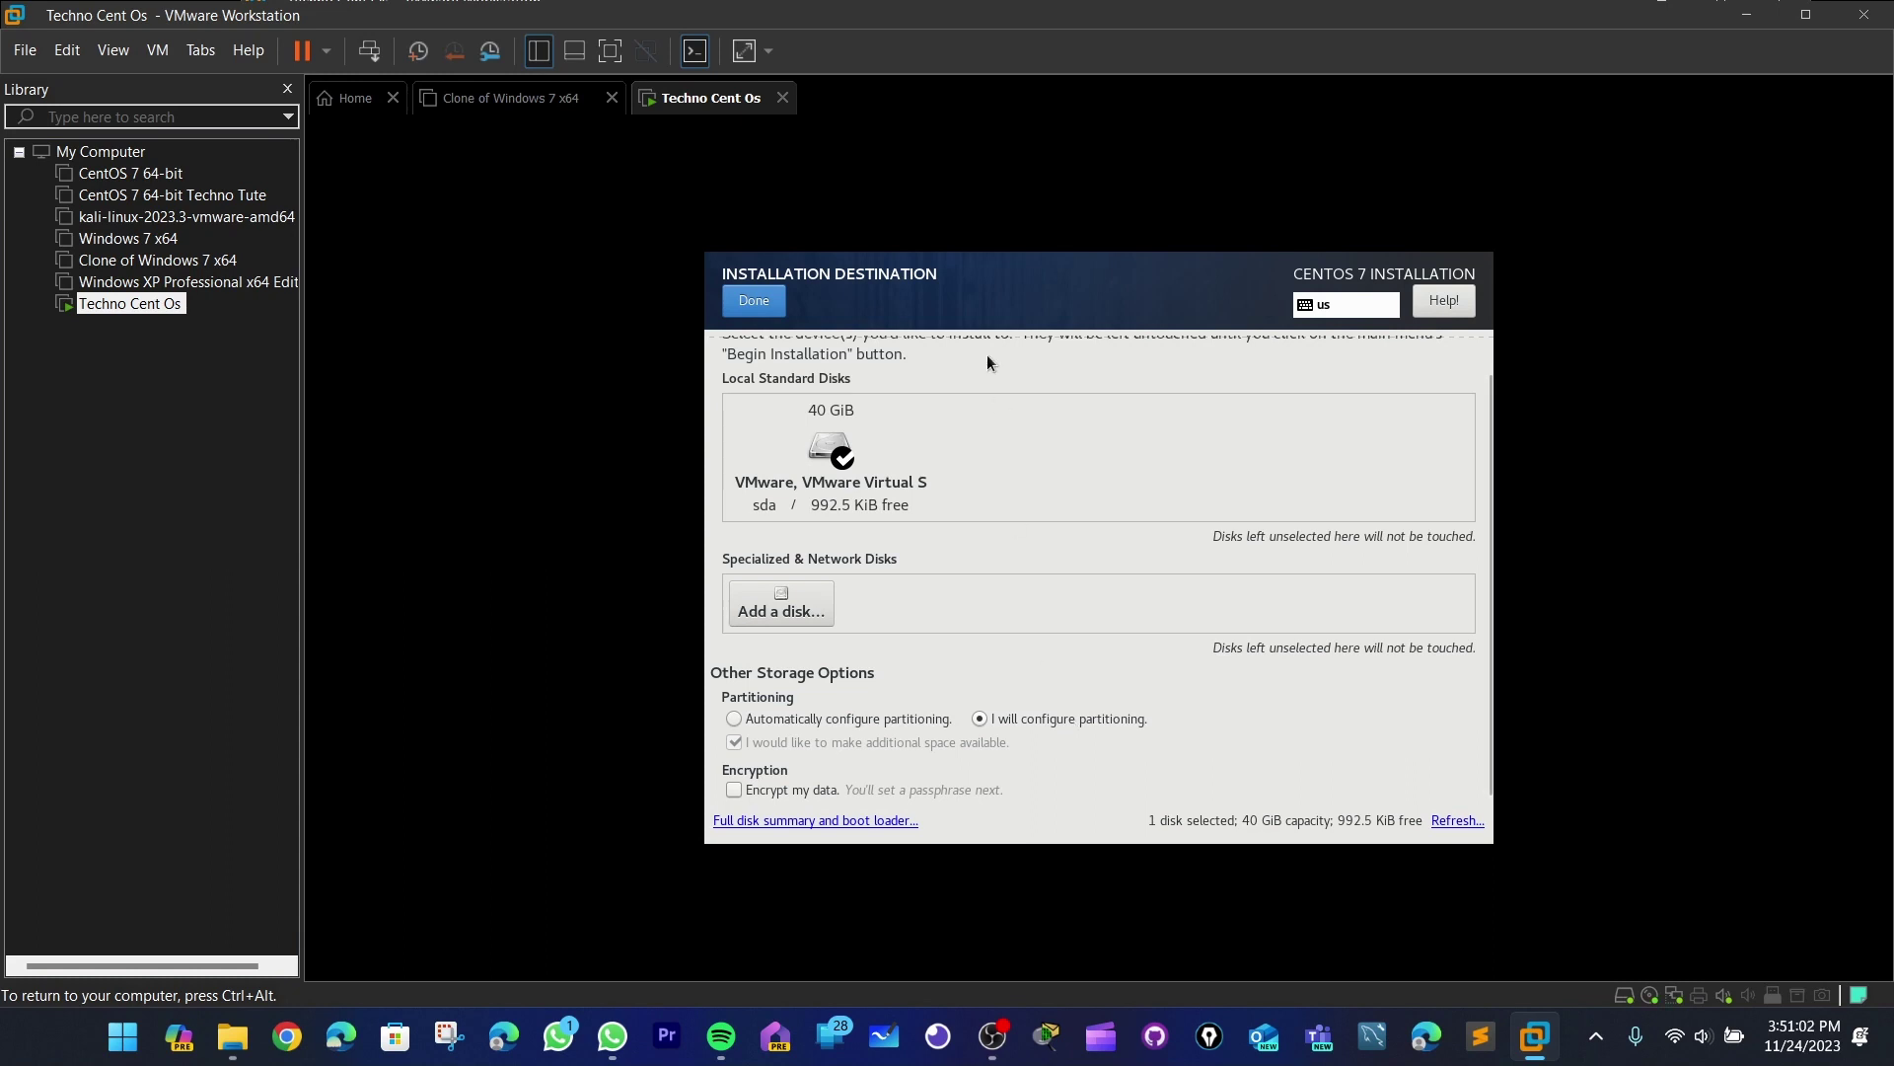
# - Auto-create the /boot, / and swap partitions on LVM, review them, and accept the changes
pyautogui.click(772, 306)
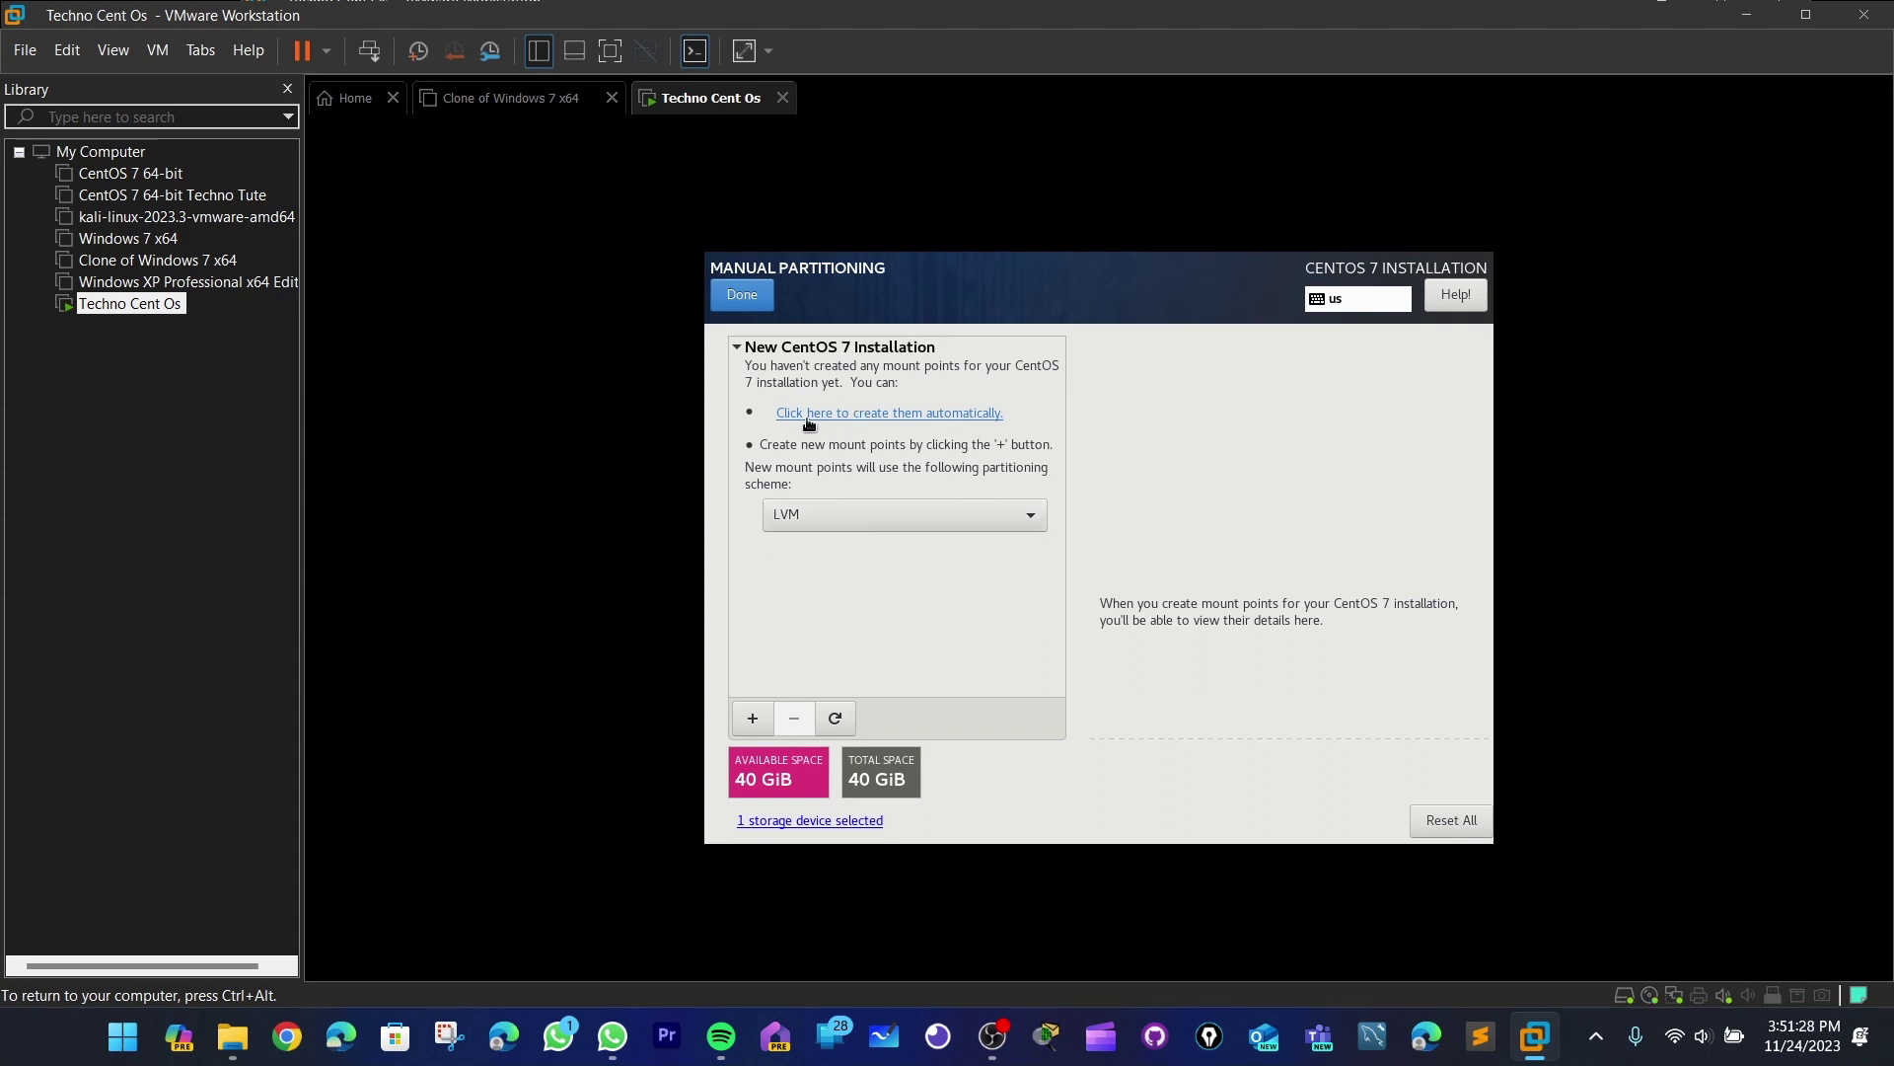
pyautogui.click(915, 414)
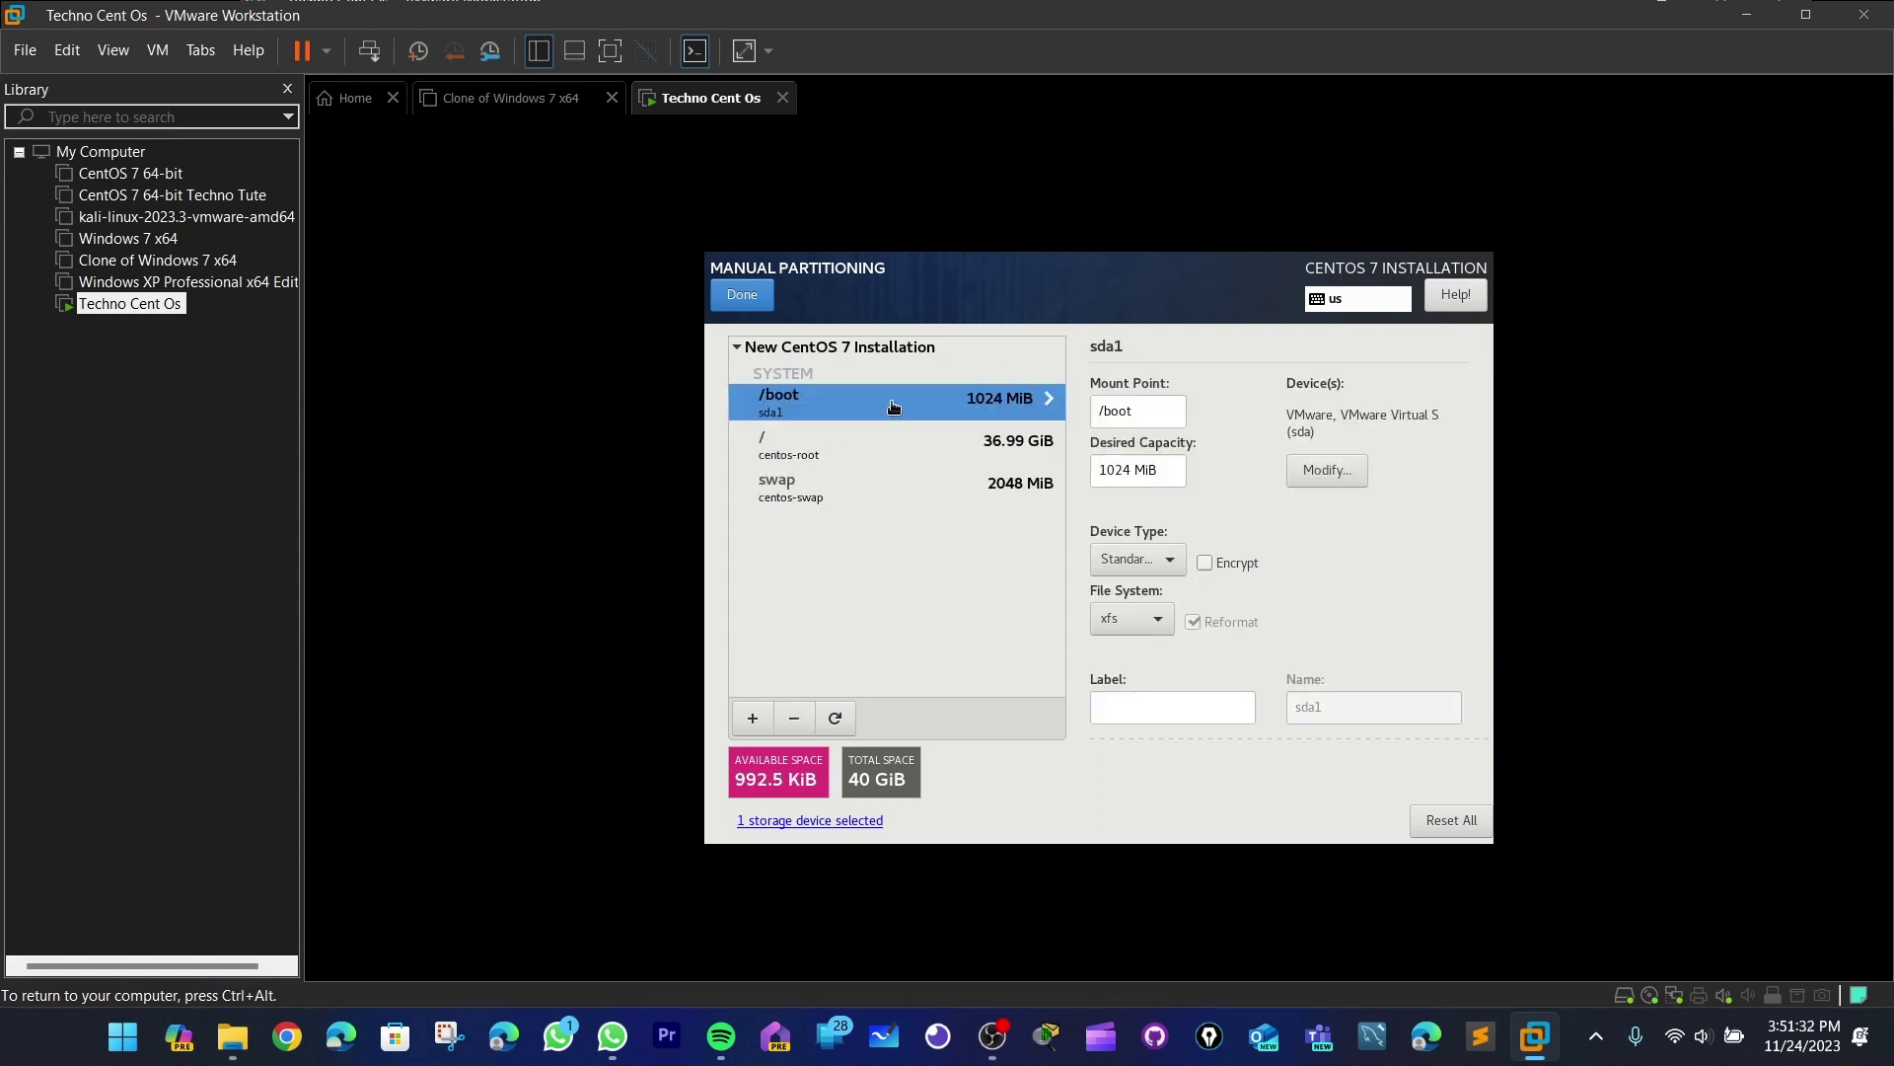
pyautogui.click(839, 444)
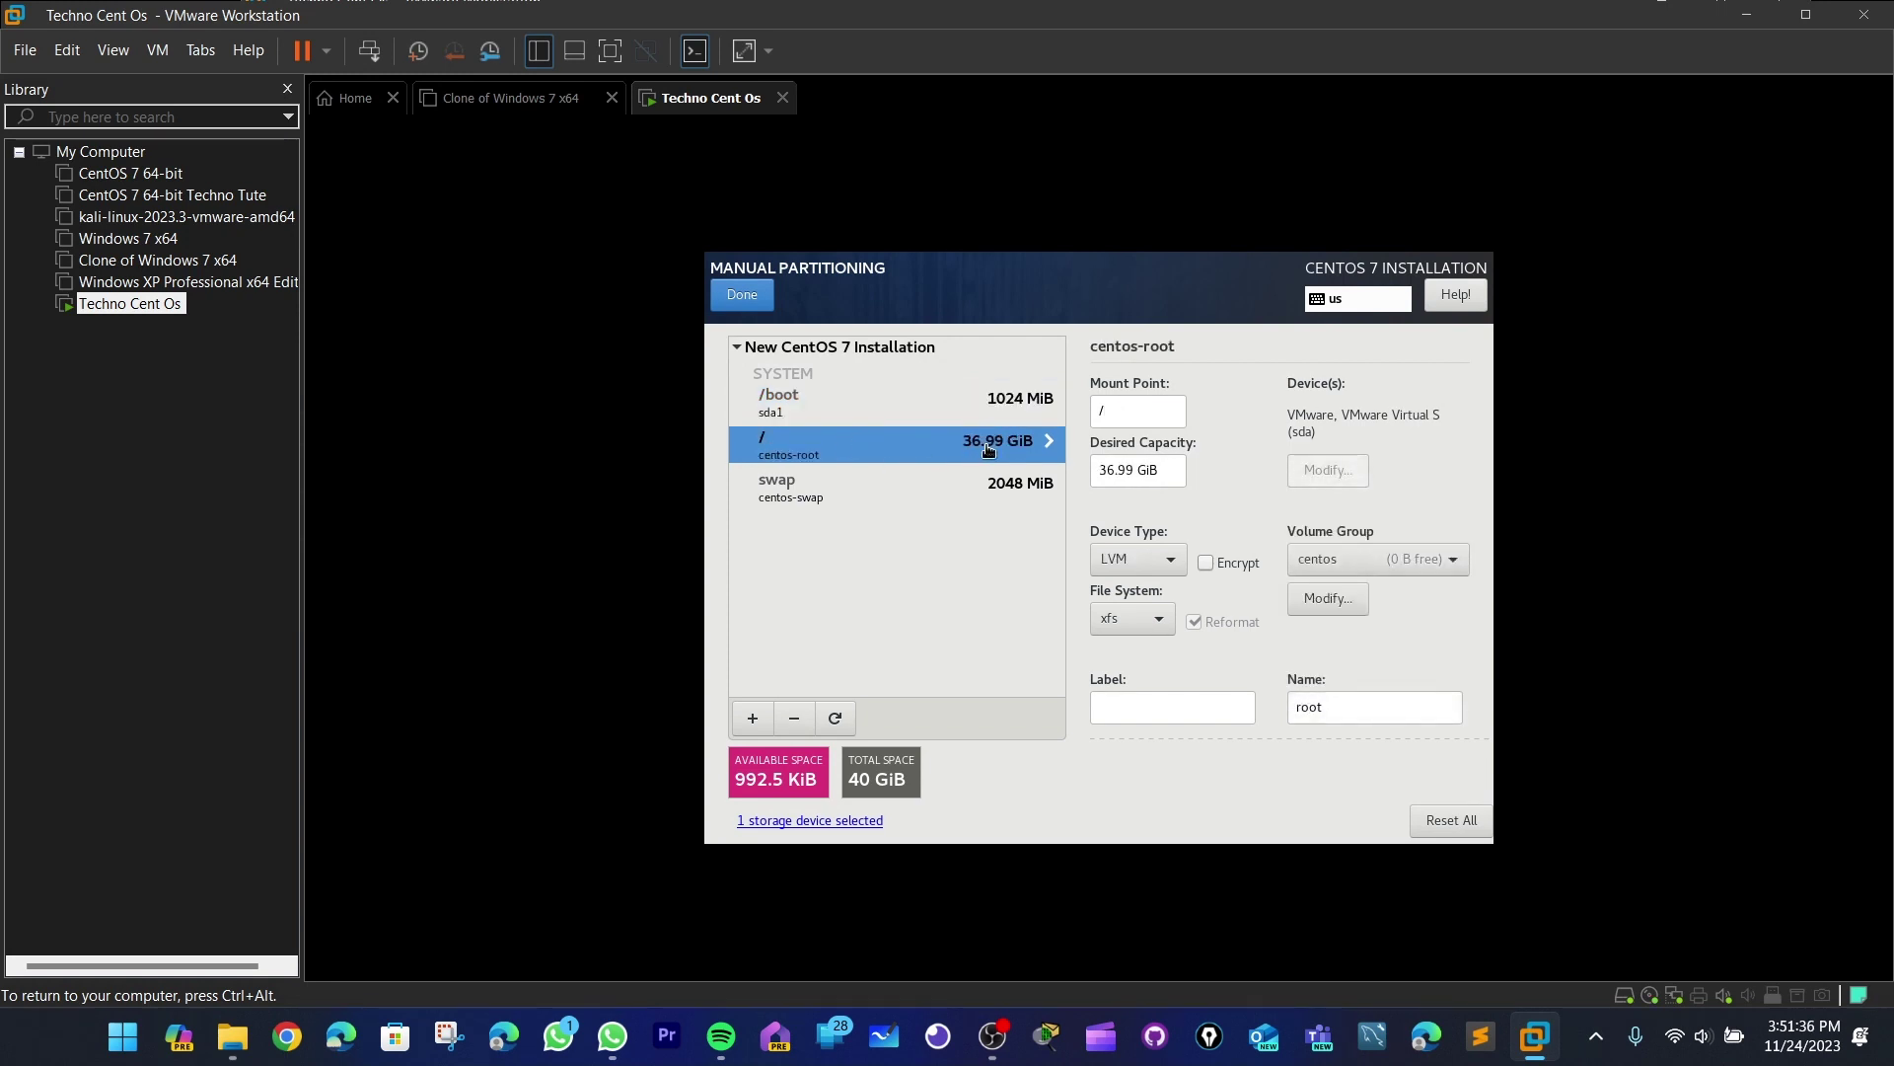
pyautogui.click(769, 501)
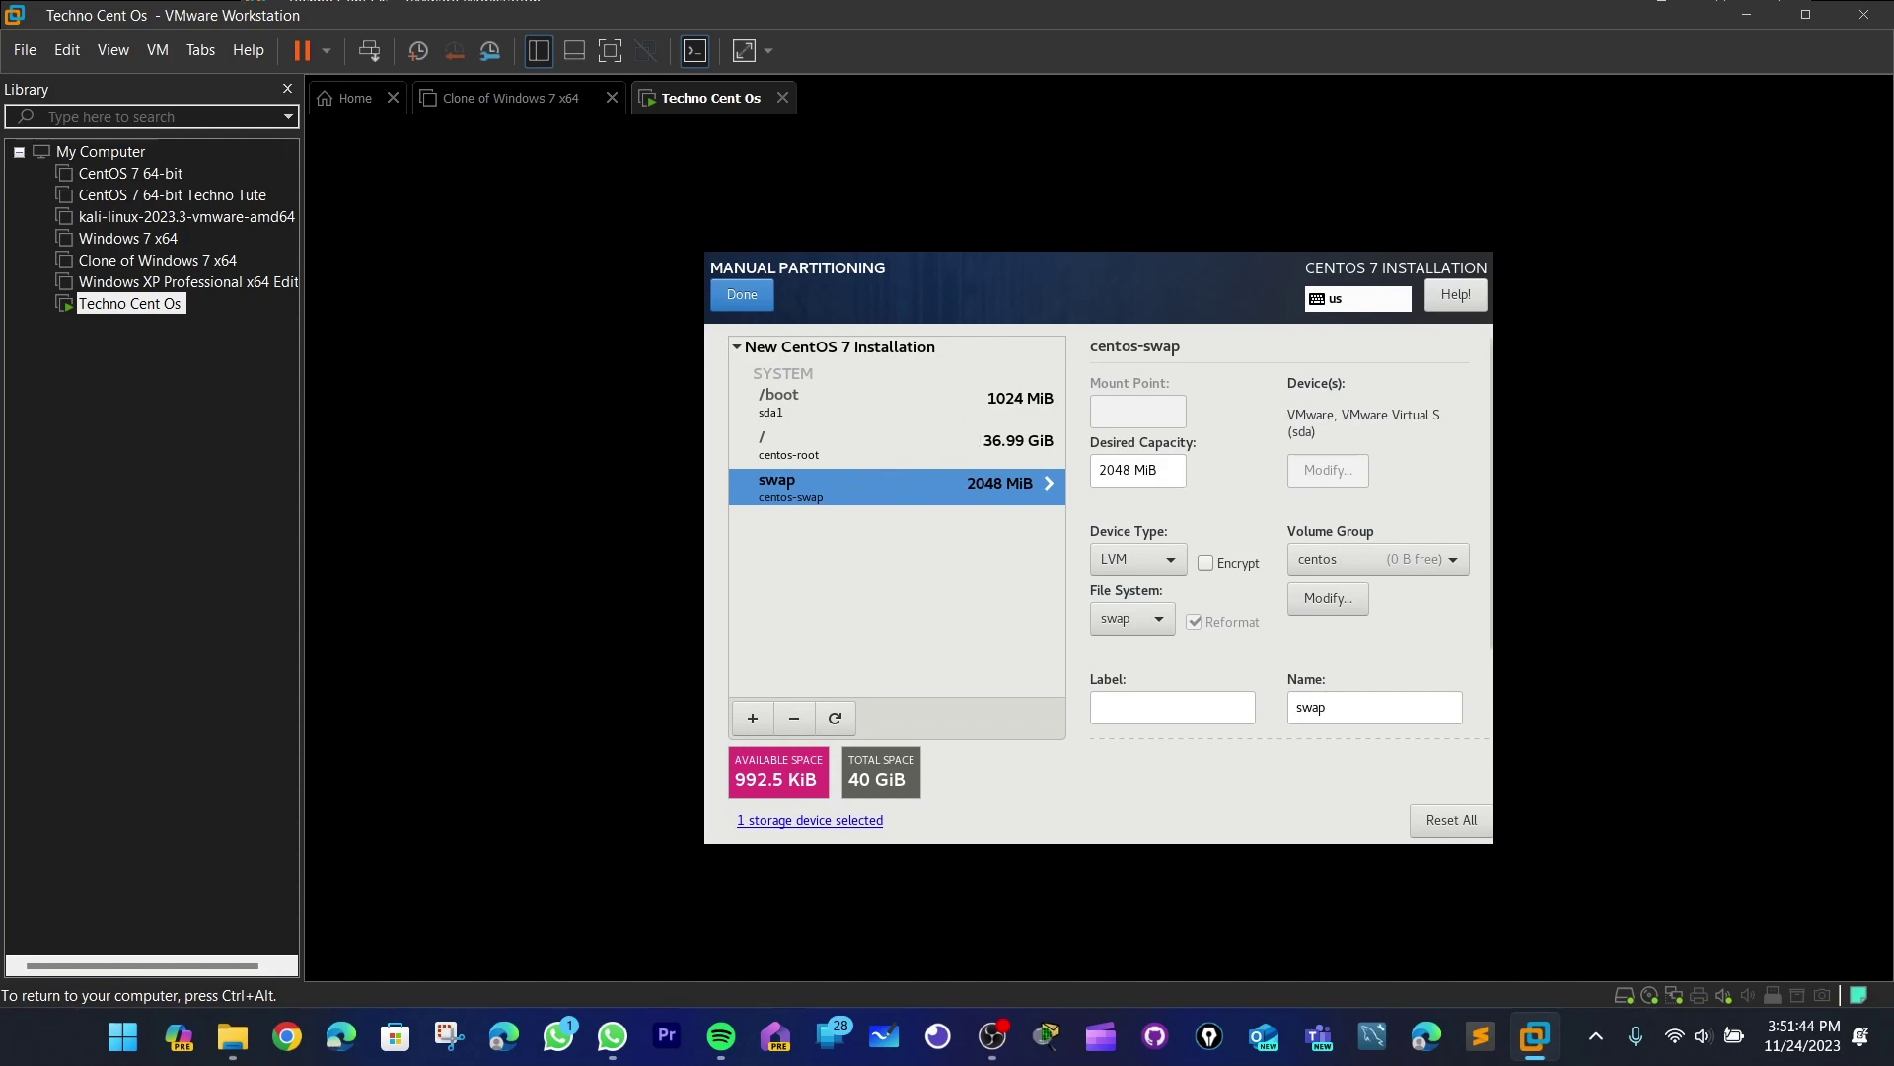
pyautogui.doubleClick(1130, 470)
pyautogui.click(747, 298)
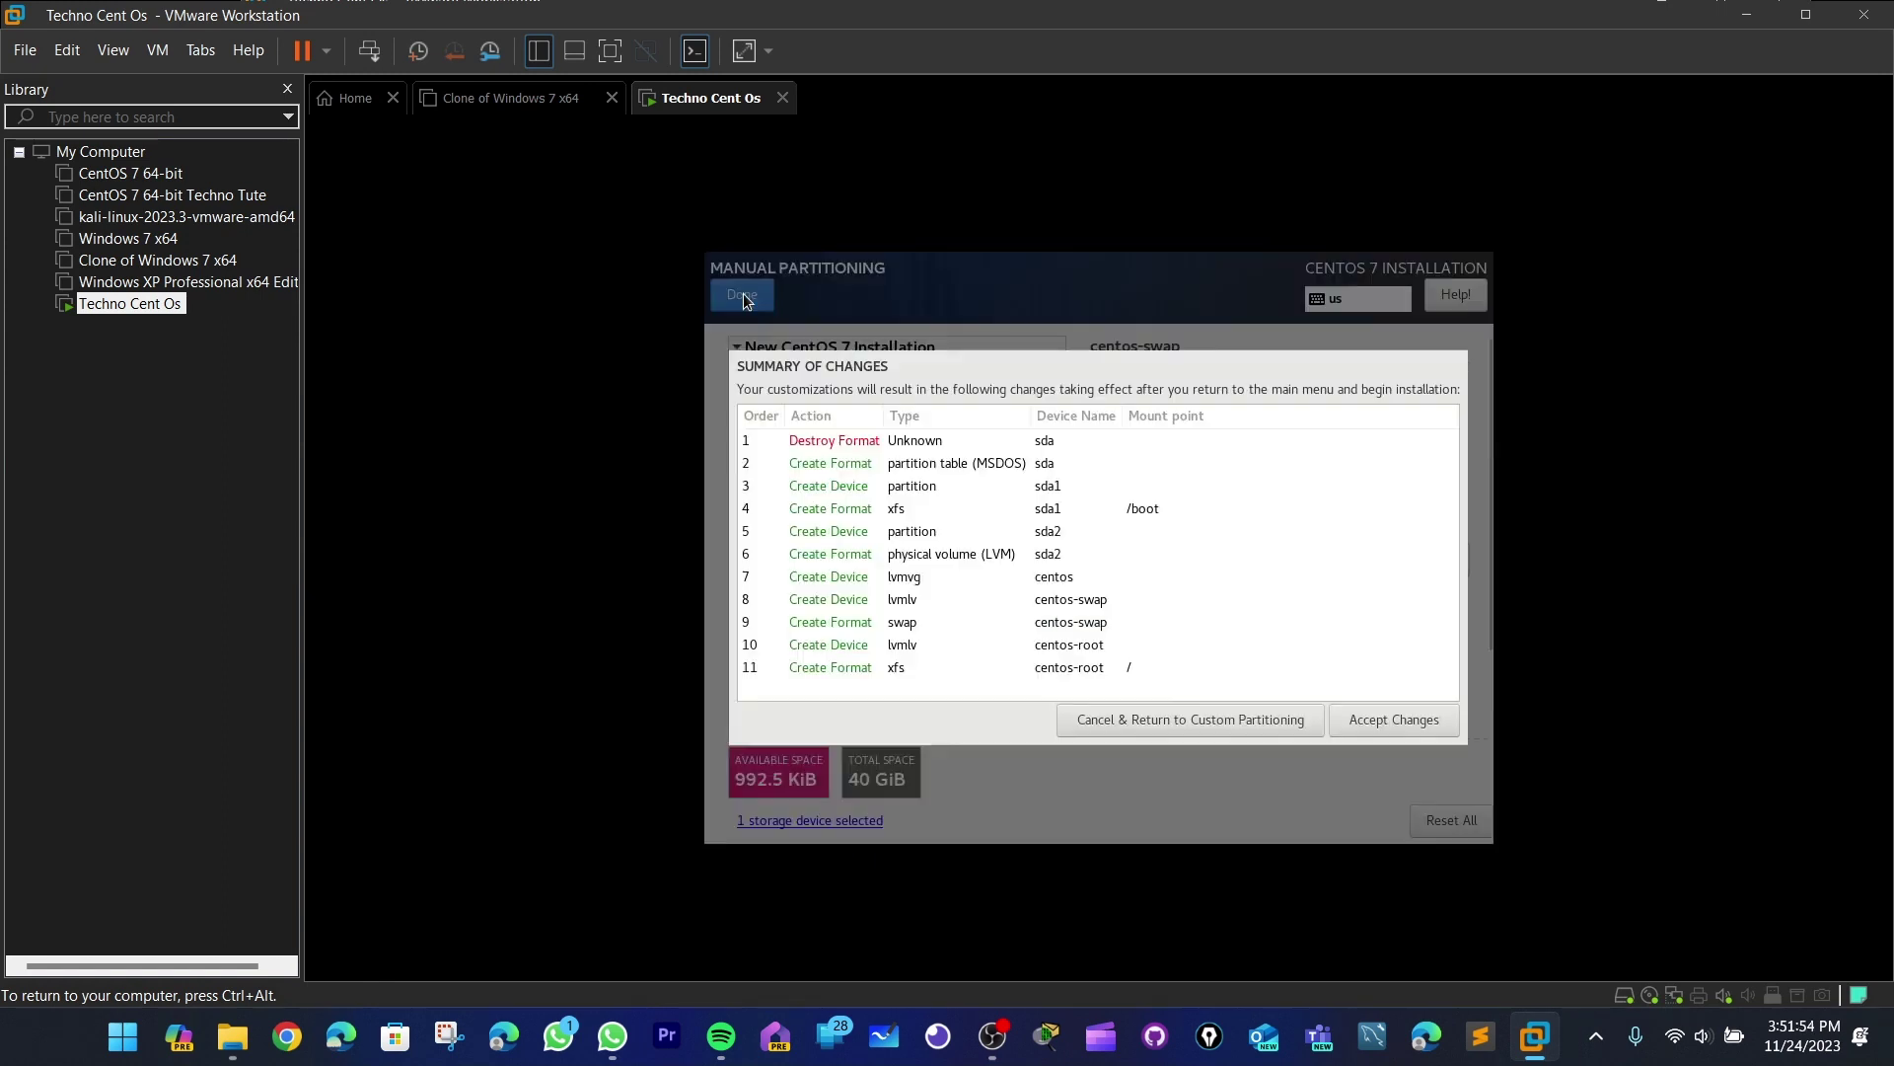
pyautogui.click(1414, 725)
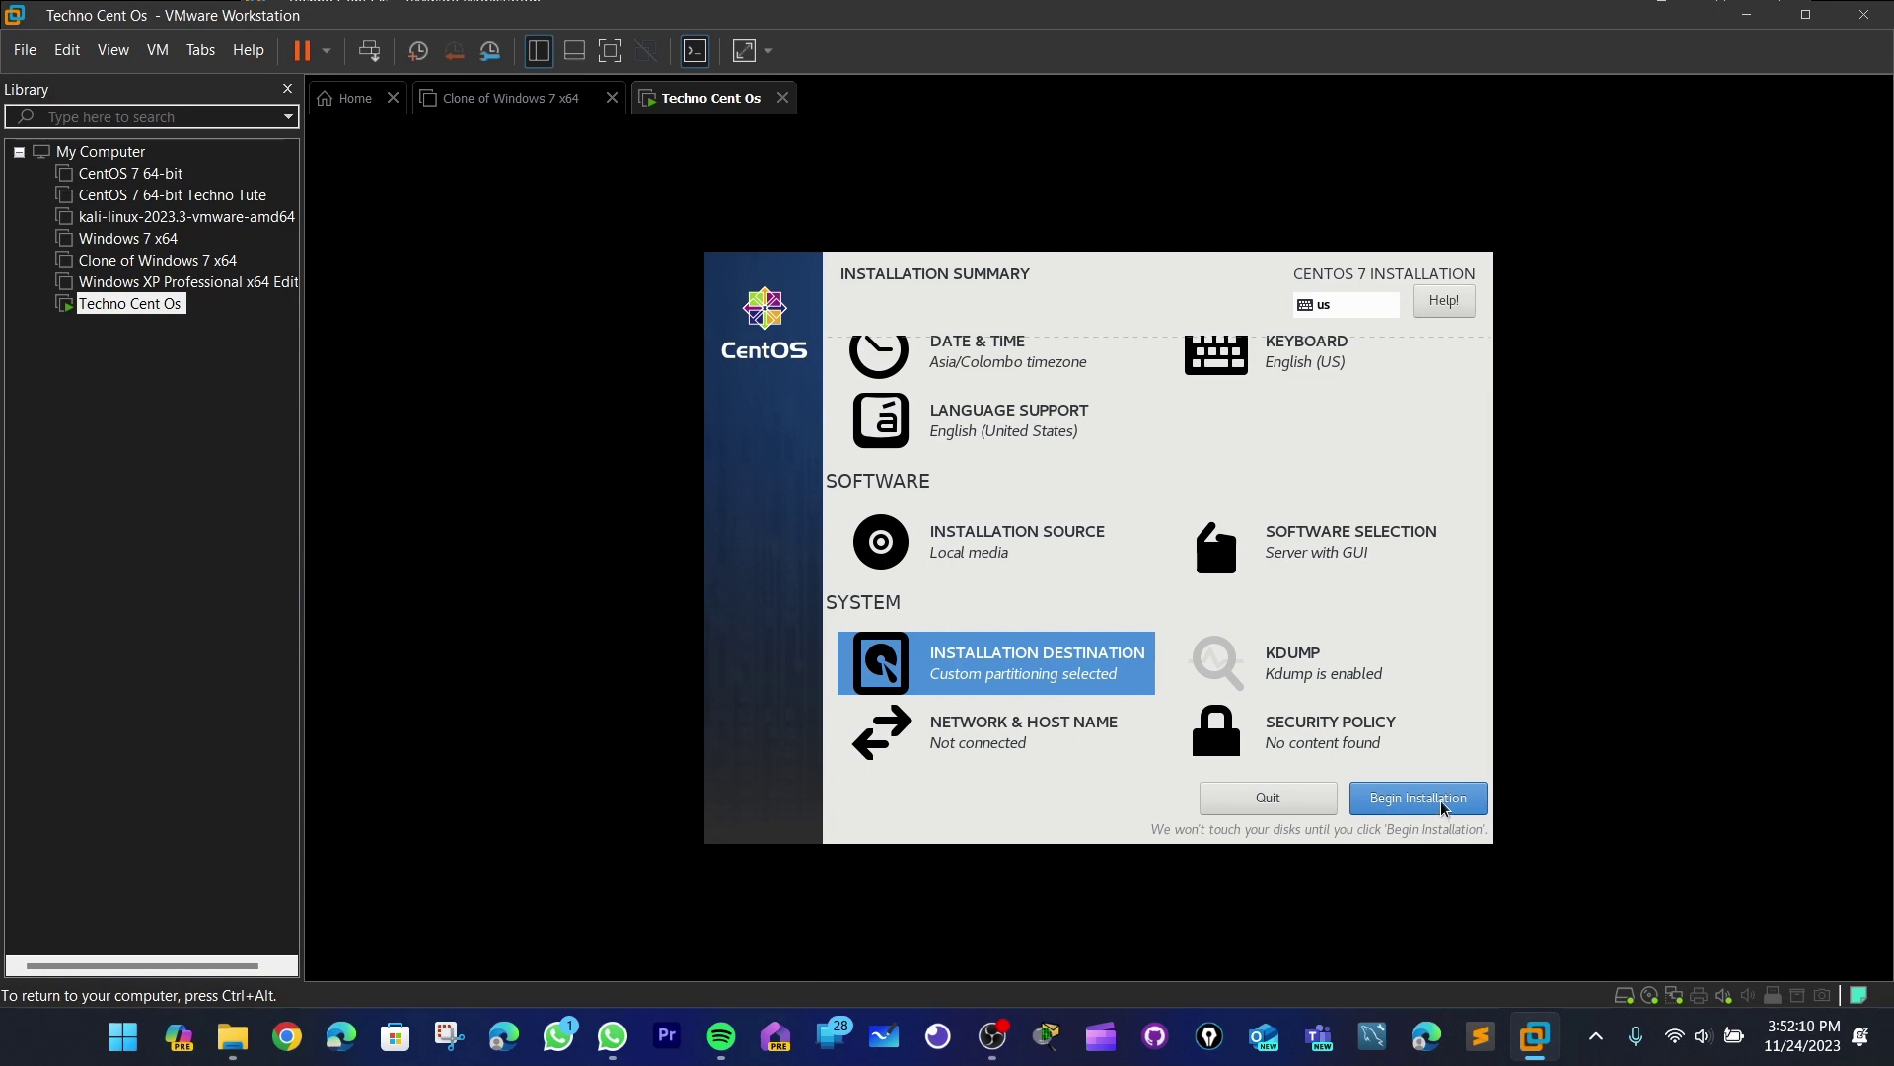
# - Begin the CentOS installation from the Installation Summary
pyautogui.click(1442, 807)
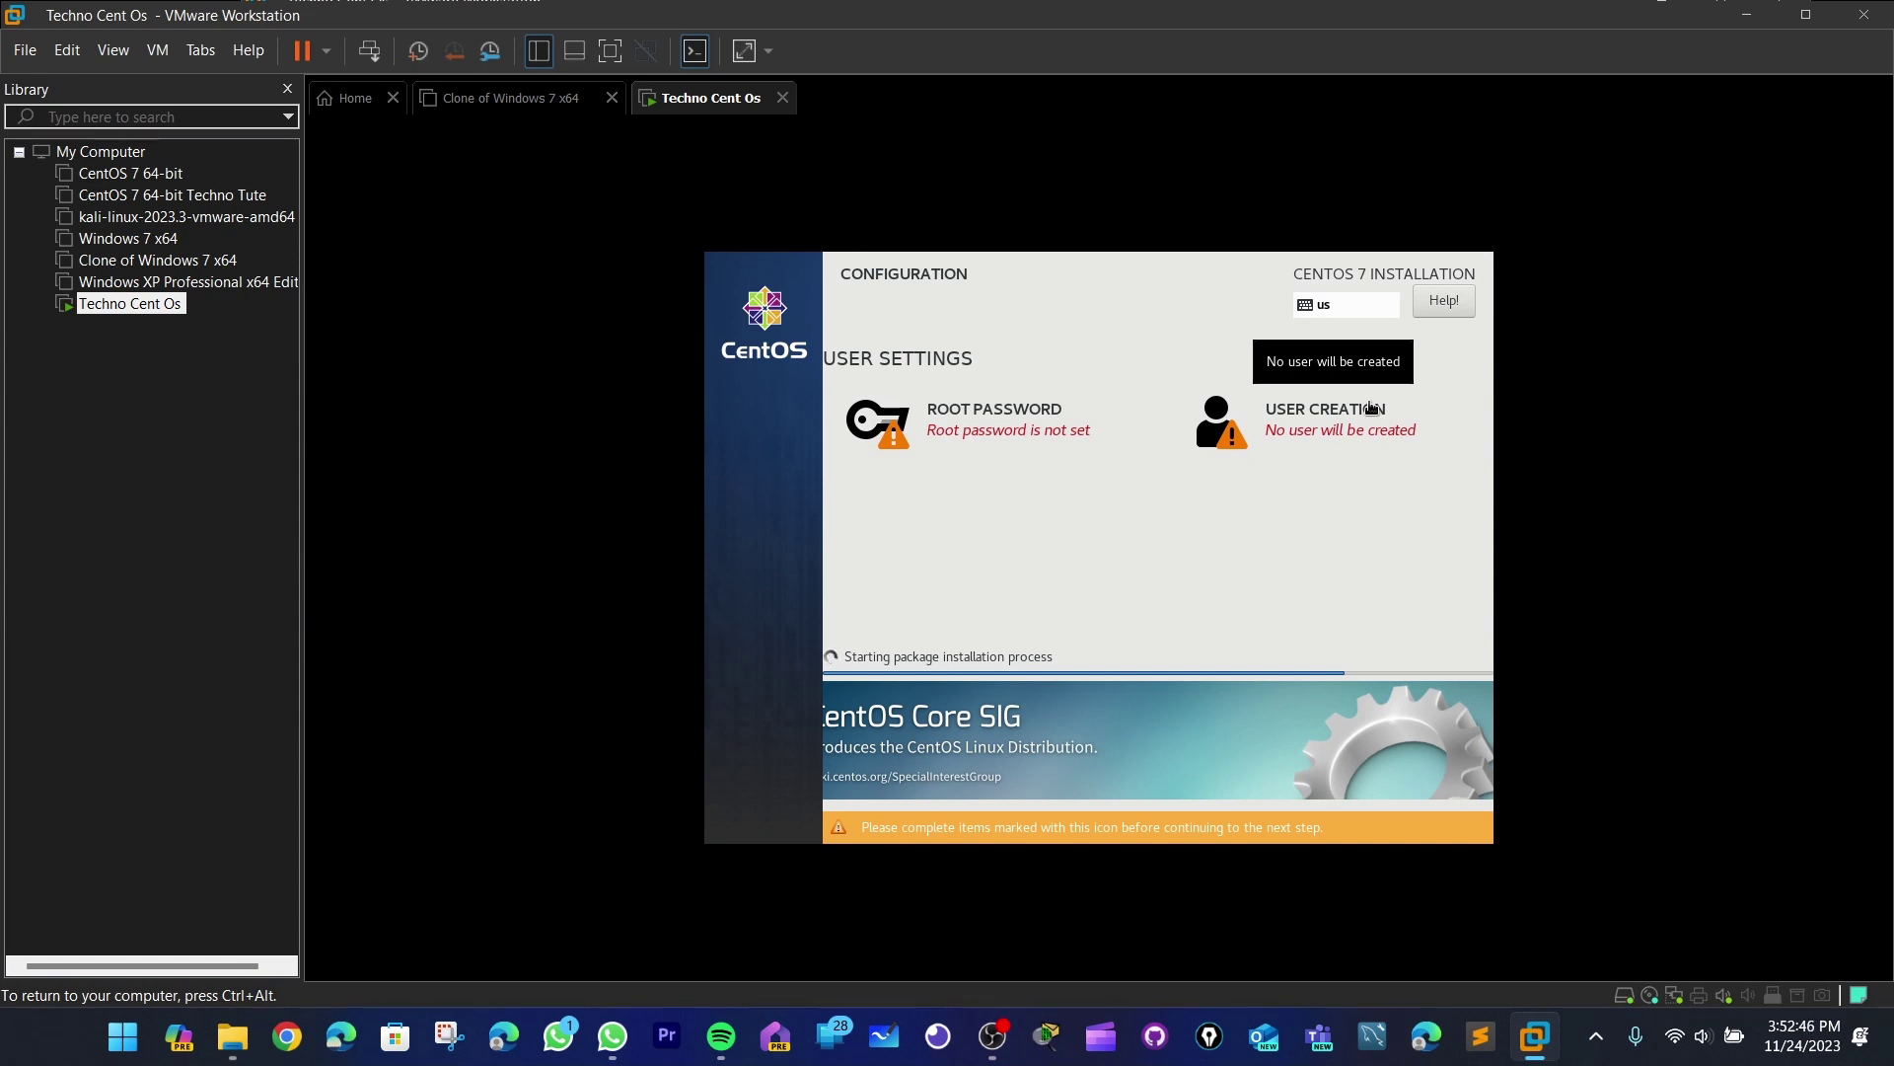
# - Enter and confirm the root account password, then save it
pyautogui.click(1001, 426)
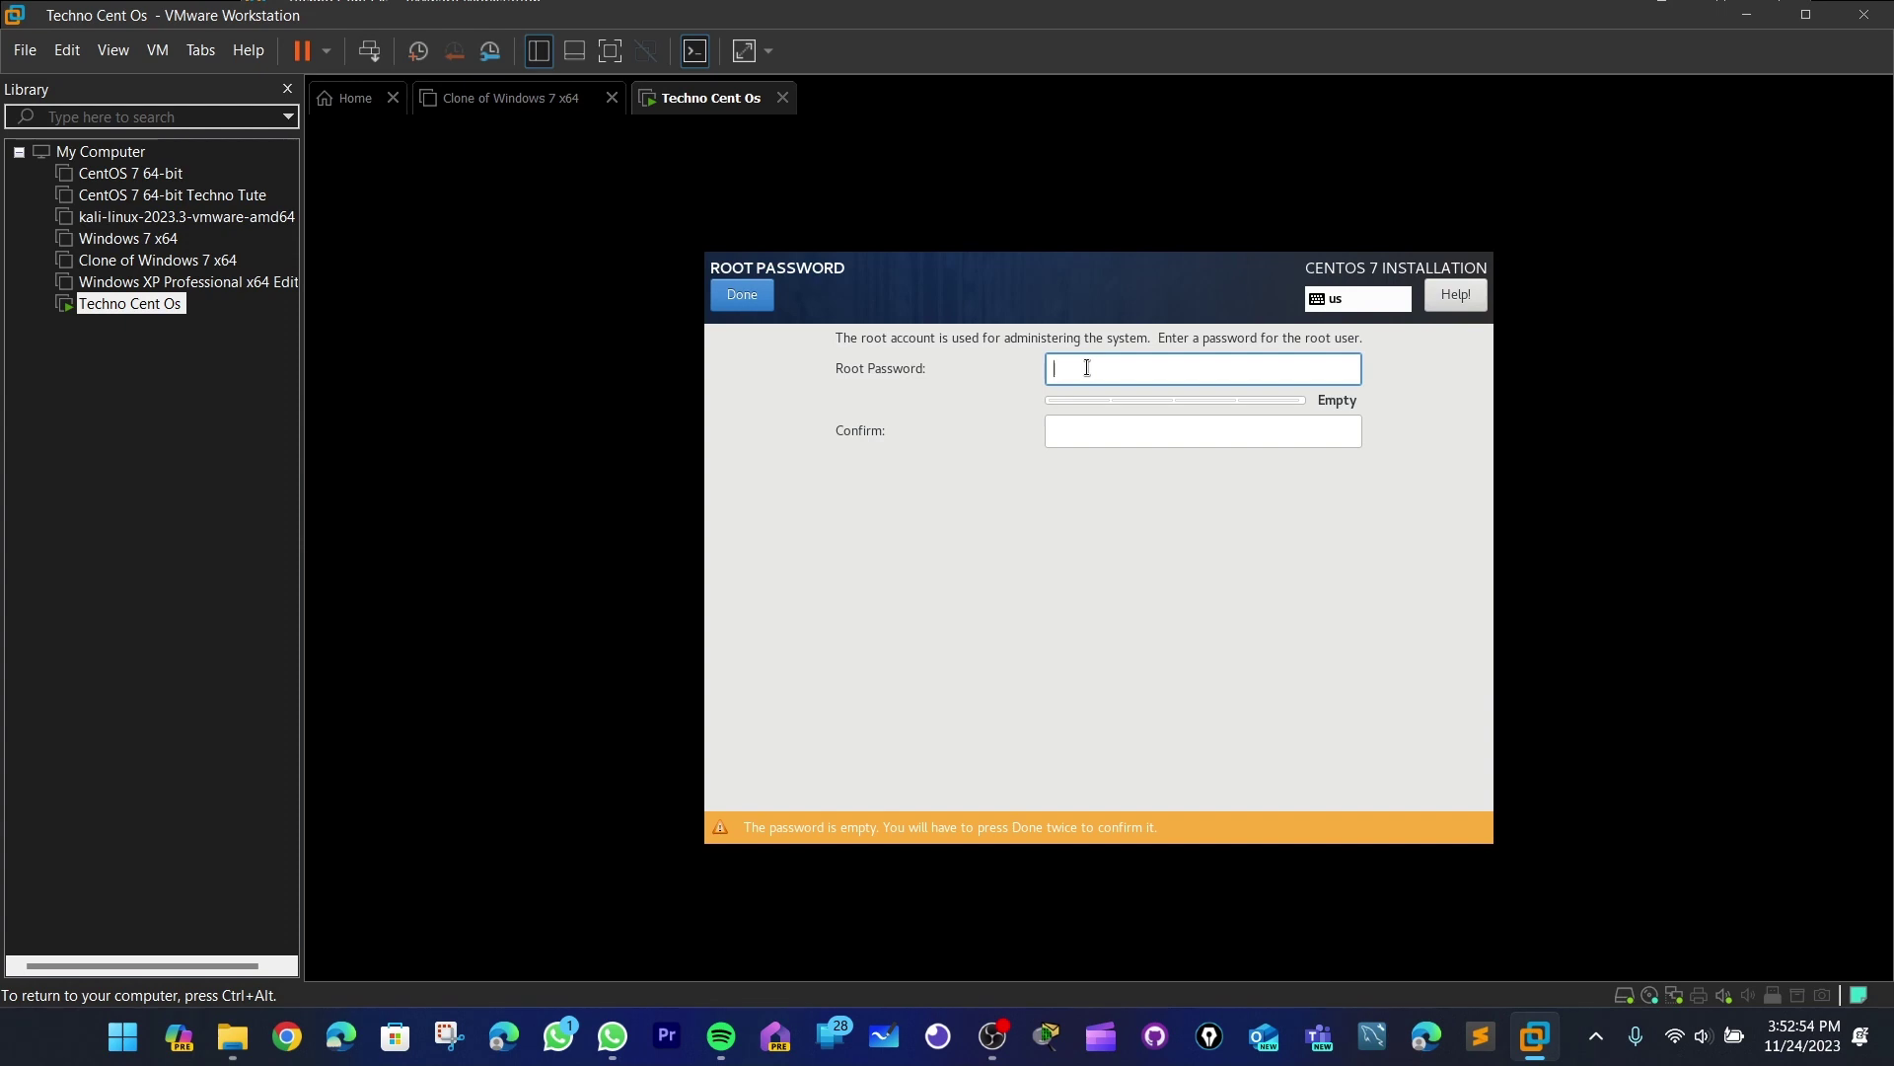
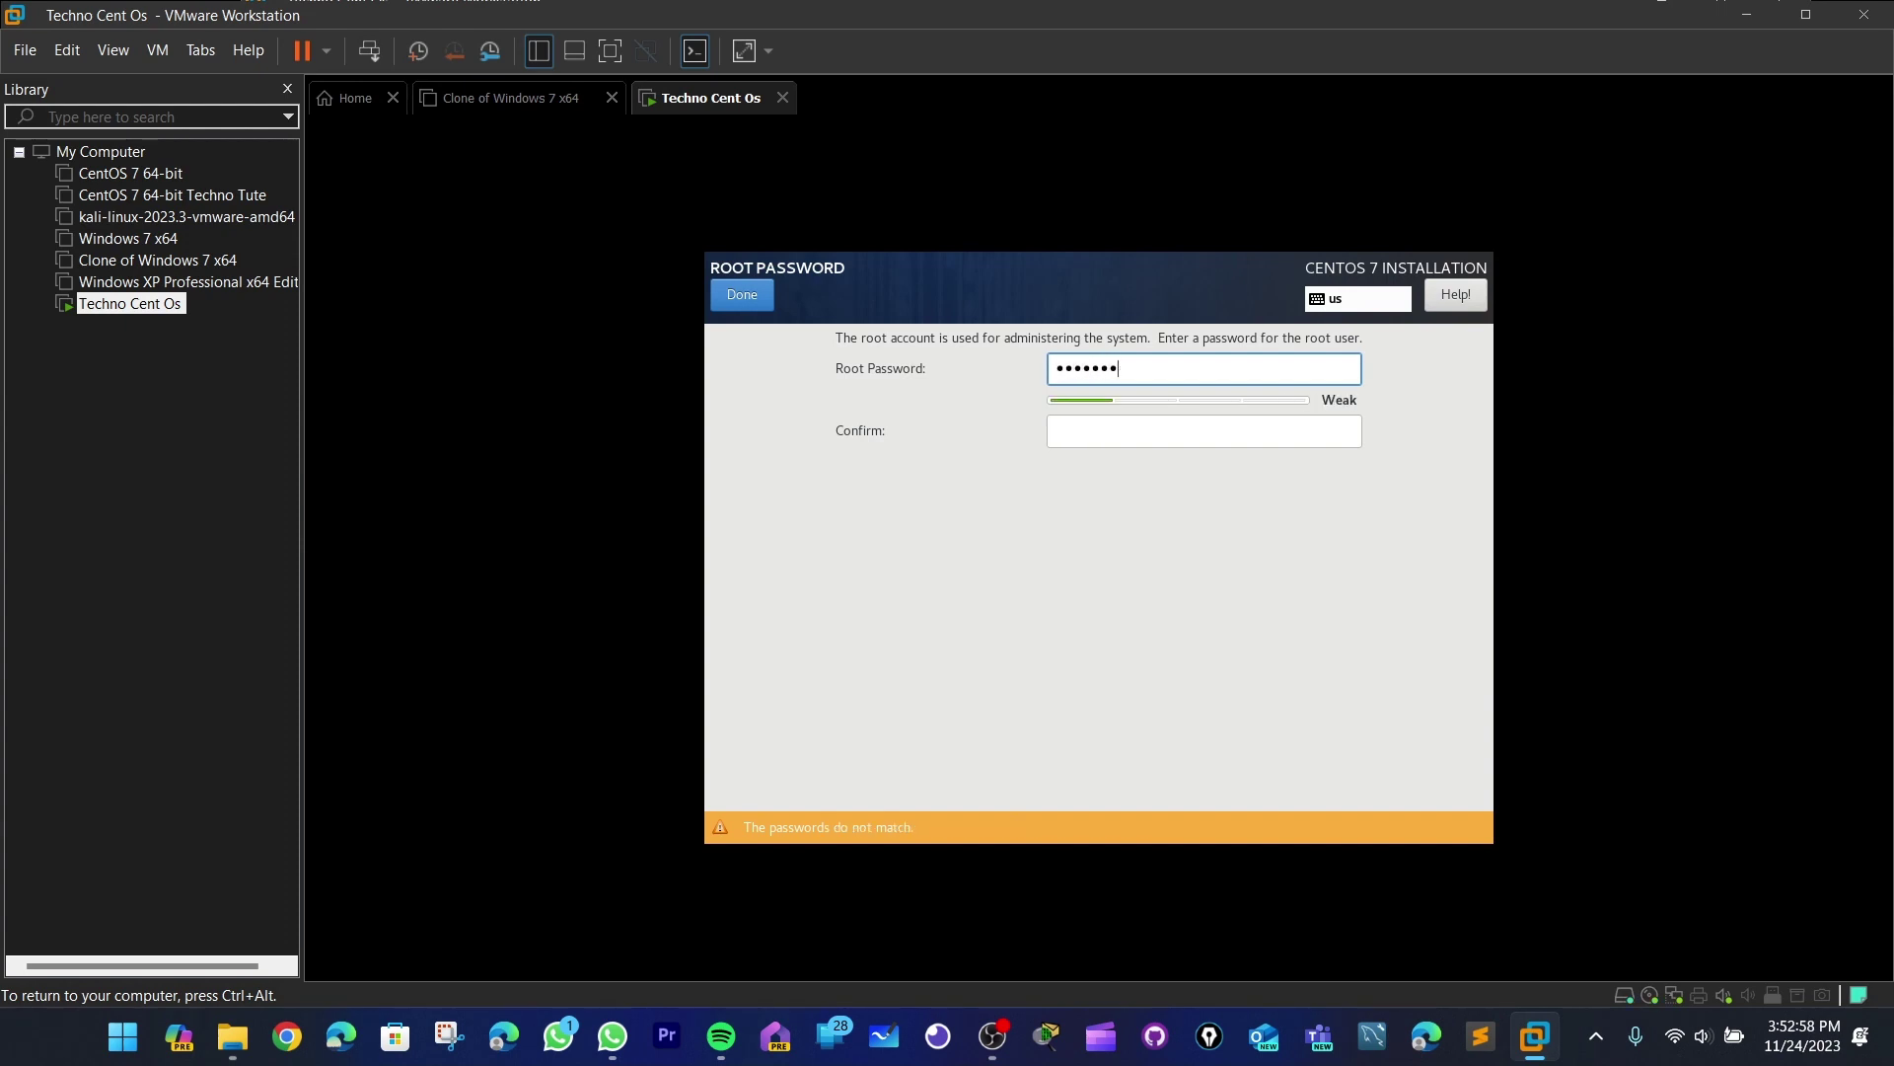
pyautogui.click(1092, 425)
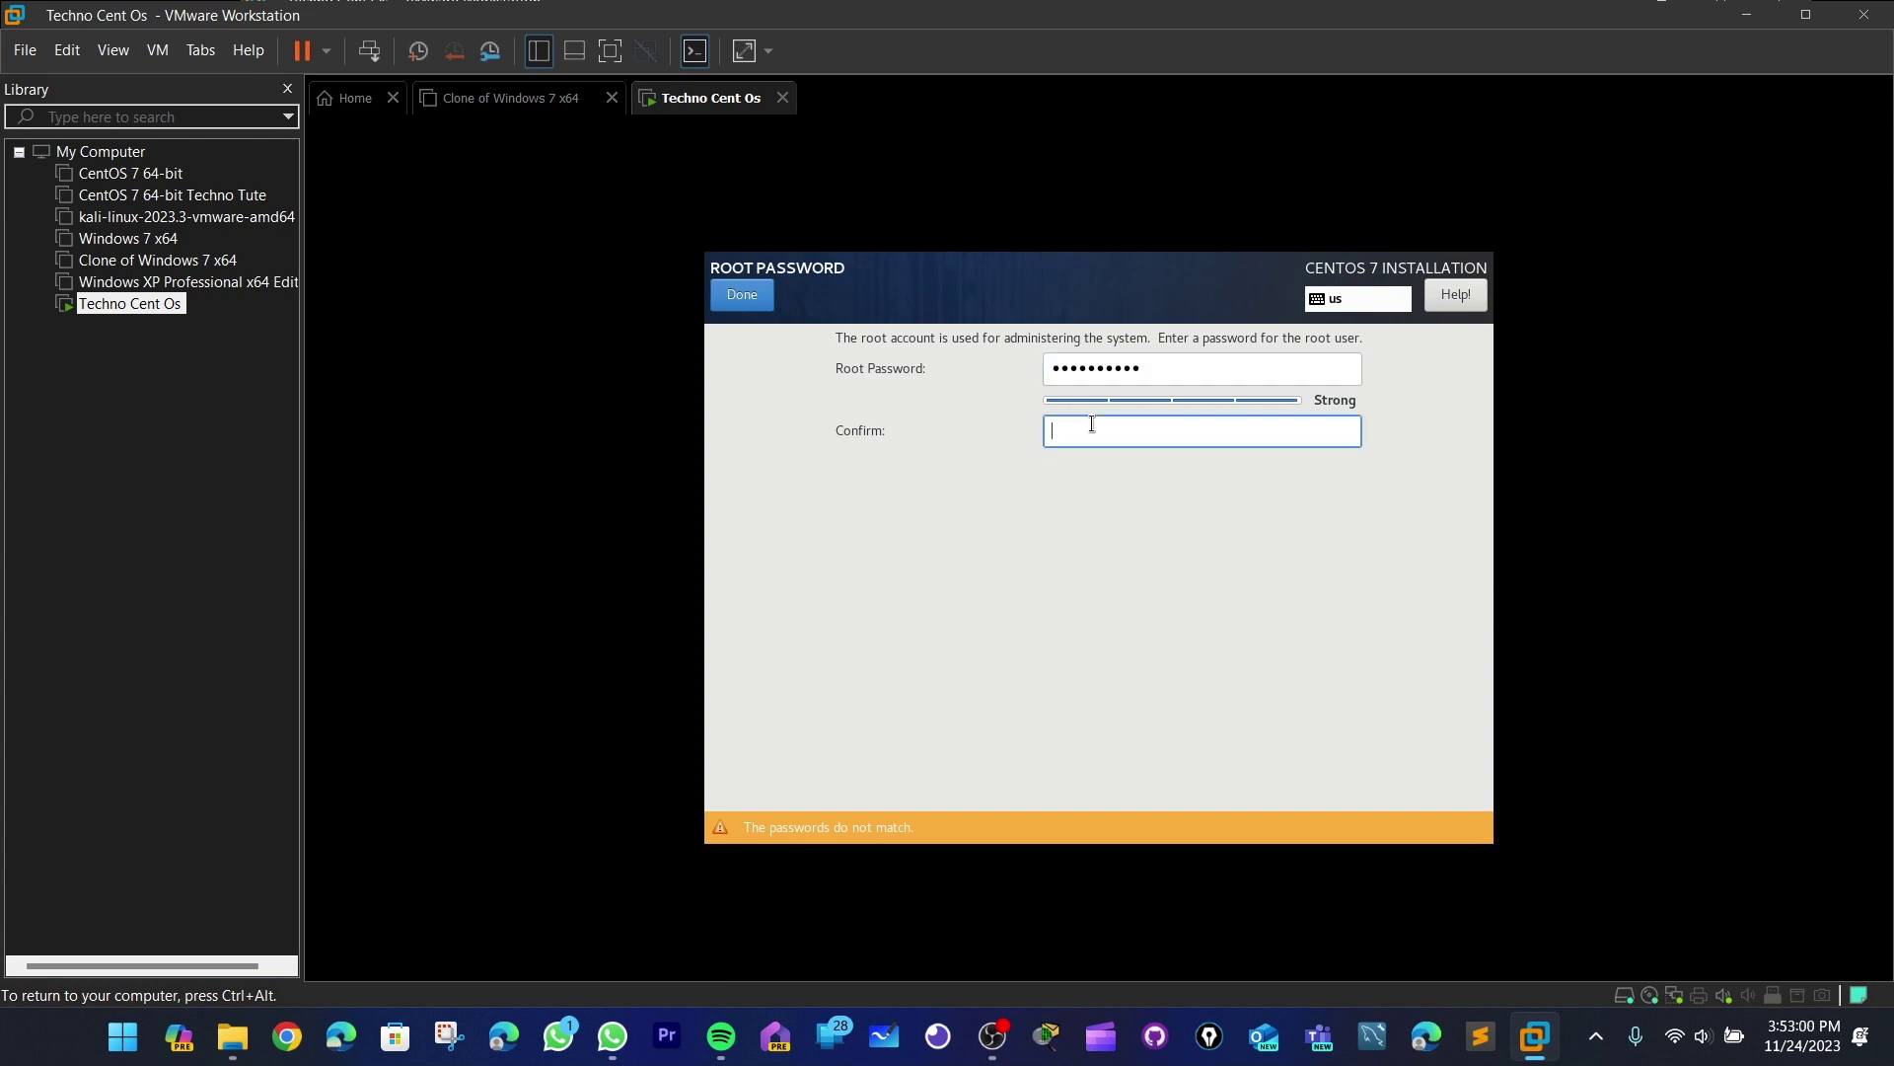
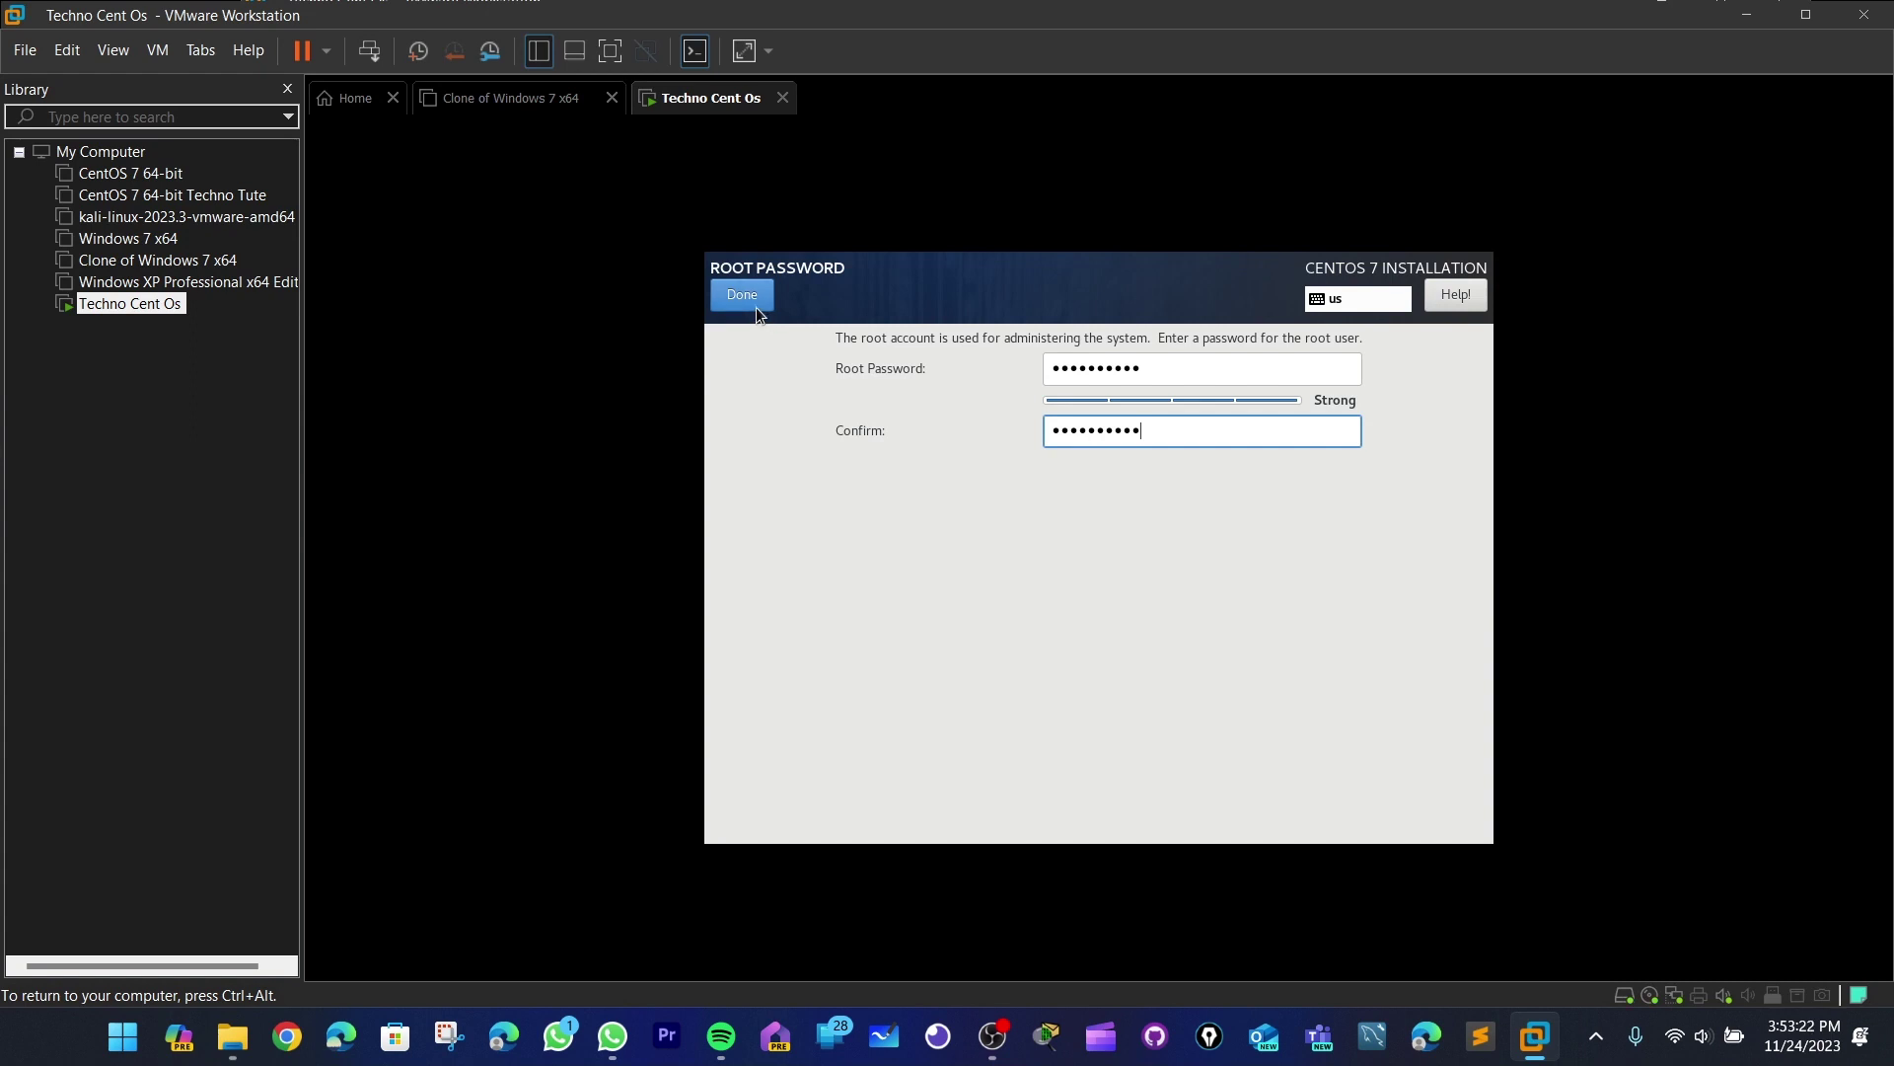
pyautogui.click(754, 306)
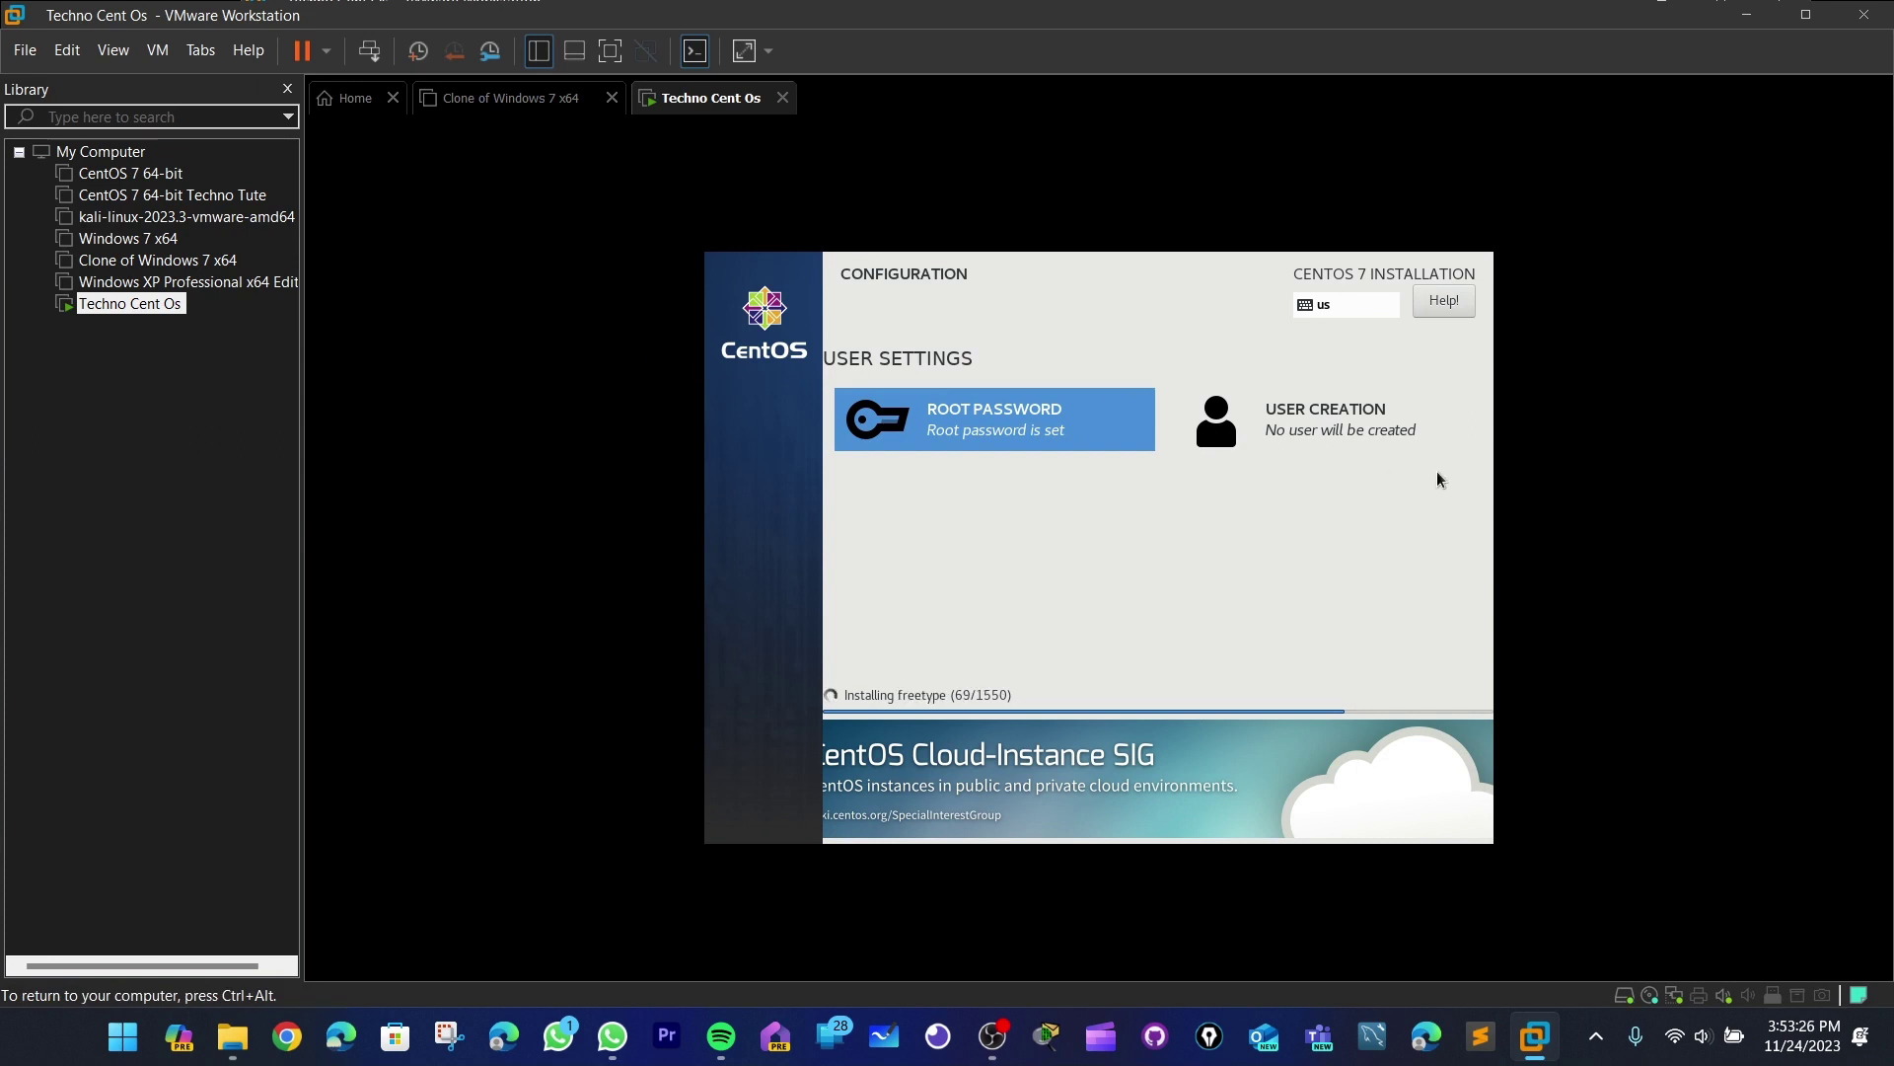
# - Create the user techno and make it an administrator
pyautogui.click(1379, 427)
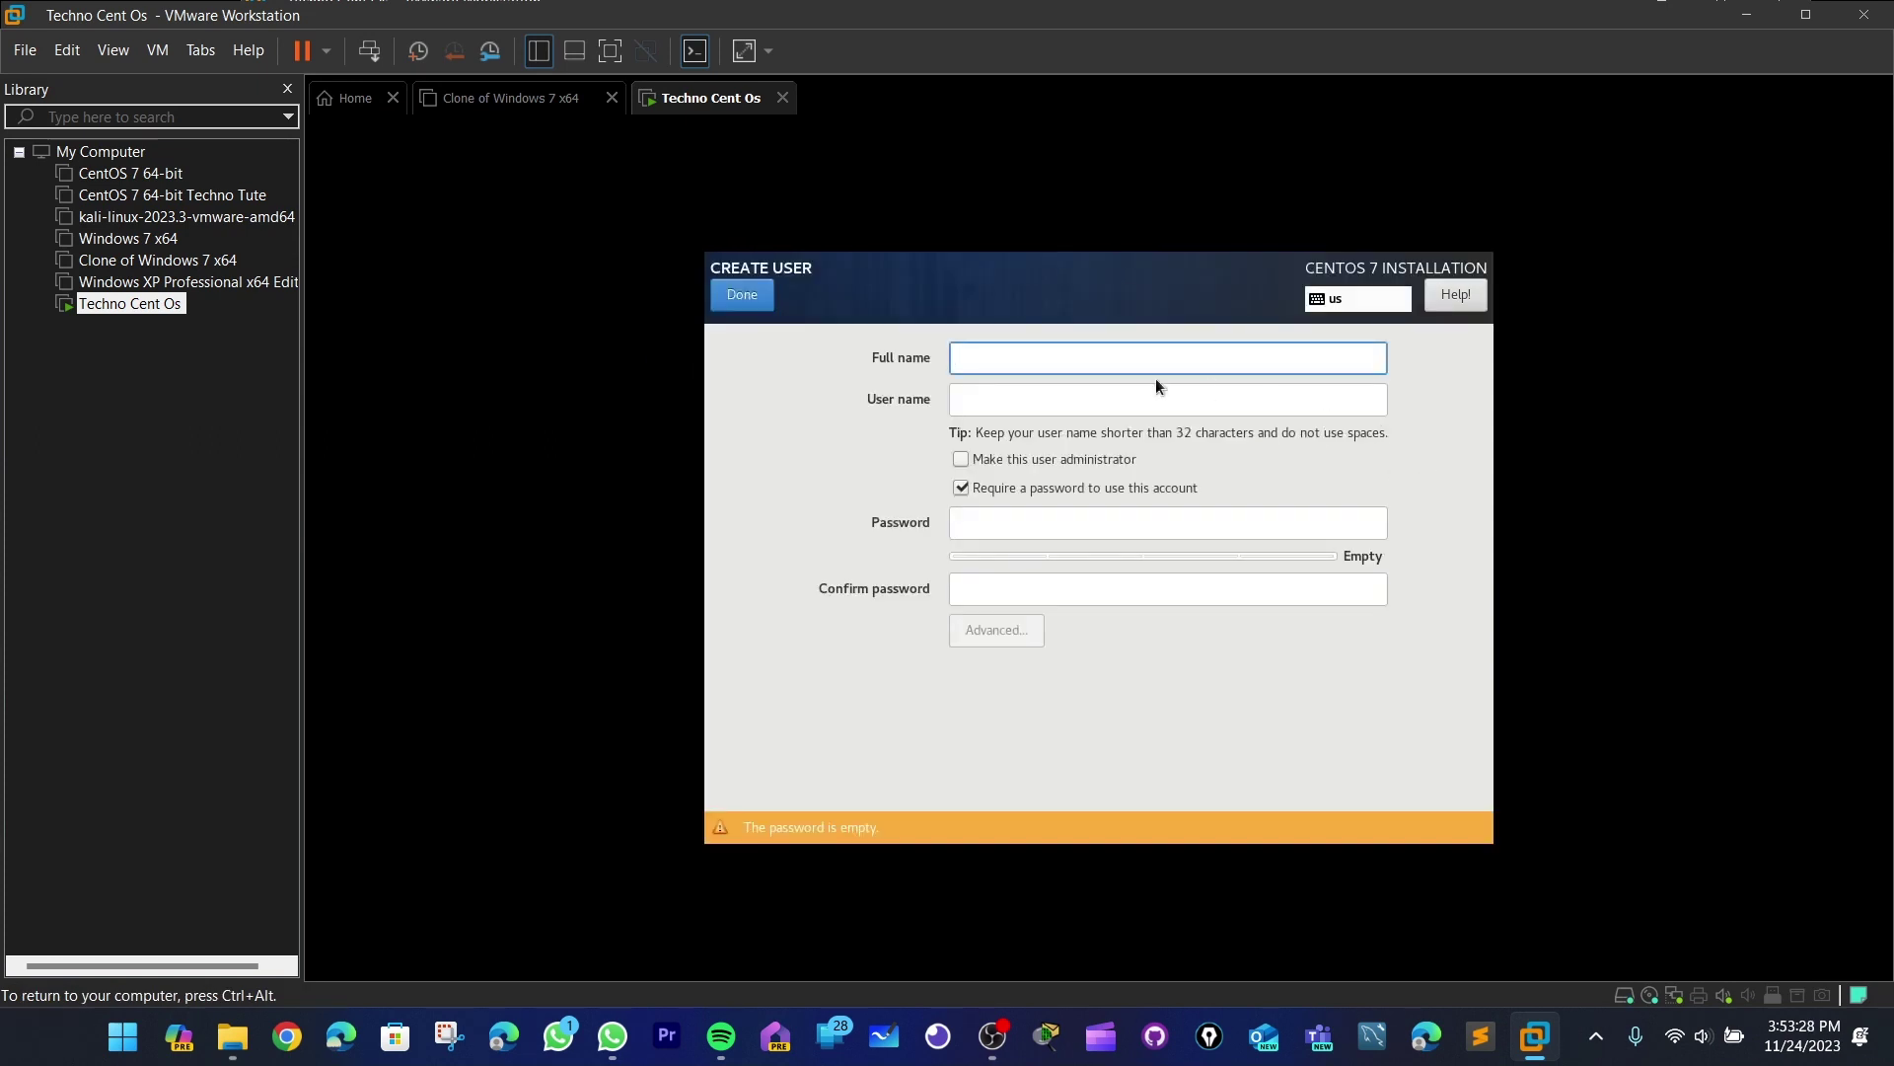
pyautogui.write('techno')
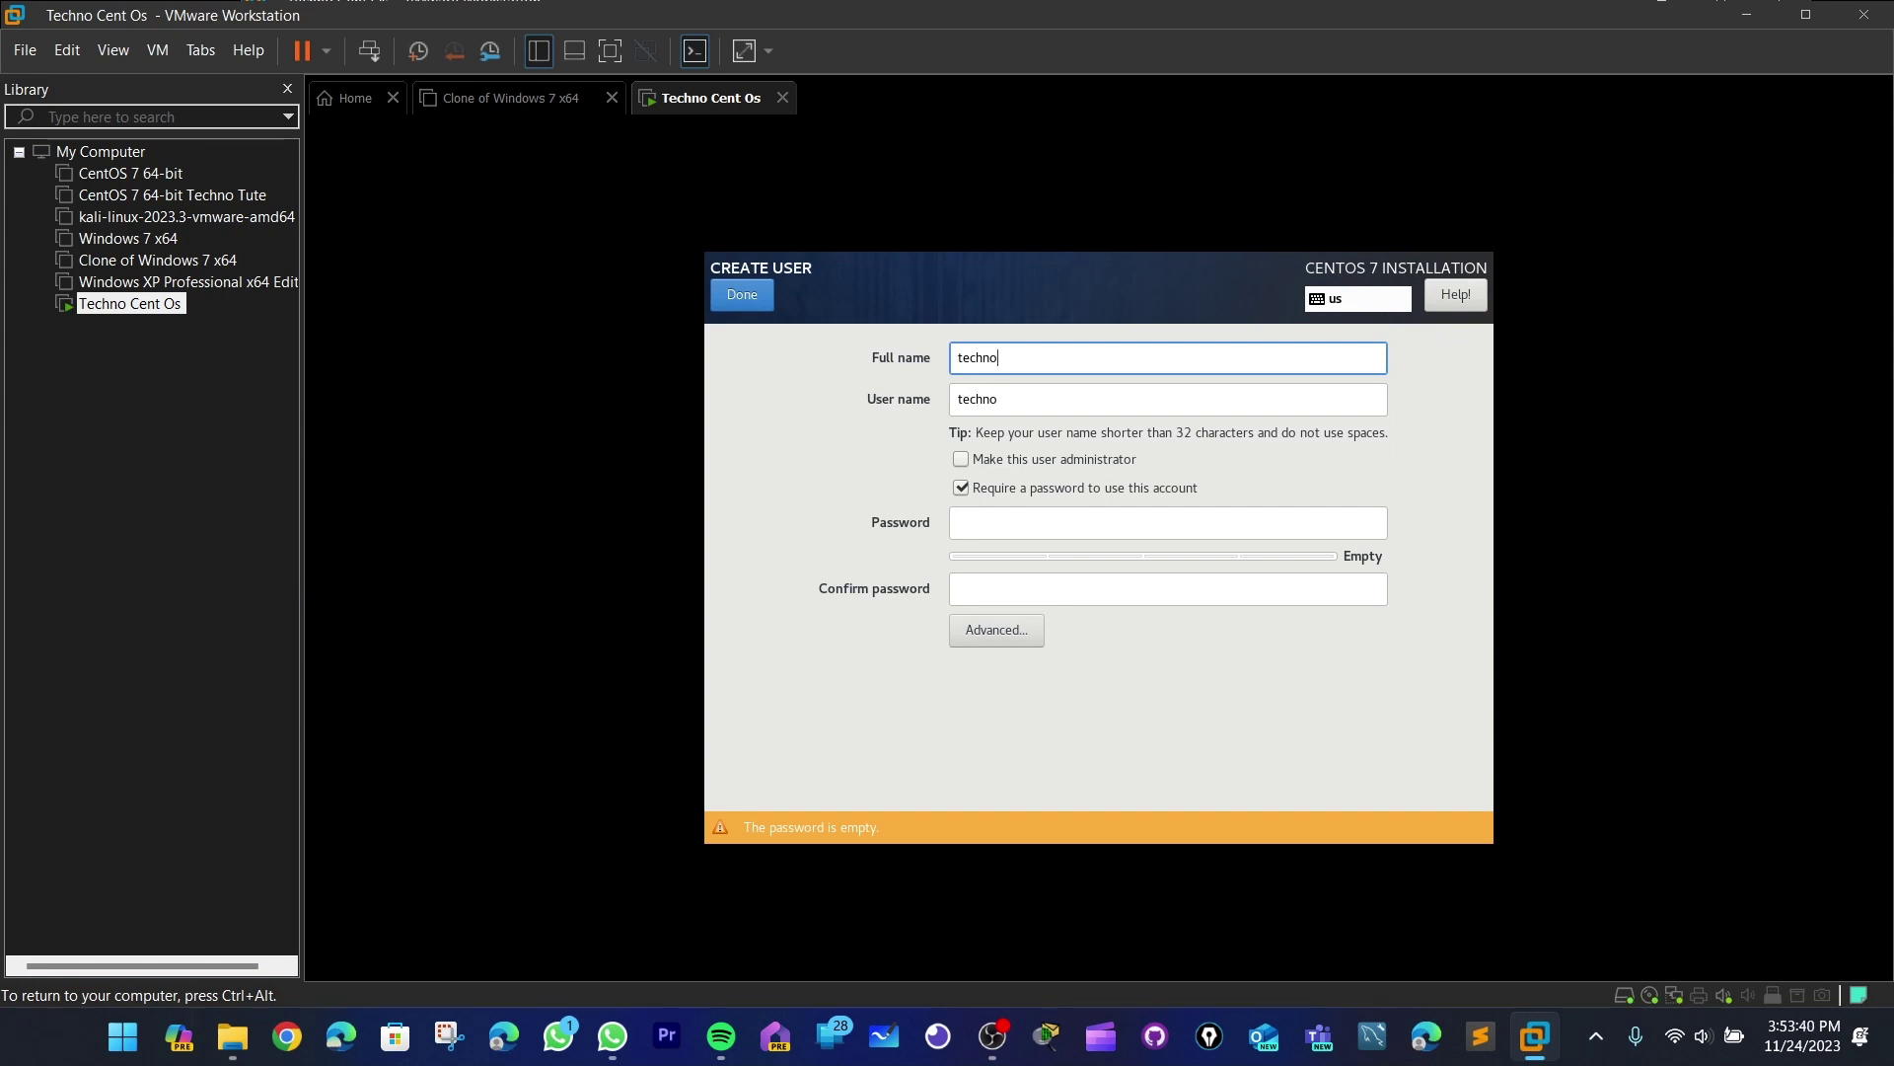
pyautogui.click(1040, 461)
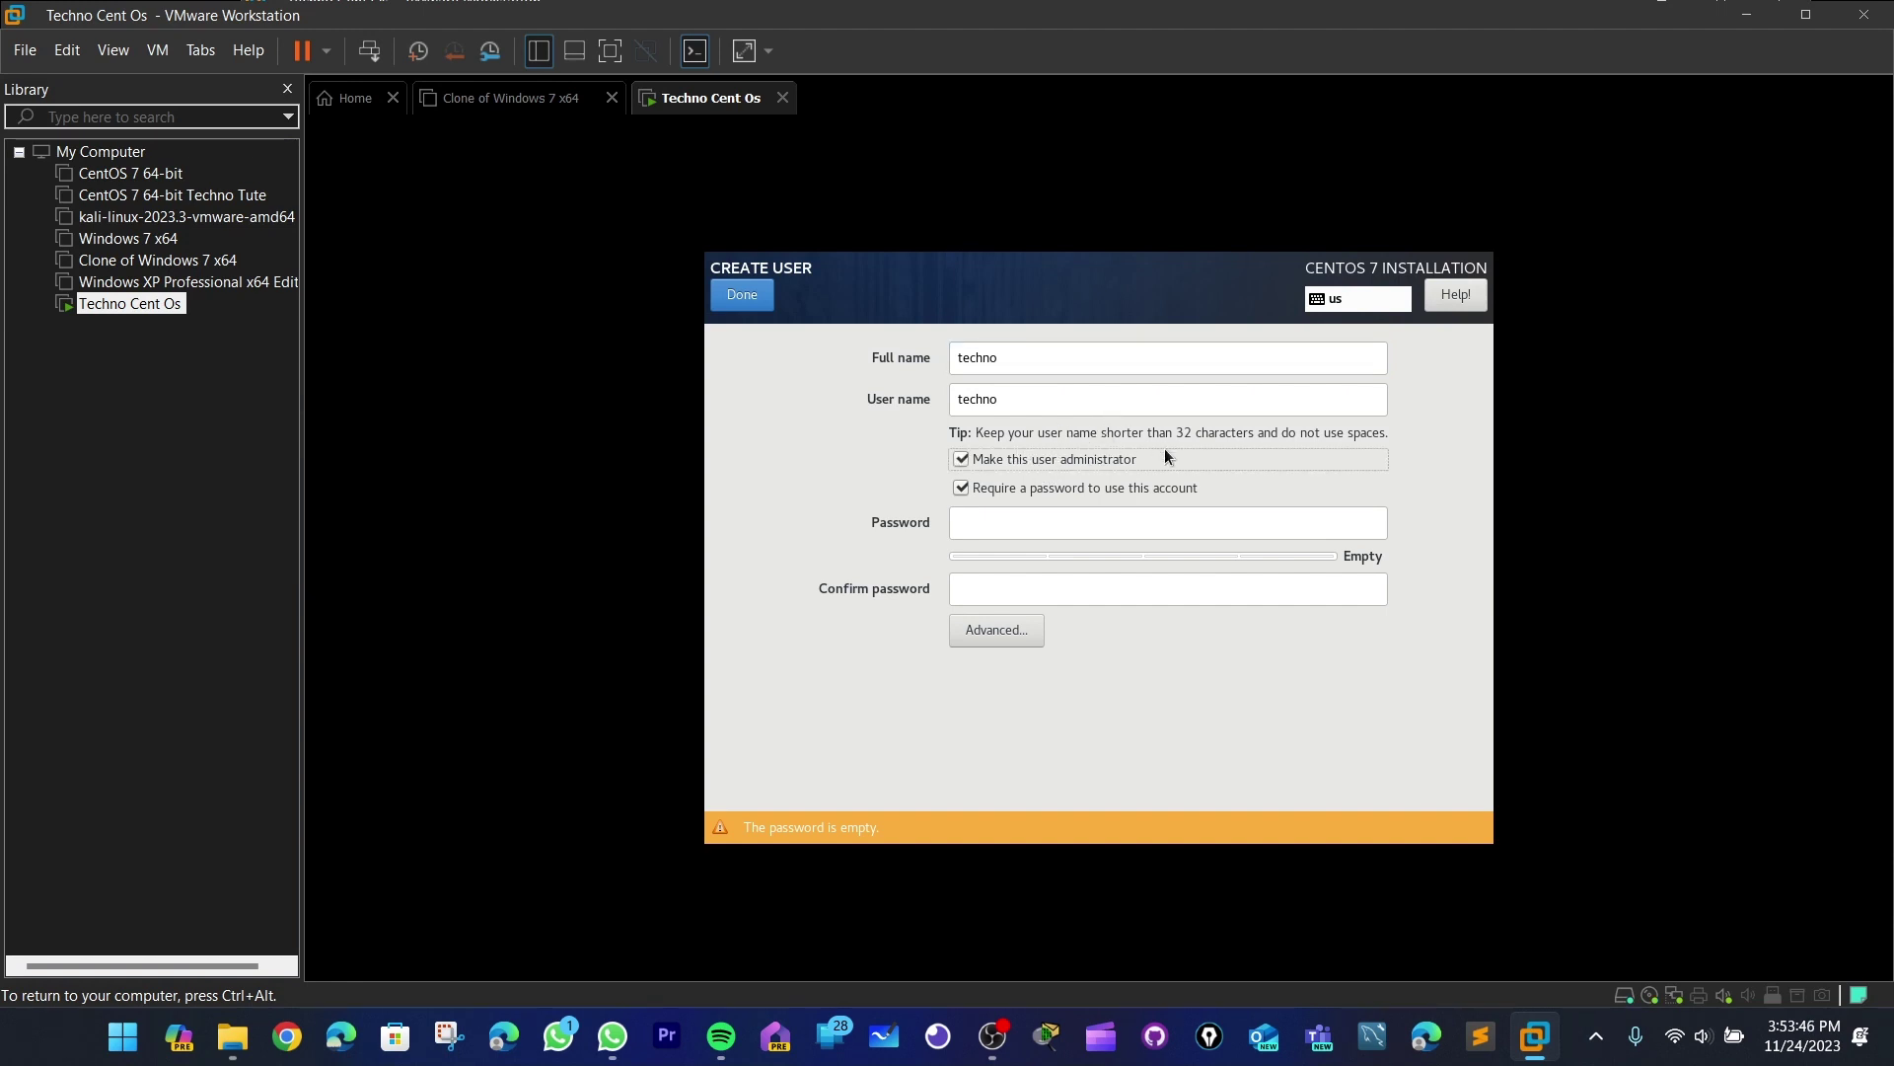
# - Enter and confirm a strong password for techno, then accept the user settings
pyautogui.click(1052, 524)
pyautogui.write('********')
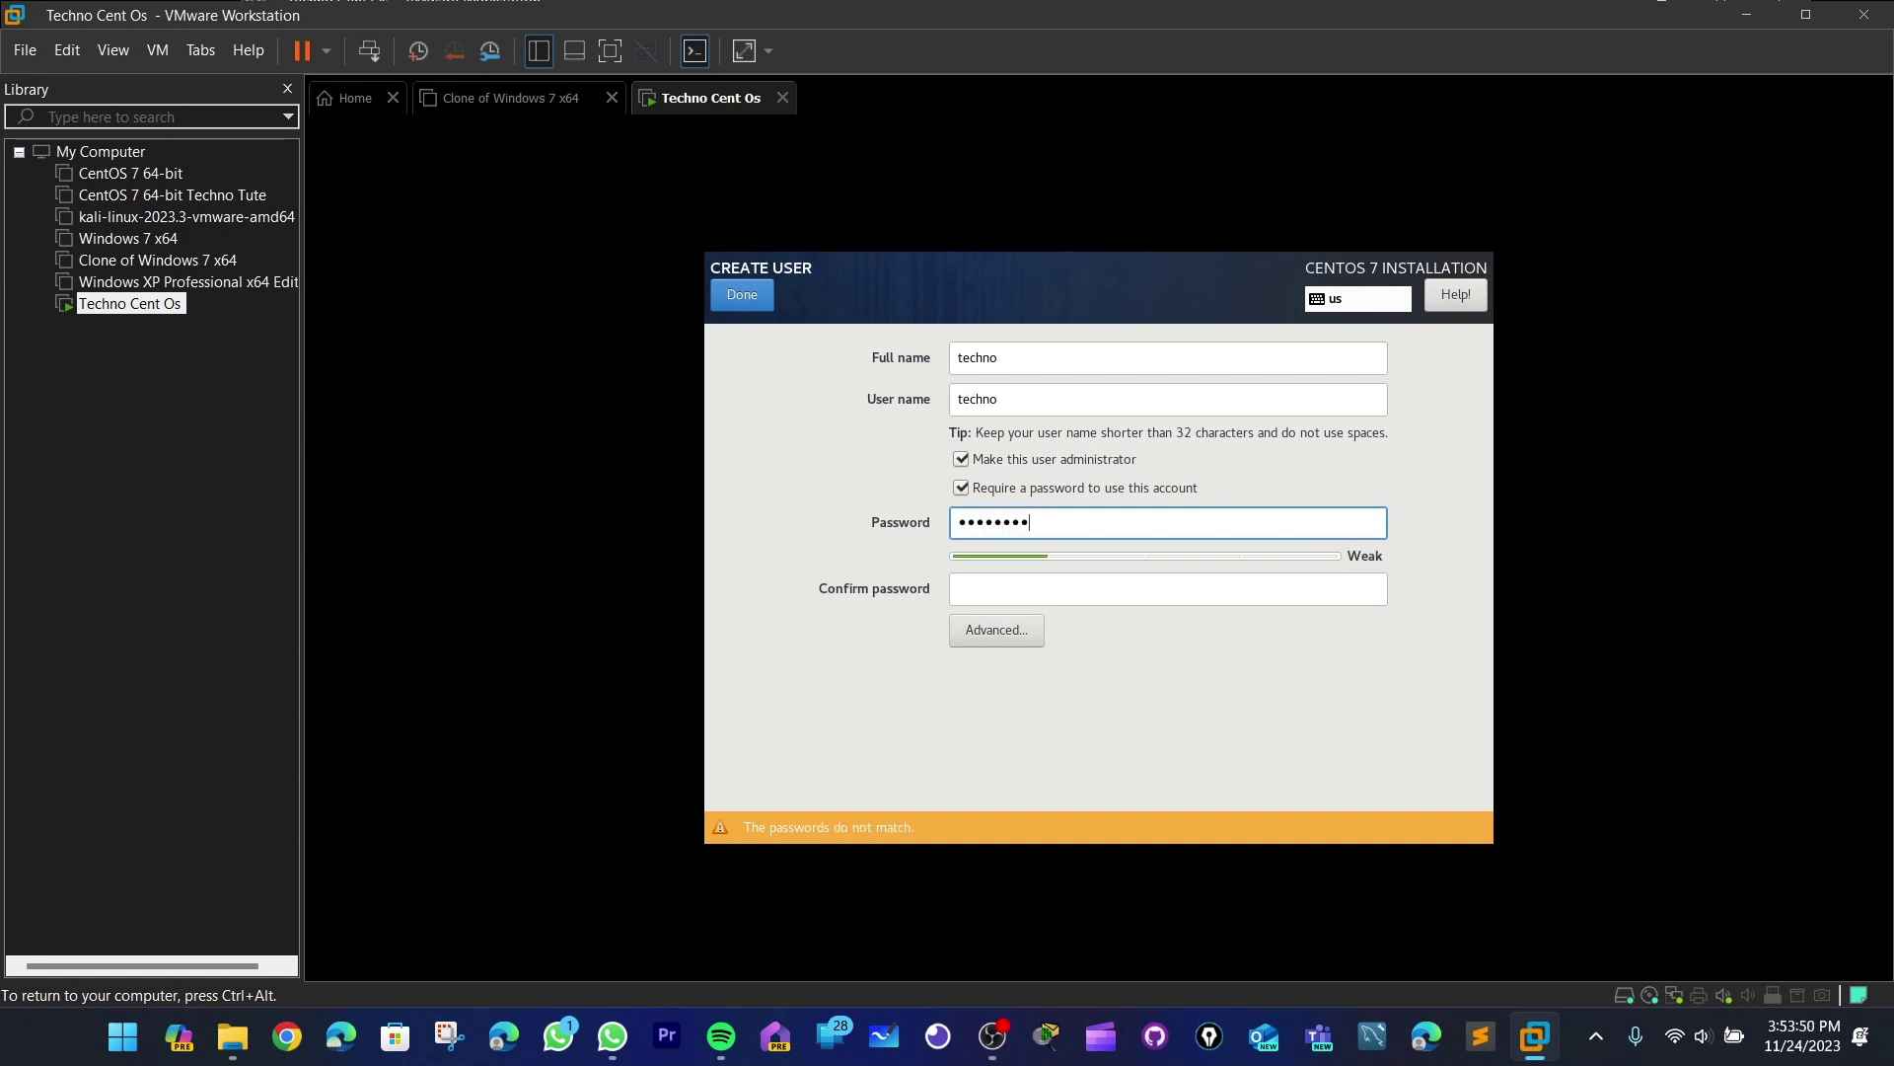
pyautogui.press('BackSpace')
pyautogui.press('BackSpace')
pyautogui.press('BackSpace')
pyautogui.press('BackSpace')
pyautogui.press('BackSpace')
pyautogui.press('BackSpace')
pyautogui.press('BackSpace')
pyautogui.press('BackSpace')
pyautogui.write('**********')
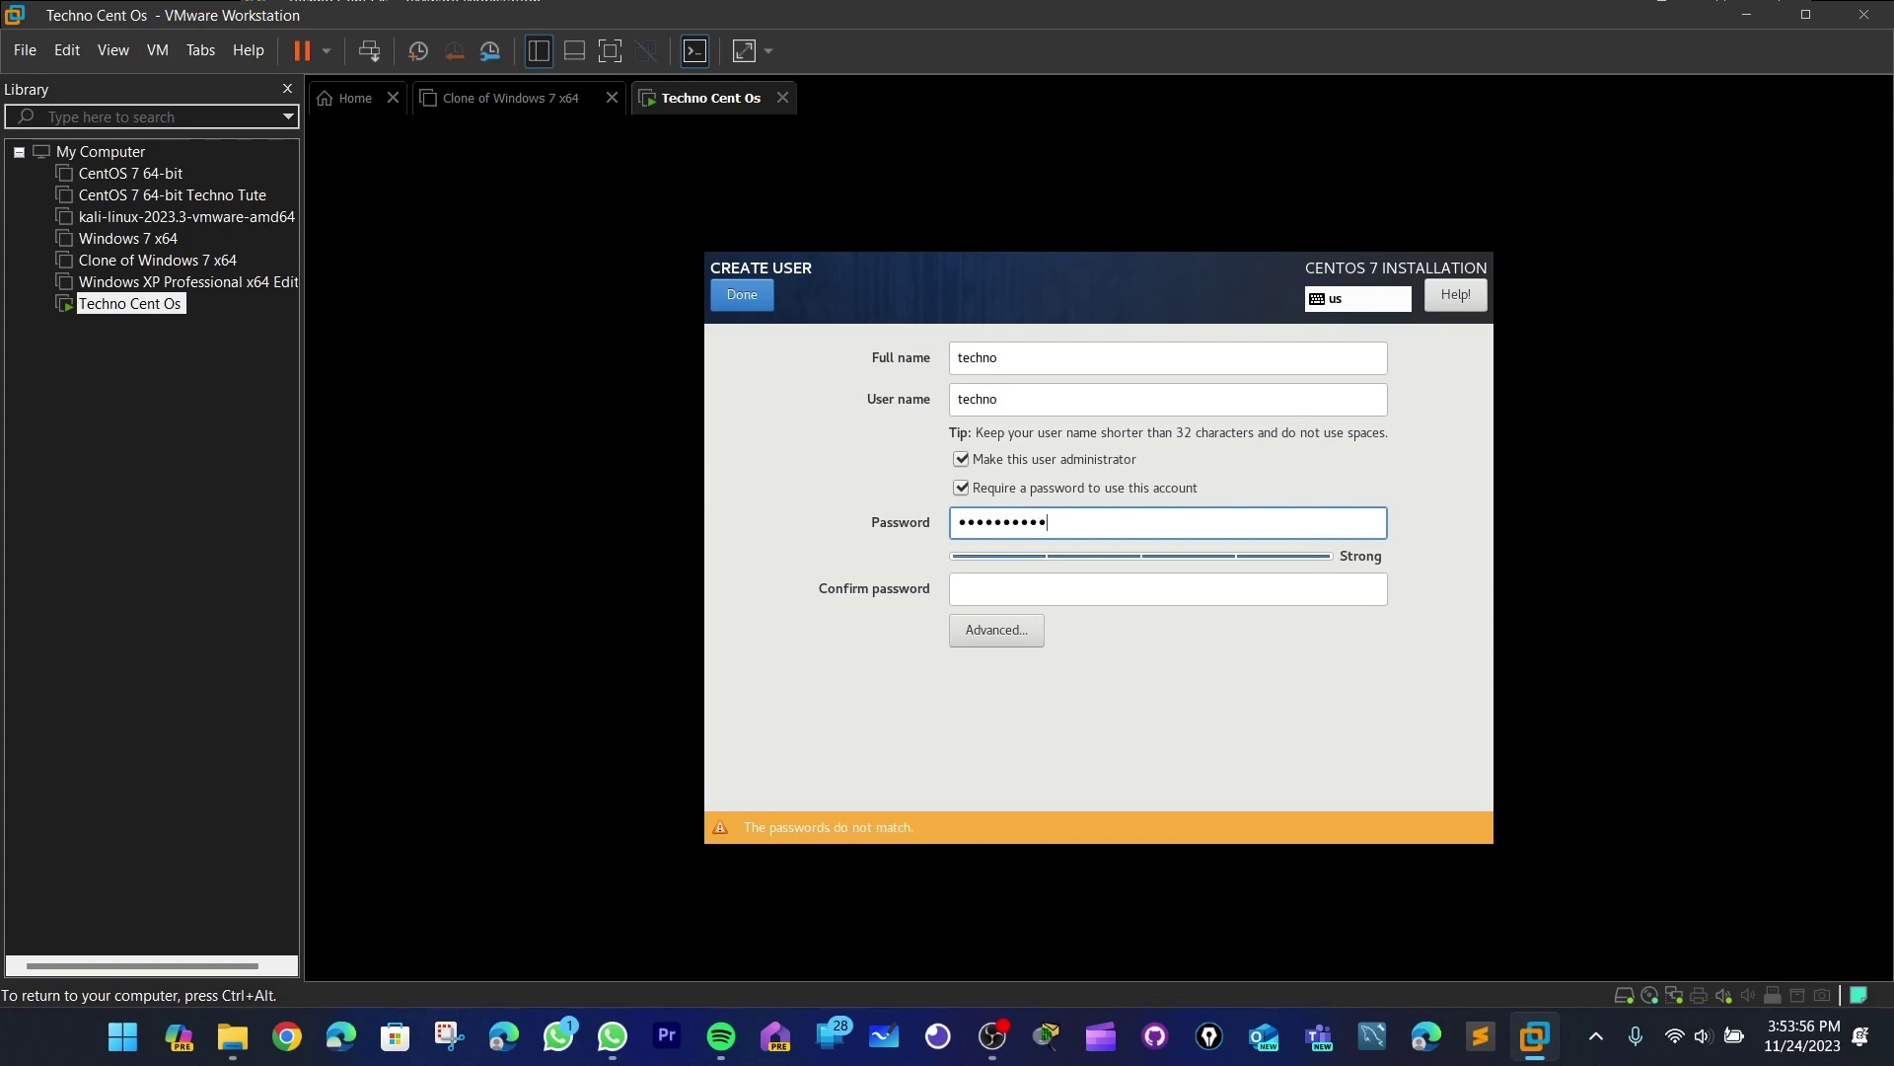
pyautogui.click(1120, 596)
pyautogui.write('********')
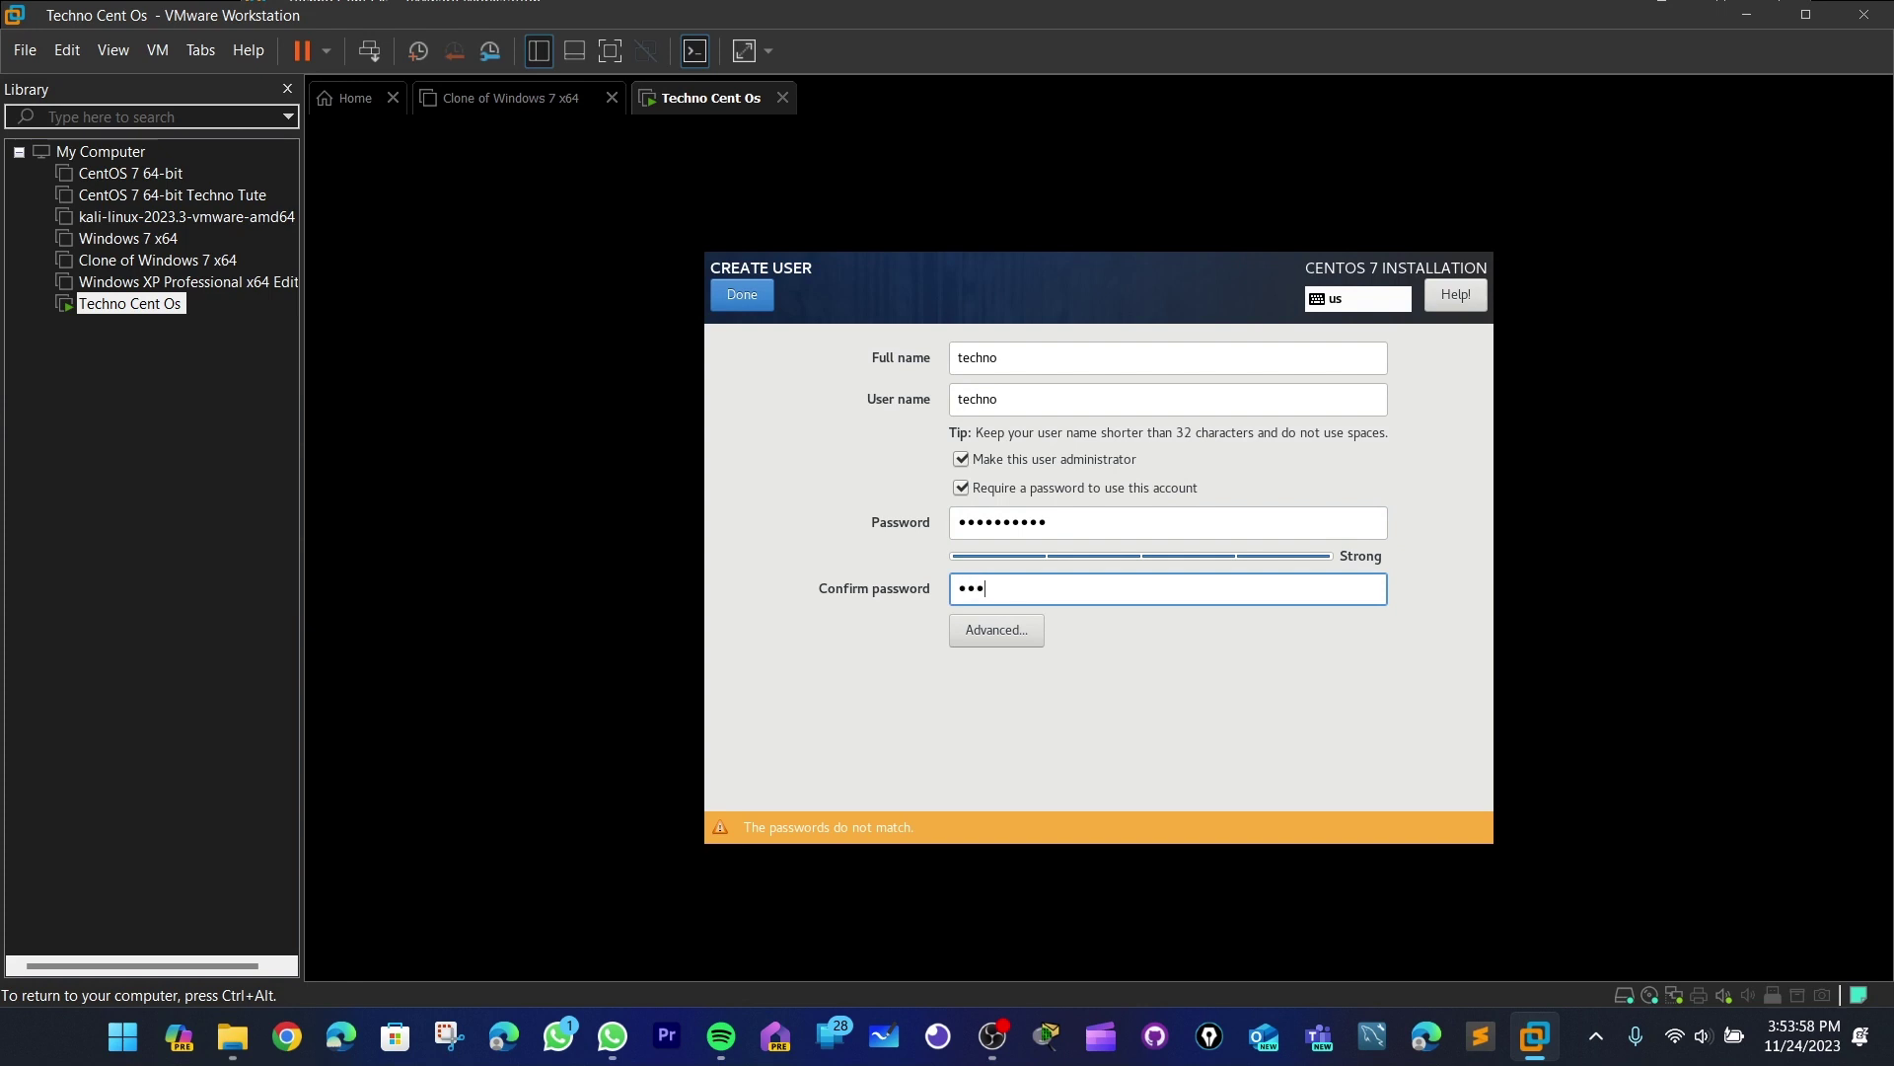
pyautogui.write('**')
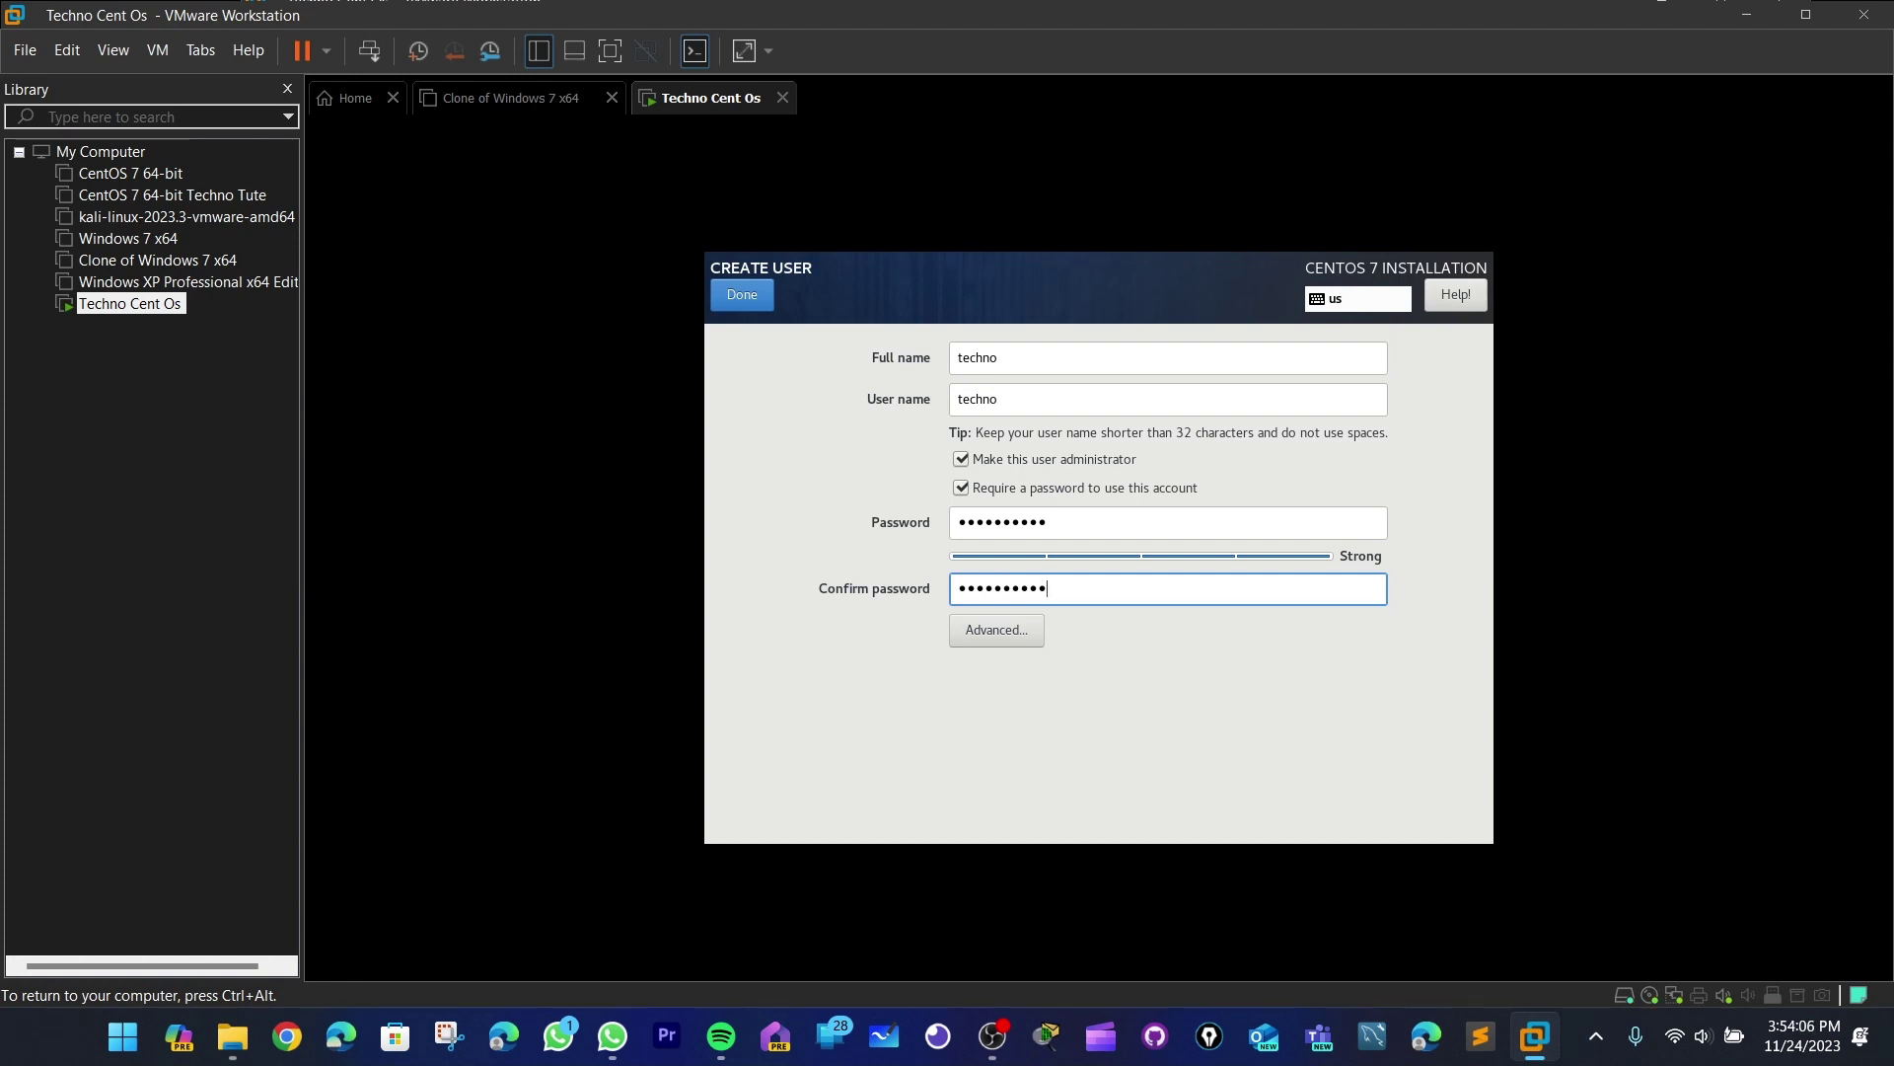
pyautogui.doubleClick(1016, 357)
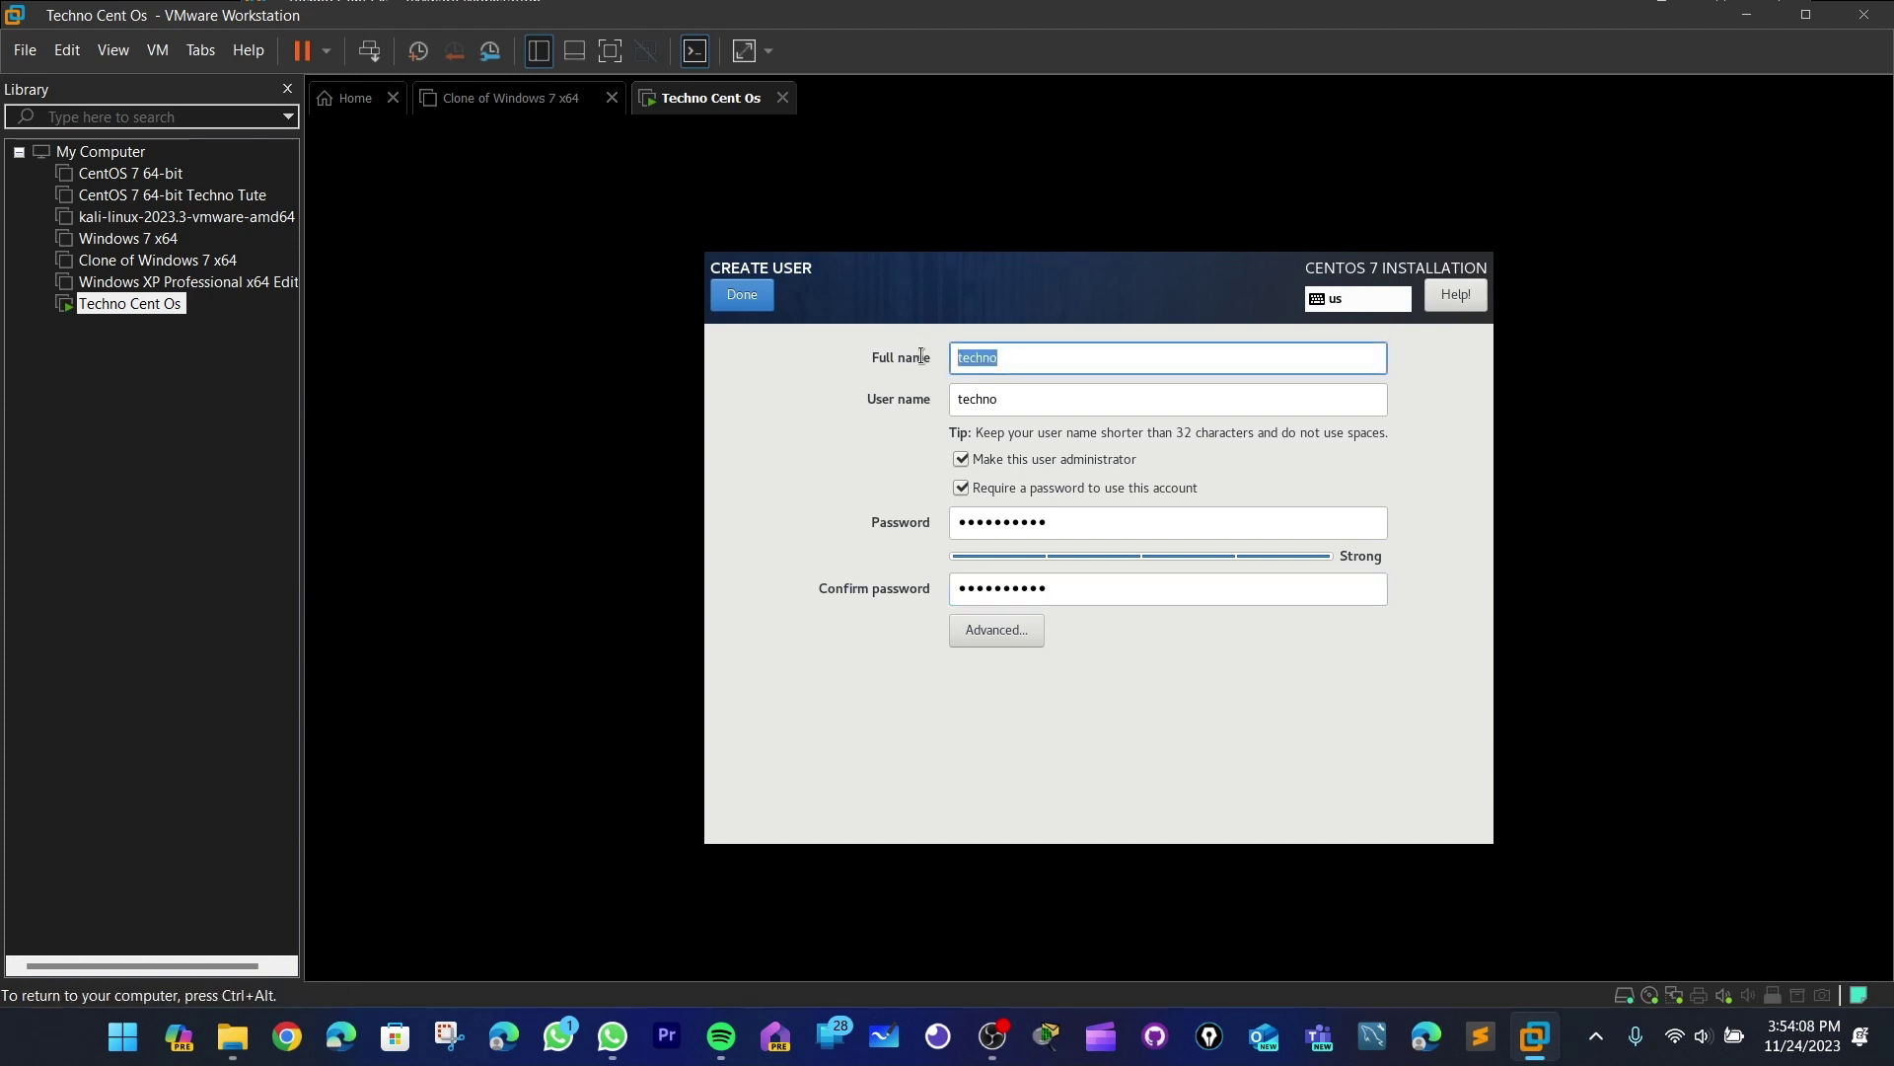
pyautogui.doubleClick(1034, 531)
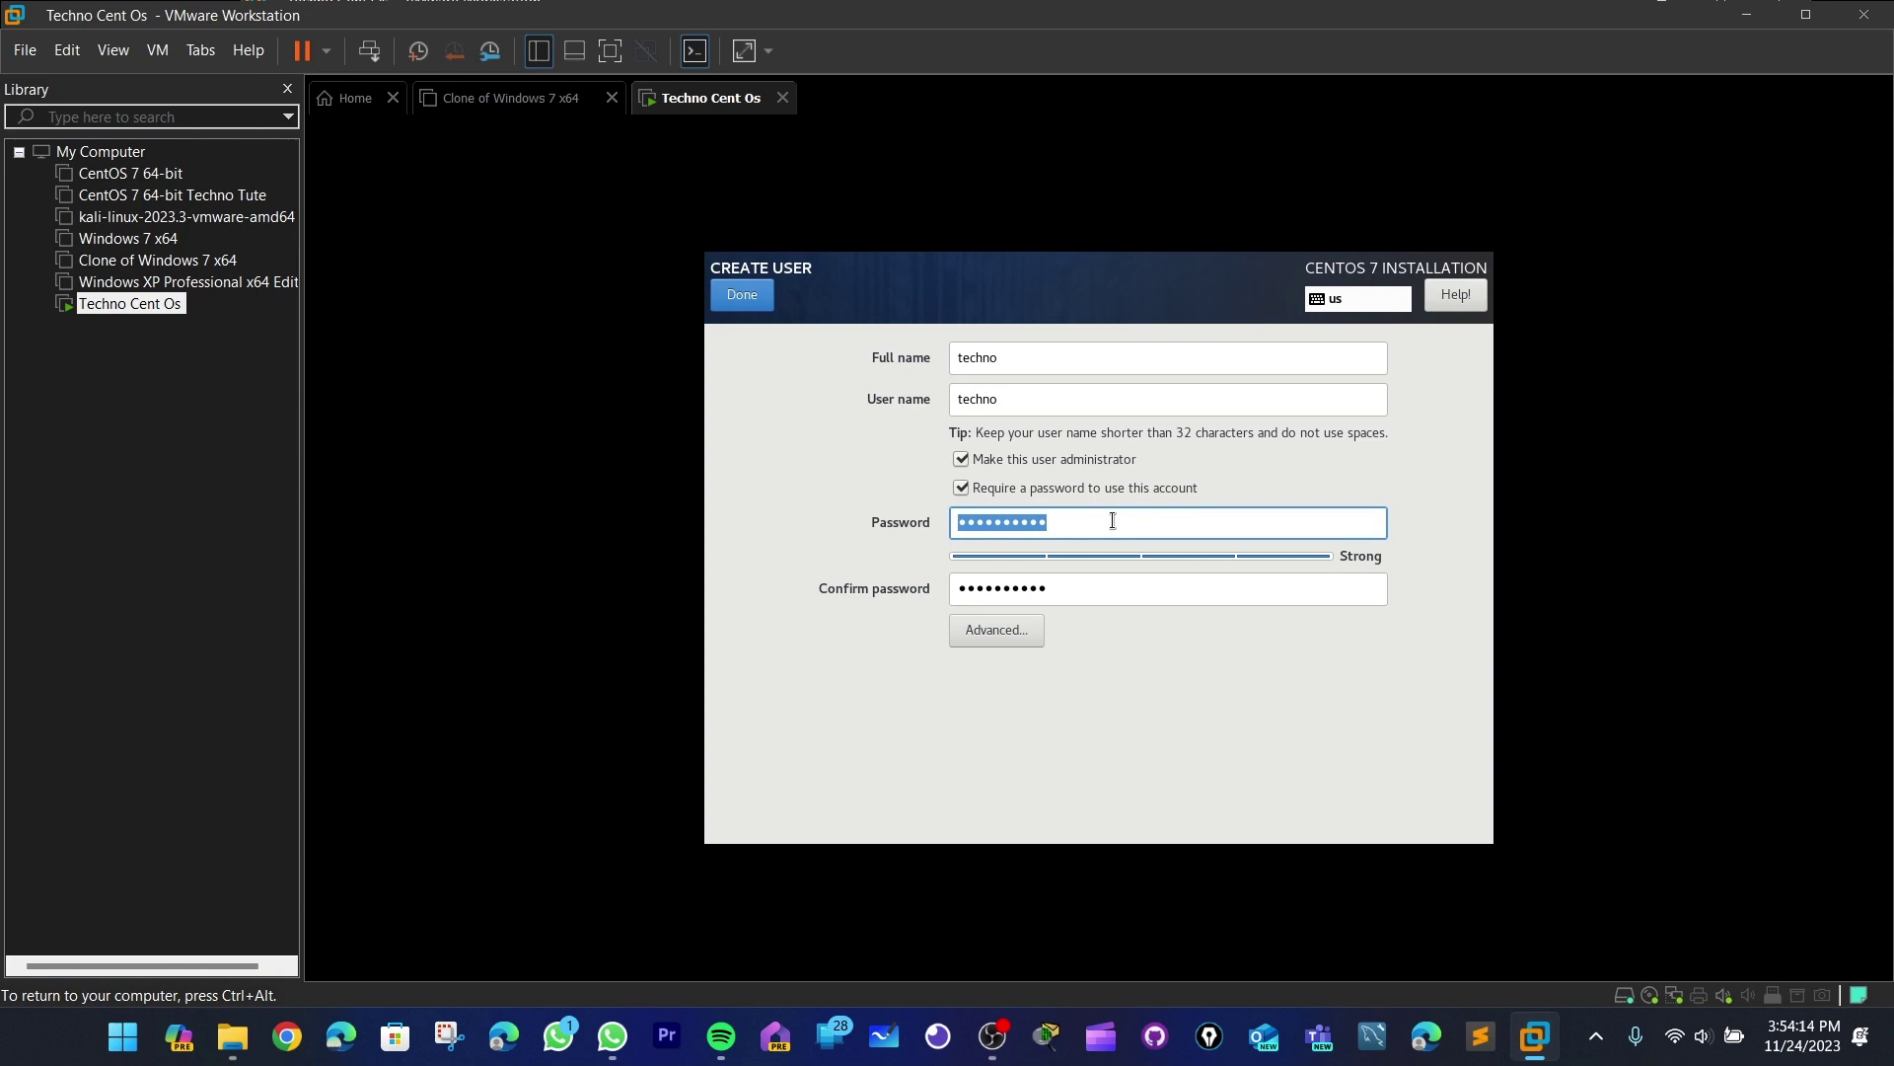
pyautogui.click(744, 298)
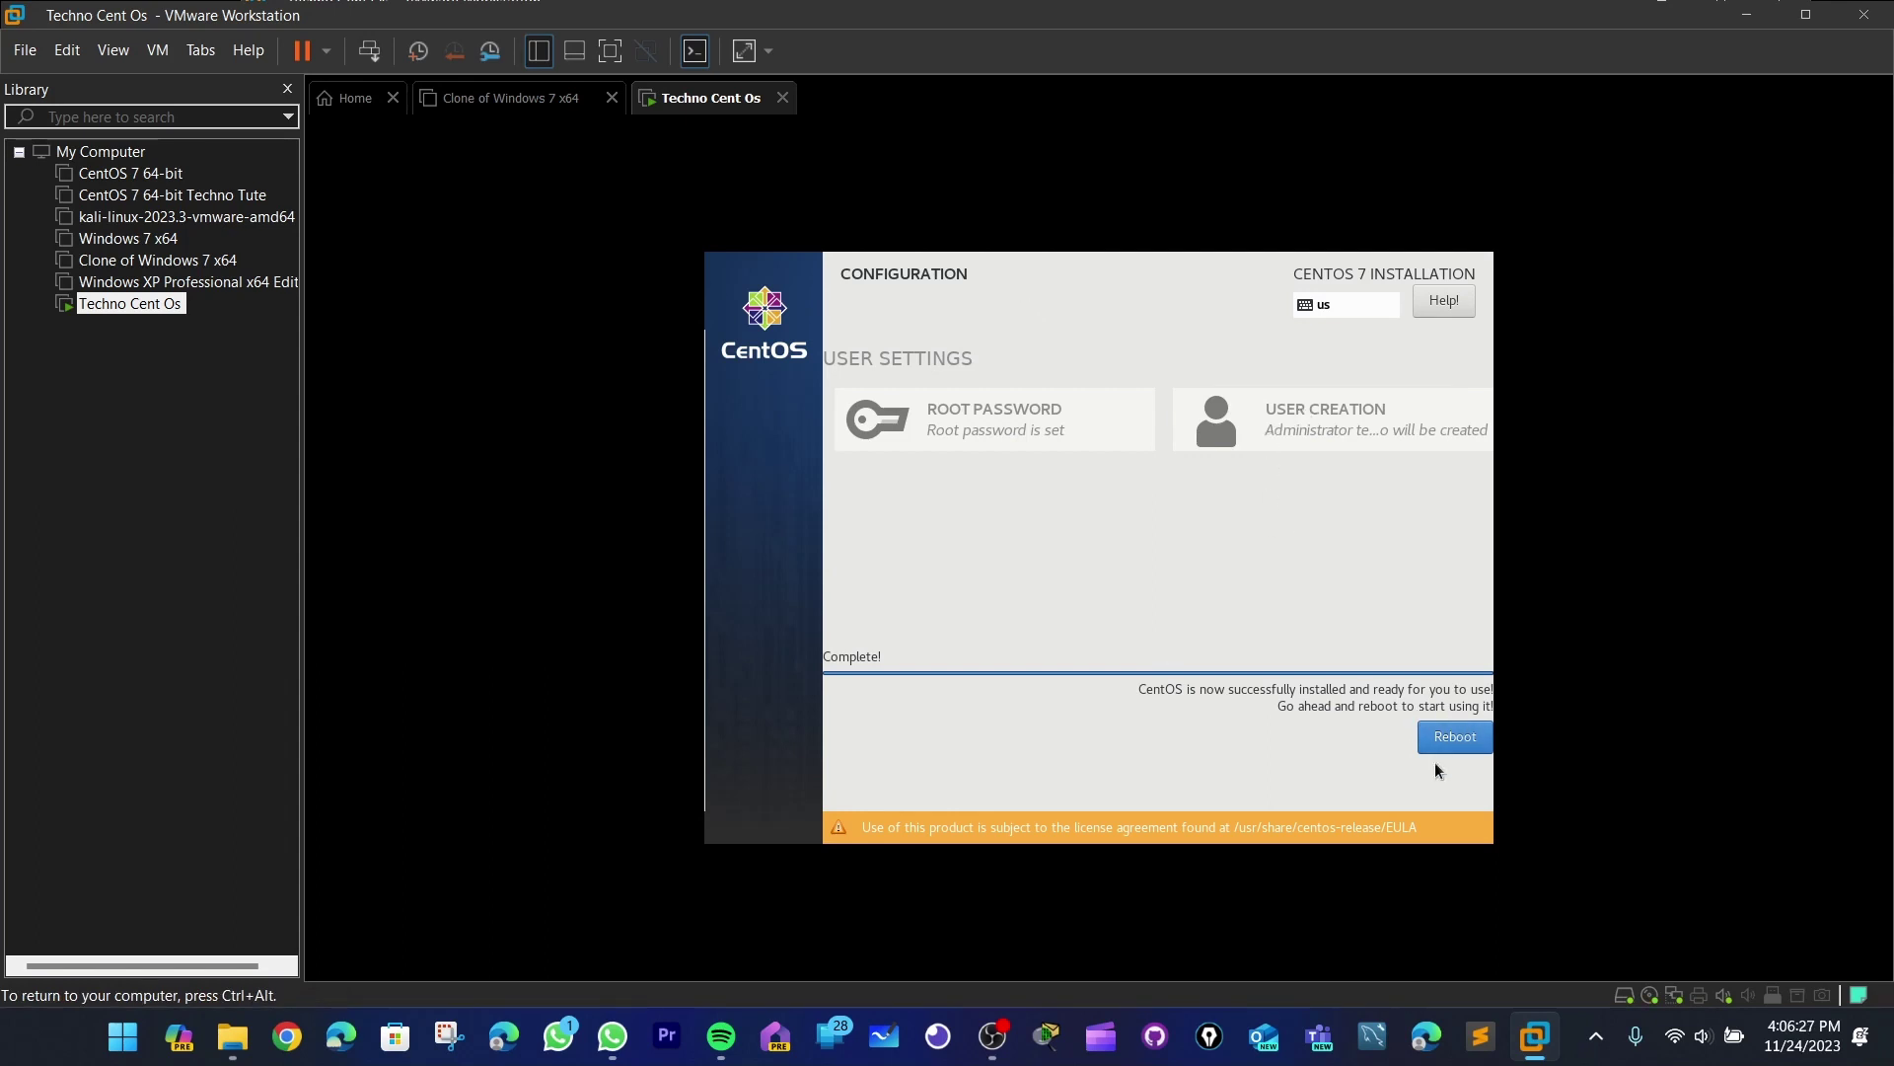
# - Reboot the VM into the installed CentOS system and release input from the guest
pyautogui.click(1465, 747)
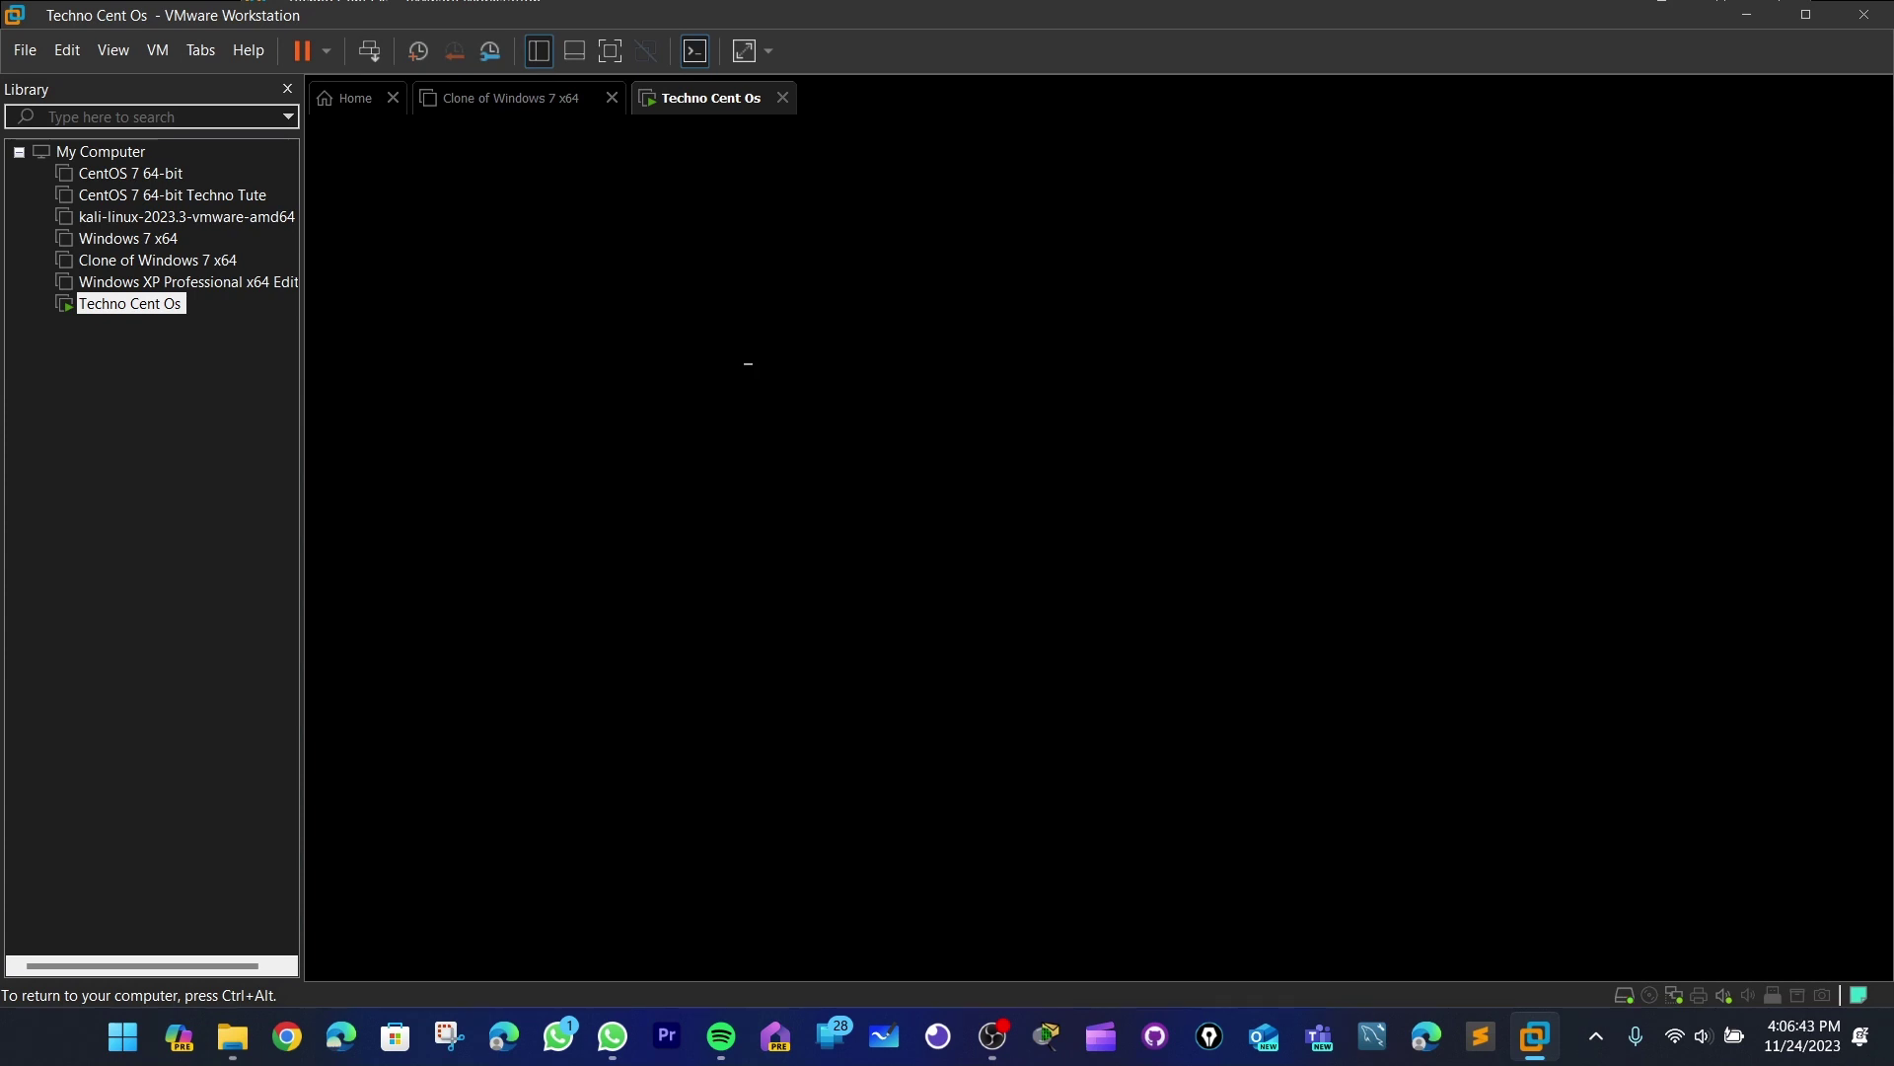
pyautogui.hotkey('ctrl', 'alt')
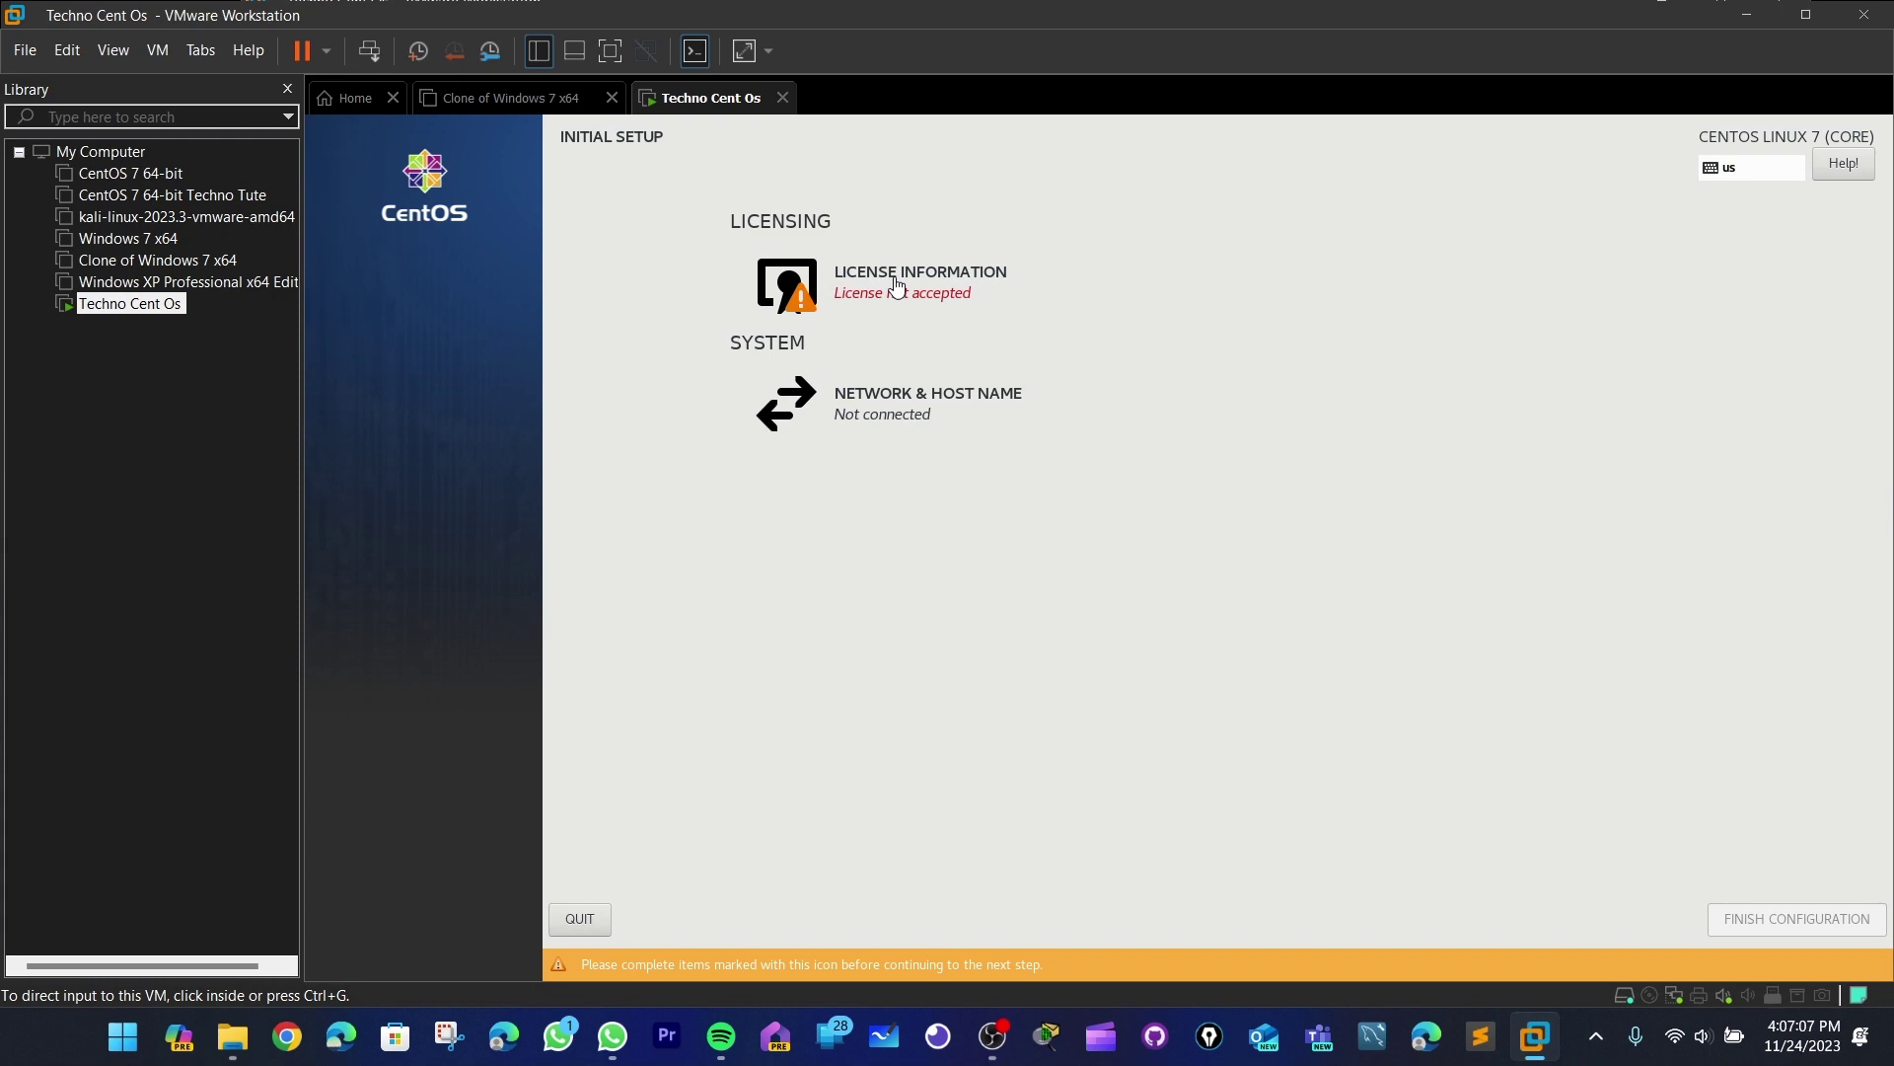
# - Accept the CentOS license agreement and finish the initial configuration
pyautogui.click(926, 284)
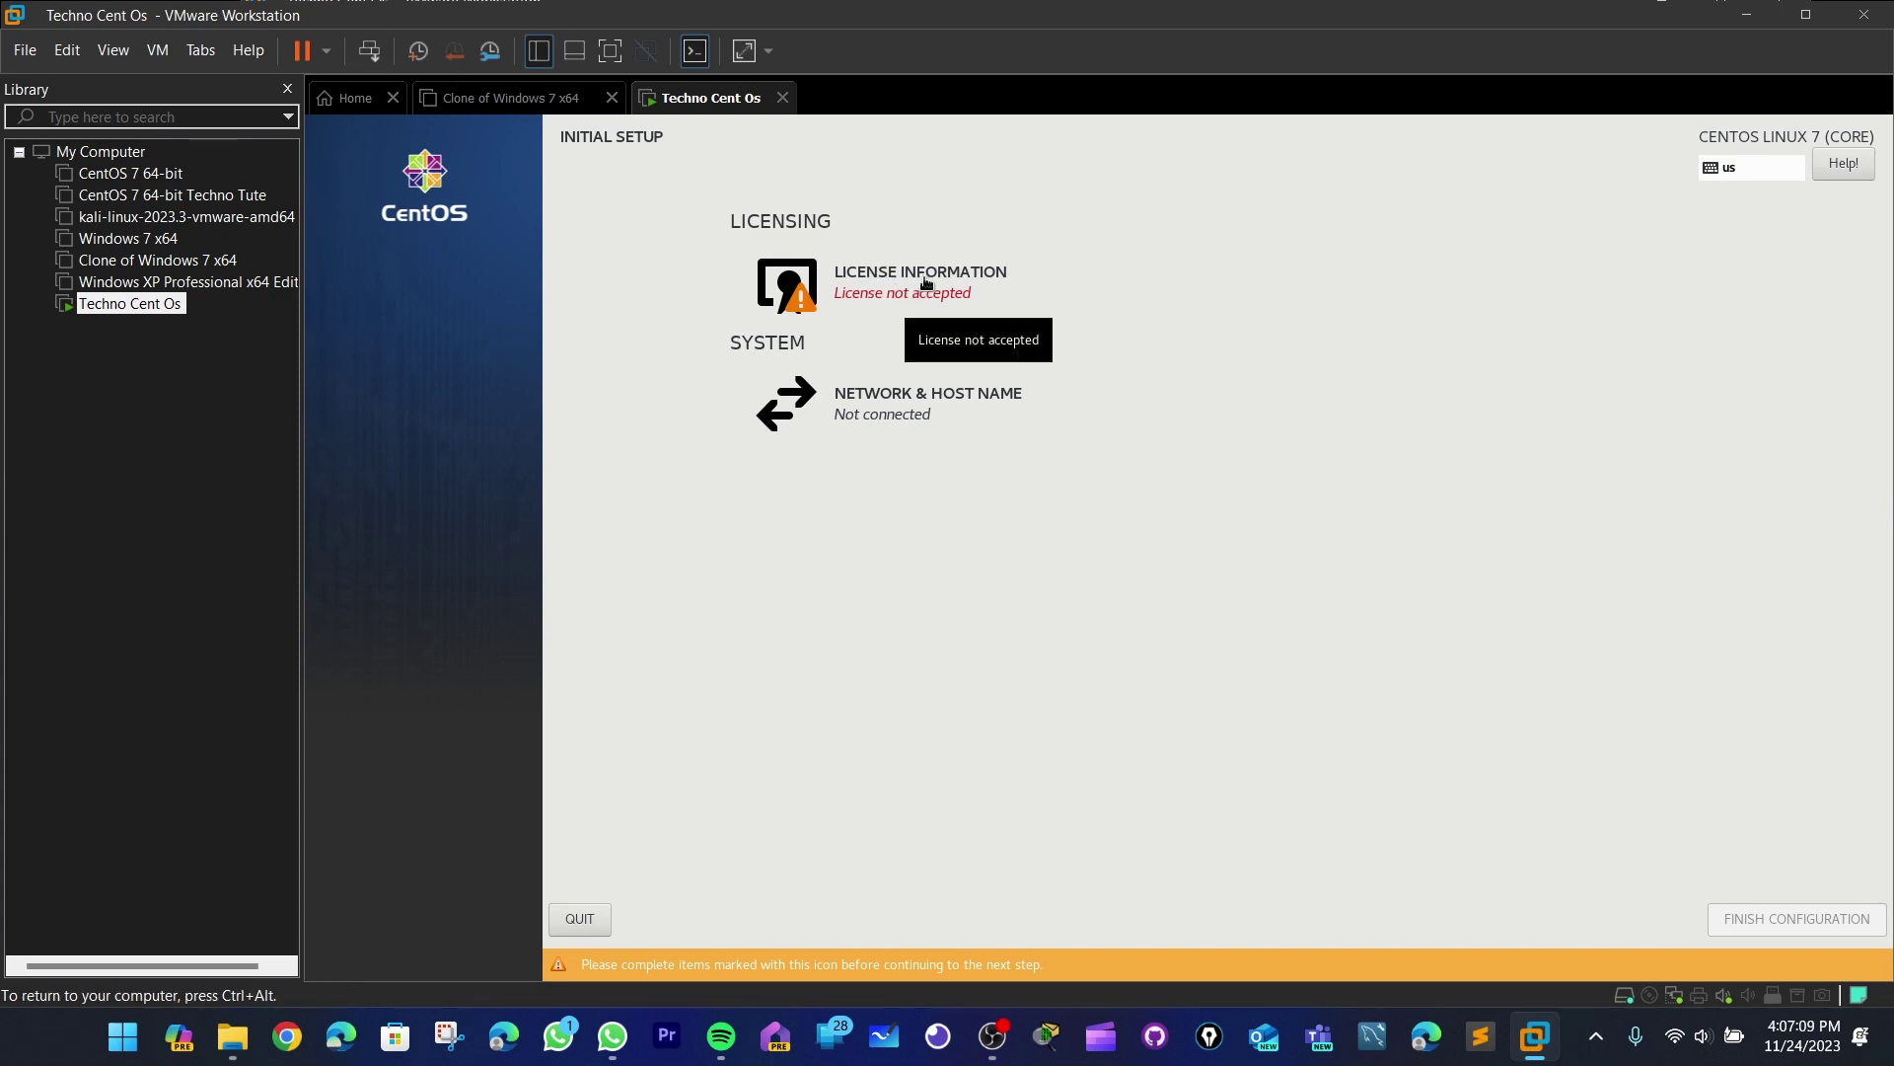
pyautogui.click(925, 284)
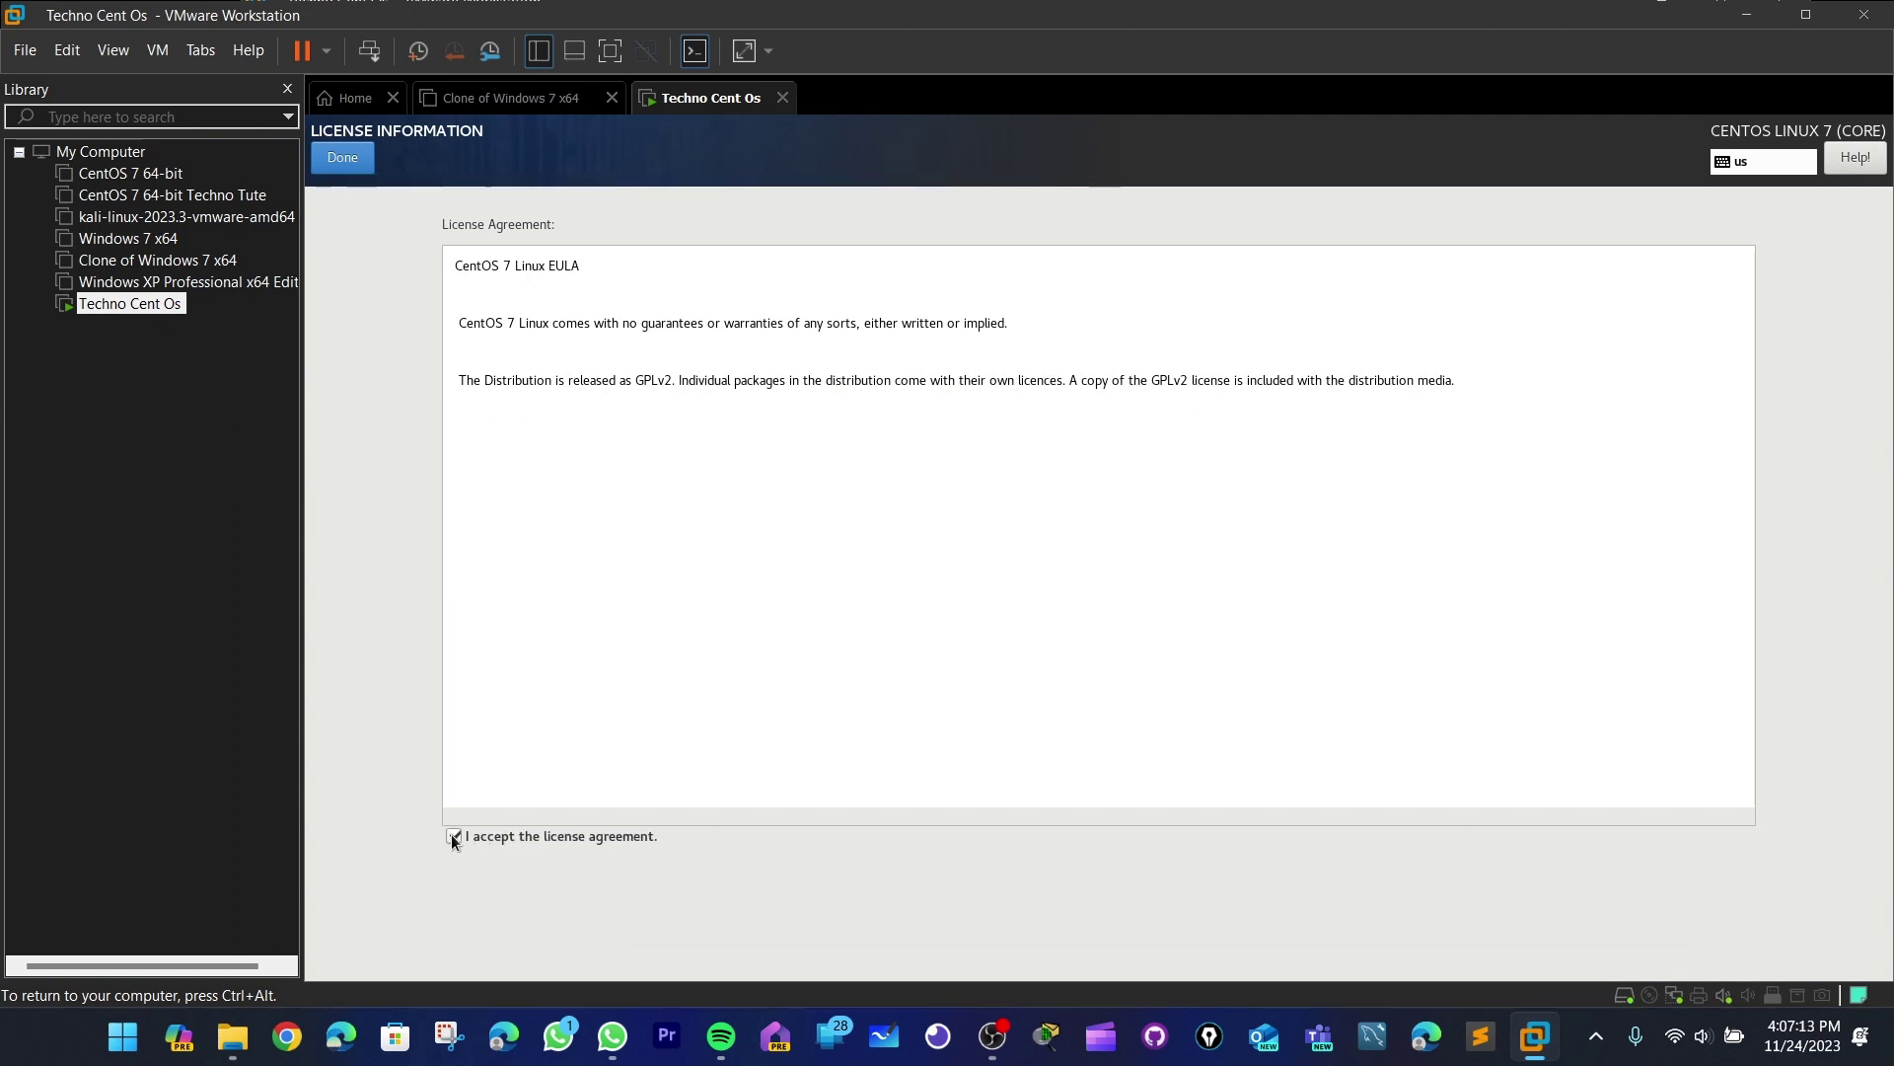
pyautogui.click(364, 170)
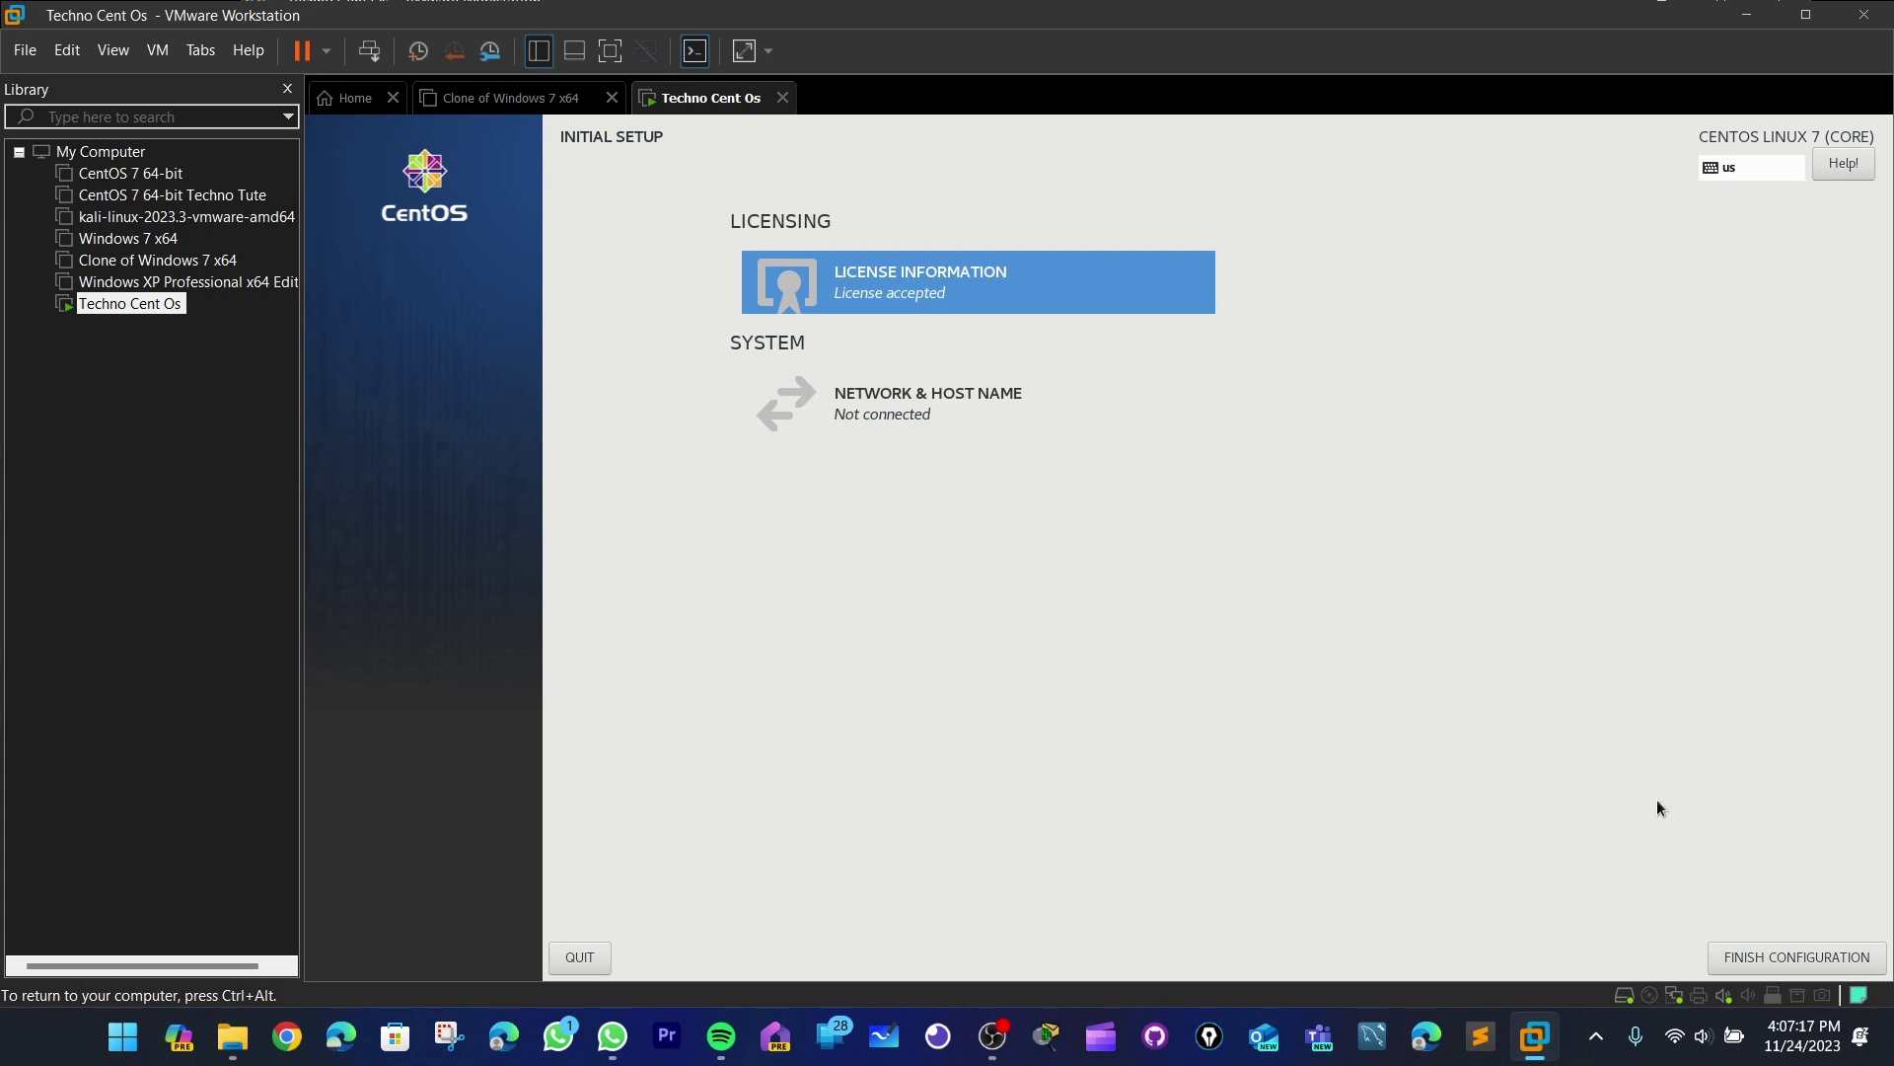
pyautogui.click(1802, 957)
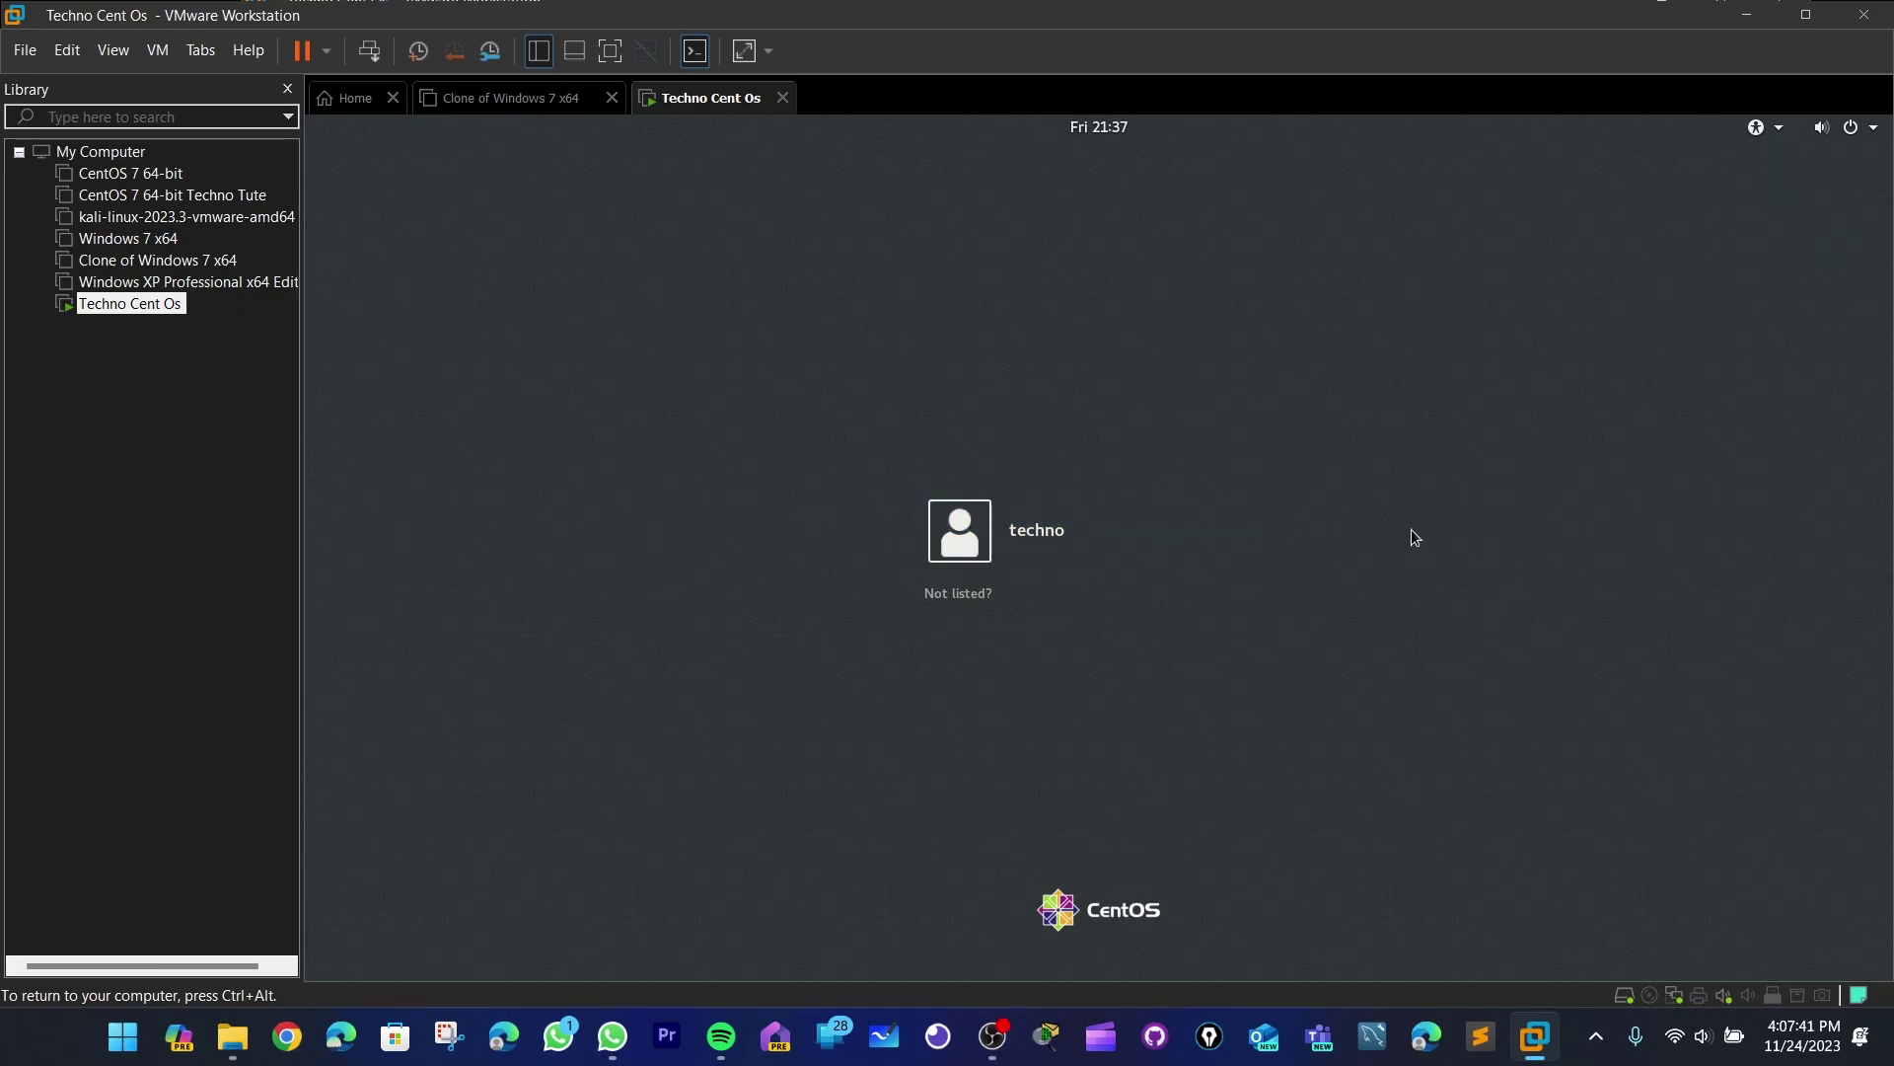
# - Sign in to the CentOS guest as the techno user with the account password
pyautogui.click(1153, 523)
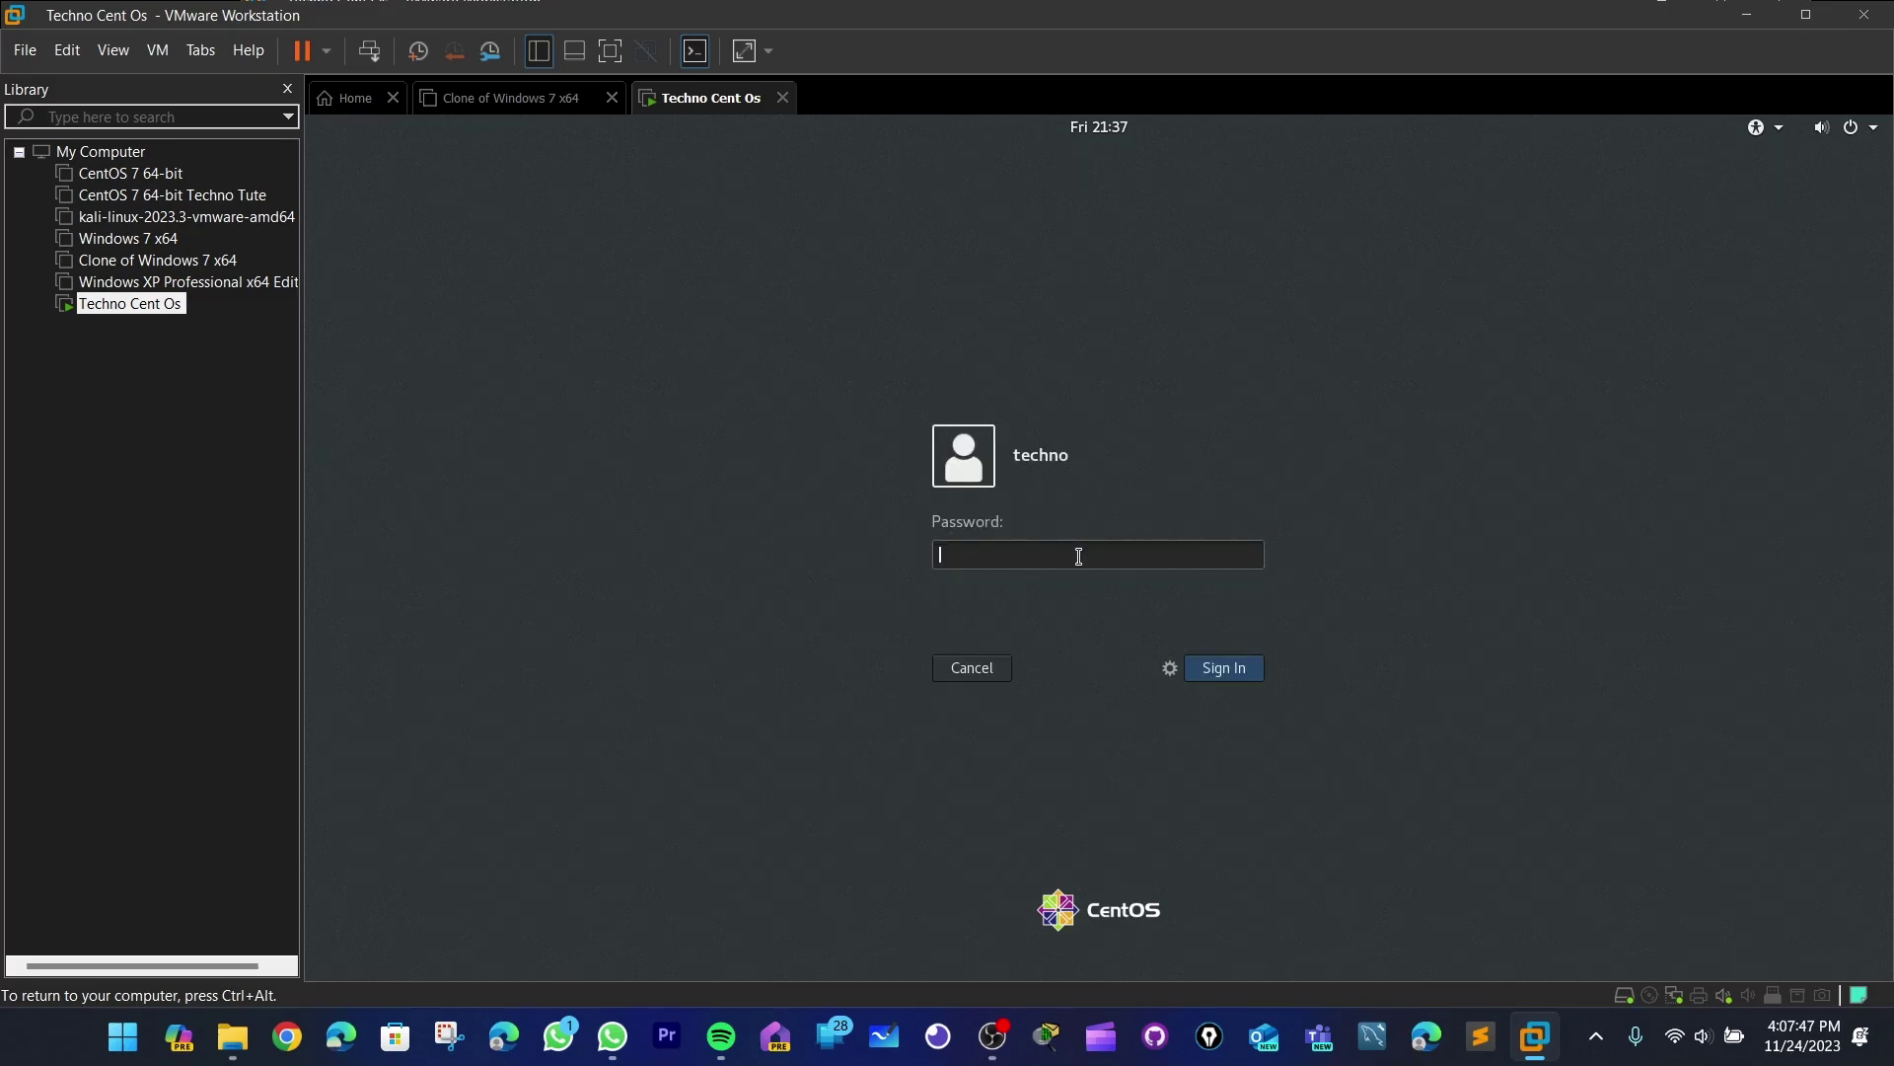
pyautogui.press('BackSpace')
pyautogui.press('BackSpace')
pyautogui.press('BackSpace')
pyautogui.press('BackSpace')
pyautogui.press('BackSpace')
pyautogui.press('Return')
pyautogui.click(1320, 233)
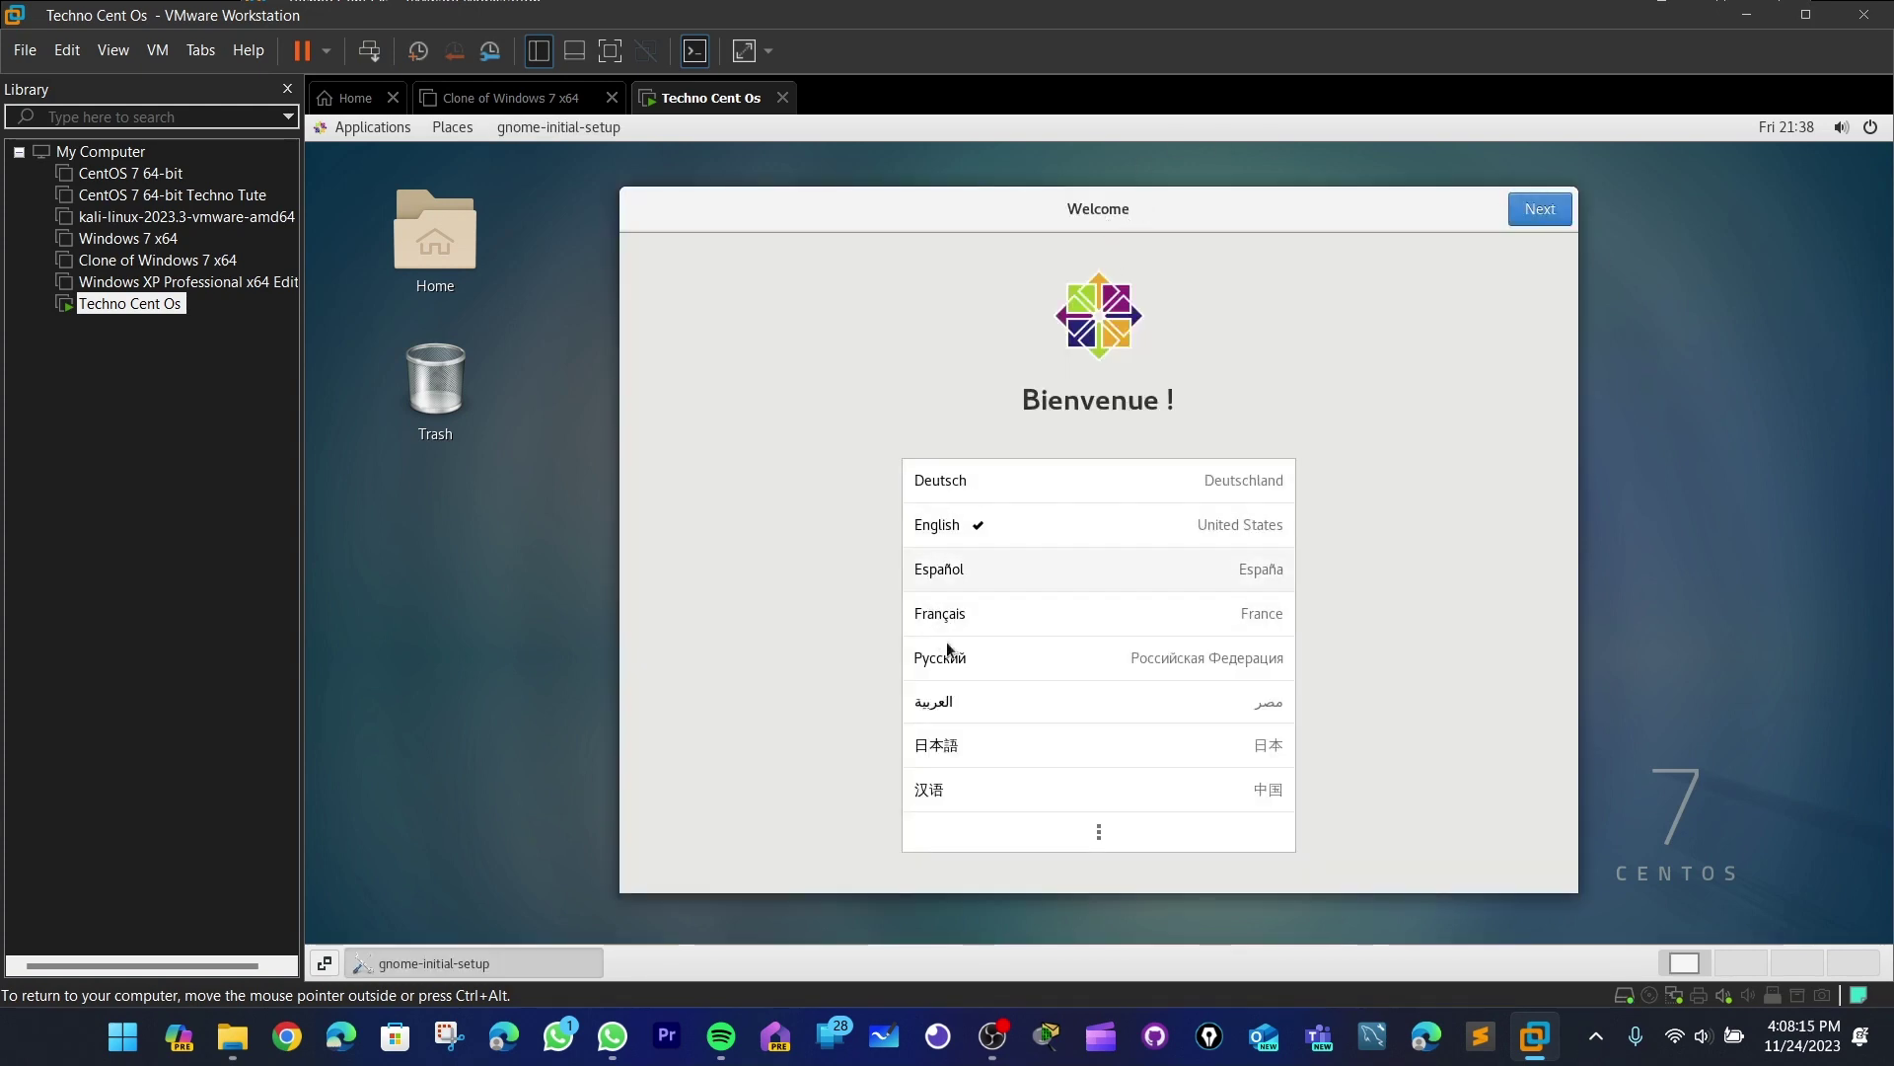
# - Keep English and the English (US) layout, turn Location Services off, skip online accounts, and start using CentOS
pyautogui.click(1061, 524)
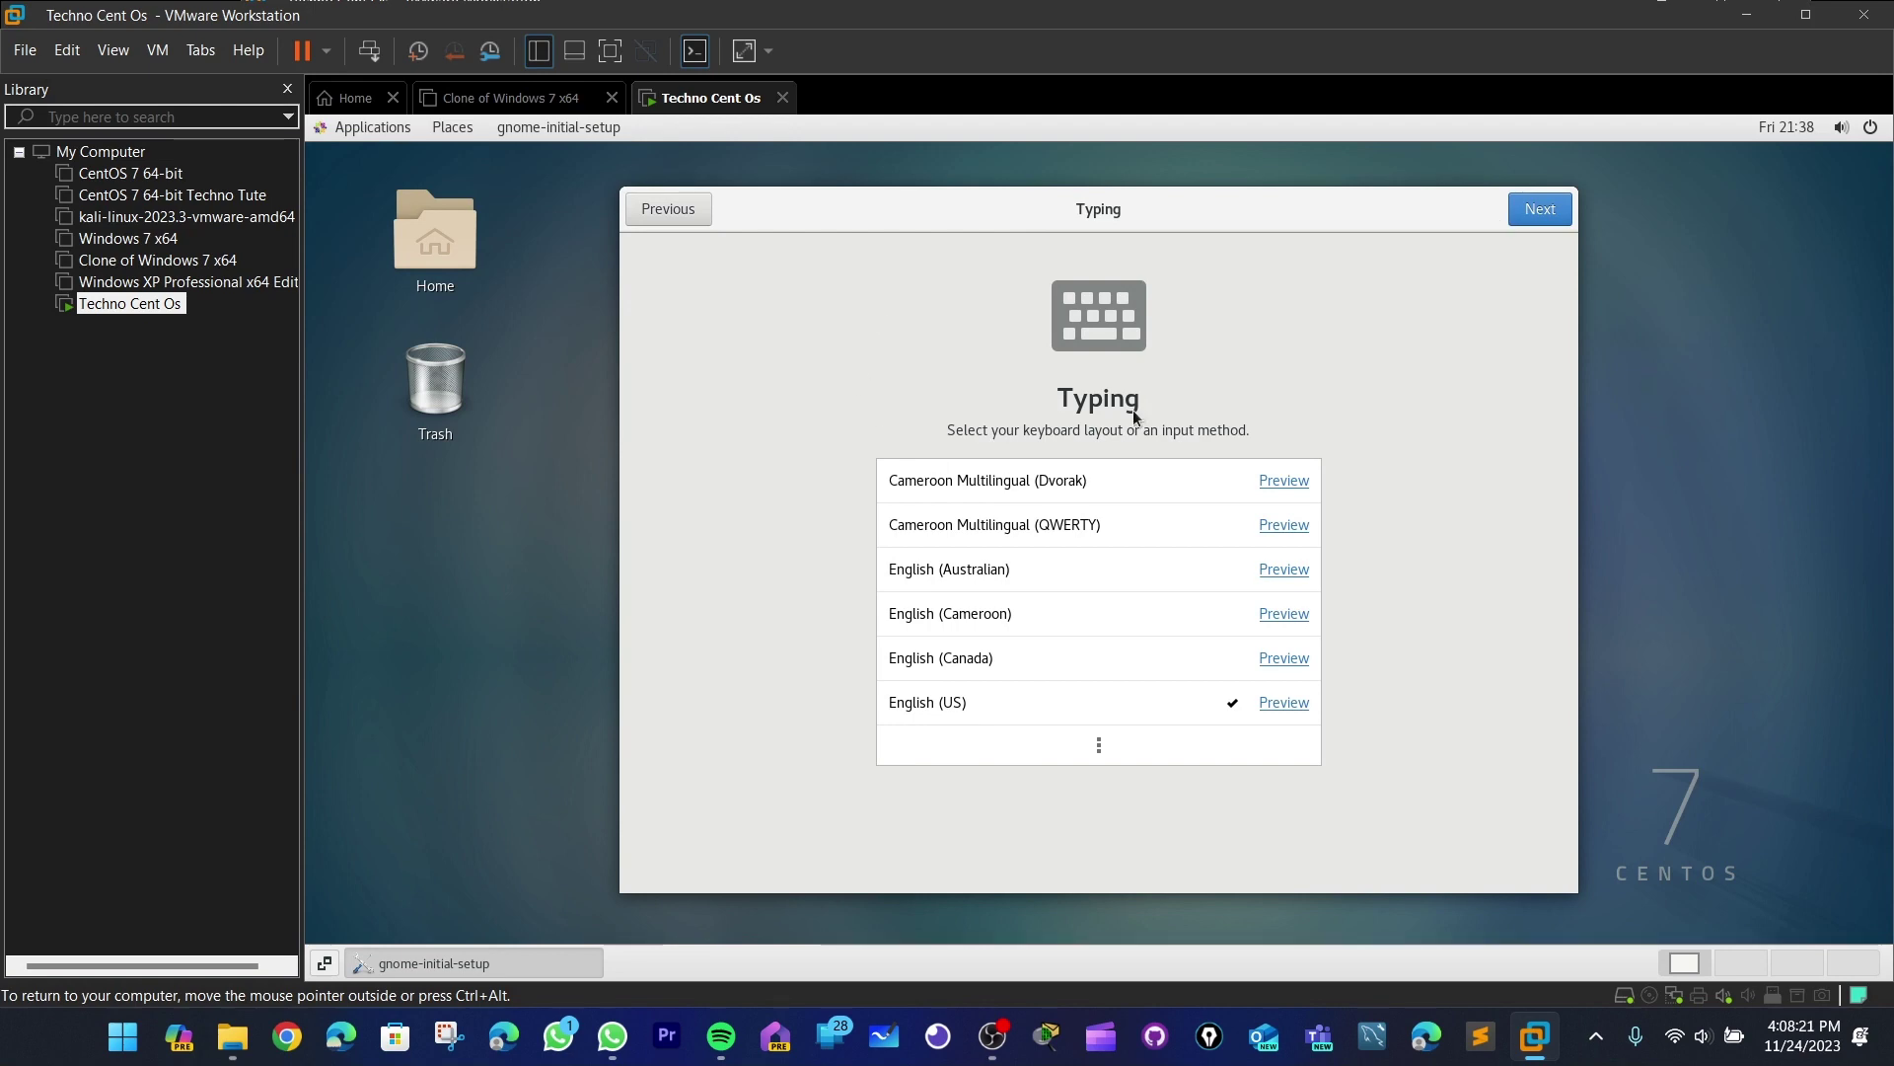
pyautogui.click(1545, 211)
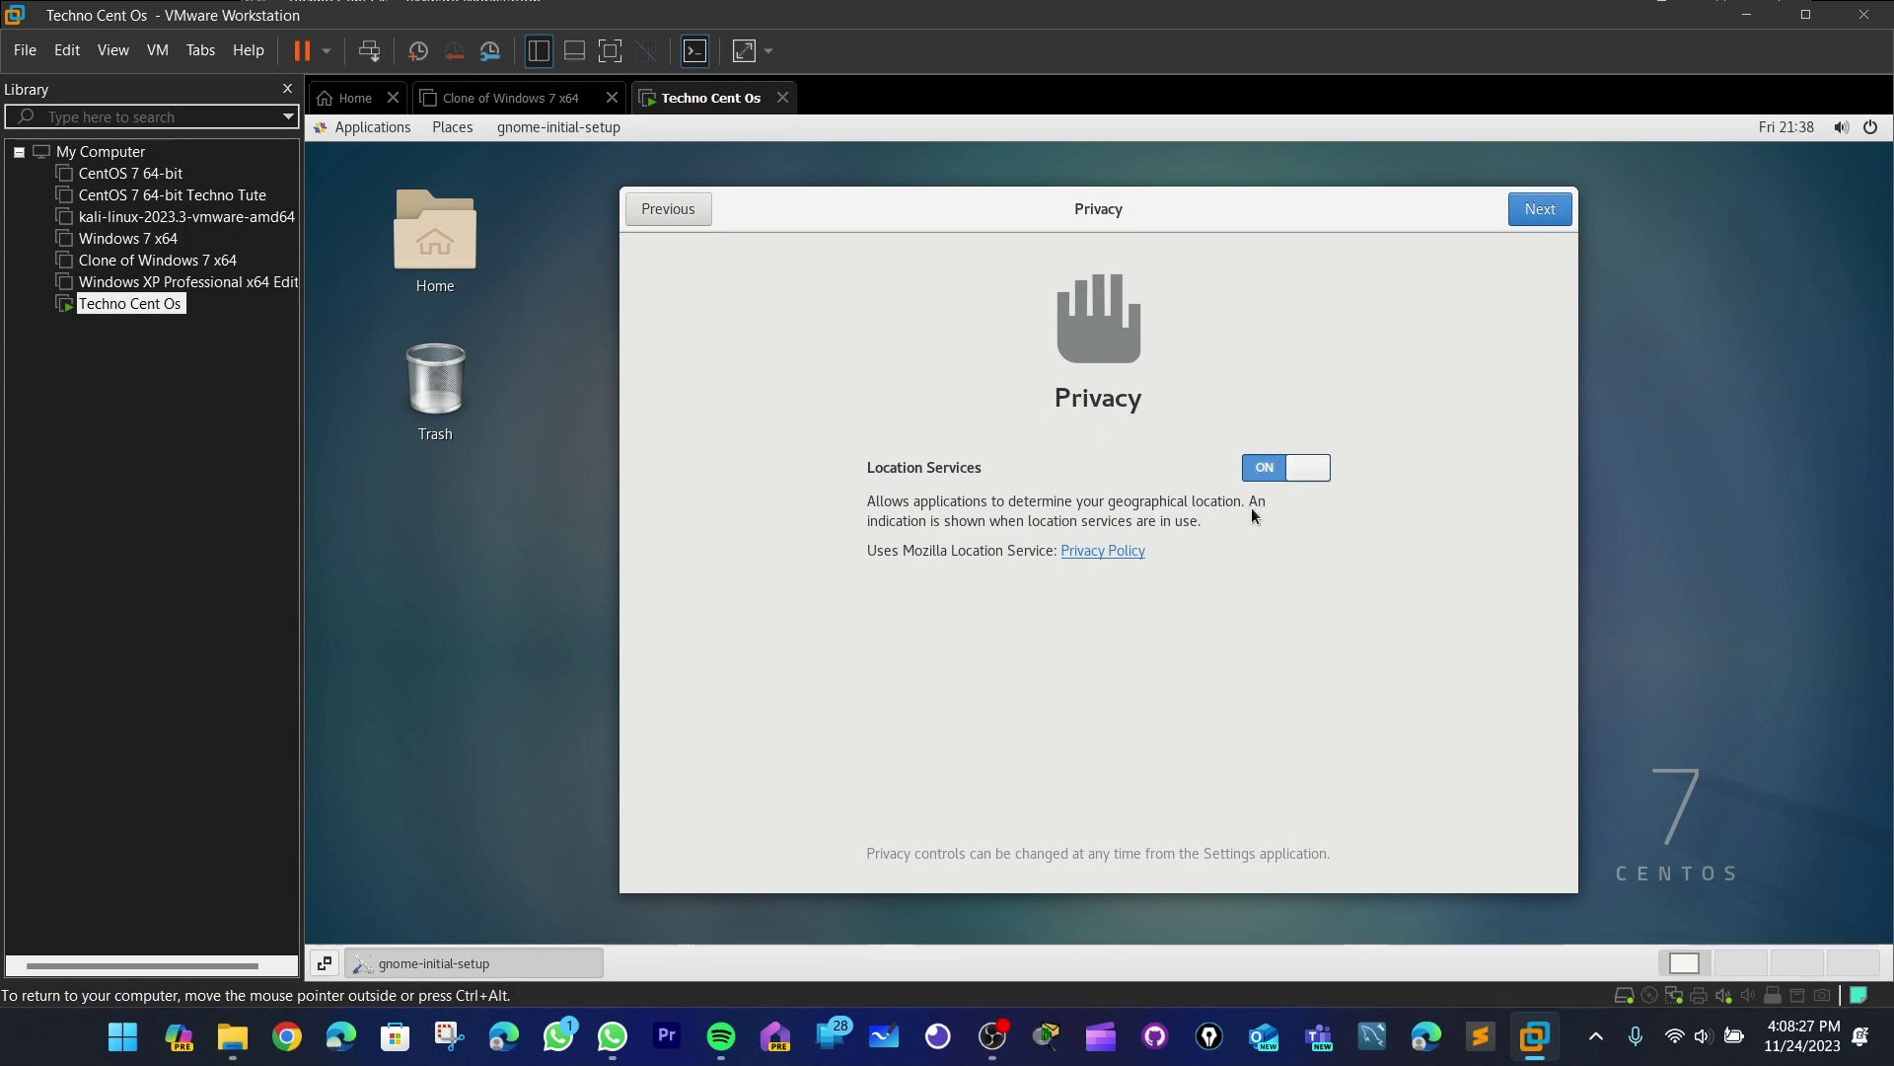
pyautogui.click(1262, 471)
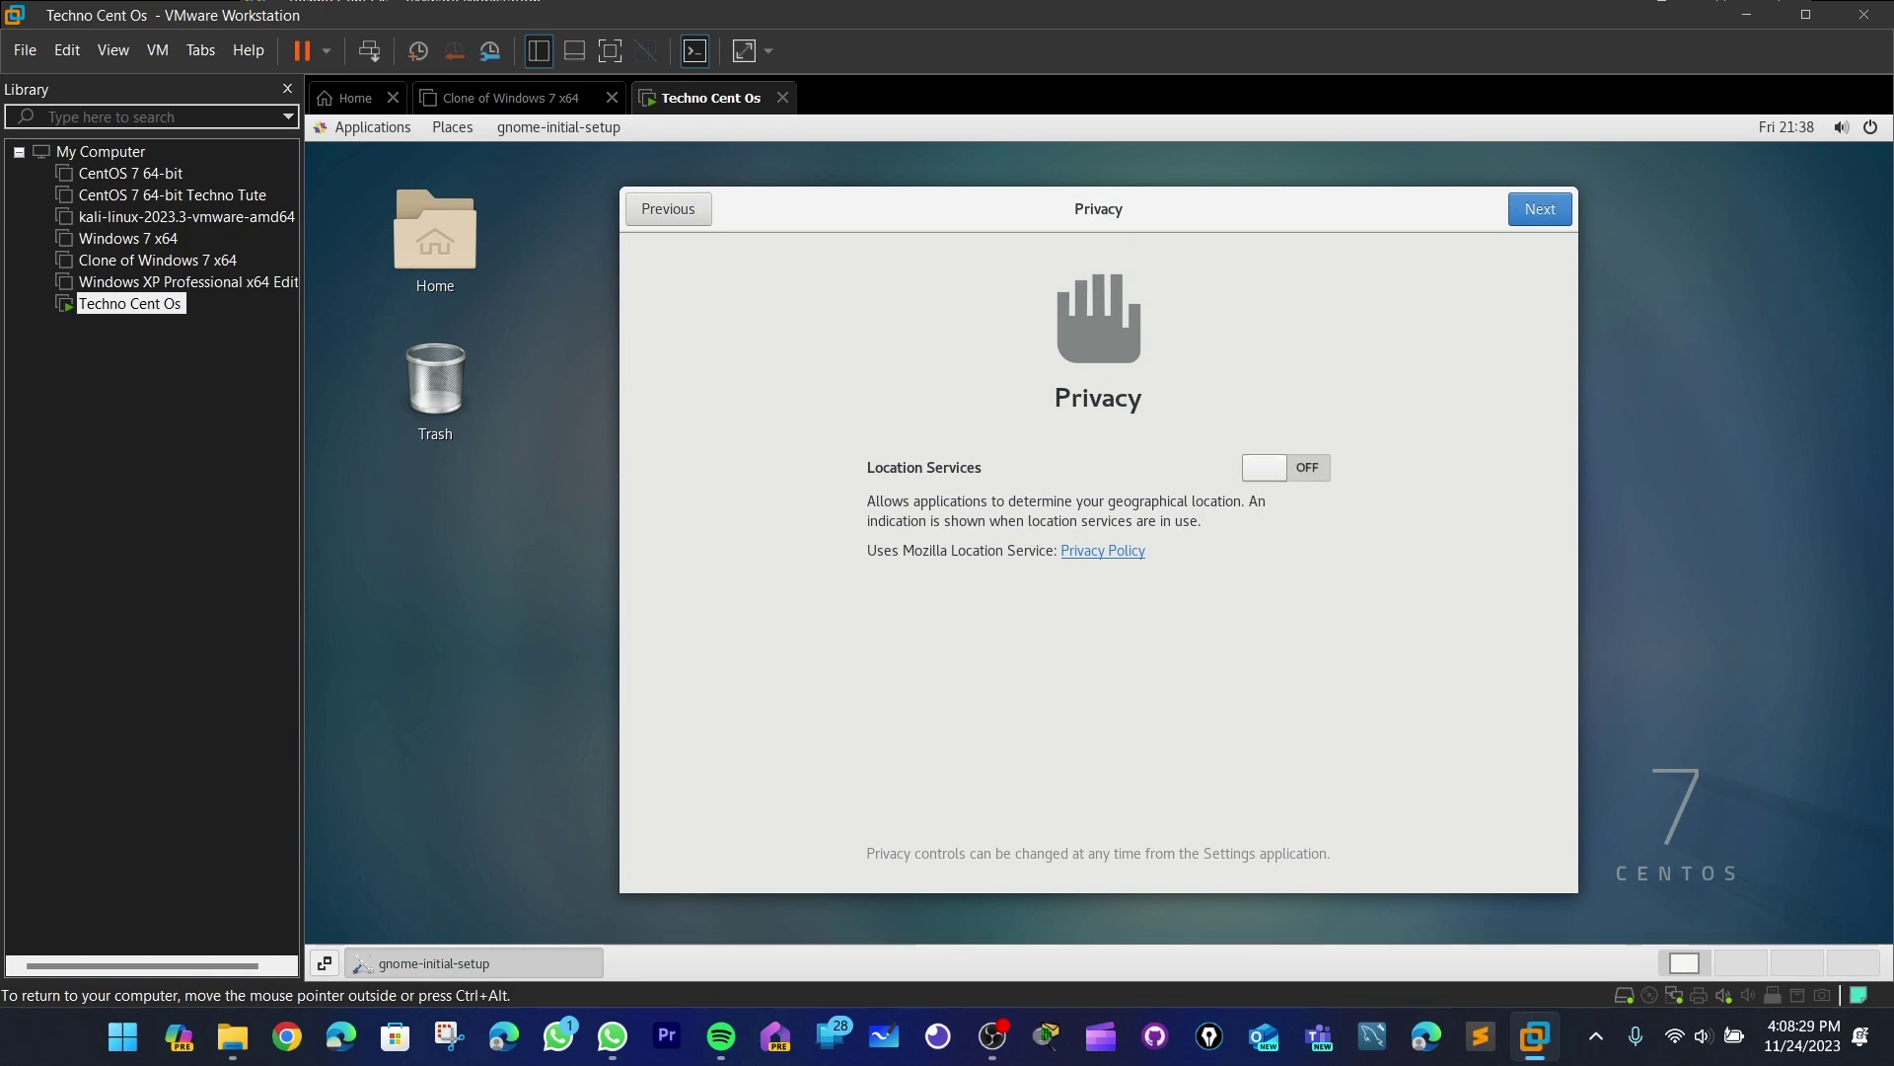
pyautogui.click(1532, 210)
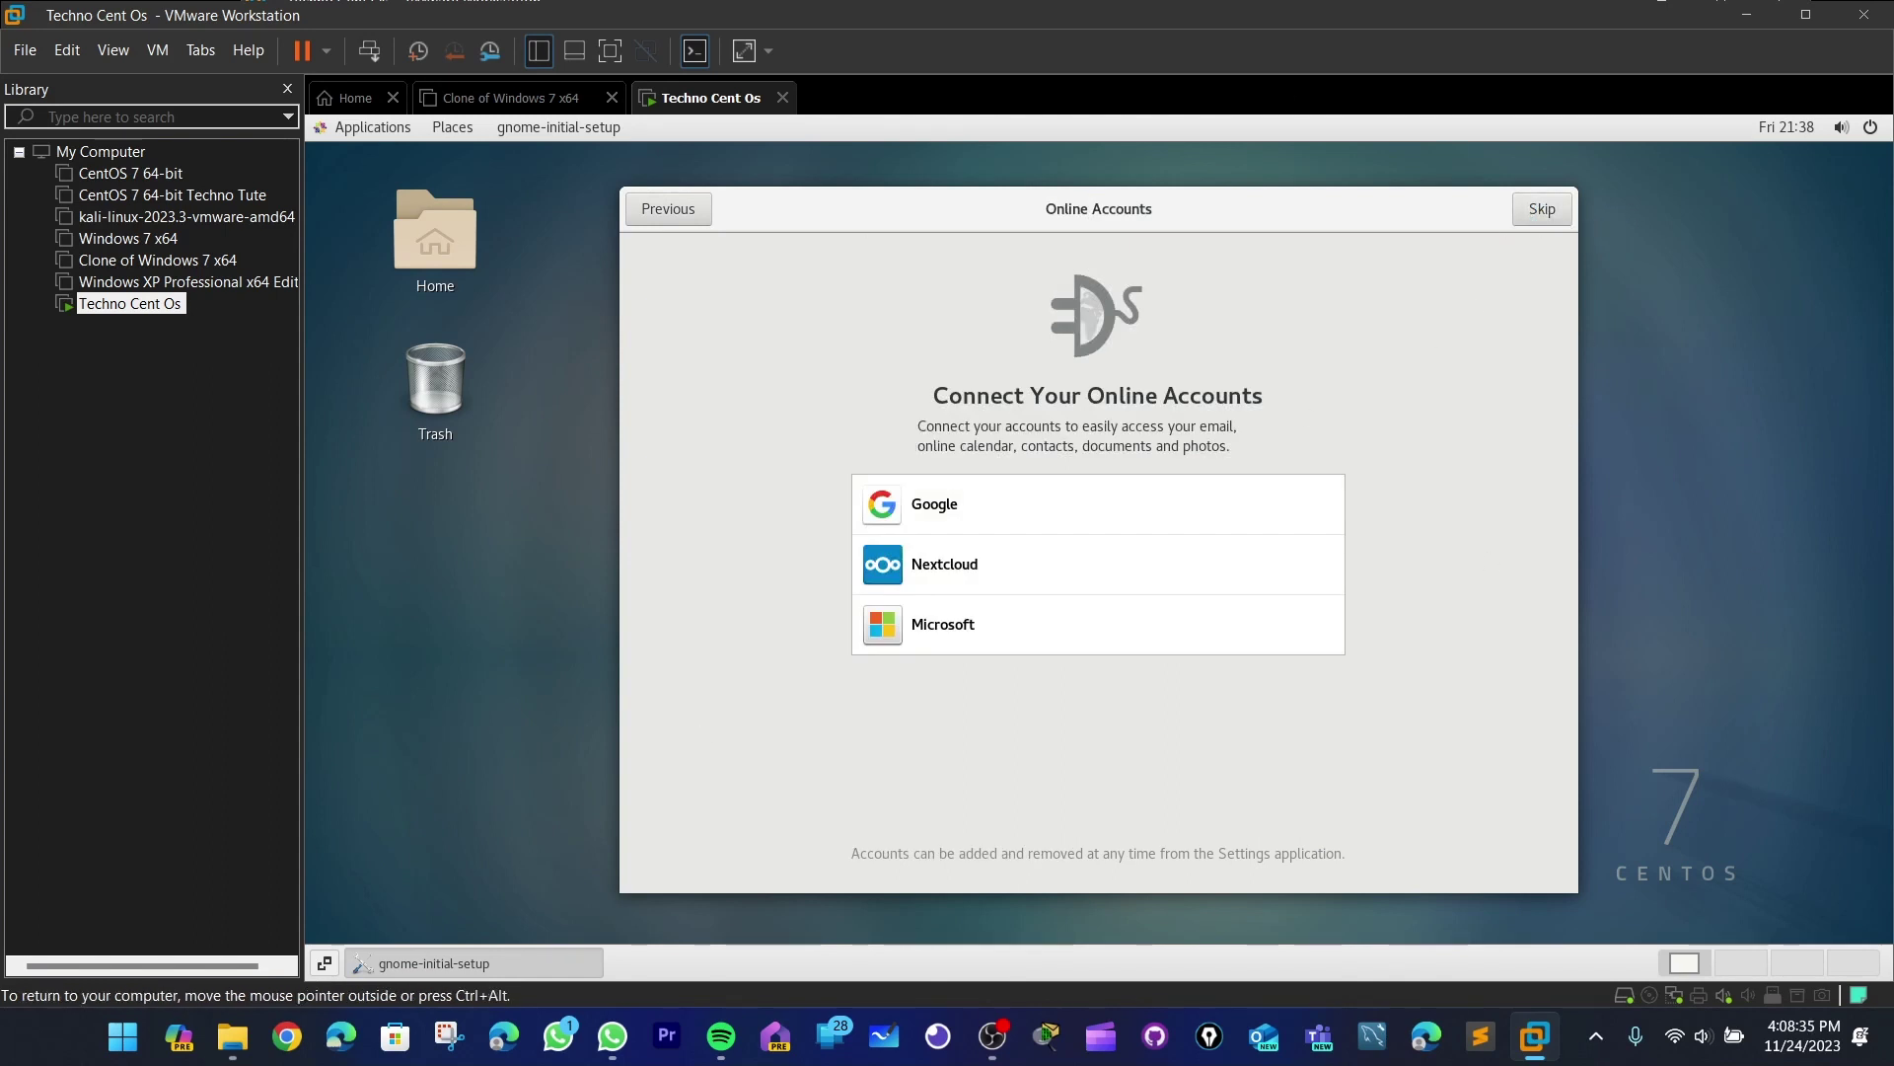
pyautogui.click(1551, 215)
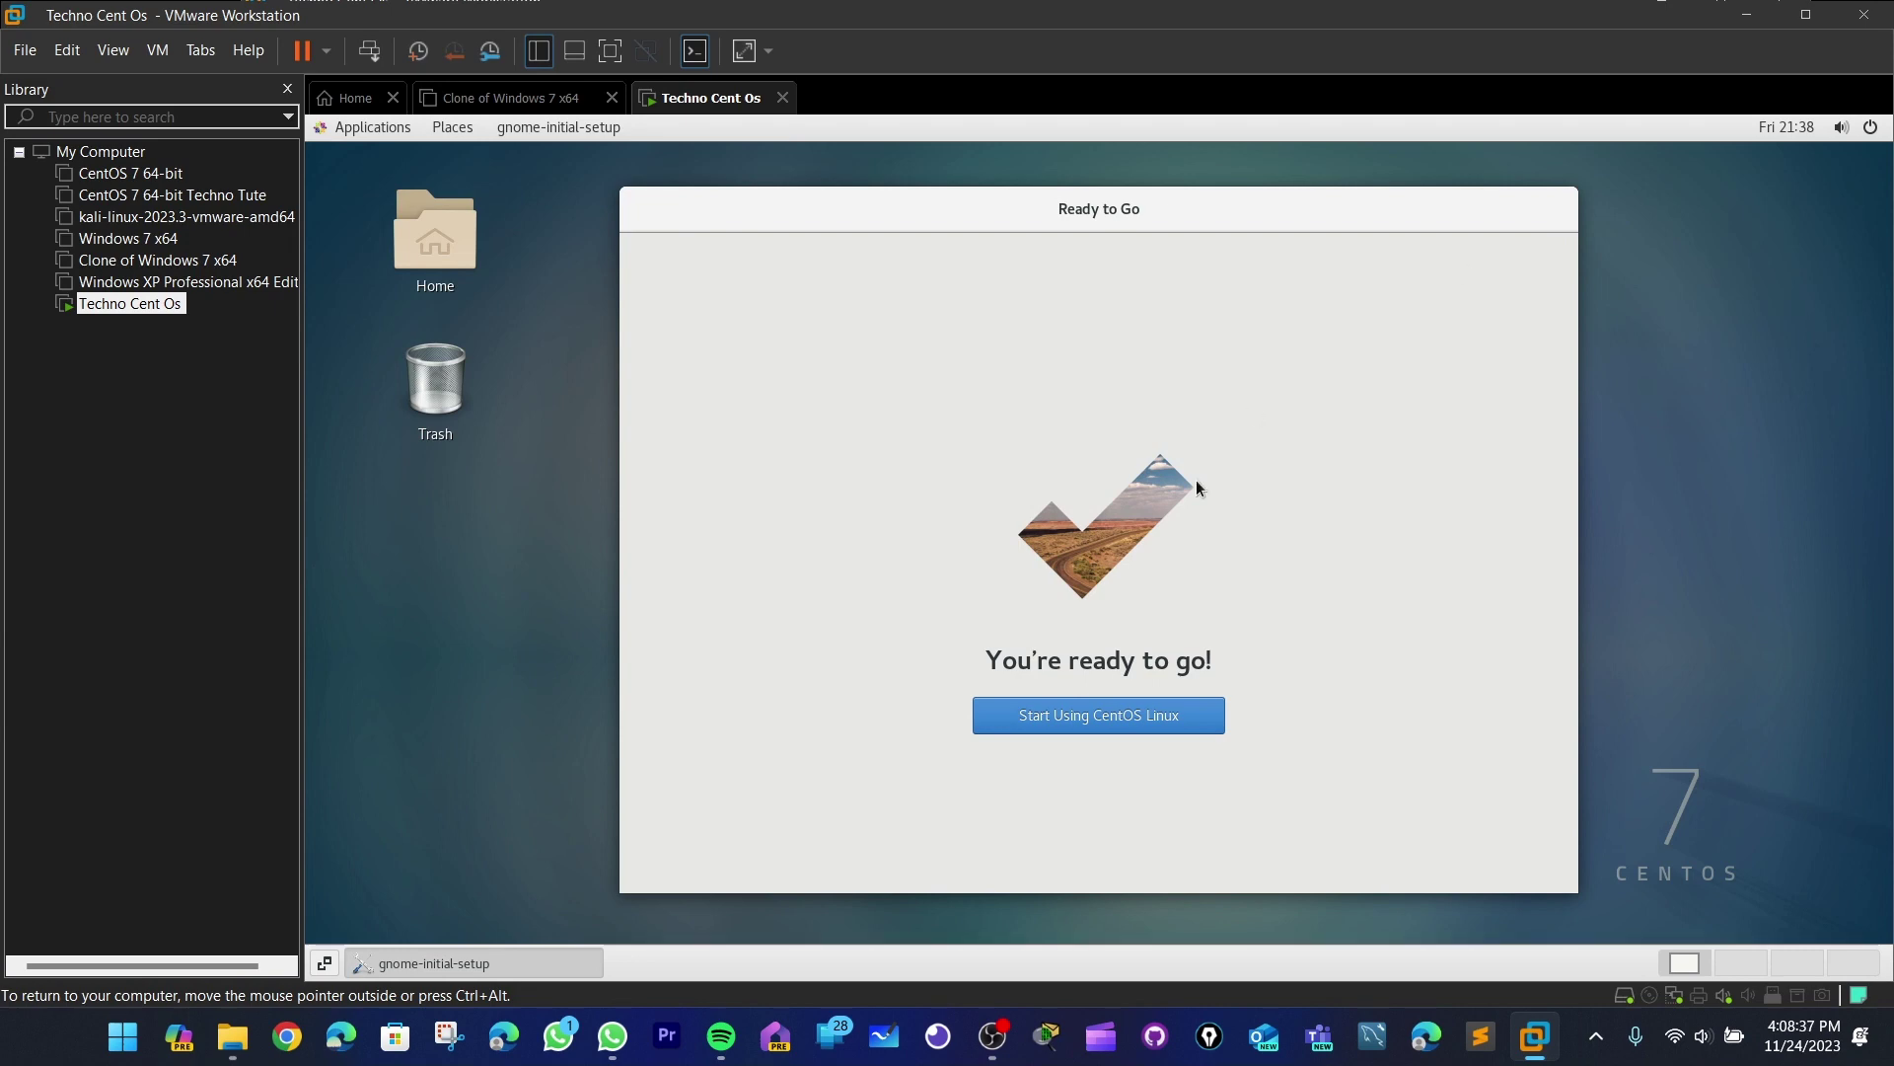
pyautogui.click(1136, 722)
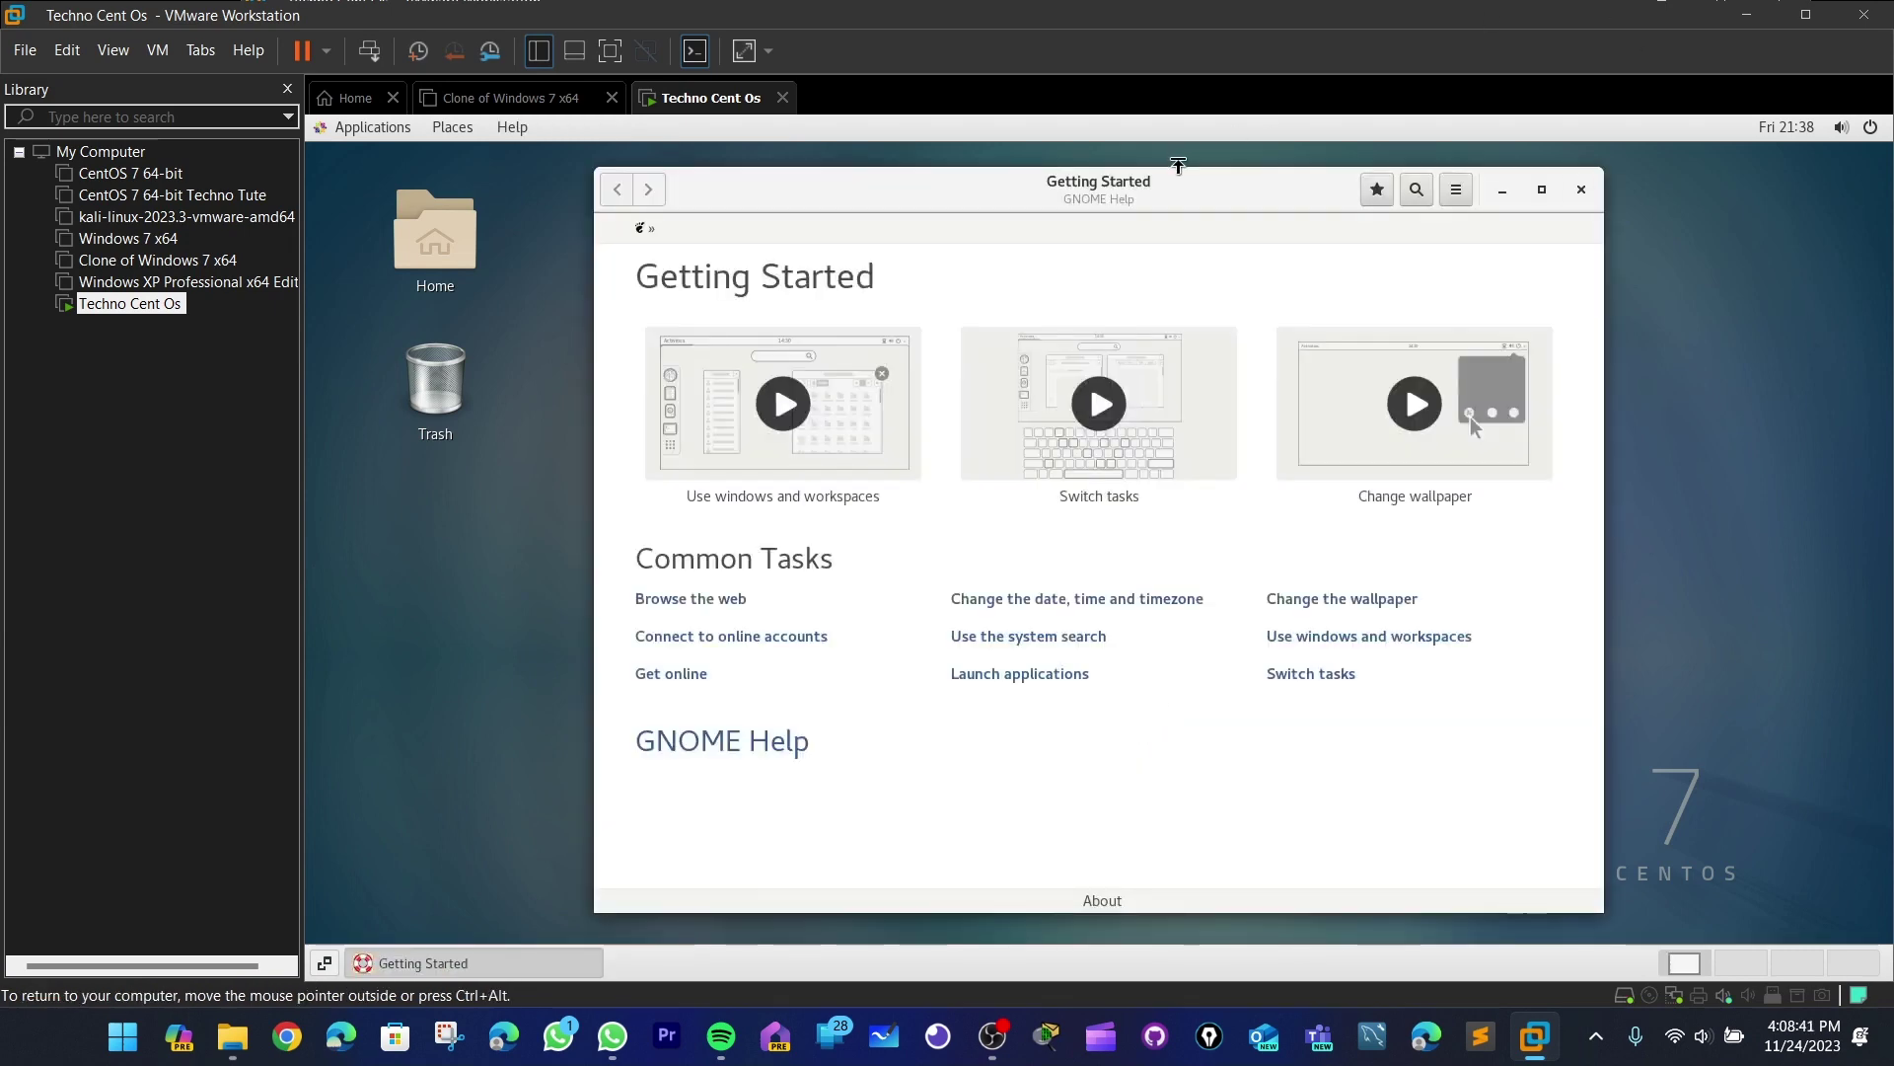
# - Close the Getting Started help window and power off the CentOS guest from the system menu
pyautogui.moveTo(1130, 195); pyautogui.dragTo(1267, 193)
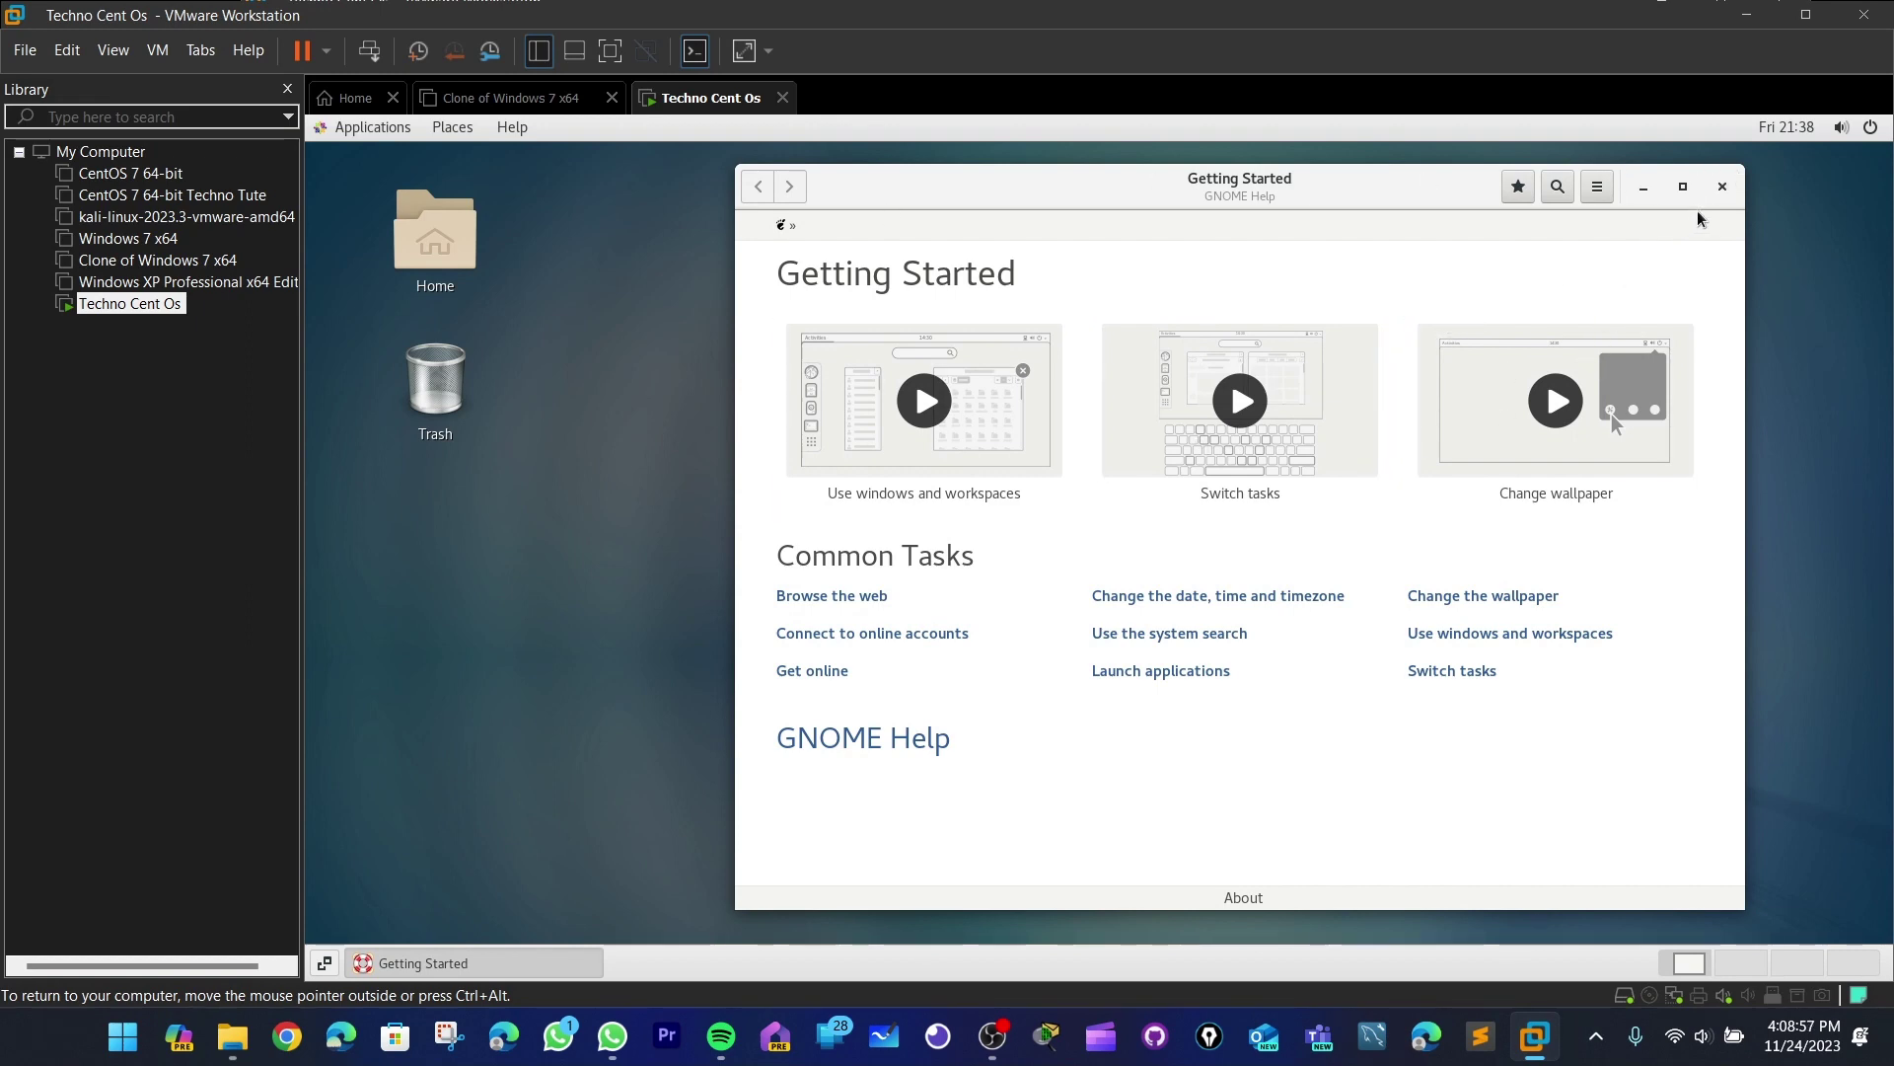
pyautogui.click(1723, 187)
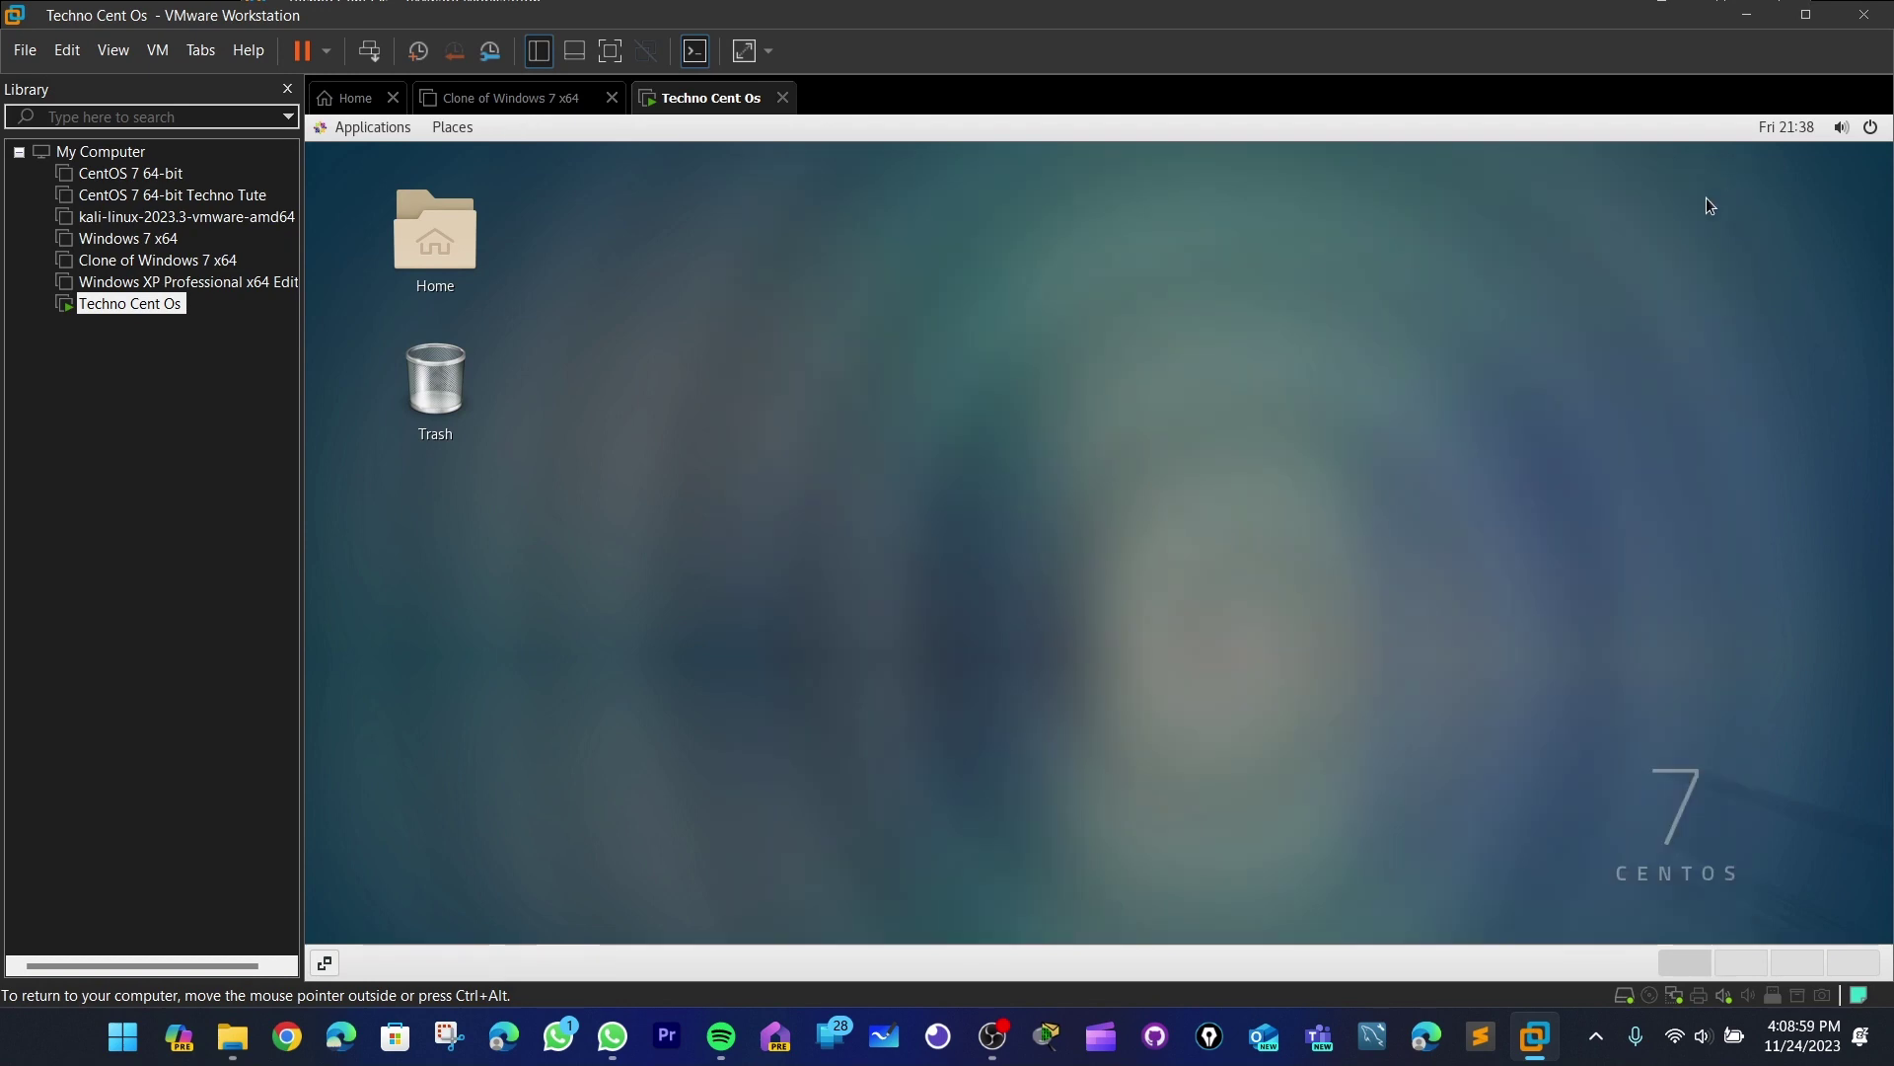
pyautogui.click(1881, 135)
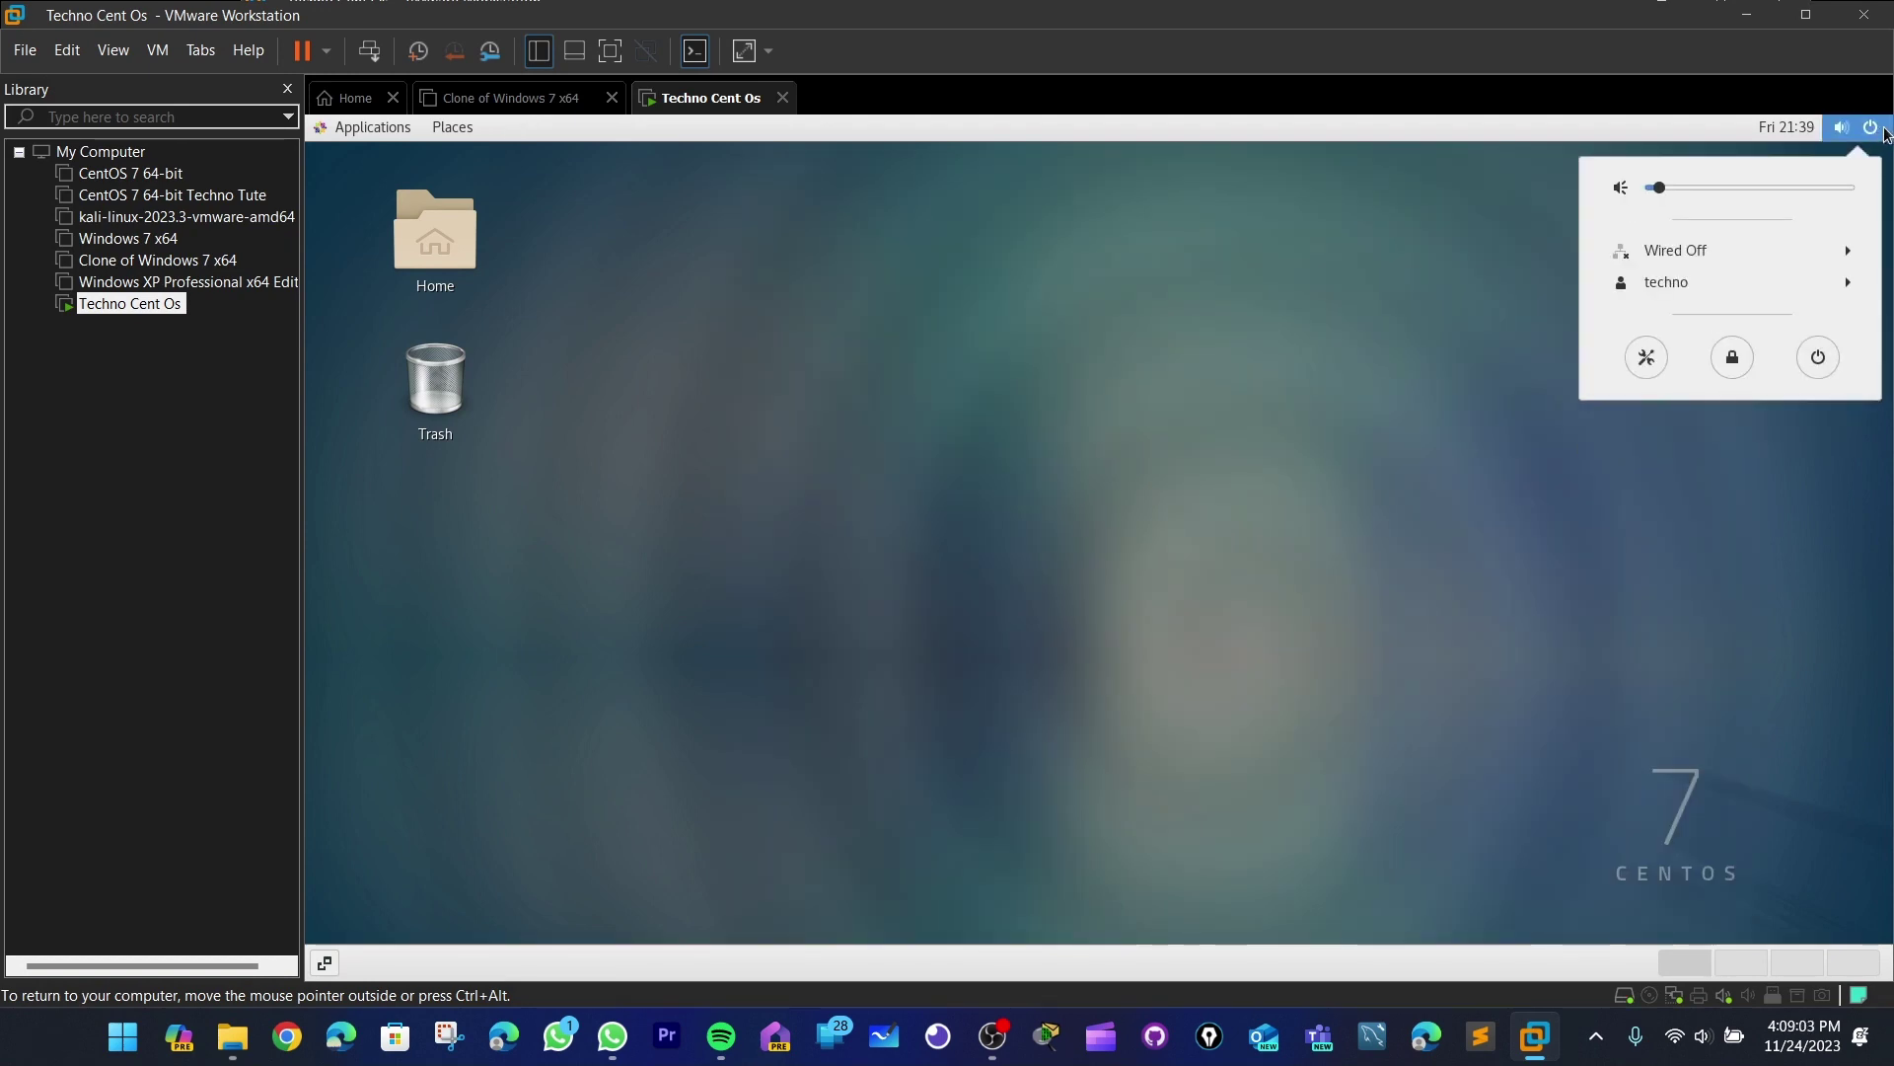
pyautogui.click(1818, 358)
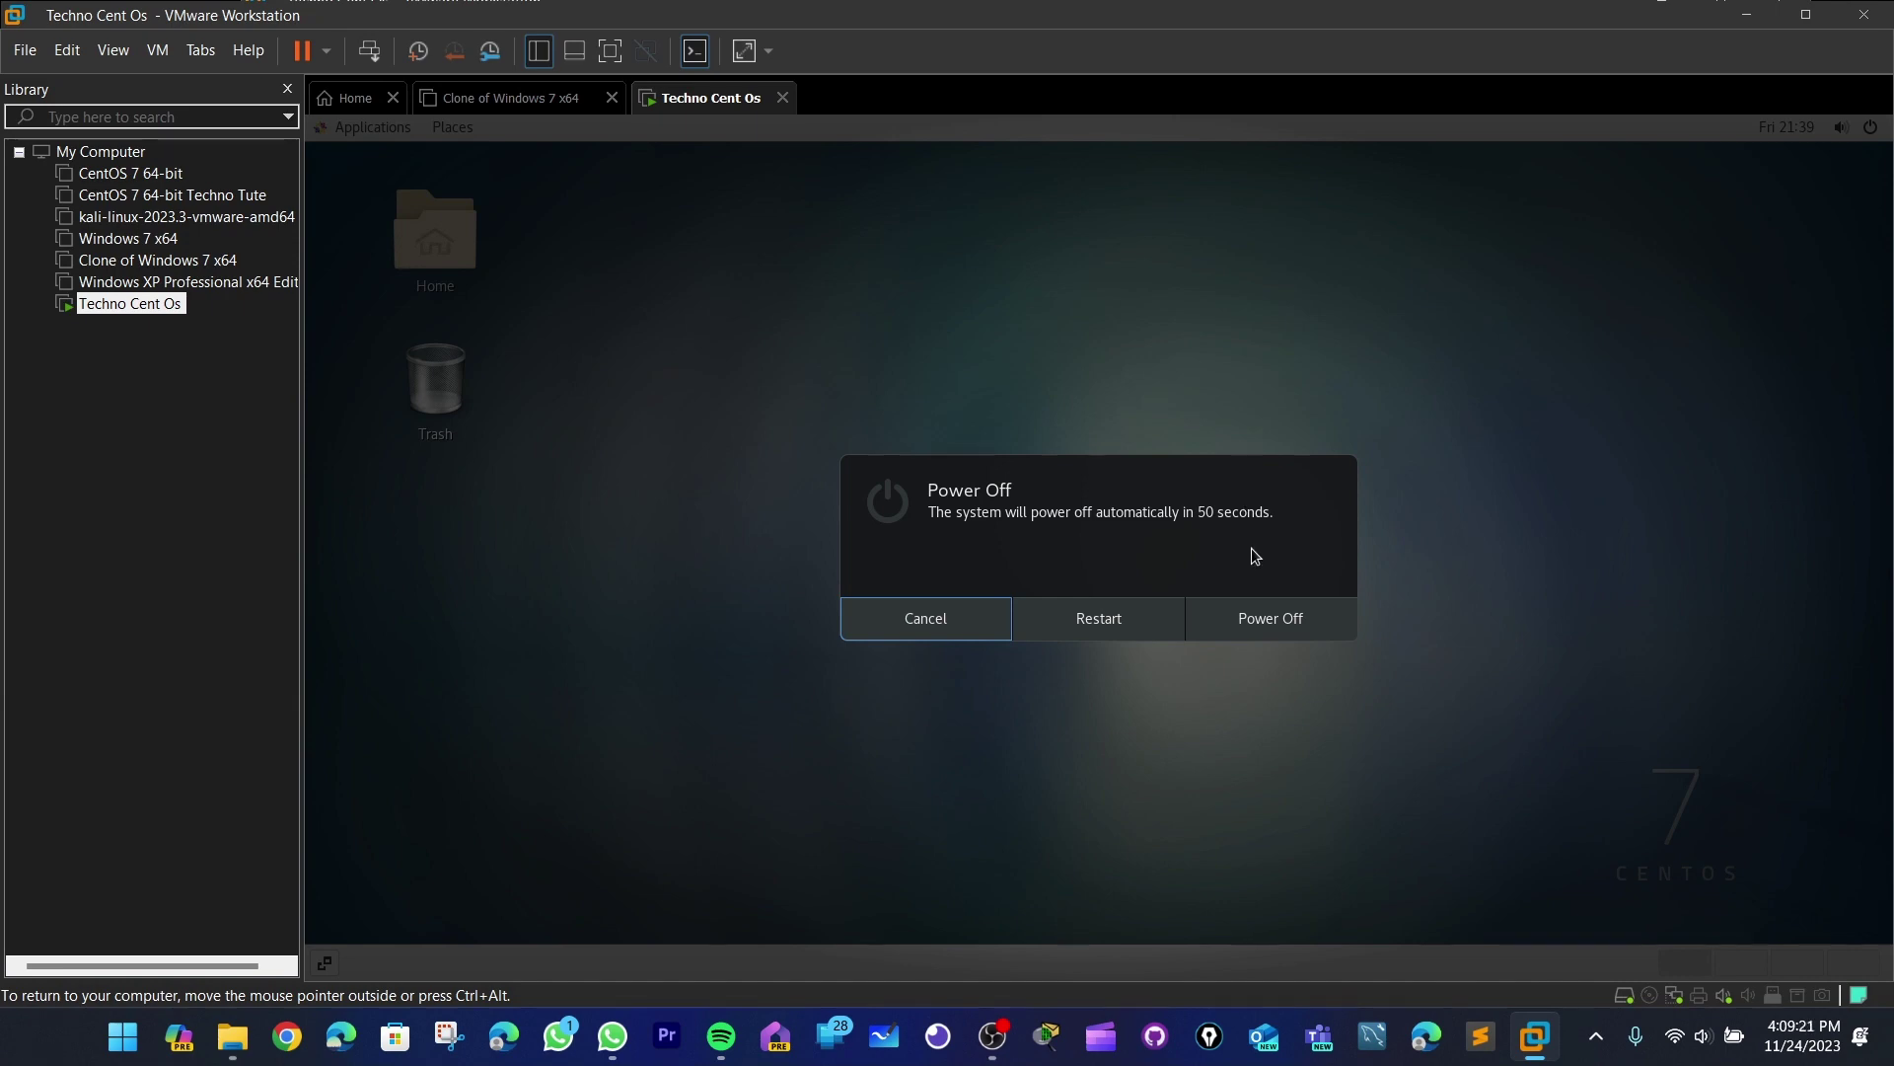
pyautogui.click(1269, 616)
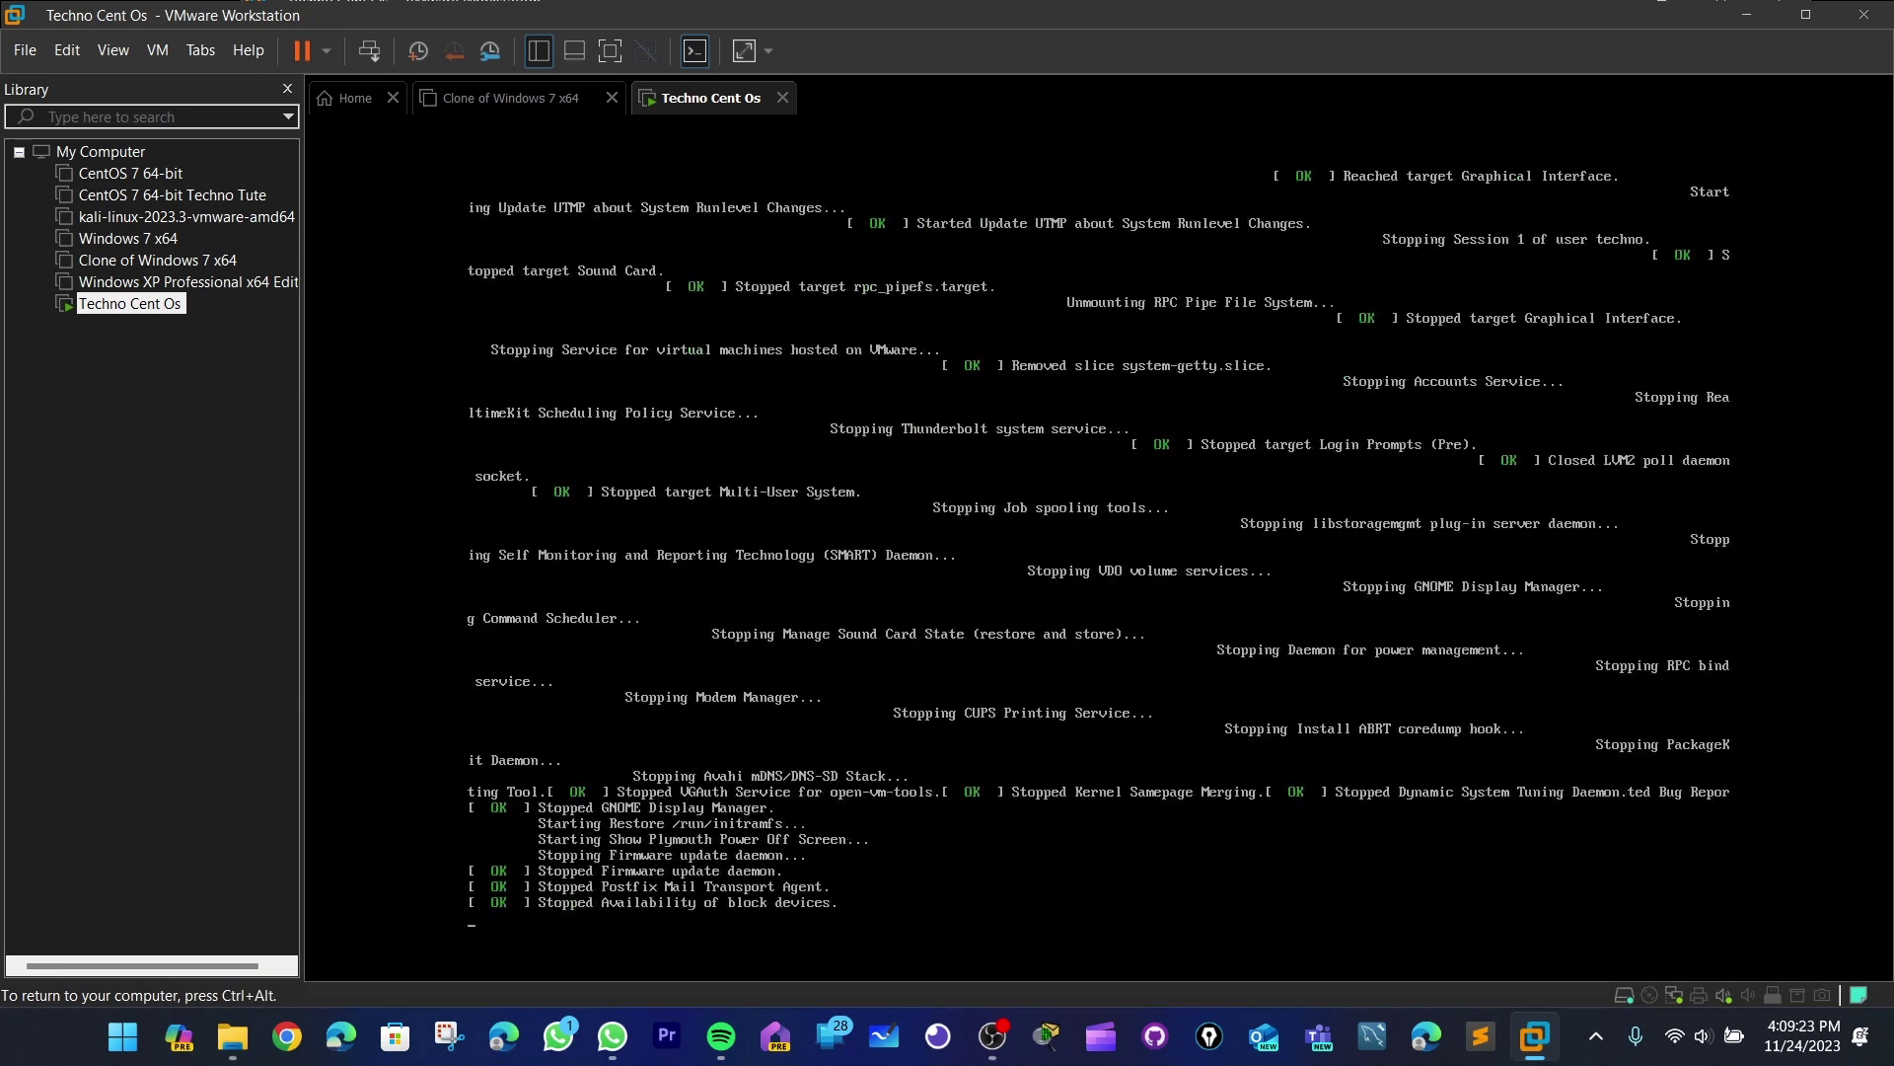